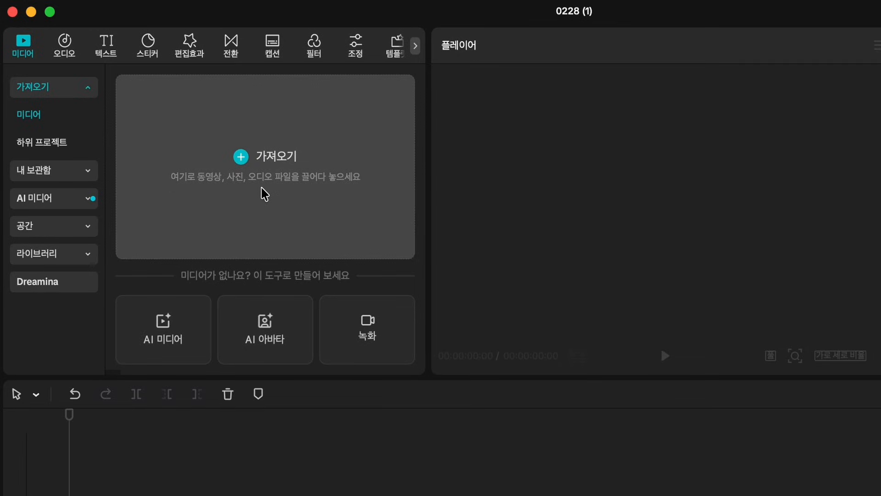
Step: Look through the audio, transition, caption, filter and adjustment libraries, and return to the media import area
click(61, 46)
click(230, 46)
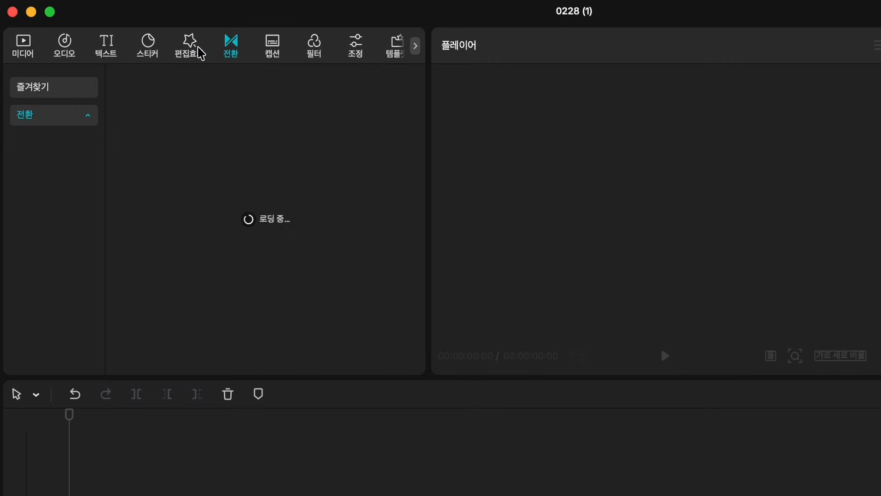
click(197, 48)
click(231, 47)
click(273, 51)
click(315, 49)
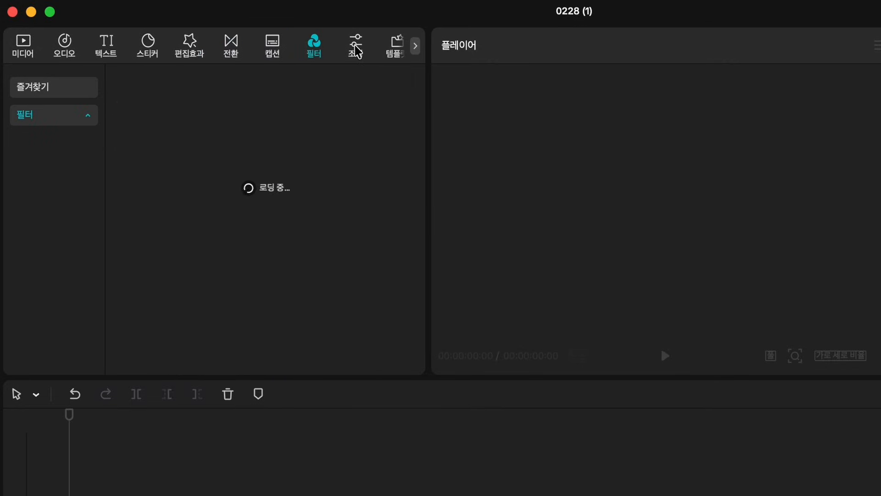
click(355, 48)
click(34, 55)
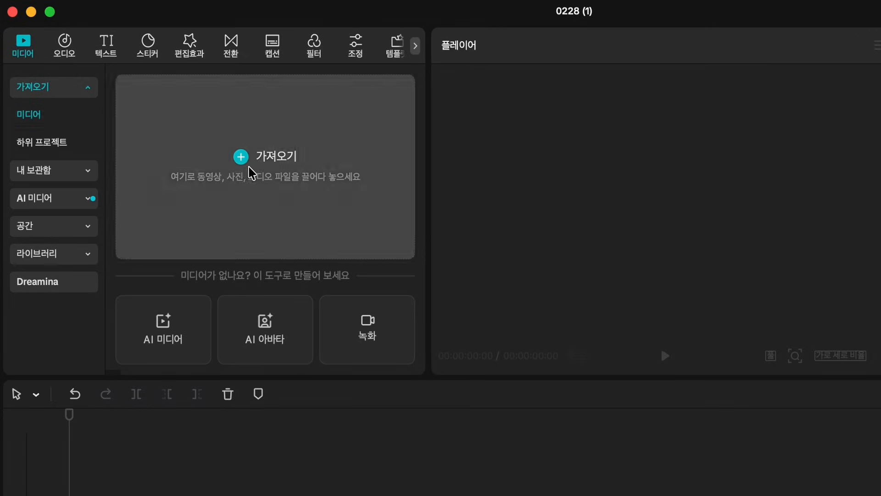
Step: Import the screenshots, screen recordings, Apple_AI video and audio, and thumbnail images into the project, and browse through the imported media
click(251, 173)
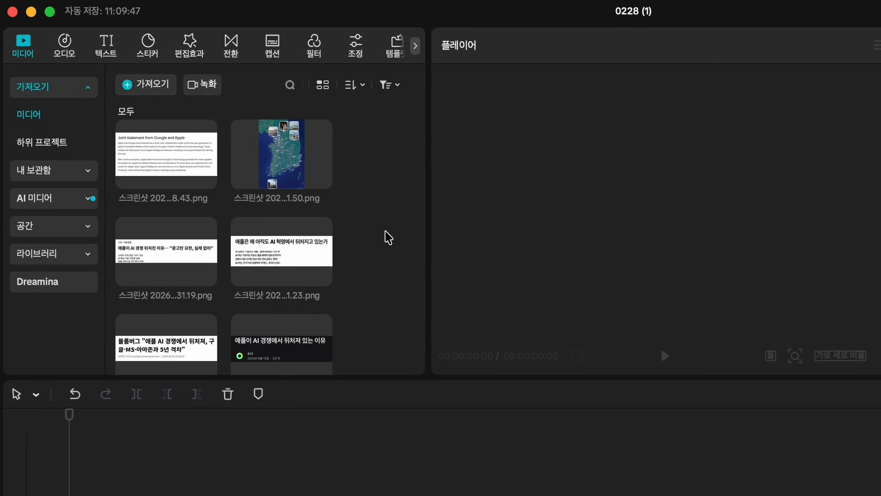
drag(372, 143, 161, 253)
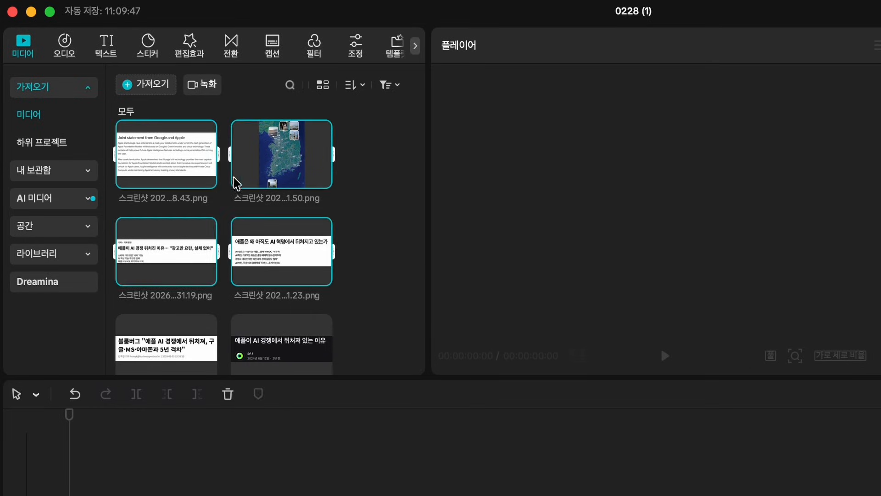
click(368, 202)
scroll(342, 237, down, 10)
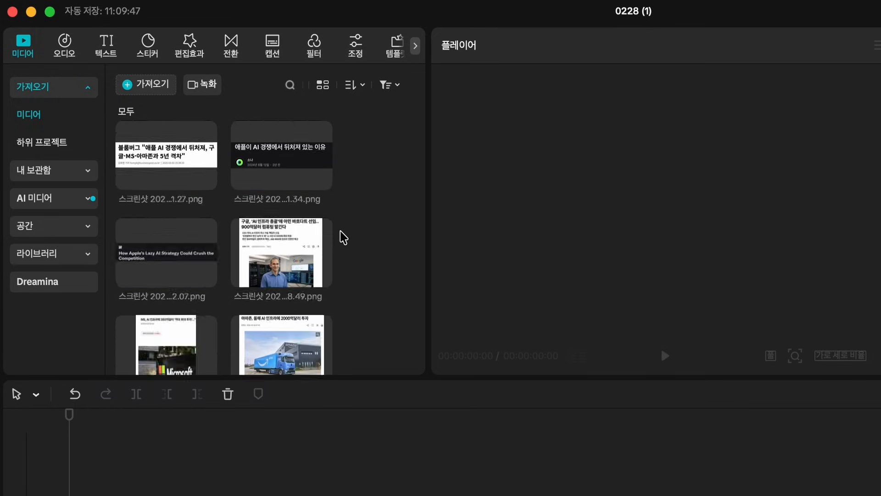
scroll(344, 237, down, 5)
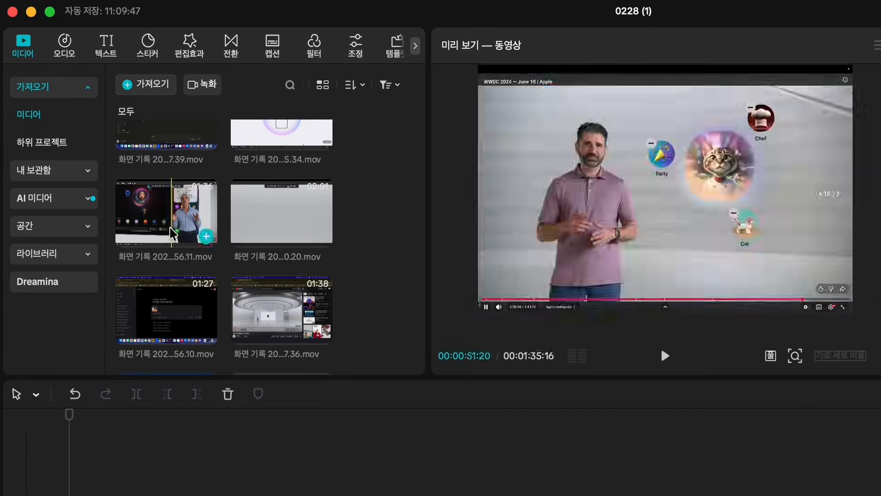
scroll(238, 266, up, 15)
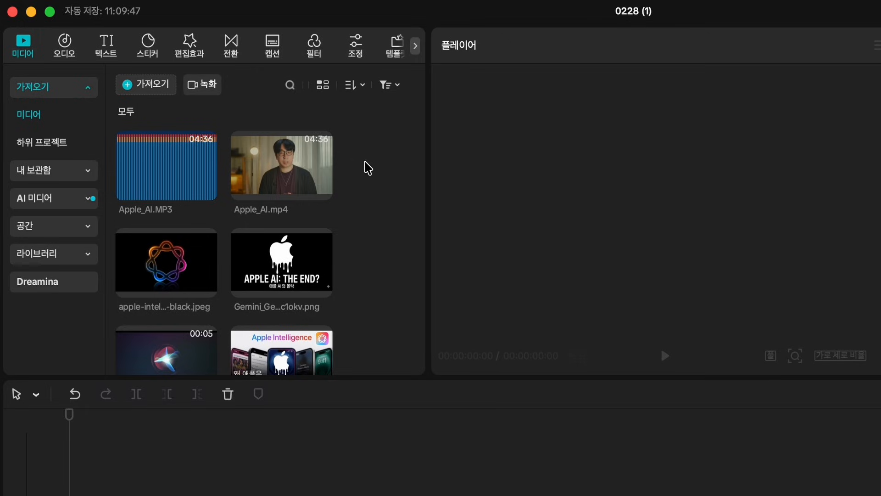
scroll(368, 168, down, 15)
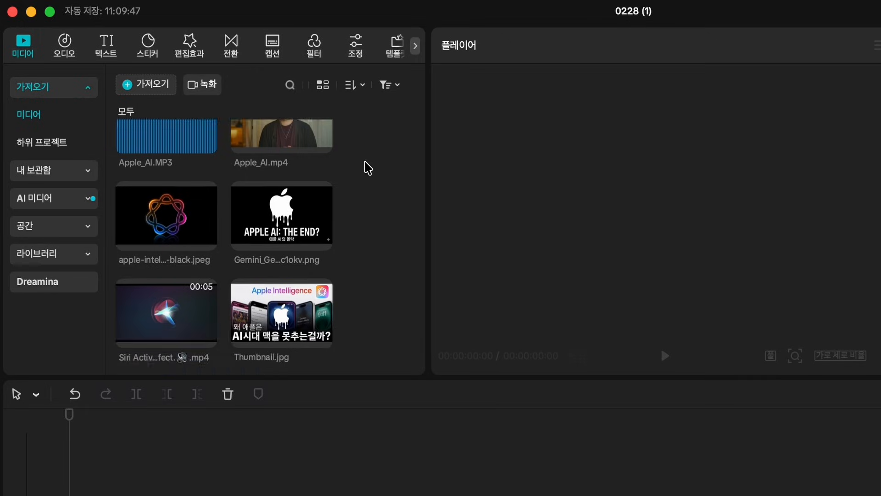
scroll(370, 229, up, 15)
Step: Filter the imported media to audio files, and change the filter to images
click(388, 84)
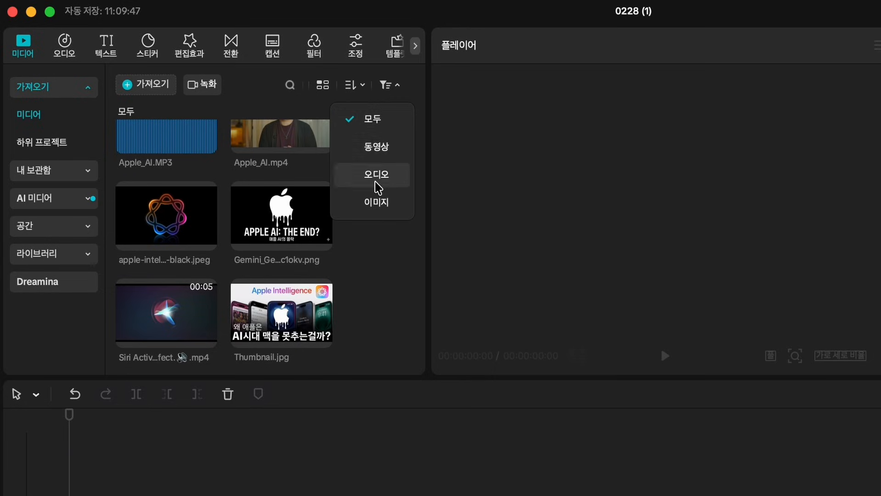
click(380, 158)
click(375, 175)
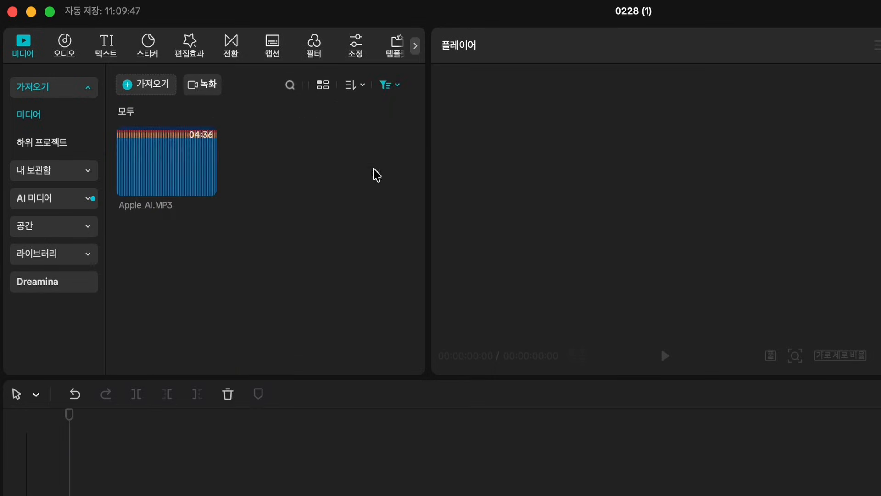
click(388, 84)
click(379, 210)
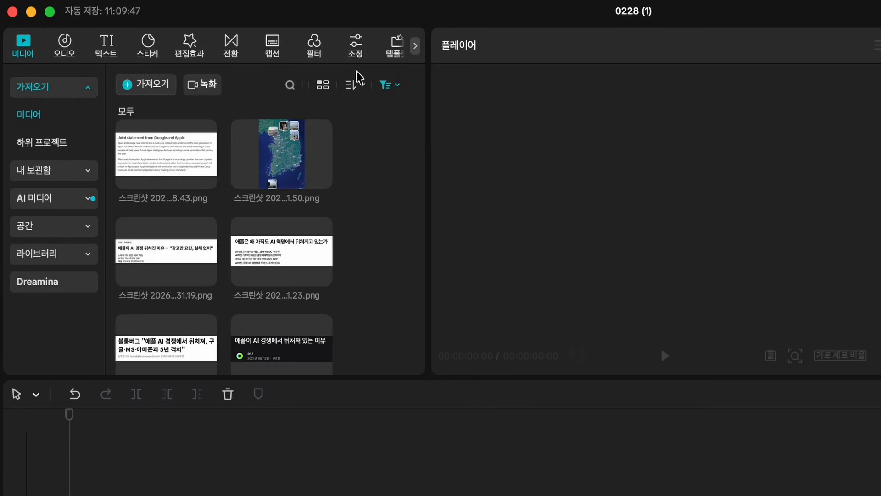
Step: Check the media sorting options, and try the list layout before restoring the thumbnail grid
click(355, 84)
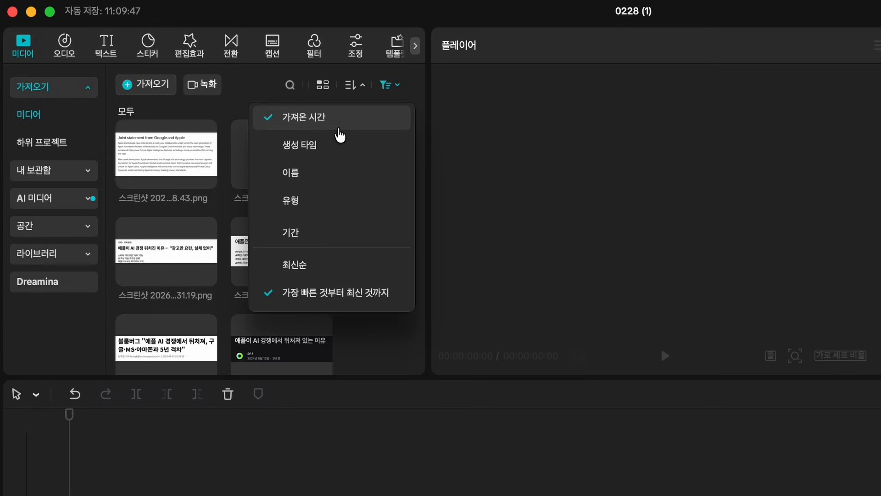
click(324, 85)
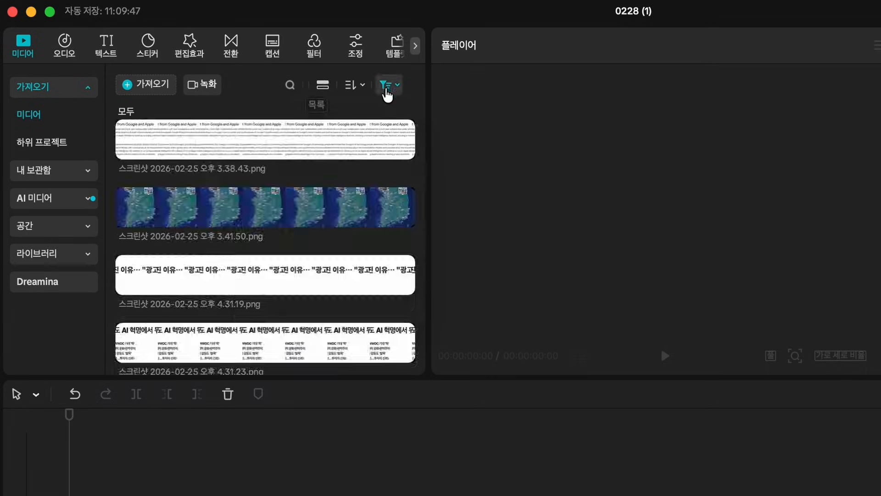
click(327, 85)
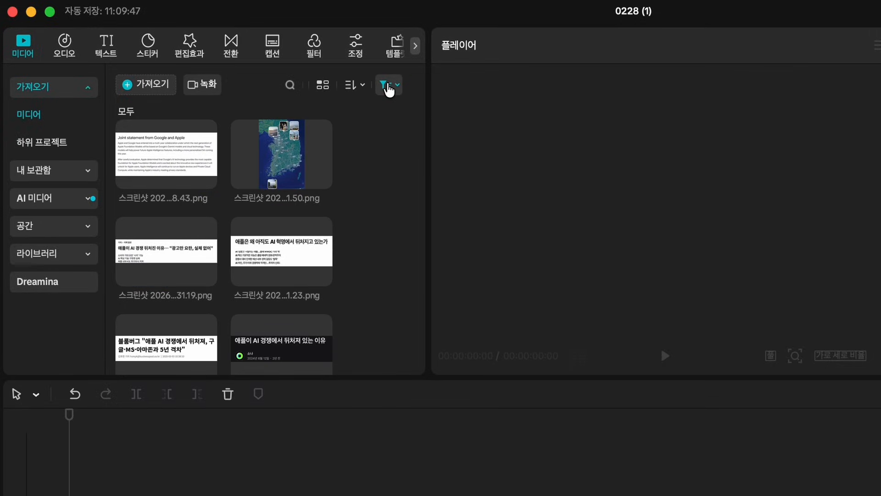
scroll(379, 136, down, 3)
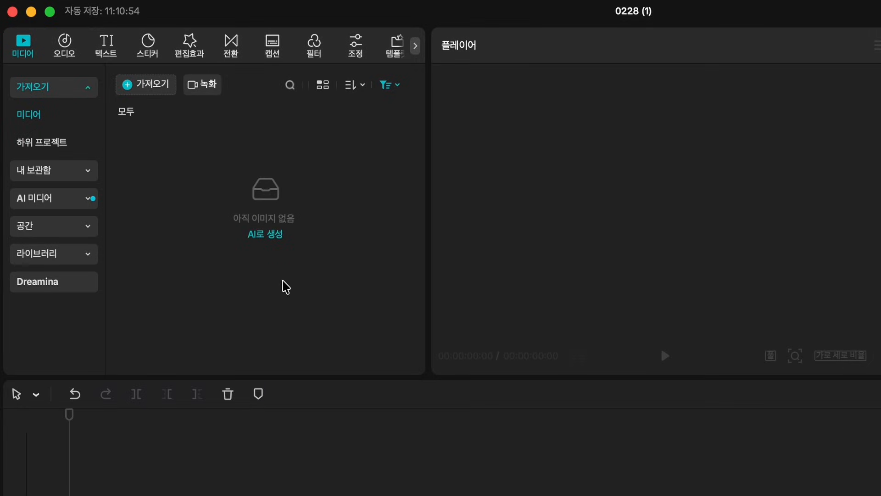
Step: Create three new folders in the project's media library
click(33, 113)
right_click(174, 194)
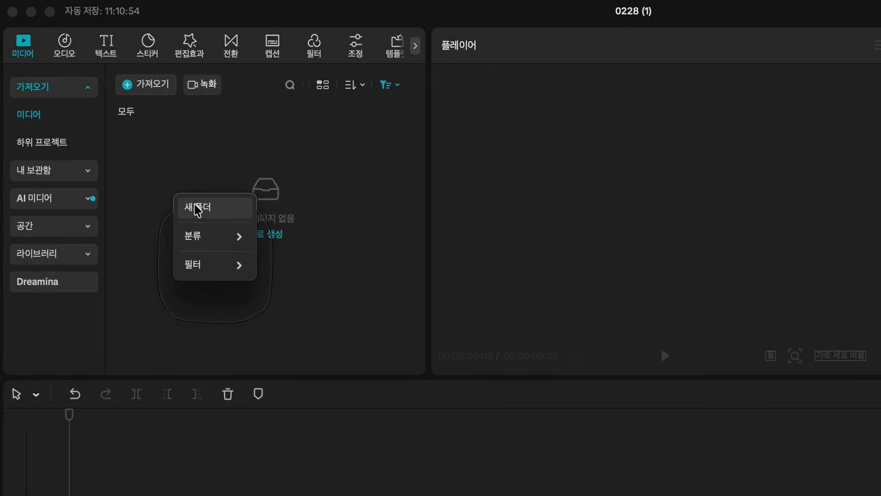
click(199, 210)
right_click(243, 221)
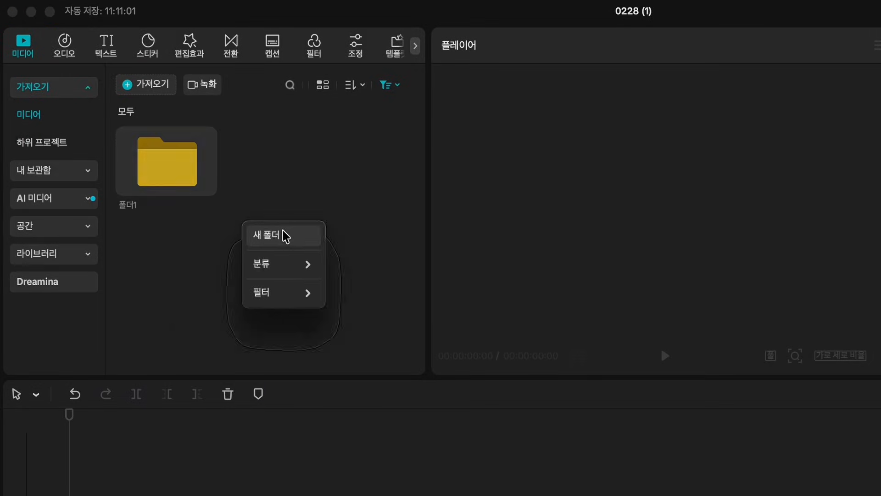
click(286, 234)
right_click(224, 277)
click(252, 292)
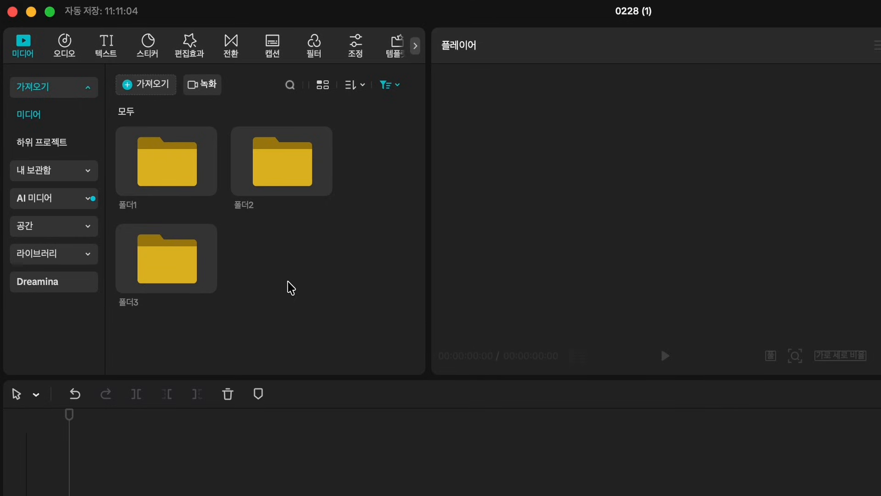
Step: Rename the first media folder as Main
click(173, 171)
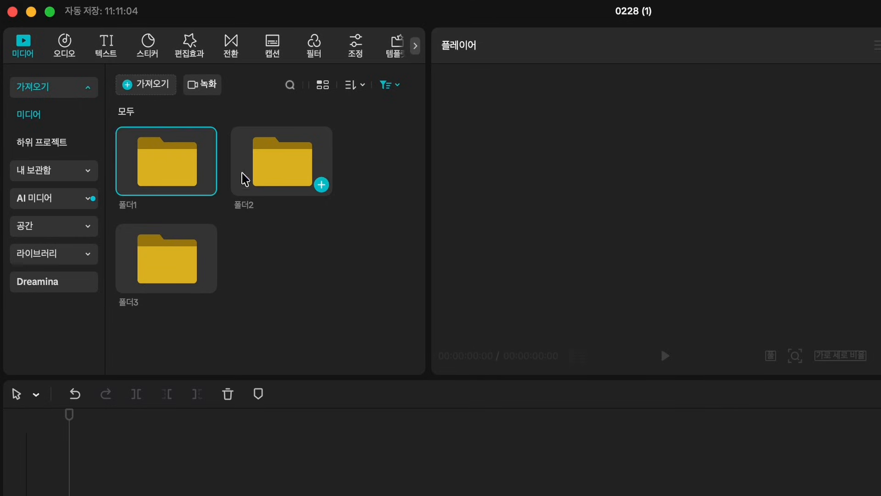
click(279, 183)
click(172, 266)
right_click(168, 179)
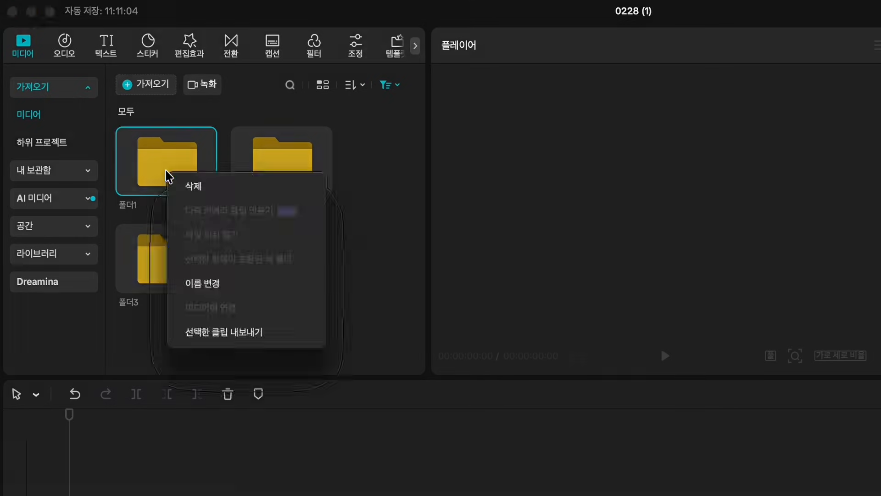
click(203, 284)
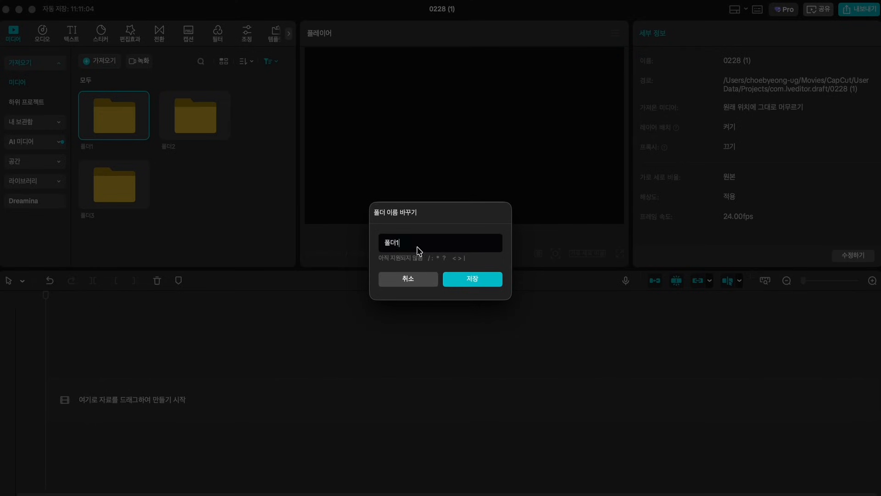
key(BackSpace)
key(BackSpace)
key(BackSpace)
text(Main)
key(Return)
Step: Rename the second media folder as B-Roll
right_click(204, 126)
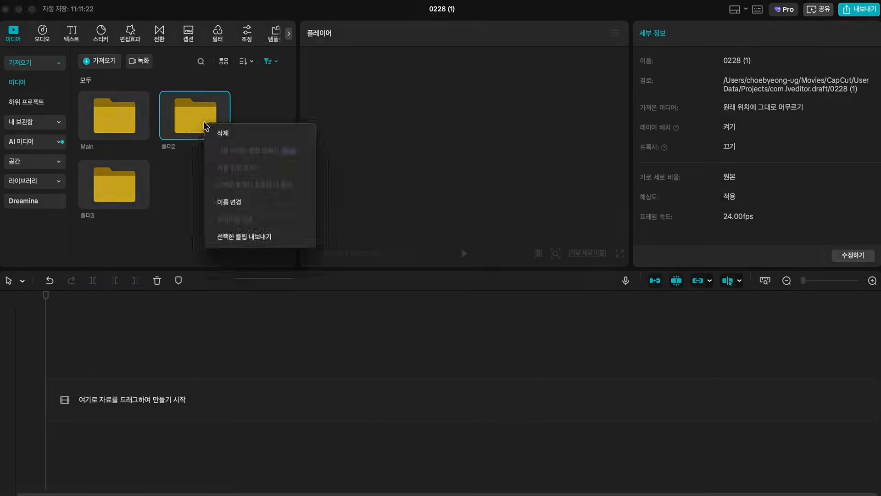
click(220, 202)
key(super+a)
text(B-Roll)
key(Return)
Step: Rename the third media folder as Audio
right_click(126, 182)
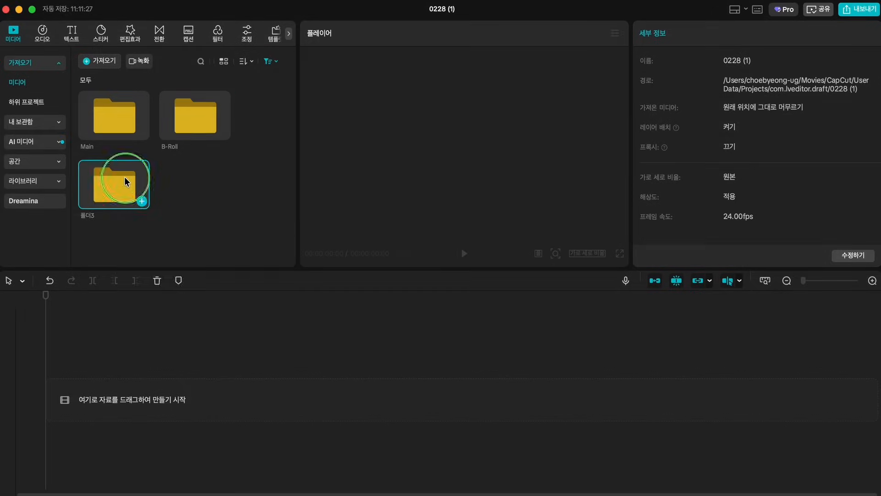
click(158, 257)
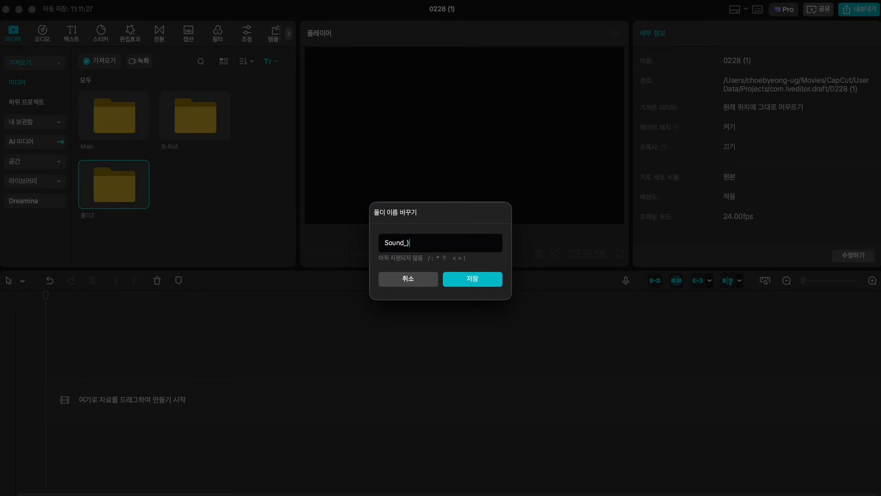
text(Sound_)F)
key(super+a)
key(BackSpace)
text(Audio)
key(Return)
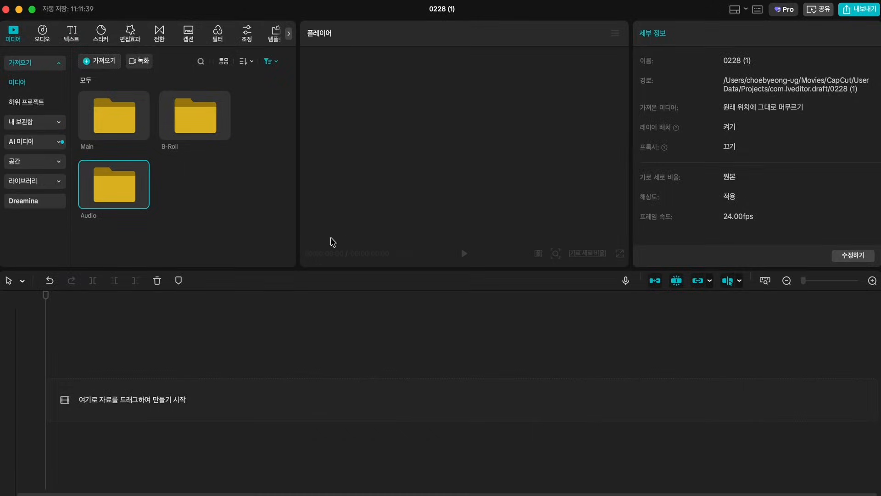
Step: Create a fourth media folder and rename it as Still
click(191, 182)
key(shift+super+n)
right_click(184, 192)
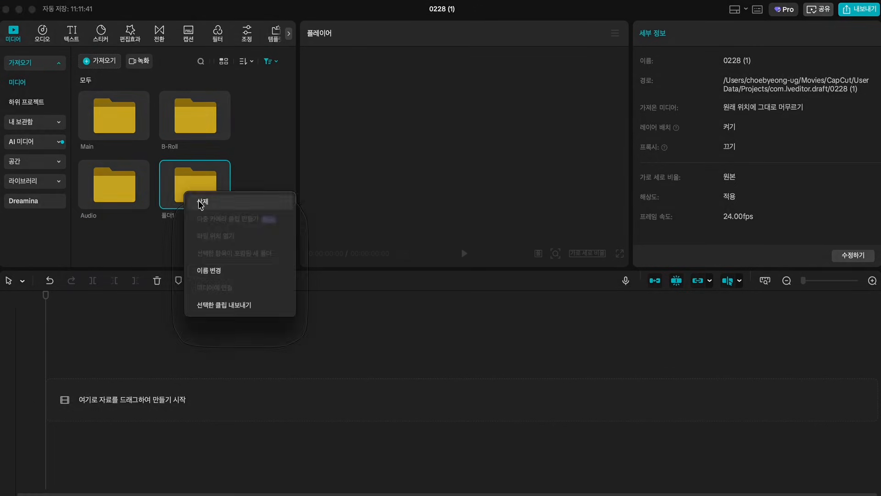
click(224, 274)
drag(409, 250, 360, 243)
key(BackSpace)
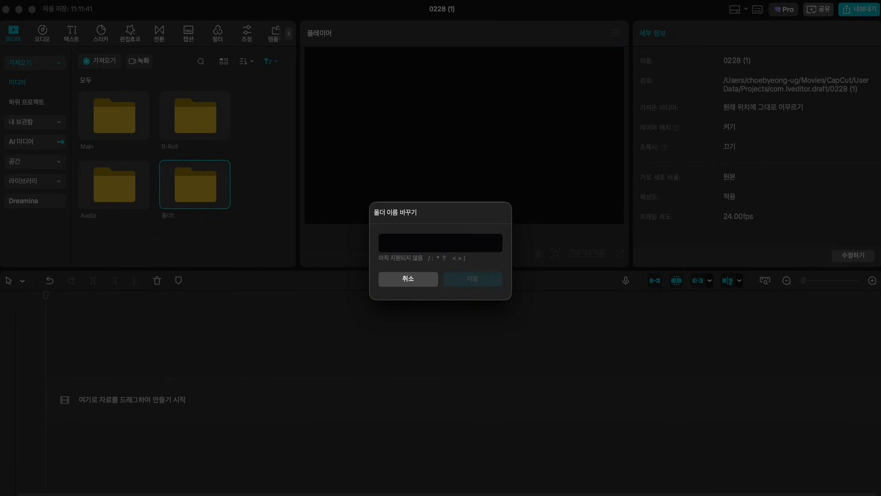
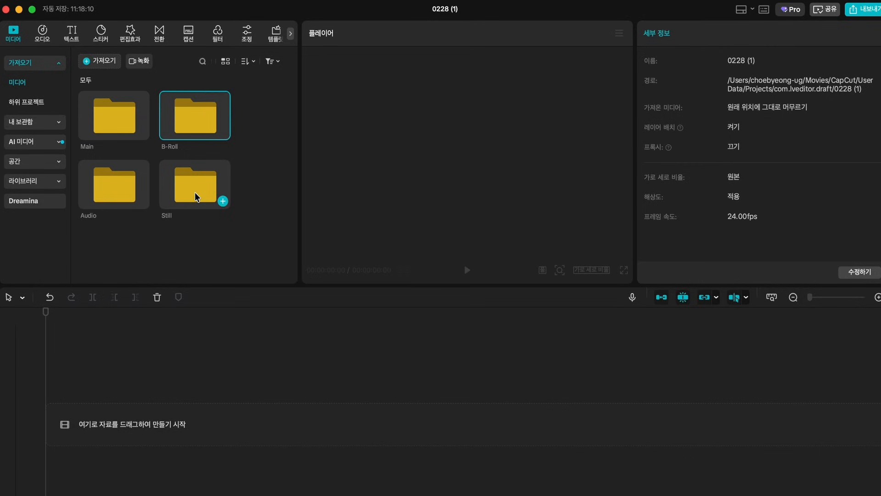
Step: Look through the contents of the Still and B-Roll folders, and open the Main folder
double_click(200, 185)
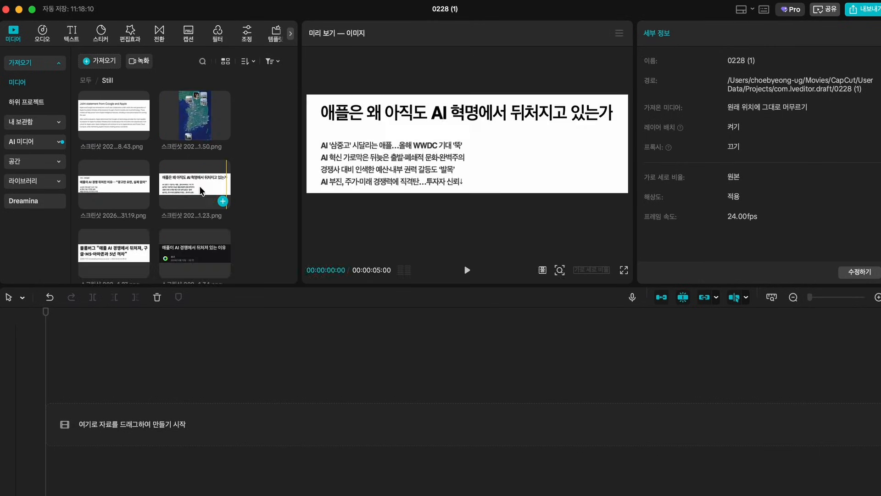
click(268, 130)
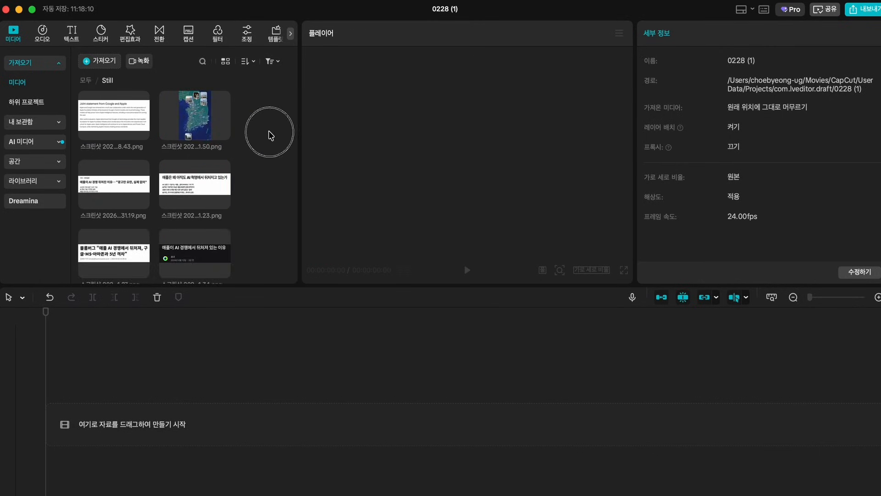
click(85, 81)
double_click(109, 127)
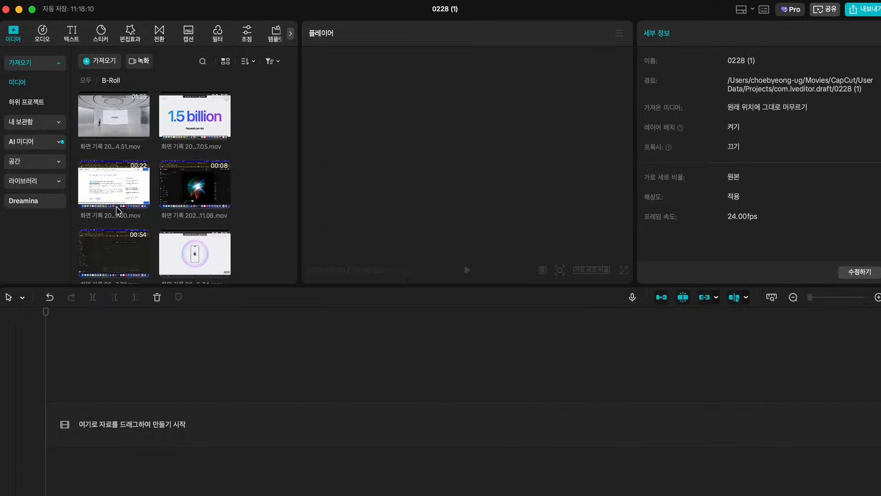
click(85, 81)
double_click(102, 122)
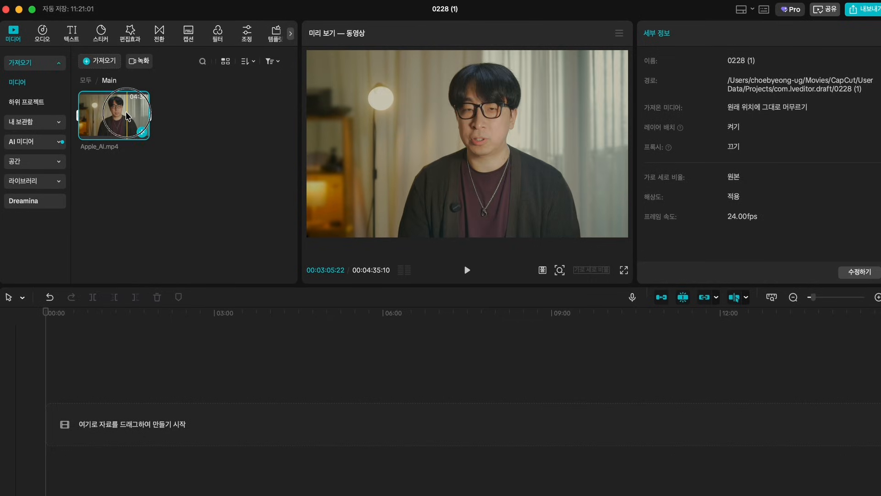
Step: Add Apple_AI.mp4 to the empty timeline and delete the placed clip
drag(128, 116, 506, 360)
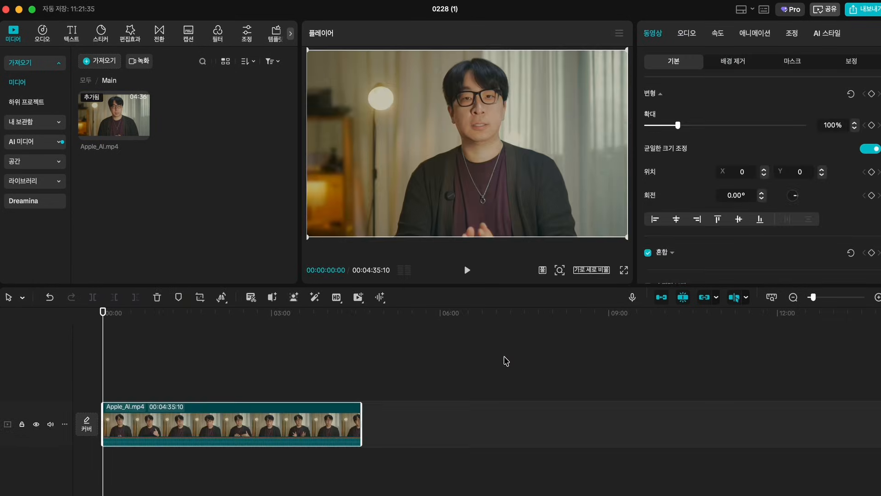
key(Delete)
Step: Place Apple_AI.mp4 on the main track at 00:00, and add two more copies on separate tracks stacked above, offset in time
drag(116, 120, 224, 434)
drag(129, 140, 211, 385)
drag(120, 120, 229, 398)
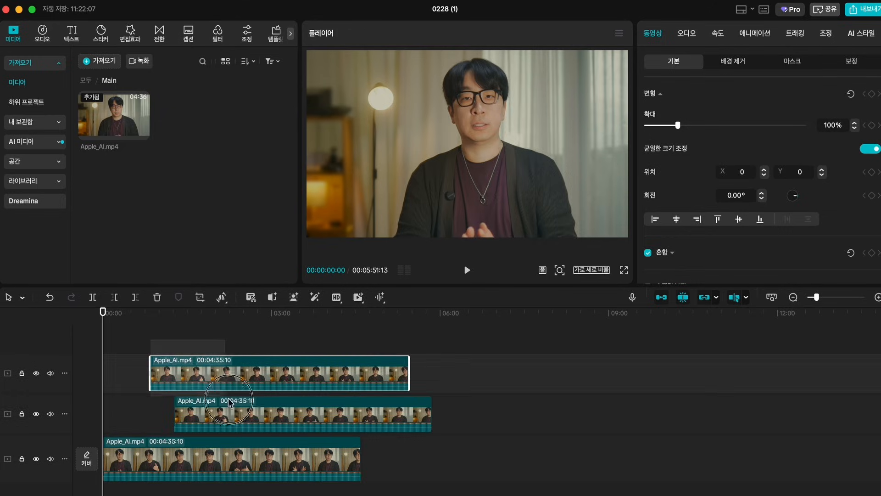
Step: Delete the two Apple_AI.mp4 copies above the main track and move the playhead to 00:03:17:17
key(Delete)
click(212, 424)
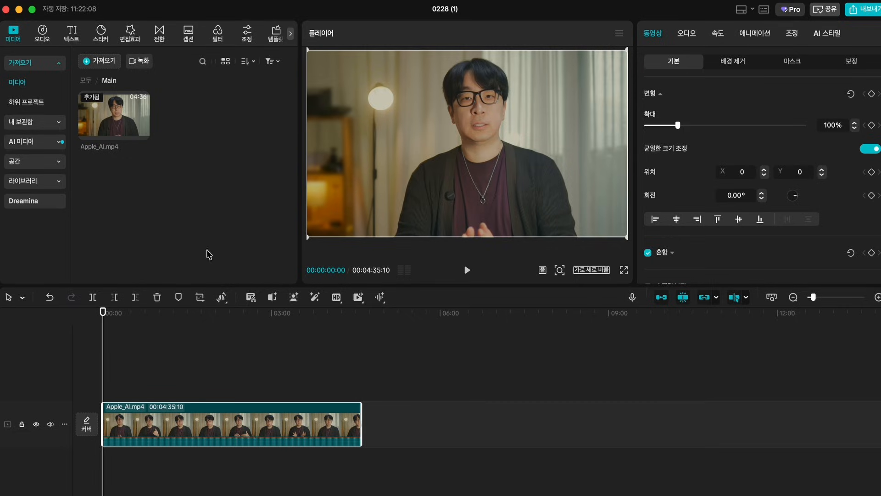
drag(101, 315, 163, 360)
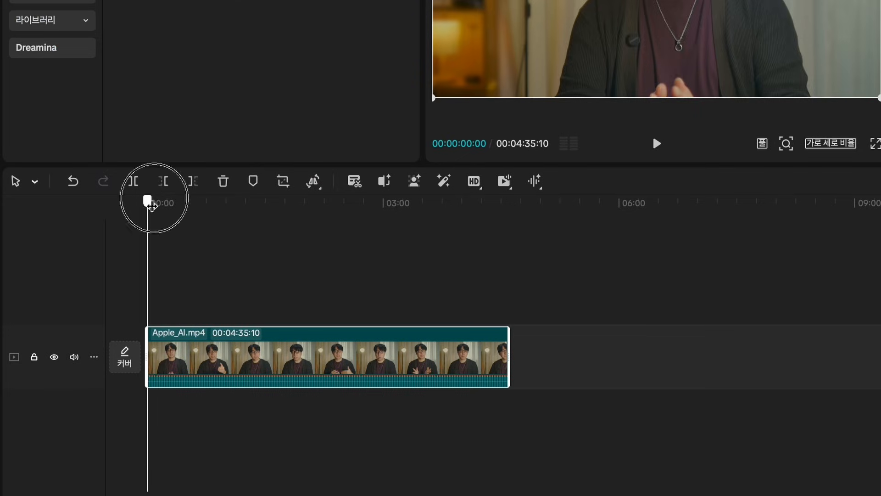
drag(230, 268, 407, 299)
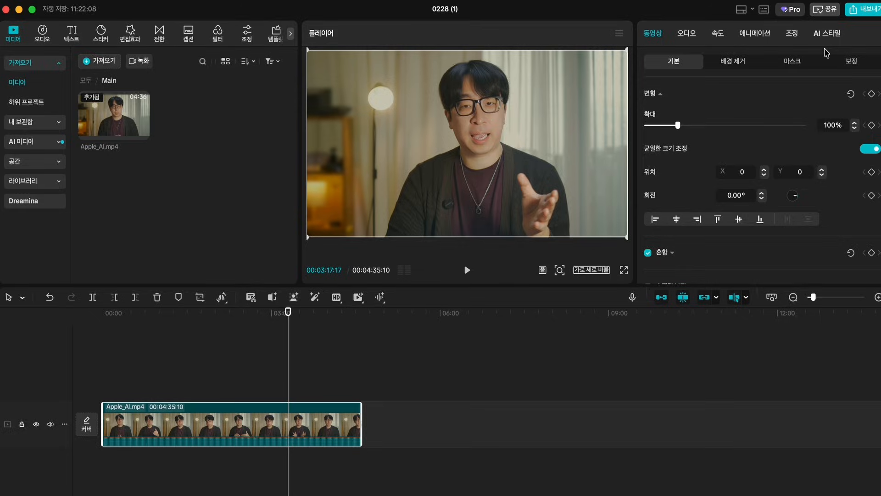
Step: Select the remaining Apple_AI.mp4 clip and look through its basic video properties
click(203, 198)
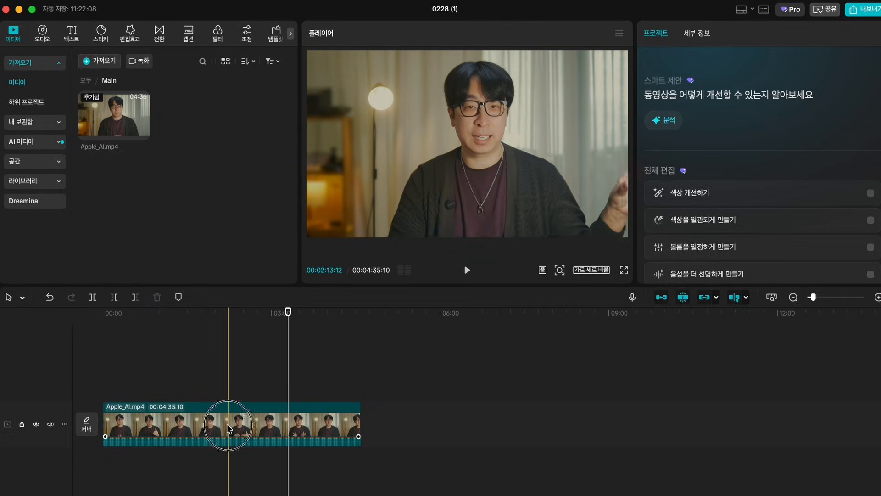
click(227, 423)
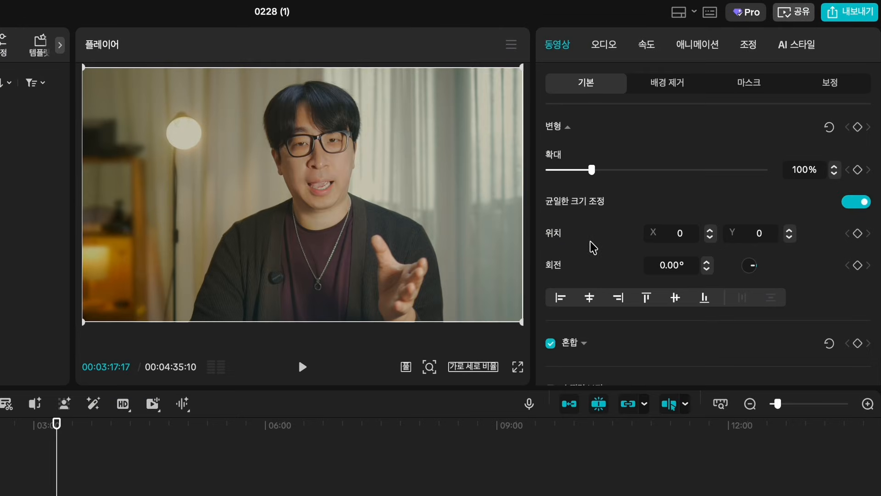
scroll(597, 257, down, 10)
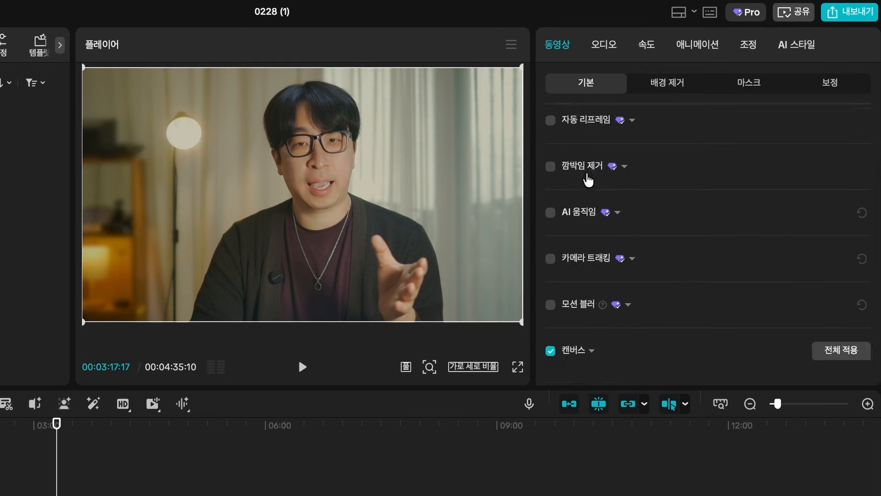
scroll(652, 210, up, 6)
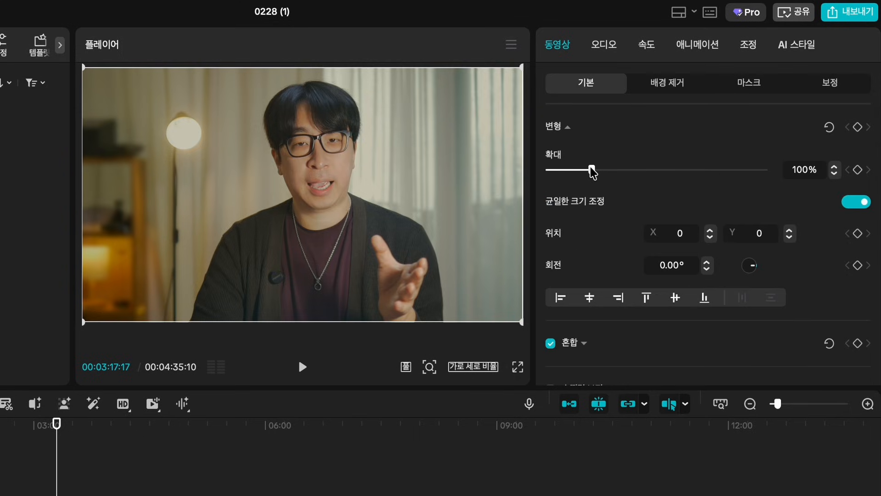
Step: Try enlarging the clip to about 478% and shrinking it to 53%, and set its scale to 100%
drag(592, 170, 844, 171)
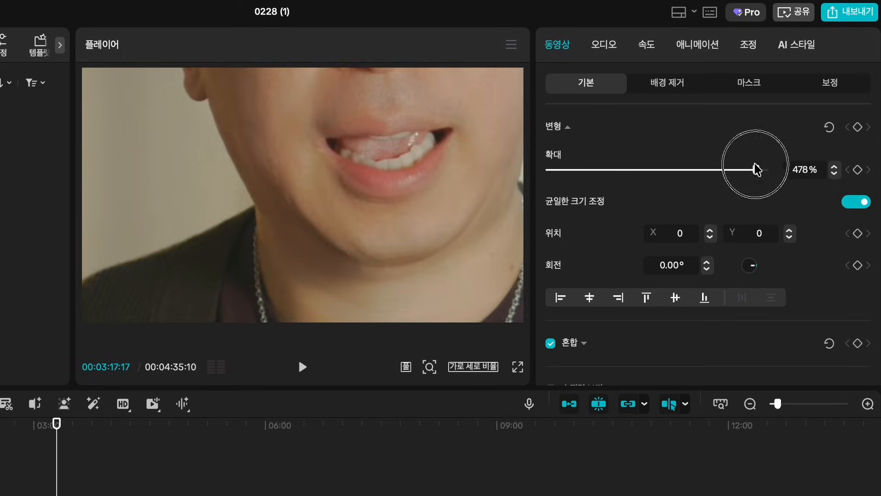
drag(756, 167, 670, 178)
drag(636, 168, 571, 169)
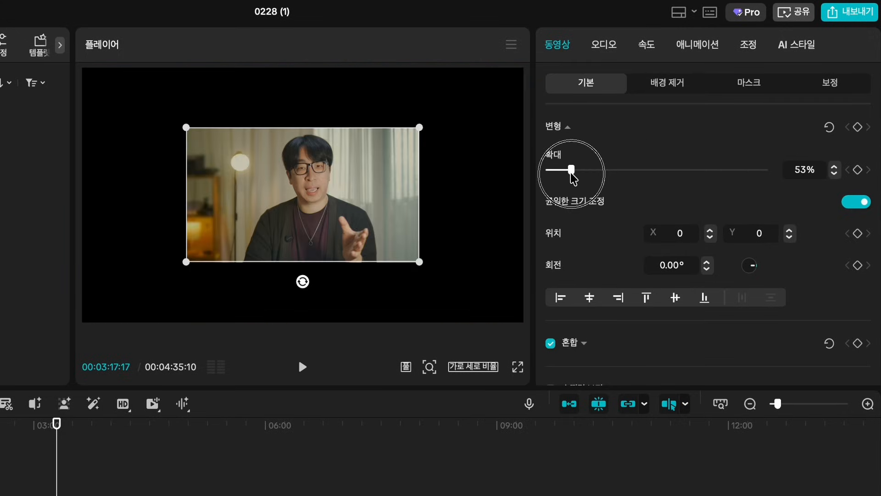
click(804, 169)
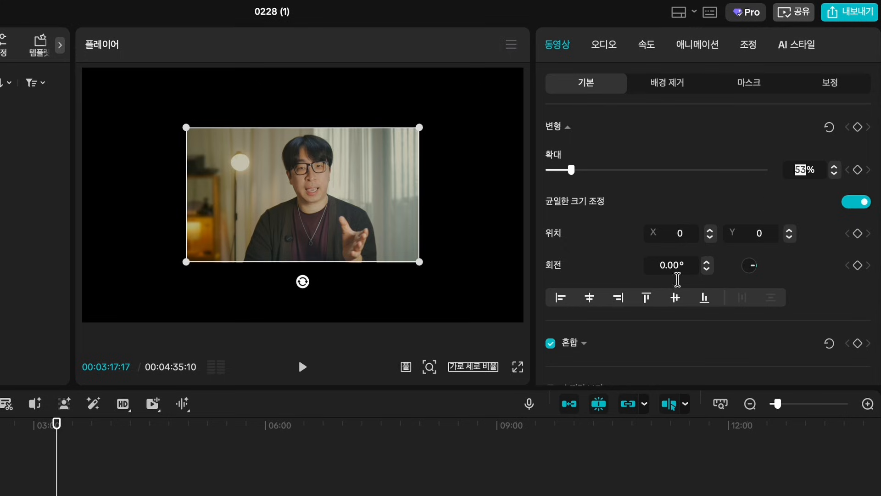
text(100)
key(Return)
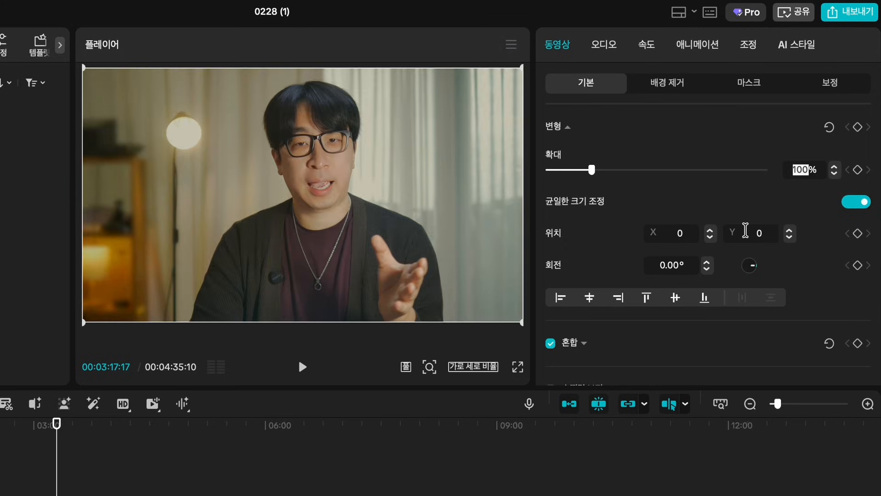
Step: Scale the clip to 500%, shift the enlarged picture in the preview, and reset its transform settings
key(Return)
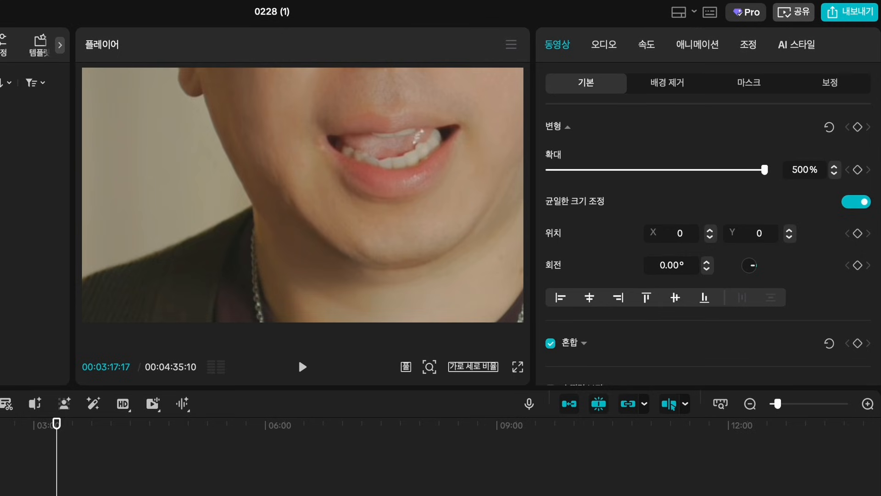
drag(360, 269, 252, 195)
click(827, 128)
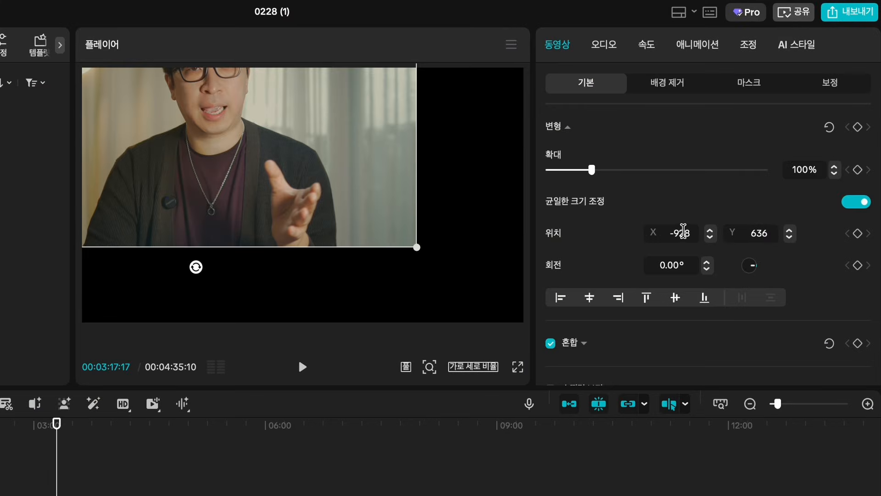
Step: Set the off-center clip's X and Y position values to 0
text(0)
key(Return)
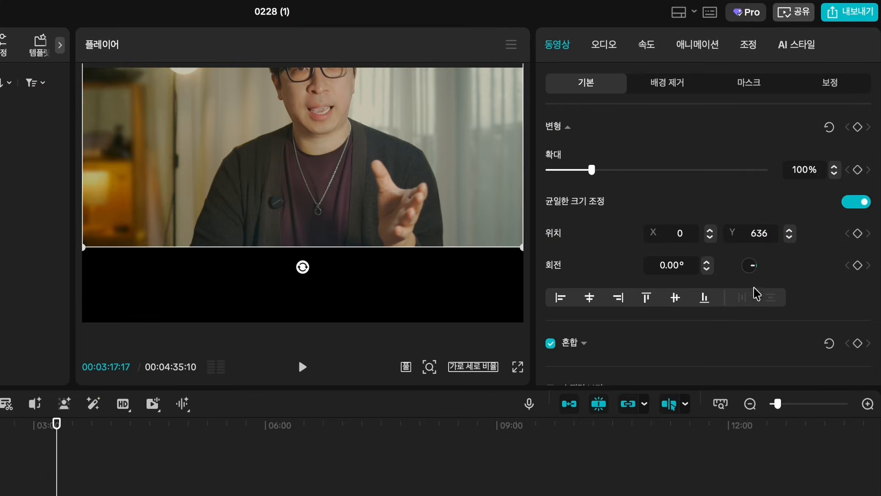
double_click(753, 232)
text(0)
key(Return)
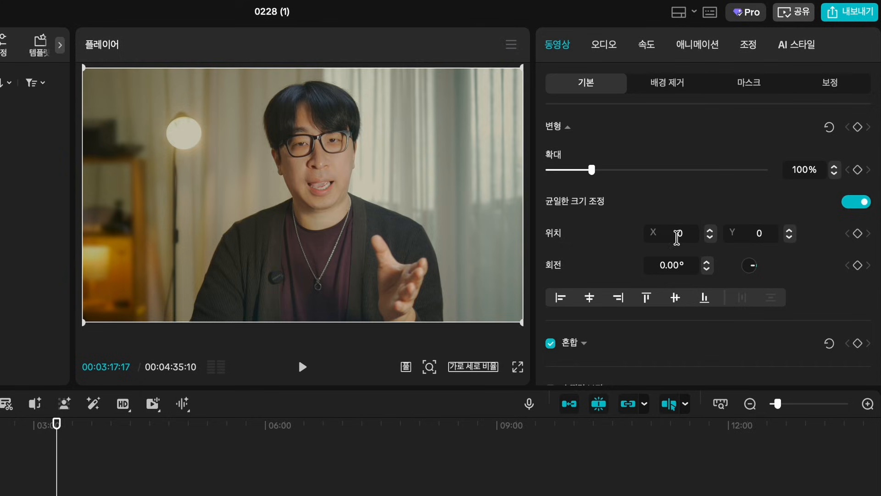
Step: Move the clip up and left in the preview, and lower its X position in small increments to about -950
drag(290, 212, 199, 105)
click(709, 236)
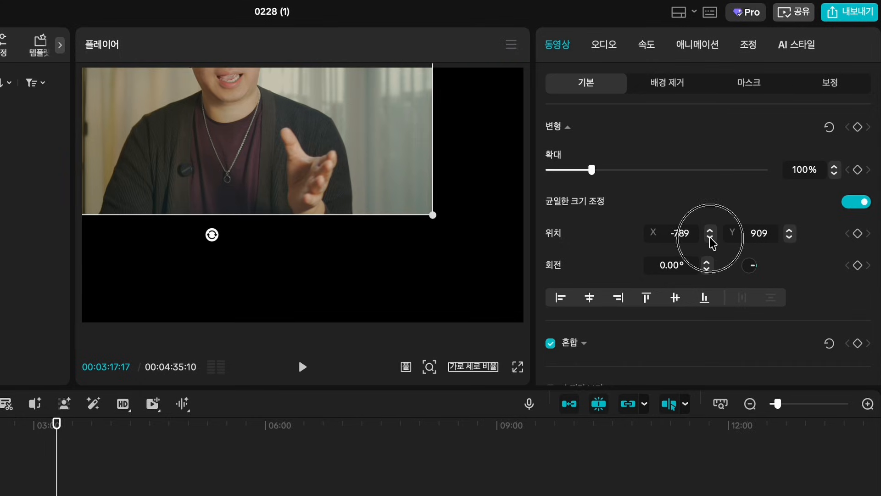
click(710, 237)
click(709, 236)
click(709, 237)
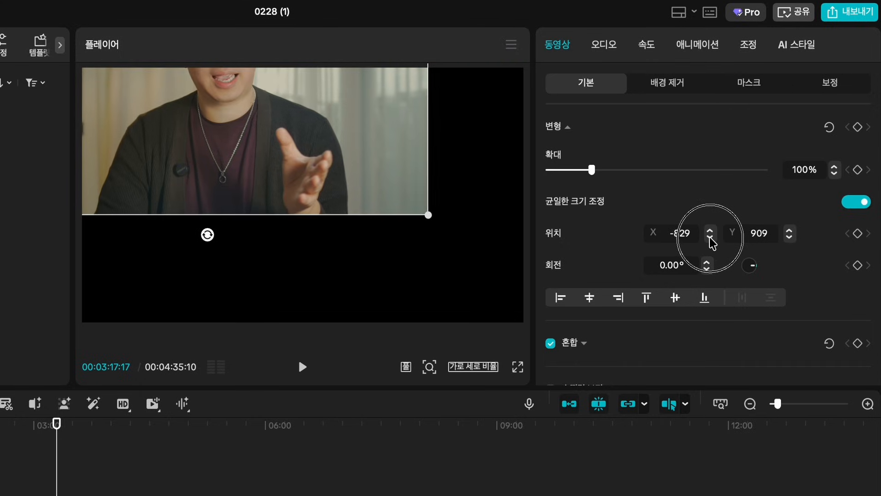
click(710, 237)
click(709, 236)
click(710, 237)
click(710, 237)
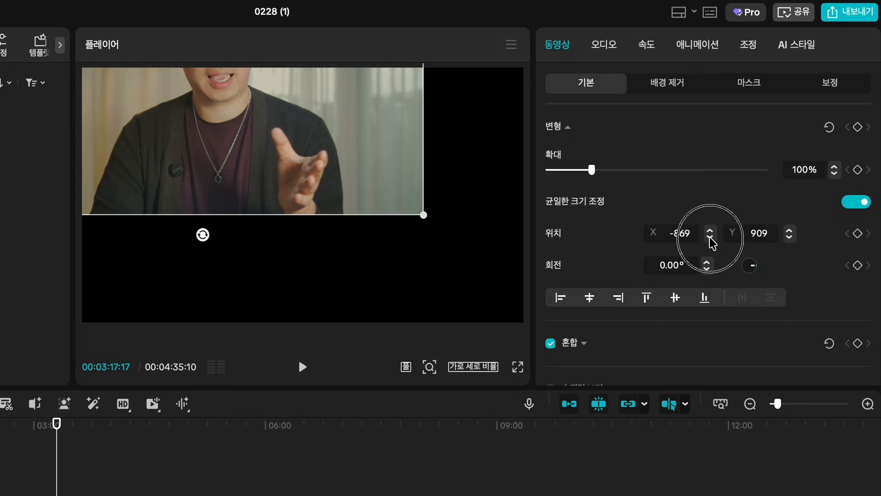
click(709, 237)
click(709, 237)
click(709, 236)
click(709, 236)
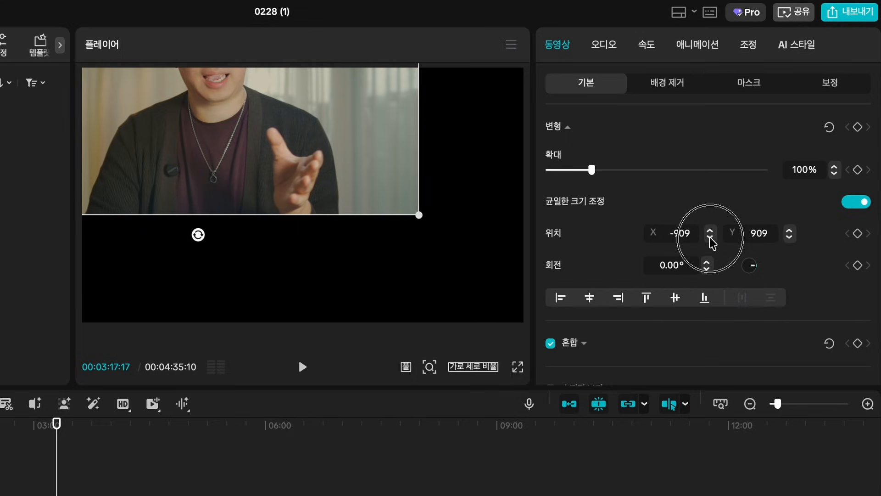
click(710, 237)
click(709, 237)
click(709, 237)
click(709, 237)
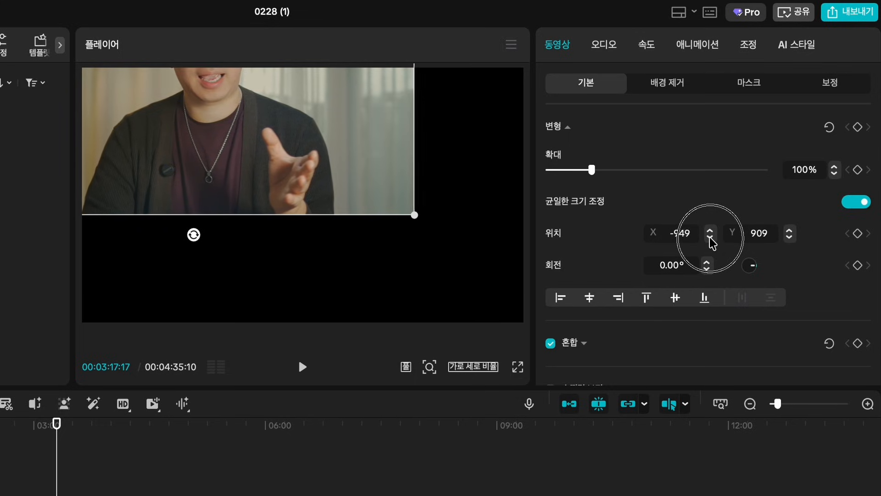
click(709, 237)
Step: Center the clip in the frame again by setting position X to 0 and Y to 0
double_click(679, 233)
text(0)
key(Return)
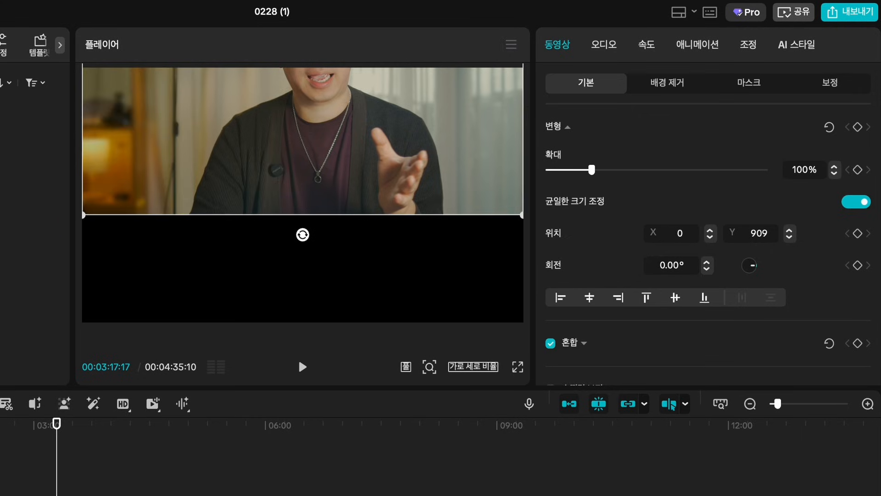
double_click(760, 233)
text(0)
key(Return)
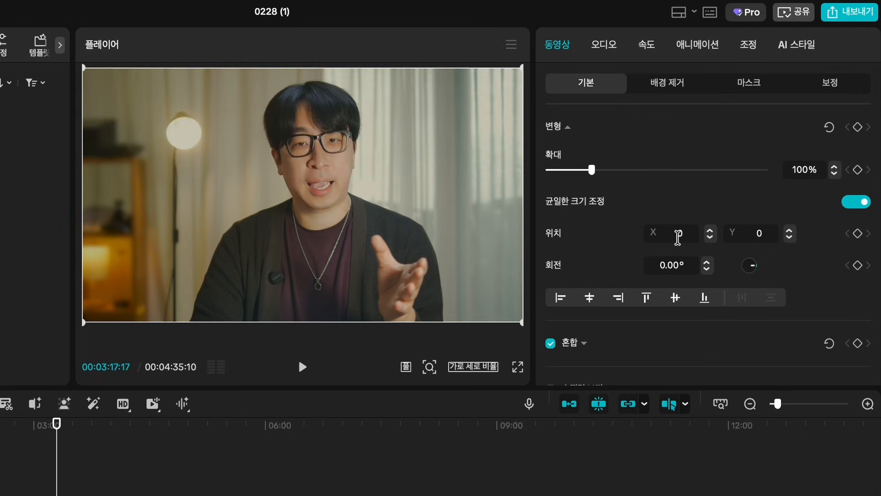
Step: Move the clip to about X -711, Y 874 in the preview and reset its transform settings
drag(235, 268, 154, 165)
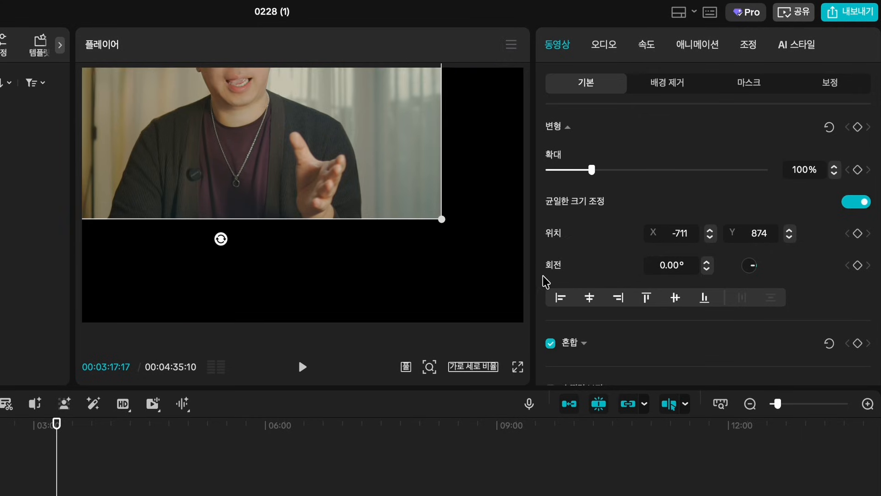
click(829, 128)
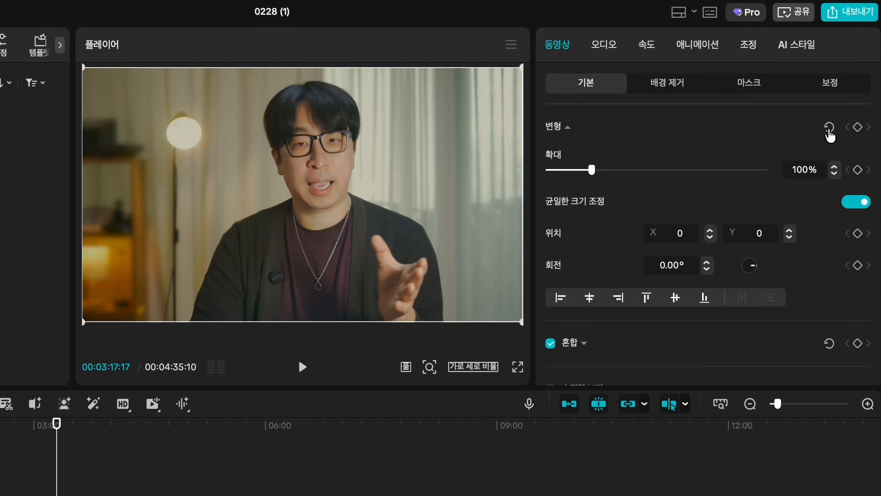
Step: Scale the clip to 197%, move it to about X -2699, Y -593, and reset the transform settings
drag(592, 170, 633, 170)
drag(409, 180, 174, 216)
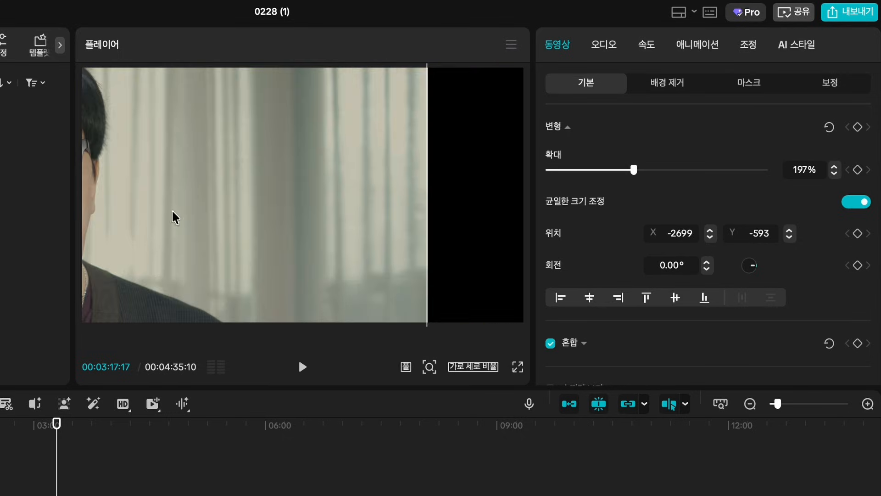
click(829, 129)
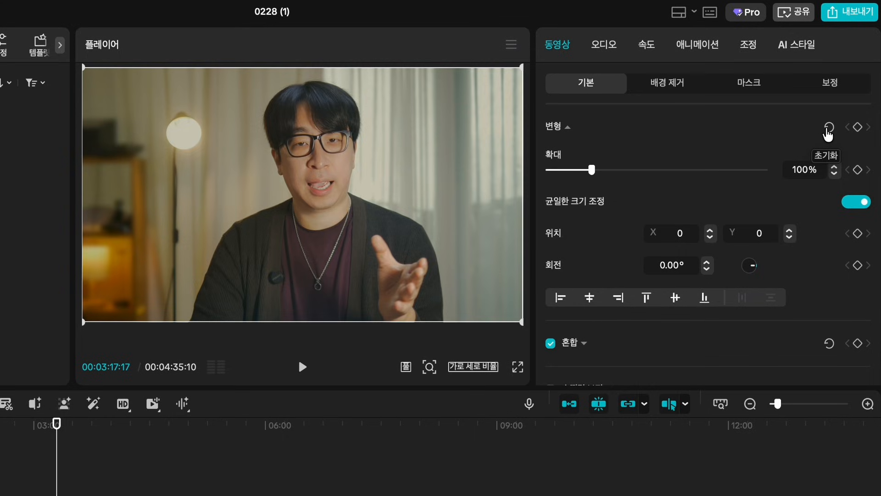
Step: Move the clip around the preview to about X -1348, Y 565, return it to X 0, Y 0, and try rotating it
drag(459, 230, 305, 164)
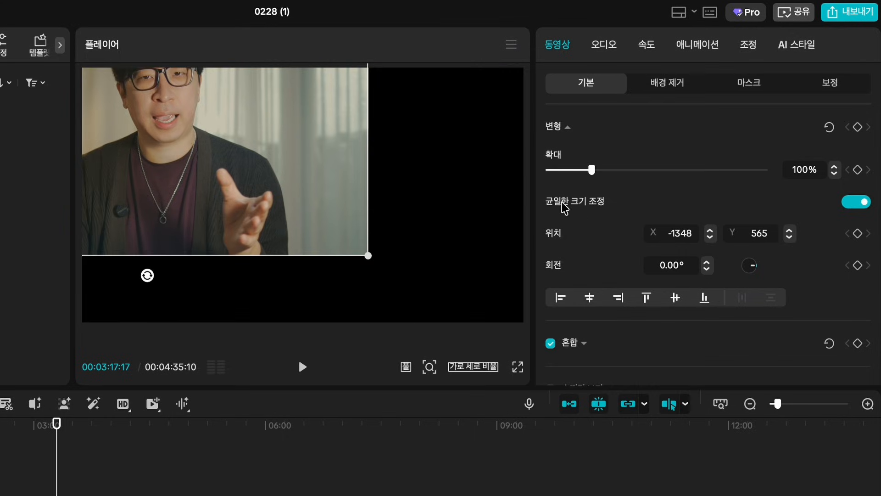
click(178, 154)
drag(178, 154, 247, 221)
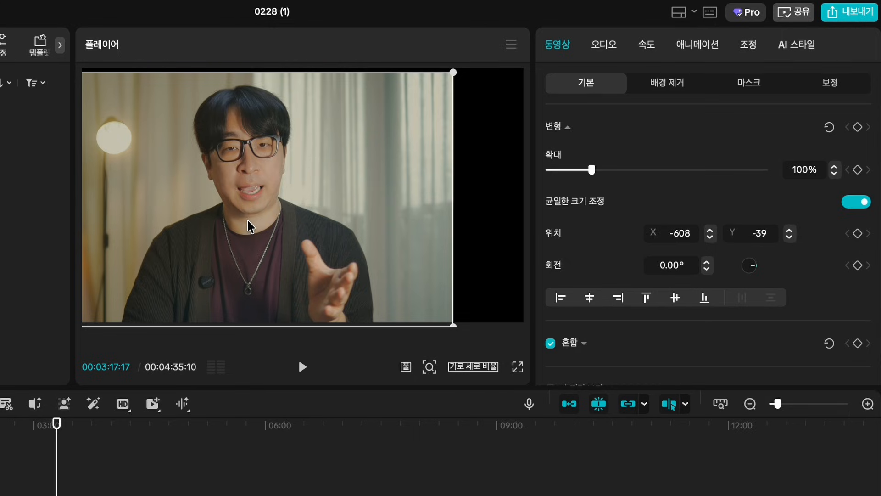
drag(247, 219, 316, 216)
drag(407, 177, 361, 211)
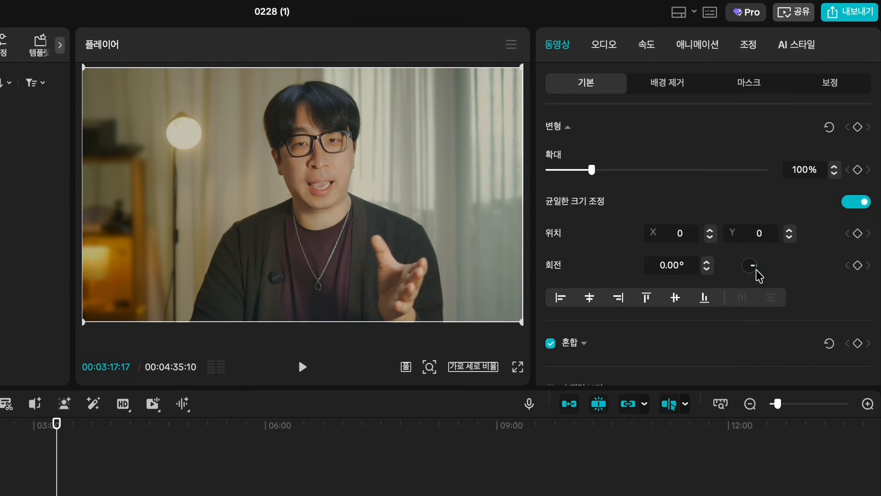
drag(754, 270, 783, 230)
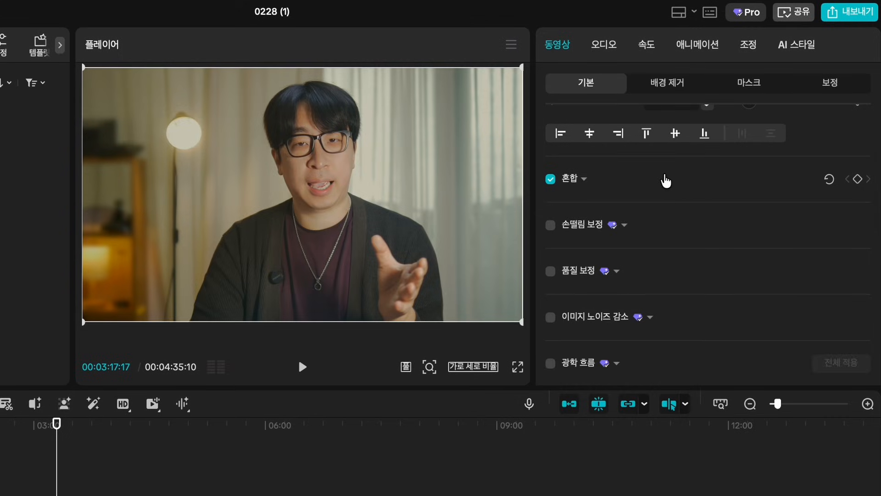
Step: Add a 100% opacity keyframe at 00:03:17:17, lower the opacity further along the clip, and play back the fade
click(666, 180)
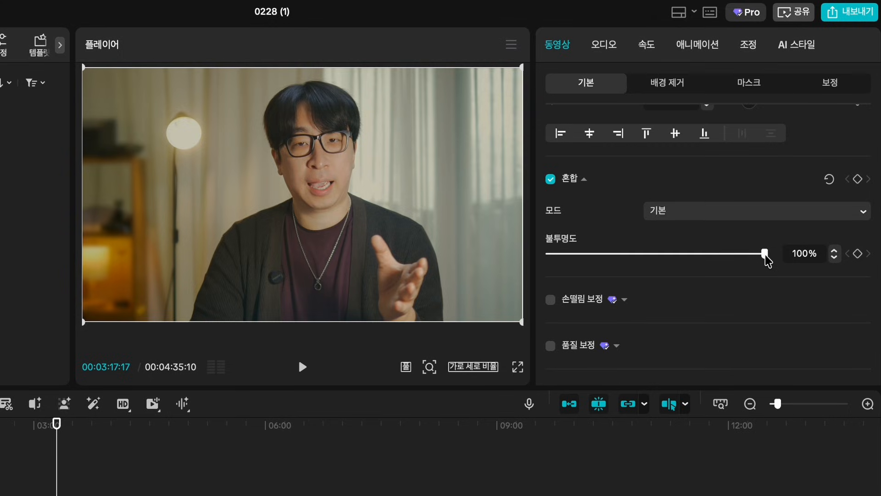
drag(764, 254, 794, 259)
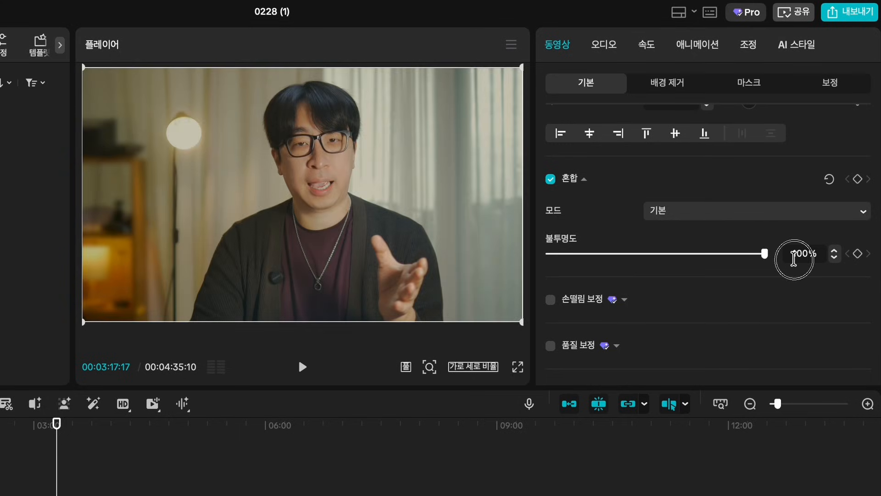
click(861, 257)
click(94, 467)
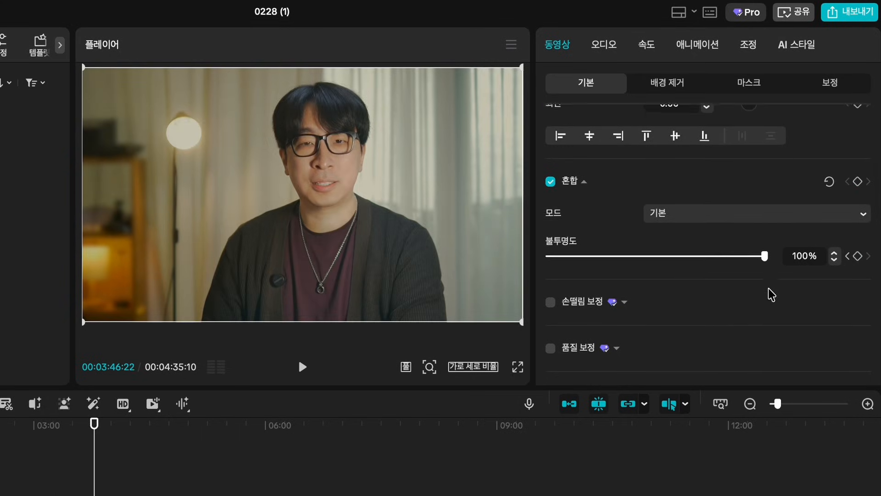
drag(766, 265, 478, 277)
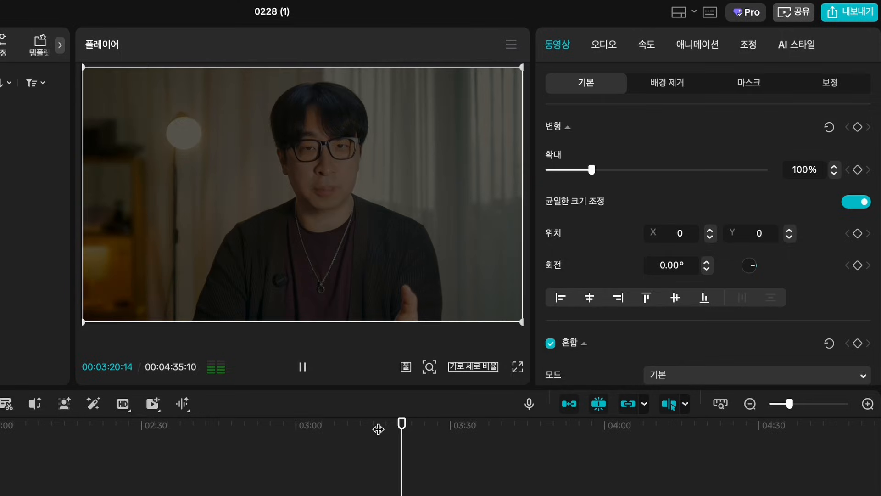
key(space)
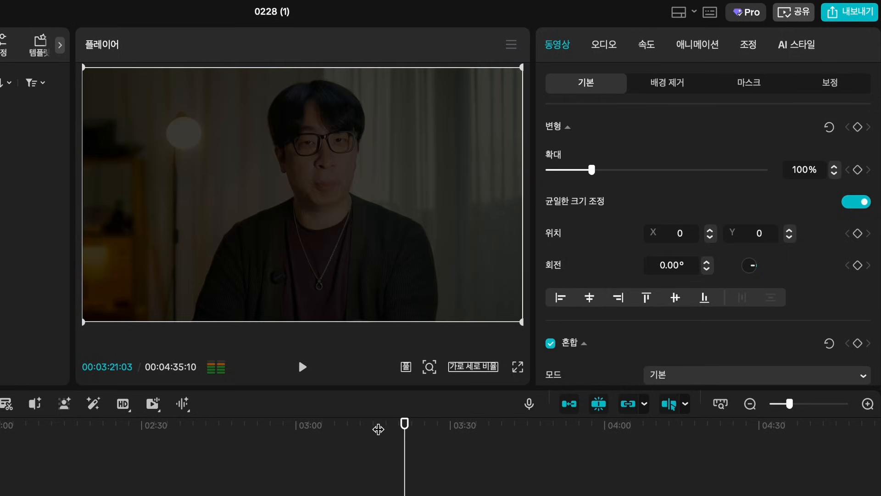
Step: Reset the clip's blend settings, restoring its opacity to 100%
scroll(821, 206, down, 5)
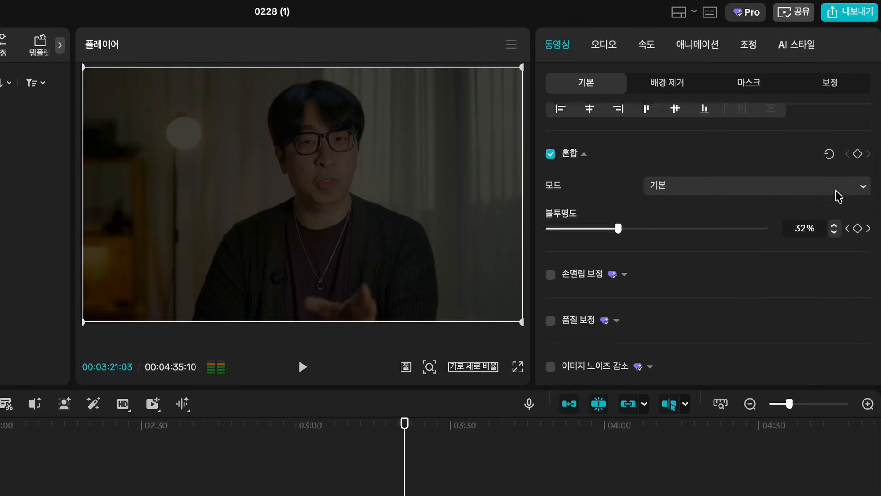
click(829, 154)
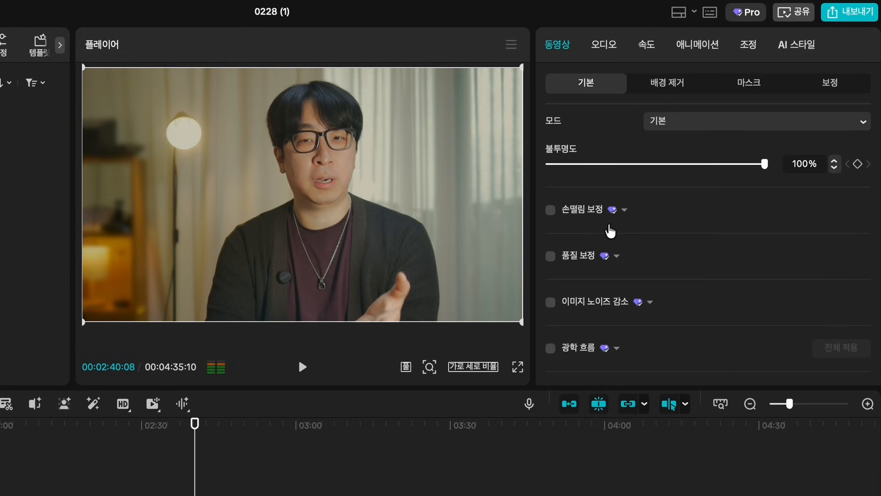
Step: Examine the clip's remaining basic video options from stabilization to canvas, plus the background removal, mask, retouch and visual enhancement options
scroll(611, 231, down, 1)
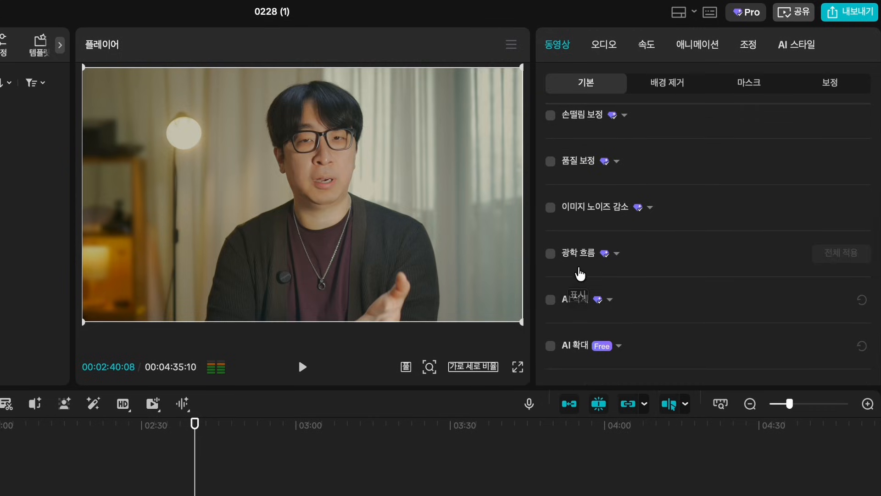
scroll(581, 276, down, 1)
scroll(638, 256, down, 3)
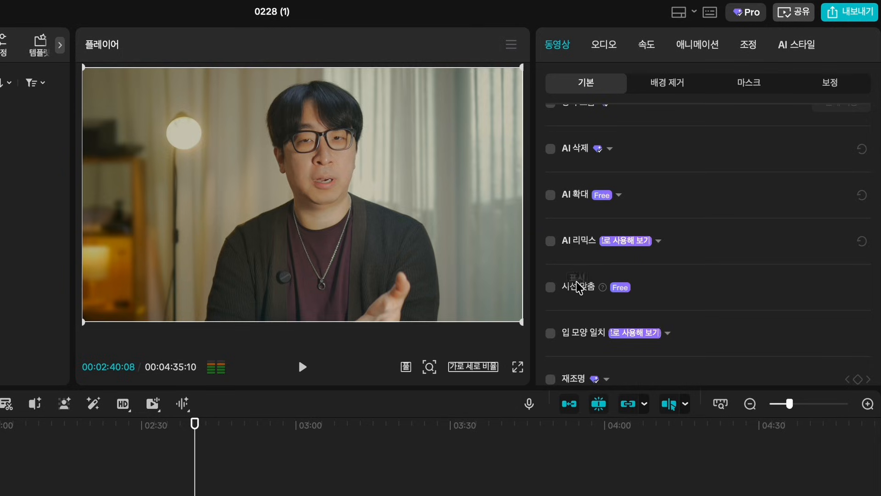
scroll(583, 338, down, 5)
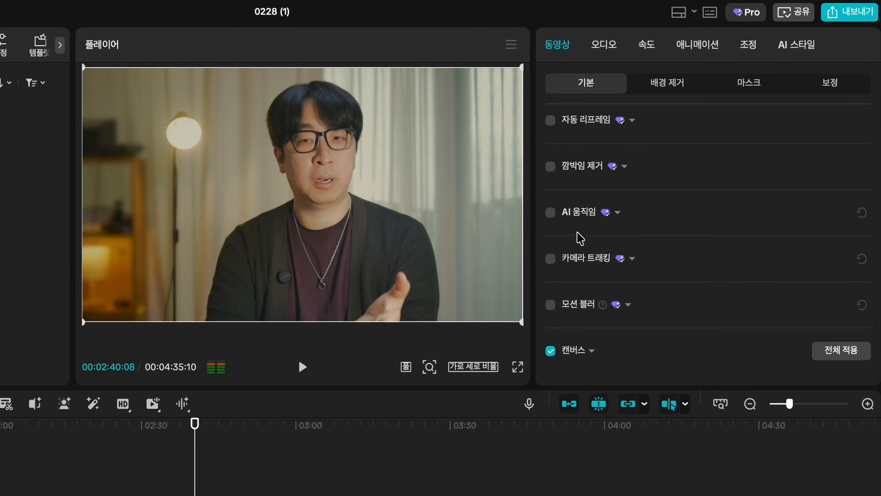
scroll(579, 206, up, 1)
scroll(579, 149, up, 1)
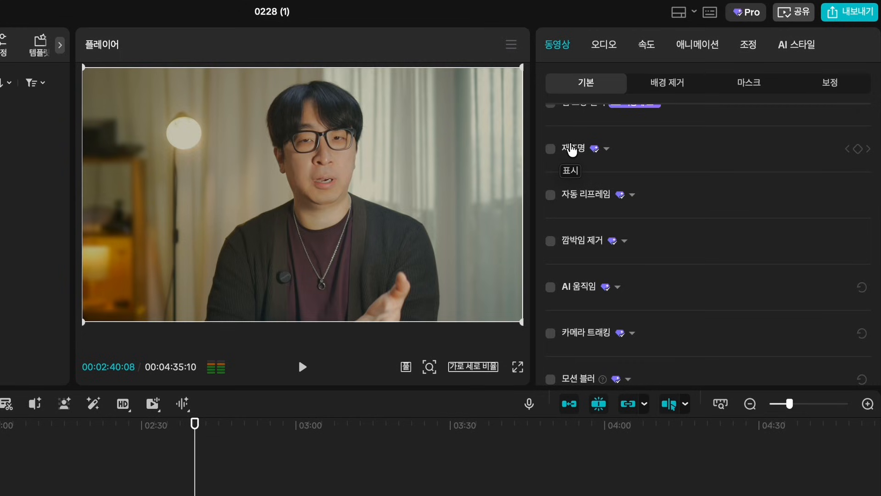
scroll(695, 247, down, 2)
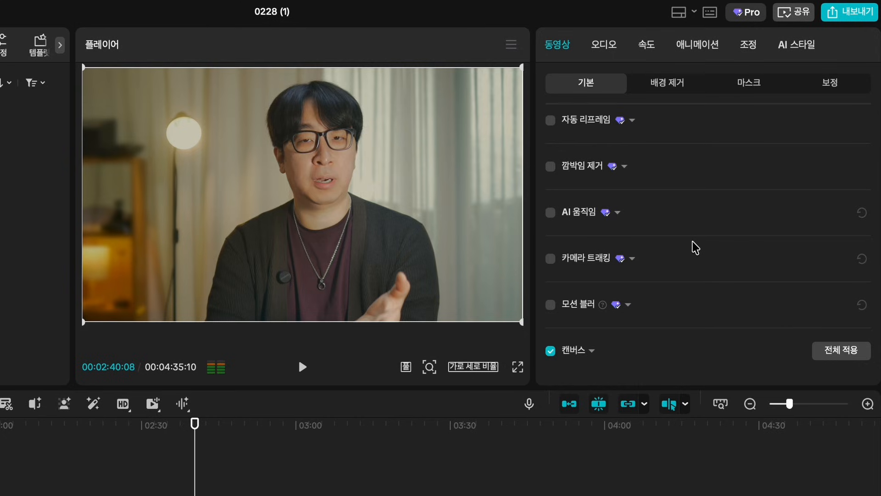
scroll(695, 248, up, 1)
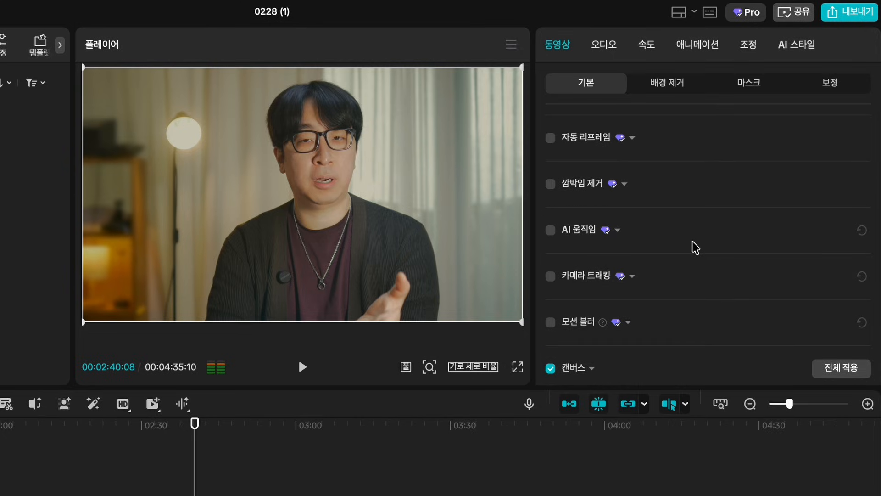
scroll(693, 246, up, 5)
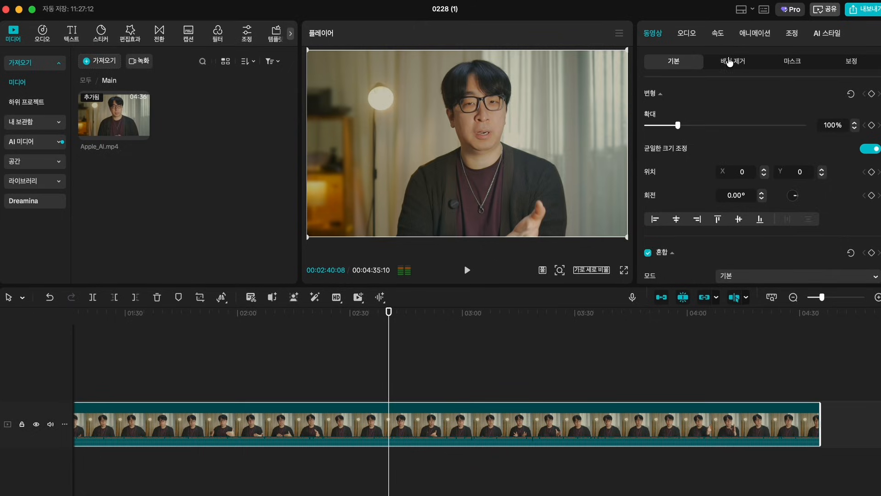
click(729, 61)
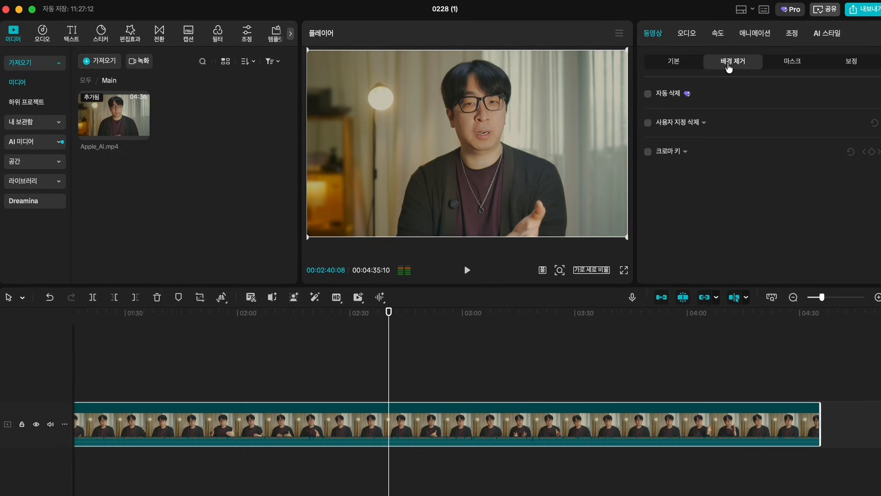
click(799, 64)
click(846, 64)
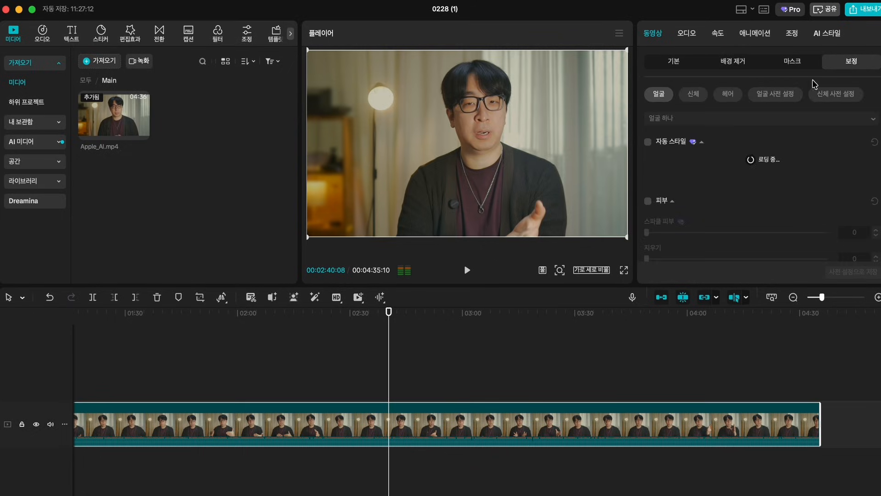
click(671, 64)
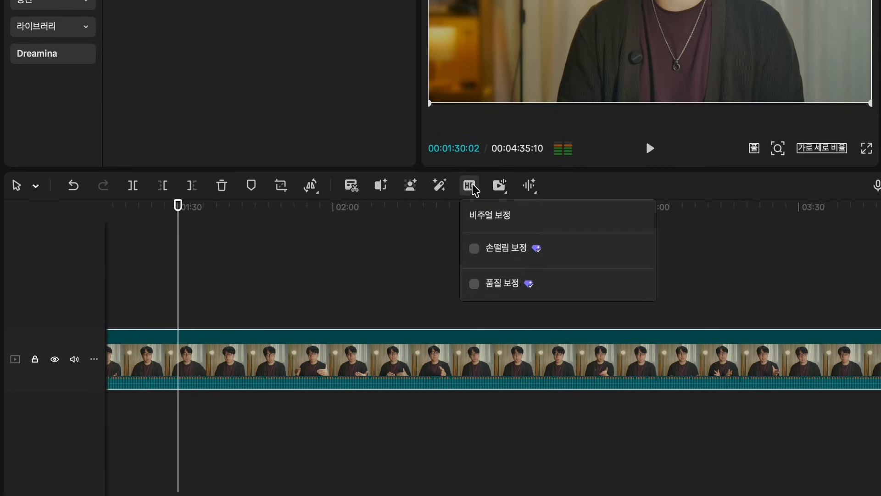
mouse_move(537, 195)
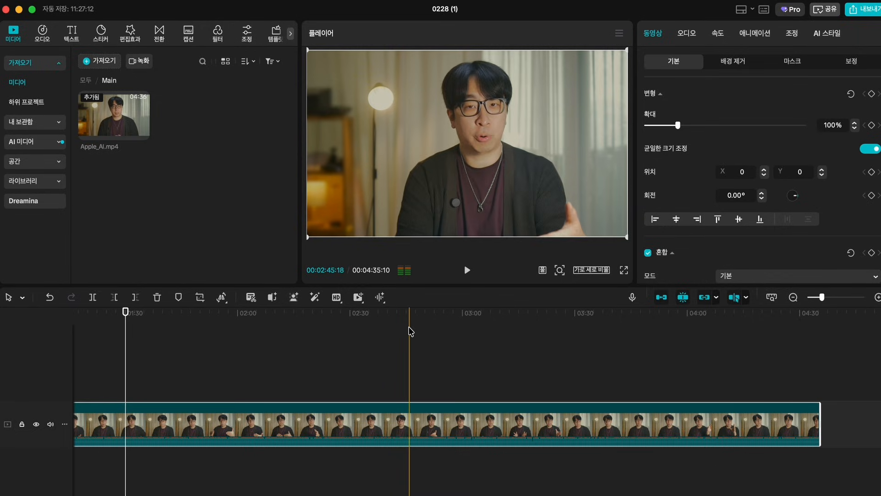
Step: Split the Apple_AI.mp4 clip at 00:02:40:20 and again 24:03 further on, and delete the section between the two cuts
click(391, 419)
key(super+b)
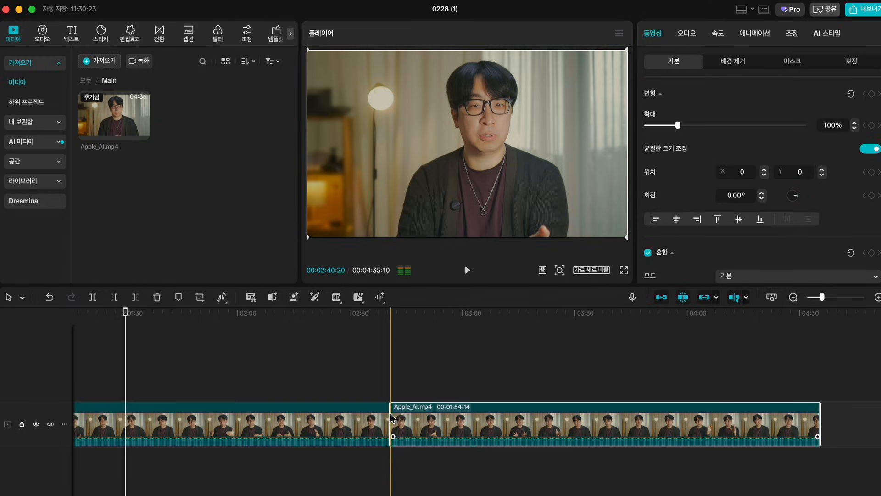
key(super+b)
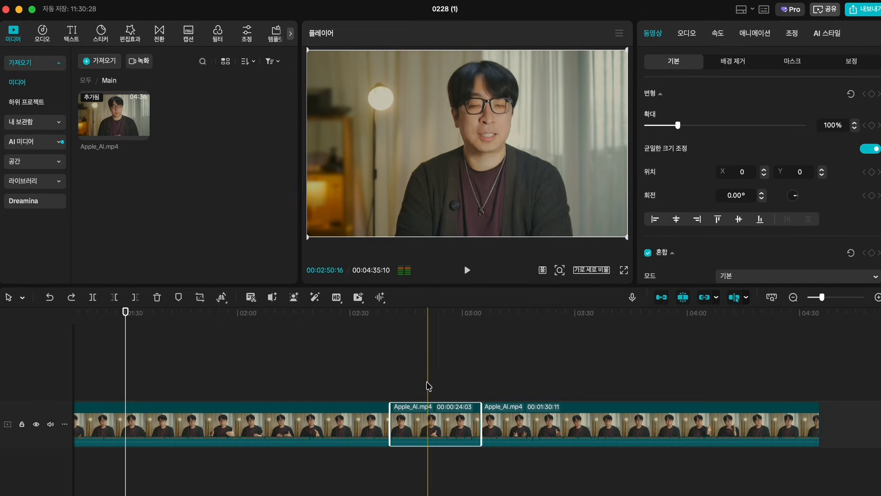
click(461, 370)
click(413, 426)
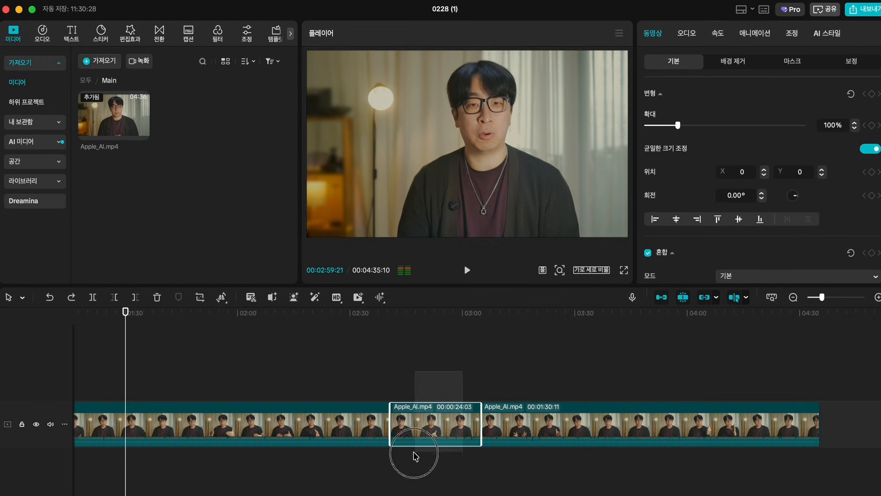
click(402, 474)
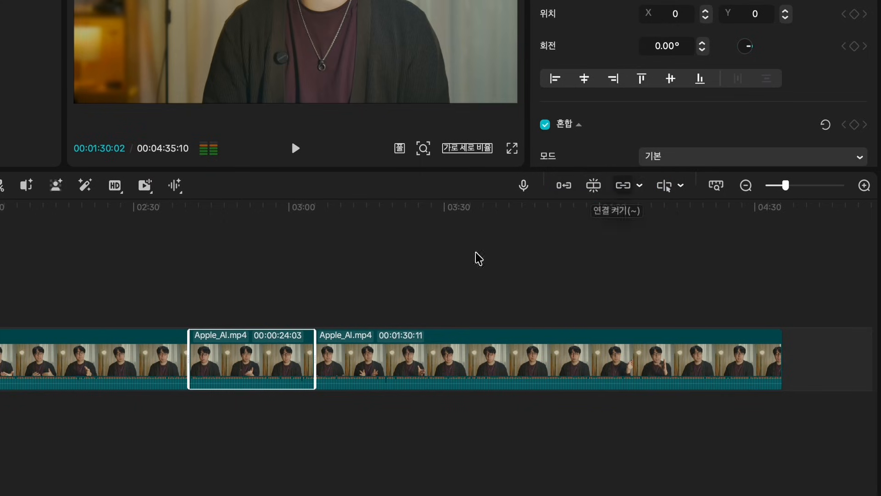
key(Delete)
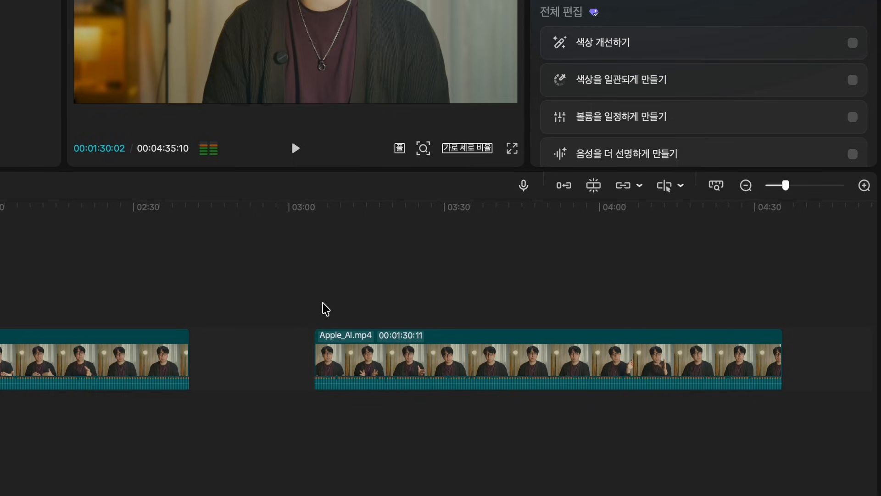
click(415, 385)
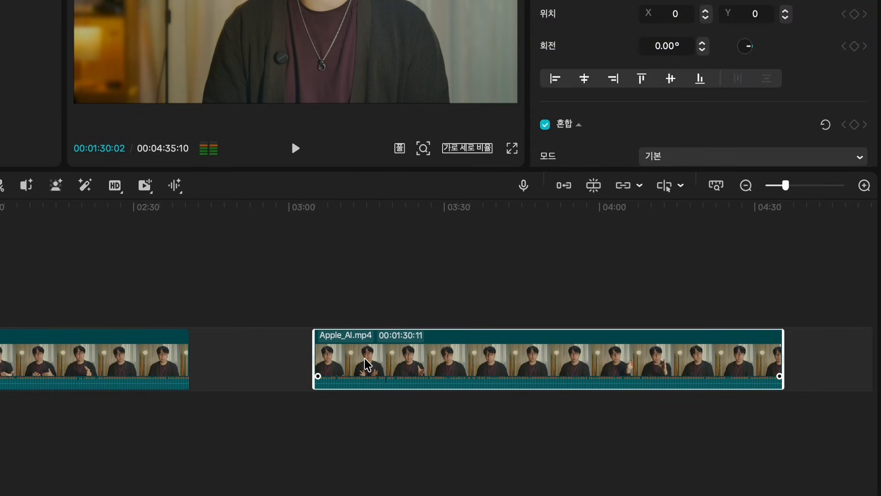
click(244, 448)
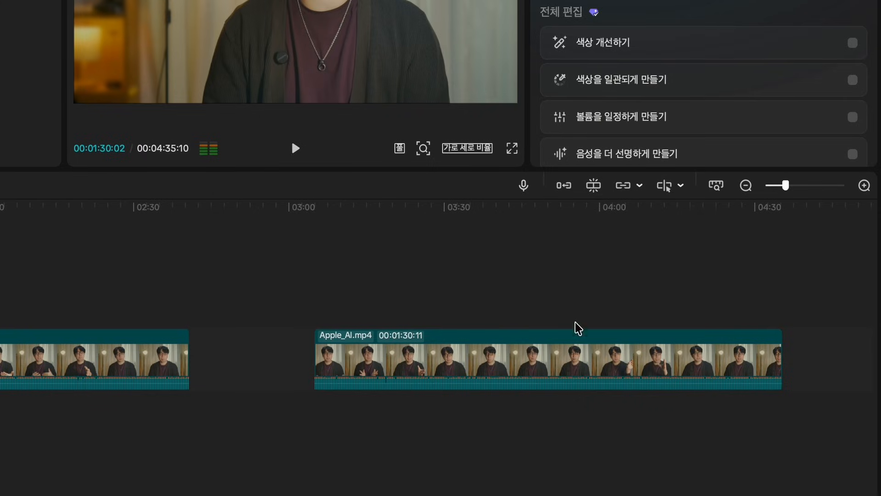
Step: Turn on the main track magnet, auto snapping, linking and the preview axis for the timeline
click(564, 185)
click(593, 185)
click(625, 187)
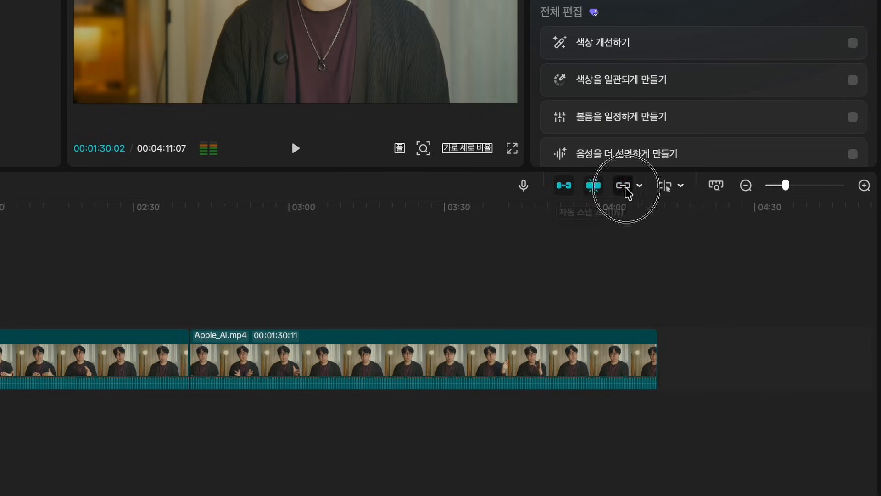
click(664, 185)
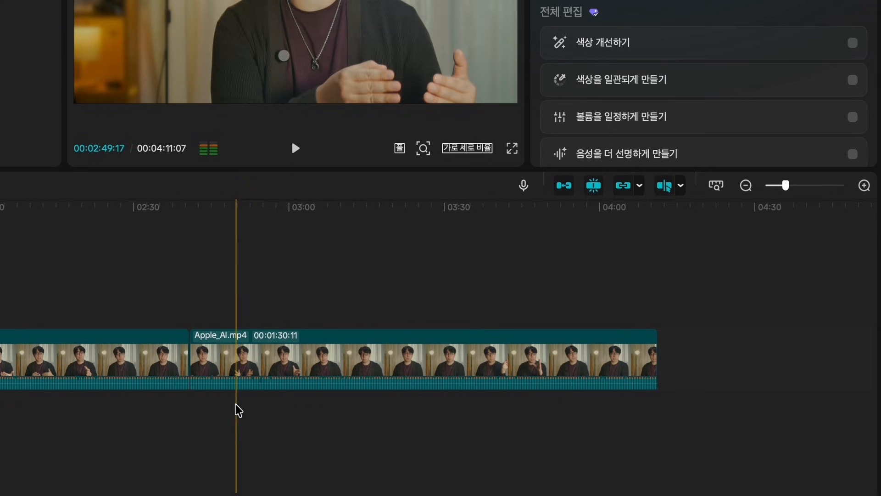
Step: Split the last clip at 00:03:04:00, delete the 23:04 section before the cut, and split the remaining clip 24:03 after its start
click(311, 376)
key(super+b)
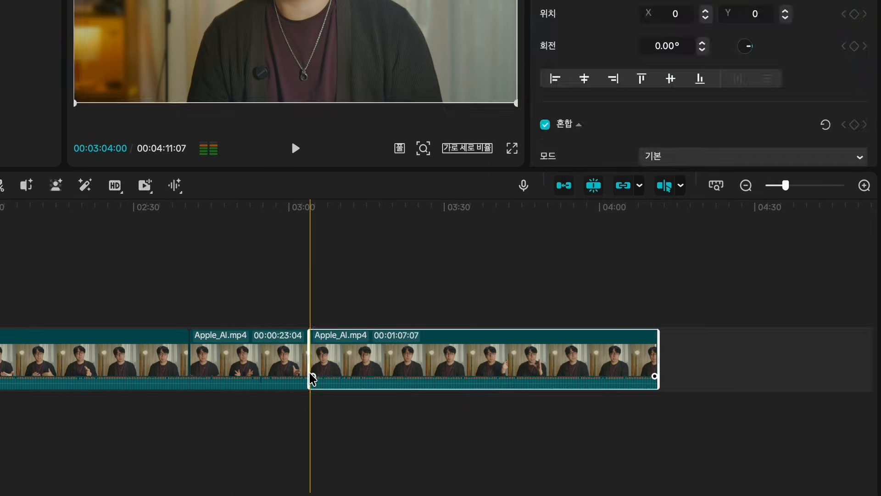
click(261, 360)
key(Delete)
click(448, 426)
key(super+b)
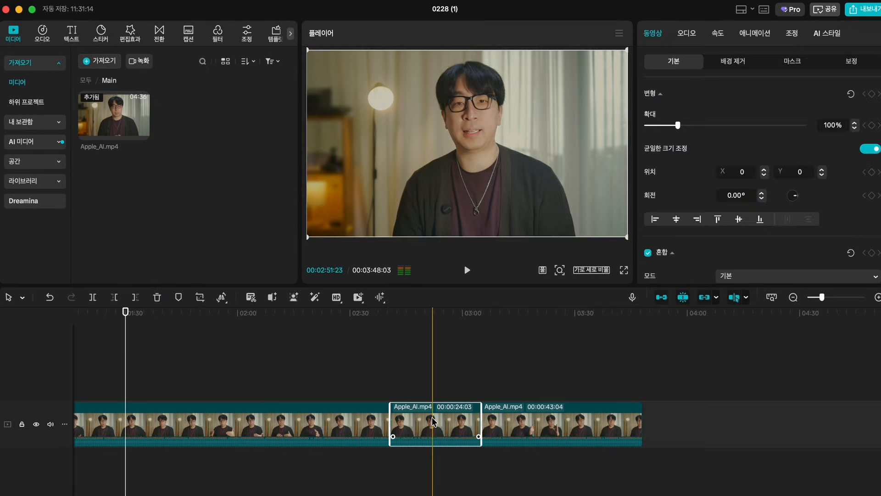
Step: Try deleting the 24:03 section and another piece split off the start of the last clip
key(Delete)
click(531, 422)
key(super+b)
key(Delete)
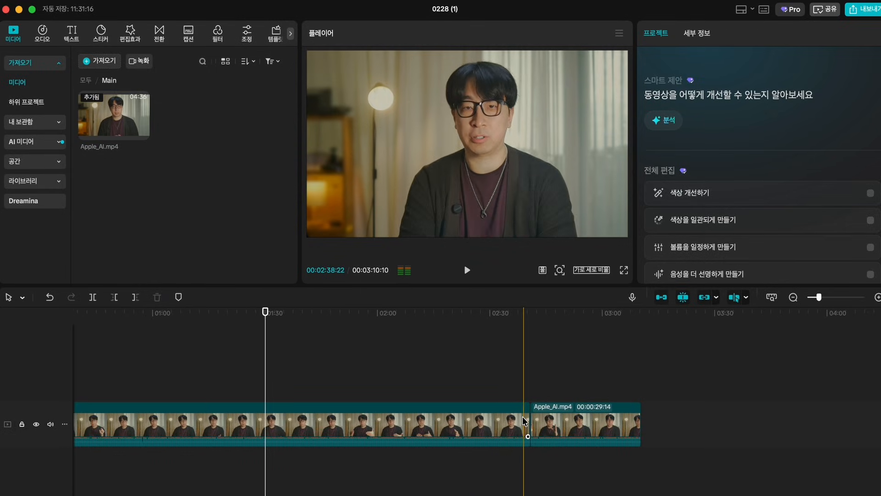
Step: Try splitting the long first clip just after the playhead, deleting the 01:05:19 section, and cutting away one more short piece
click(284, 429)
key(super+b)
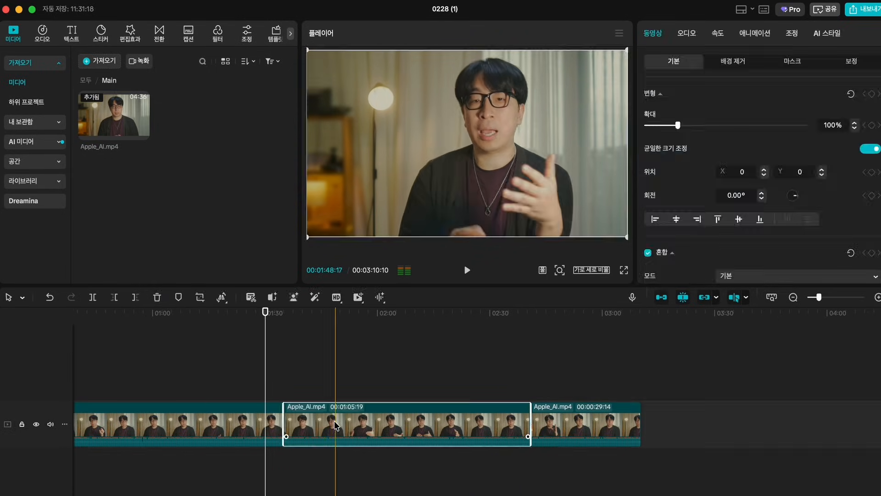
key(Delete)
click(275, 425)
key(super+b)
key(Delete)
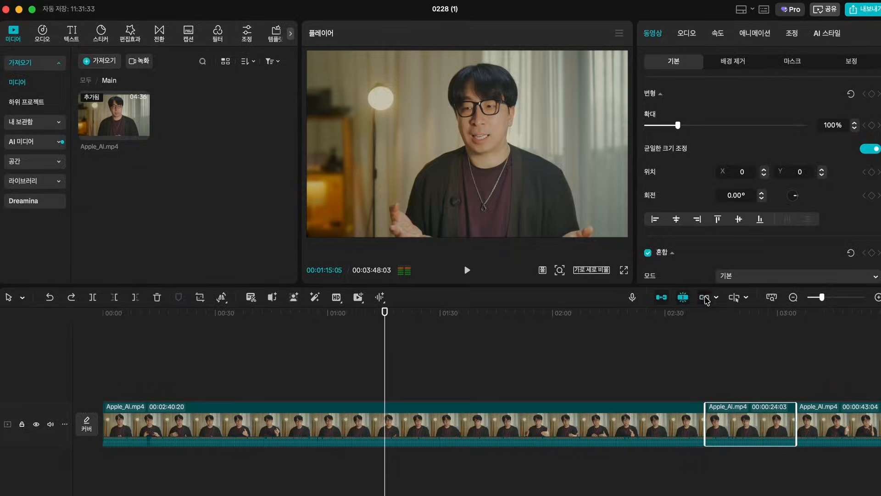
Step: Split the first clip at 00:01:15:05 and 41:08 further on, delete the section between the cuts, and move the following clip toward the gap
key(super+b)
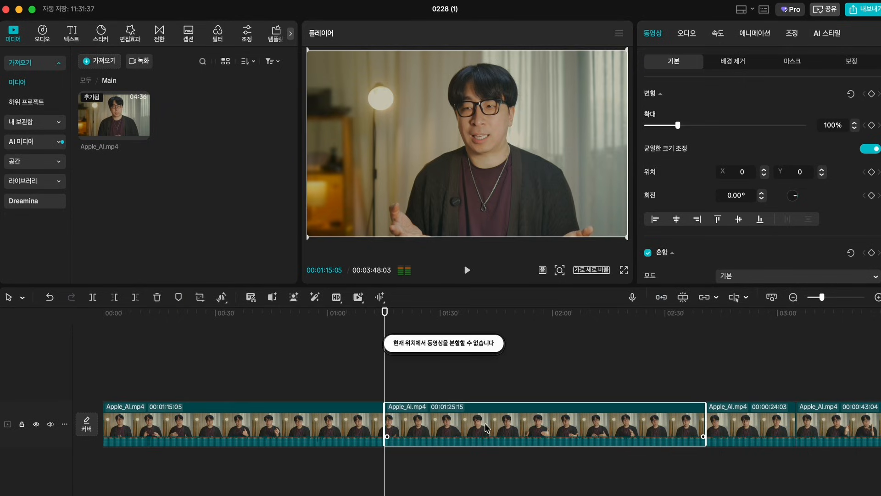
key(super+b)
click(435, 429)
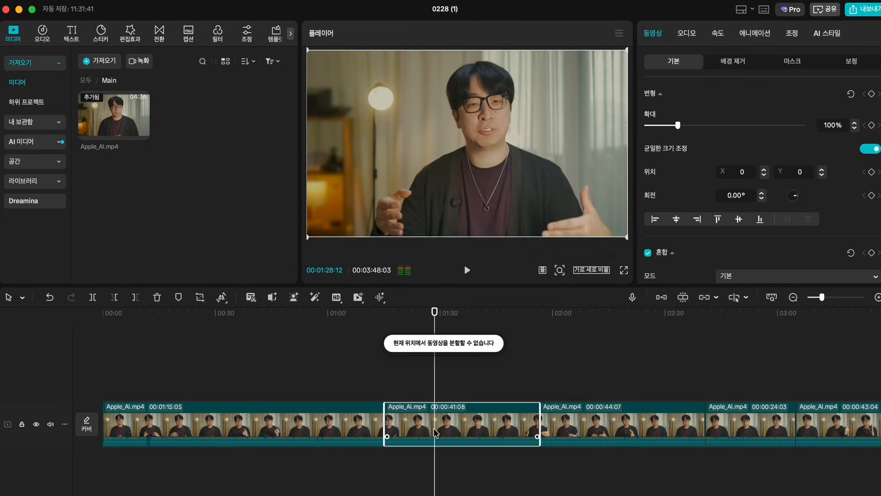
key(Delete)
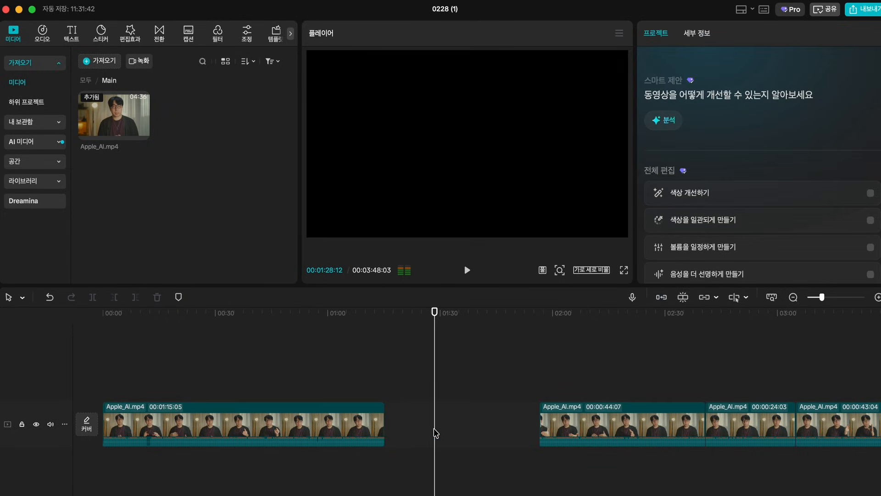
drag(566, 432, 520, 434)
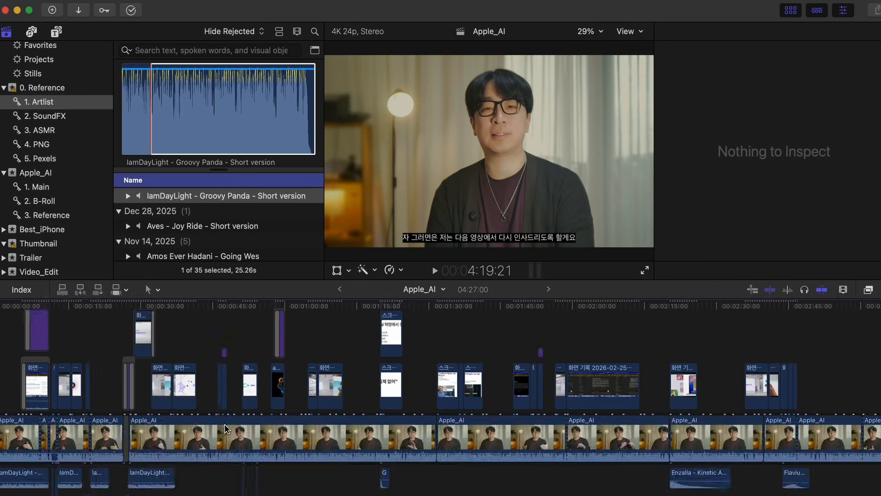
Step: Switch to the Apple_AI project in Final Cut Pro, isolate a 03:03 section of the clip around 4:03 with two splits, and delete it
scroll(217, 400, right, 12)
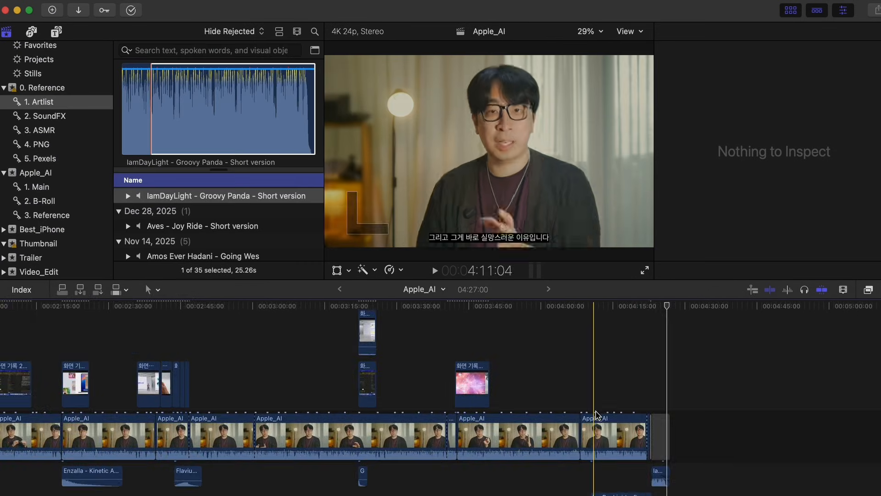
click(606, 401)
key(super+equal)
key(super+equal)
key(super+equal)
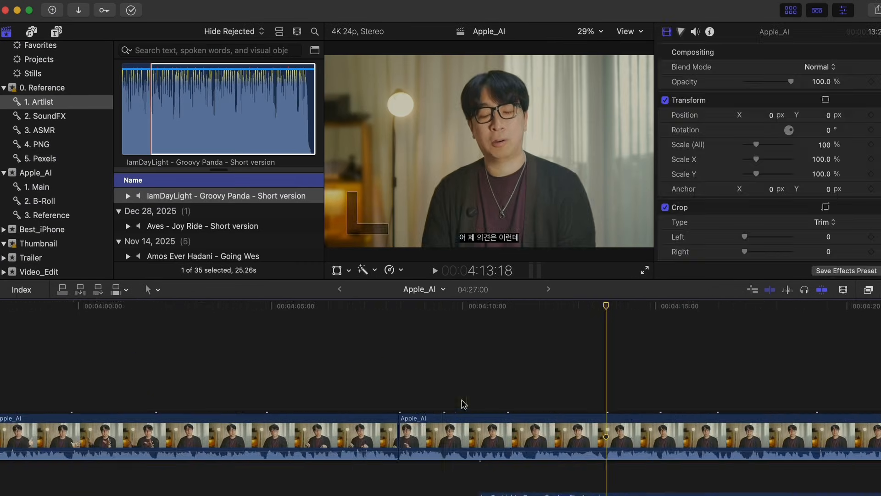
click(301, 428)
key(super+b)
key(super+b)
click(229, 431)
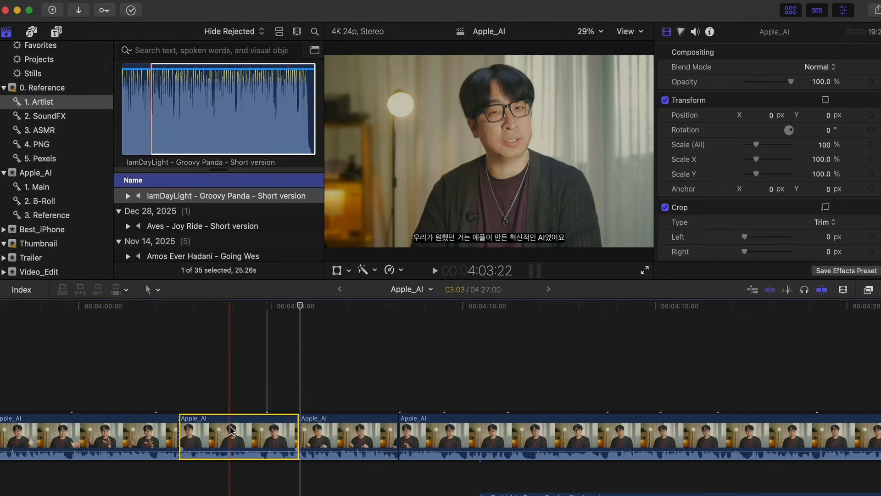
key(BackSpace)
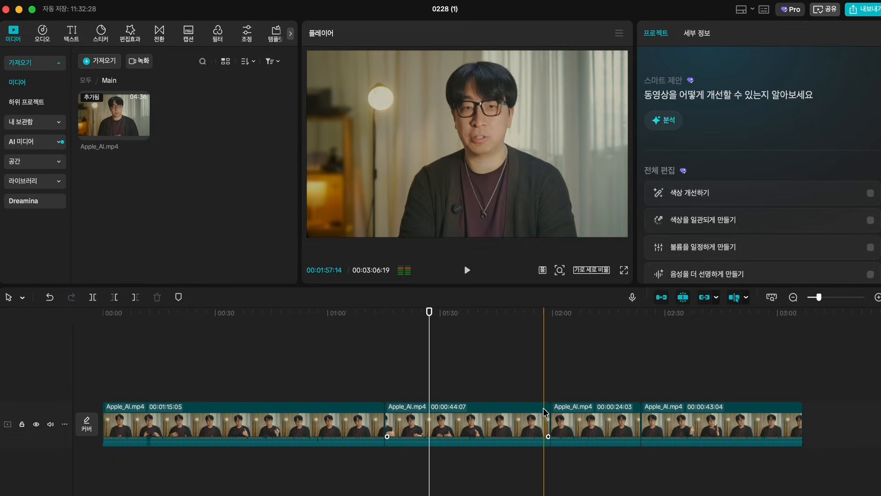
Step: Delete all the remaining clip pieces from the timeline and place the full Apple_AI.mp4 on the main track again
drag(716, 372, 417, 458)
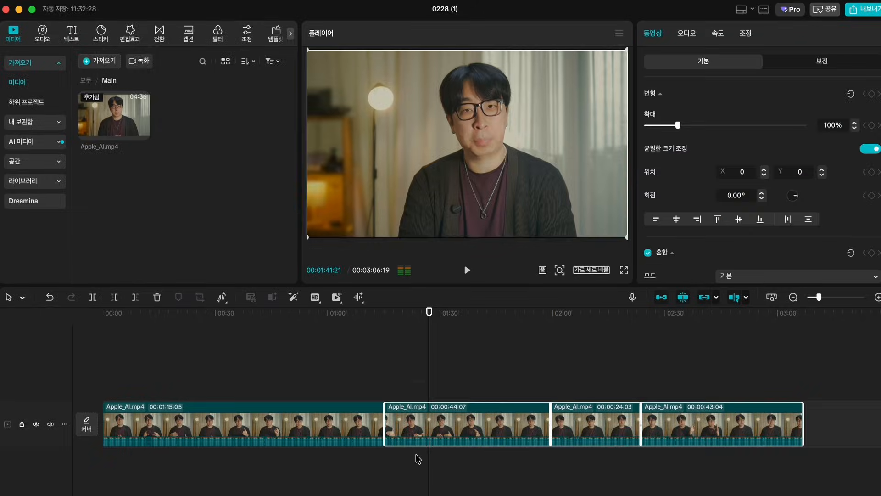
key(Delete)
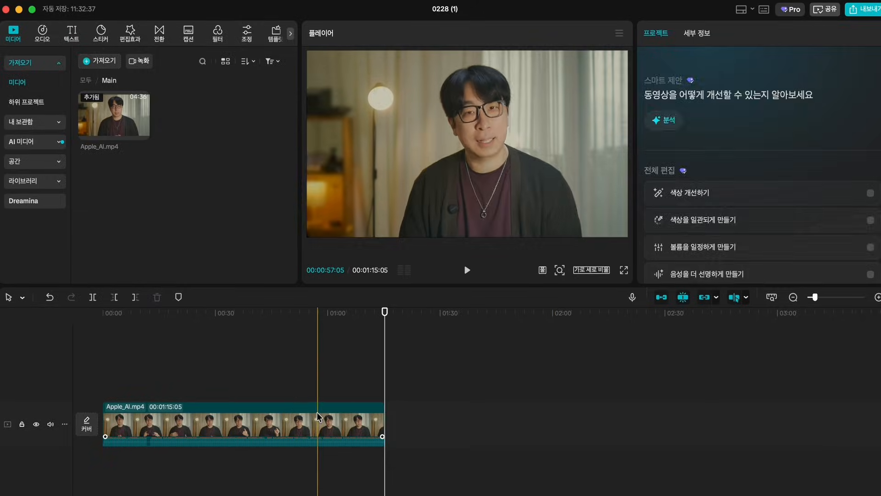
click(317, 422)
key(Delete)
drag(115, 129, 110, 347)
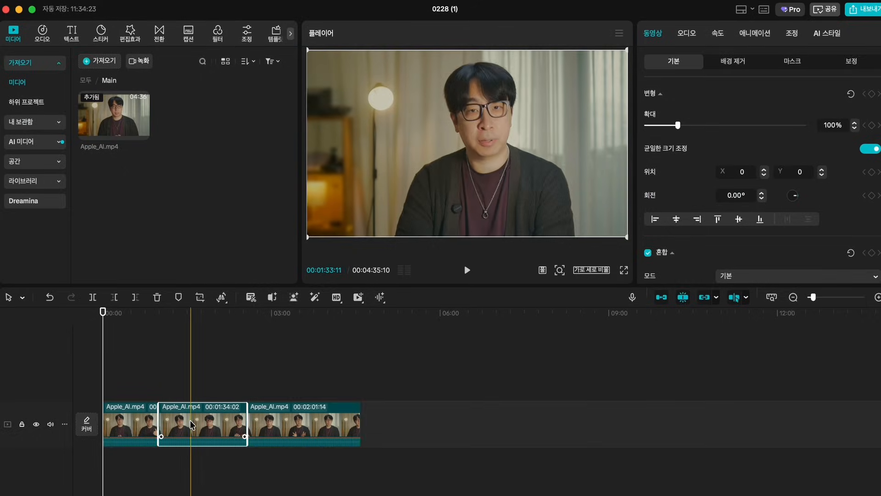
Step: Try deleting the 00:01:34:02 middle section of the clip, and turn off the main track magnet
key(Delete)
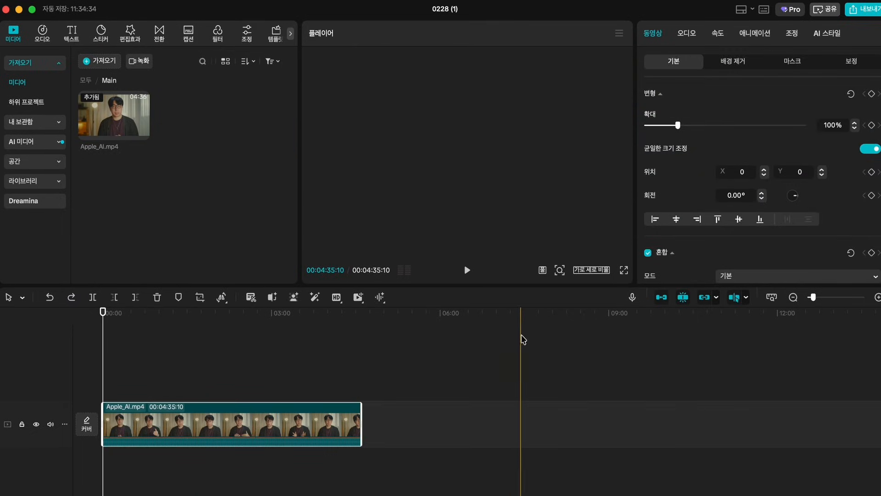
click(662, 298)
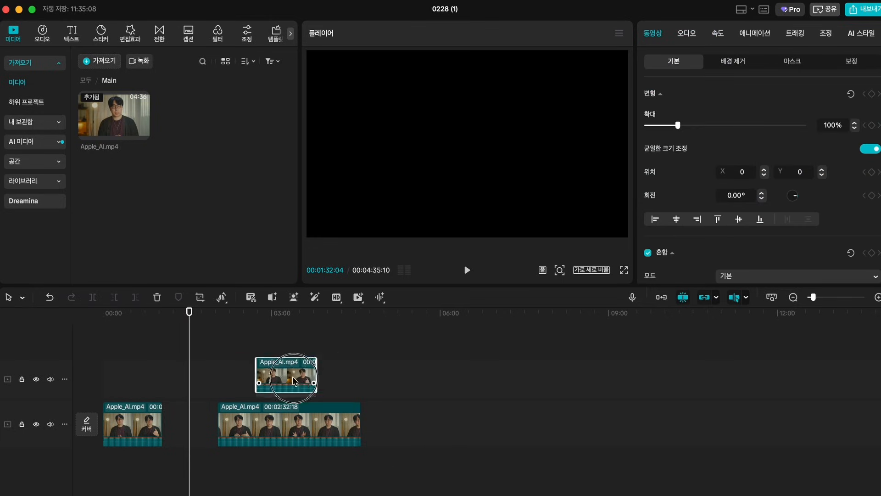
Step: Move the middle section on the overlay track so its start snaps to the start of the 00:02:32:18 main clip
mouse_move(290, 379)
mouse_down()
mouse_move(243, 378)
mouse_move(285, 379)
mouse_up()
click(195, 378)
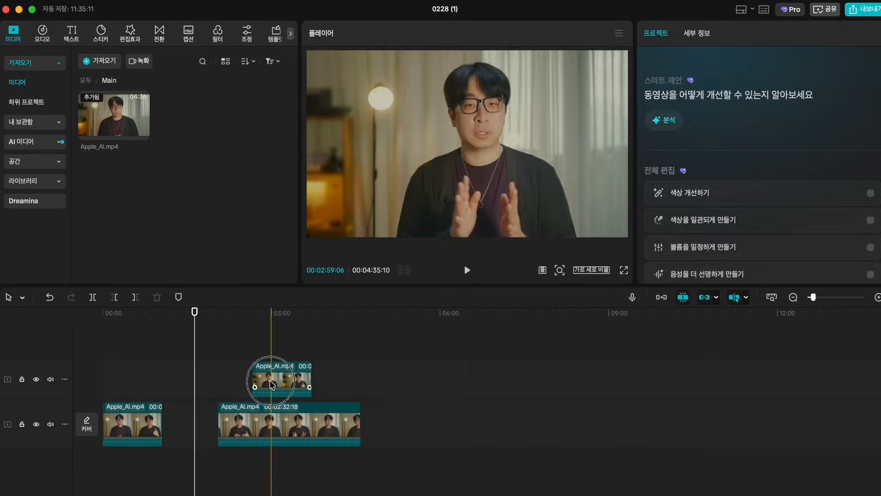
drag(275, 374, 258, 380)
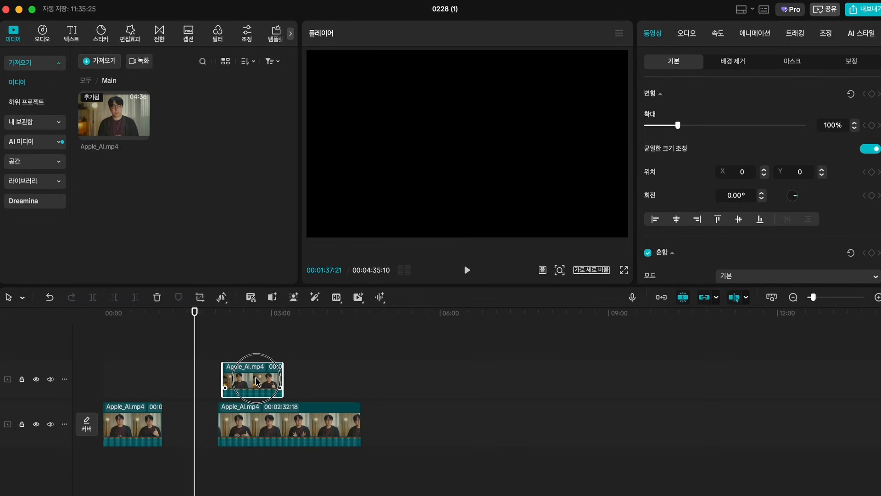
drag(256, 382, 253, 381)
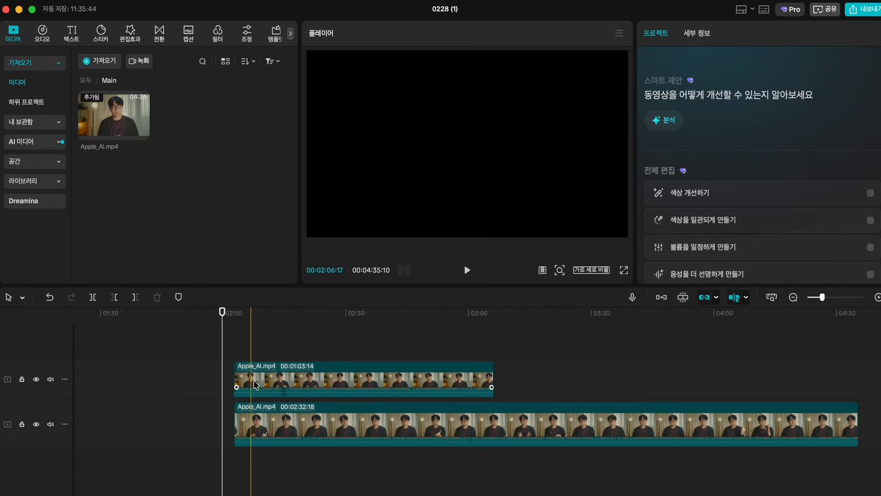
Step: With snapping off, align the overlay clip's start to the exact frame where the 00:02:32:18 main clip begins
mouse_move(254, 379)
mouse_down()
mouse_move(279, 379)
mouse_move(257, 379)
mouse_move(268, 380)
mouse_up()
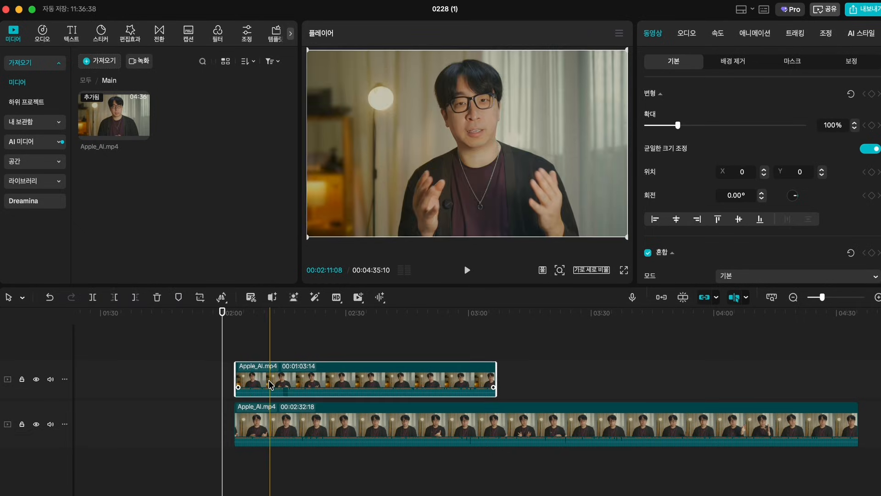
click(241, 338)
scroll(242, 338, up, 2)
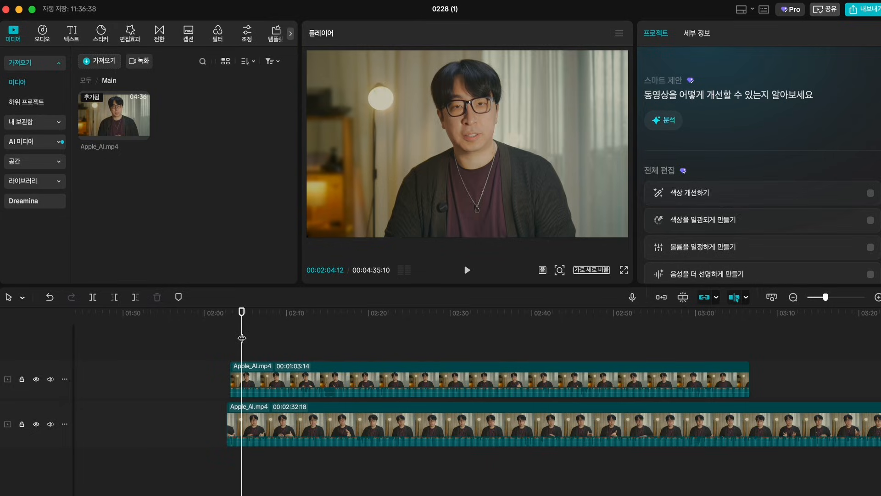
scroll(222, 331, up, 5)
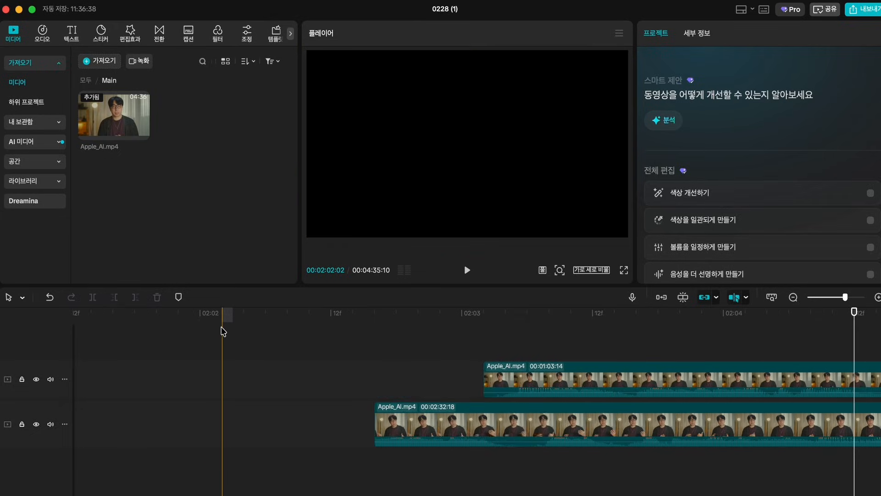
scroll(223, 331, up, 5)
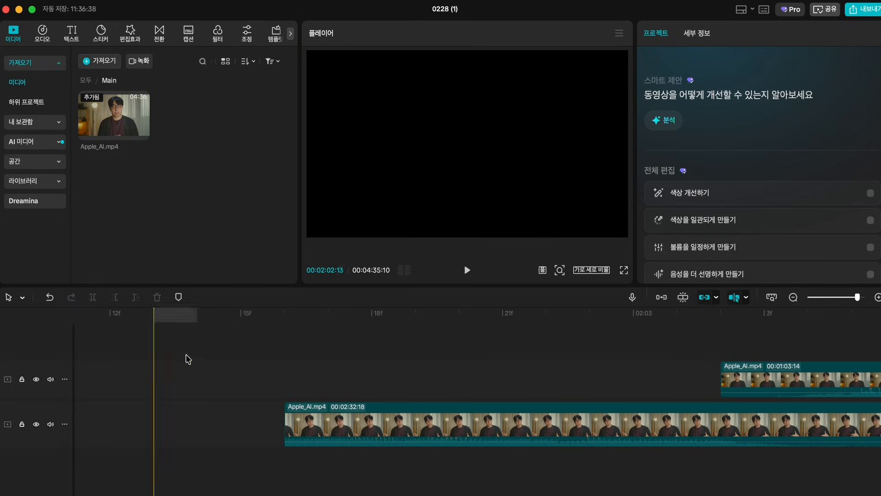
drag(776, 374, 642, 370)
scroll(632, 369, up, 2)
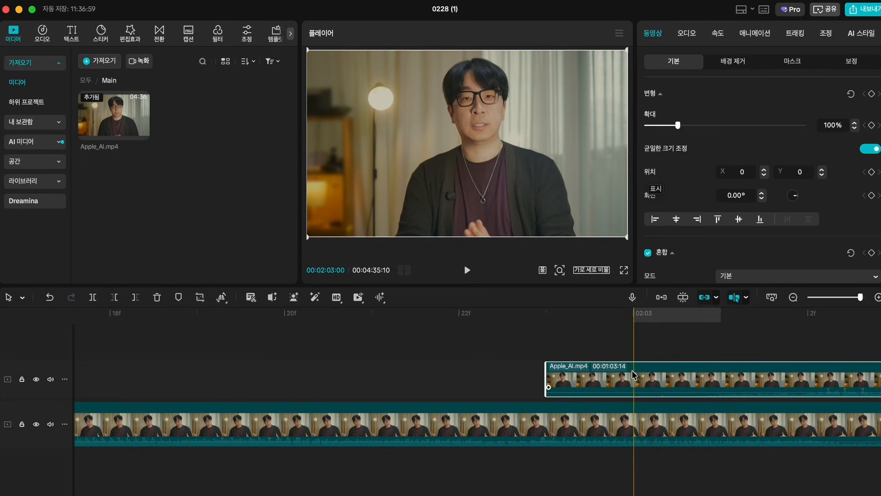
scroll(632, 369, left, 3)
drag(757, 387, 178, 383)
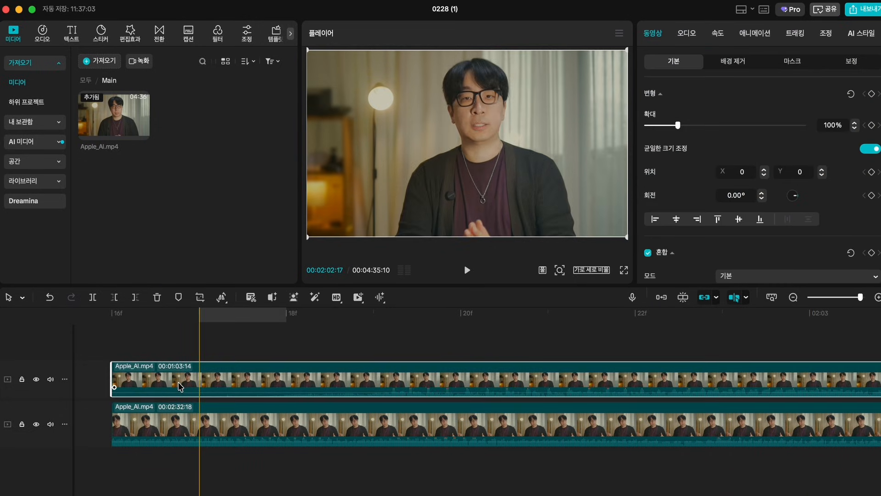
scroll(178, 382, down, 5)
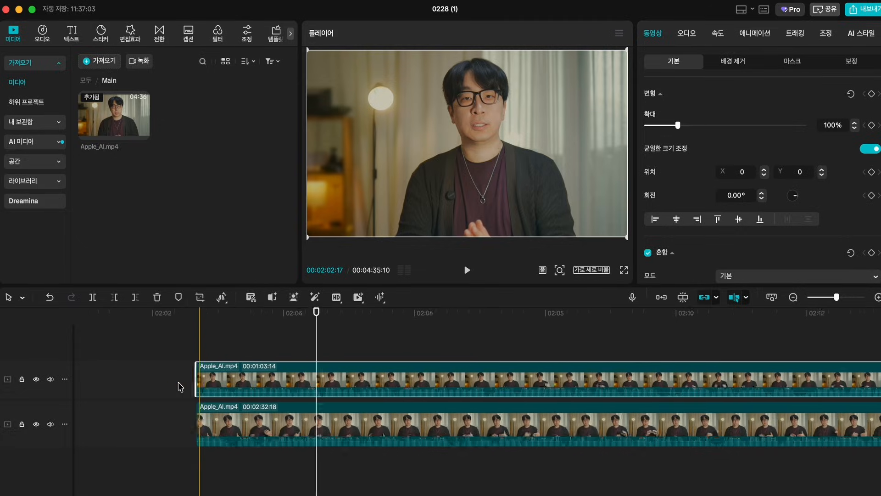
scroll(180, 387, down, 3)
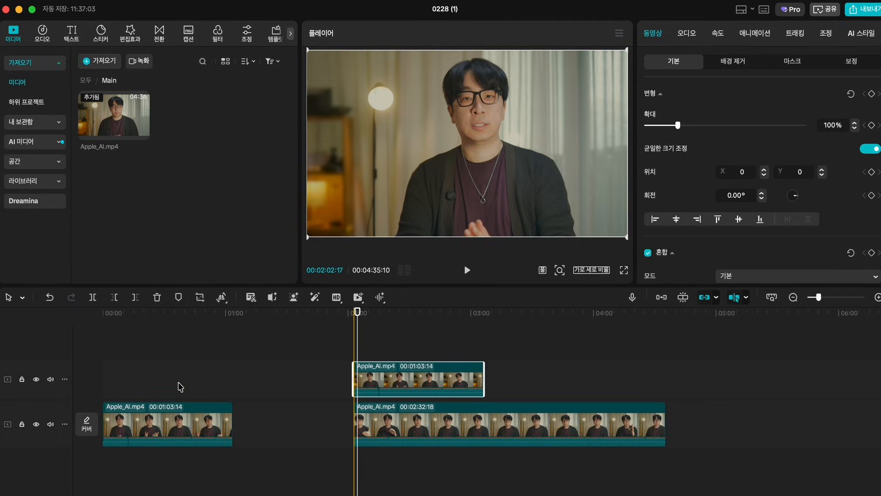
click(261, 360)
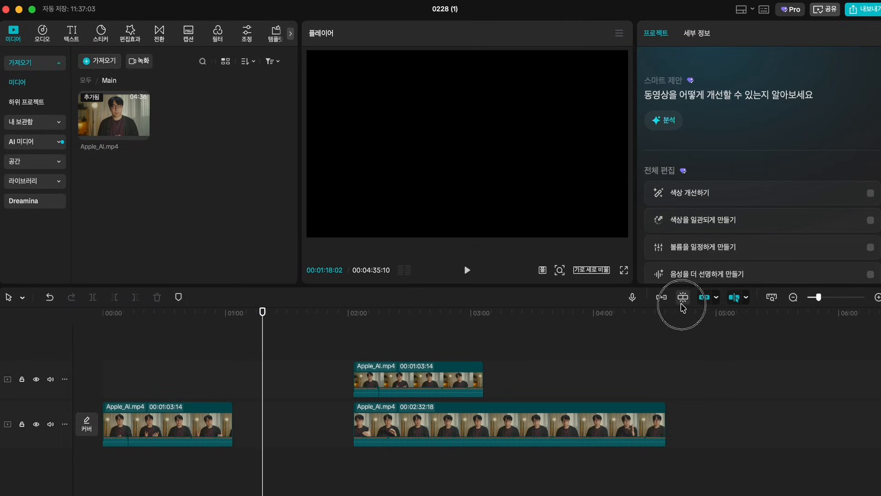
Step: Turn snapping back on, drop the overlay clip into the main track gap against the following clip, and delete it
click(682, 297)
drag(402, 379, 342, 421)
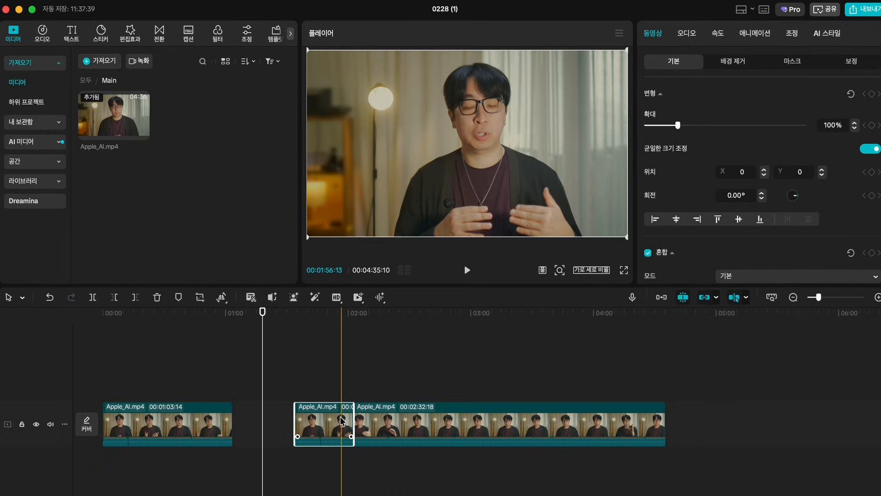
key(Delete)
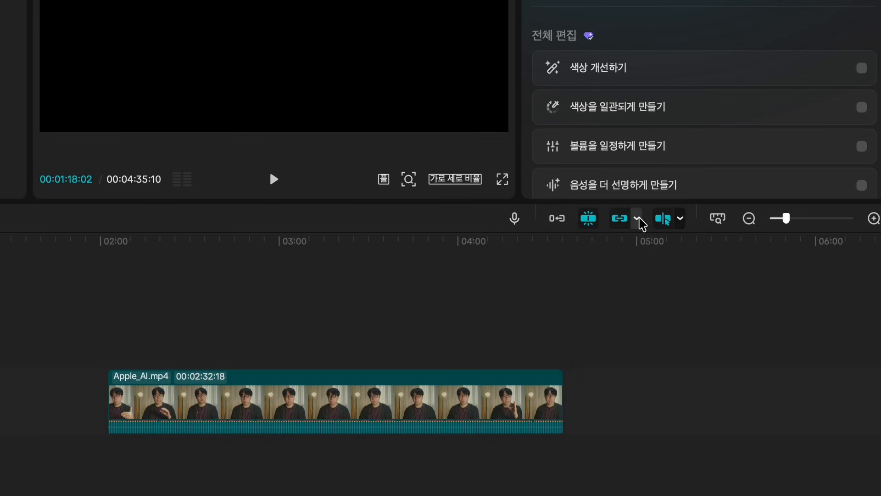
Step: Deselect all item types in the timeline's link settings and apply the change
click(637, 219)
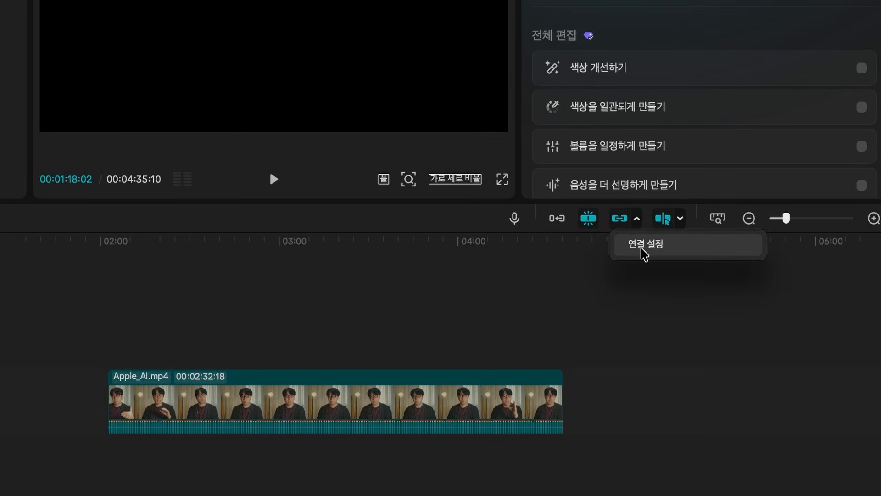
click(643, 248)
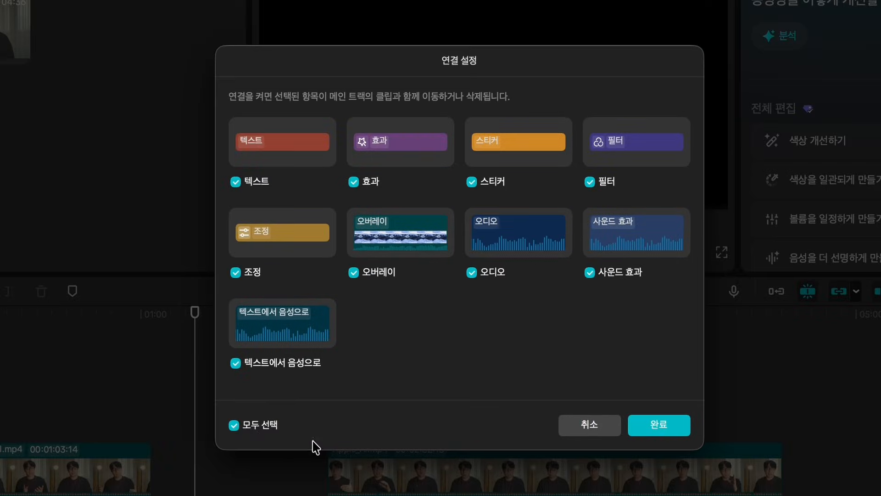
click(255, 429)
click(256, 429)
click(255, 423)
click(647, 429)
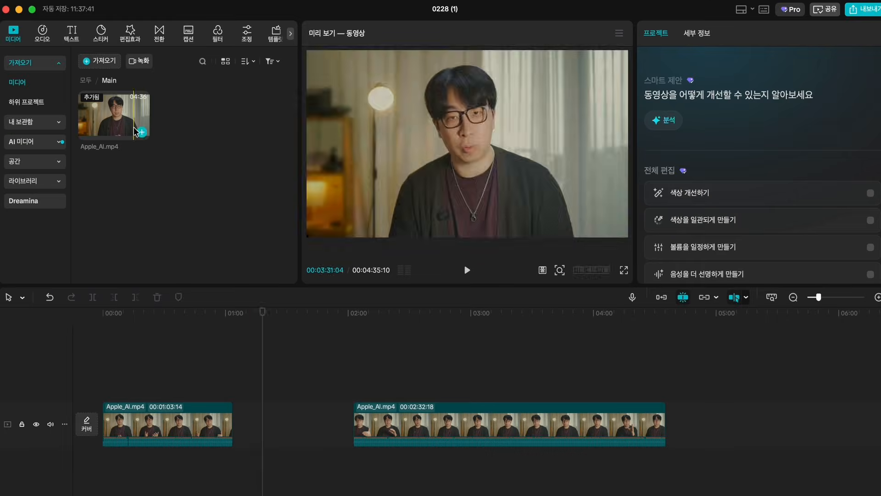
Step: Place copies of the Apple_AI.mp4 clip on the overlay tracks above the two main track clips
drag(183, 422, 436, 362)
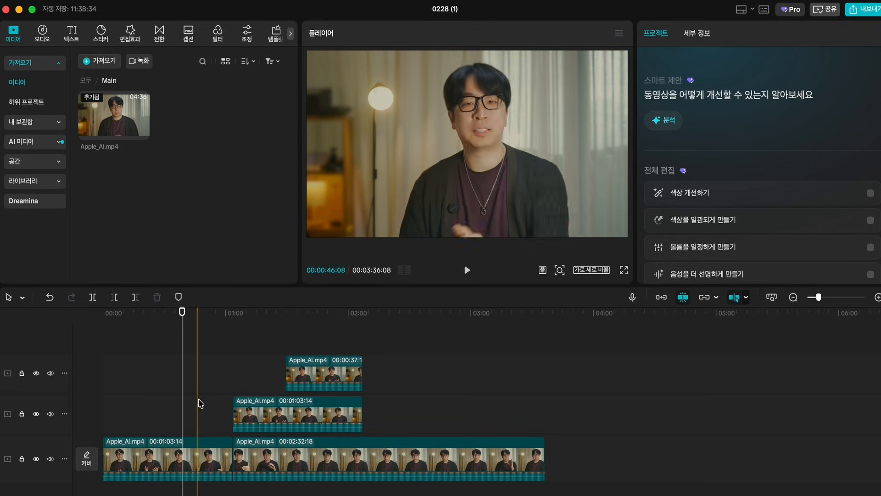
click(218, 455)
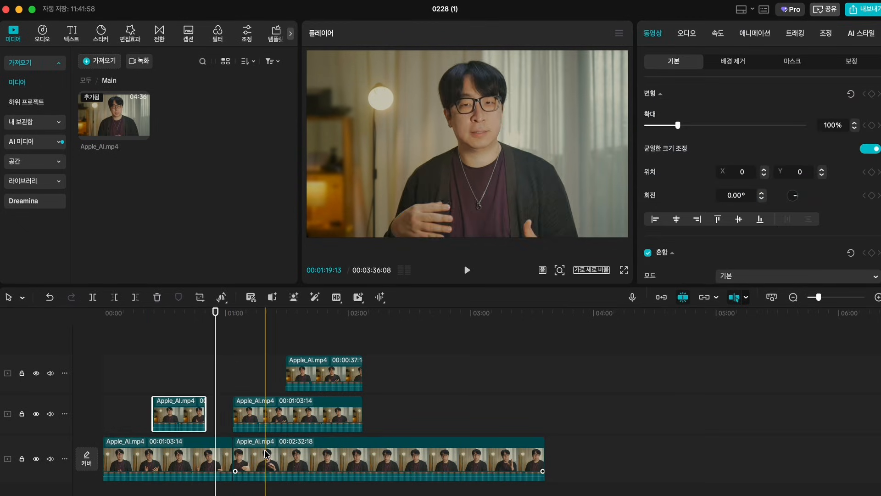
Step: With linking off, try moving the 00:02:32:18 main clip later and the short overlay clip into the gap, and undo the moves
drag(267, 454, 324, 454)
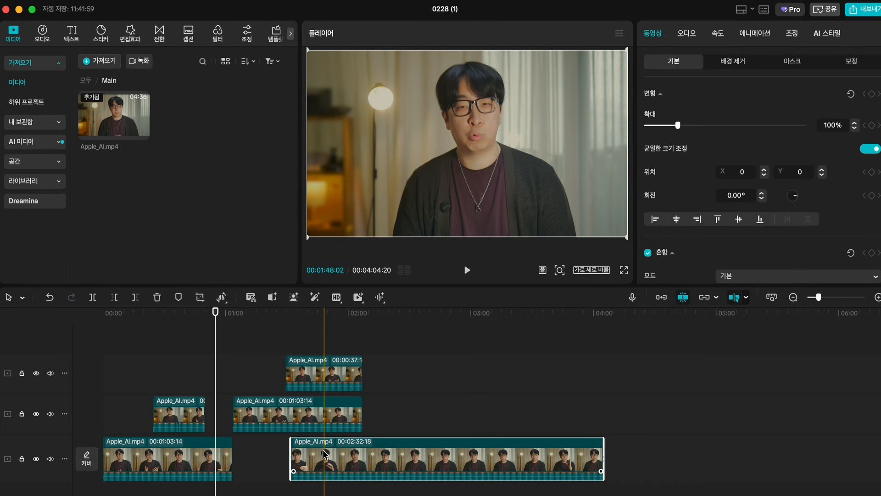
drag(323, 453, 345, 458)
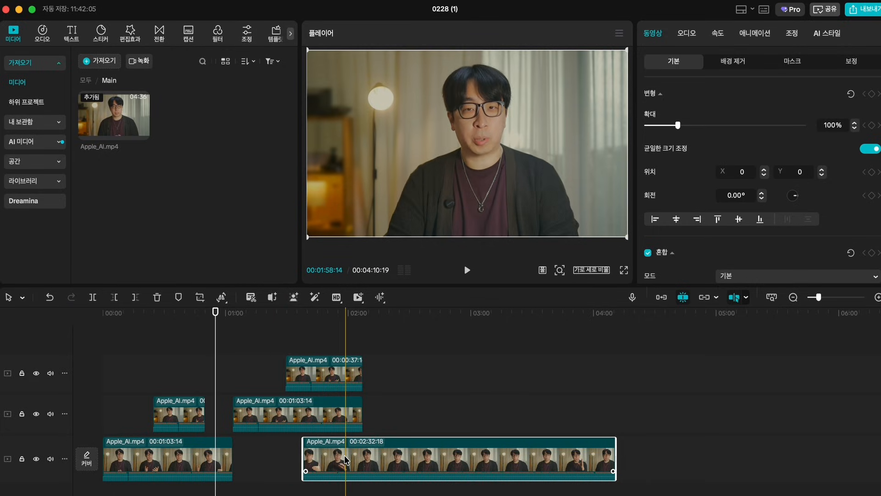
drag(178, 415, 262, 455)
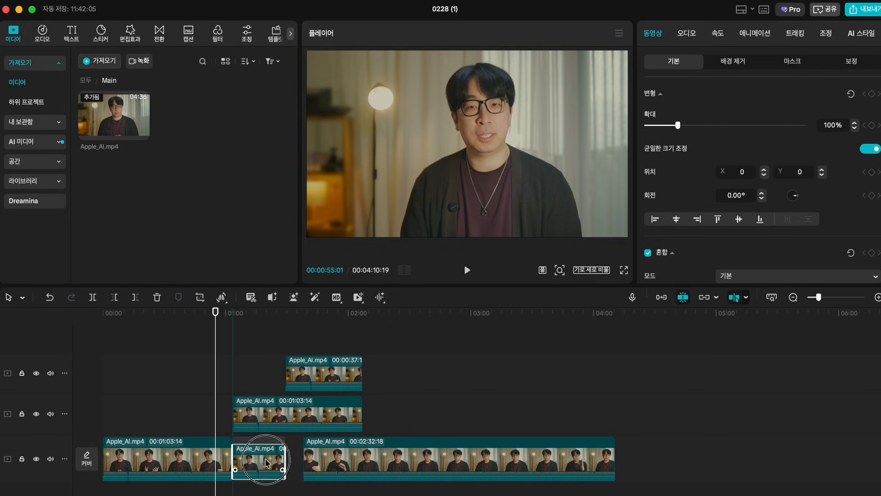
drag(413, 363, 331, 414)
key(super+z)
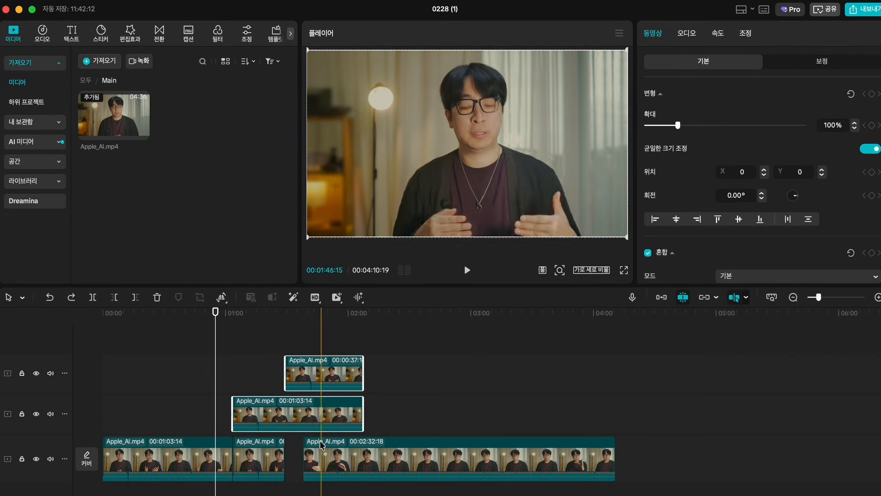
key(super+z)
key(super+z)
click(400, 415)
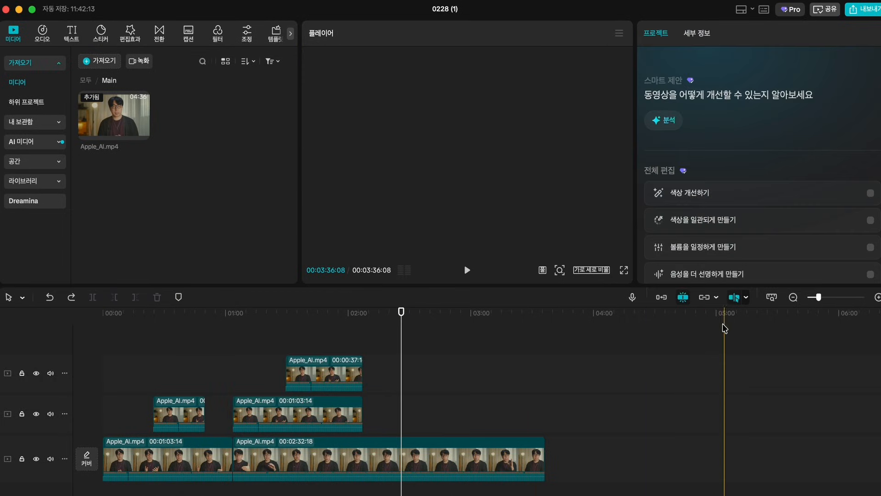
Step: Turn on linking for all item types and try moving the 00:02:32:18 main clip later together with its overlays
click(704, 297)
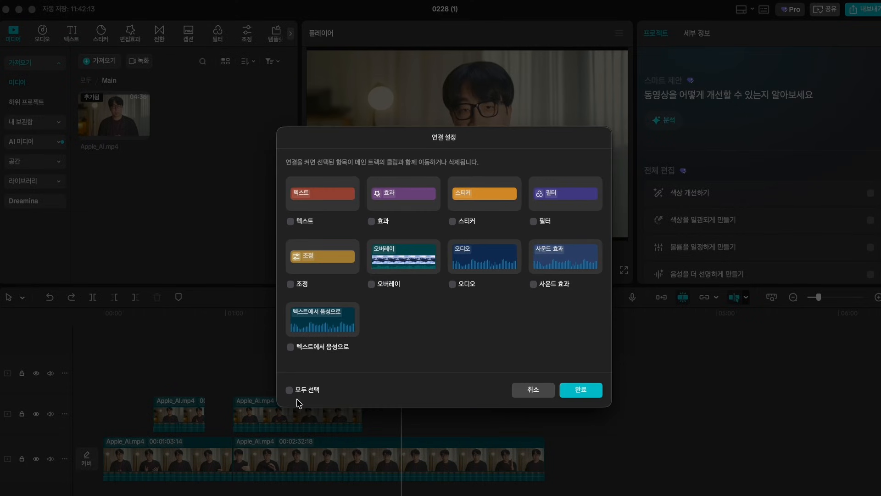
click(581, 390)
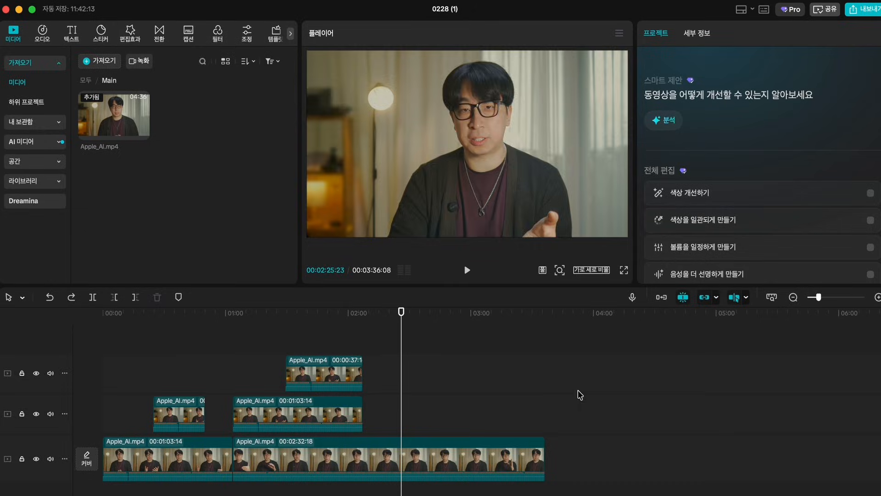
click(261, 458)
drag(260, 459, 340, 455)
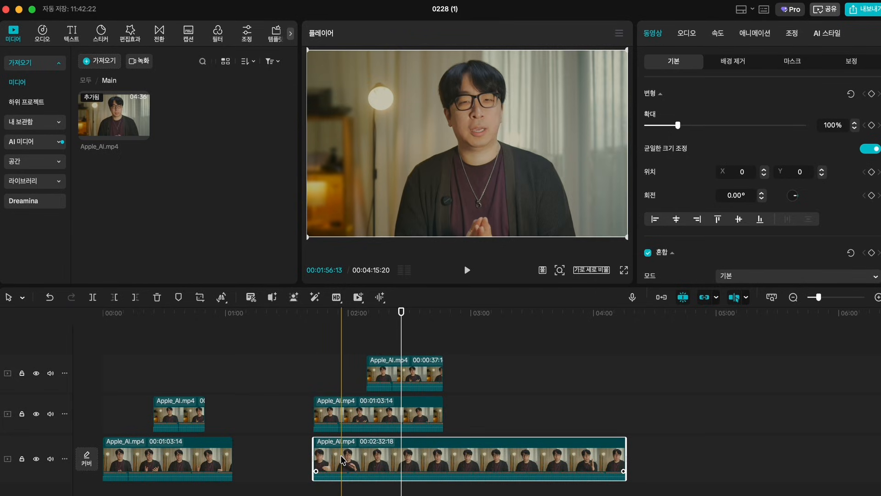
drag(340, 456, 362, 448)
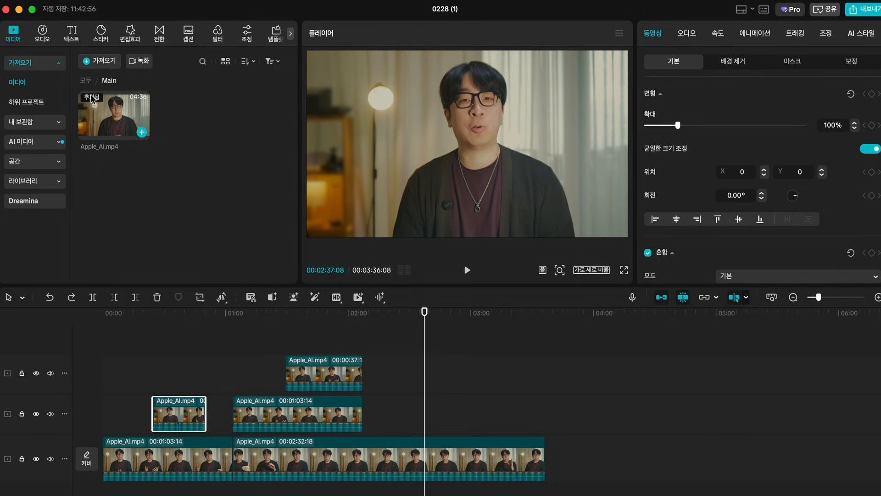
Step: Open the Audio media folder and place its first WAV track beneath the 00:02:32:18 main clip
click(84, 80)
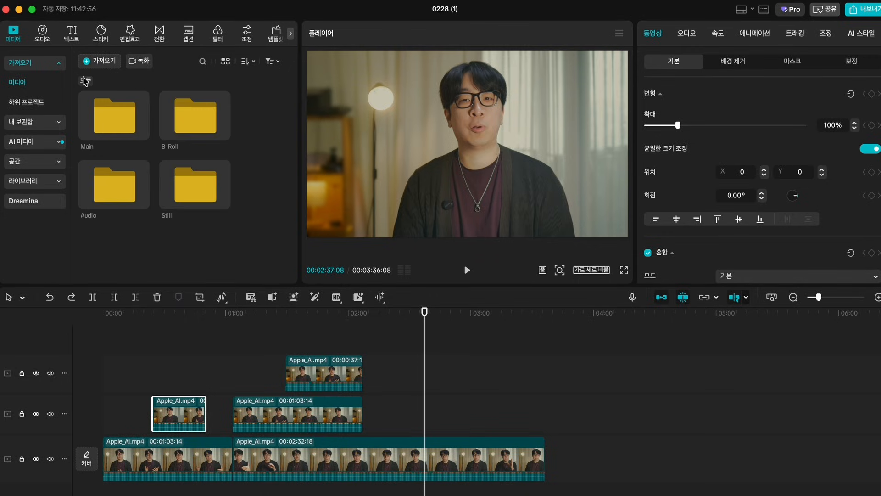
double_click(110, 190)
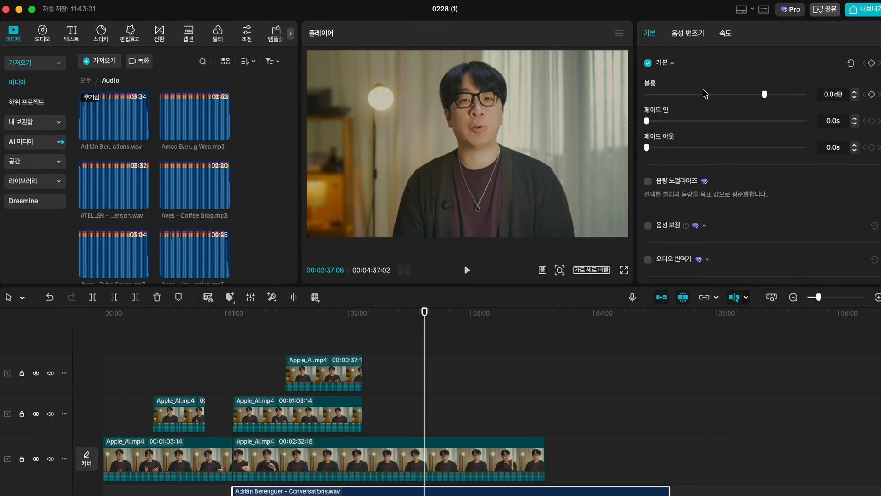
Step: Lower the volume of the WAV music track beneath the main clips to -20.7 dB
drag(725, 95, 729, 96)
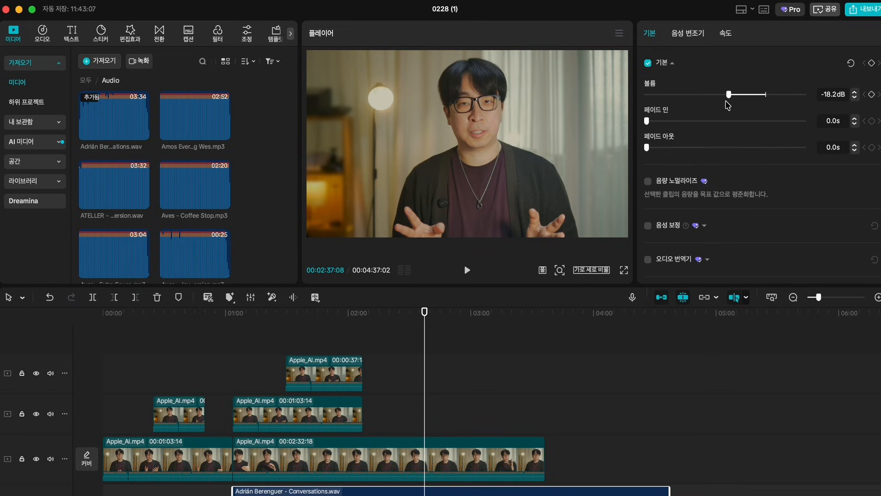
drag(728, 98, 723, 98)
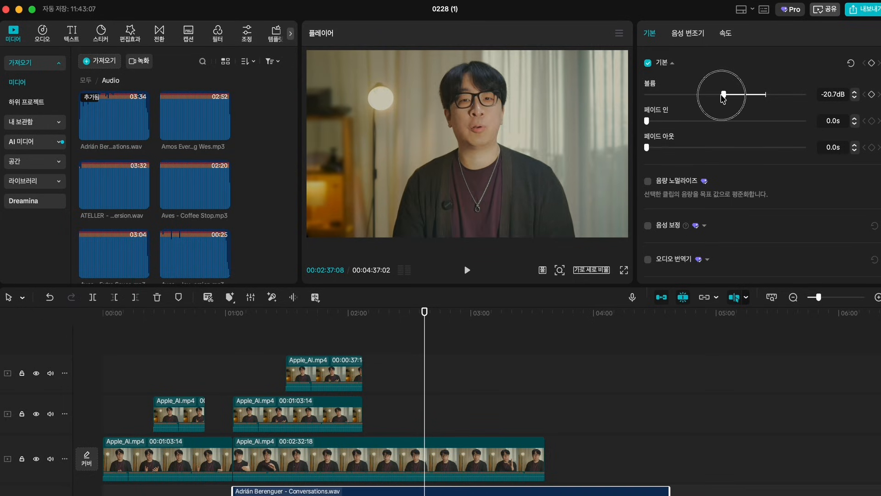
Step: Lower the Aves - Coffee Stop.mp3 track's volume to -20.3 dB during playback, and stop the playback
click(232, 335)
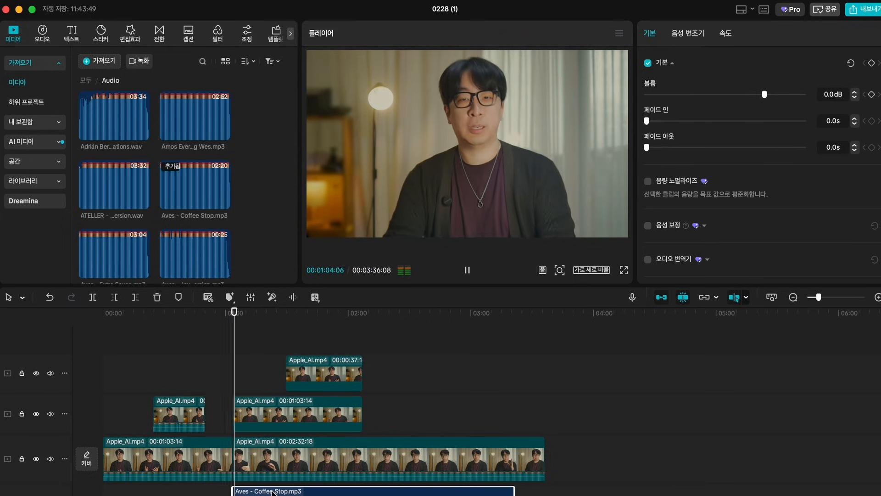
drag(732, 94, 723, 100)
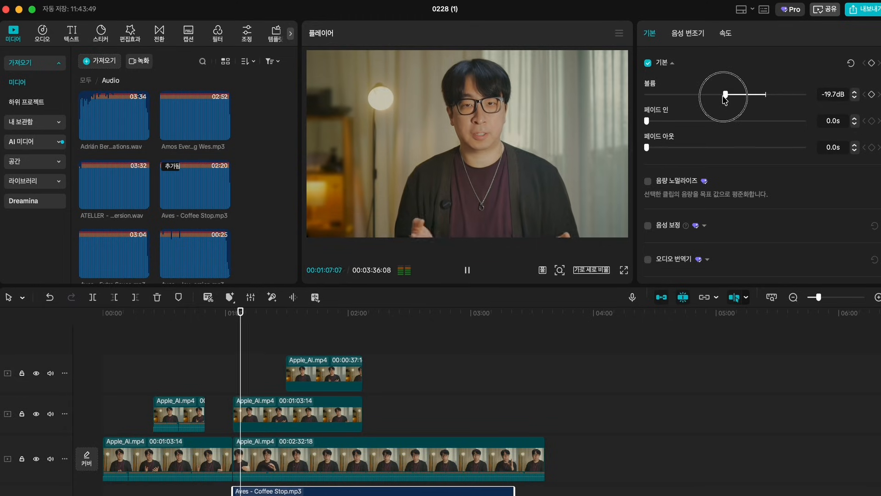
key(space)
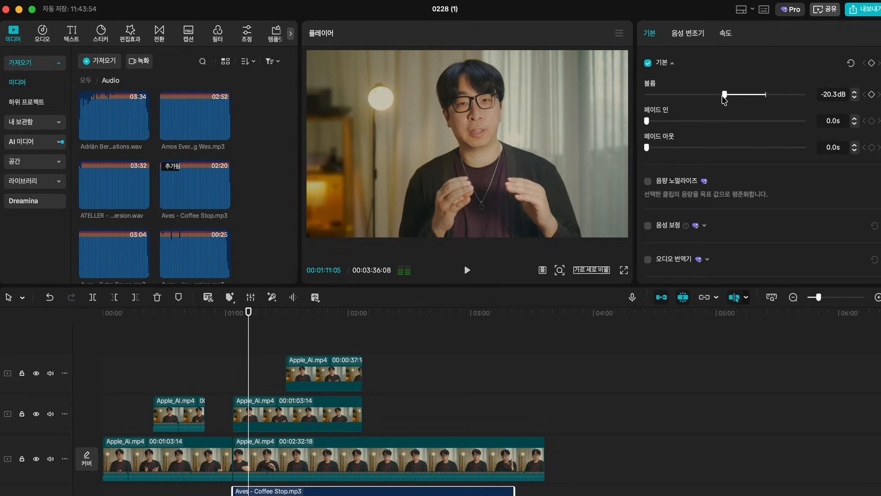
Step: With linking off, try inserting the short overlay clip between the two main track clips, and undo the insertion
click(231, 403)
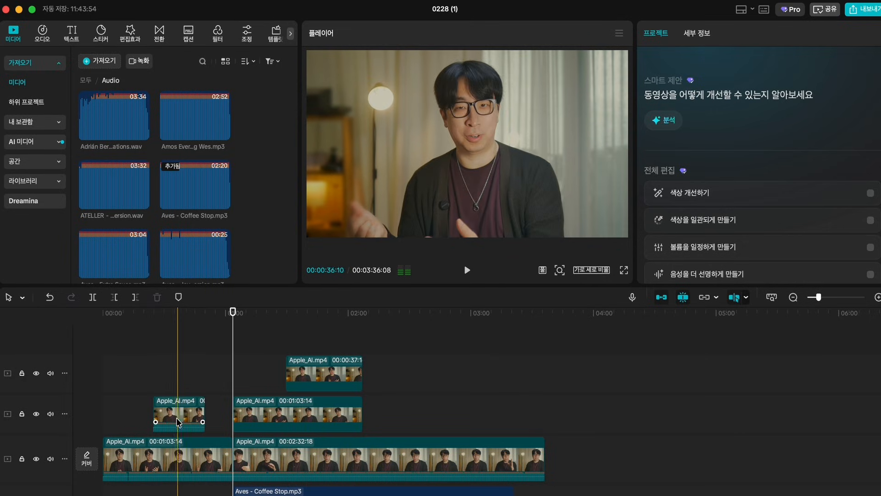
drag(174, 415, 260, 473)
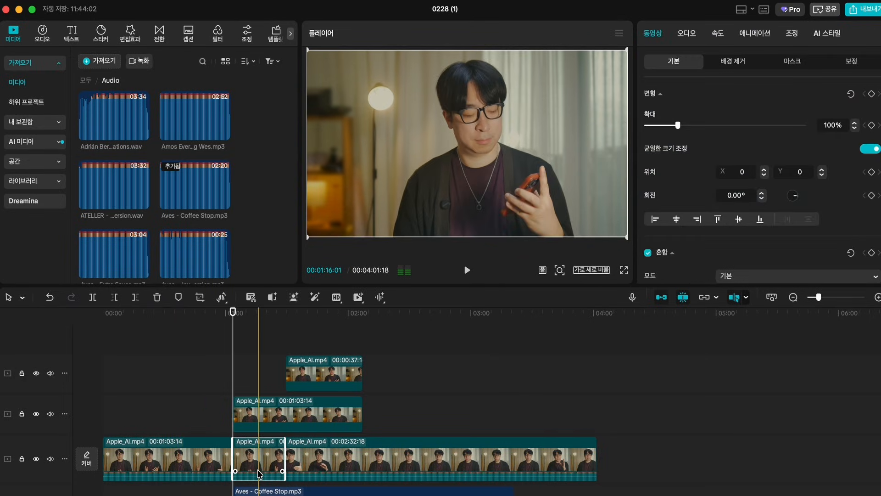
key(super+z)
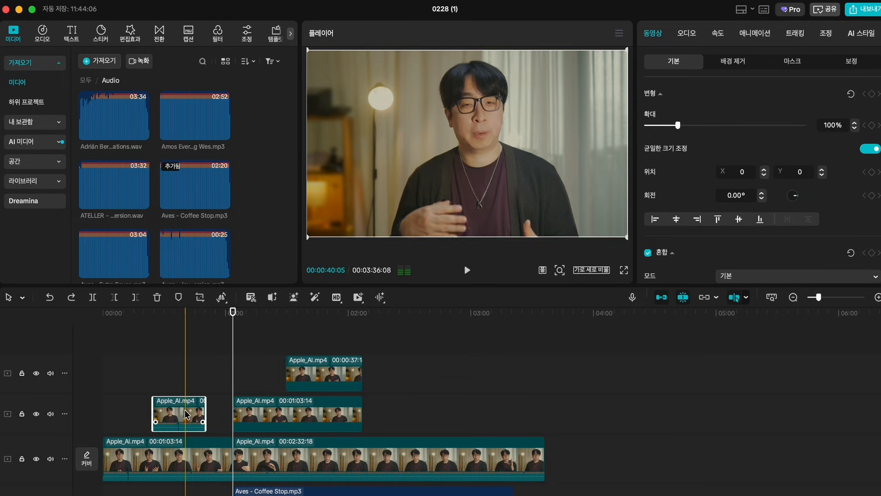
Step: Examine how the two overlays and the Coffee Stop track line up with the start of the 00:02:32:18 main clip
drag(184, 409, 230, 432)
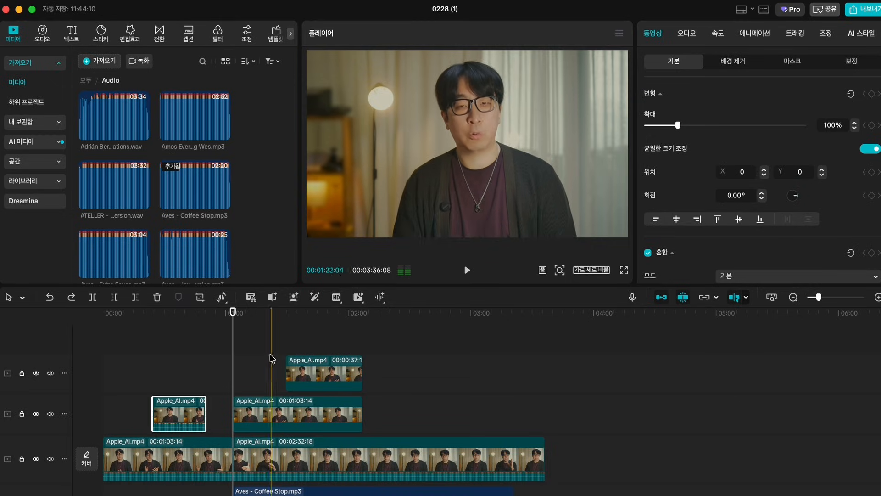
drag(270, 355, 309, 402)
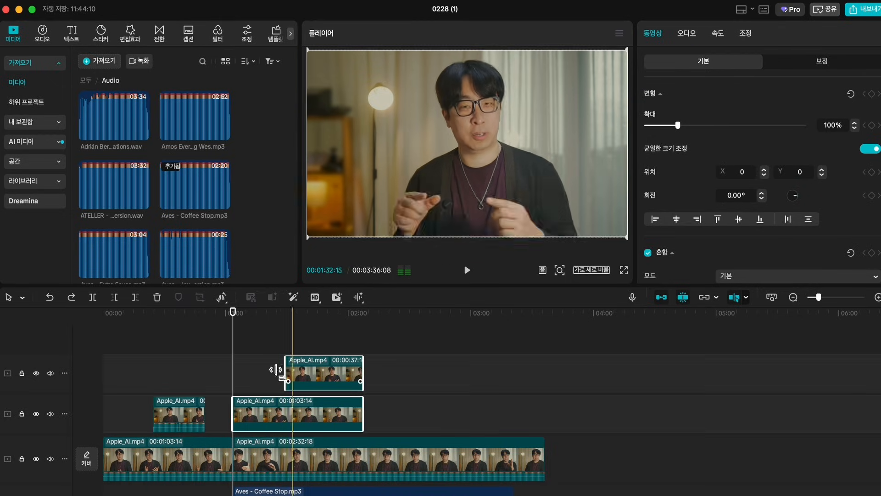
click(267, 369)
click(283, 385)
click(265, 490)
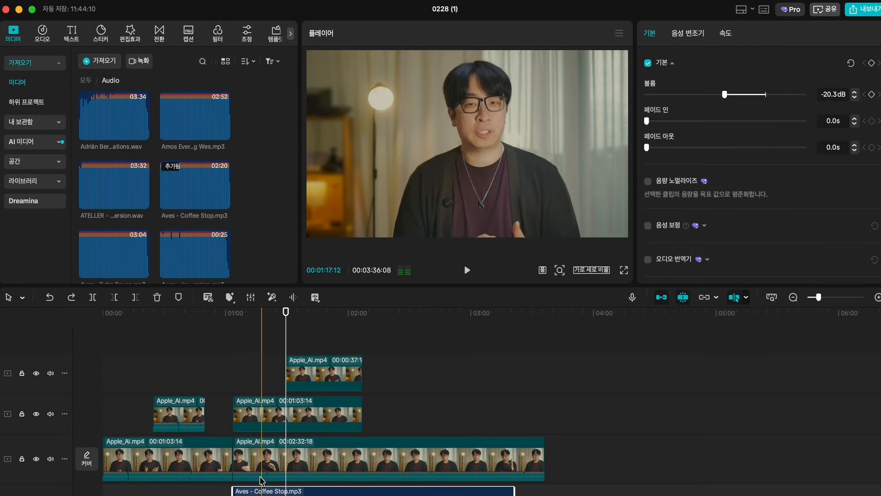
click(232, 387)
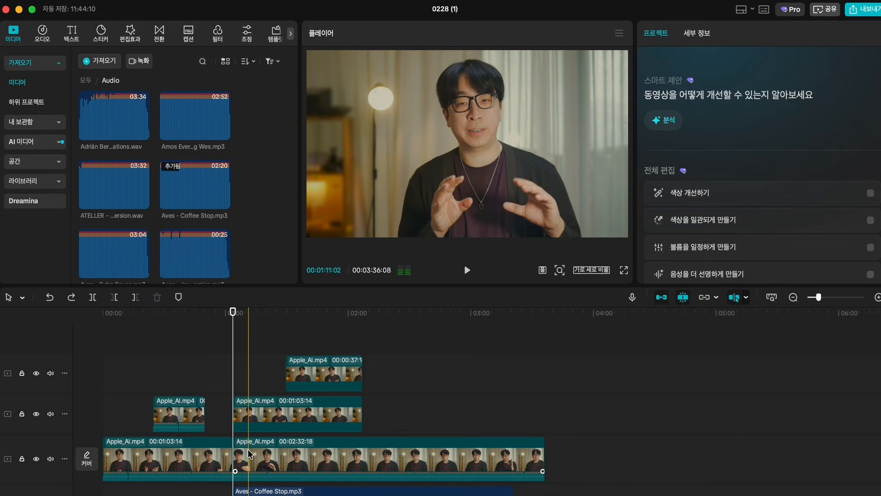
Step: Insert the short overlay clip between the two main clips with linking off, and compare the overlays' alignment with the 00:02:32:18 clip
key(super+shift+z)
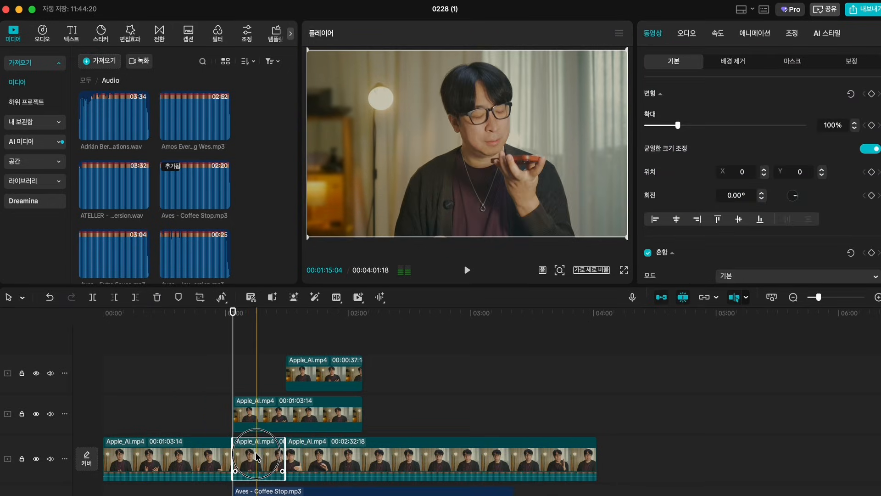
click(297, 404)
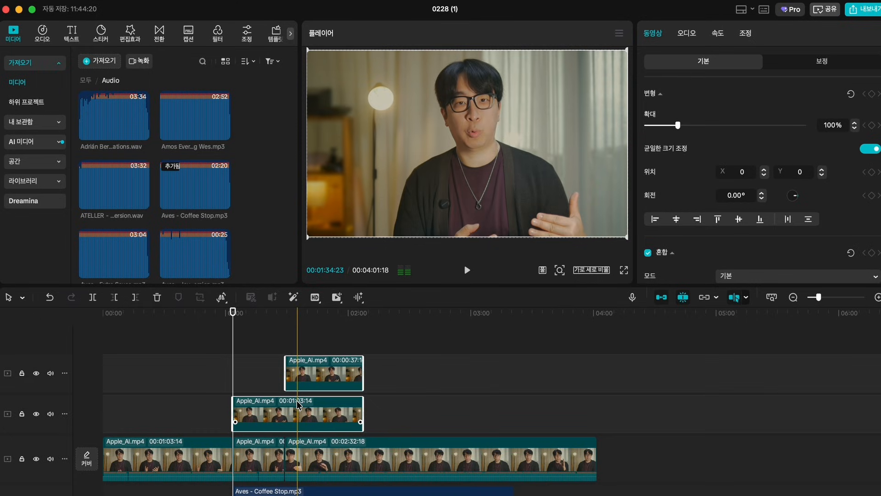
click(348, 469)
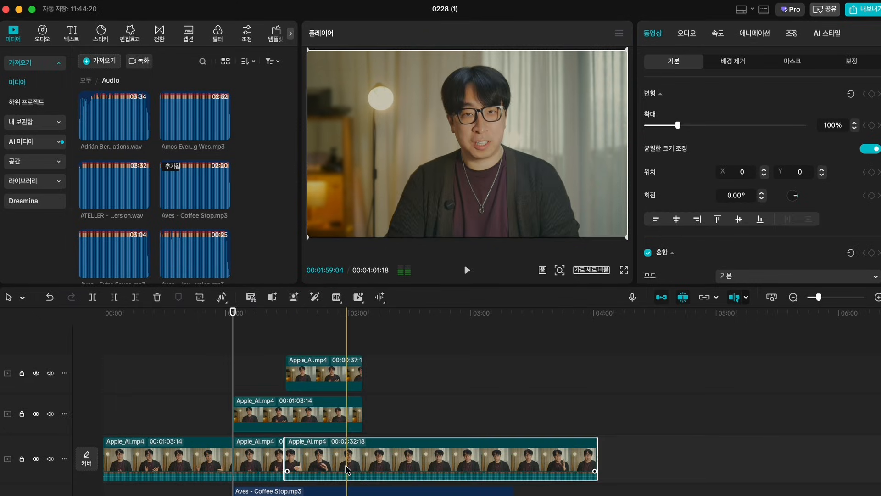
click(260, 450)
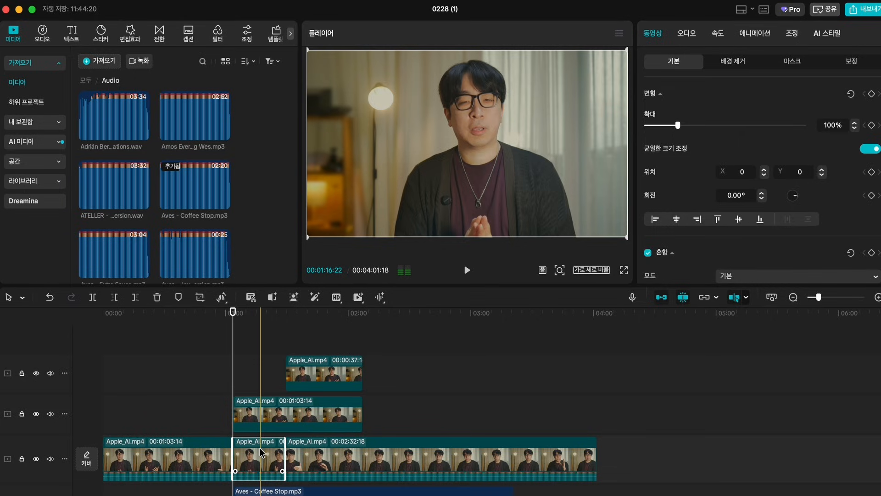
click(312, 415)
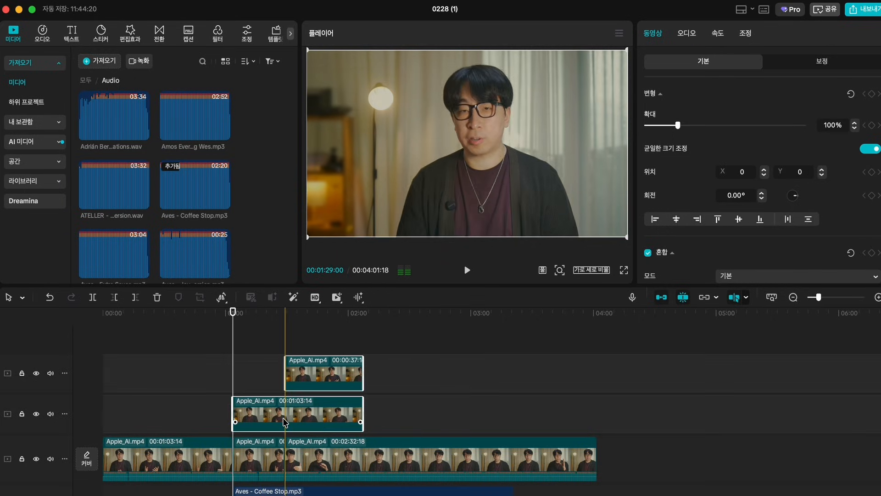
Step: Try moving both overlays and the Coffee Stop track later together to follow the 00:02:32:18 main clip, and undo the move
super+click(263, 490)
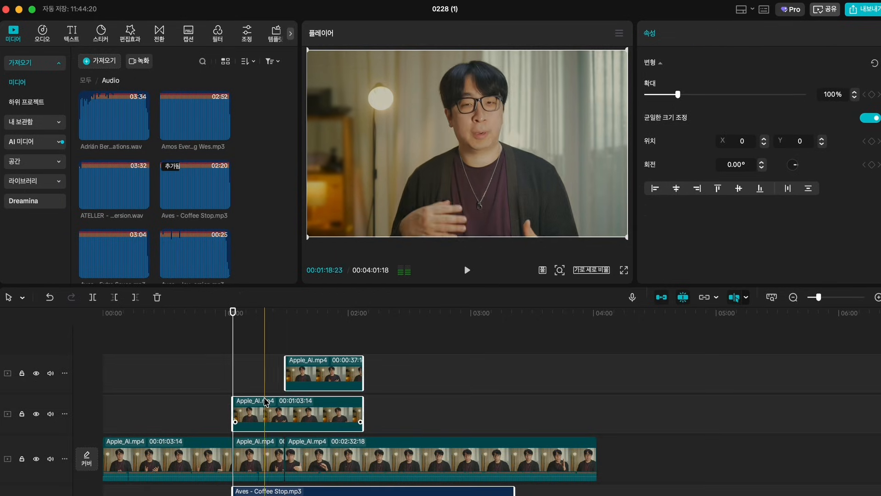
drag(265, 406, 314, 415)
key(super+z)
click(430, 367)
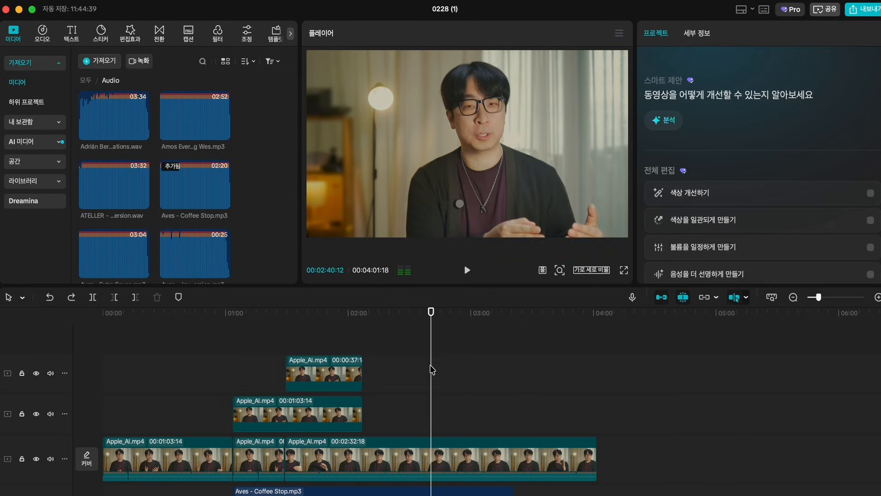
Step: Undo the insertion to return the short clip to its overlay track, and turn on linking
drag(432, 369, 312, 403)
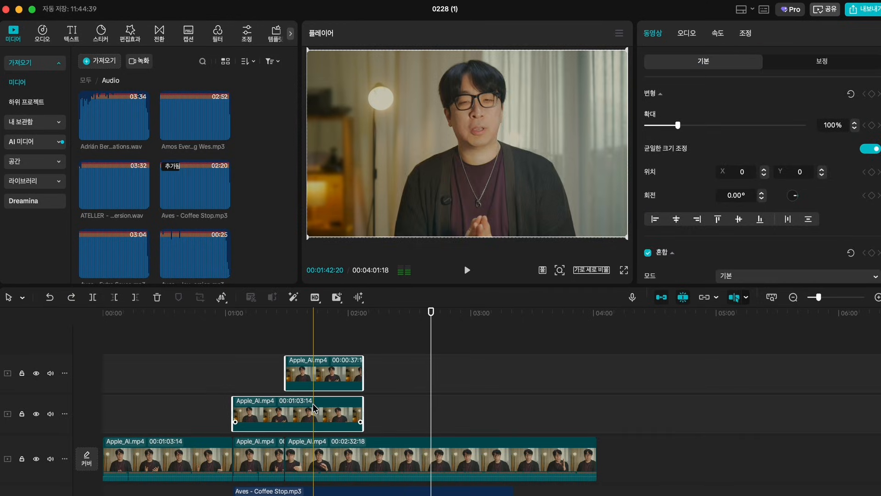
click(230, 371)
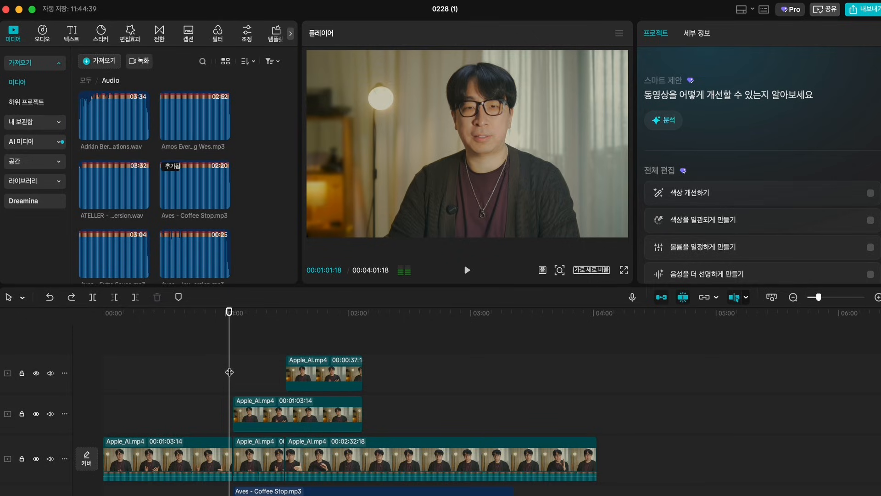
drag(230, 371, 179, 413)
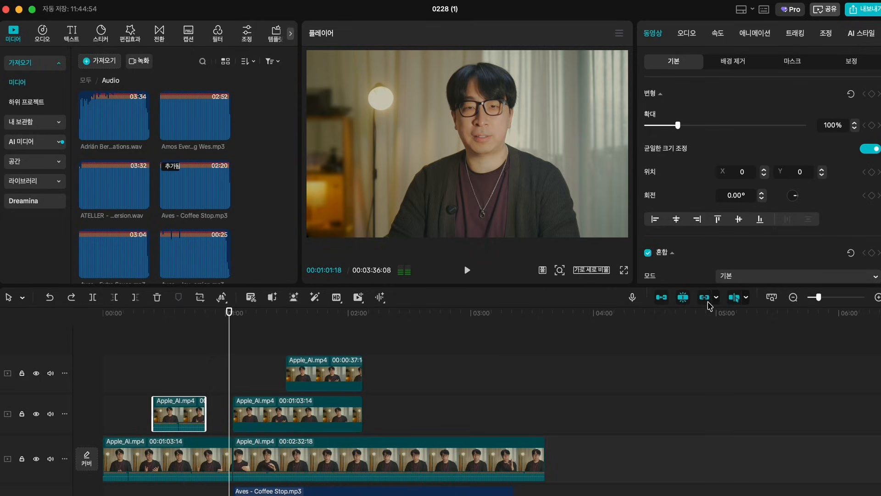
Step: With linking on, insert the short overlay clip between the two main clips, undoing and repeating the insertion to compare
drag(186, 420, 267, 475)
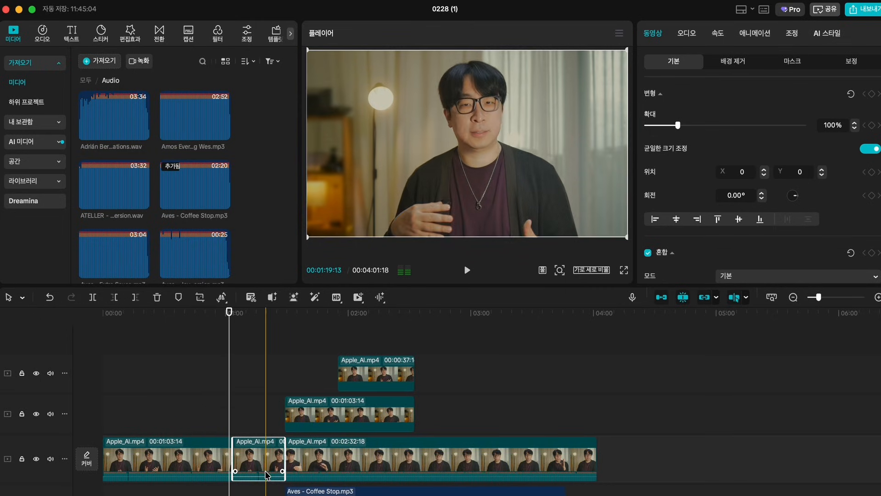
key(ctrl+z)
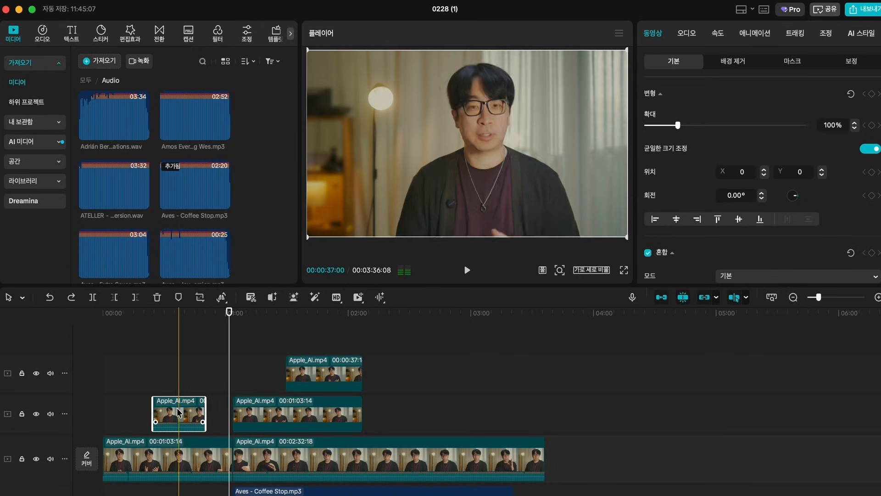
drag(180, 415, 238, 464)
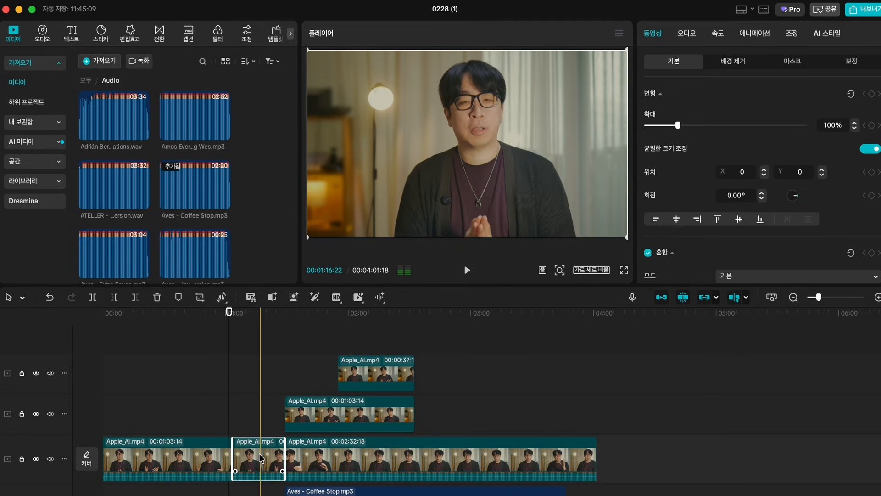
click(370, 474)
drag(369, 470, 392, 492)
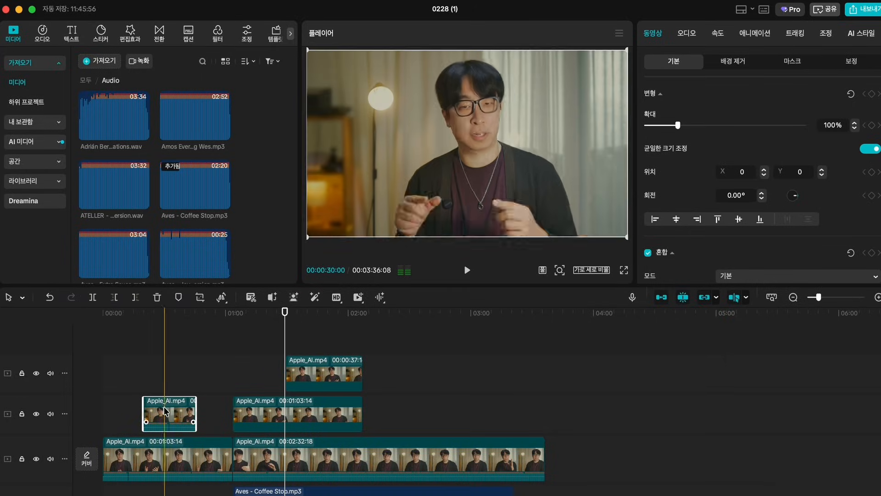
drag(167, 415, 256, 460)
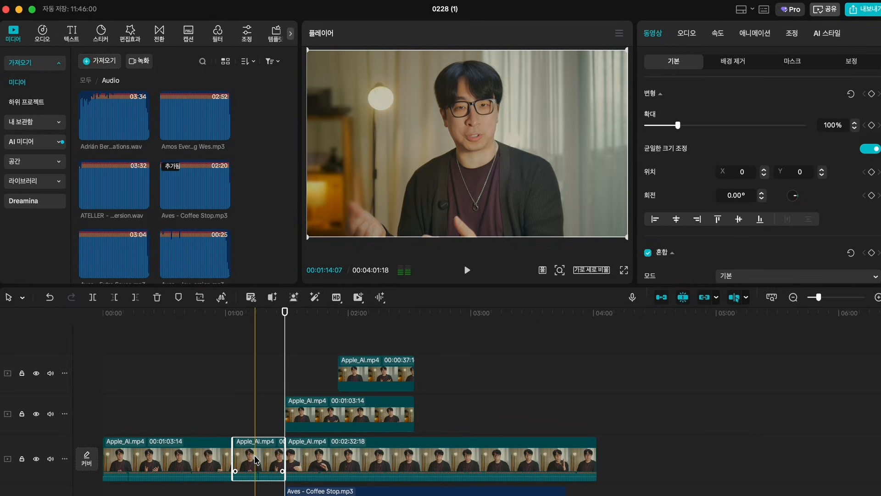
Step: Exclude audio and sound effects from the linked item types in the link settings
click(715, 298)
click(724, 319)
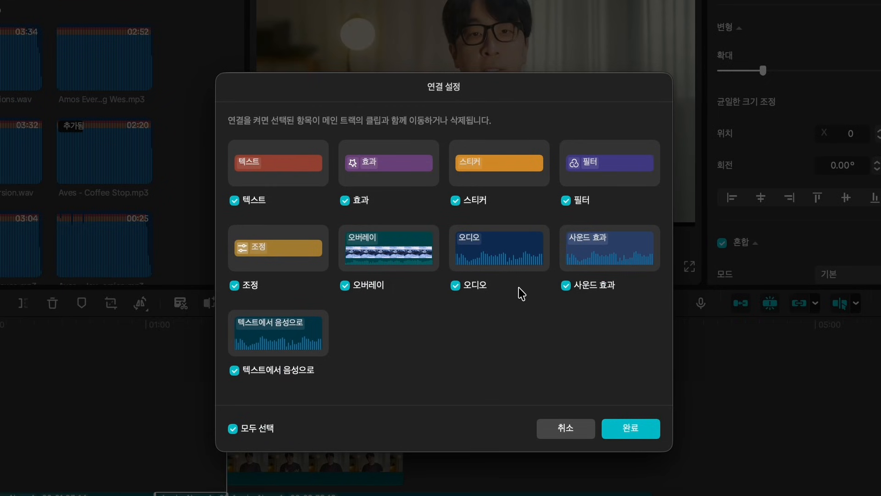
click(466, 285)
click(577, 287)
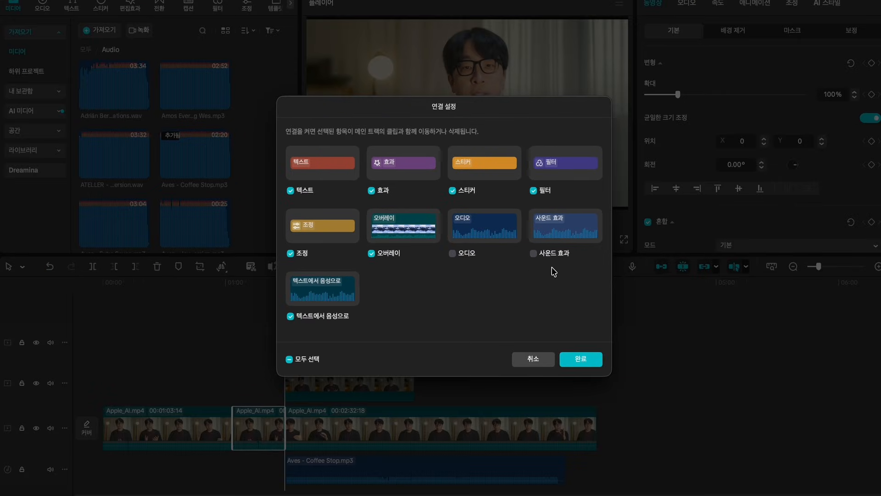
click(578, 359)
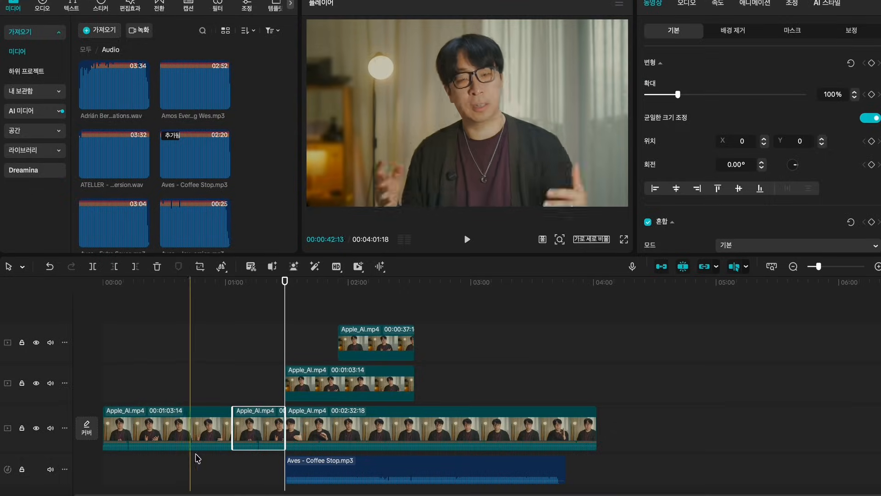
Step: Take the short clip out of the main track and reinsert it between the two main clips with audio unlinked
drag(257, 429, 196, 380)
key(super+z)
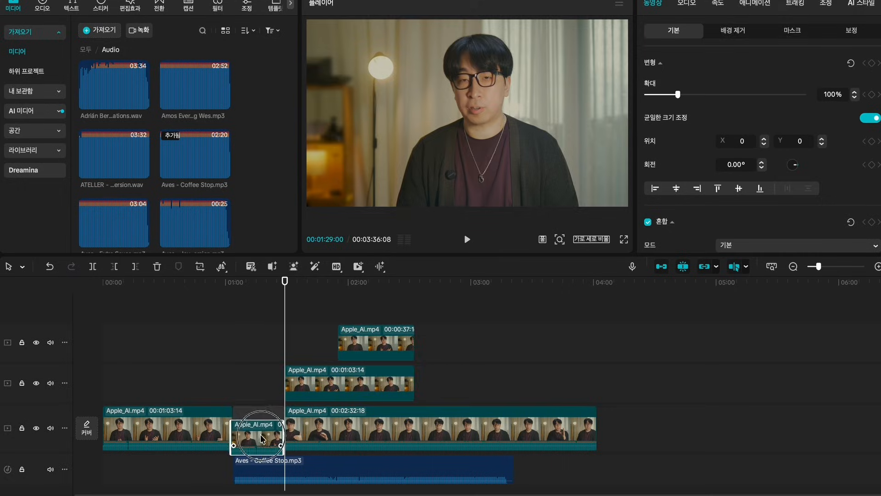
drag(454, 320, 313, 403)
click(263, 464)
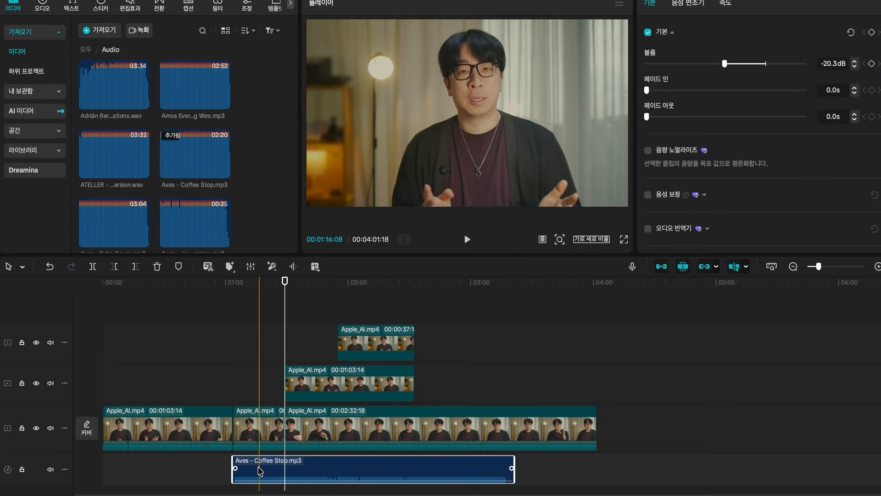
Step: Turn linking back on for all item types and select the short clip between the two main clips
click(717, 267)
click(724, 285)
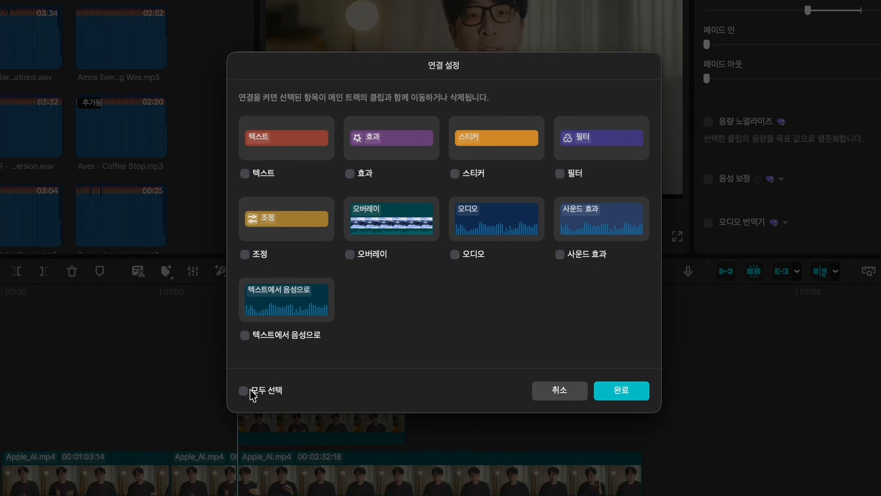
click(620, 395)
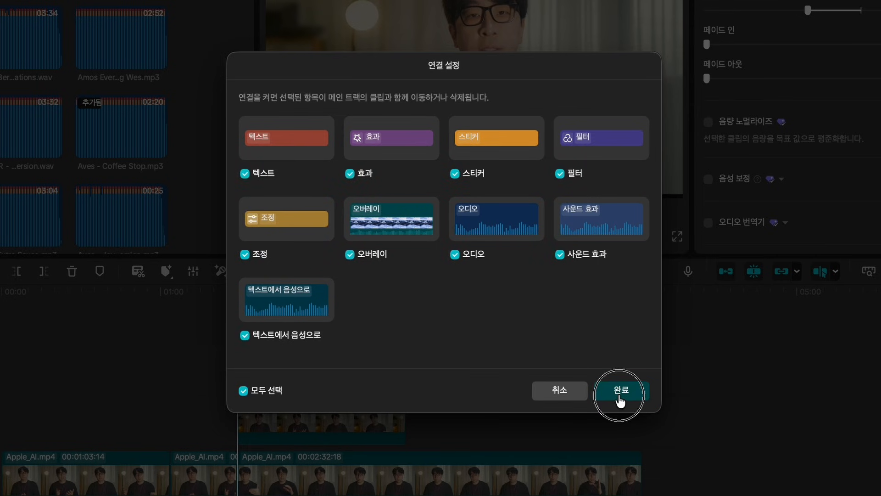
mouse_move(253, 462)
mouse_down()
mouse_move(236, 438)
mouse_move(271, 471)
mouse_move(232, 433)
mouse_move(269, 460)
mouse_move(256, 459)
mouse_up()
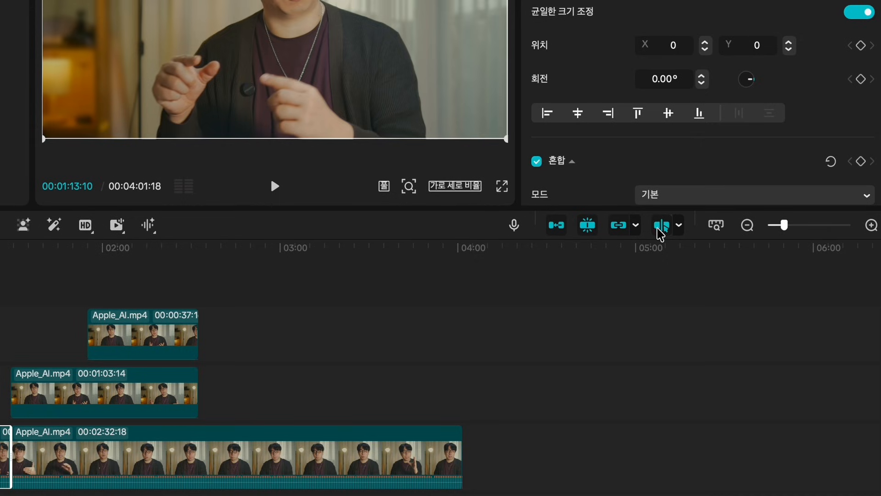
Step: Open the preview-axis options for choosing between previewing video with audio and video only
click(679, 225)
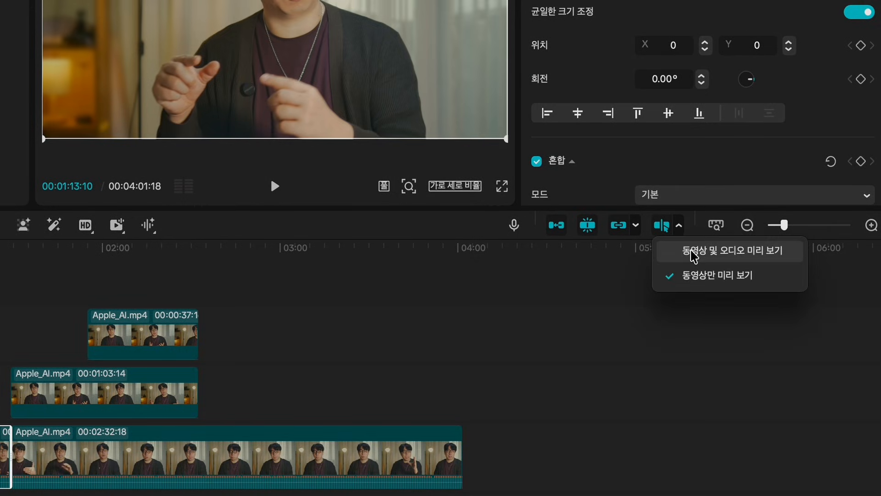
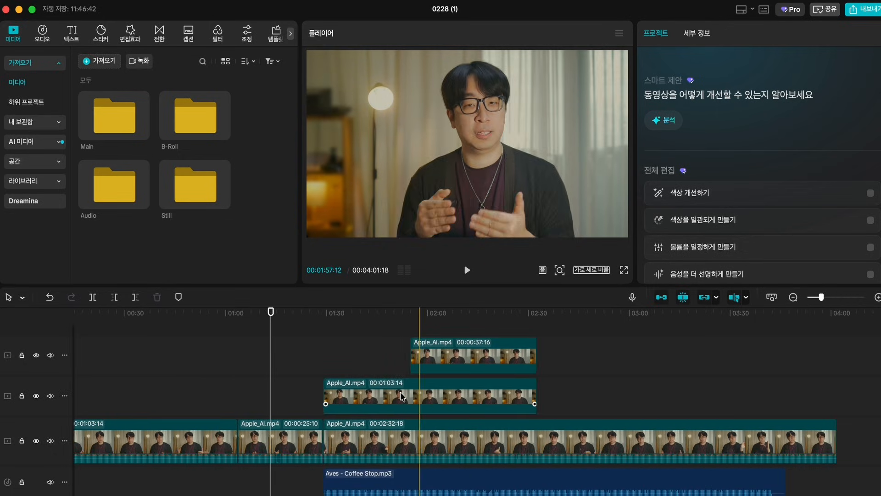
Step: Zoom the timeline in to individual frames and back out to the whole project to compare the preview axis with the playhead
scroll(265, 385, up, 5)
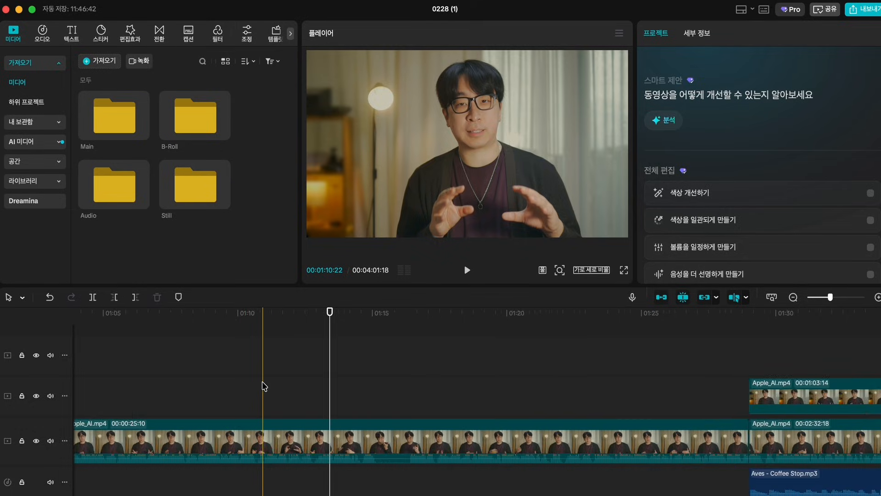
scroll(264, 386, down, 5)
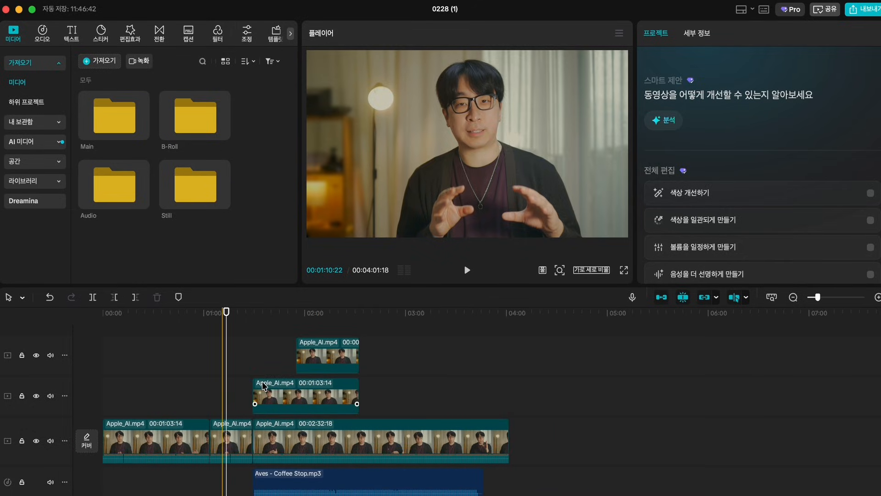
scroll(263, 385, up, 7)
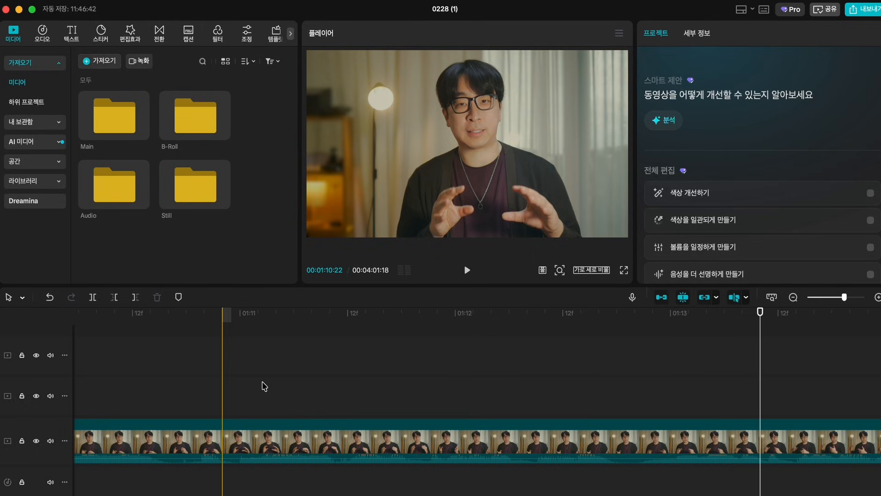
scroll(264, 386, down, 7)
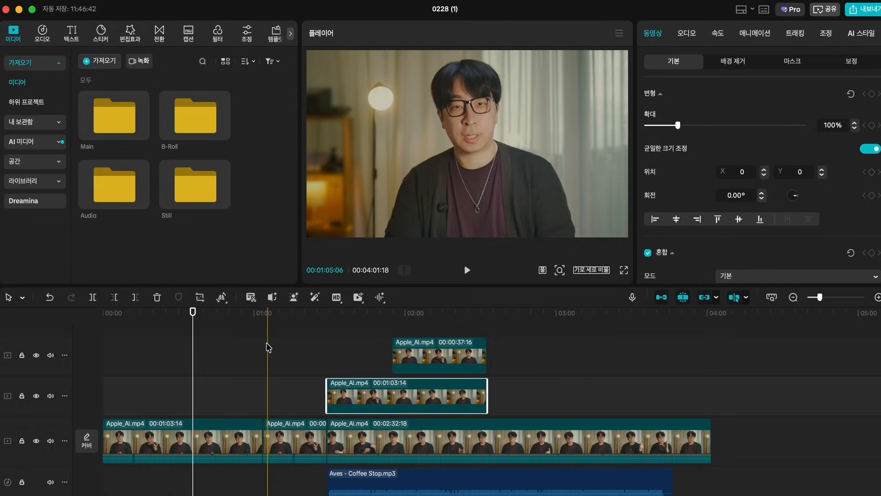
click(269, 348)
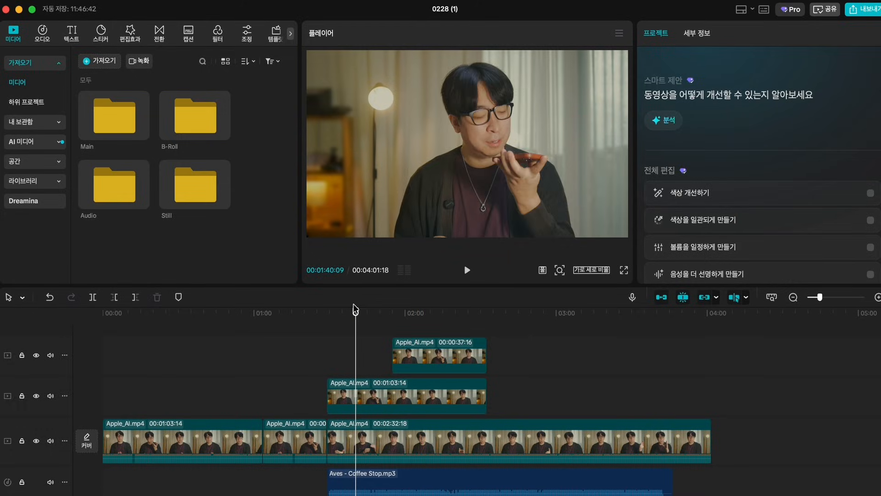
Step: Delete both Apple_AI.mp4 overlay clips and stack the 4.31.19 and 4.31.34 screenshots from the Still folder above the main track
drag(366, 339, 413, 395)
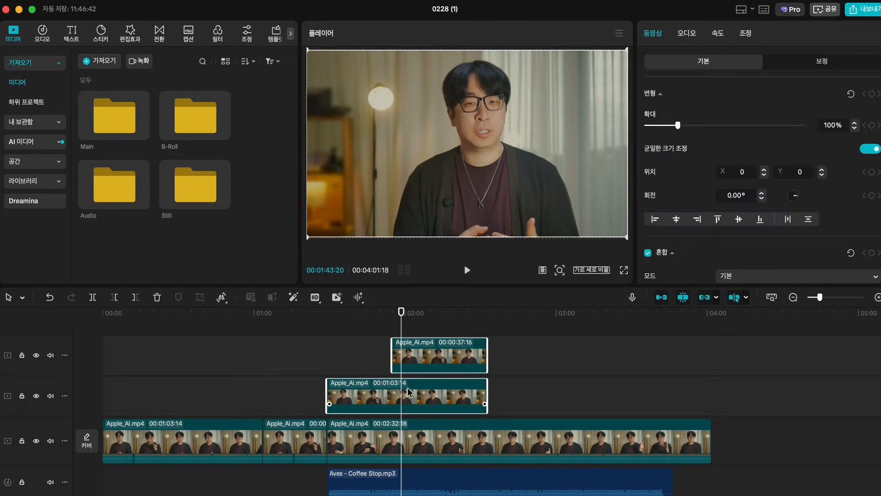
key(Delete)
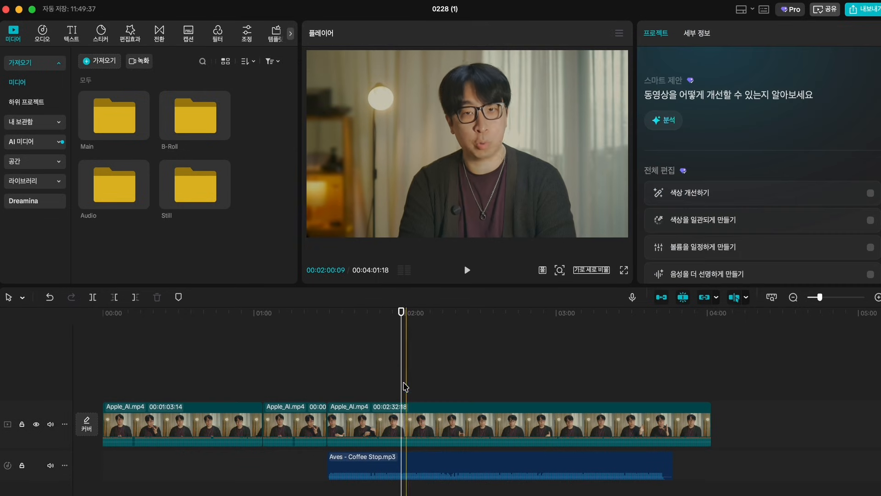
double_click(205, 188)
drag(114, 184, 333, 379)
drag(207, 119, 341, 363)
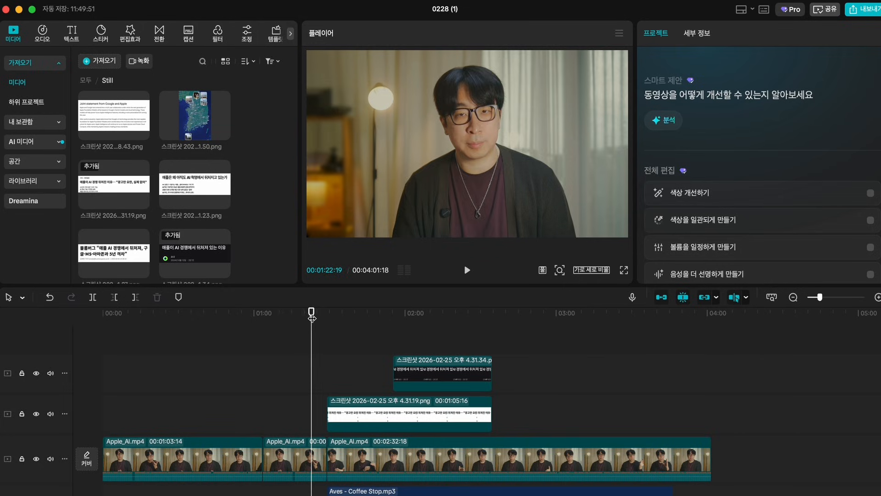
Step: Hide and unhide the track holding the 4.31.19 screenshot with the playhead over it, and try the track's mute control
drag(308, 320, 354, 413)
click(355, 413)
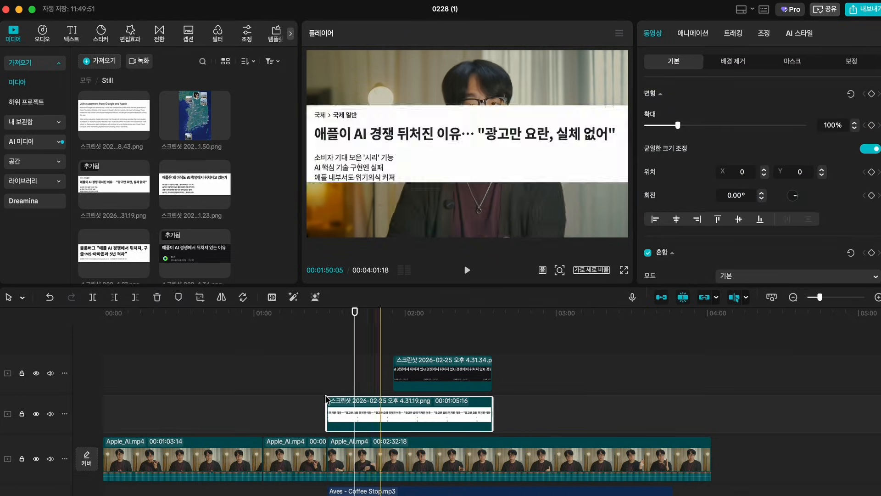
click(37, 414)
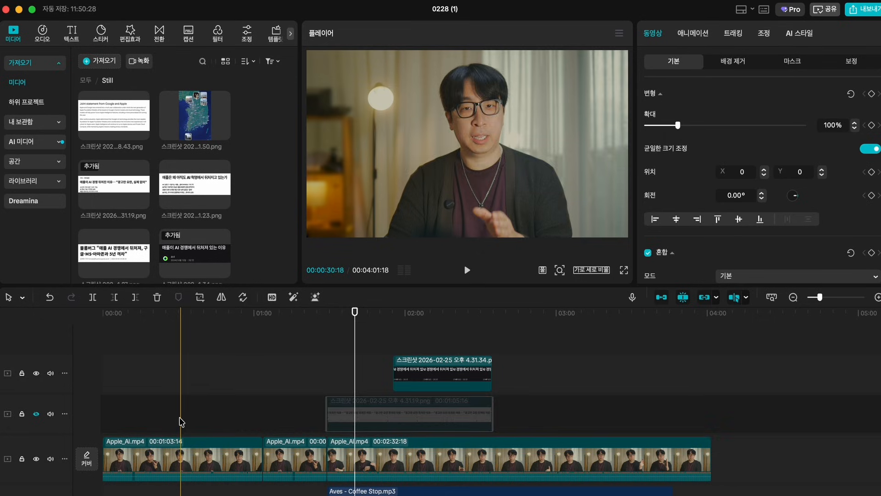
click(36, 413)
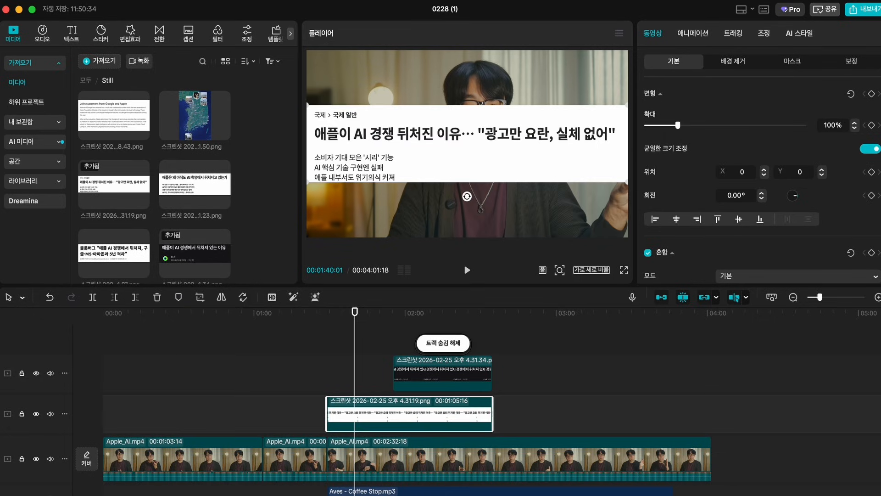
click(51, 414)
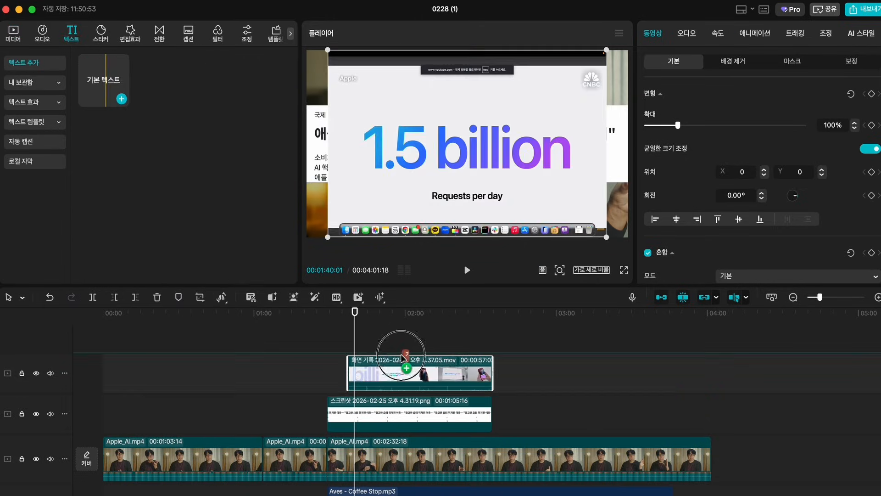
Step: Place a basic text clip on a new track above the screen recording, lengthen it, and shift it slightly along the timeline
drag(402, 366, 365, 361)
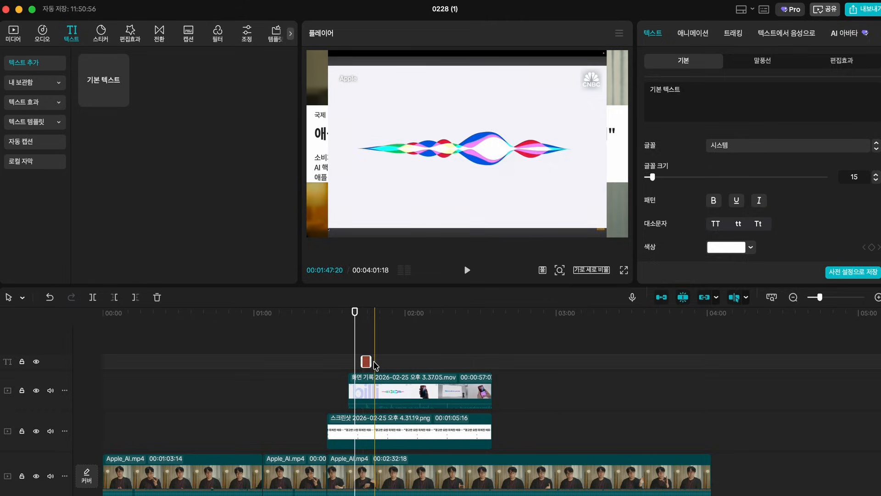
click(406, 347)
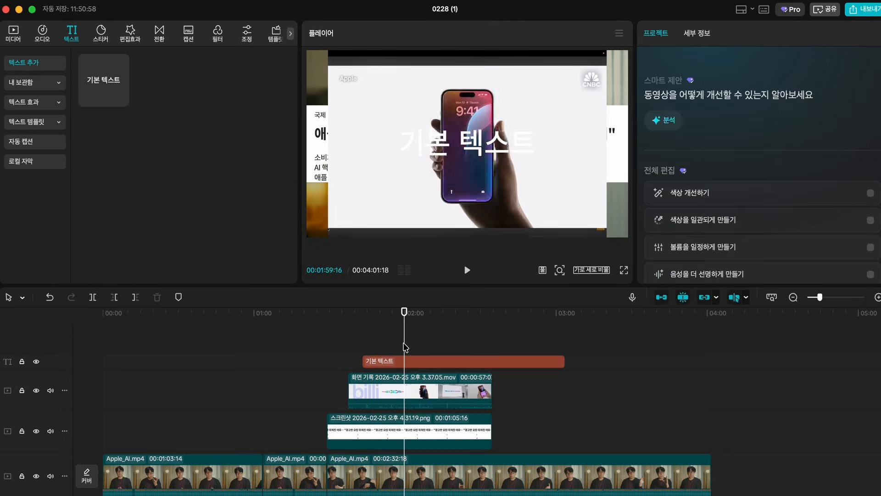
click(406, 361)
drag(405, 361, 425, 361)
scroll(320, 373, down, 1)
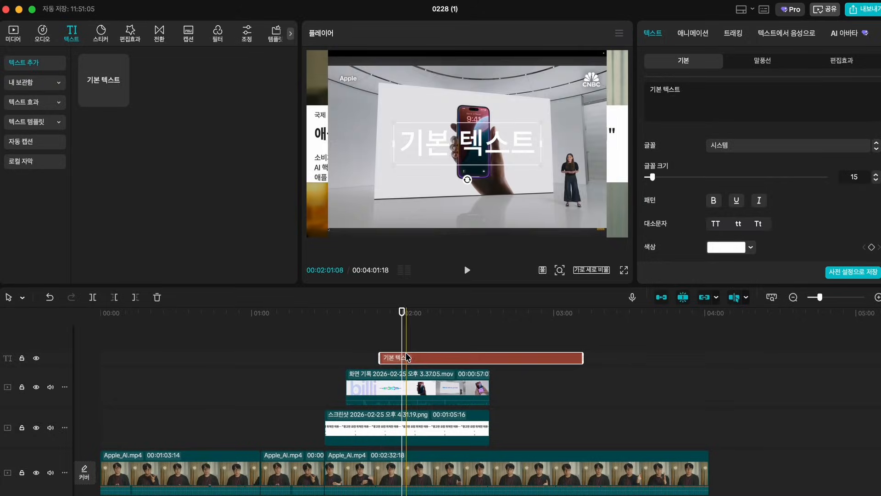
Step: Try to move text clips onto the video tracks, and arrange the two basic text clips one after the other on one text track
drag(403, 358, 521, 396)
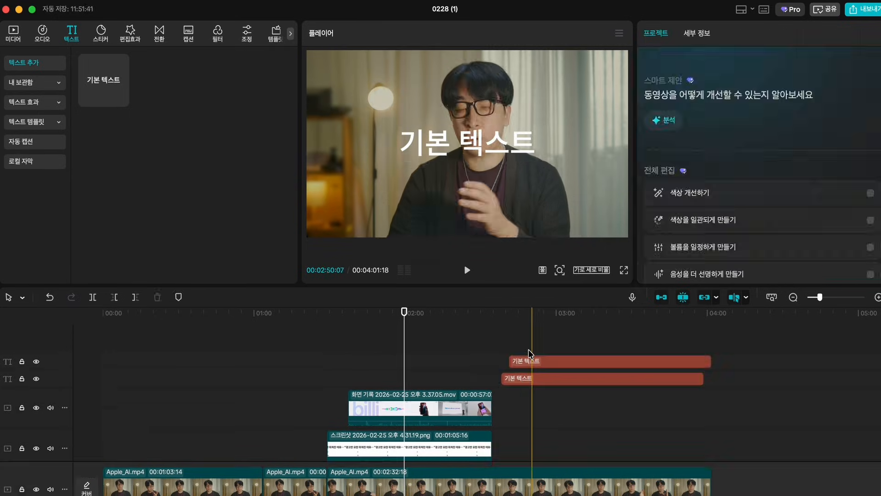
drag(531, 359, 302, 379)
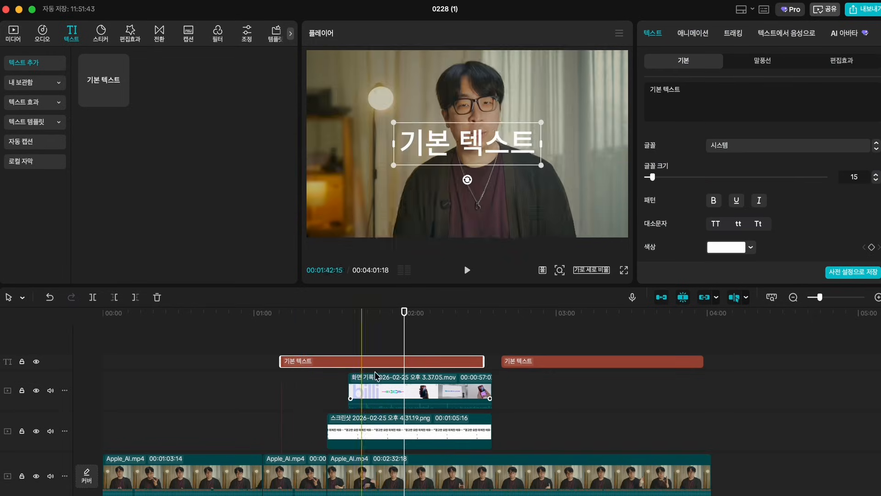
drag(448, 362, 534, 403)
Step: Try to move the screen recording onto the text track, and place the 4.31.19 screenshot after the recording on the same video track
drag(398, 391, 755, 359)
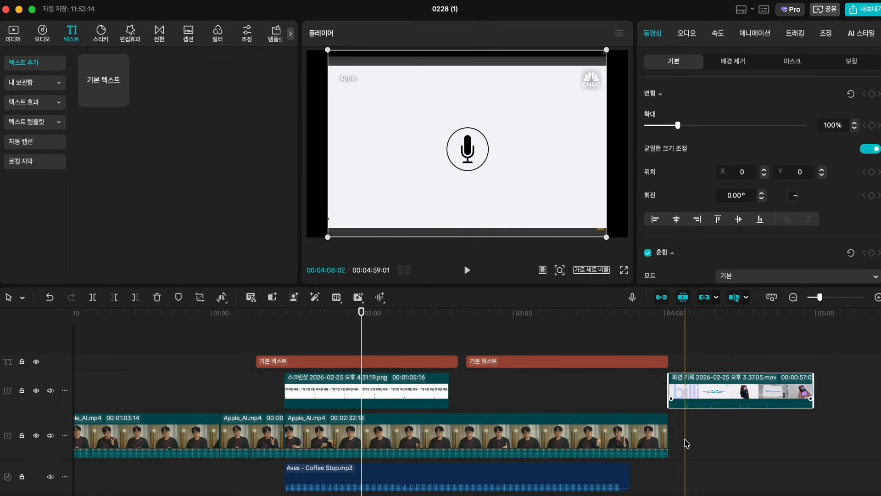
drag(696, 397, 696, 369)
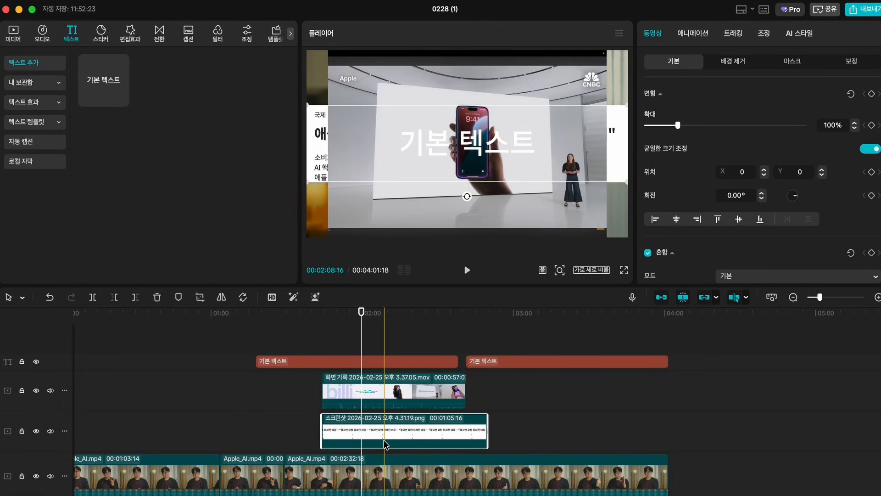
drag(385, 444, 504, 420)
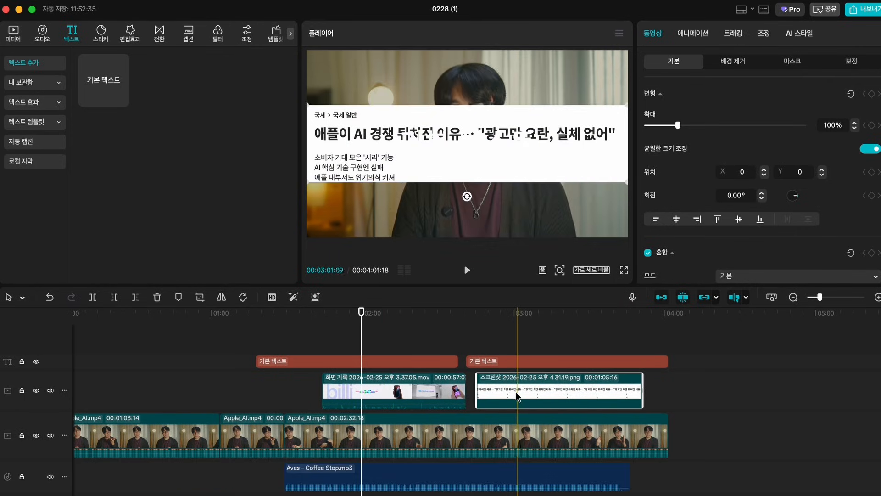
Step: Try to move the Aves - Coffee Stop.mp3 clip onto a video track, and slide it back earlier on the audio track
drag(388, 474, 559, 409)
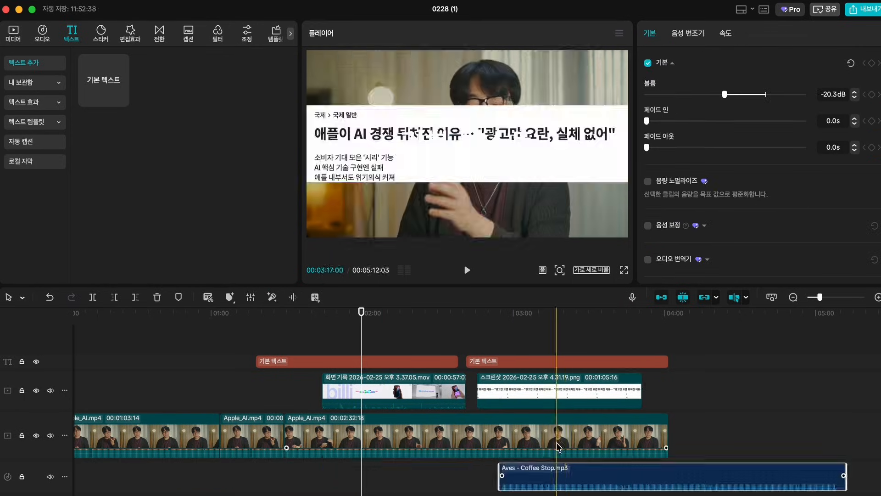
drag(569, 480, 416, 477)
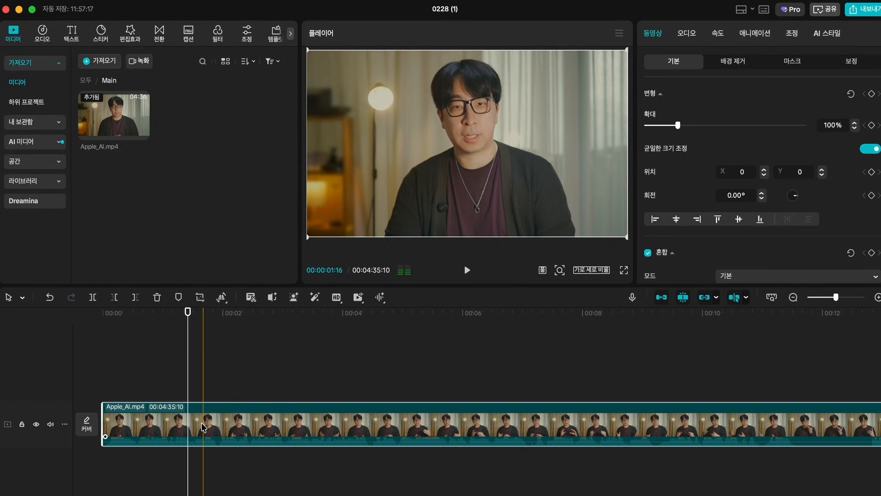
Step: Position the playhead at 00:00:04:11 and cut the Apple_AI.mp4 clip there with the Split tool
click(292, 416)
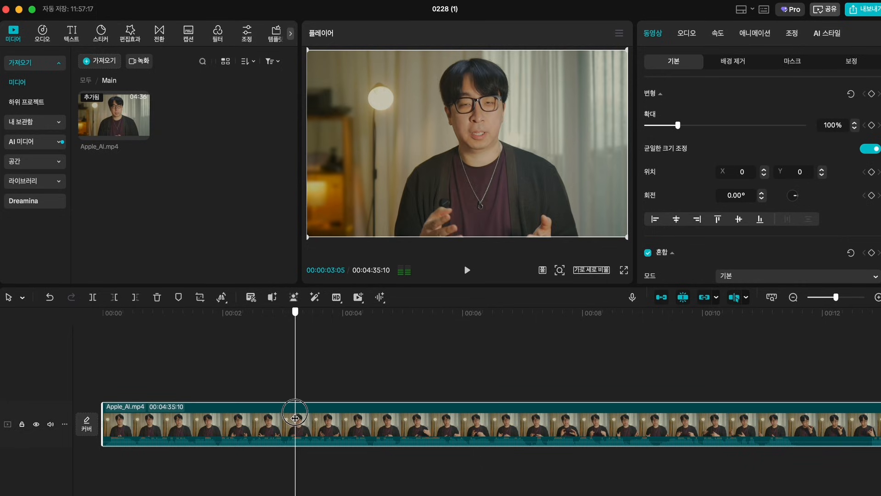
drag(295, 418, 369, 415)
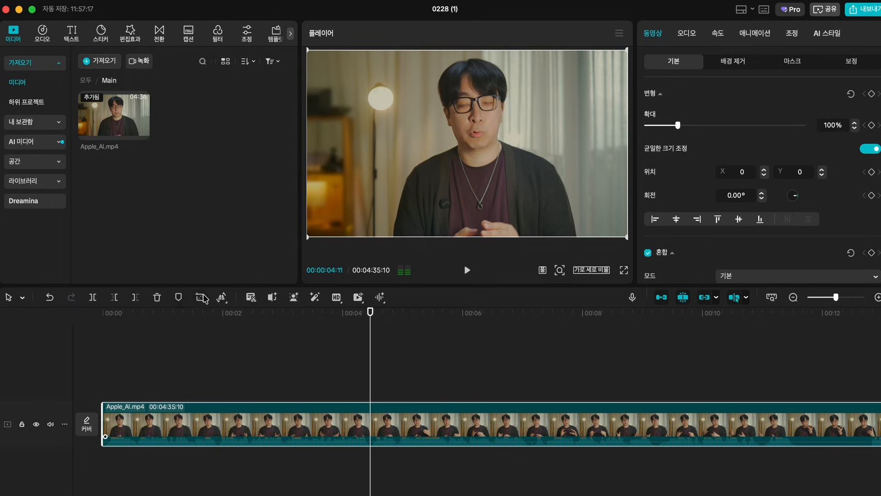
click(23, 298)
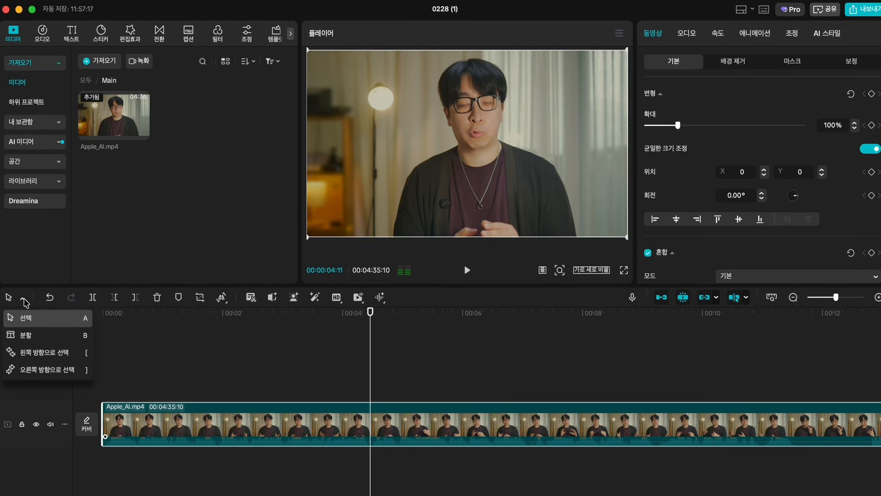
click(45, 340)
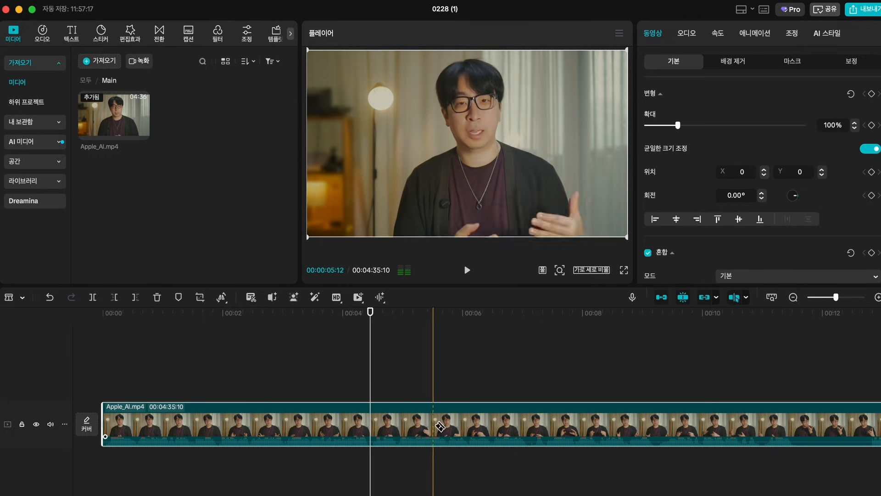
click(370, 424)
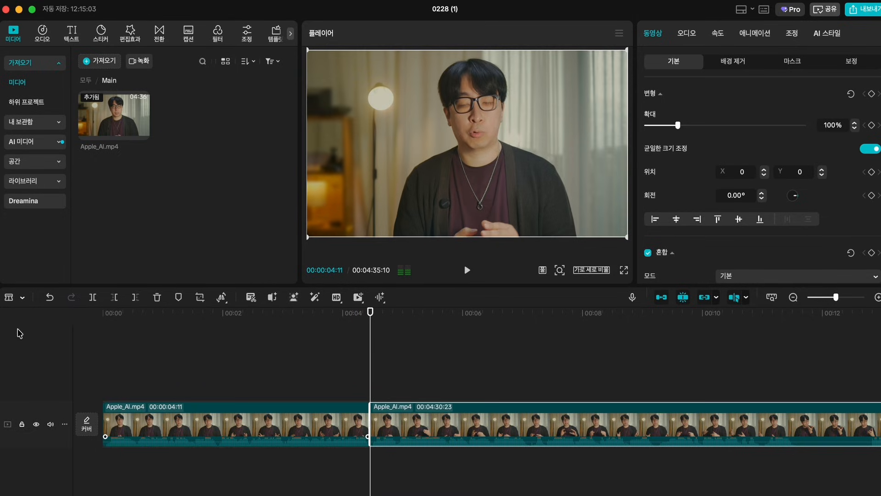
Step: Return to the Select tool and delete the opening segment of Apple_AI.mp4, undoing both the deletion and the split
click(22, 298)
click(28, 318)
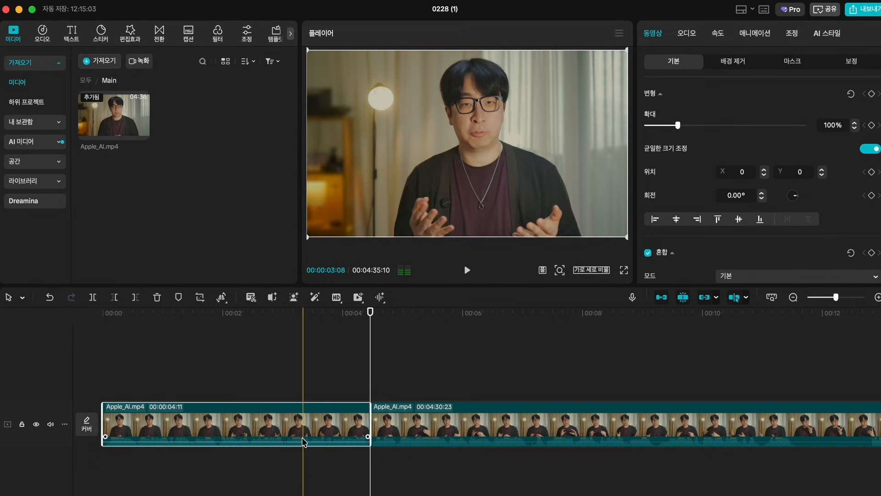
click(259, 429)
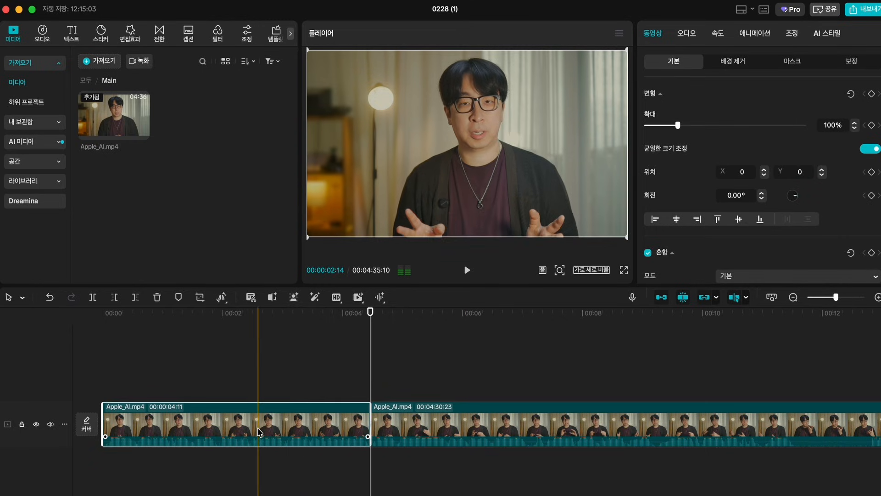
key(Delete)
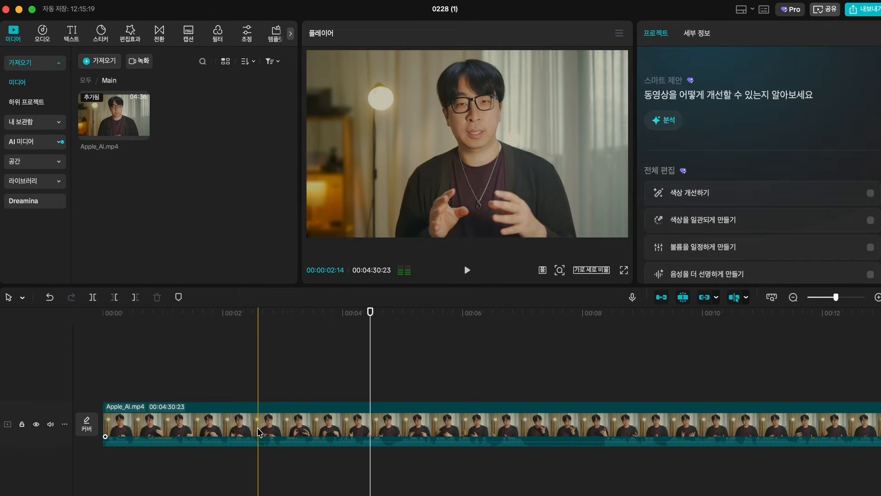
key(super+z)
Step: Move the playhead to 00:00:04:10 and split Apple_AI.mp4 at the playhead while keeping the Select tool active
click(295, 377)
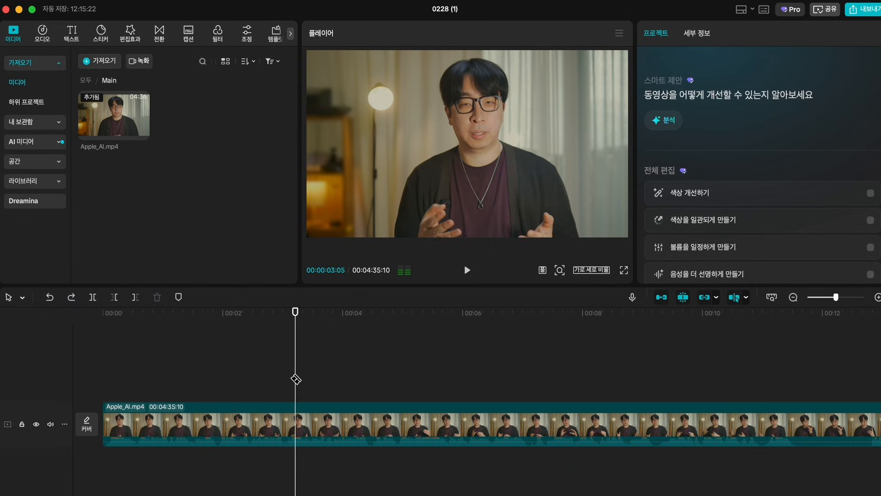
click(367, 378)
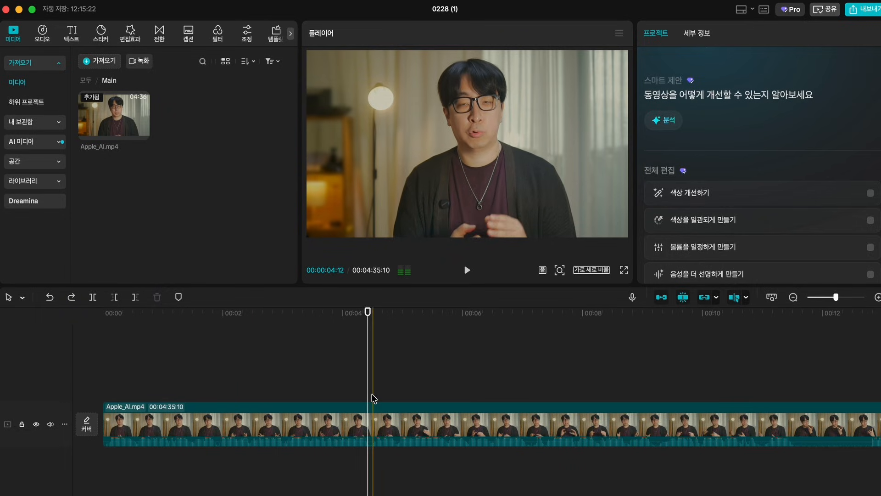
click(370, 419)
key(super+b)
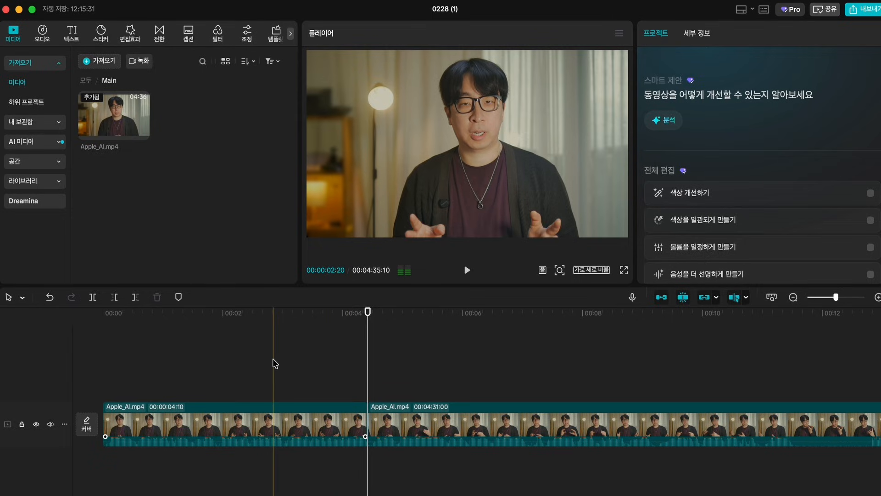
Step: Split Apple_AI.mp4 repeatedly between 00:00:07:02 and about 00:00:12:15 at the preview axis while keeping the Select tool active
click(342, 425)
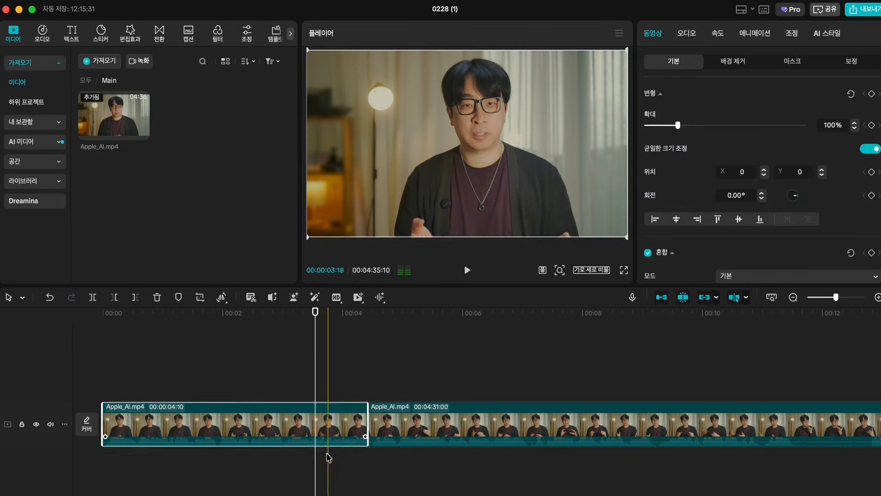
click(395, 424)
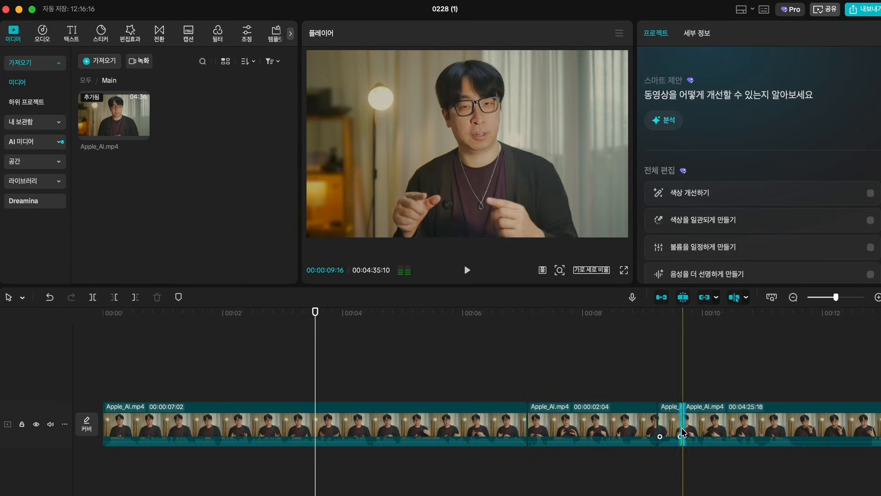
key(super+b)
key(super+b)
key(super+b)
key(super+b)
key(super+b)
key(super+b)
key(super+b)
key(super+b)
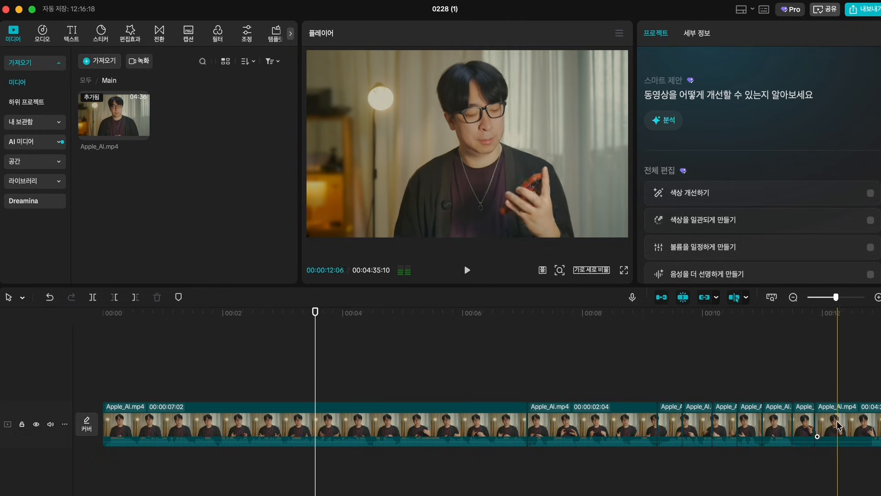
Step: Select the short split segments together and delete all footage after the opening 00:00:07:02 clip
drag(862, 457, 551, 485)
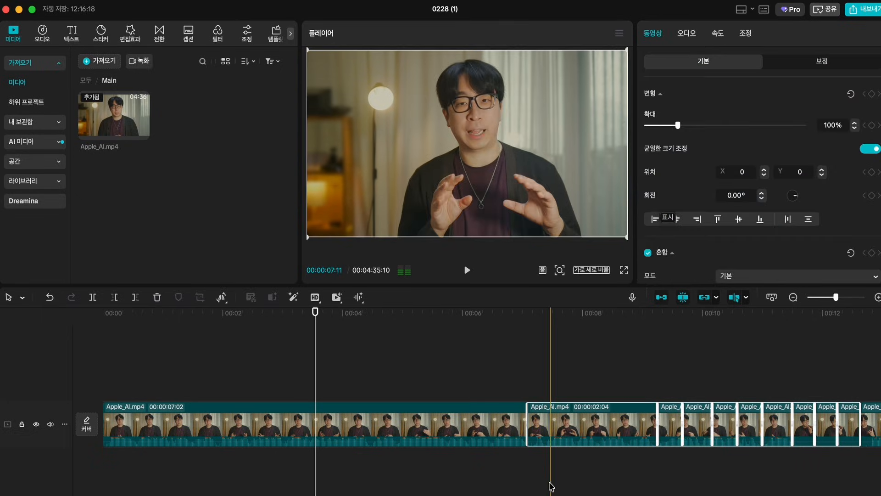
key(Delete)
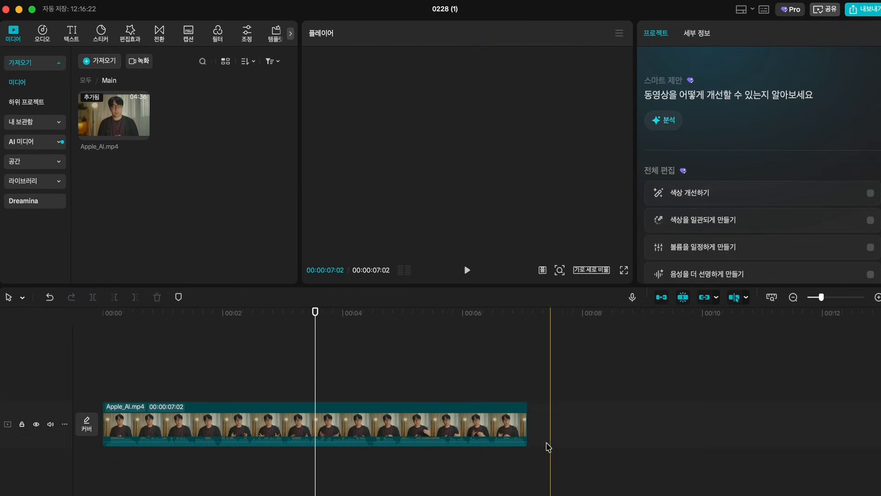
scroll(512, 421, down, 2)
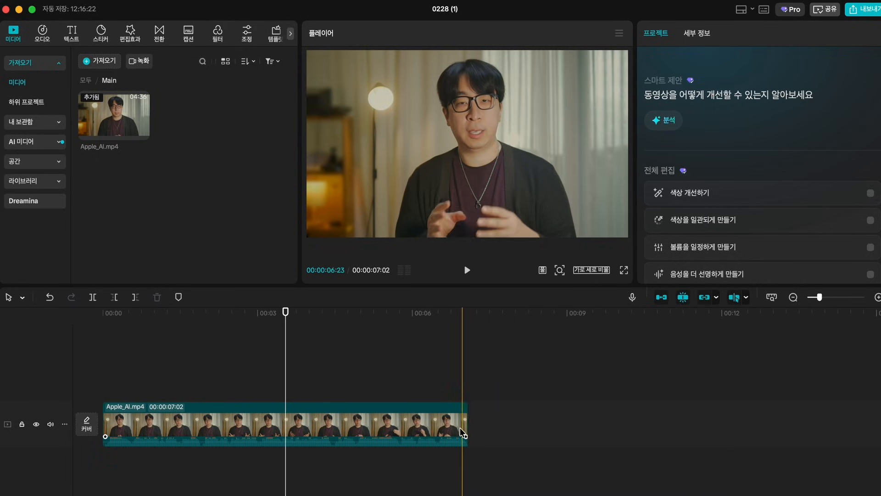
Step: Delete the remaining Apple_AI.mp4 clip and place the full Apple_AI.mp4 from the media library on the main track
drag(465, 429, 299, 472)
key(Delete)
drag(120, 108, 122, 380)
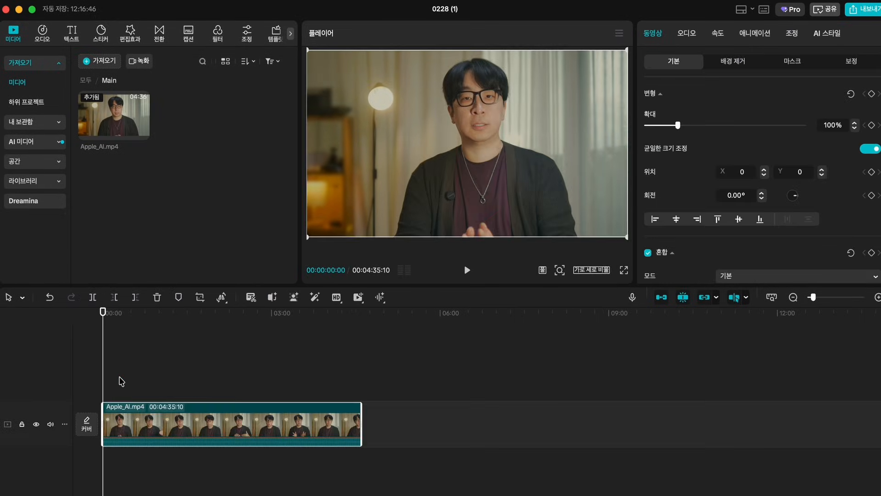
Step: Split the full-length Apple_AI.mp4 clip at four points along the timeline with the Select tool active
key(super+equal)
key(super+equal)
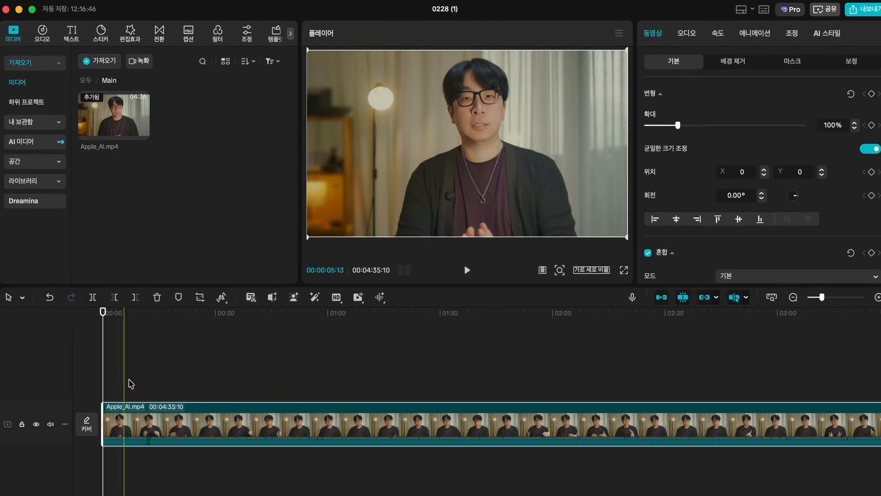
key(super+b)
key(super+b)
key(super+b)
key(super+b)
Step: Delete the split-off Apple_AI.mp4 segments, keeping only the opening segment of 00:00:39:17
drag(442, 371, 355, 475)
key(Delete)
click(381, 426)
key(Delete)
click(319, 426)
key(Delete)
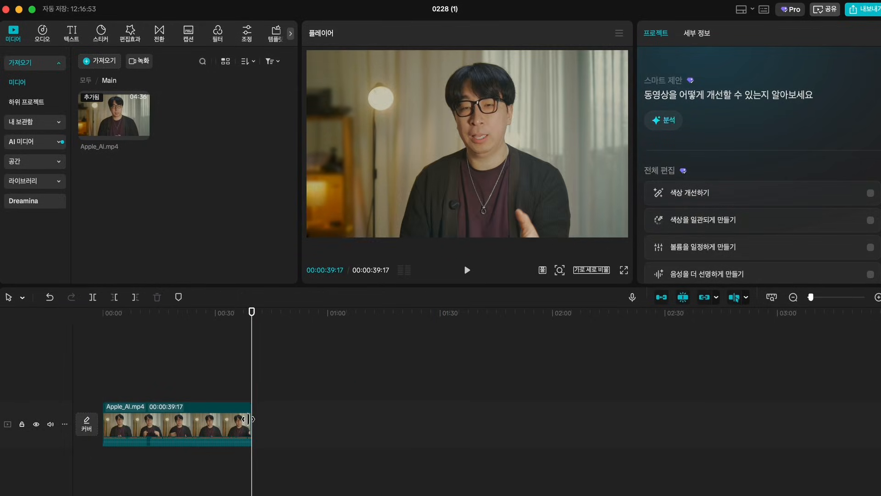
Step: Extend the end of the remaining Apple_AI.mp4 clip to bring back its removed footage
click(248, 426)
drag(249, 428, 803, 424)
scroll(581, 433, right, 3)
scroll(581, 434, down, 3)
Step: Try cutting out the short phone-in-hand section of Apple_AI.mp4 near 00:00:12 with two splits and a deletion, and undo it
scroll(301, 359, up, 5)
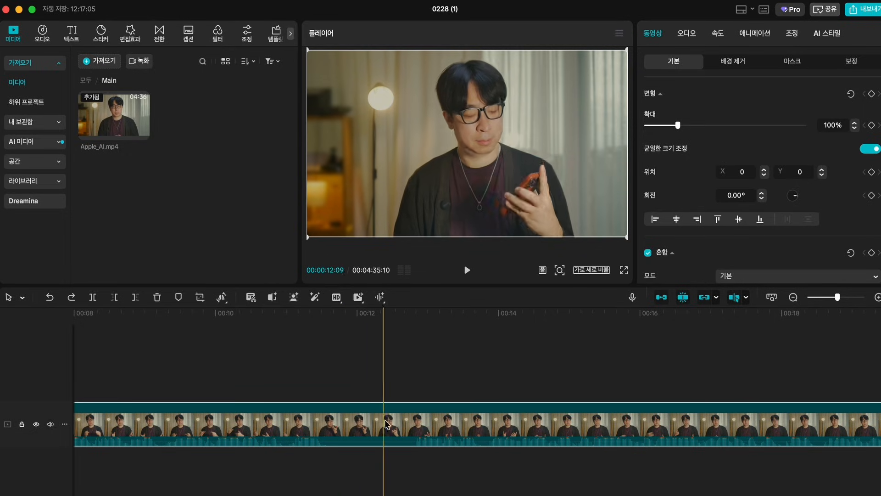
key(super+b)
key(super+b)
click(353, 424)
key(Delete)
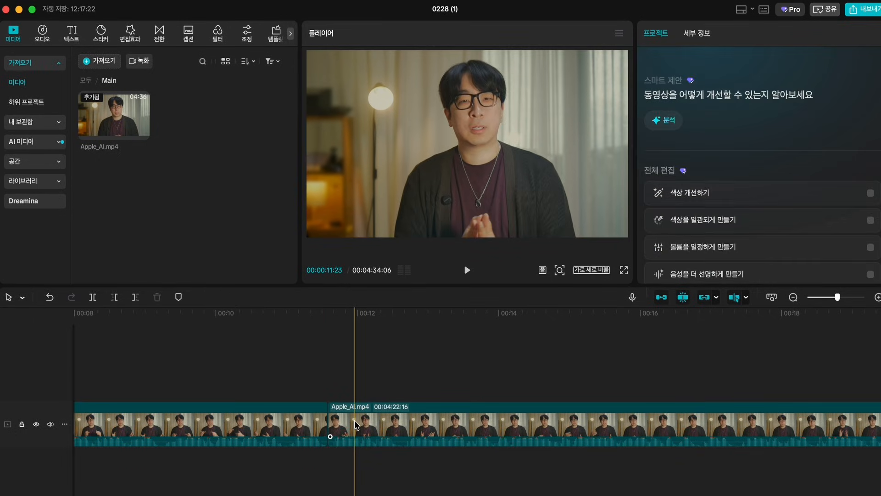
key(super+z)
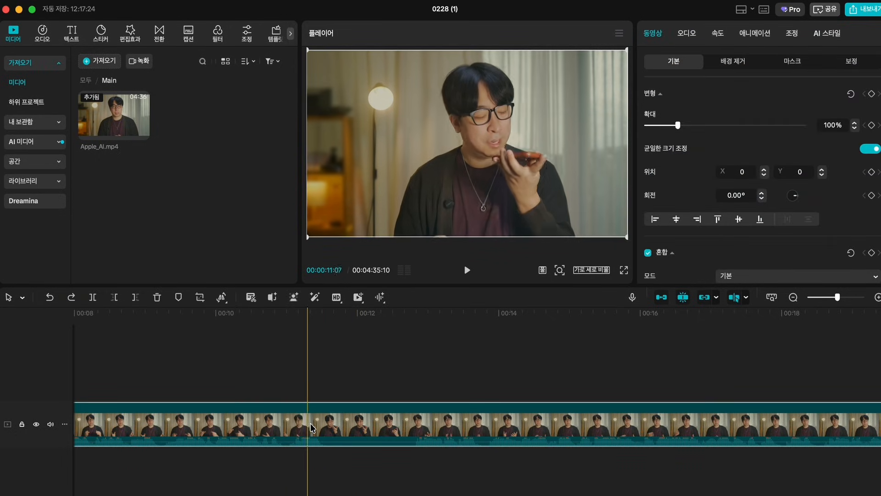
Step: Switch to the Split tool and cut Apple_AI.mp4 at a series of points between 00:00:11:16 and about 00:00:15
scroll(330, 425, left, 10)
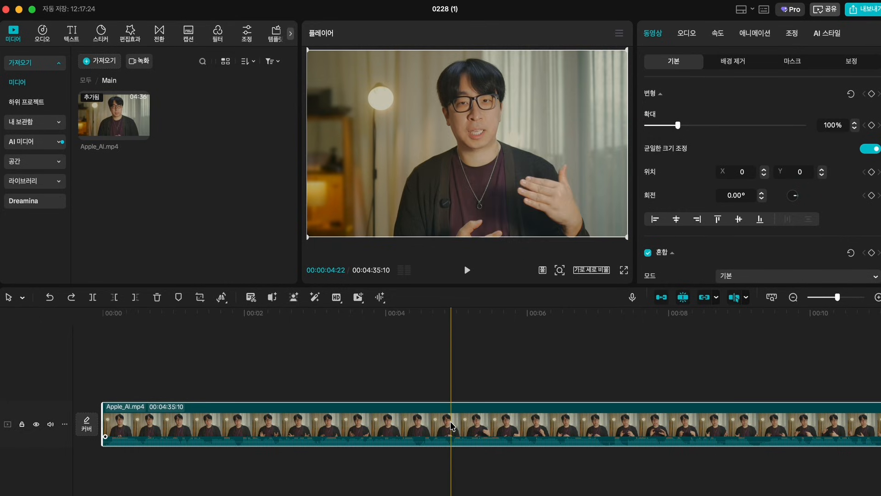
scroll(450, 428, right, 8)
click(172, 456)
click(23, 298)
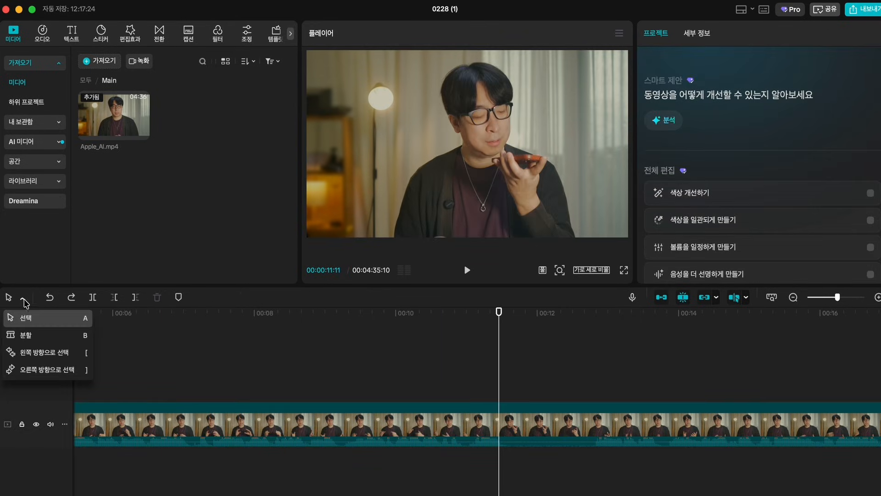
click(27, 335)
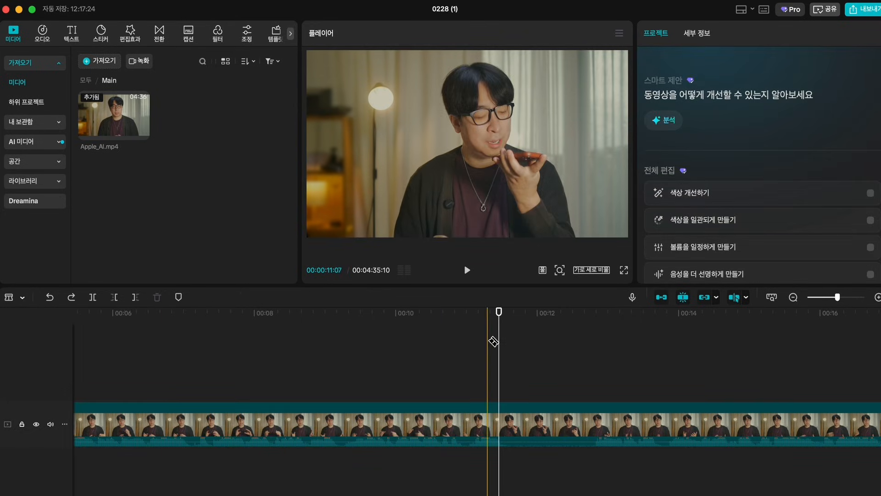
click(538, 429)
click(558, 429)
click(576, 429)
click(591, 429)
click(621, 429)
click(639, 429)
click(670, 427)
click(690, 426)
click(726, 427)
click(767, 426)
Step: Return to the Select tool and delete the cut segments, keeping only the opening clip up to 00:00:11:16
click(23, 297)
click(26, 323)
click(547, 422)
click(566, 422)
click(605, 425)
key(Delete)
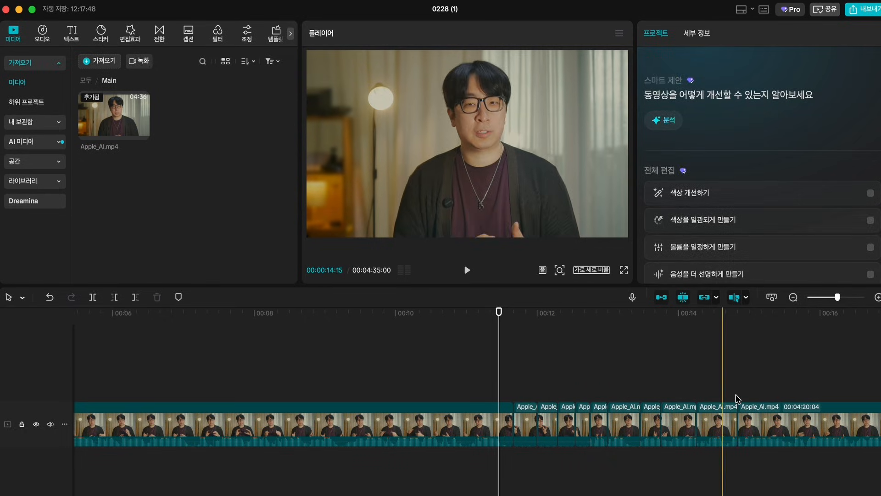
click(641, 424)
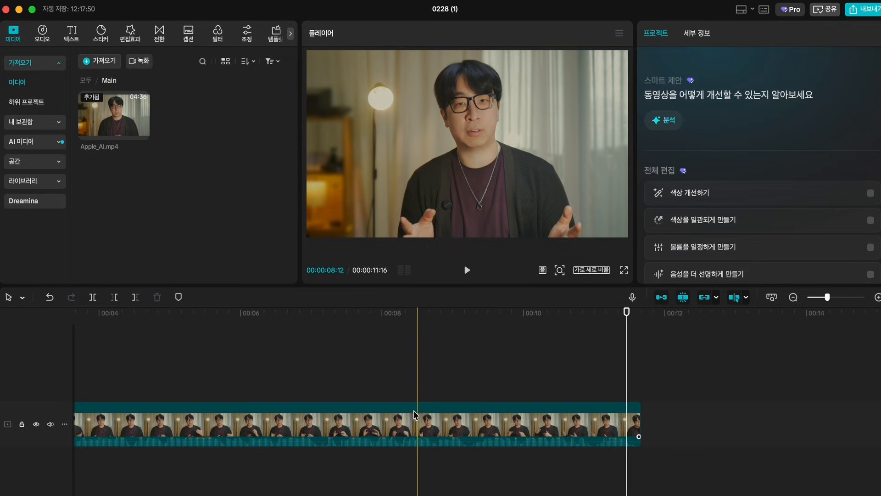
Step: Scrub the playhead over the empty timeline area, select the Apple_AI.mp4 clip, and set the playhead at about 00:00:05:12
scroll(395, 391, up, 2)
click(396, 391)
drag(396, 391, 546, 380)
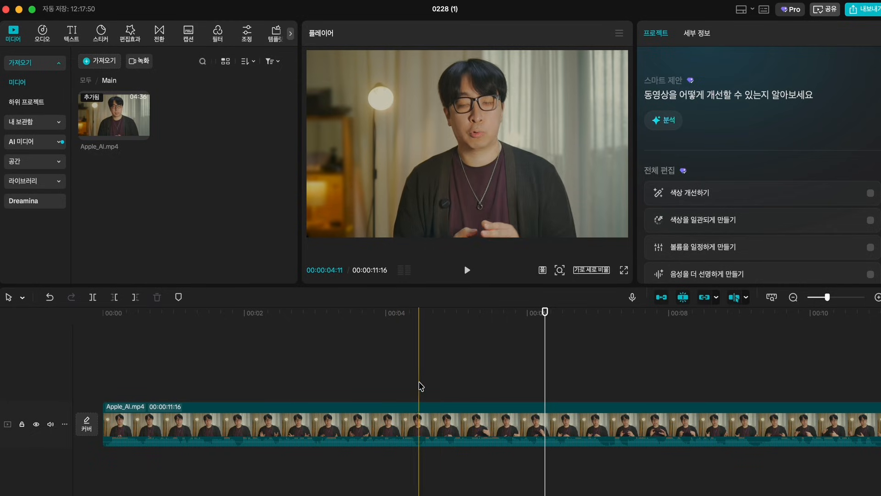
click(394, 427)
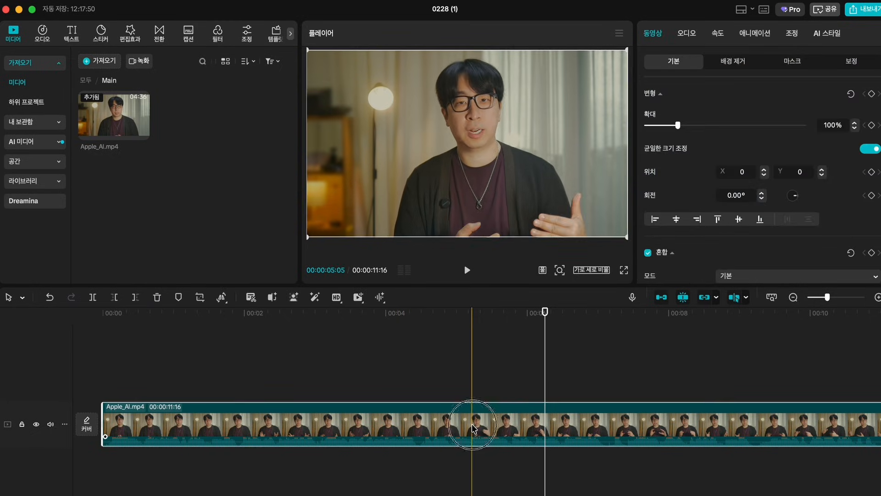
click(491, 369)
Step: Cut Apple_AI.mp4 at 00:00:03:17 and 00:00:04:09 with the Split tool, and return to the Select tool
click(448, 415)
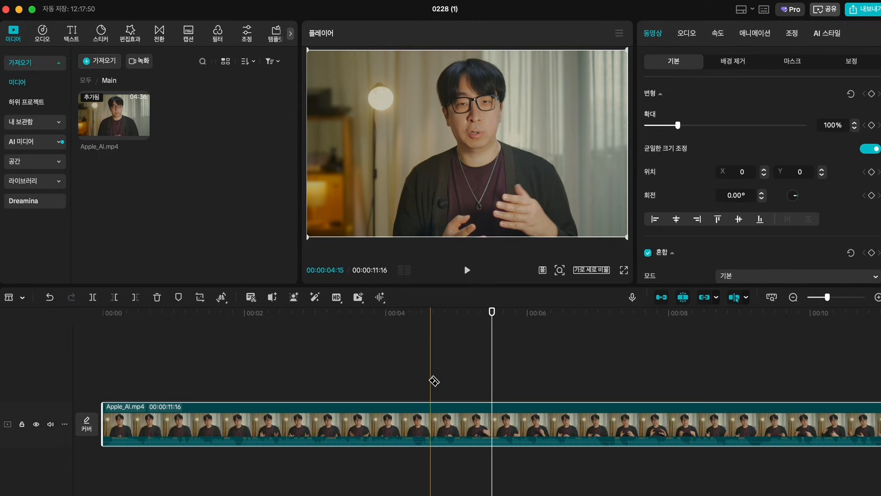
click(365, 428)
click(412, 428)
key(a)
Step: Delete all Apple_AI.mp4 segments at once and add a fresh copy of Apple_AI.mp4 at the start of the timeline
key(super+a)
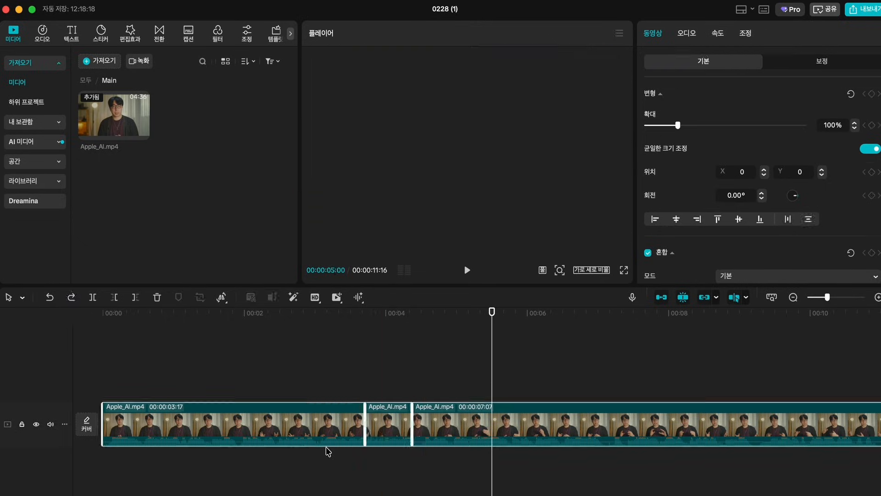
key(Delete)
drag(127, 123, 118, 346)
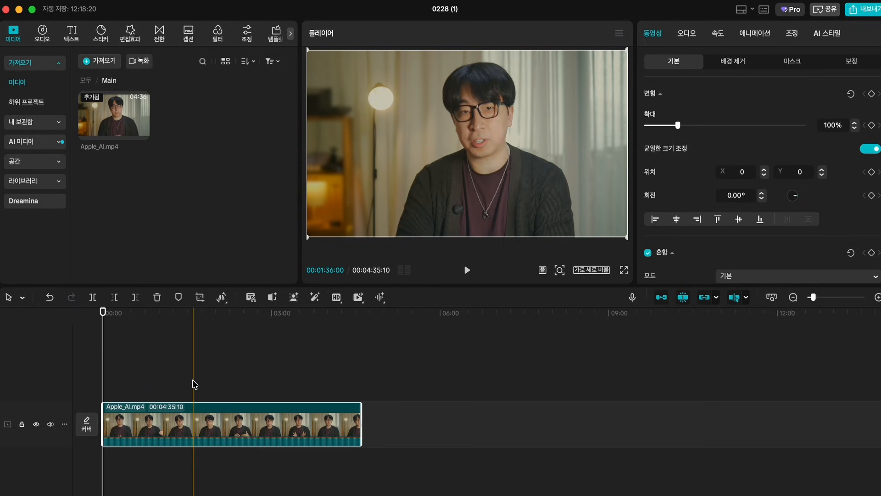
Step: Move the playhead to 00:00:11:13 and cut Apple_AI.mp4 at 00:00:11:12 and 00:00:12:19 with the Split tool
scroll(192, 381, up, 5)
scroll(193, 384, up, 5)
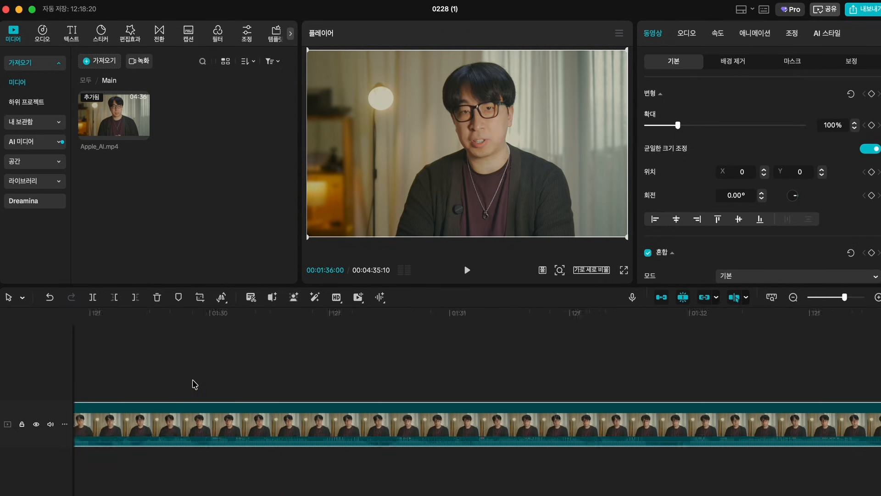
scroll(194, 383, left, 15)
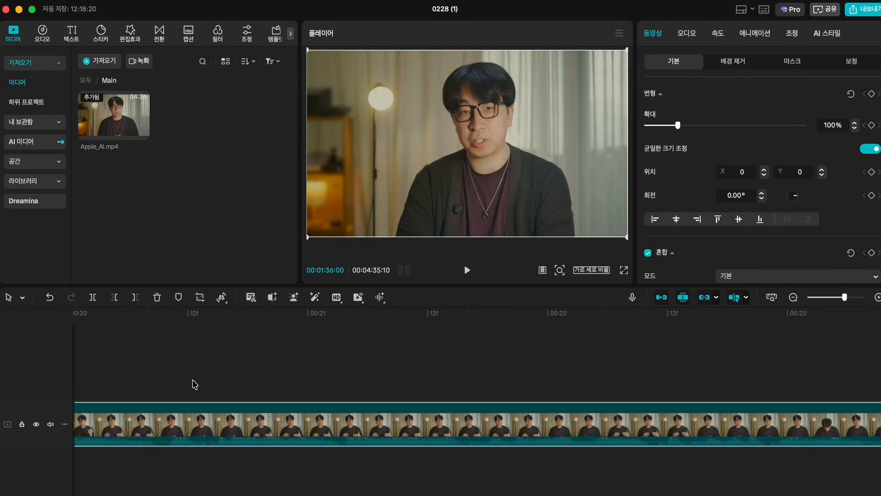
scroll(194, 384, down, 2)
click(232, 420)
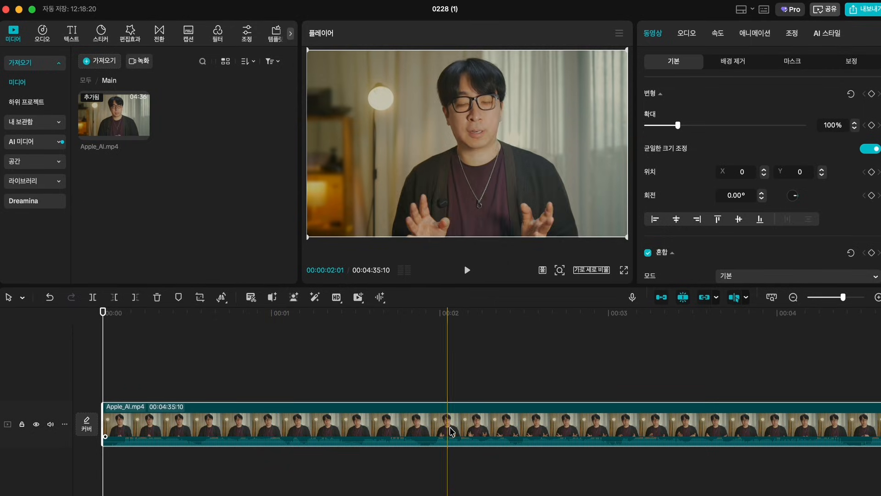
scroll(450, 430, right, 5)
scroll(437, 433, right, 10)
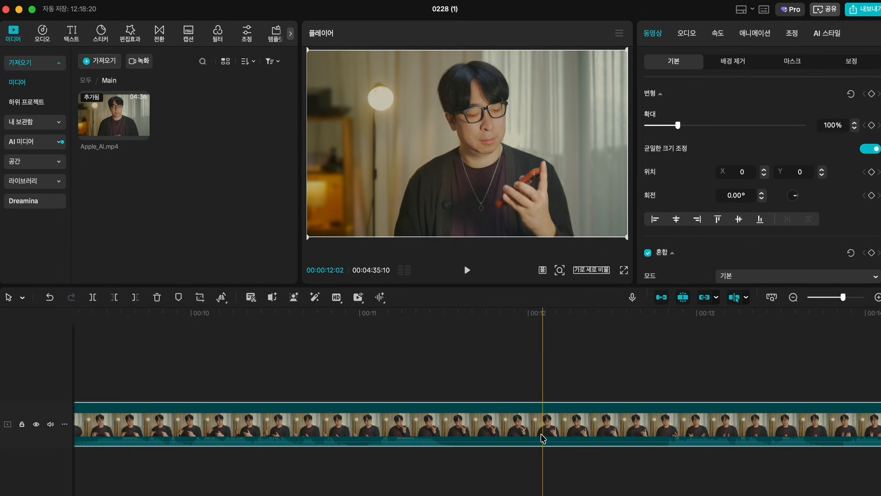
click(452, 378)
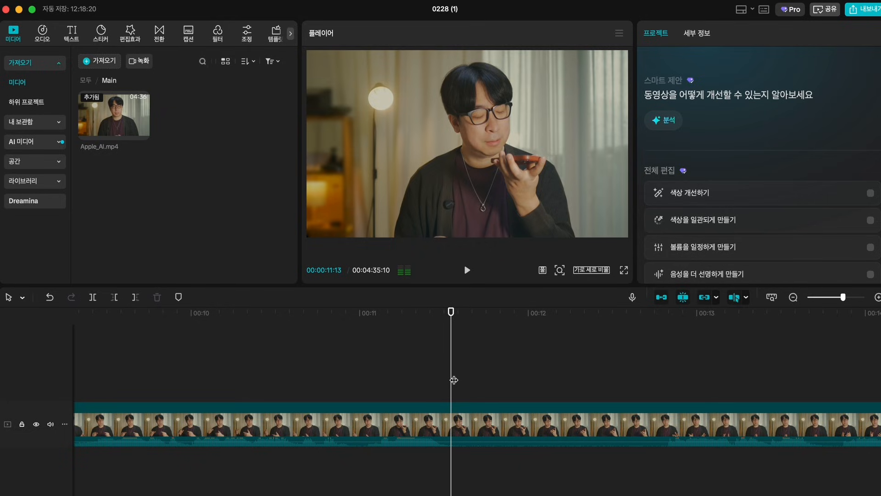
key(b)
click(451, 425)
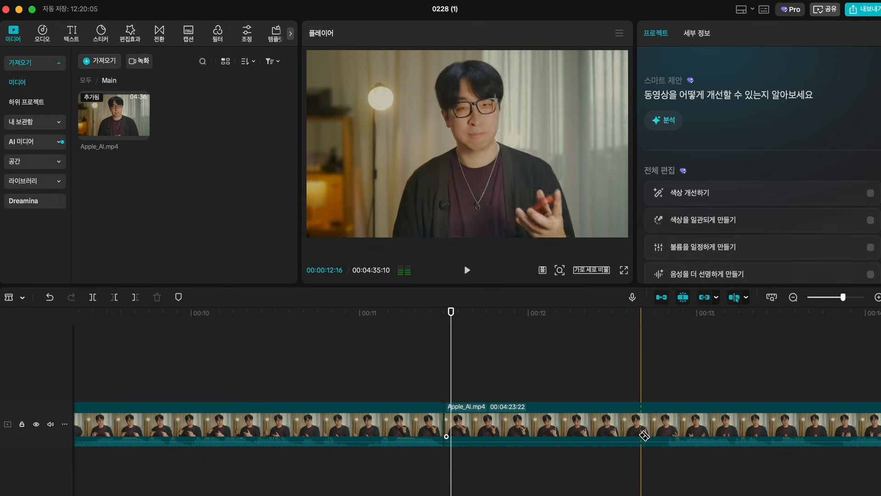
click(665, 426)
Step: Return to the Select tool and delete the 00:00:01:07 segment between the two cuts
key(a)
click(495, 424)
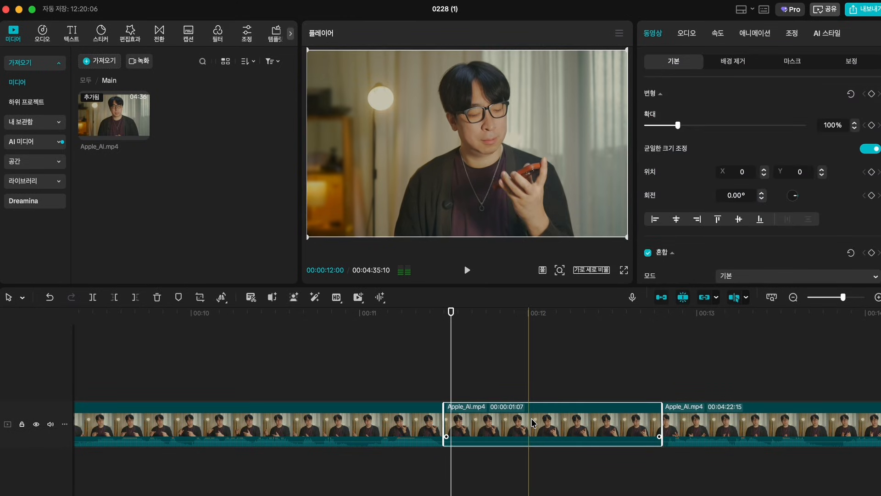
key(Delete)
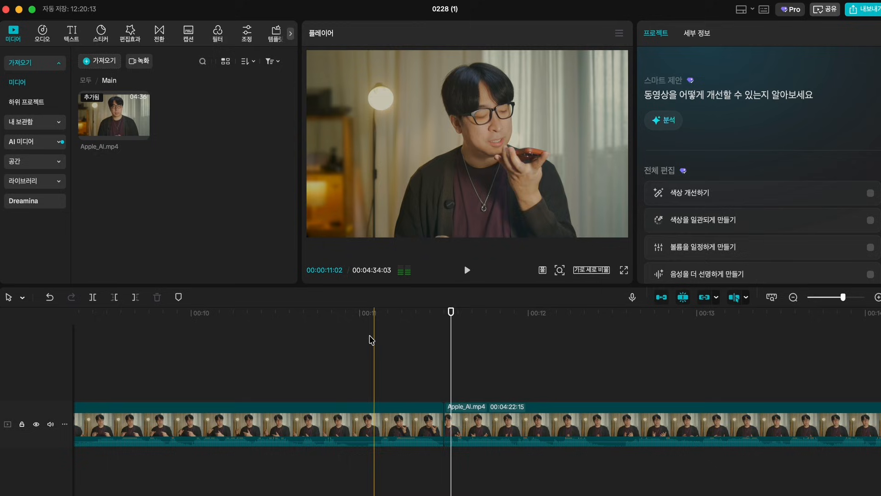
Step: Delete the Apple_AI.mp4 segment between 00:00:11:14 and 00:00:12:17, and undo the deletion and both splits
click(316, 368)
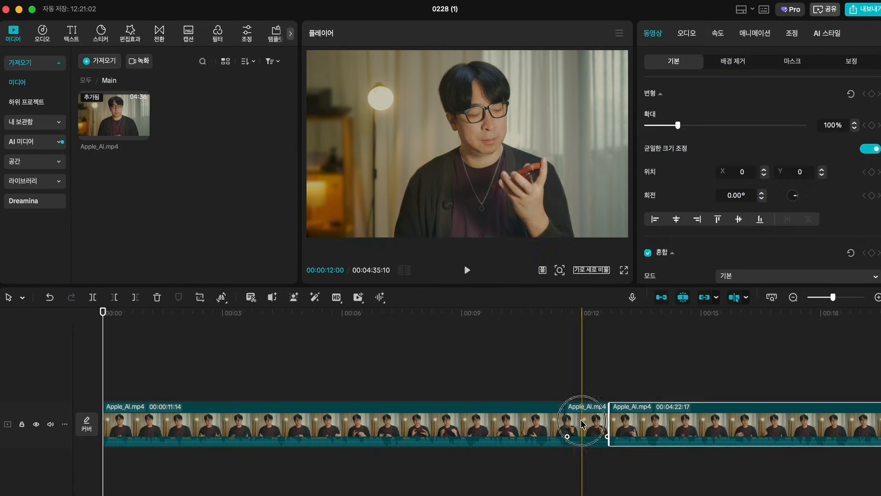
key(Delete)
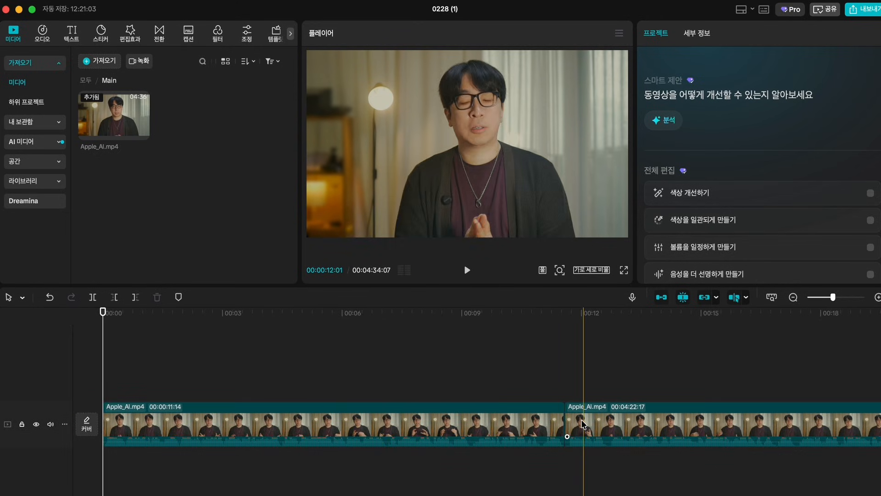
key(super+z)
key(super+z)
key(super+z)
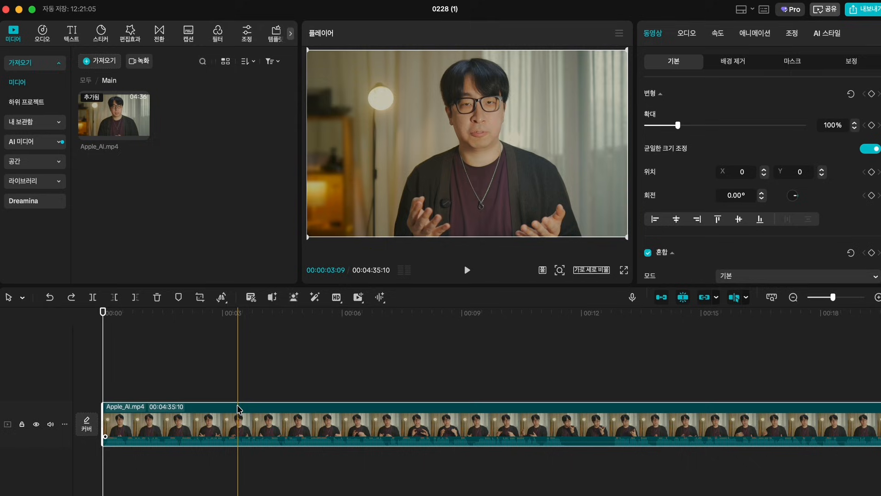
Step: Play Apple_AI.mp4 from about 00:00:20 to find the cut point, and split the clip at 00:00:22:22
scroll(507, 425, right, 5)
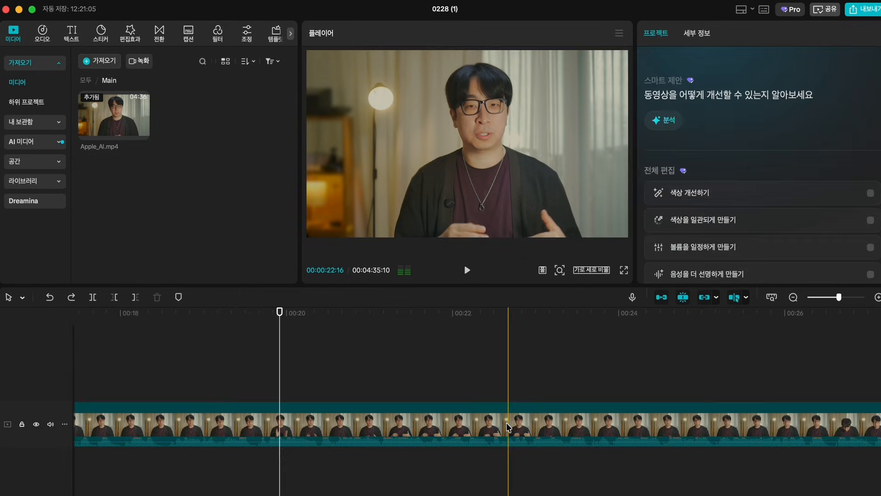
key(space)
key(space)
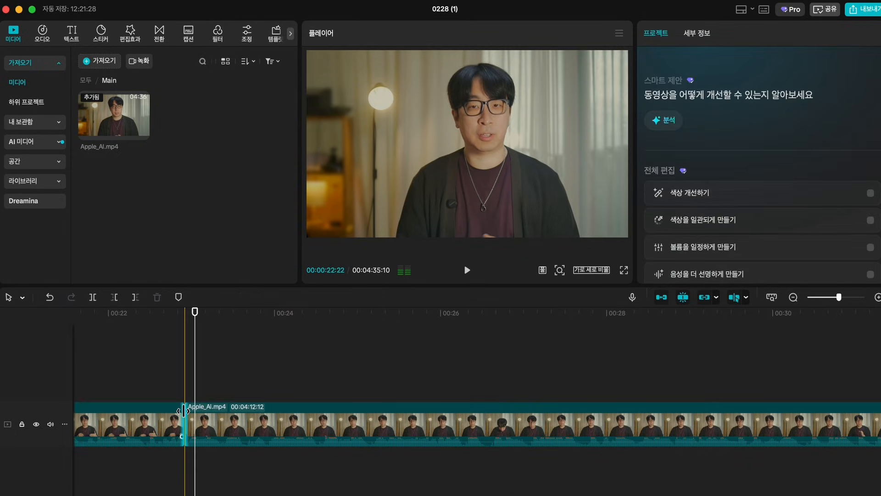
Step: Split Apple_AI.mp4 near 00:00:26 and delete the 00:00:03:09 segment following the 00:00:22:22 cut
click(465, 427)
key(ctrl+b)
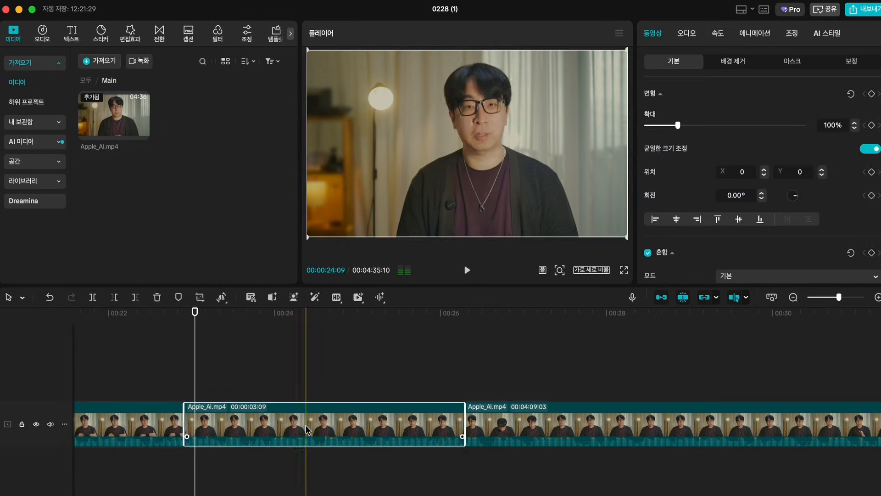
key(Delete)
Step: Play past the join, split Apple_AI.mp4 near 00:00:27 and 00:00:29, and delete the piece between the two cuts
key(space)
key(space)
key(super+b)
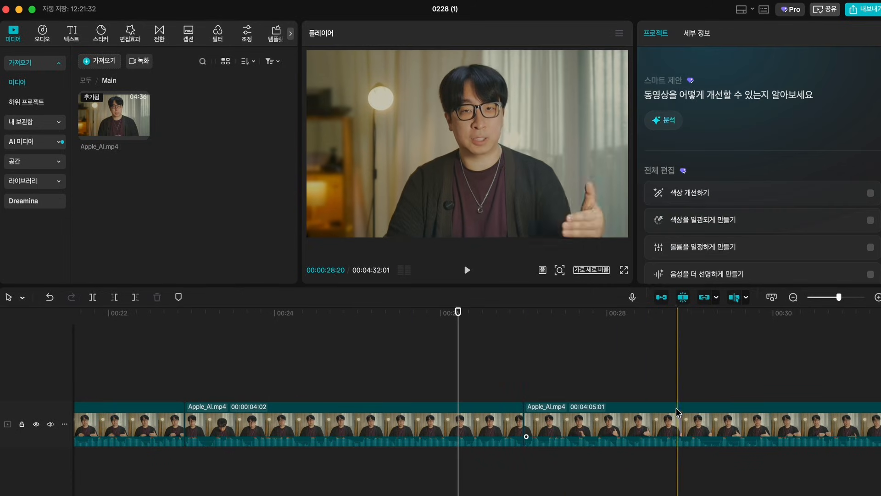
key(super+b)
click(634, 431)
key(Delete)
Step: Cut Apple_AI.mp4 twice starting near 00:00:41, delete the middle piece, and fit the whole timeline into view
scroll(634, 431, right, 10)
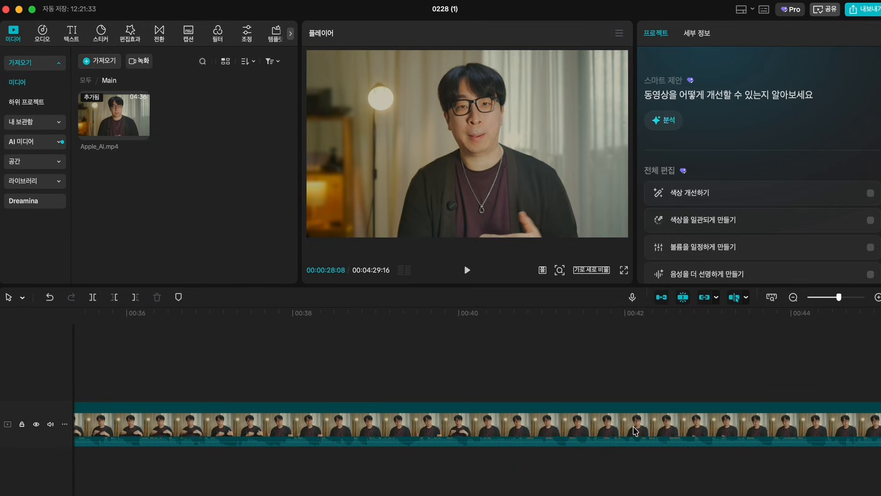
key(super+b)
key(super+b)
click(602, 432)
key(Delete)
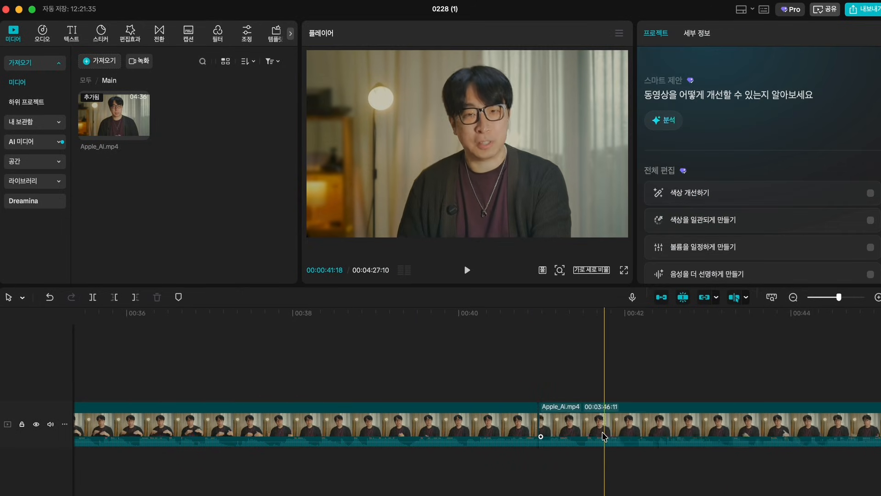
key(shift+z)
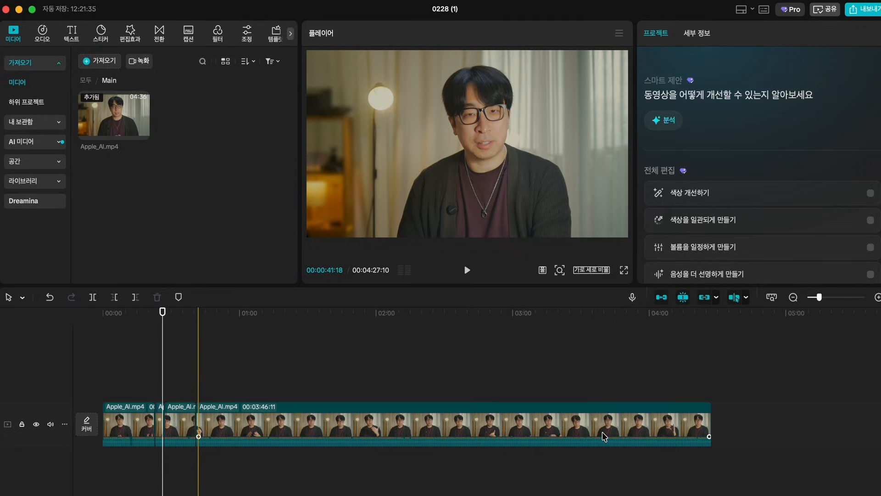
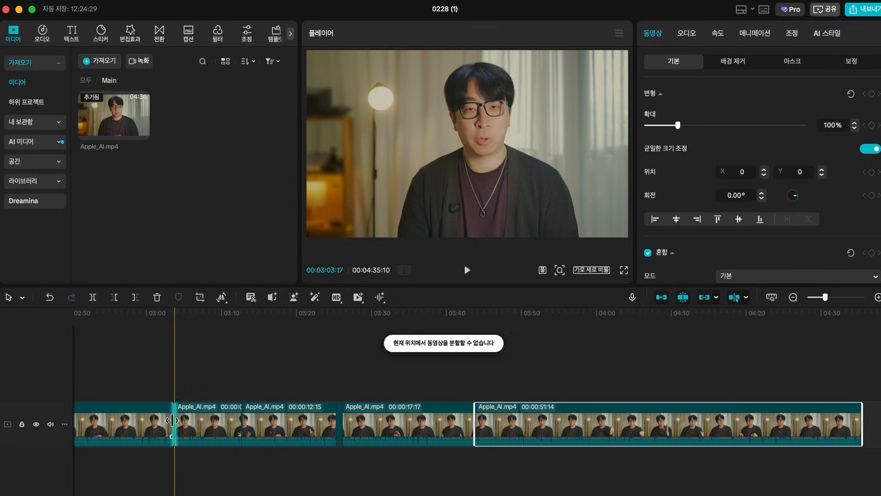
Step: Make a rapid series of splits at several points along Apple_AI.mp4 with the whole timeline in view
scroll(112, 402, down, 8)
scroll(113, 403, down, 3)
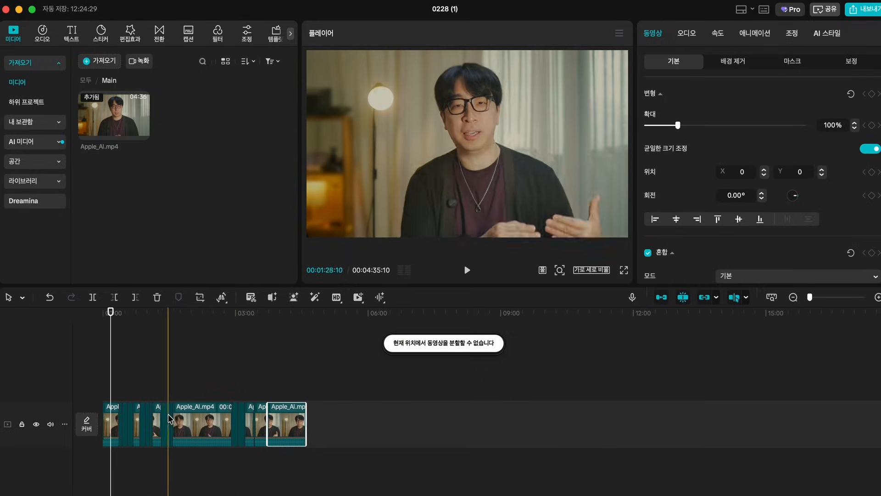
key(super+b)
key(super+b)
key(super+b)
key(super+b)
key(super+b)
key(super+b)
click(191, 373)
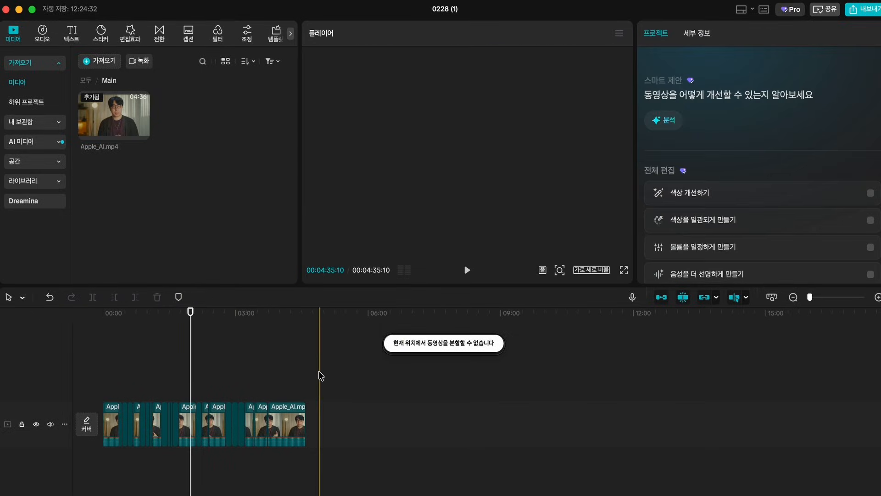
click(320, 375)
click(862, 10)
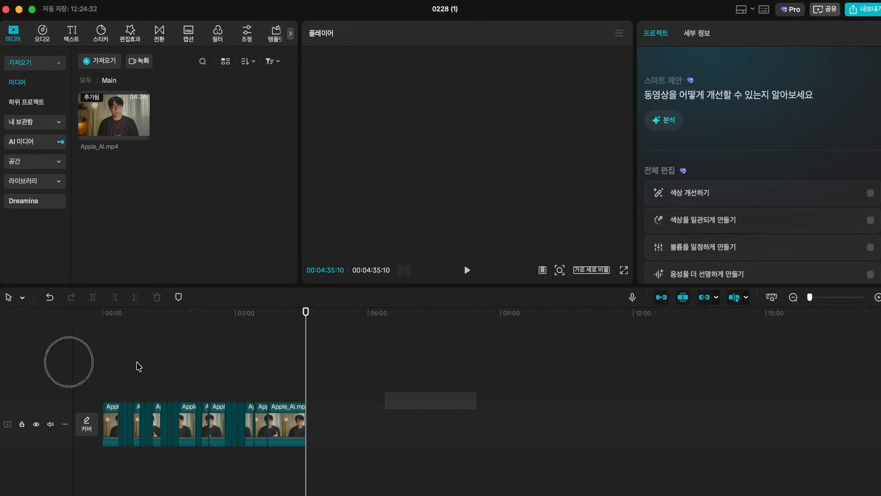
Step: Delete all the Apple_AI.mp4 pieces and place the full clip from the media library at the start of the timeline
drag(136, 362, 69, 361)
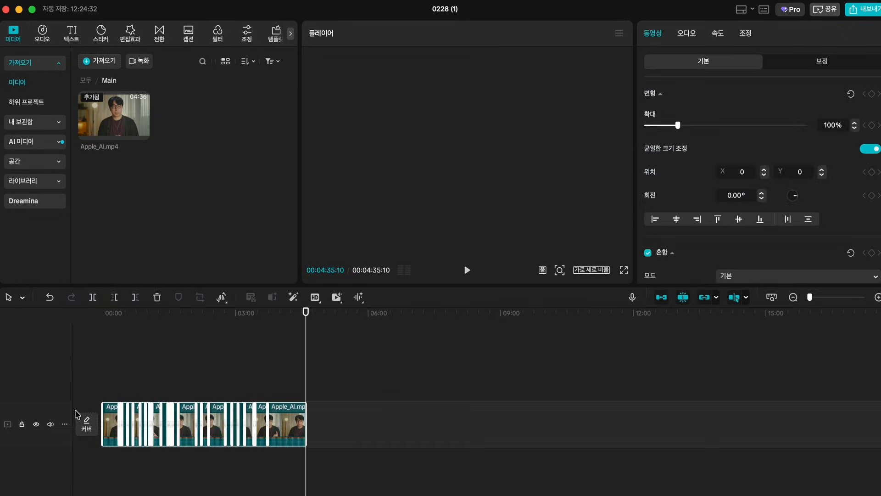
key(Delete)
drag(105, 124, 108, 402)
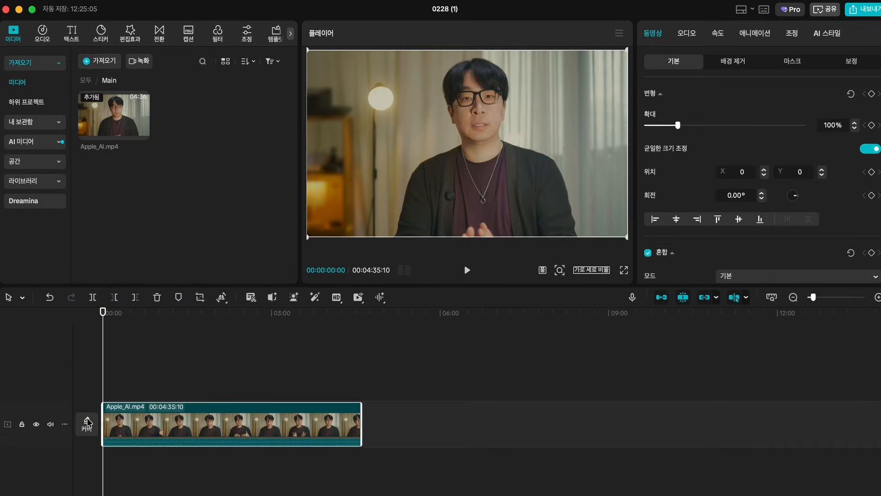
drag(104, 313, 173, 366)
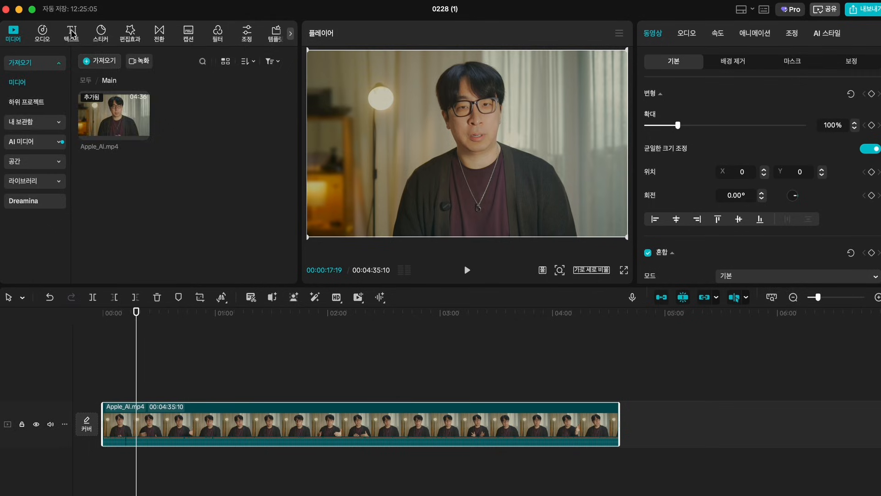
Step: Add a basic text clip (기본 텍스트) at the start of the timeline on a track above Apple_AI.mp4
click(72, 33)
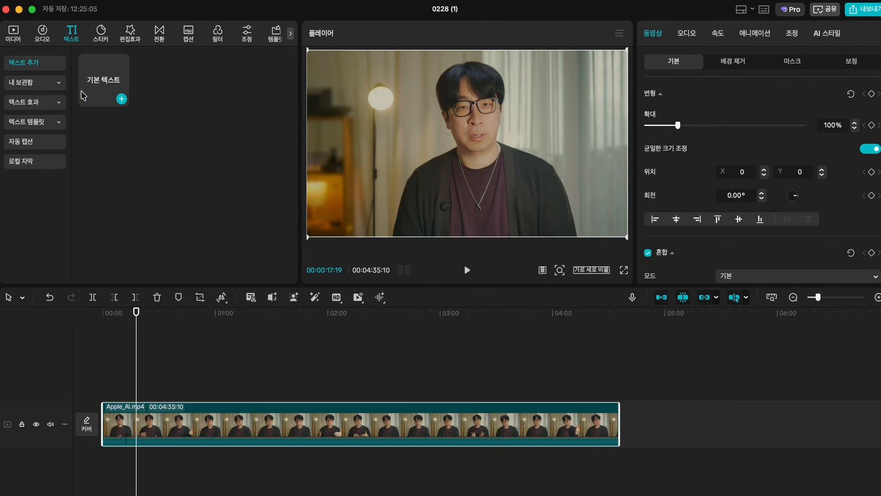
click(96, 91)
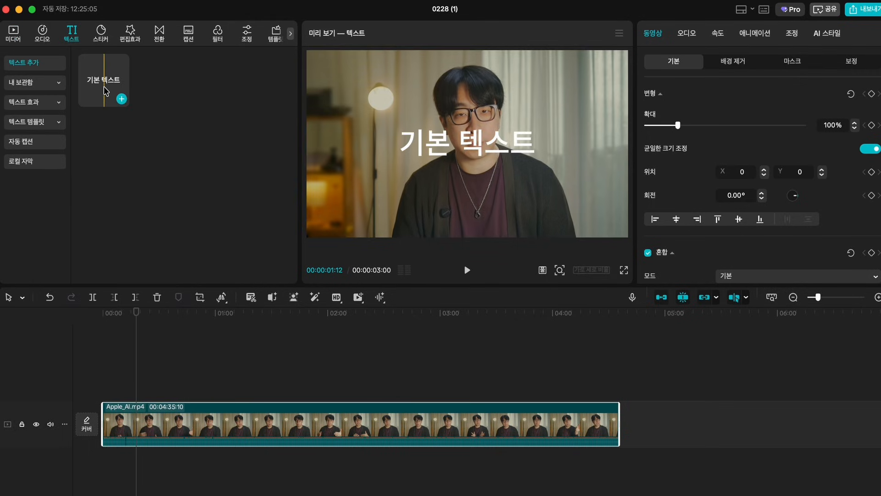
drag(106, 92, 105, 374)
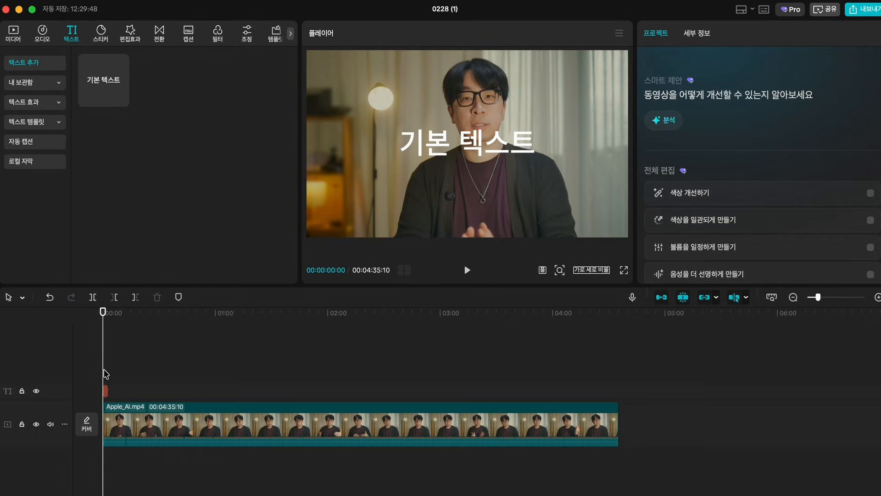
scroll(105, 373, up, 5)
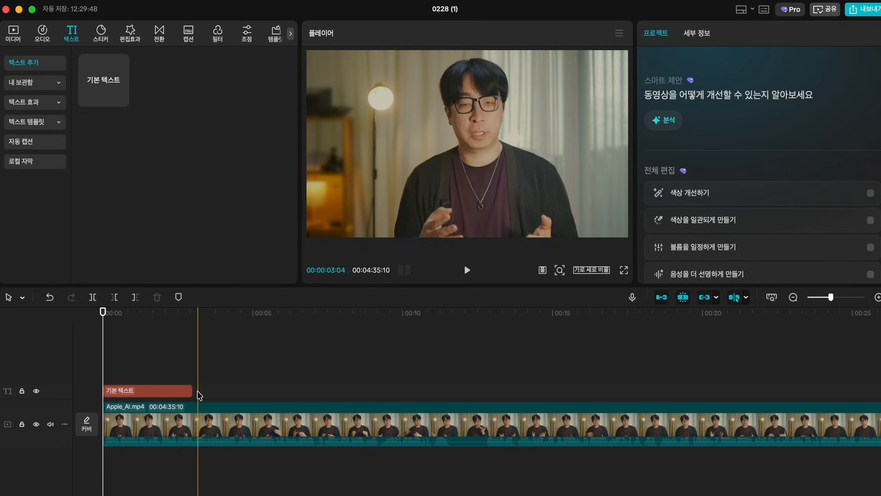
Step: Extend the text clip to about 00:17 and change its wording to "구독자 10만 목표"
drag(193, 391, 617, 391)
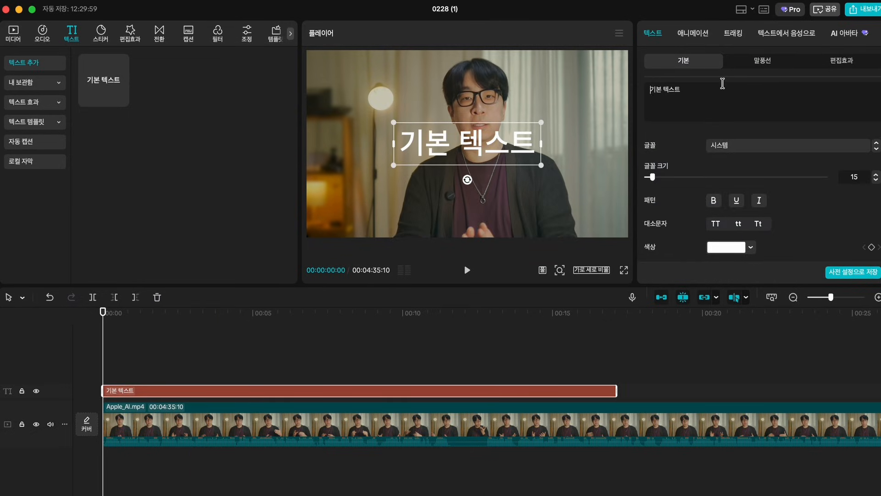
drag(712, 90, 630, 90)
text(ㅇ)
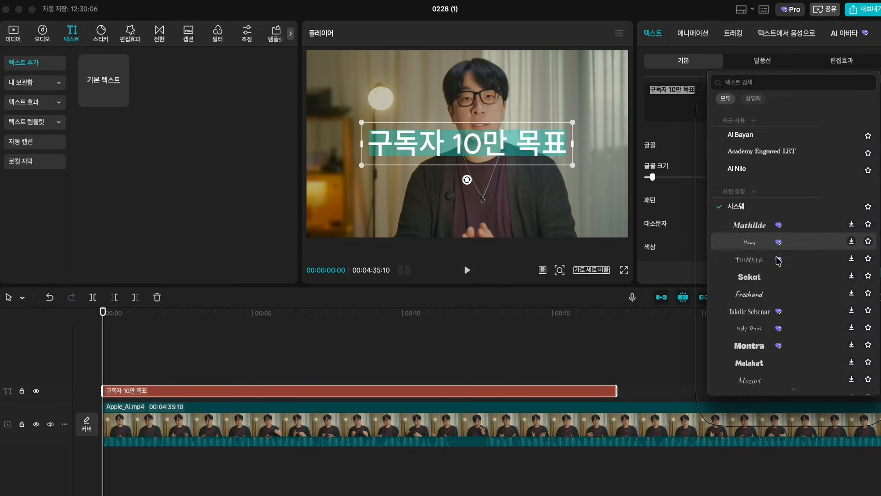
Step: Try out several fonts on the "구독자 10만 목표" text and set its font to Integral-CF-Extra-Bold
scroll(778, 260, down, 15)
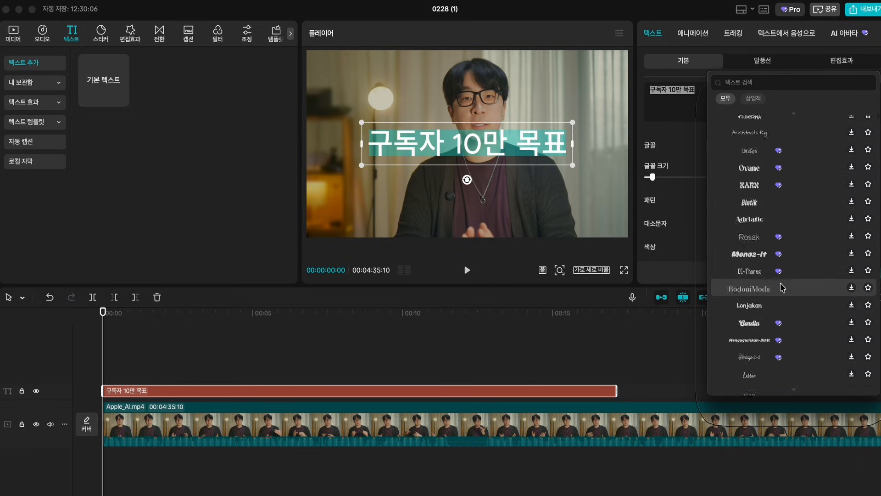
scroll(782, 287, up, 15)
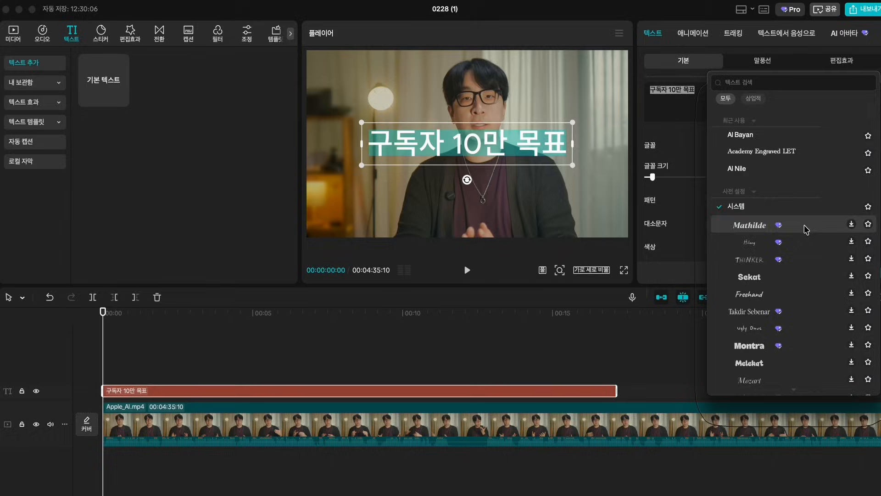
click(806, 229)
click(812, 242)
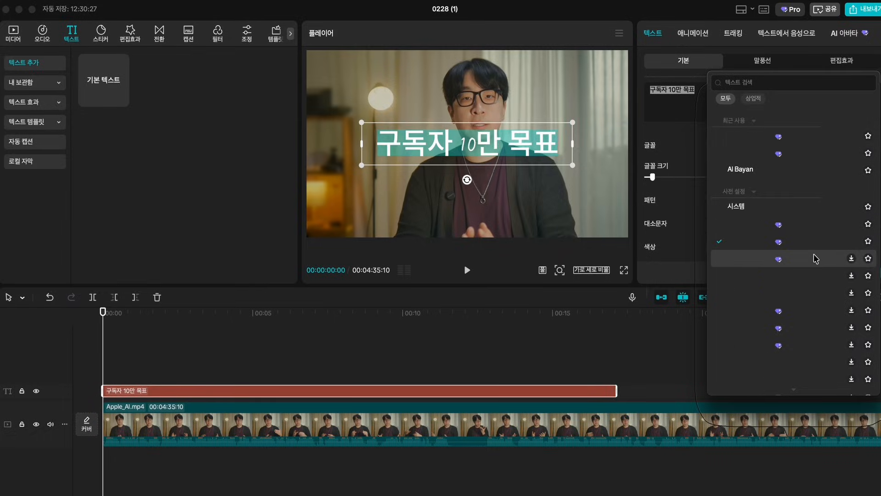
click(815, 258)
key(Escape)
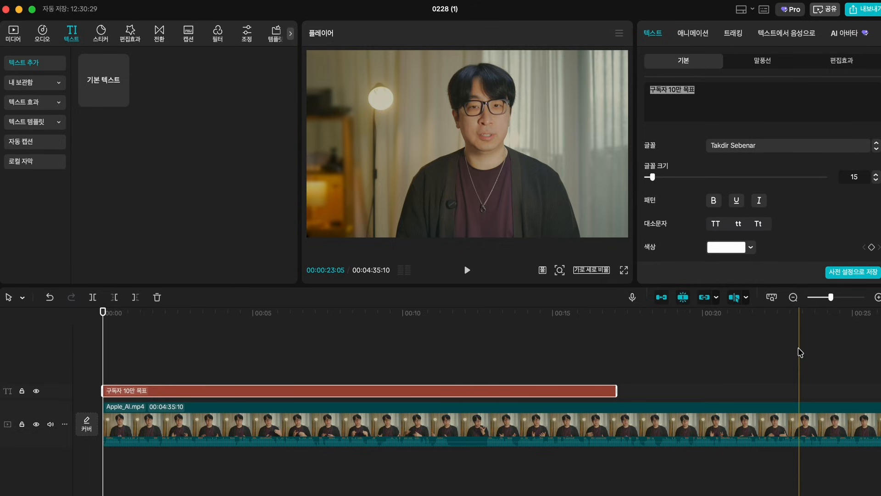
click(771, 150)
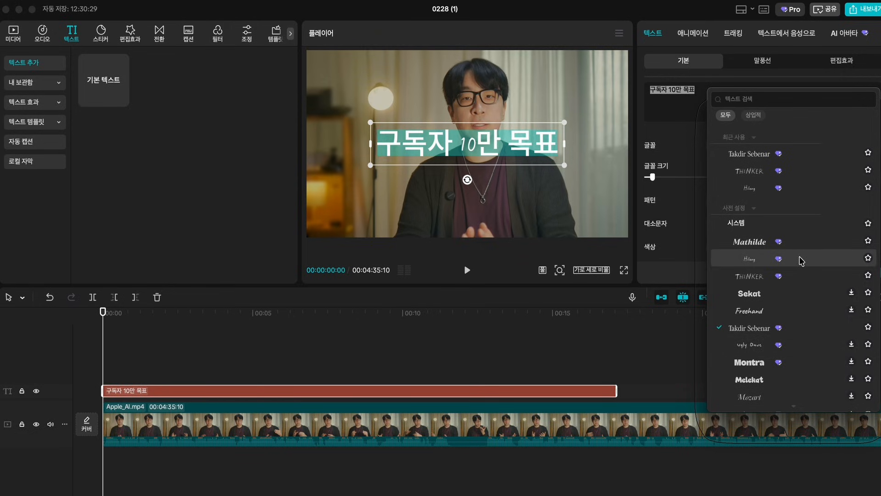
click(793, 346)
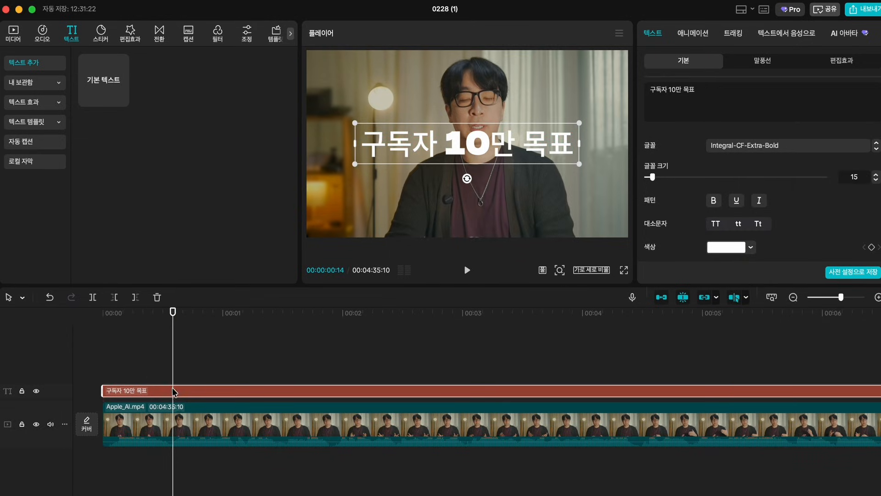
Step: Split the text clip at 00:00:00:14 and 00:00:01:05 and delete the piece between the two cuts
key(super+b)
click(247, 367)
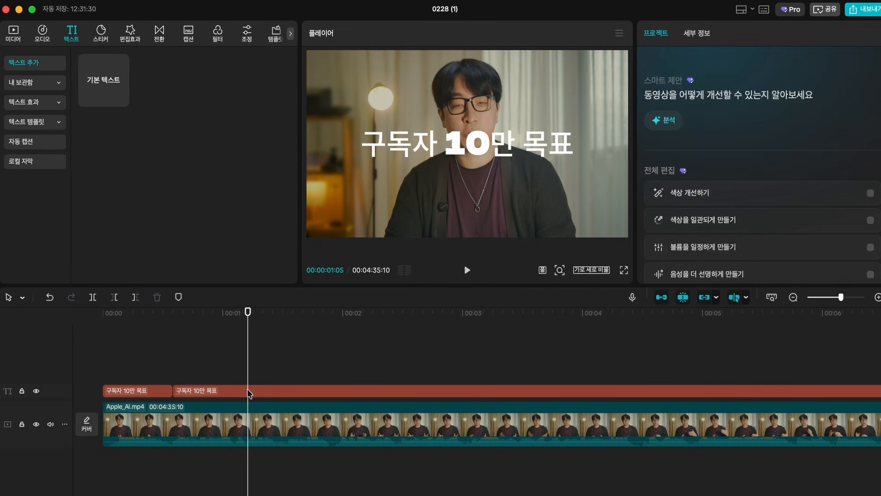
key(super+b)
click(216, 389)
key(Delete)
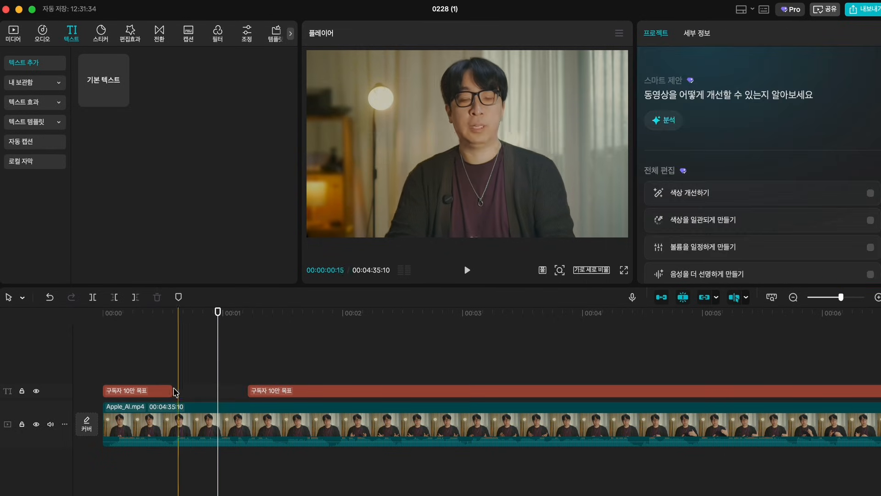
Step: Play the timeline from 00:00:00:05 to check the gap between the two text clips
click(155, 390)
click(129, 345)
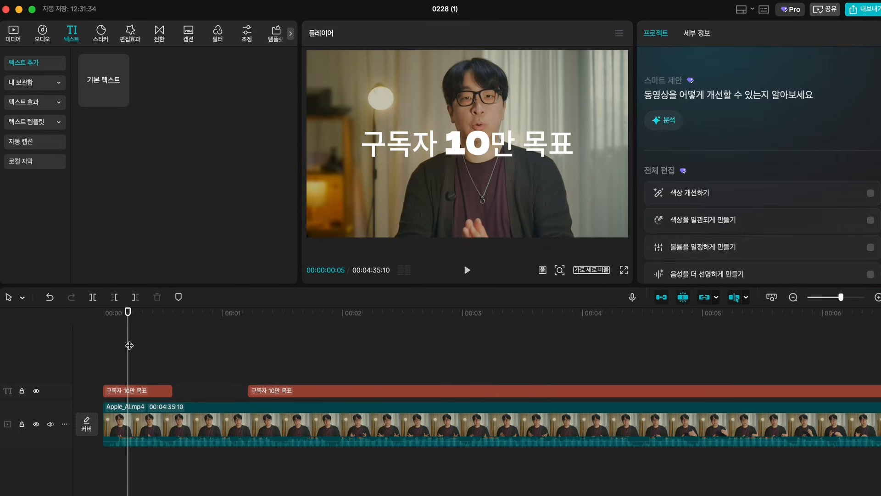
key(space)
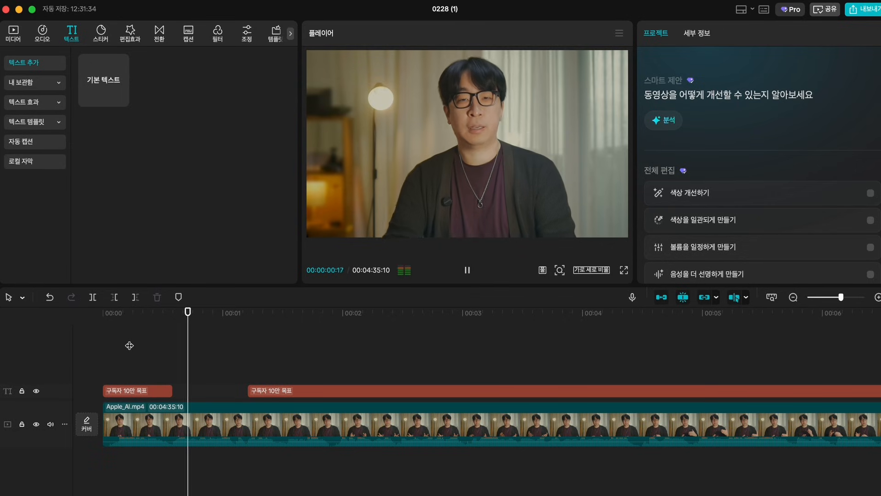
key(space)
click(325, 389)
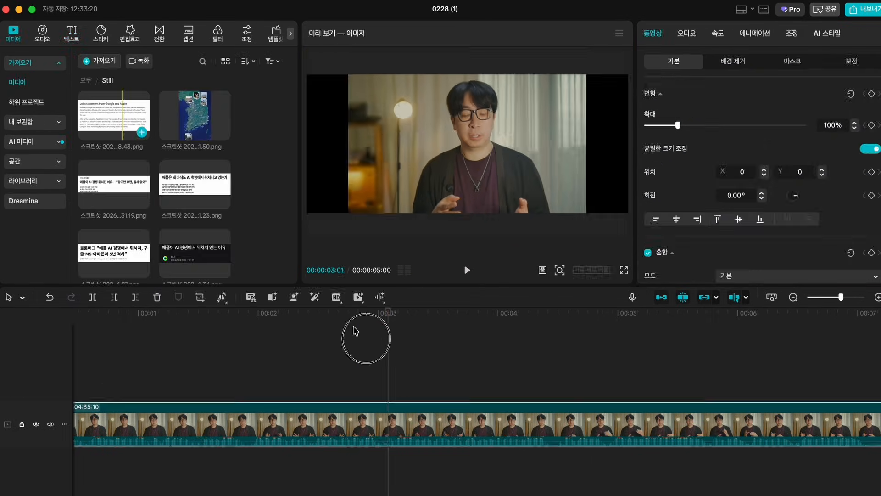
Step: Place the "Joint statement from Google and Apple" screenshot on a track above Apple_AI.mp4 and set its scale to 64%
drag(352, 329, 387, 388)
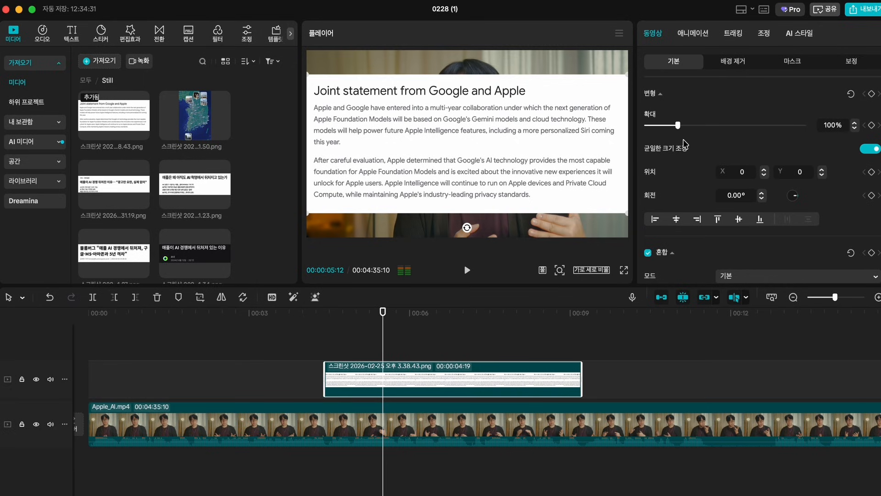
drag(678, 126, 668, 130)
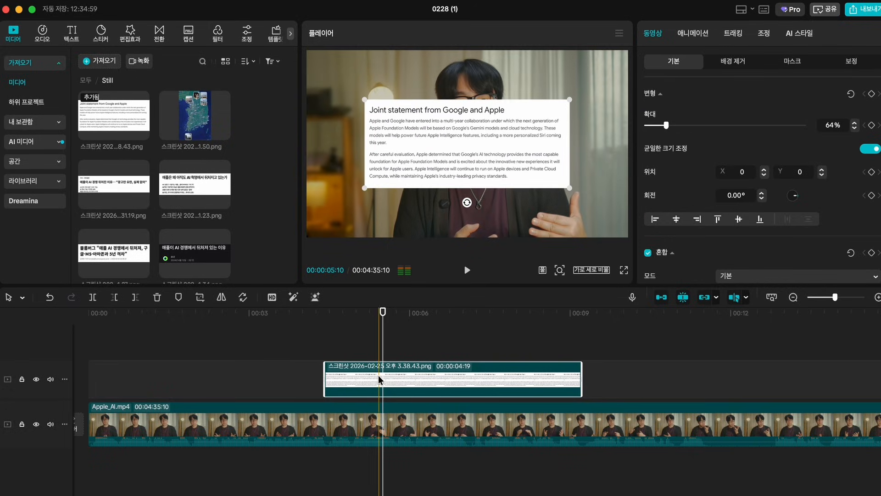
Step: Duplicate the screenshot clip onto the track above and enlarge the lower copy until it fills the frame
drag(381, 372, 357, 350)
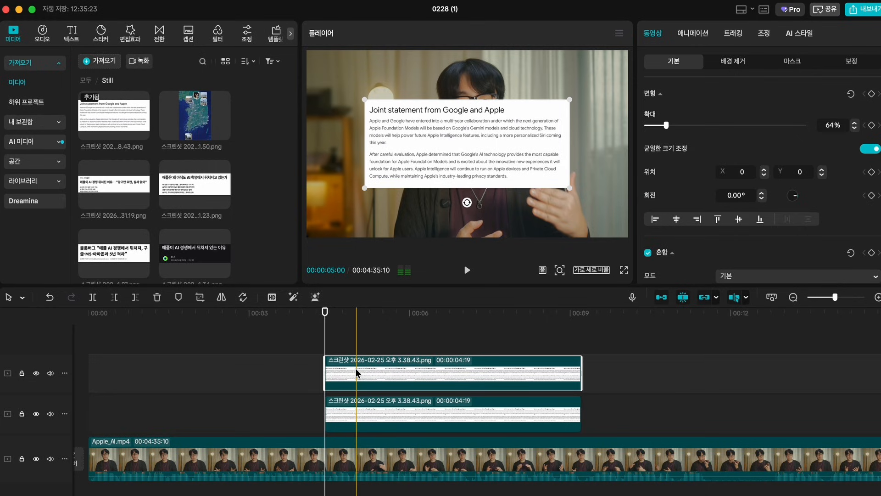
click(388, 411)
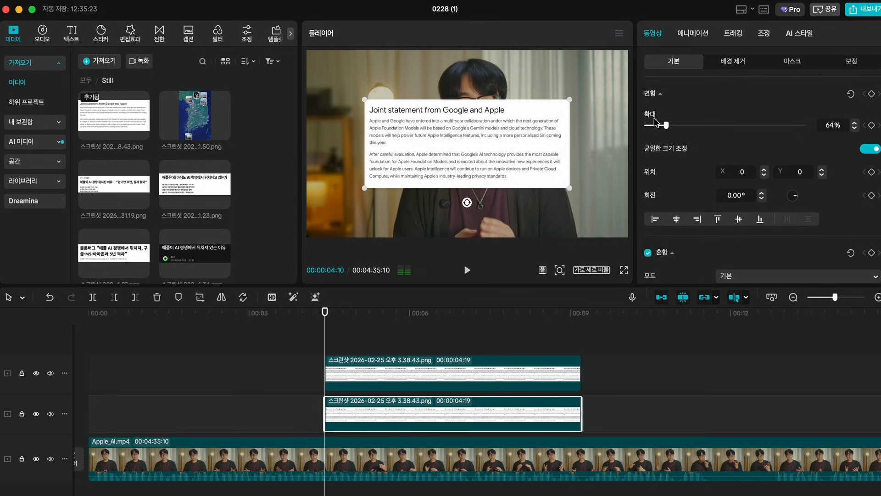
drag(666, 125, 695, 126)
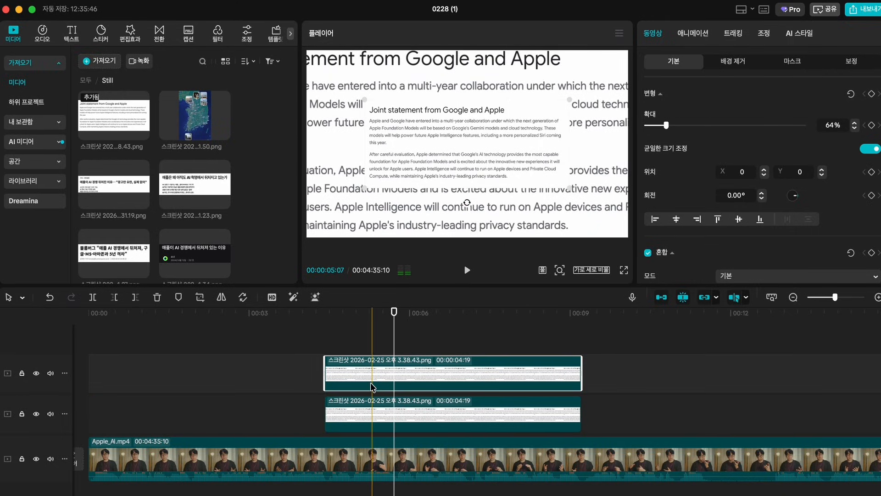
Step: Toggle the upper screenshot clip's visibility off and on, and leave it hidden
key(v)
key(v)
key(v)
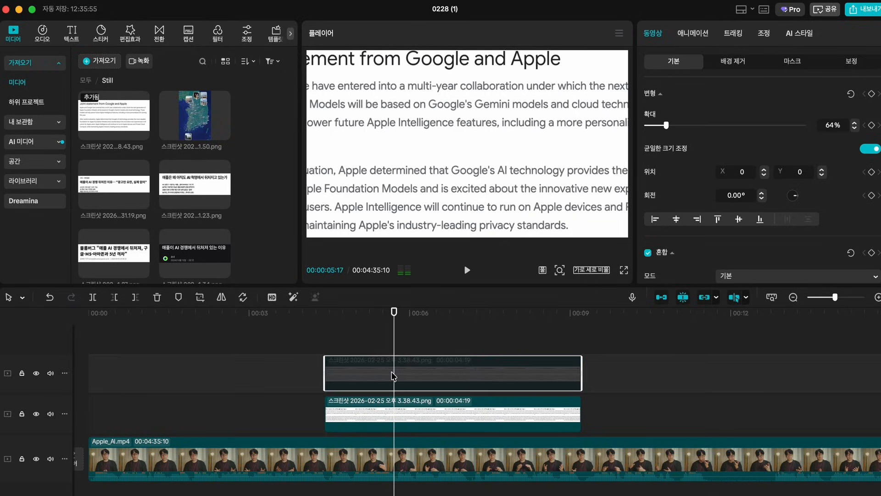
Step: Toggle the visibility of the two stacked screenshot clips one at a time, and leave both shown
click(399, 415)
key(v)
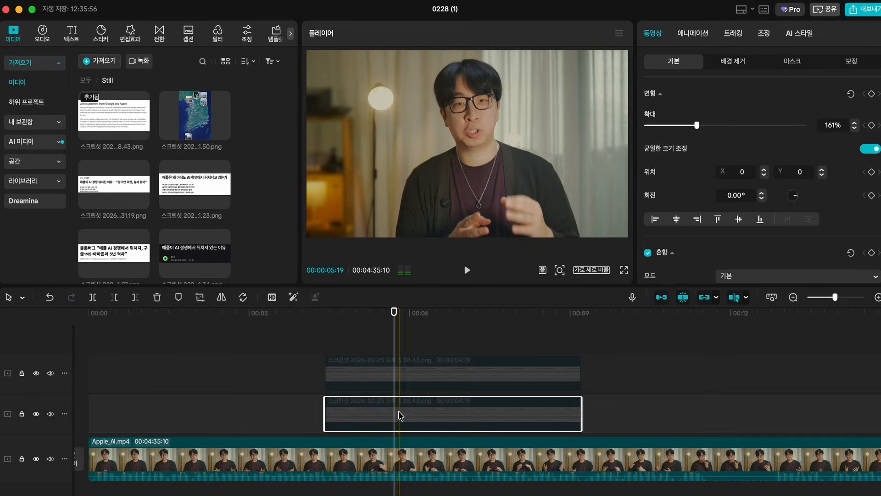
click(398, 384)
key(v)
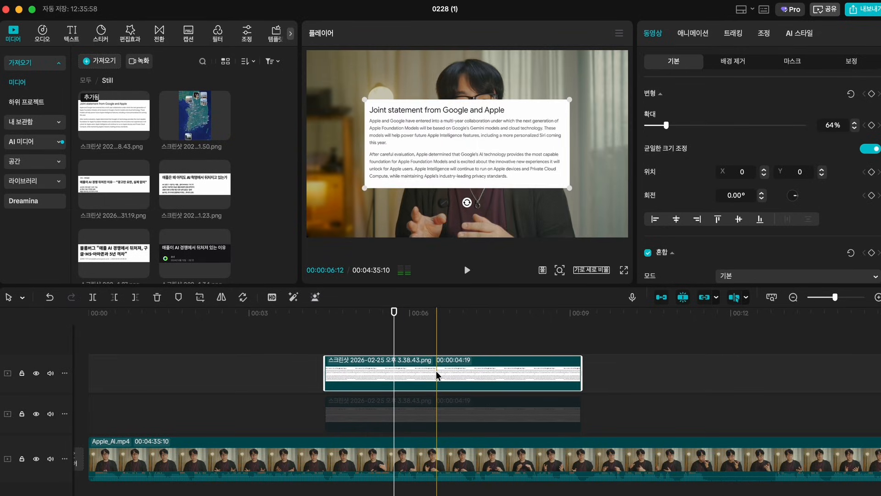
click(422, 402)
key(v)
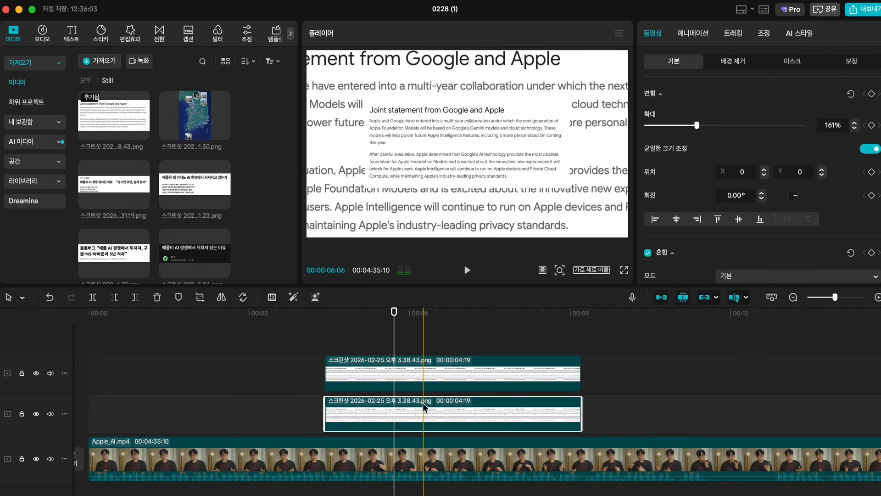
Step: Search the editing effects for "흐림", and replace that search with "blur"
click(130, 32)
click(114, 61)
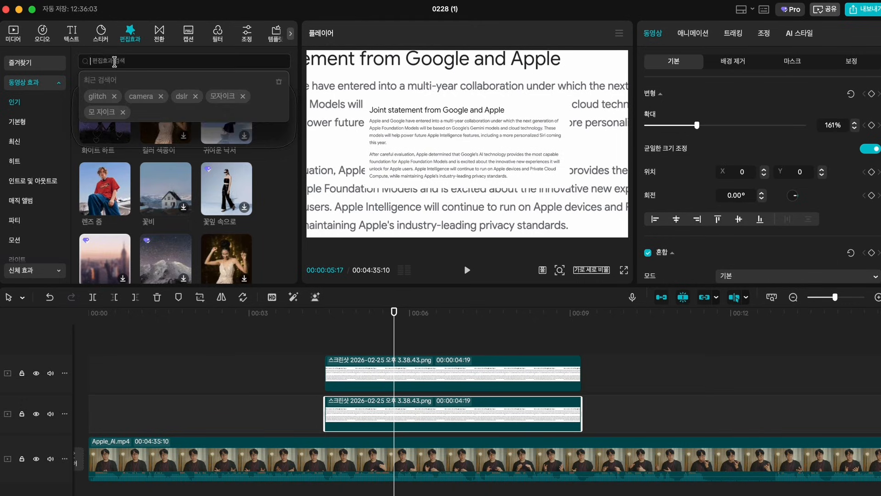
text(흐)
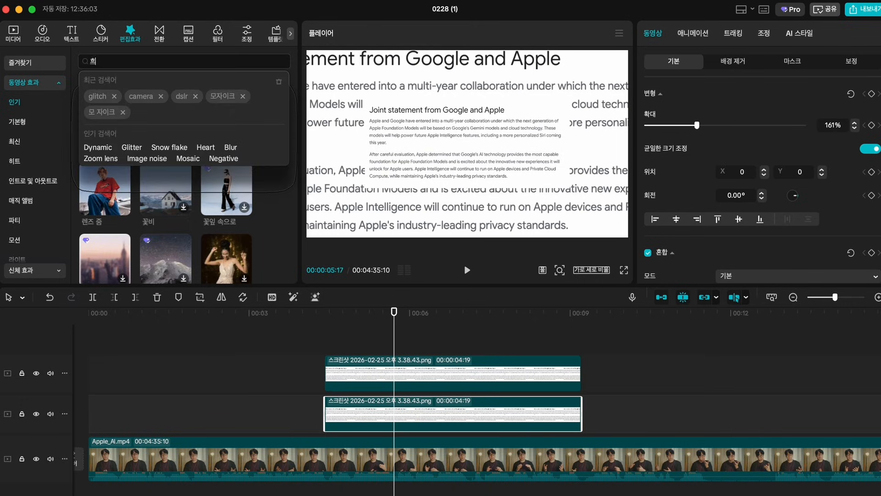
text(림)
key(Return)
key(Return)
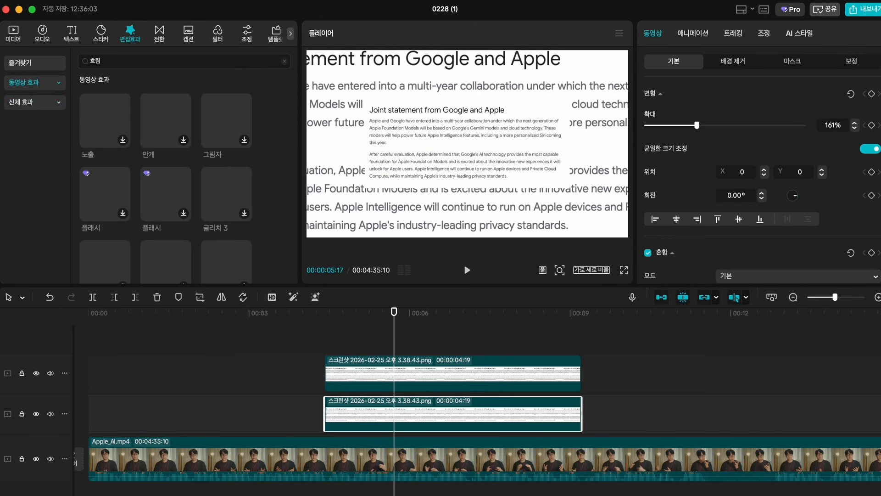
double_click(95, 61)
text(blur)
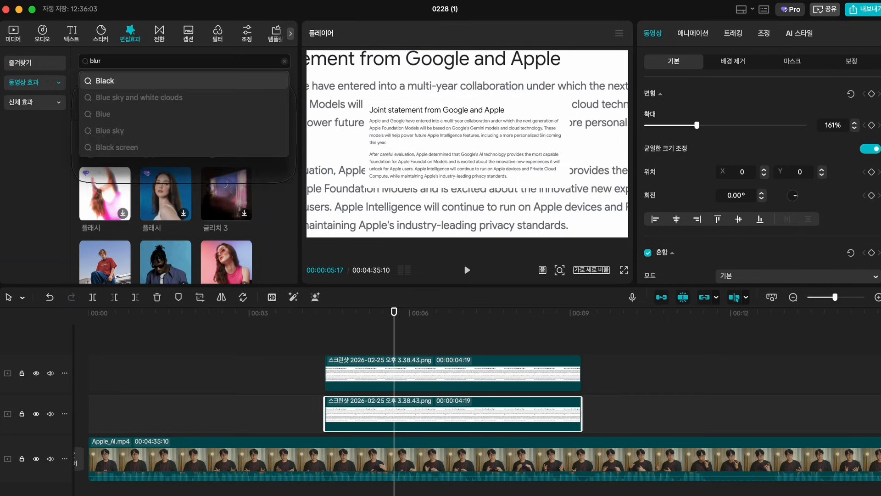
key(Return)
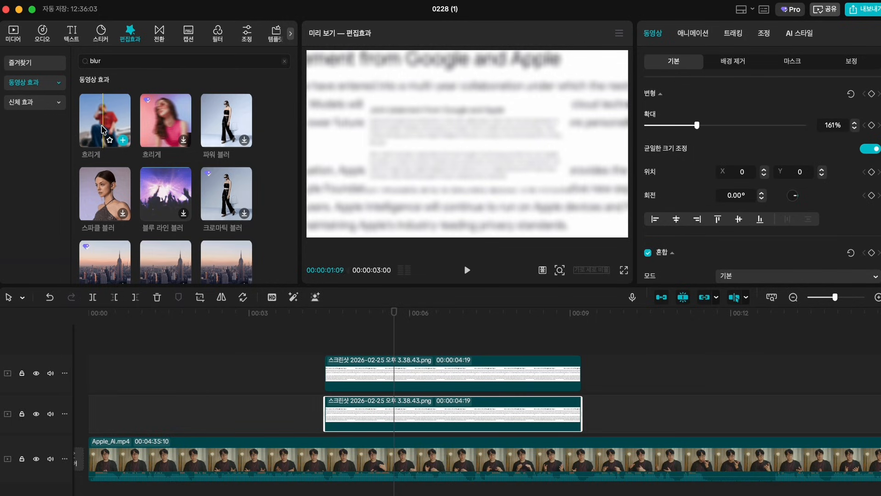
Step: Try the 흐리게 blur effect on its own track above both screenshot clips, and delete it
click(101, 128)
drag(102, 128, 324, 347)
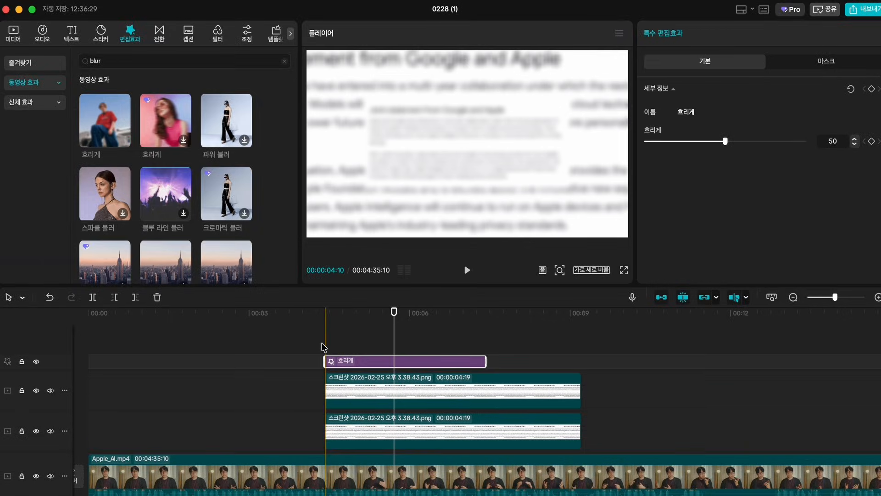
click(344, 346)
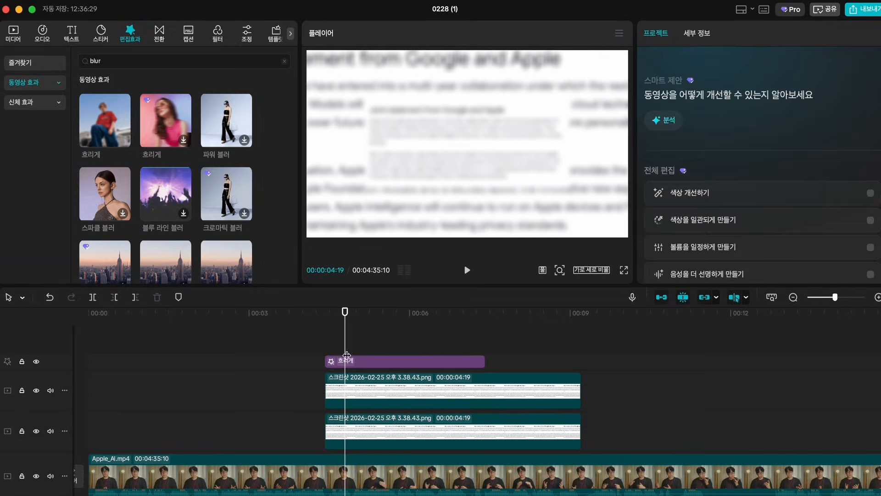
click(361, 361)
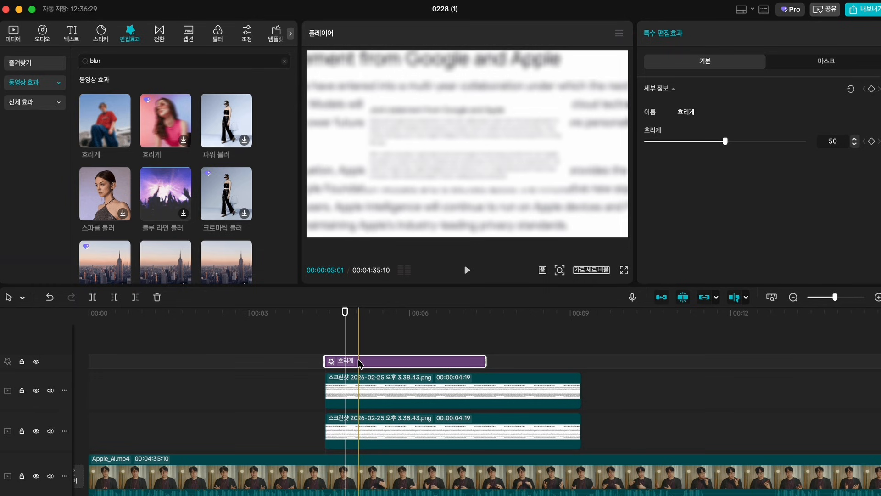
key(Delete)
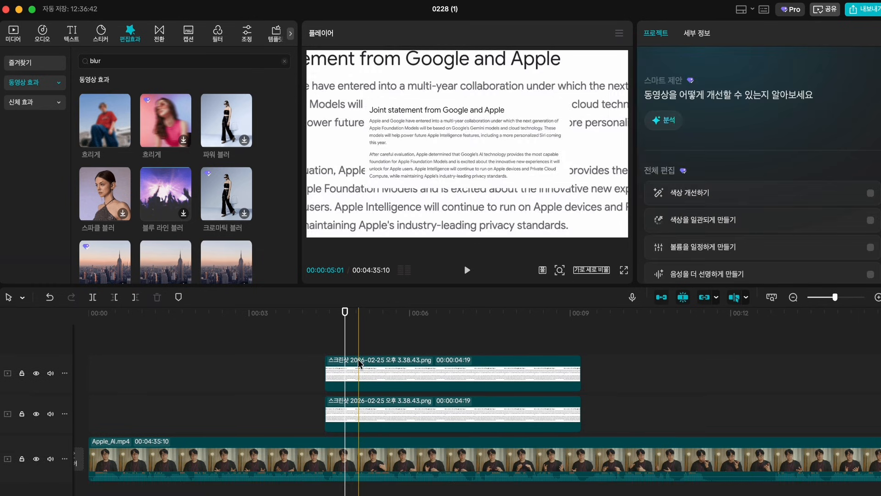
Step: Apply the 흐리게 blur effect directly to the lower screenshot clip and set the upper screenshot clip's scale to 80%
drag(98, 106, 380, 411)
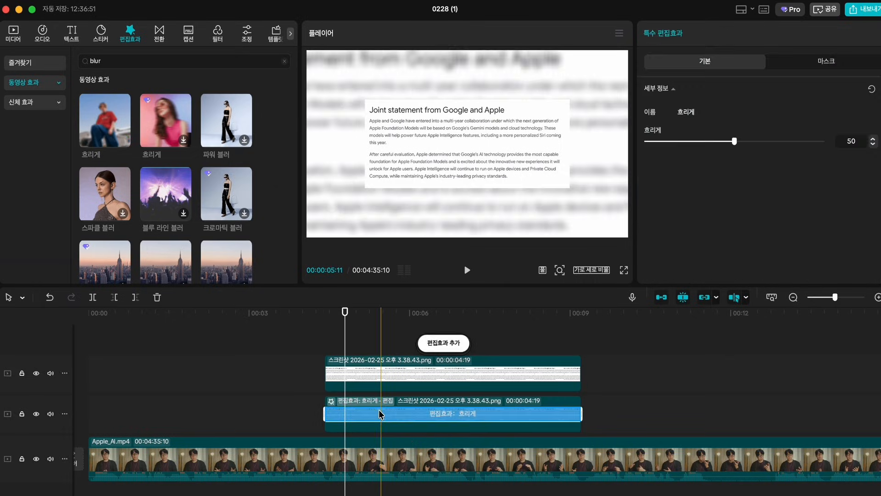
click(348, 361)
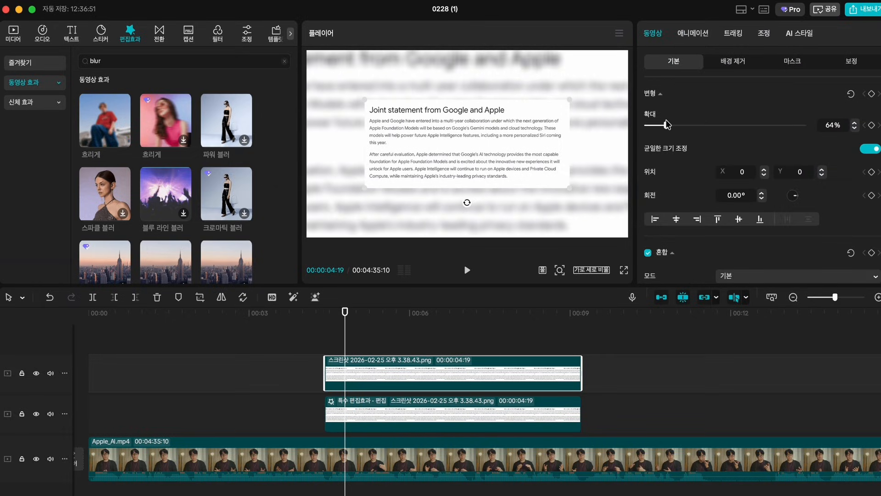
drag(667, 125, 672, 128)
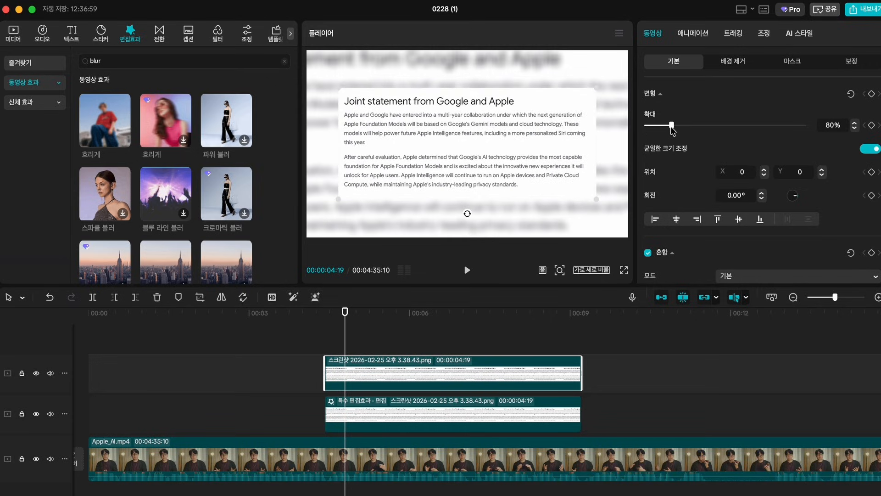
Step: Preview the sequence with the blurred lower screenshot clip hidden, and make that clip visible again
click(397, 416)
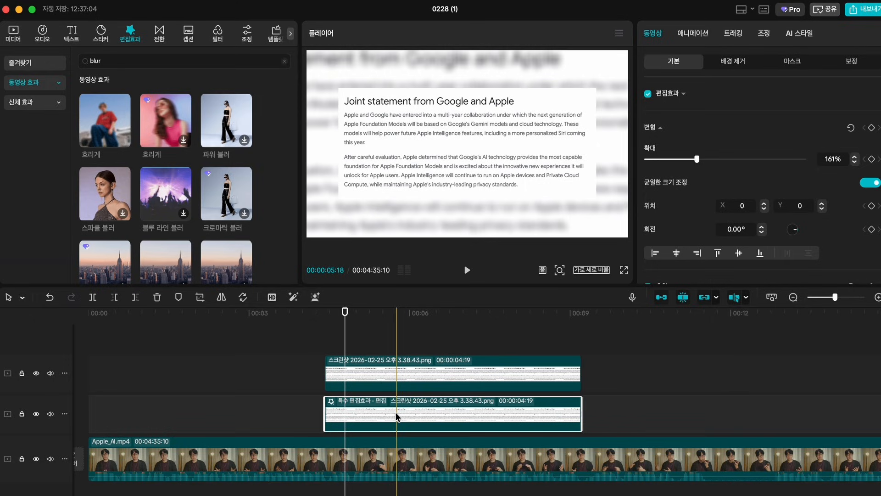
click(393, 409)
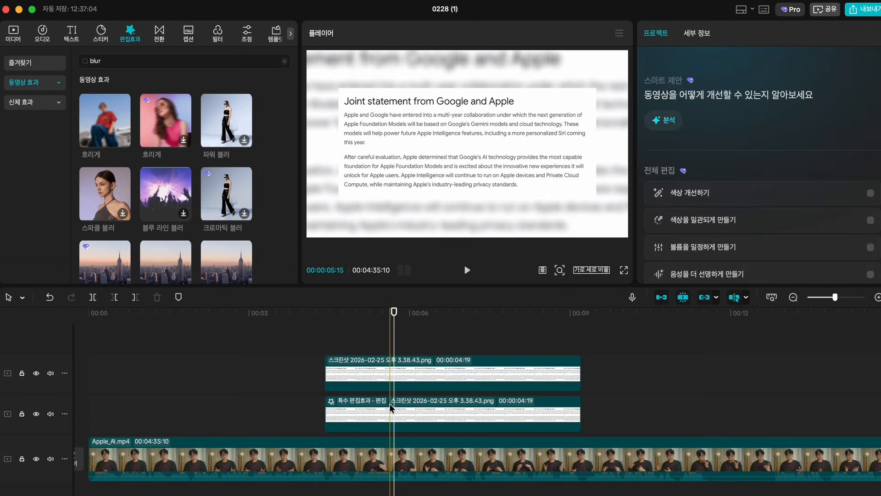
click(390, 403)
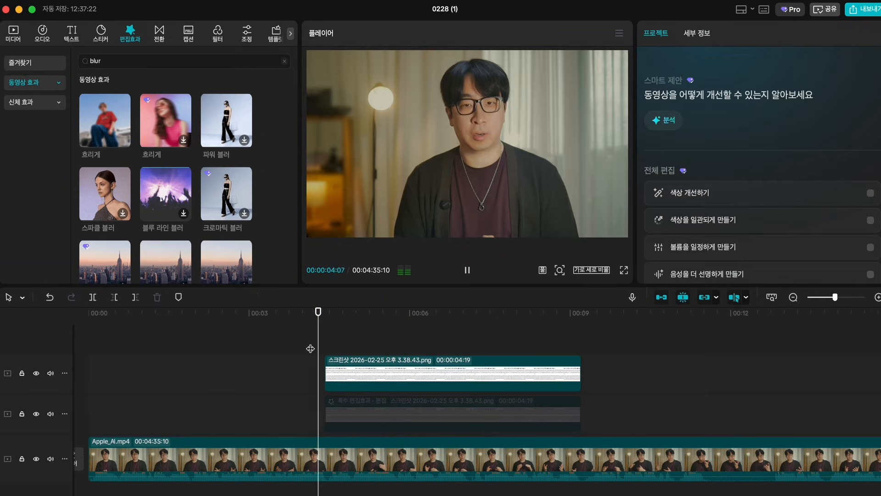
key(space)
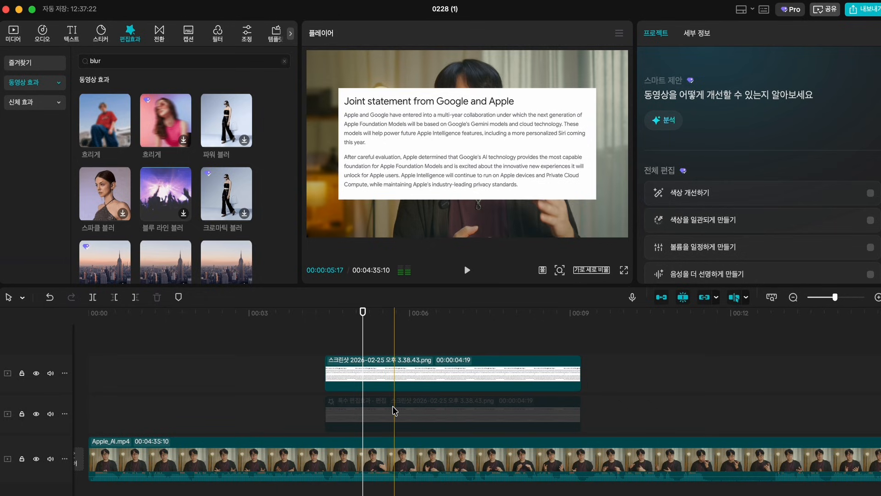
click(364, 404)
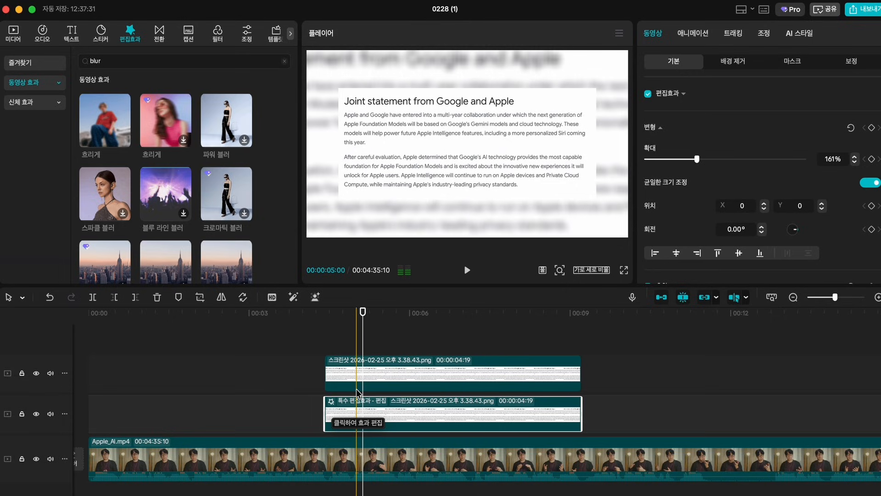
Step: Play the sequence from 00:00:04:02 to review the screenshot over its blurred background
click(307, 360)
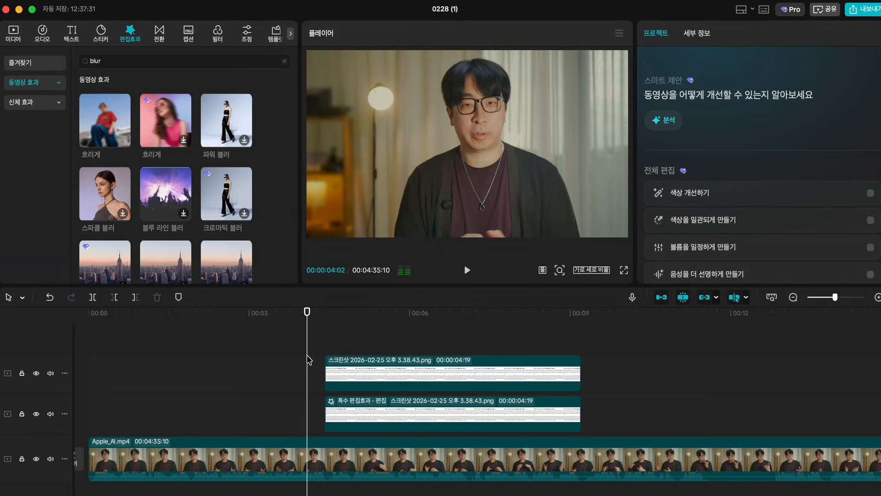
key(space)
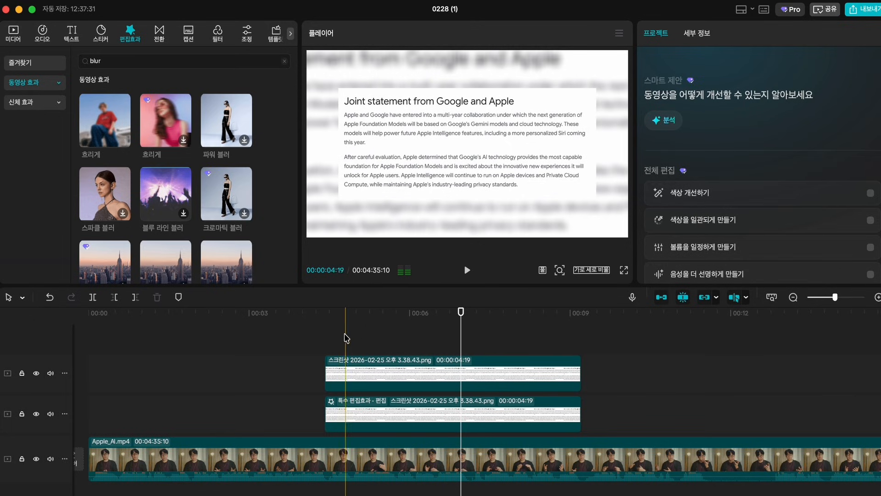
click(344, 347)
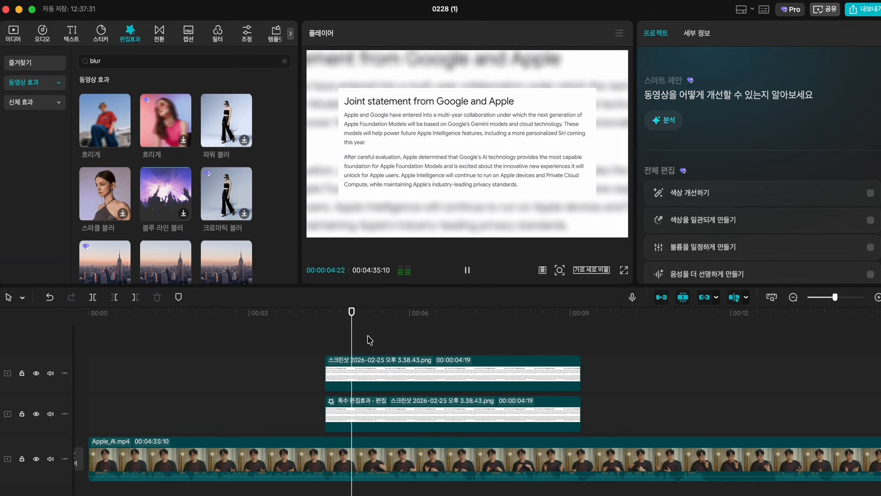
Step: Split the upper and lower screenshot clips at 00:00:05:18
click(395, 365)
key(super+b)
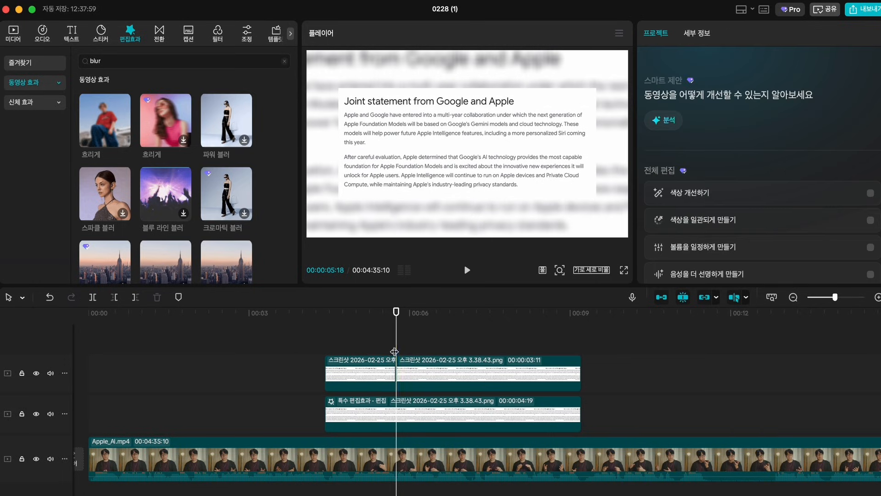
click(397, 411)
key(super+b)
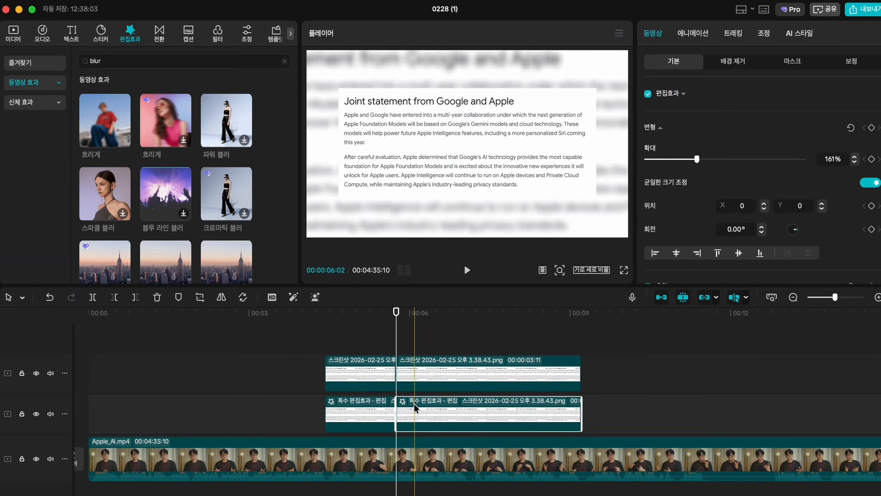
Step: Select the stacked screenshot segments after and before the cut in turn to compare the two pairs
click(414, 415)
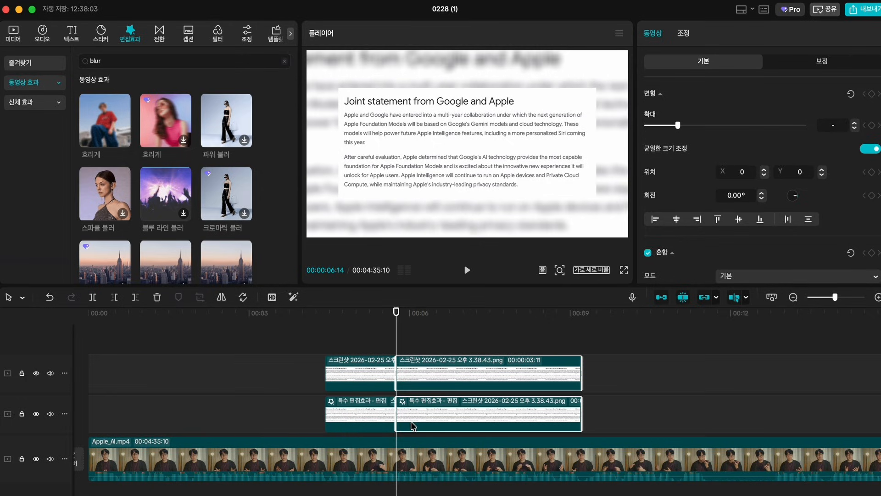
click(358, 412)
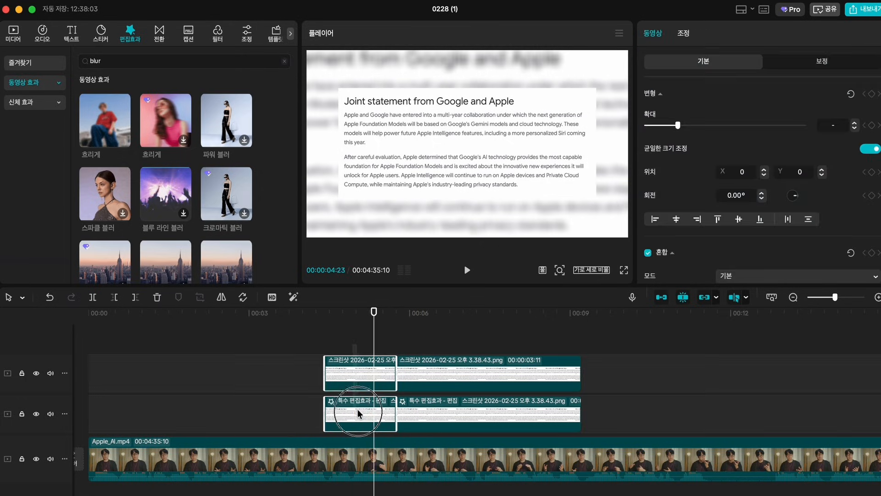
click(448, 367)
super+click(424, 406)
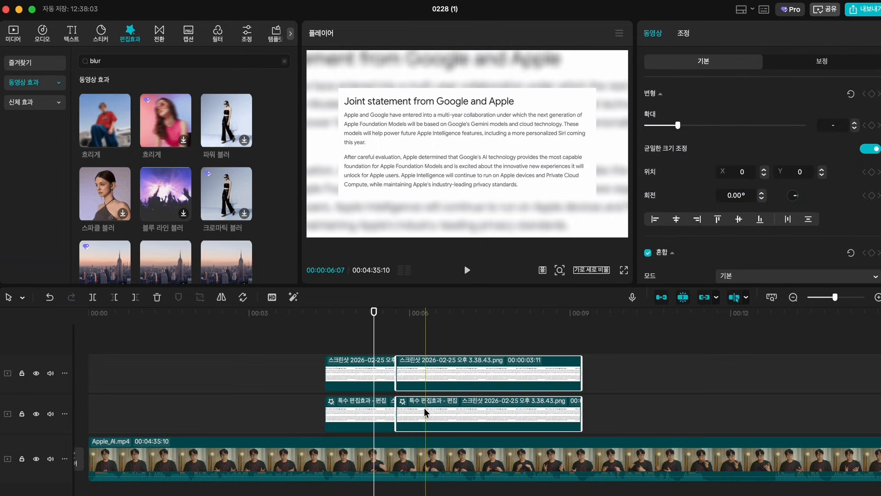
click(397, 342)
Step: Set the exposure (노출) of the upper screenshot segment after the cut to -50
click(441, 364)
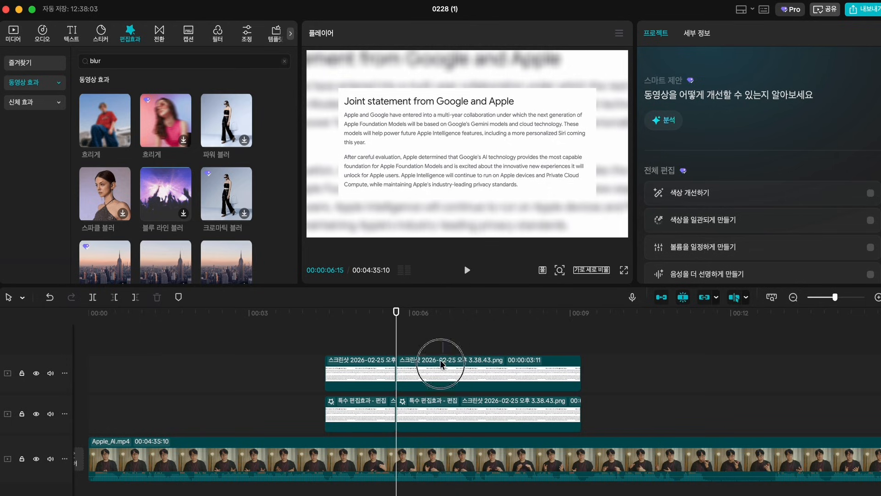
click(393, 344)
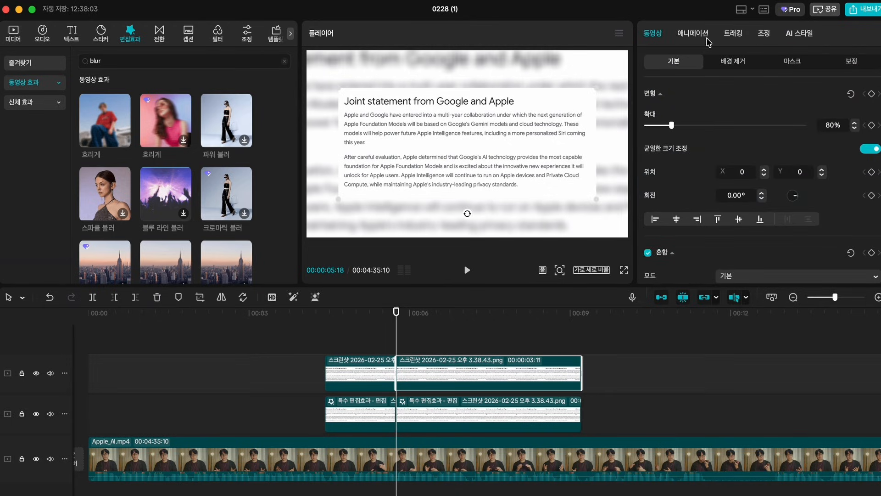
click(702, 39)
click(734, 38)
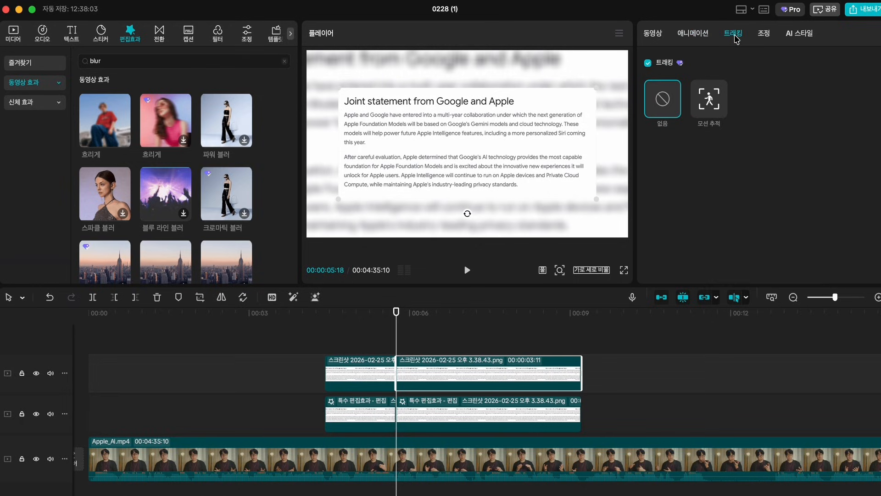
click(764, 35)
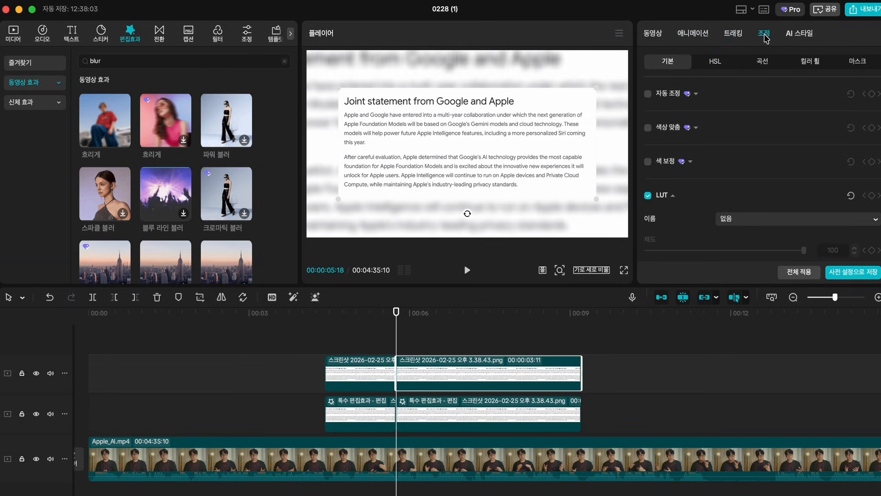
scroll(766, 157, down, 10)
scroll(762, 154, down, 8)
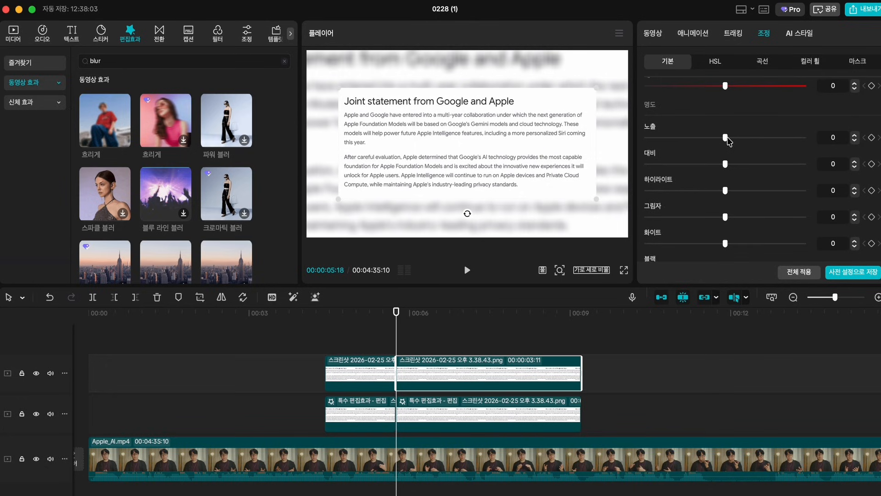
drag(725, 138, 630, 140)
scroll(647, 139, up, 1)
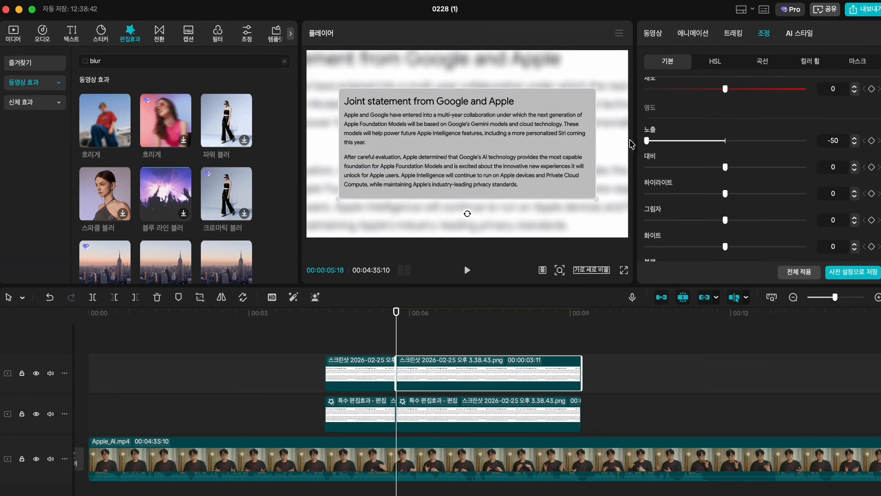
Step: Set the lower blurred segment's exposure (노출) after the cut to -50 and the upper segment's highlights (하이라이트) to -50
click(481, 407)
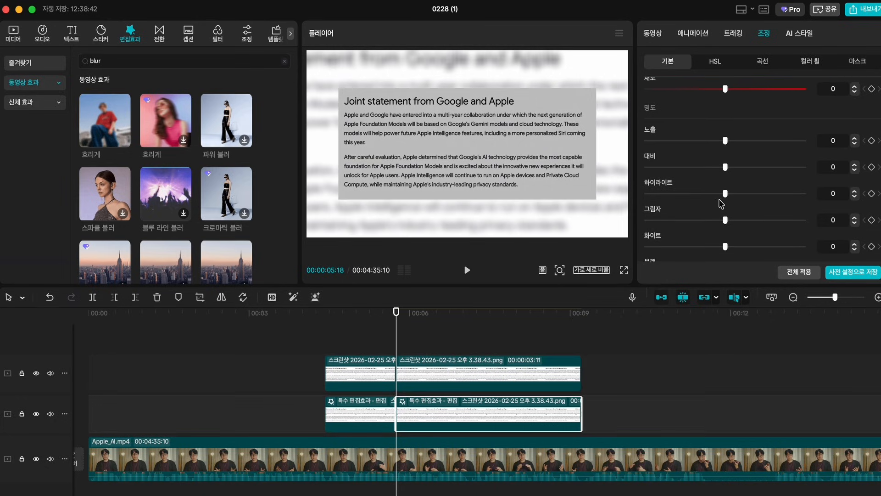
drag(726, 144, 610, 152)
scroll(714, 175, down, 2)
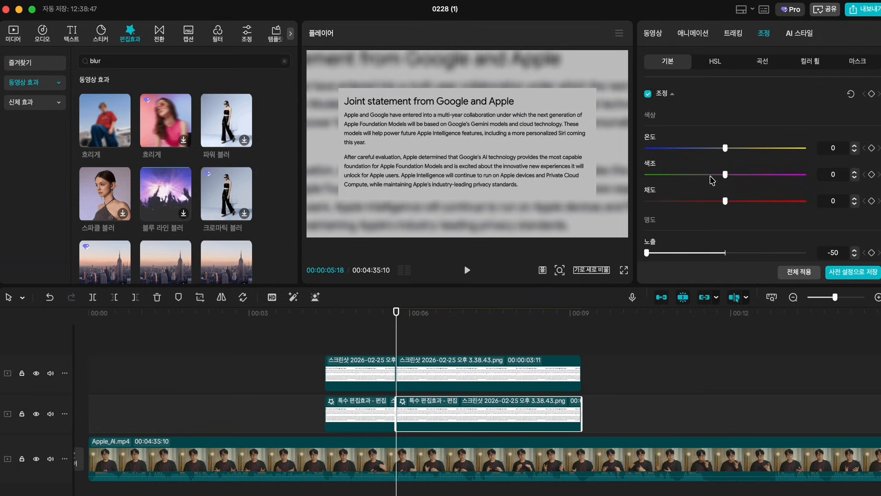
drag(723, 172, 622, 175)
click(514, 363)
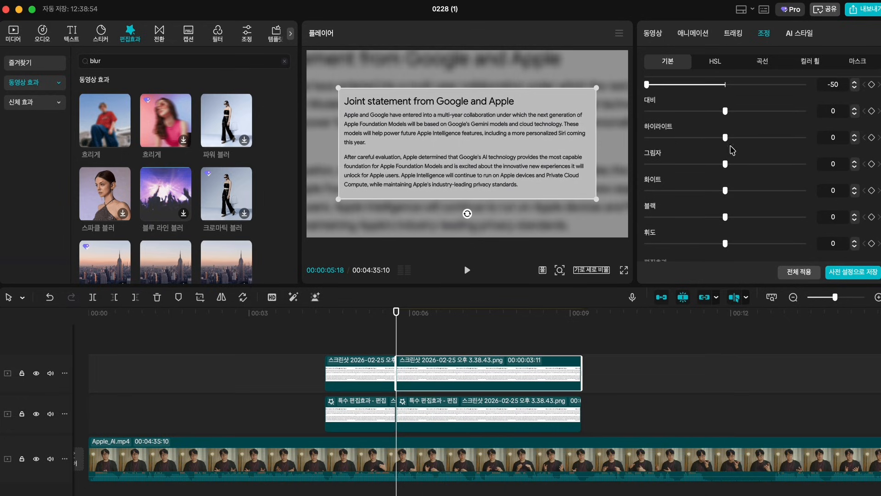
drag(725, 137, 627, 141)
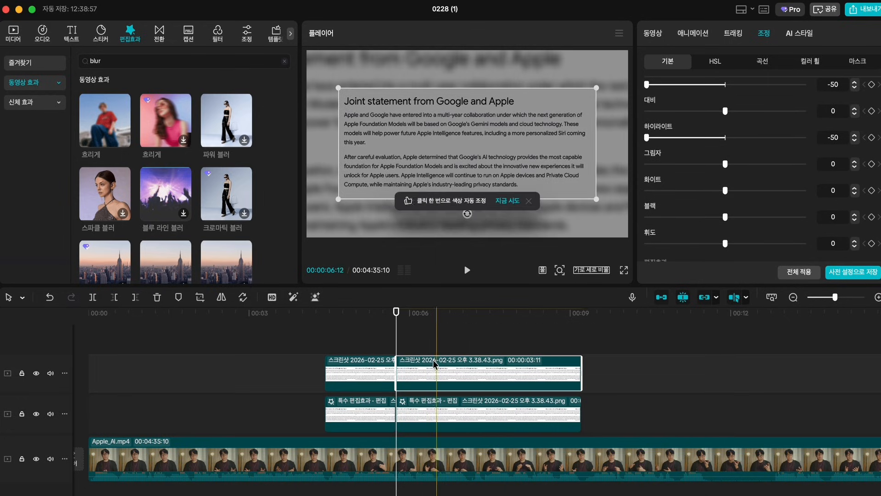
Step: Play across the cut to review the darkened screenshot segments, and return the playhead to the cut at 00:00:05:18
click(426, 345)
click(352, 334)
key(space)
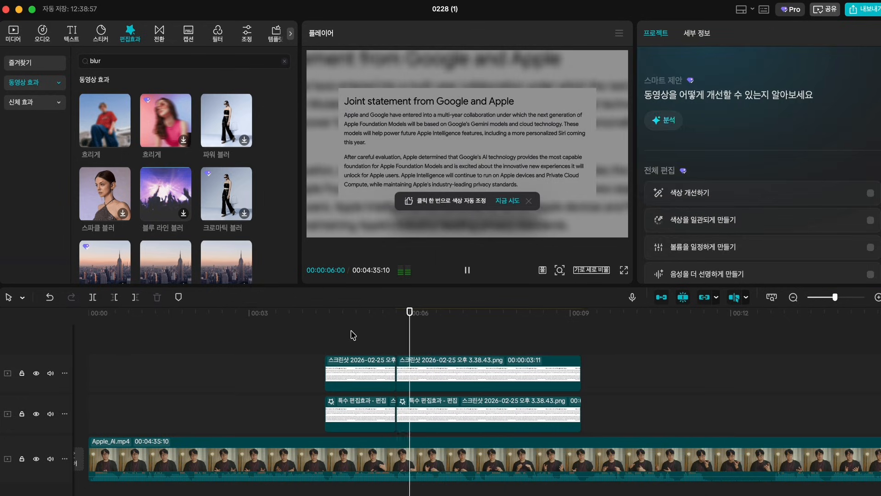
scroll(352, 334, right, 1)
scroll(404, 348, left, 1)
click(401, 347)
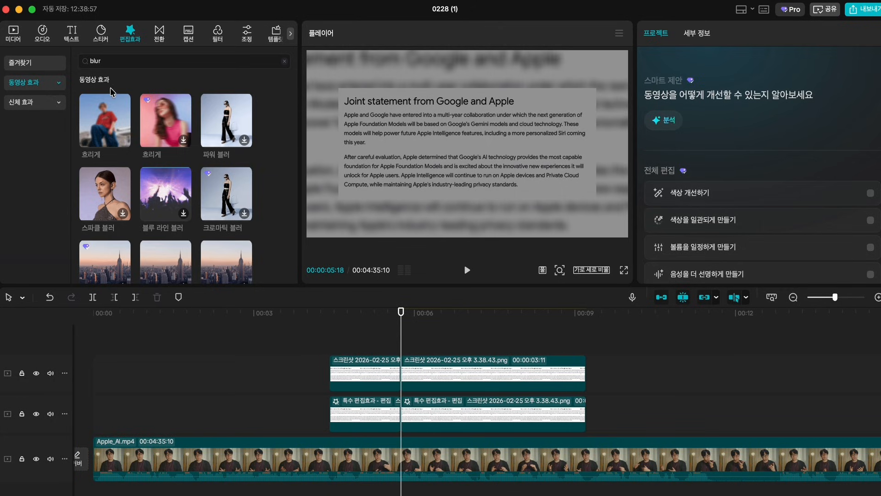
Step: Add a default text (기본 텍스트) clip above the screenshots, spanning from the cut at 00:00:05:18 to the end of the darkened segments
click(71, 34)
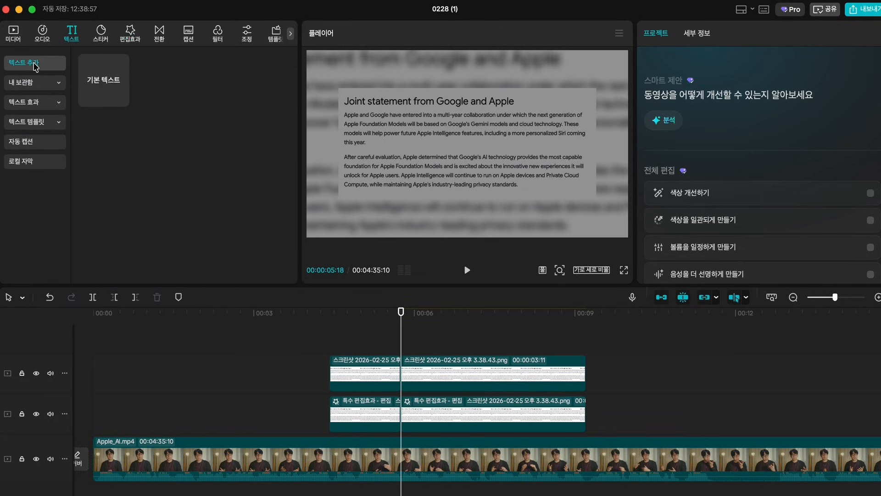
drag(94, 98, 403, 349)
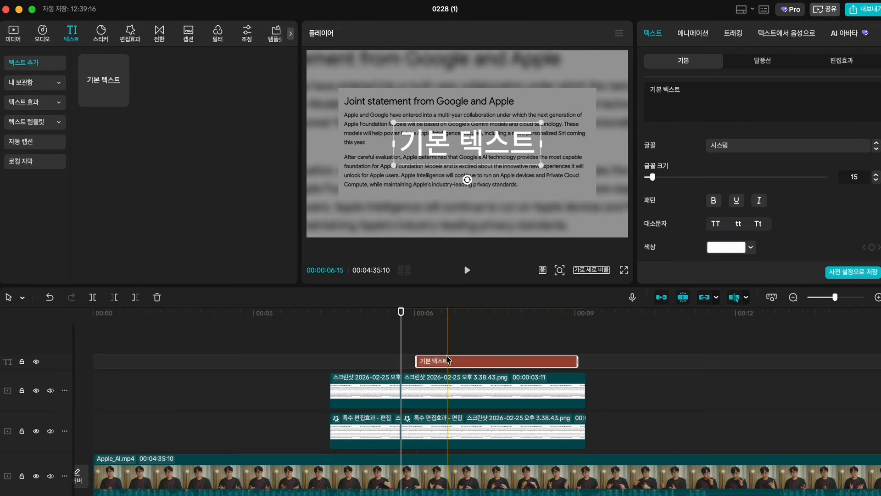
click(435, 362)
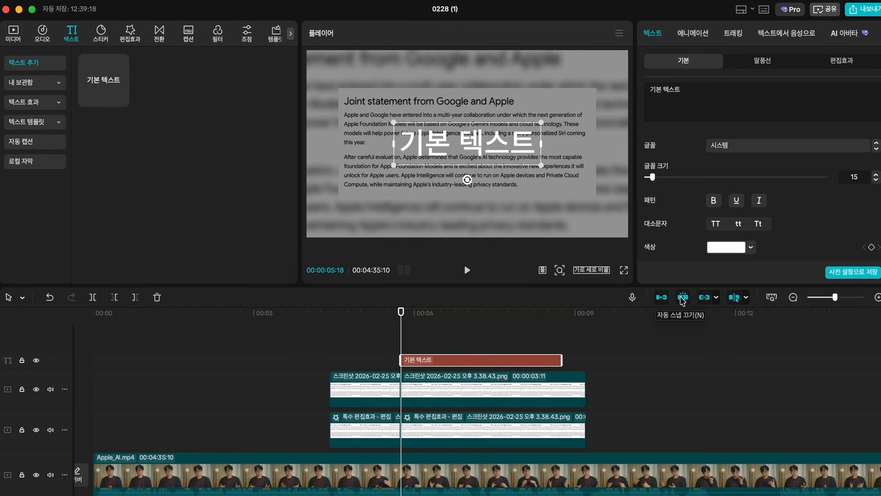
drag(421, 361, 422, 363)
click(434, 361)
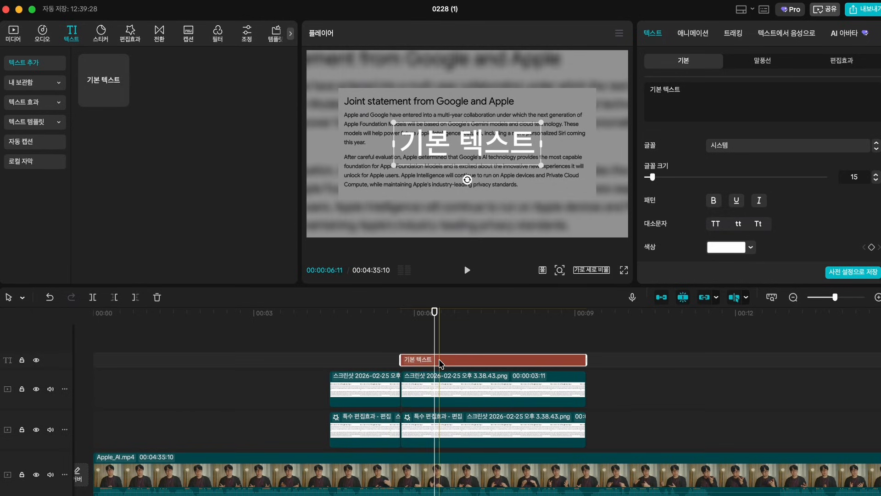
Step: Replace the default text with "수십억 달러 규모의 단연 계약을 체결" in quotation marks and set its font size to 7
click(701, 95)
key(super+a)
key(BackSpace)
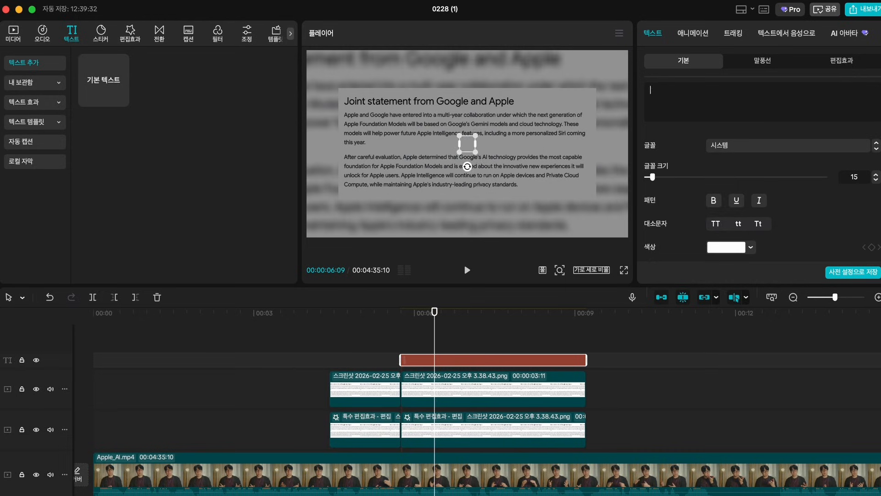
text("수십억 달러 규모의 단연 계약을 체결")
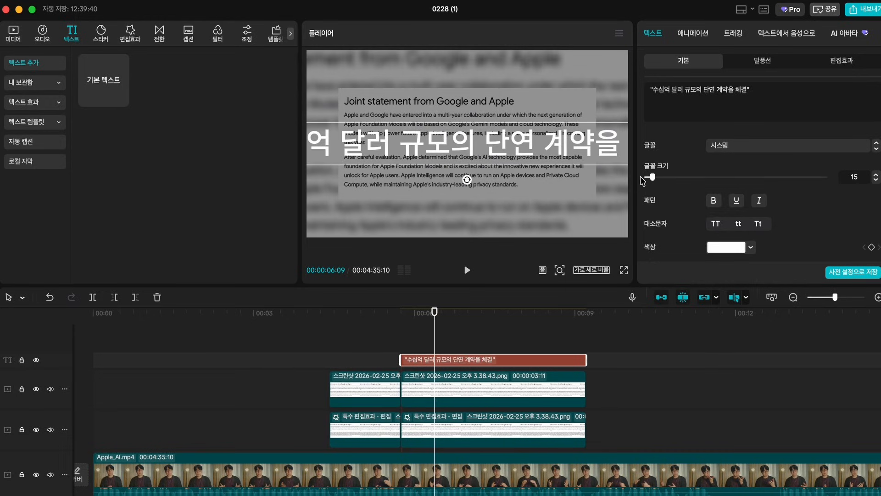
drag(652, 177, 650, 180)
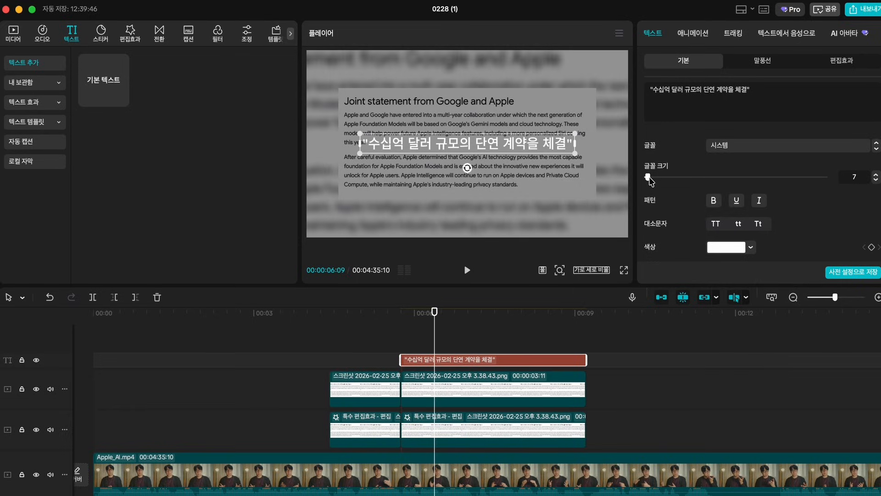
Step: Play the sequence from before the cut to review the text over the darkened screenshot
click(314, 333)
key(space)
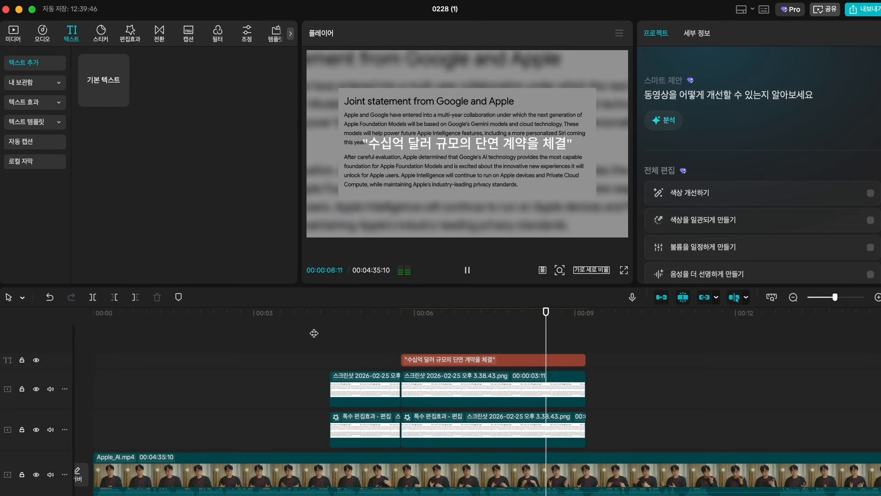
key(space)
click(363, 350)
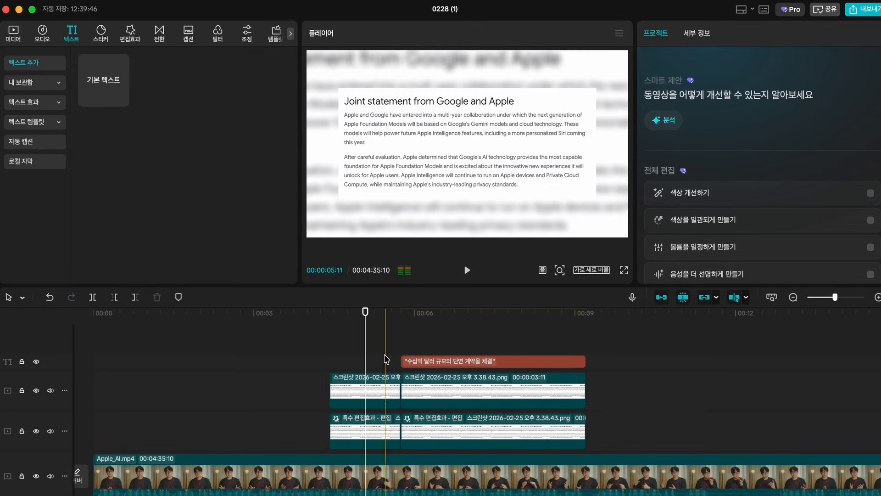
drag(430, 360, 361, 367)
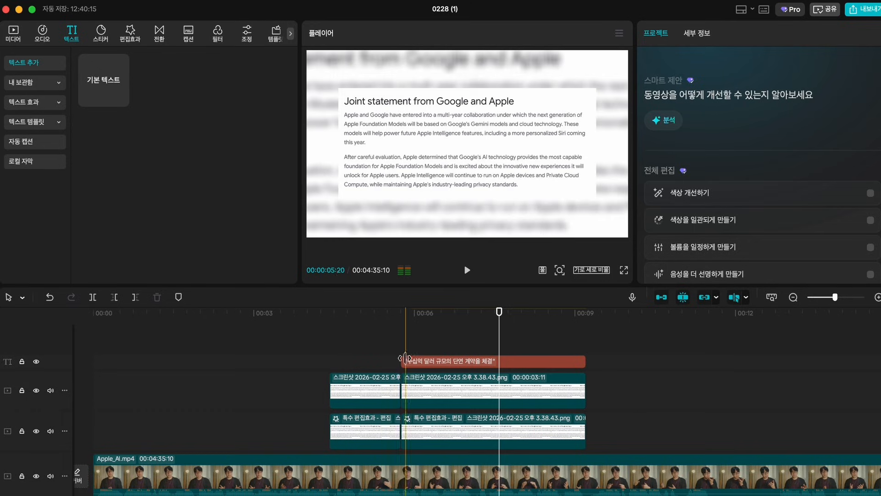
Step: Apply the 커서 타이핑 (cursor typing) in-animation to the text clip
click(420, 360)
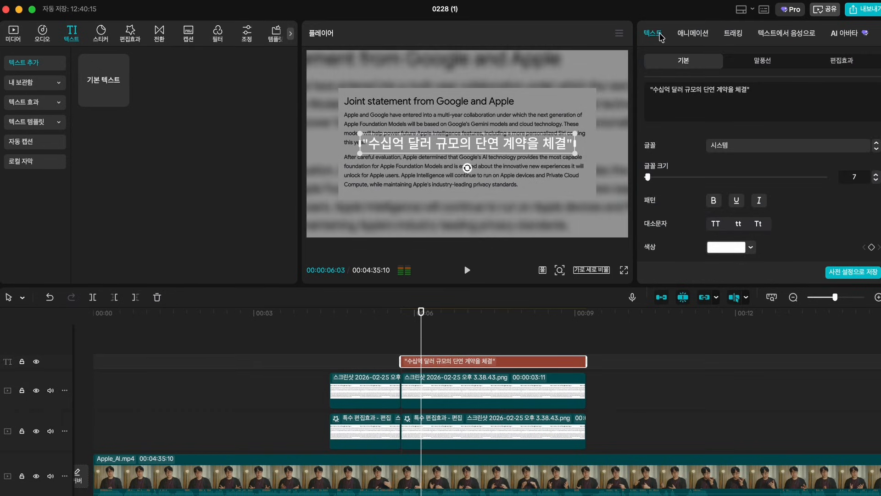
click(700, 37)
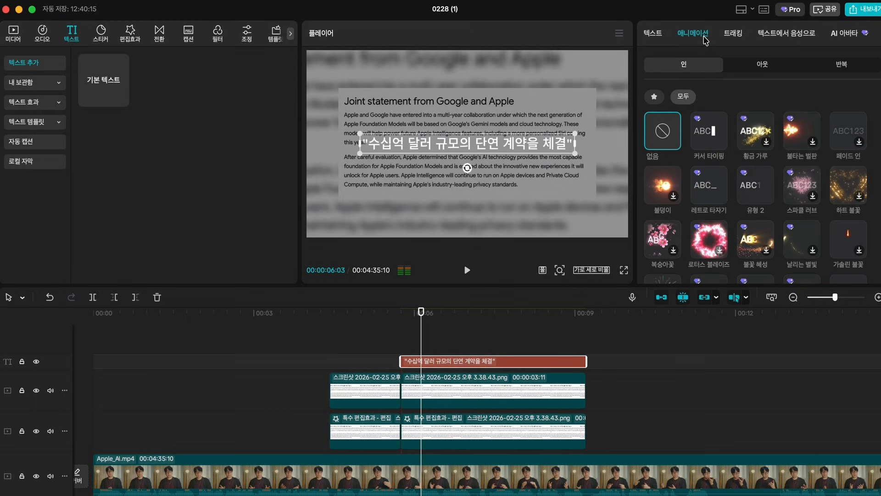
click(766, 65)
click(693, 69)
click(706, 138)
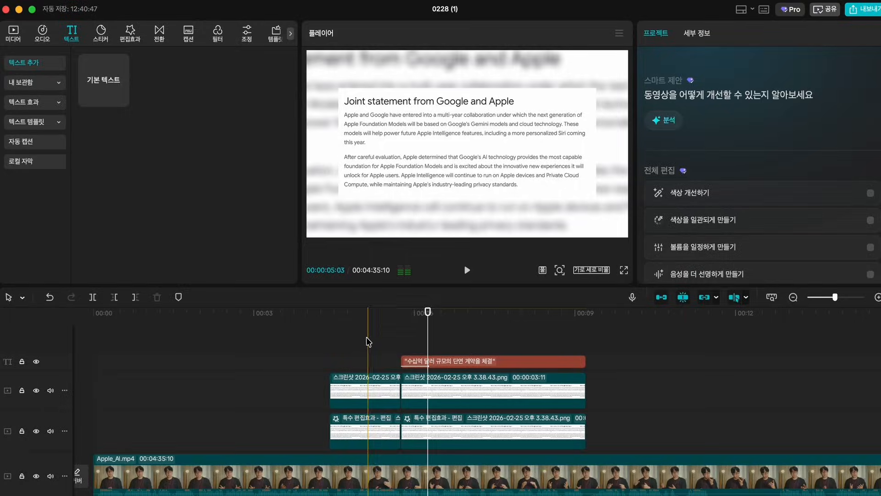
Step: Play the sequence from about 00:00:05:03 to review the cursor typing animation on the text
click(366, 338)
key(space)
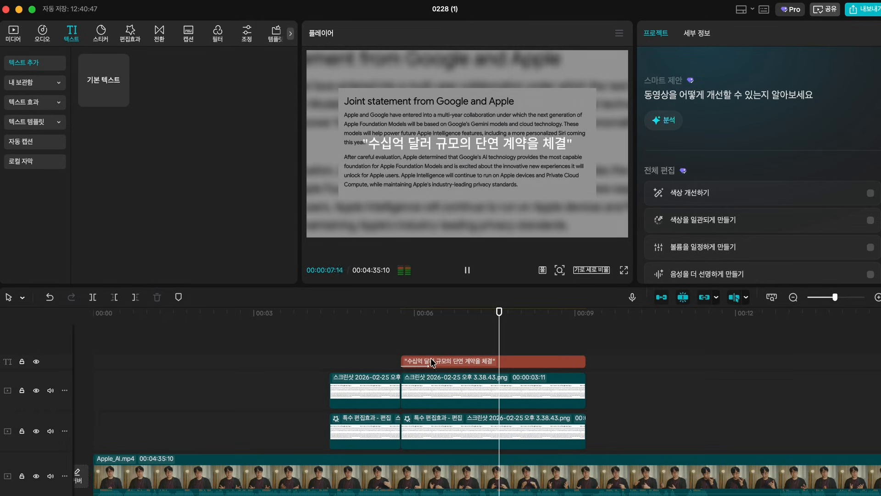
key(space)
key(space)
Step: Change the text clip's in-animation to 황금 가루 (golden powder)
click(419, 360)
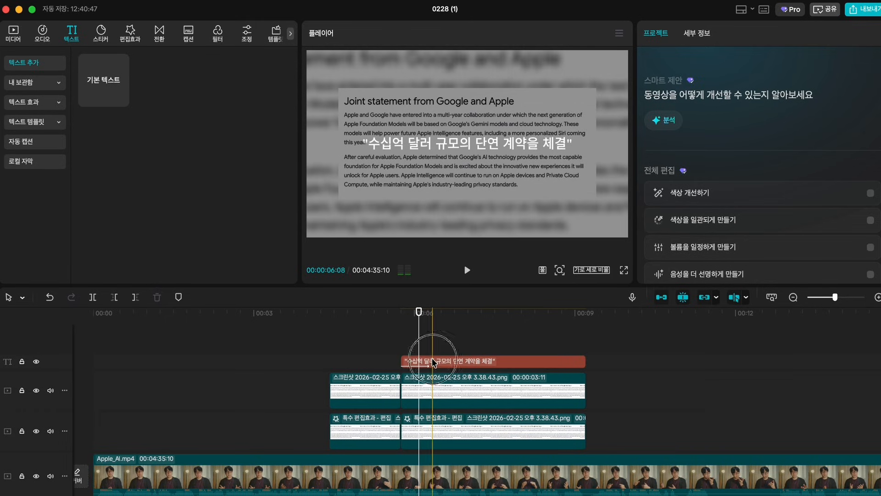
click(696, 40)
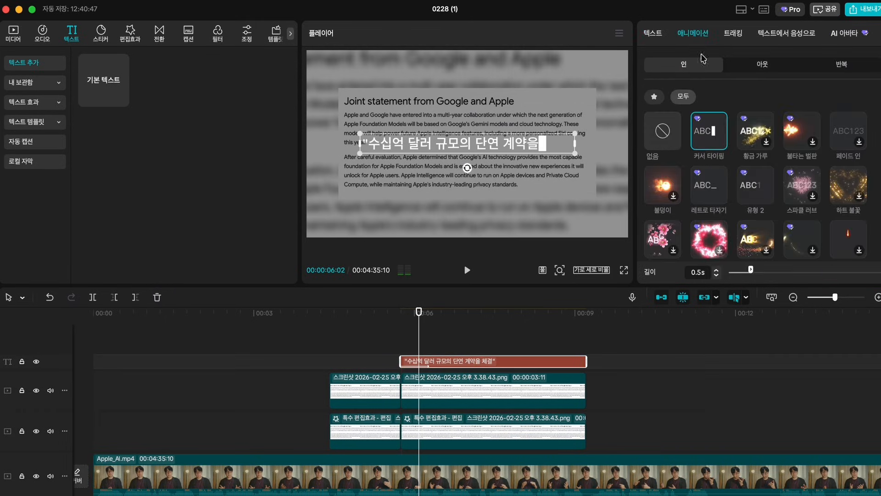
click(758, 136)
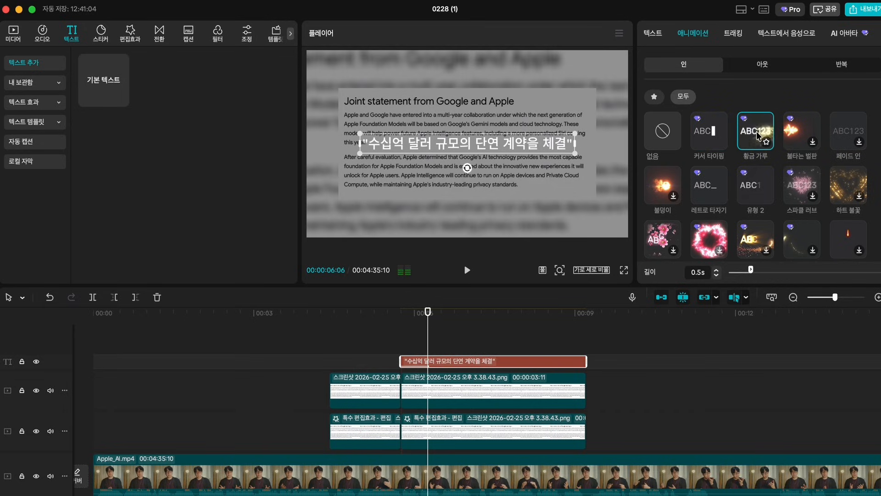
Step: Play from before the text clip to review its golden powder animation
click(378, 329)
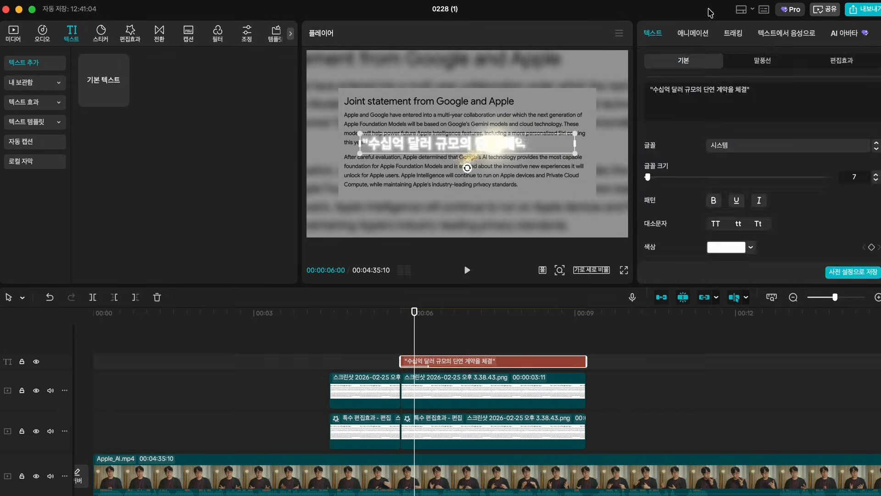
click(698, 35)
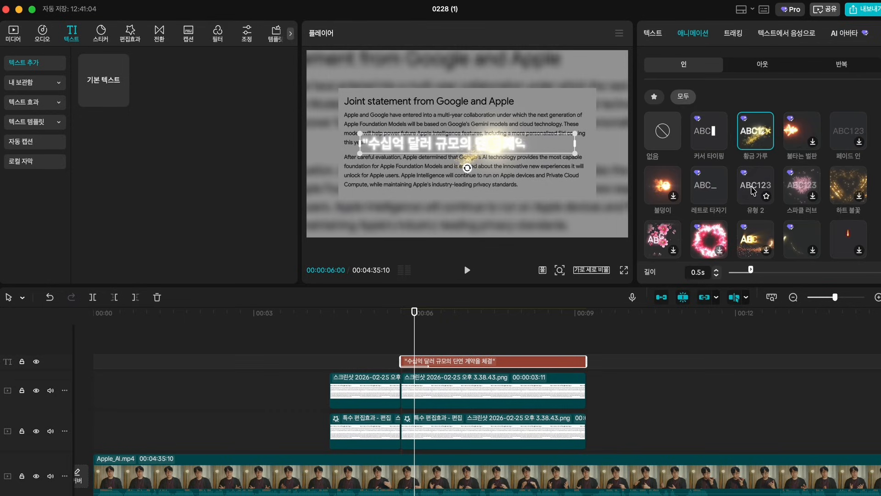
click(371, 352)
key(space)
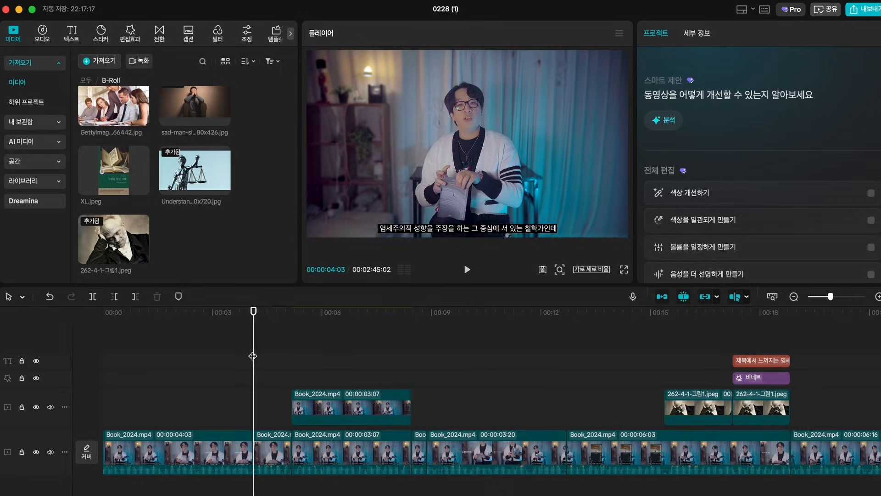
Step: Play the Book_2024.mp4 sequence from 00:00:27:17 and select the sad-man-sitting image overlay to inspect it
scroll(247, 356, down, 5)
scroll(250, 358, right, 15)
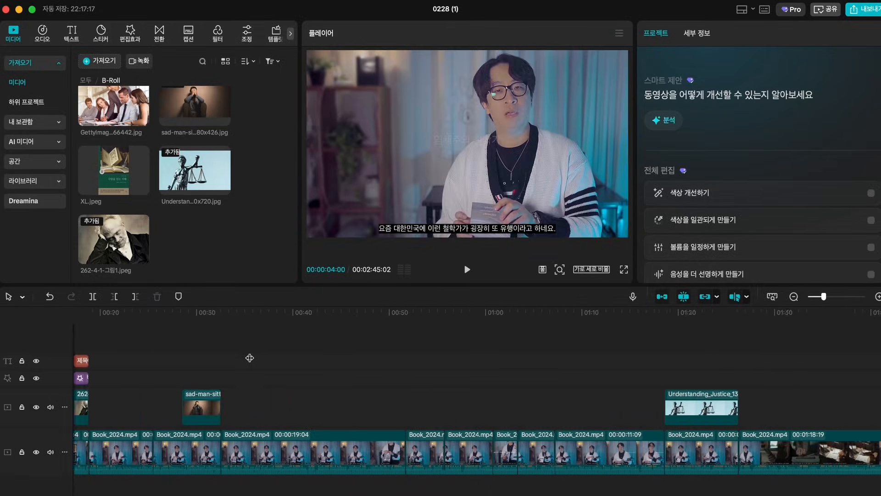
scroll(249, 358, left, 15)
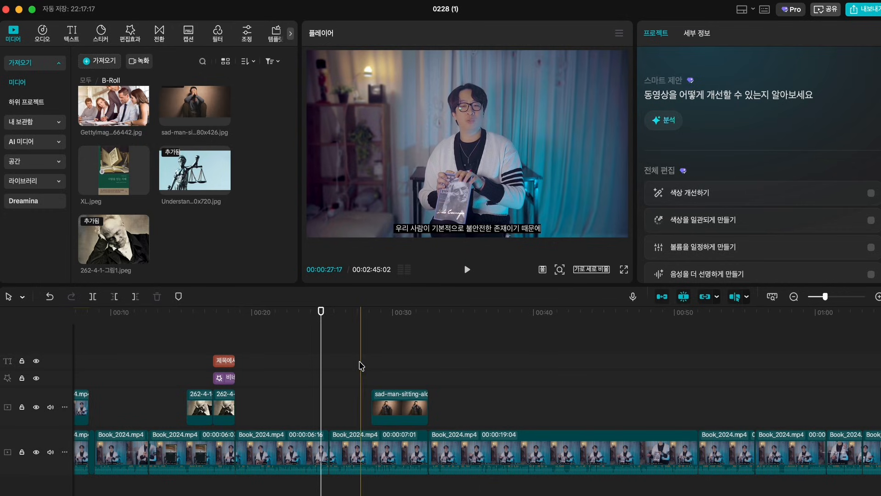
click(360, 368)
key(space)
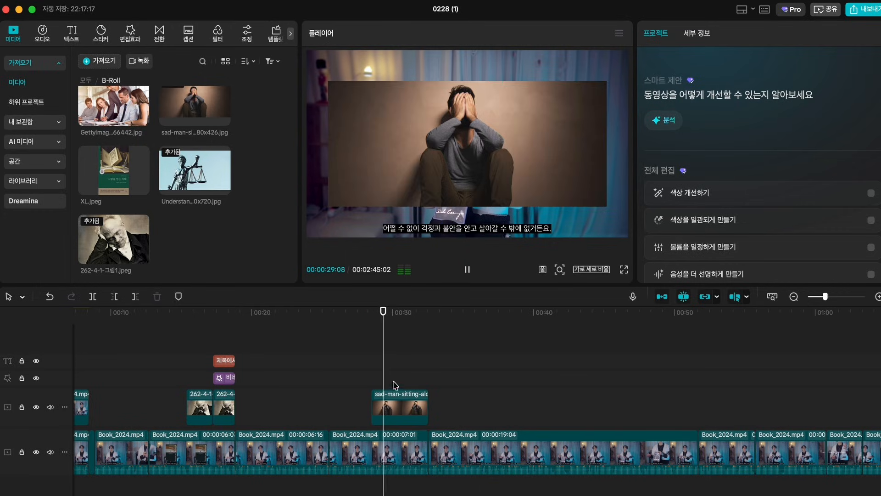
click(404, 395)
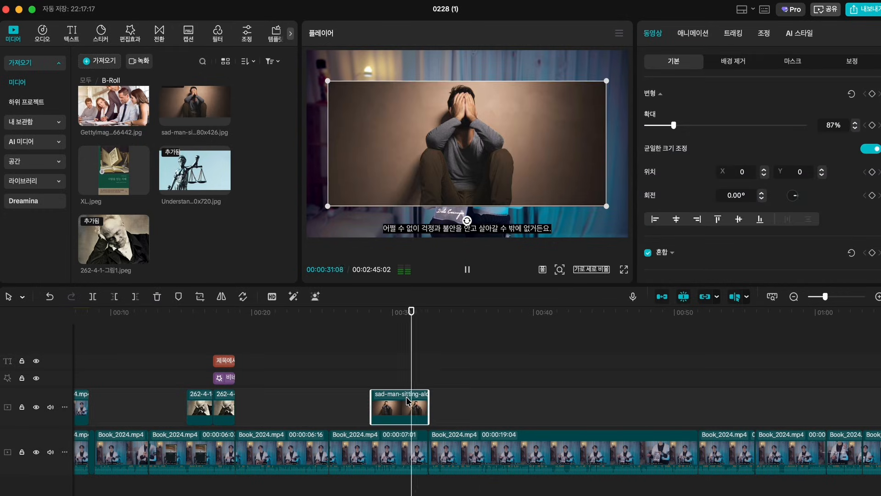
Step: Enlarge the sad-man-sitting-alone image clip to a scale of 103%
click(375, 374)
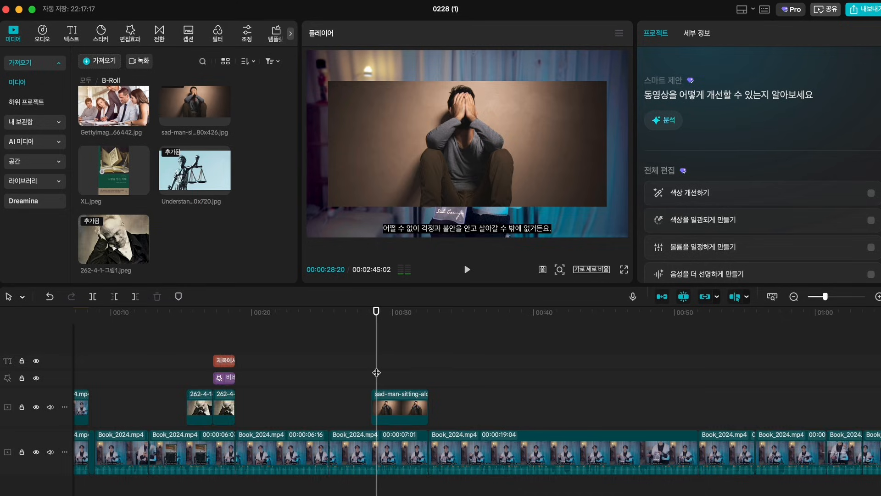
scroll(376, 372, up, 5)
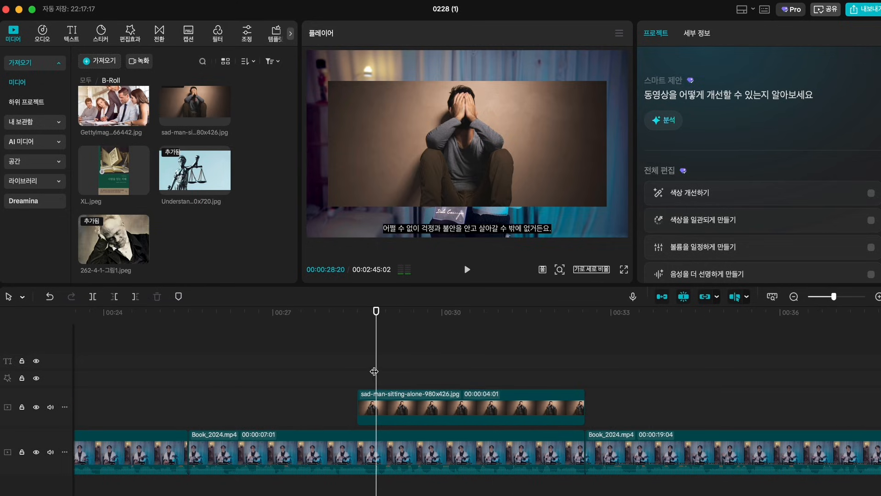
scroll(374, 370, right, 3)
click(407, 406)
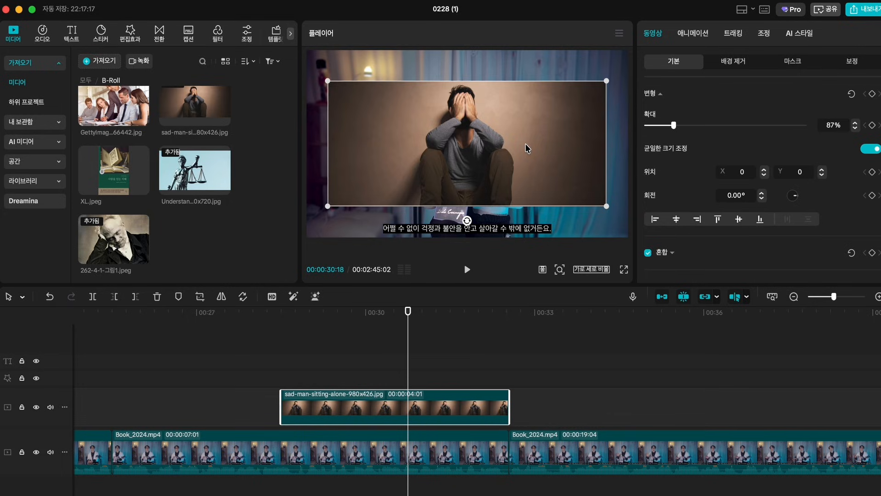
click(673, 126)
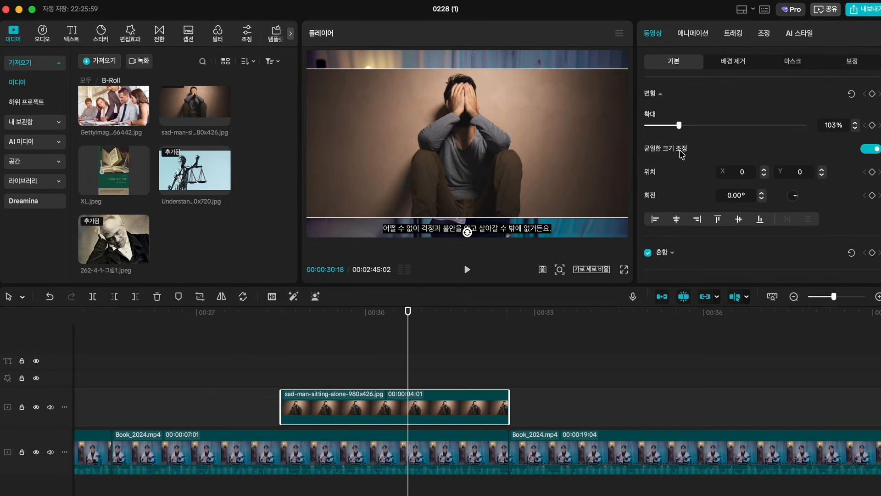
Step: Try to scale the image's height separately from its width with uniform scaling off, and undo it
click(866, 149)
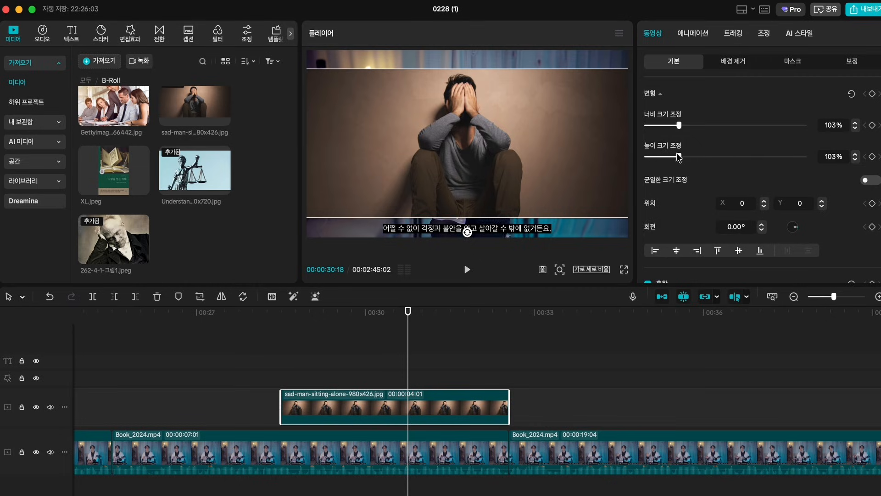
drag(680, 157, 691, 159)
key(super+z)
key(super+z)
Step: Enlarge the image to a scale of 138% so it fills the frame, and play the section back
drag(679, 125, 692, 129)
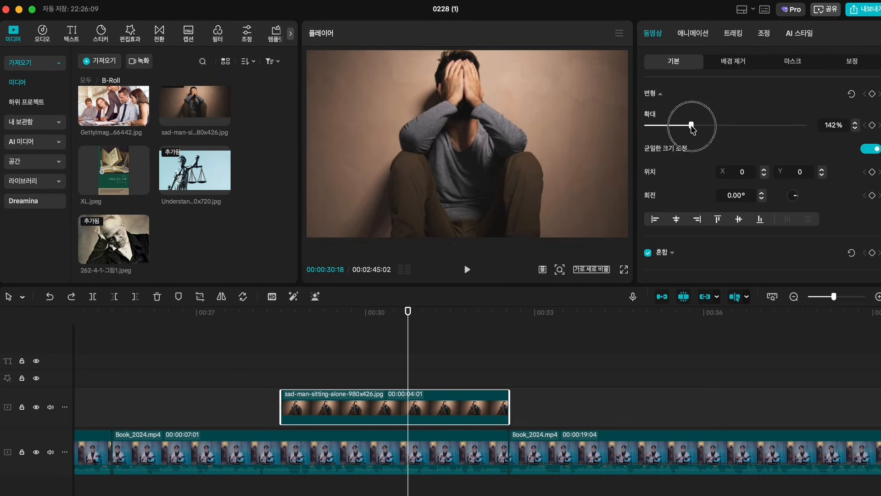
click(235, 381)
key(space)
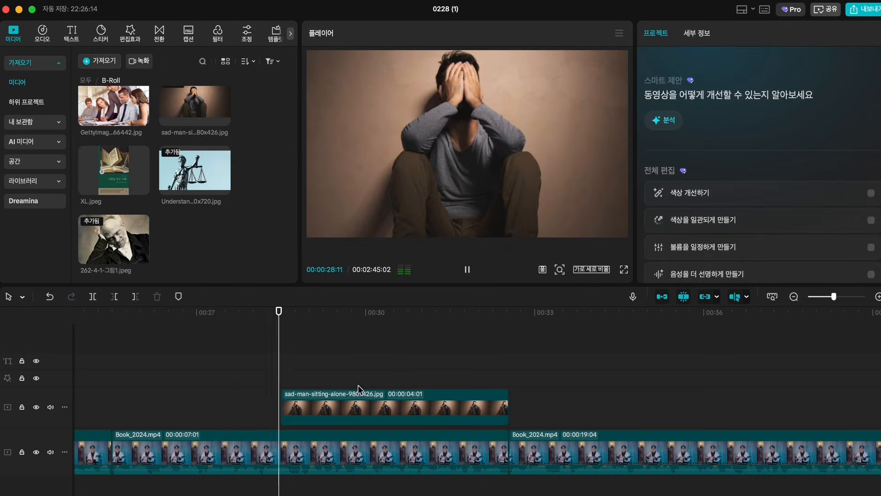
click(370, 395)
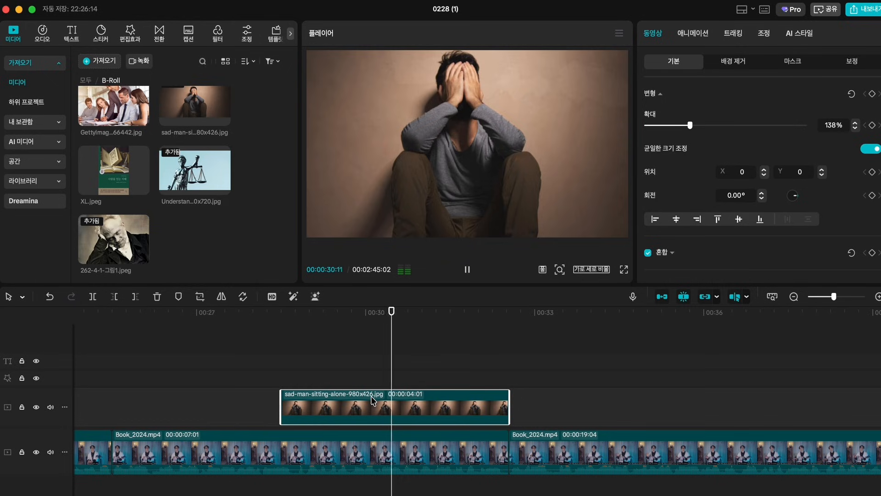
Step: Animate the image's scale with keyframes from 138% at 00:00:28:12 to 255% at 00:00:32:11
click(281, 370)
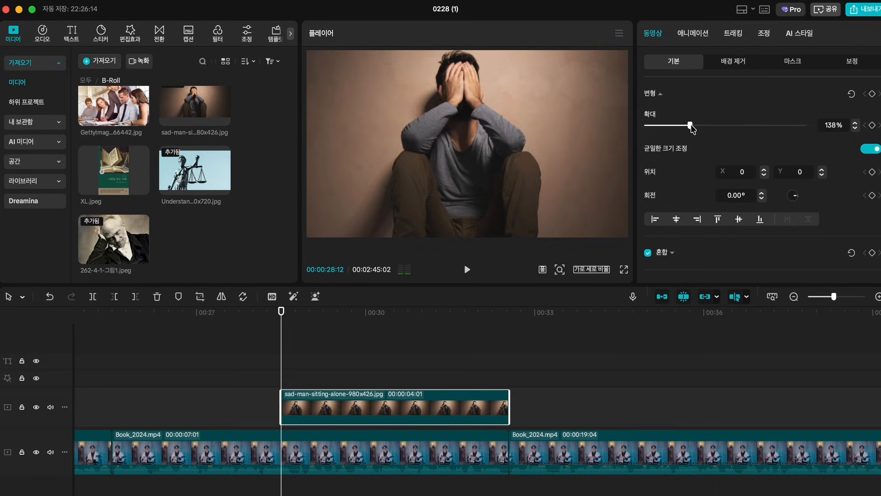
click(871, 127)
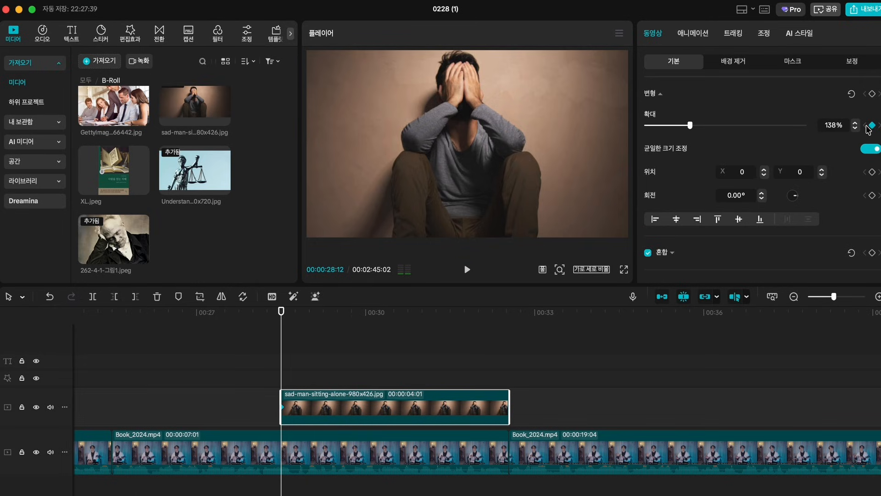
drag(282, 311, 504, 307)
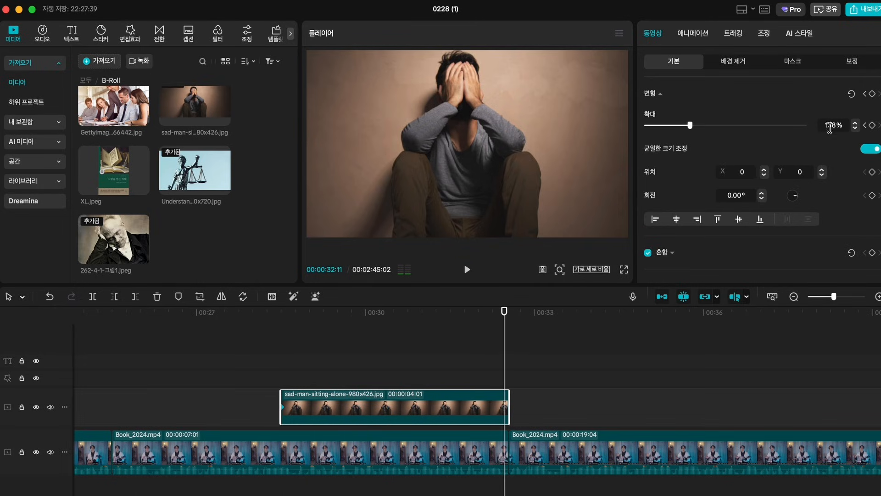
drag(690, 125, 729, 129)
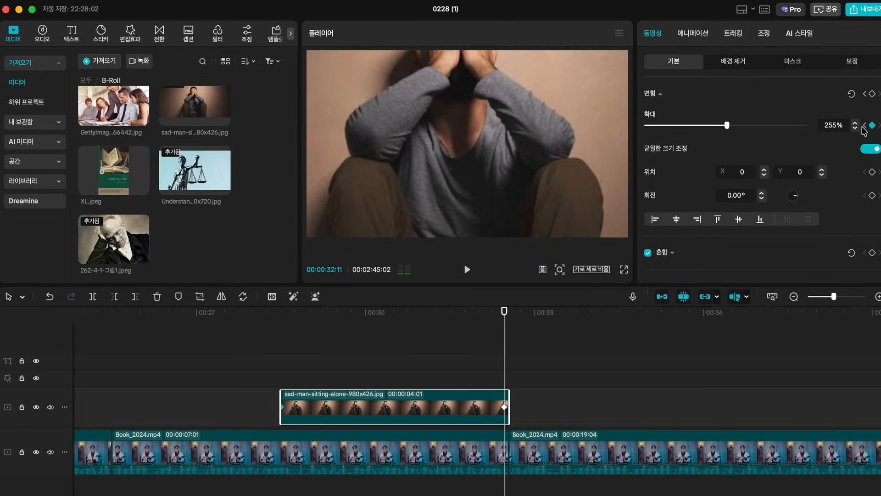
Step: Play the image clip from its first keyframe to review the gradual zoom-in
click(281, 330)
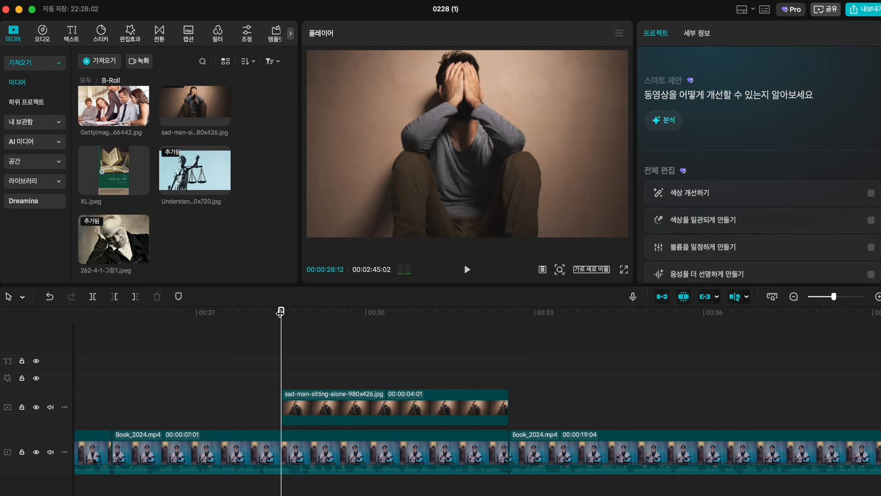
drag(280, 313, 281, 342)
click(284, 398)
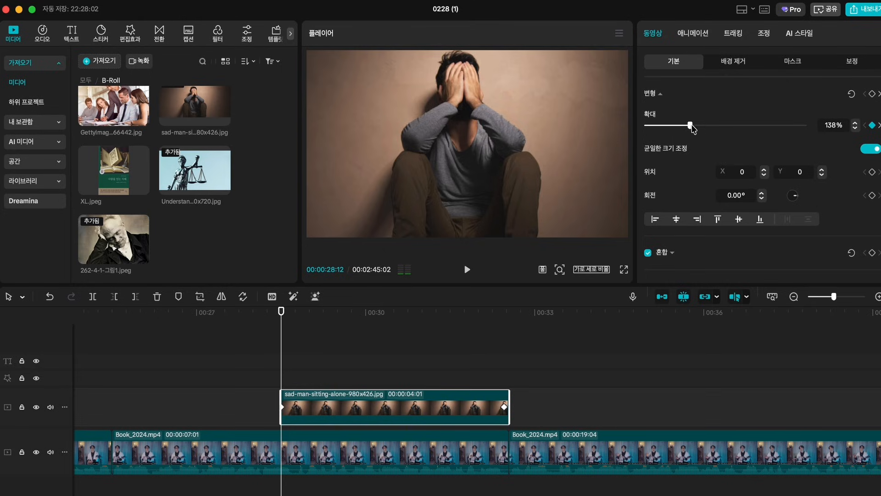
key(space)
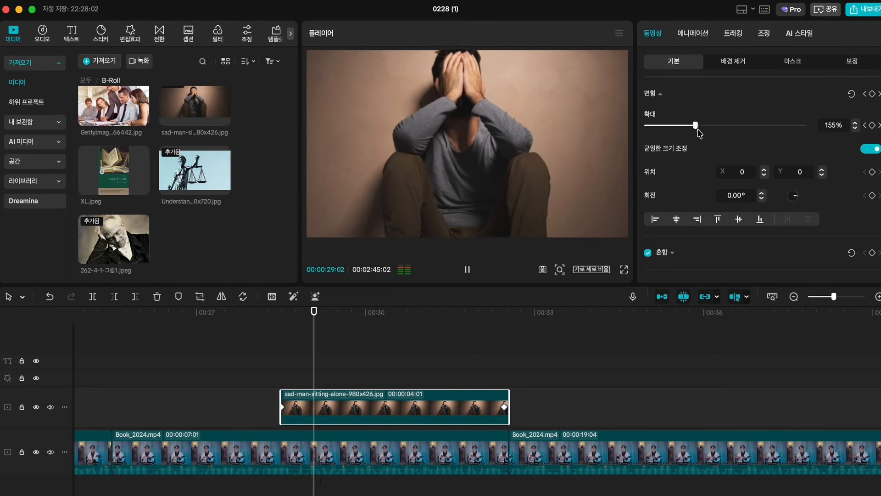
drag(709, 133, 729, 132)
key(space)
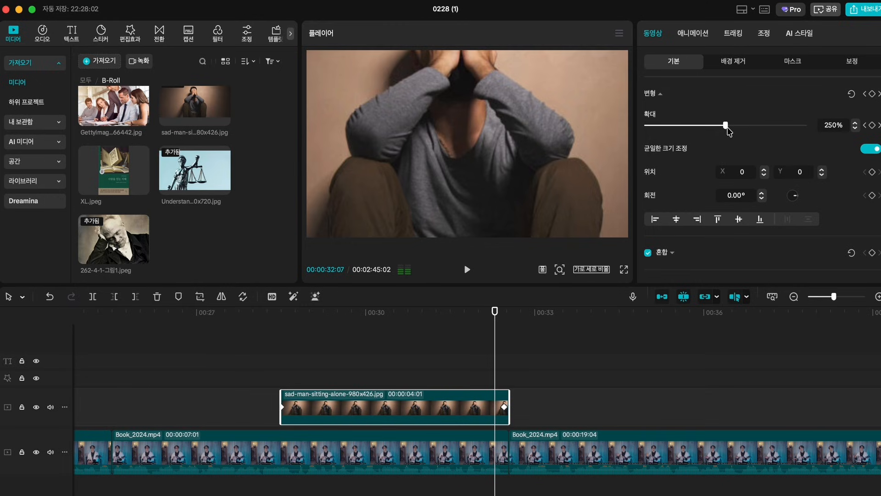
drag(494, 354, 289, 358)
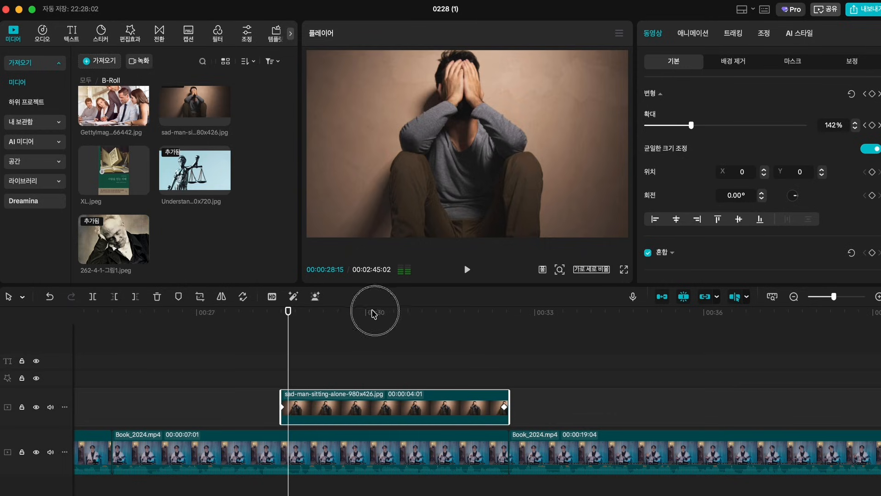
Step: Add scale keyframes of 500% at 00:00:30:16 and 51% at 00:00:29:14 to the image clip
drag(288, 309, 403, 312)
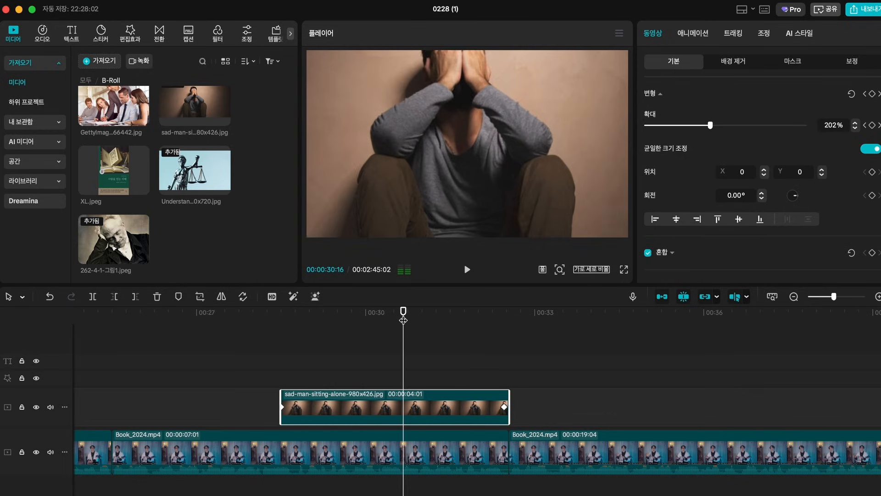
drag(711, 125, 807, 132)
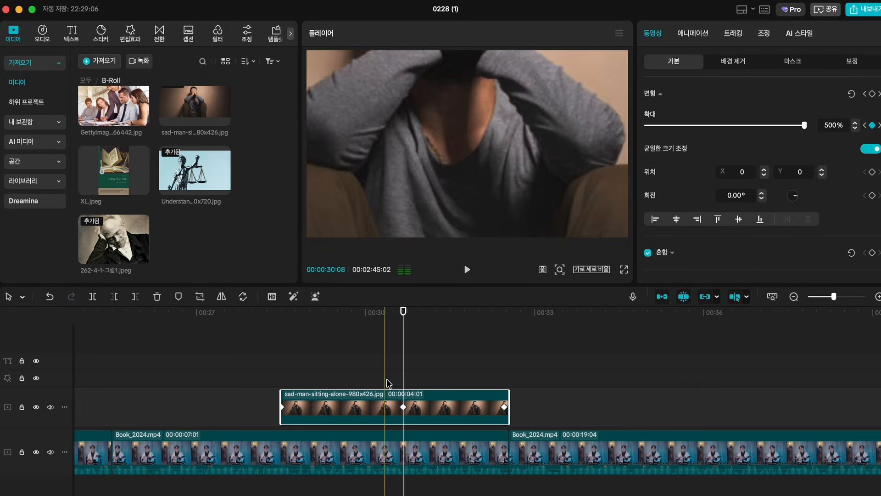
click(502, 388)
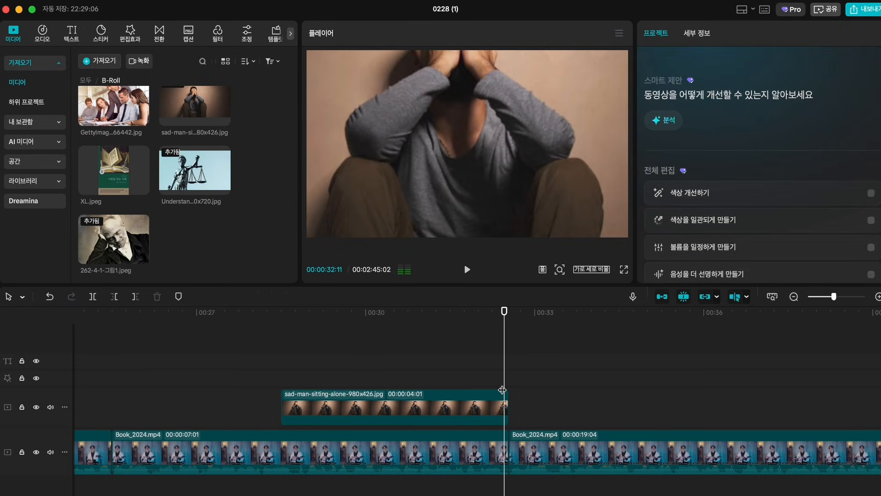
click(343, 407)
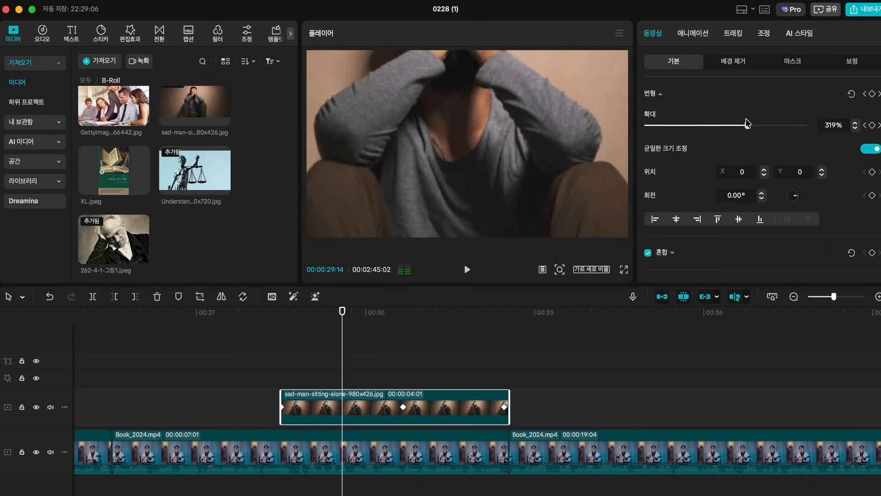
drag(747, 123, 663, 125)
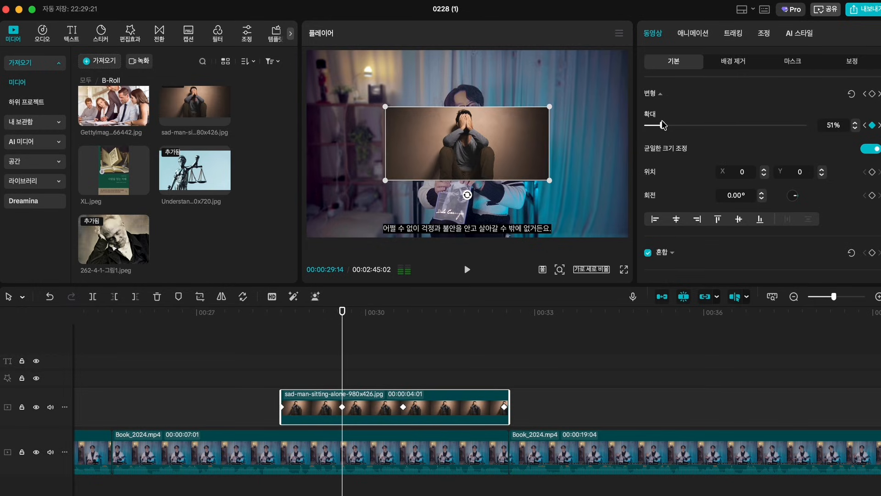
Step: Move the 500% and 255% keyframes so they follow closely behind the 51% keyframe
drag(343, 317, 378, 331)
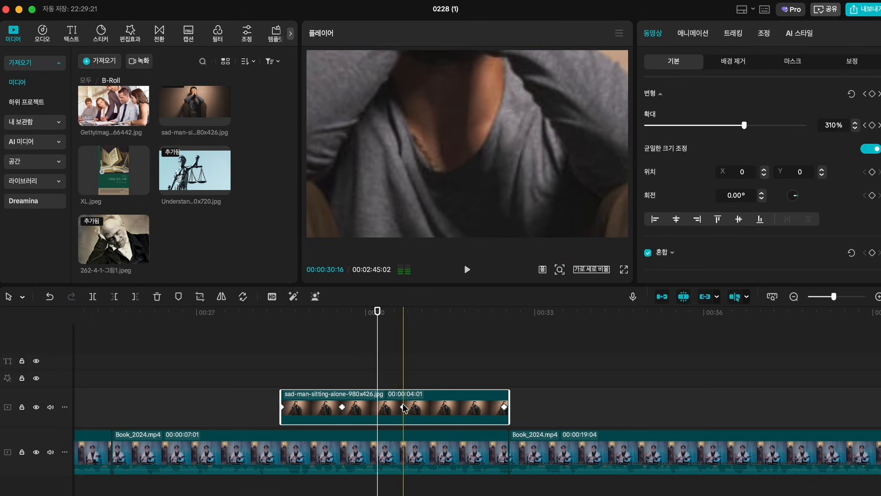
drag(403, 411, 351, 409)
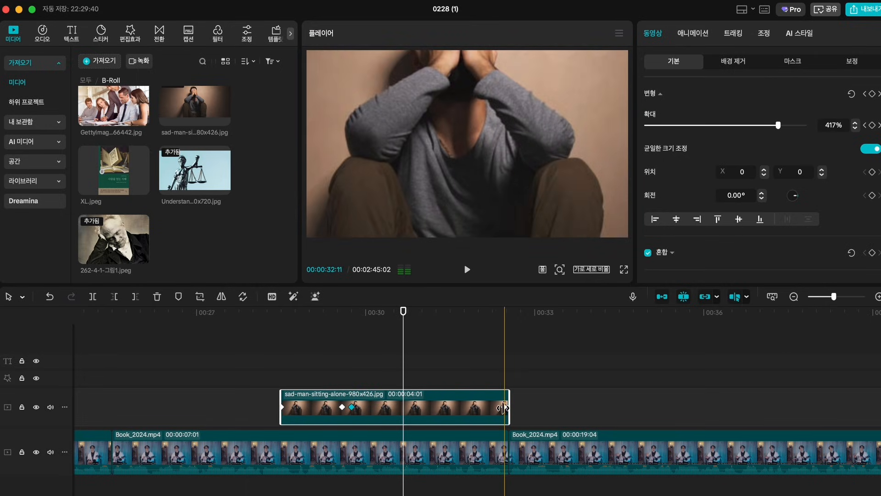
drag(503, 407, 361, 409)
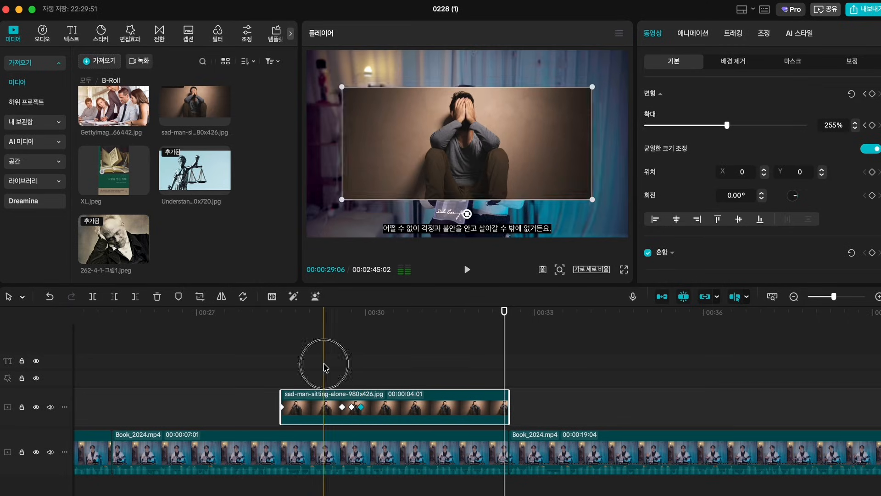
Step: Play the image clip several times around the closely spaced keyframes to review the rapid scale change
click(325, 367)
key(space)
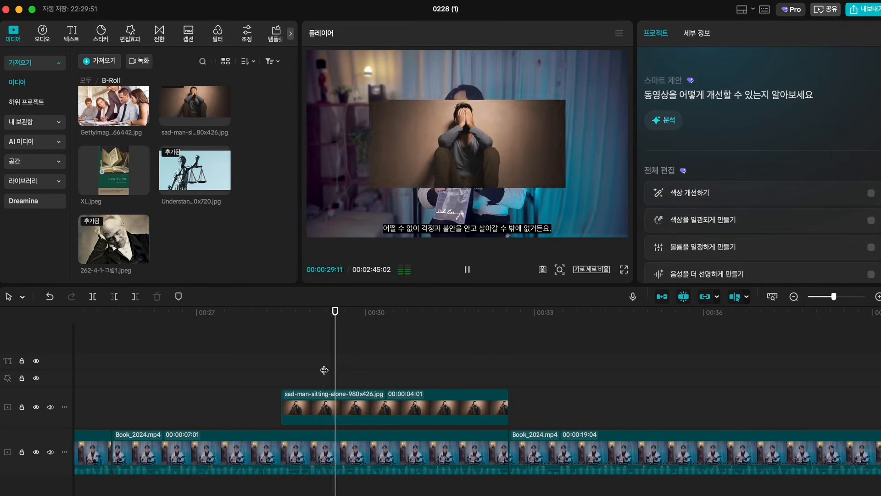
key(space)
click(324, 370)
key(space)
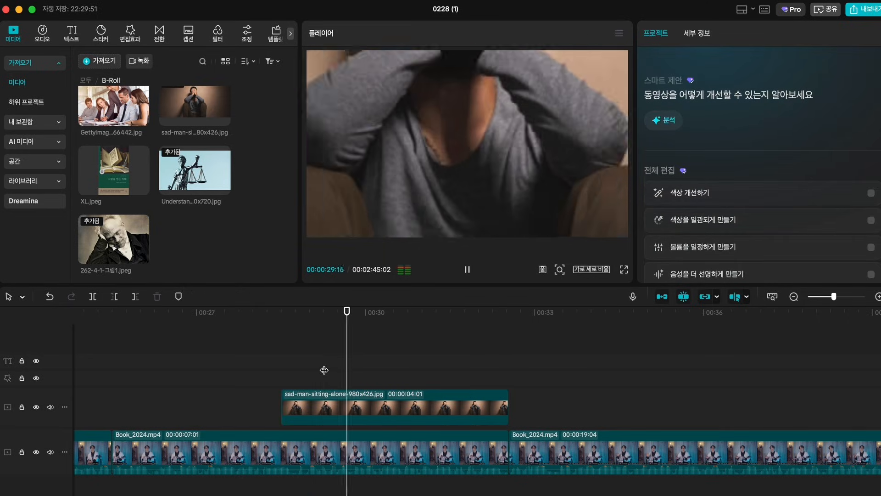
key(space)
click(289, 365)
key(space)
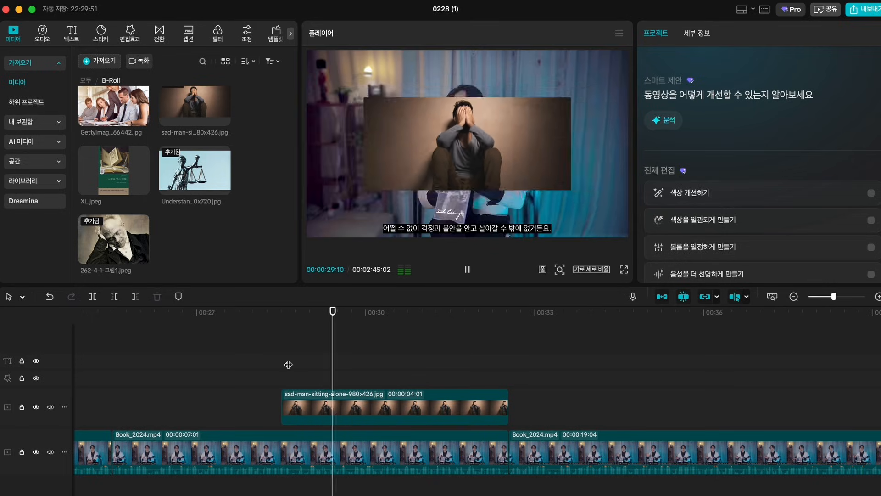
key(space)
Step: Reset the image clip's transform and set a starting scale keyframe of 133% at 00:00:28:12
click(398, 408)
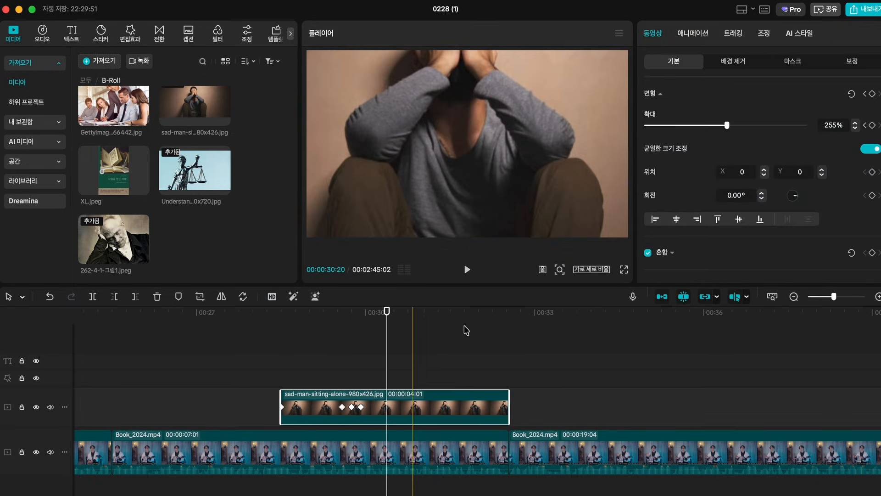
click(852, 96)
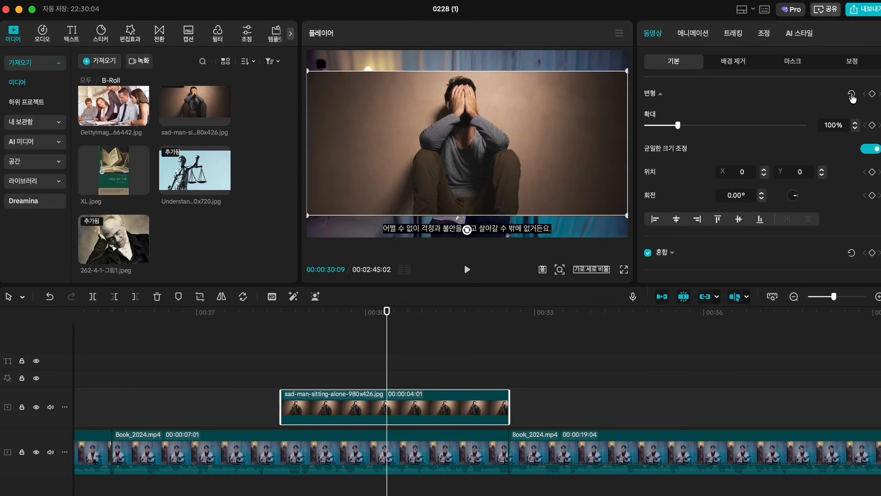
click(280, 369)
click(302, 409)
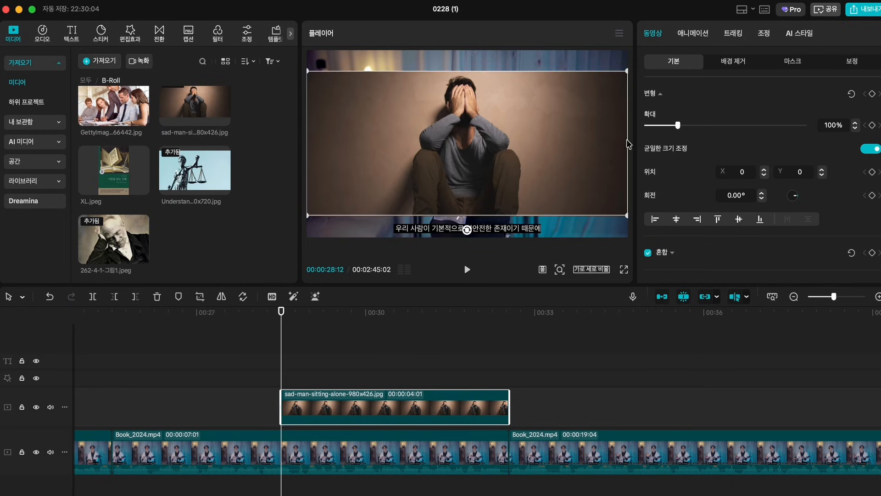
drag(679, 125, 690, 131)
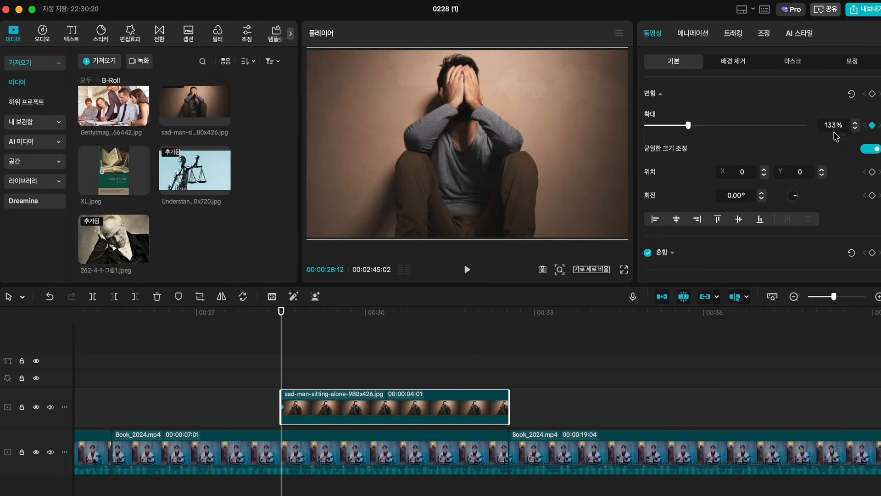
Step: Add an ending scale keyframe of 155% at the image clip's last frame, 00:00:32:12
drag(279, 324, 509, 332)
scroll(509, 331, up, 5)
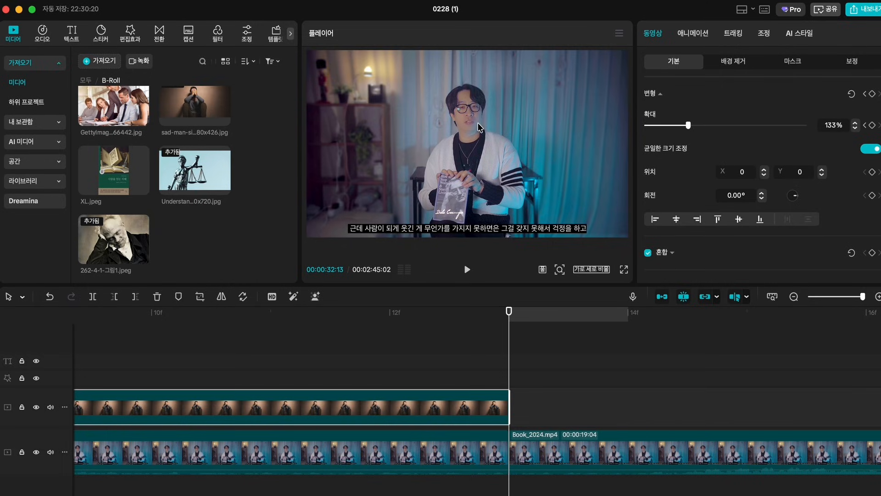
key(Left)
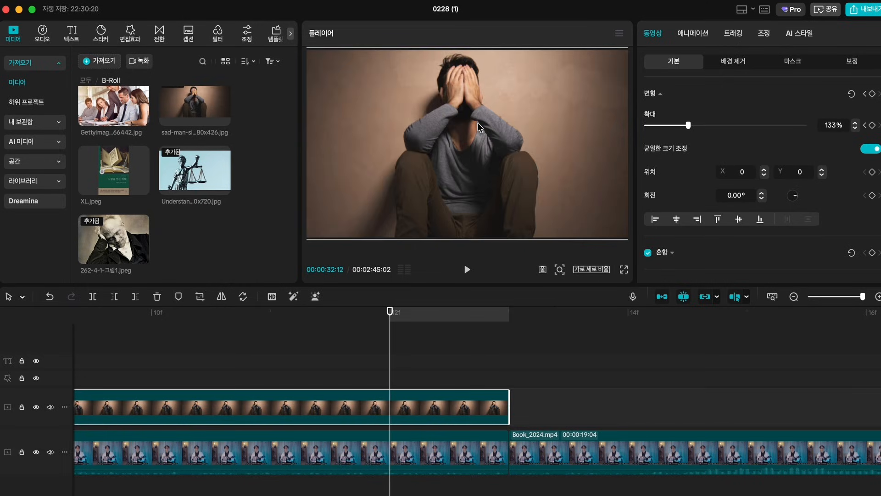
scroll(398, 403, down, 2)
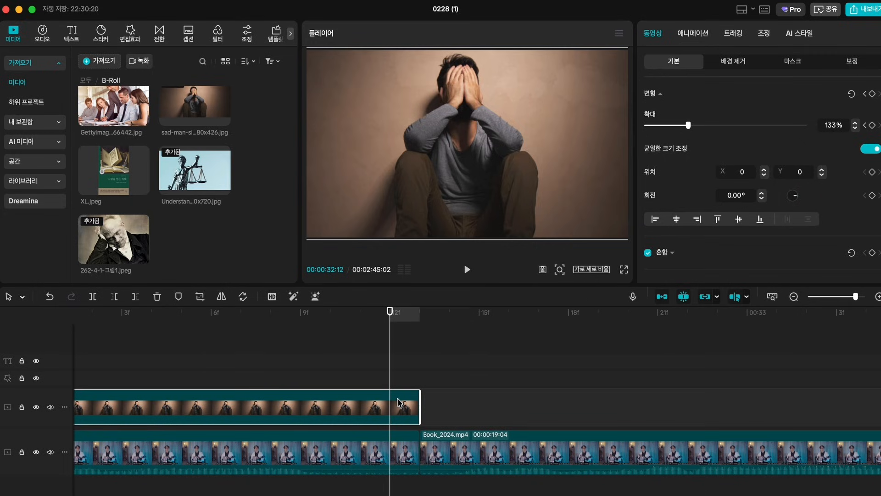
scroll(399, 403, down, 2)
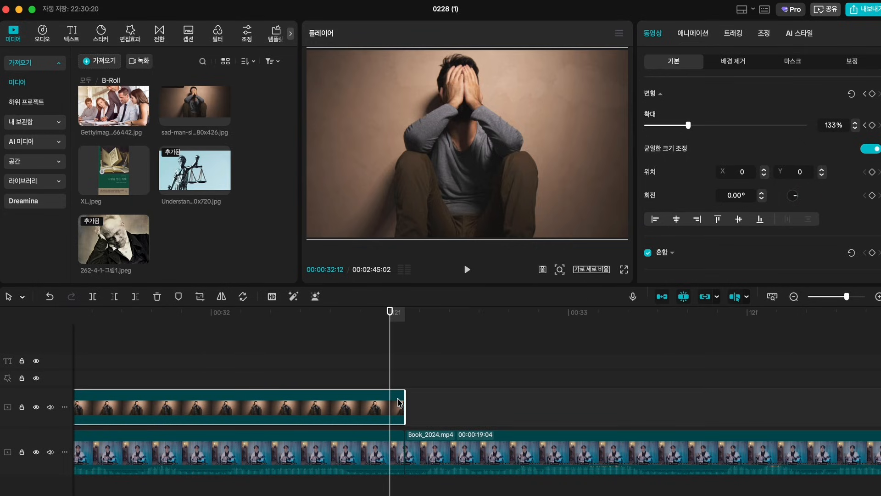
scroll(399, 403, down, 4)
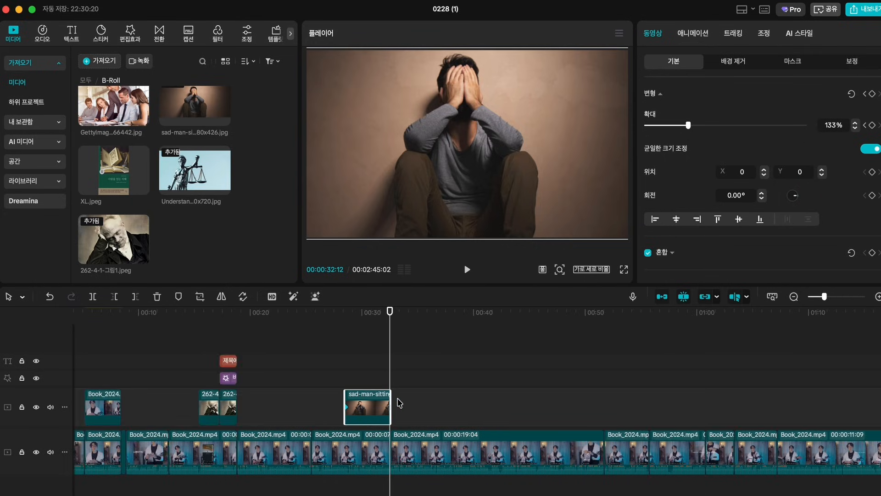
scroll(399, 402, up, 4)
scroll(399, 403, down, 1)
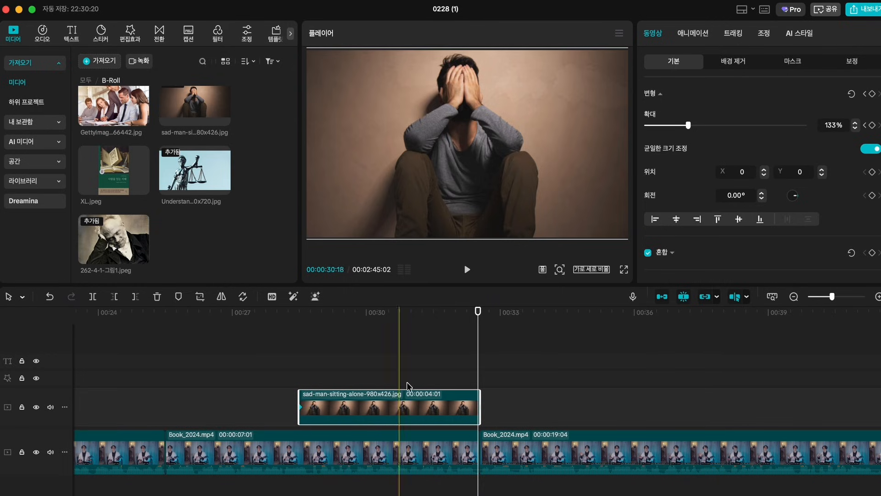
drag(688, 125, 694, 127)
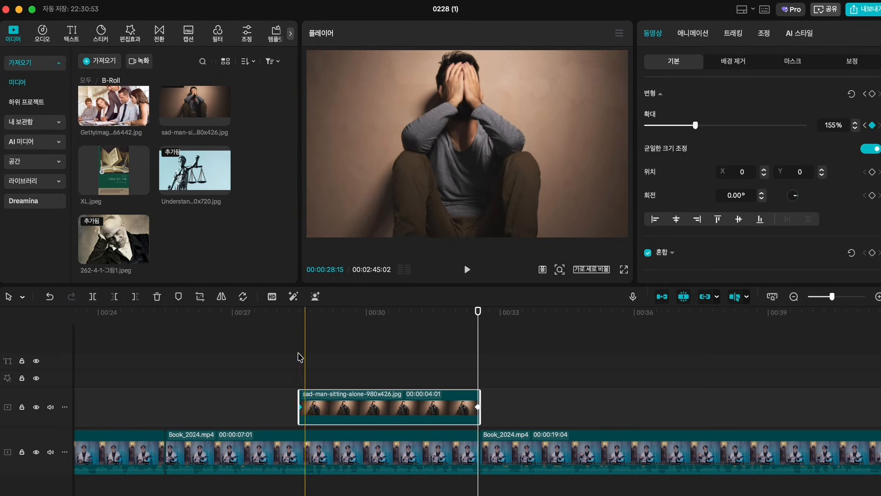
Step: Play the image clip from 00:00:28:12 to review the gradual zoom between the two scale keyframes
click(298, 336)
key(space)
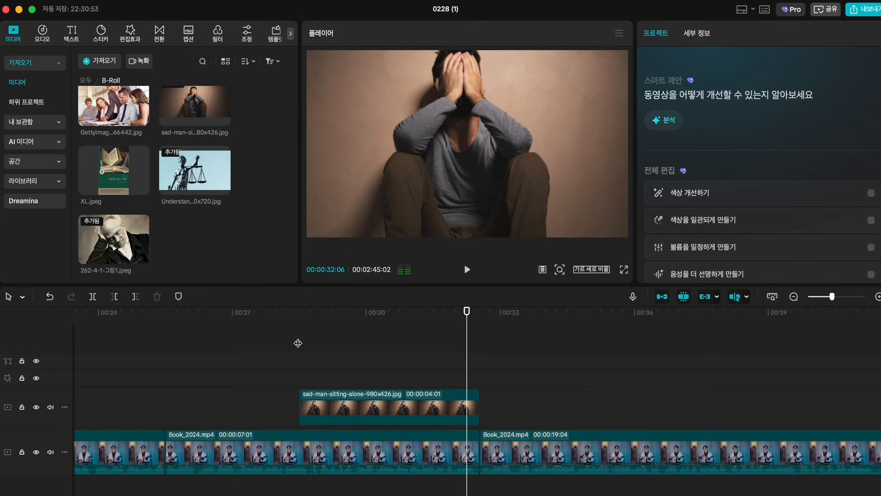
click(298, 343)
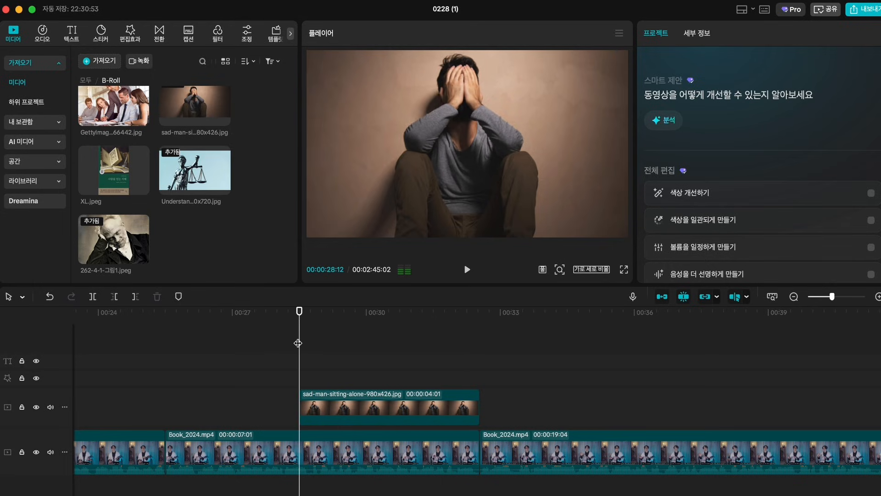
click(326, 408)
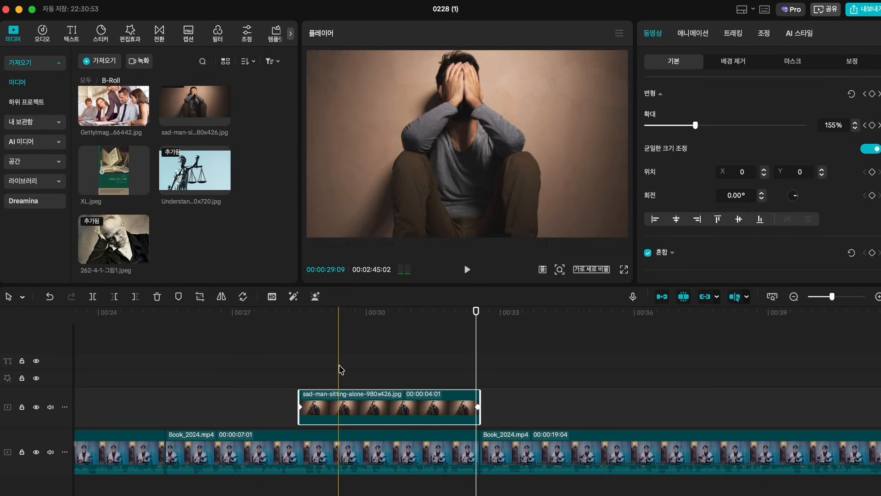
click(297, 357)
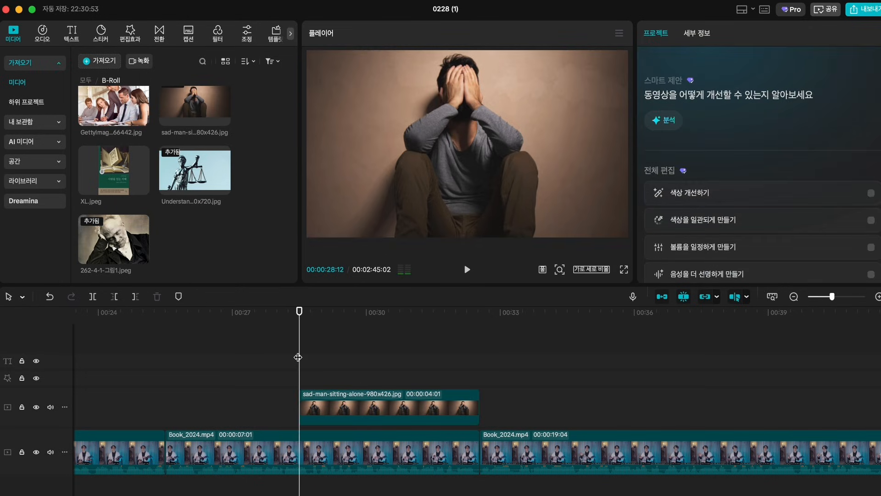
Step: Search the video effects library for "vignet"
click(74, 37)
click(131, 37)
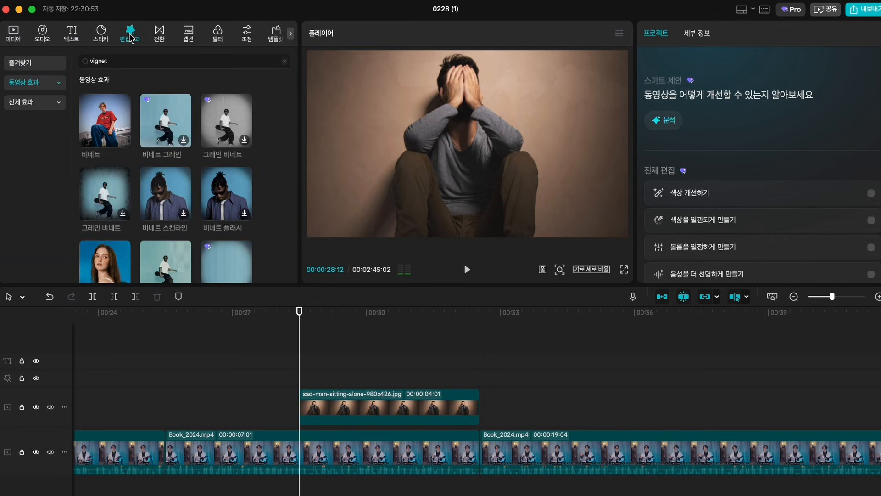
drag(116, 63, 63, 66)
key(BackSpace)
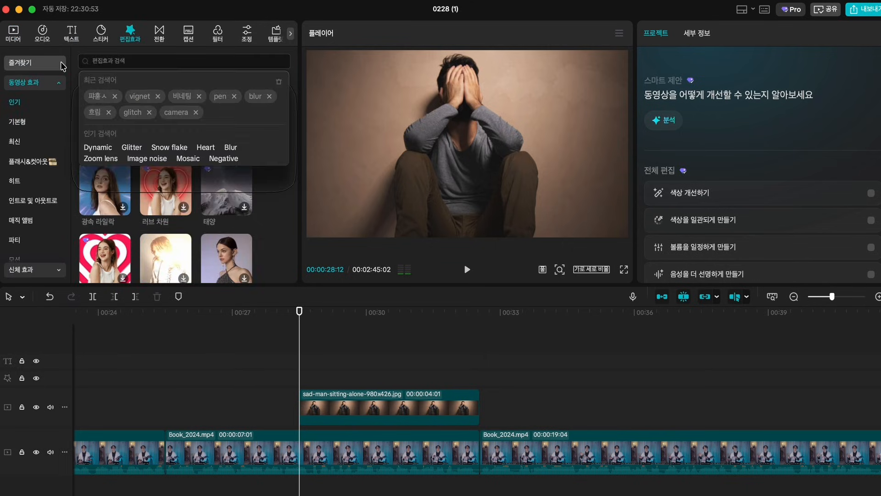
text(vignet)
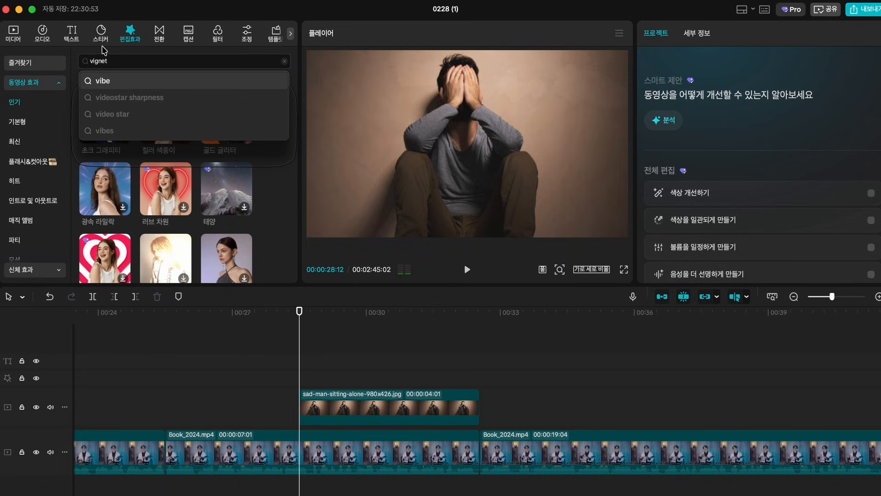
key(Return)
Step: Add the 비네트 effect above the image clip at 00:00:28:12 and extend it to the clip's end
mouse_move(94, 133)
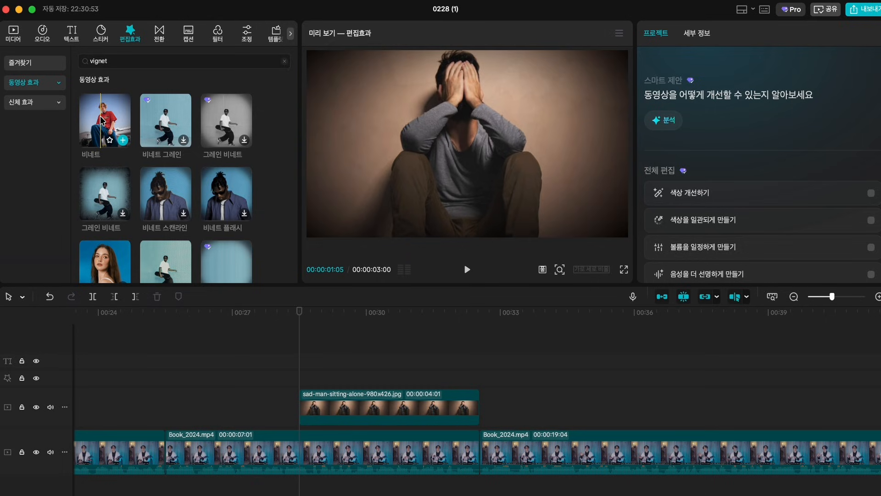
click(102, 121)
drag(102, 120, 304, 377)
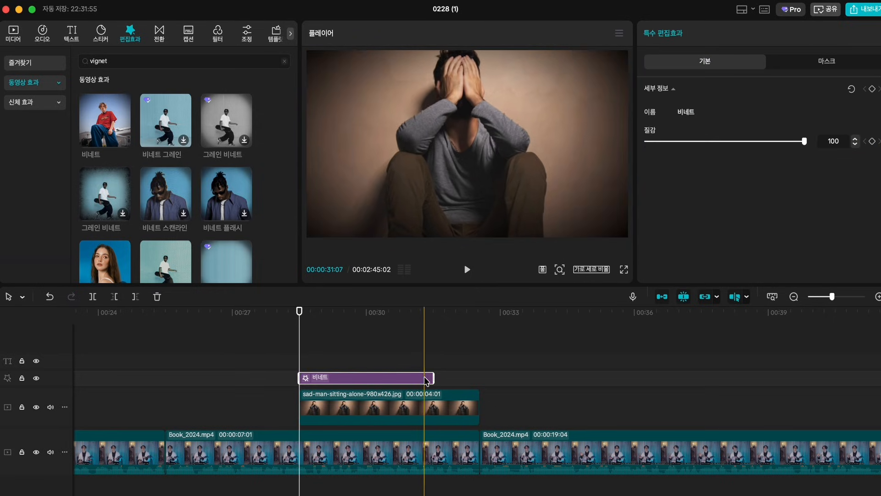
drag(433, 377, 475, 374)
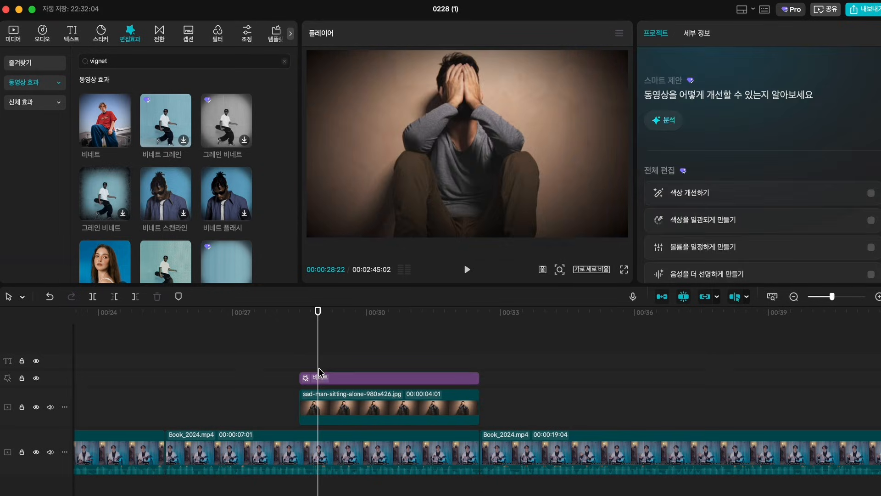
Step: Disable and re-enable the vignette effect, the image clip and the talking-head clip beneath it in turn
click(320, 379)
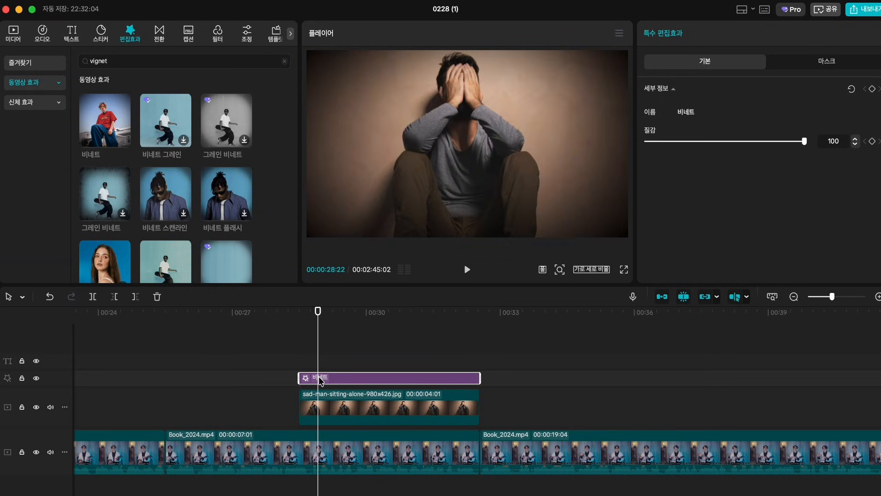
key(v)
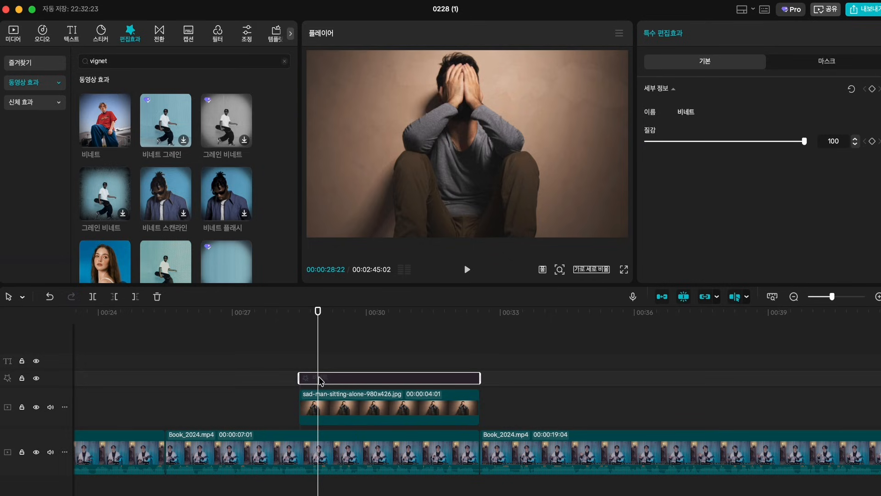
key(v)
click(320, 410)
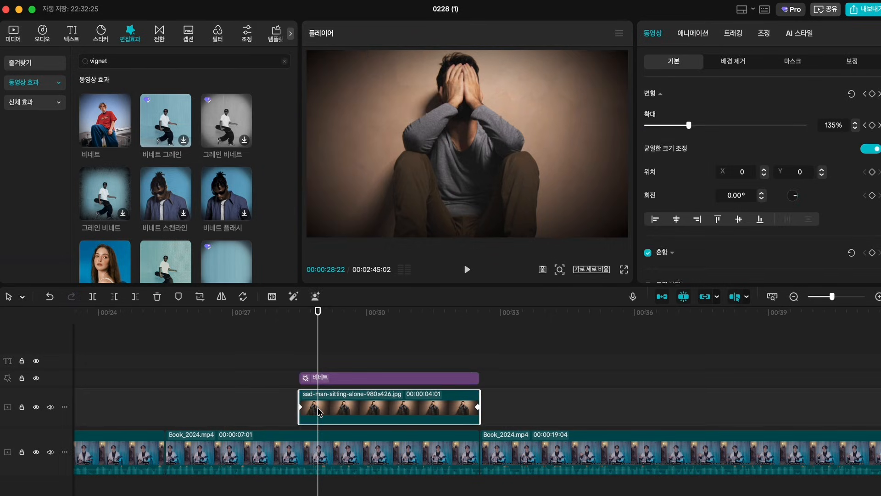
key(v)
click(317, 444)
key(v)
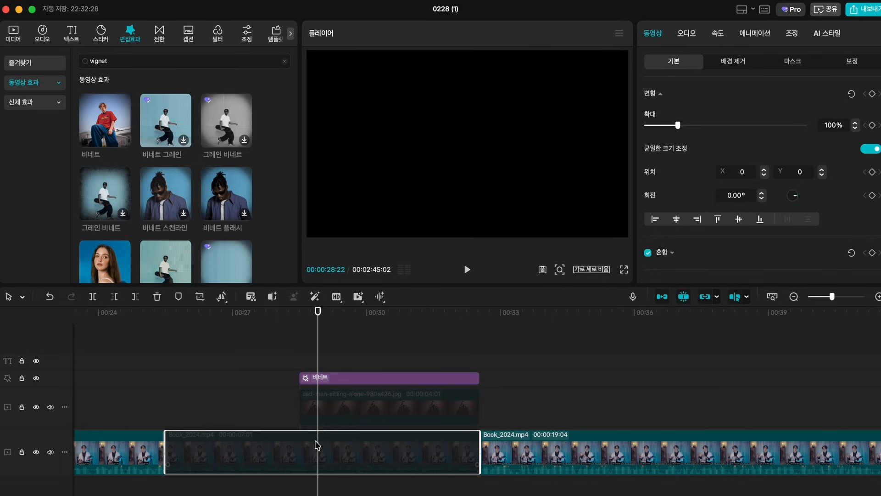
key(v)
click(322, 405)
key(v)
Step: Switch the vignette effect off and on repeatedly to compare the image with and without it
click(320, 377)
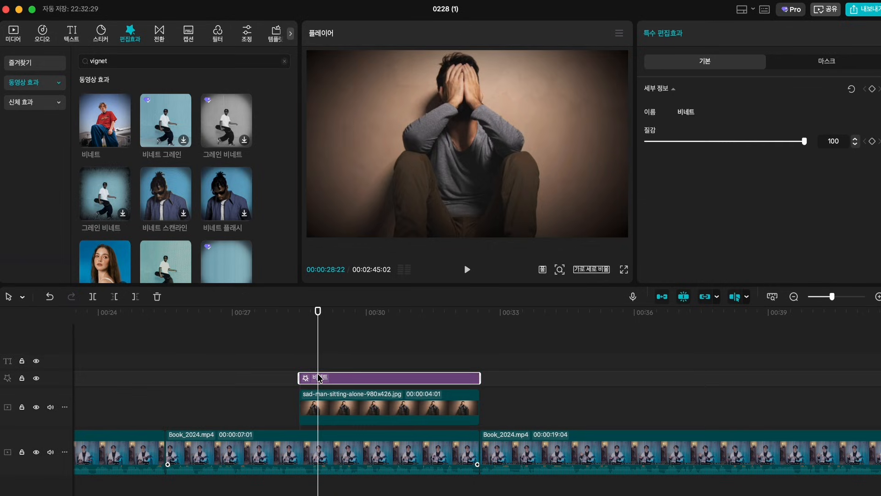
key(v)
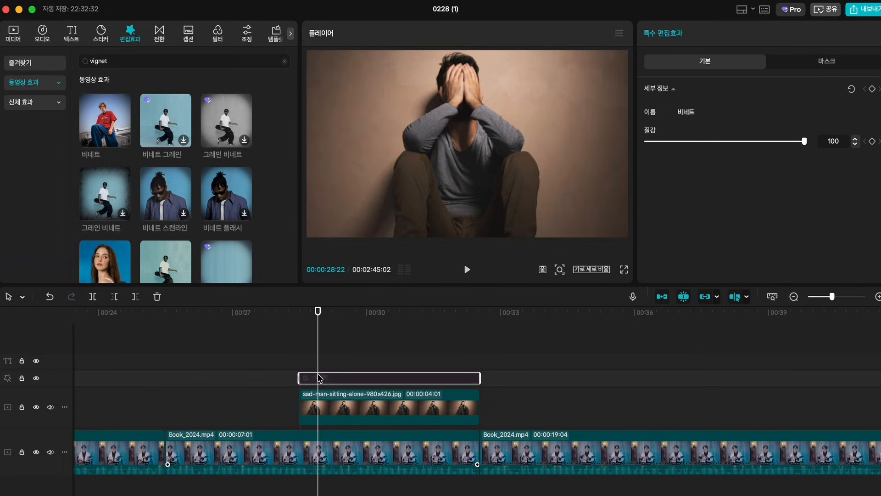
key(v)
key(v)
key(v)
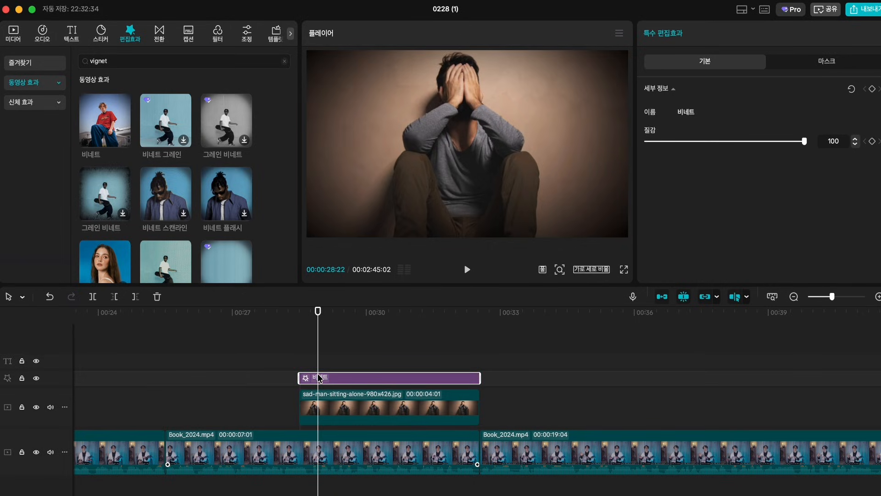
key(v)
key(v)
Step: Play the image clip from 00:00:28:12 to review the zoom together with the vignette effect
key(space)
click(298, 350)
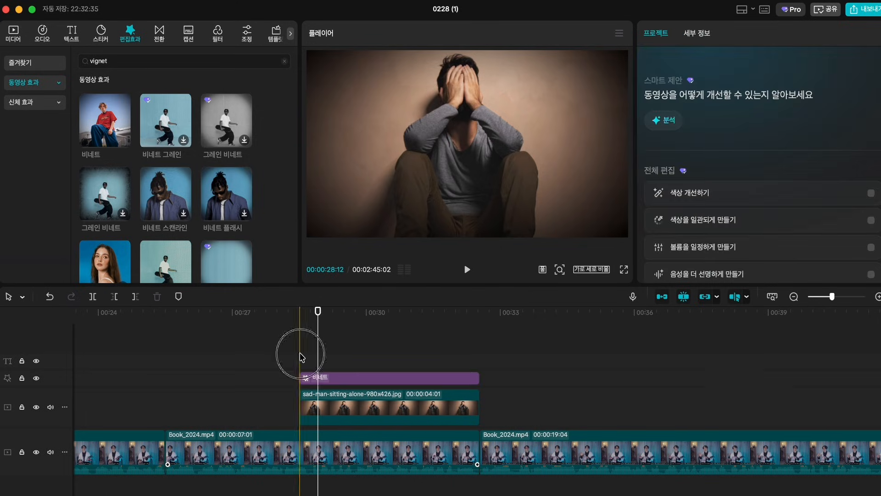
click(332, 381)
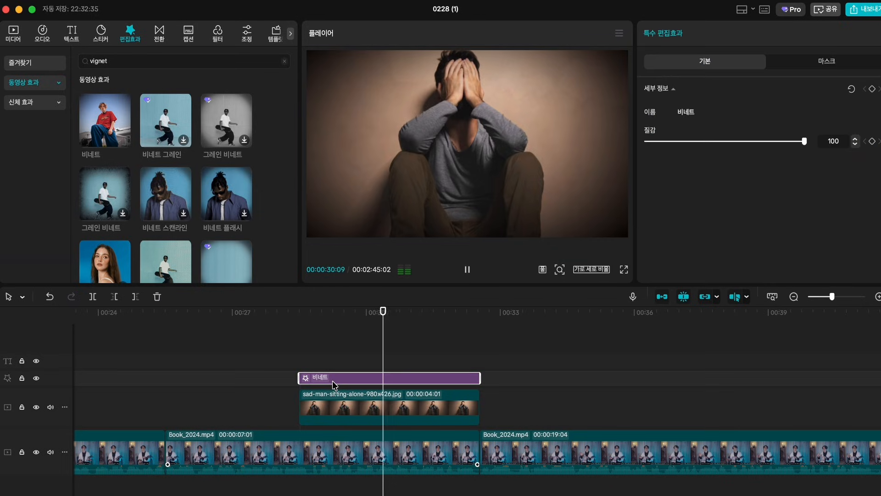
key(space)
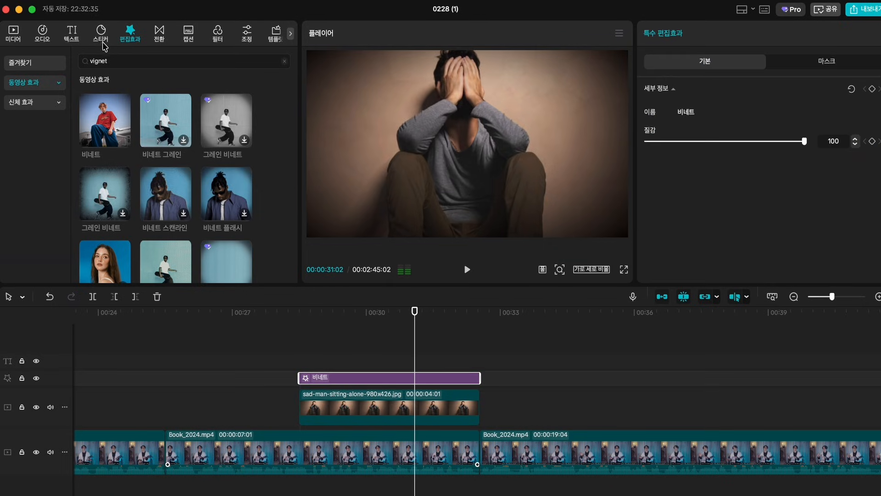
Step: Add a default 기본 텍스트 text clip between the vignette effect and the image clip, starting at 00:00:28:12
click(72, 37)
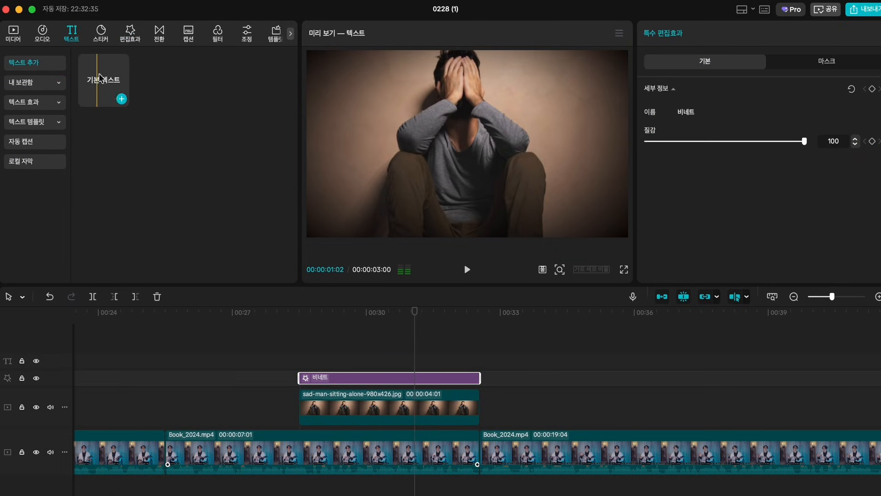
drag(107, 89, 323, 384)
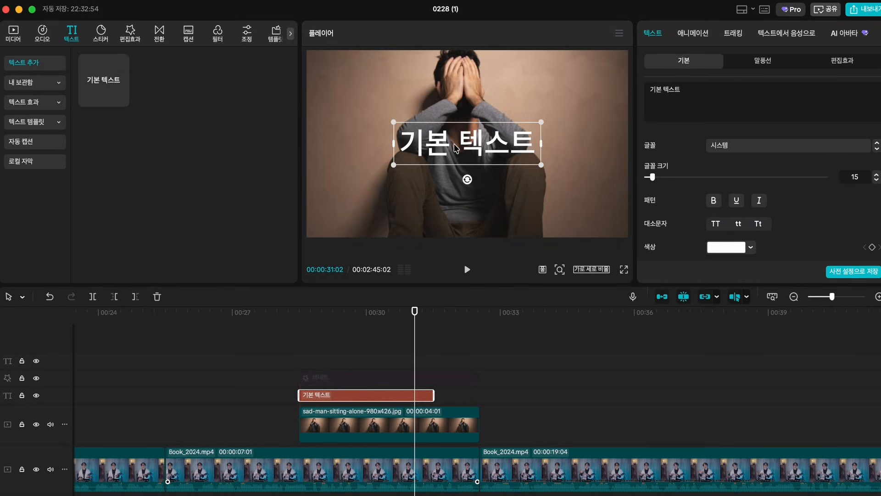
Step: Adjust the image clip's exposure to 46, contrast to 15 and highlights to 50
click(362, 426)
click(765, 34)
scroll(745, 194, down, 6)
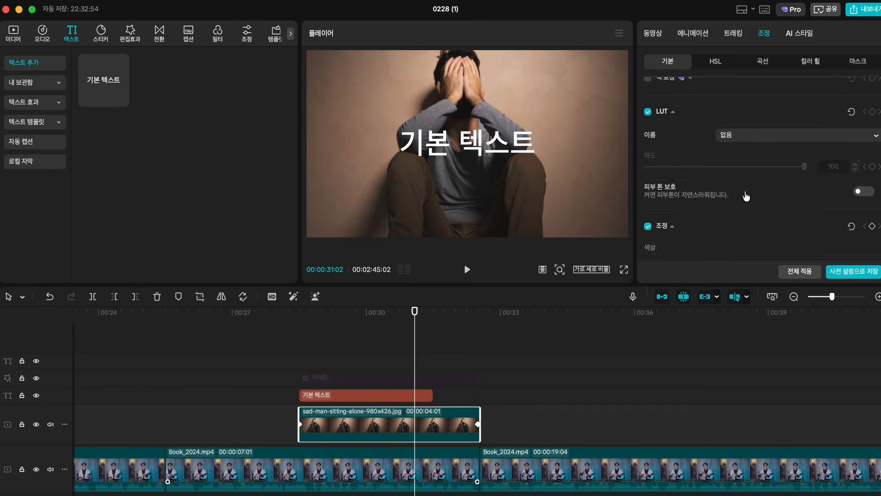
drag(725, 189, 798, 189)
drag(725, 215, 750, 216)
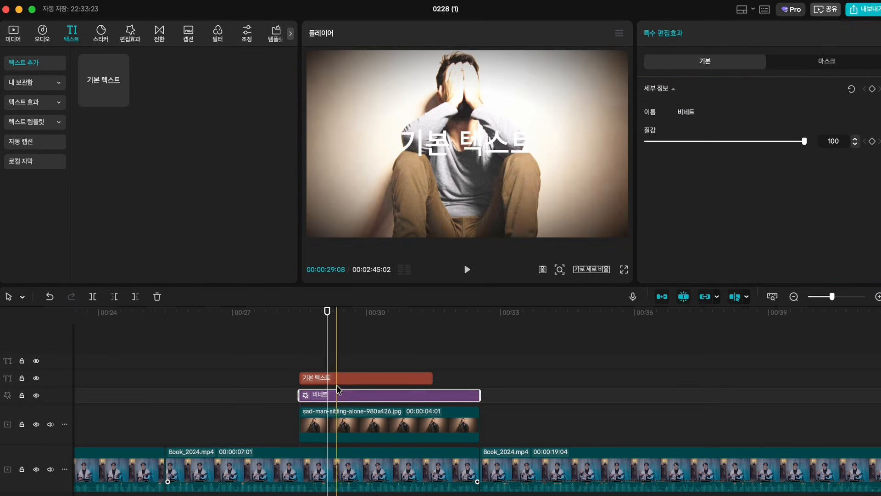
Step: Reset the sad-man image clip's exposure and contrast to 0
click(338, 373)
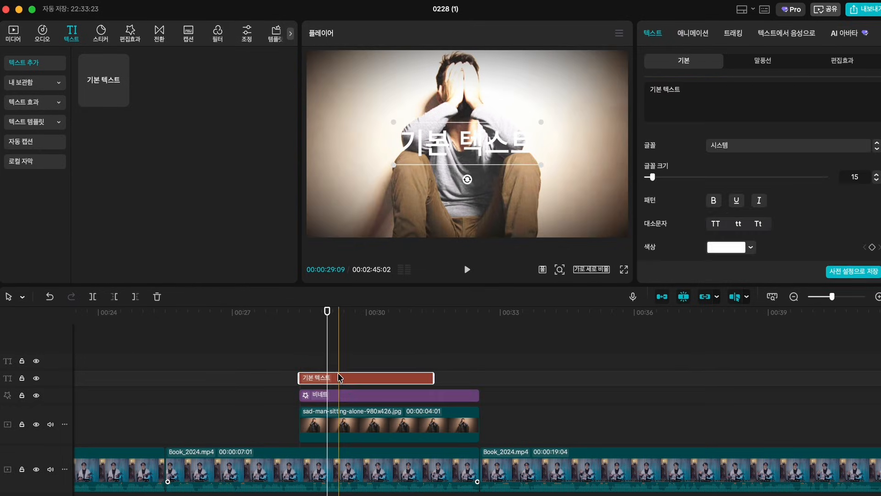
click(337, 396)
click(342, 422)
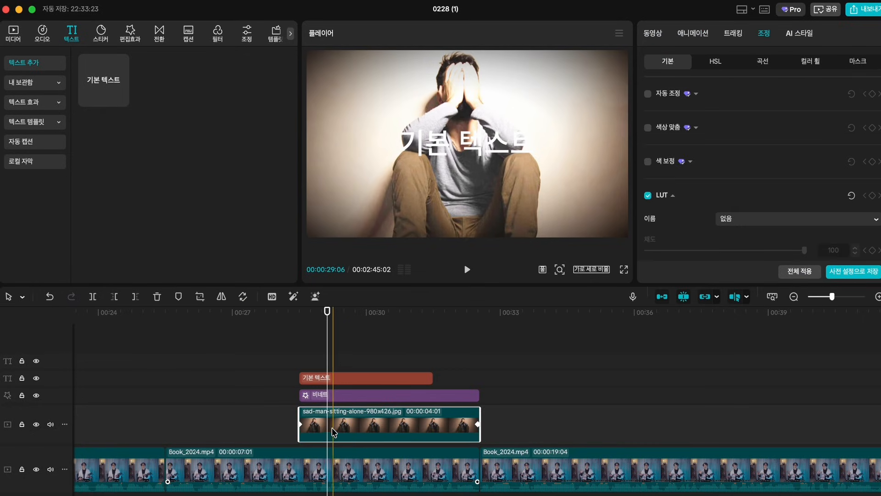
scroll(733, 132, down, 5)
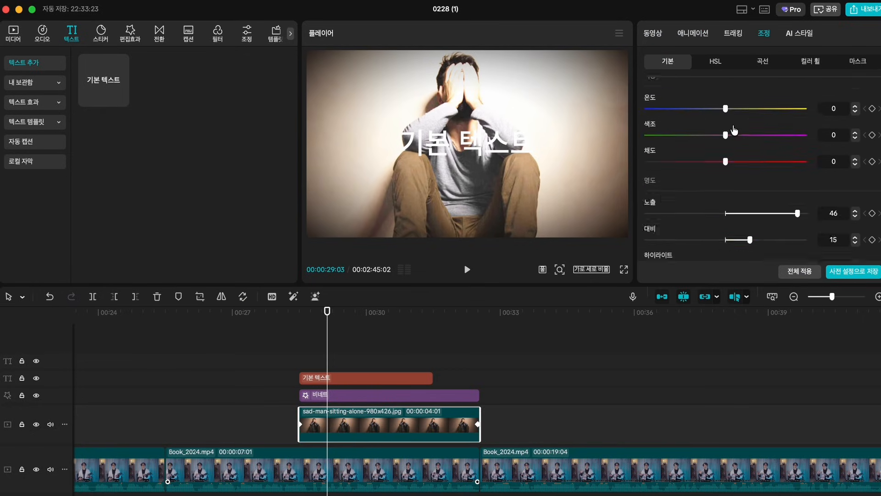
scroll(734, 131, down, 3)
double_click(832, 128)
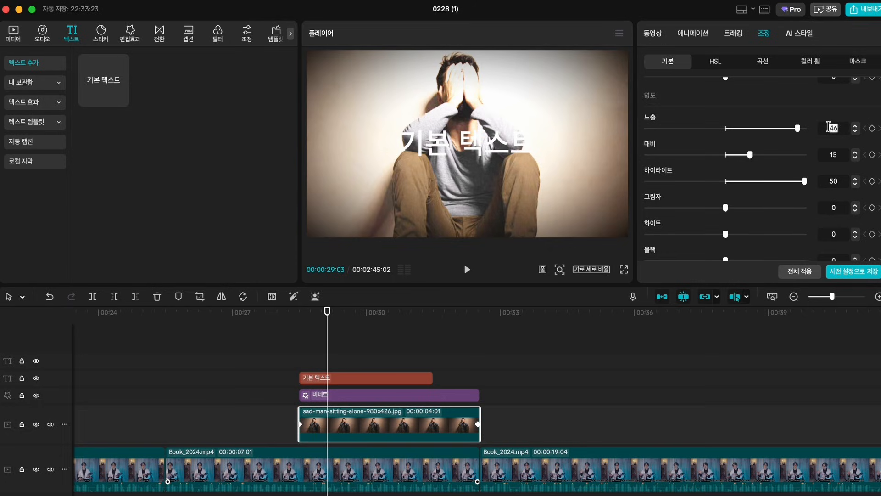
text(0)
key(Return)
double_click(830, 156)
text(0)
key(Return)
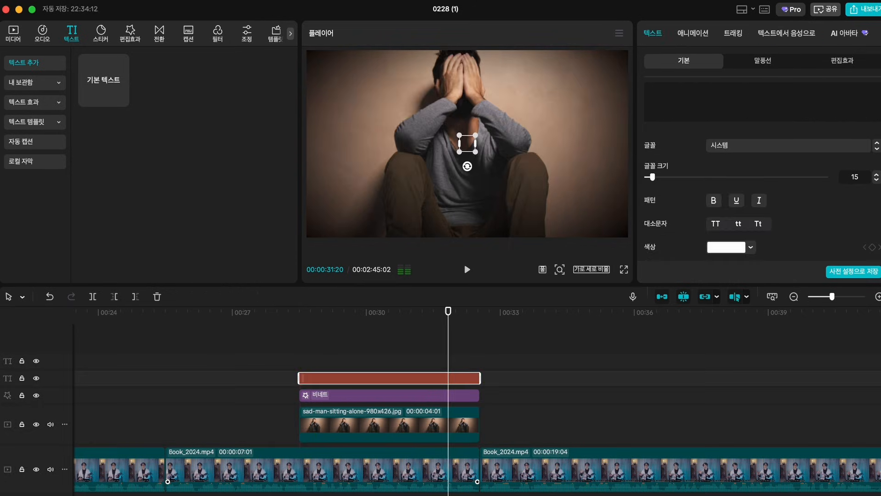
Step: Replace the text clip's wording with "사람은 누구나 불안과 걱정을 안고 살아갑니다."
text(사람은)
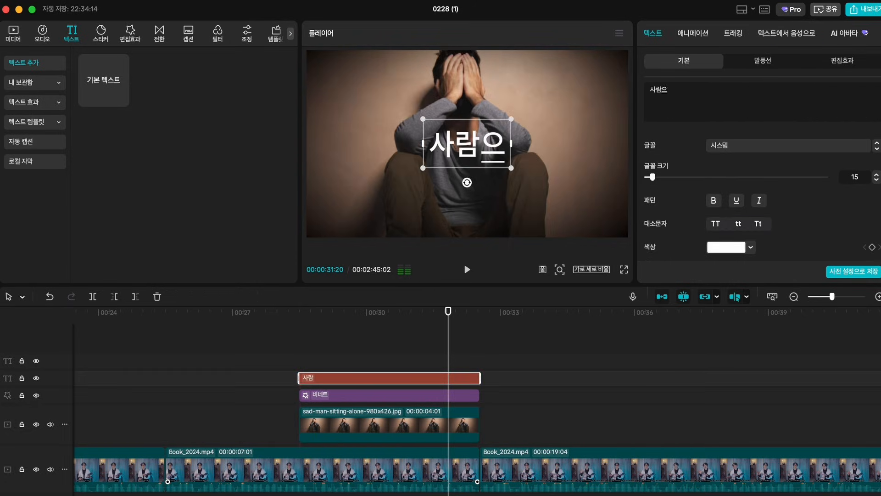
text( 누구나 불안과 걱정의)
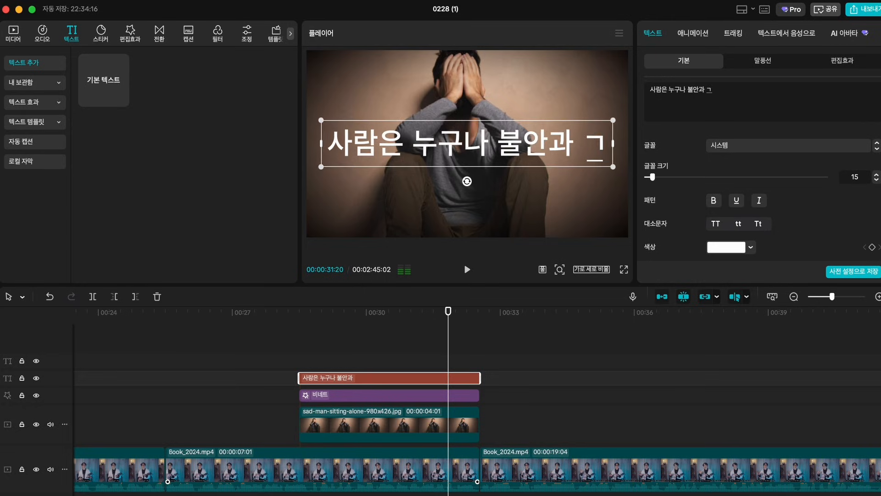
text( 안고 살아갑니다.)
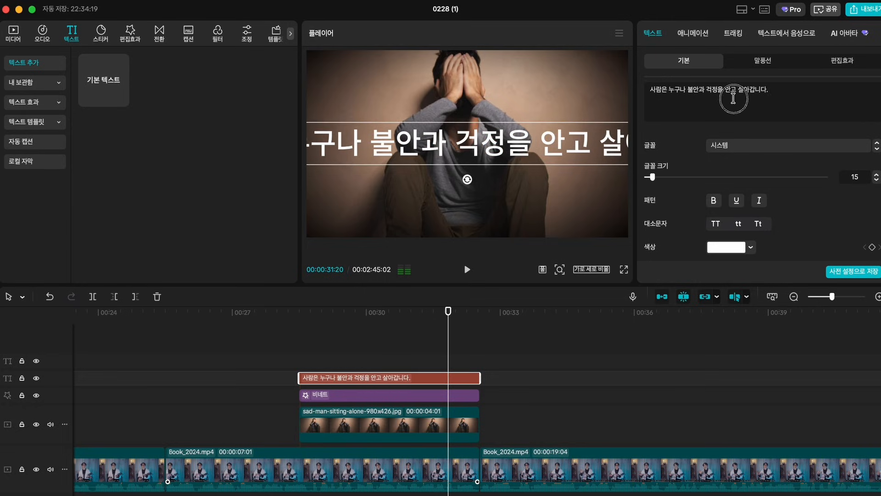
Step: Format the caption in the Seram font at size 5 and make it bold
key(super+a)
drag(654, 179, 648, 180)
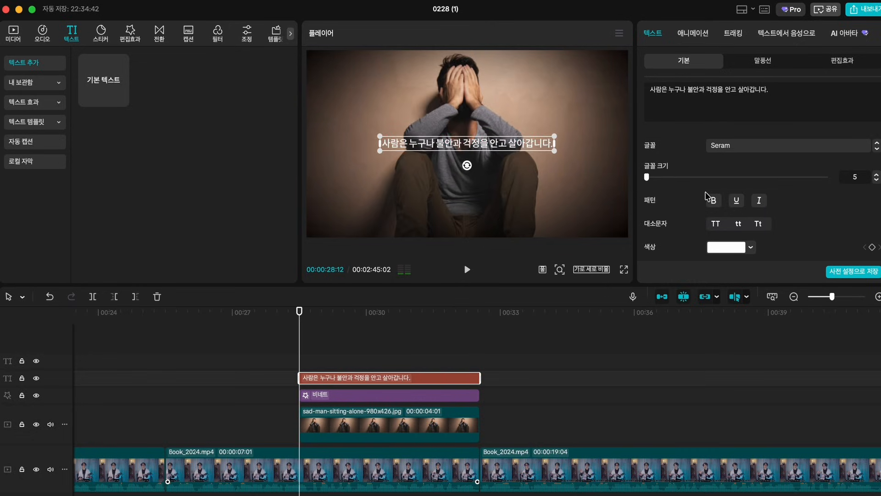
click(712, 201)
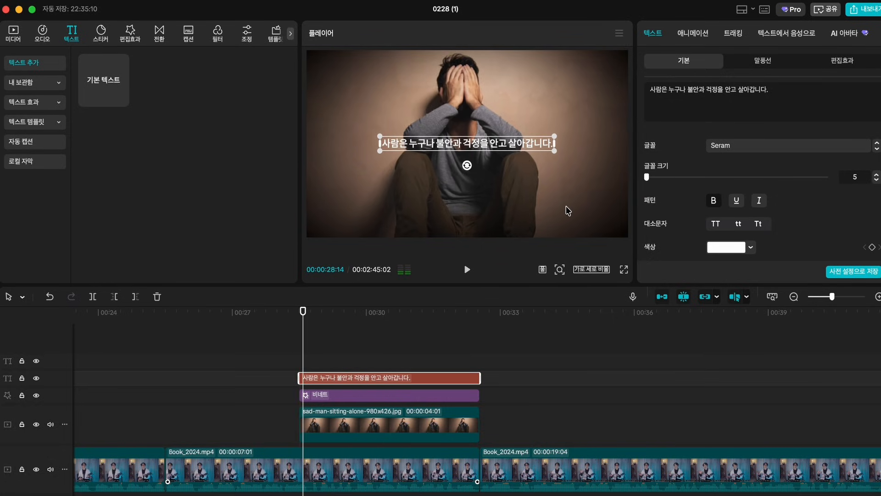
Step: Apply the favourite 밀기 U in-animation to the caption with a length of 0.5 s
click(689, 34)
click(762, 64)
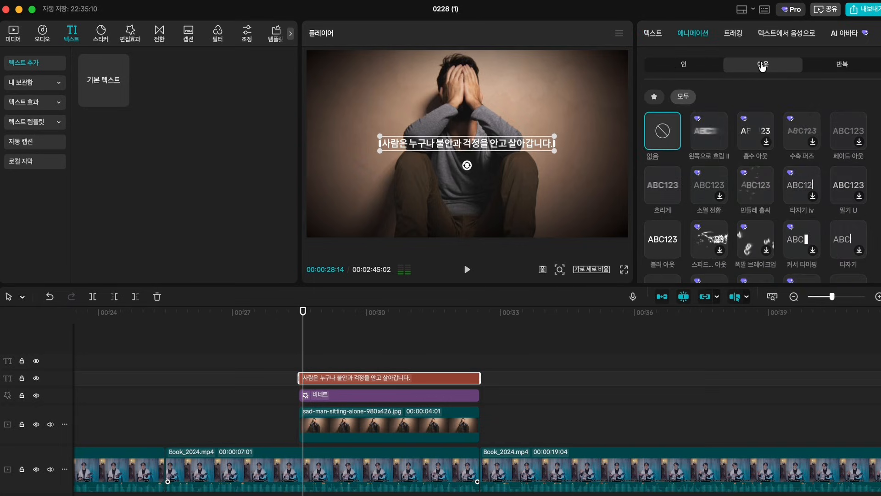
click(704, 68)
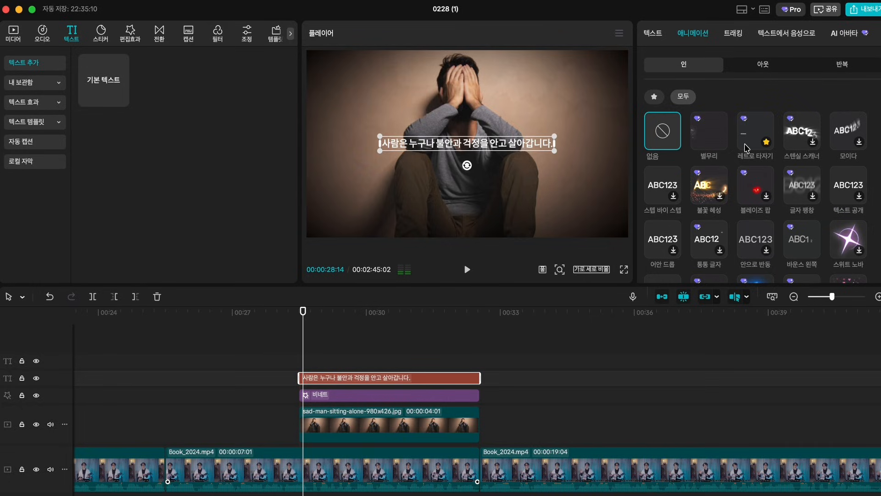
click(654, 96)
click(662, 192)
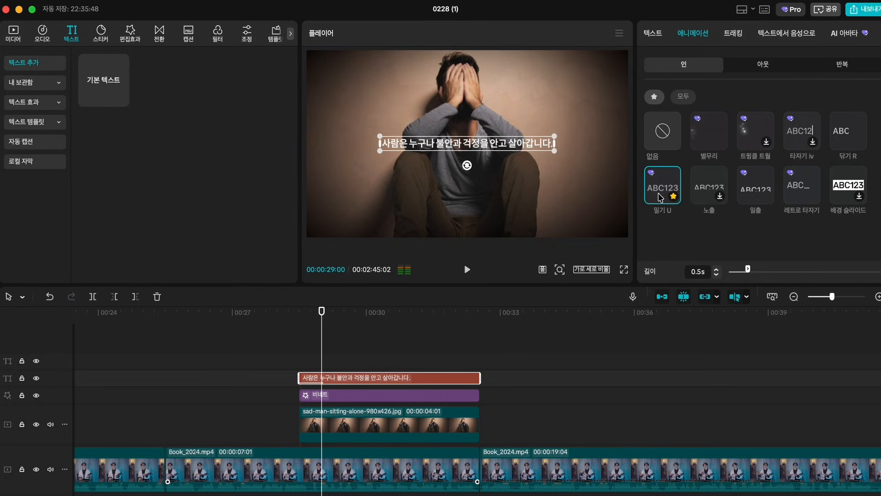
click(660, 197)
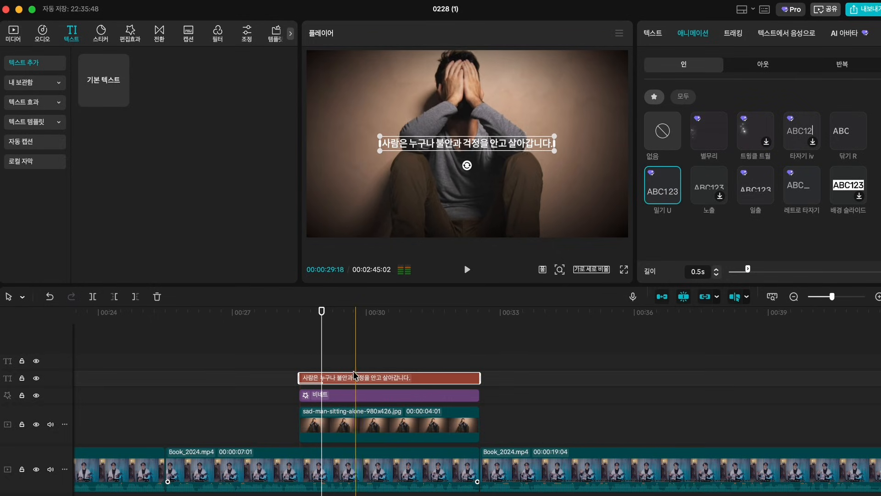
click(661, 194)
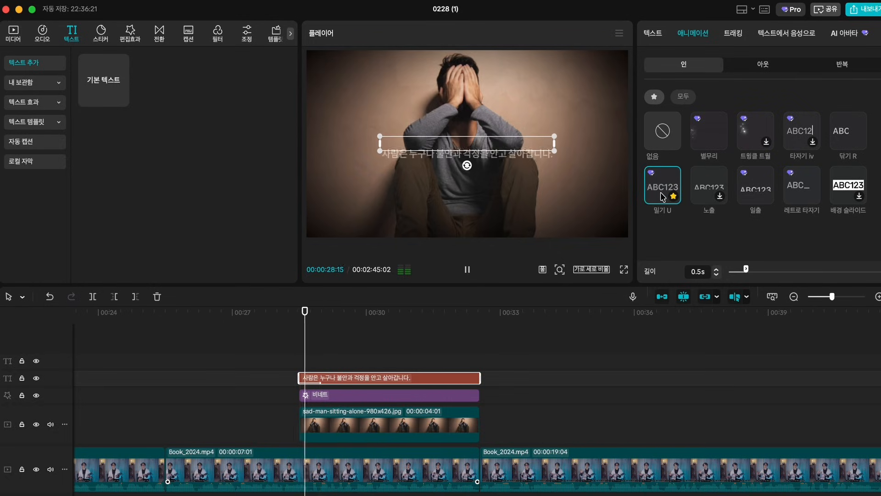
Step: Add the 바운스 왼쪽 in-animation to the favourites and remove it again
click(683, 99)
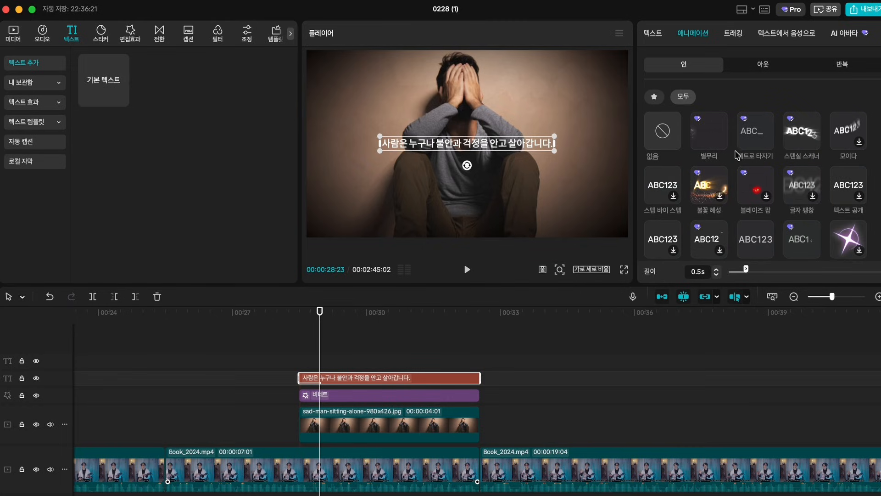
scroll(745, 186, down, 2)
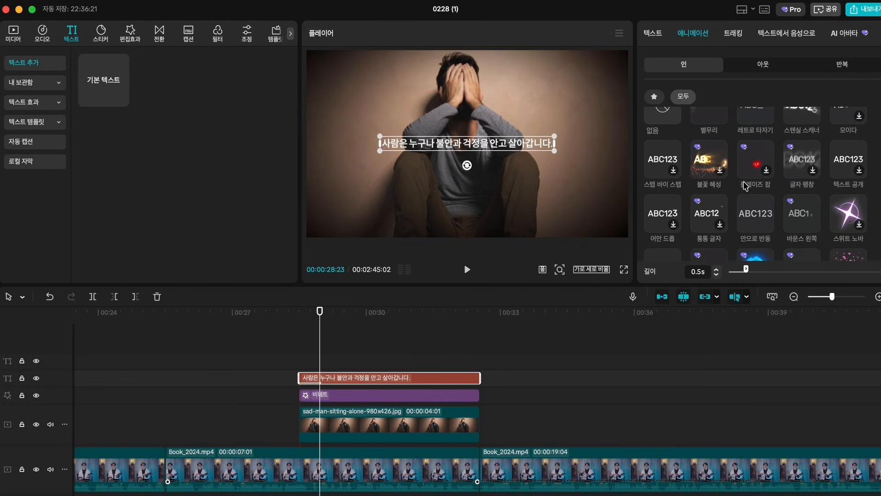
scroll(746, 186, down, 2)
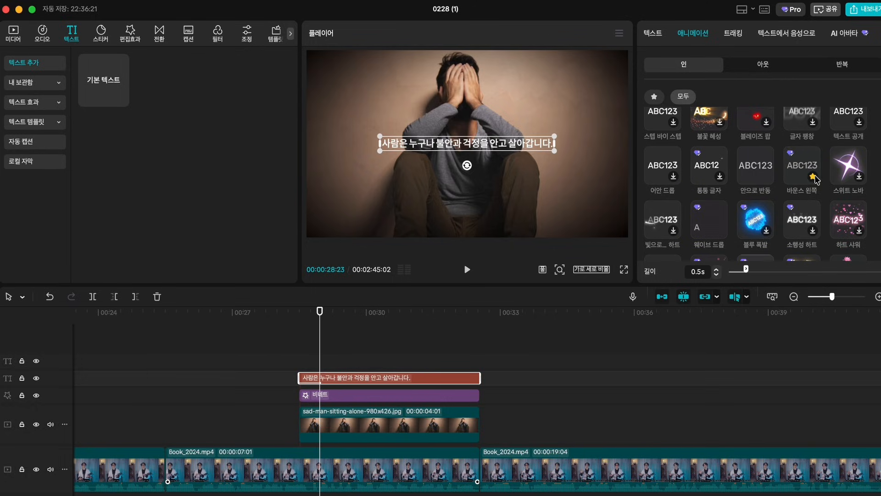
scroll(676, 116, up, 2)
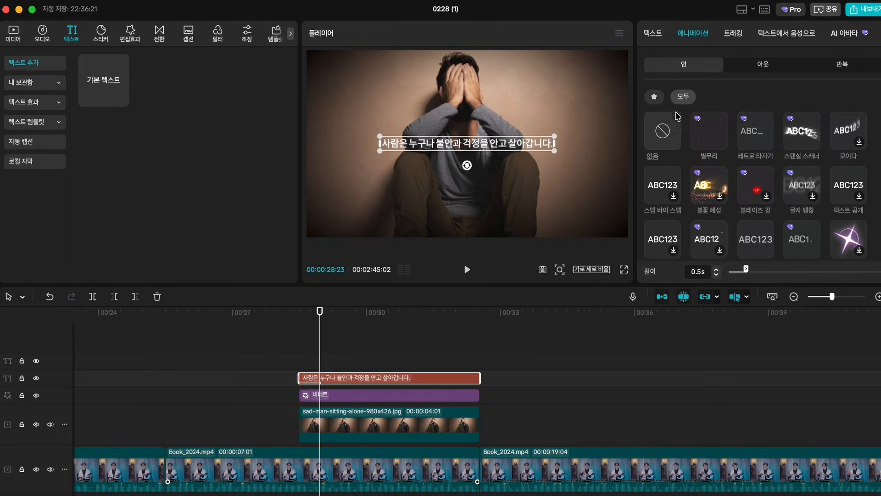
click(656, 98)
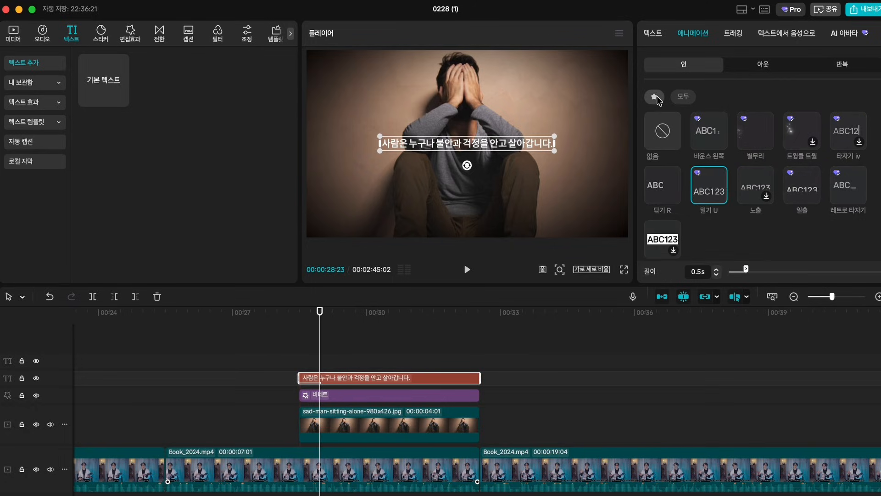
click(719, 143)
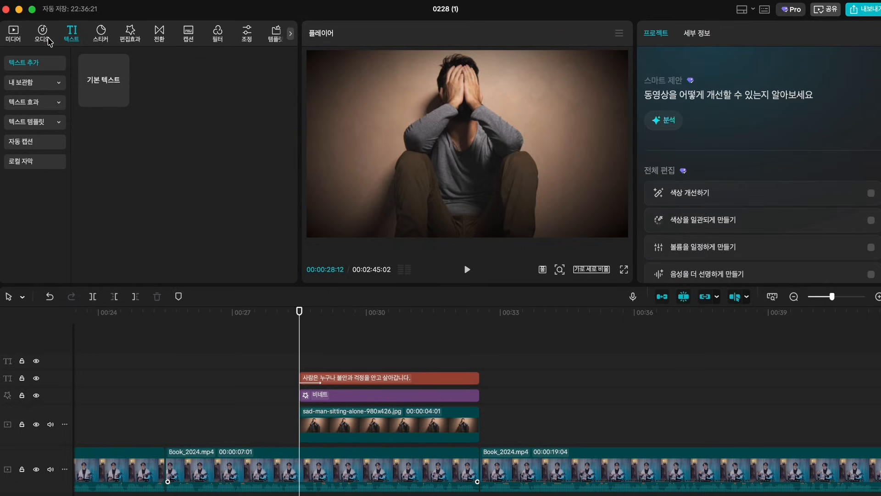
Step: Search the sound effects library for "mouse" and look through the matching sounds
click(42, 34)
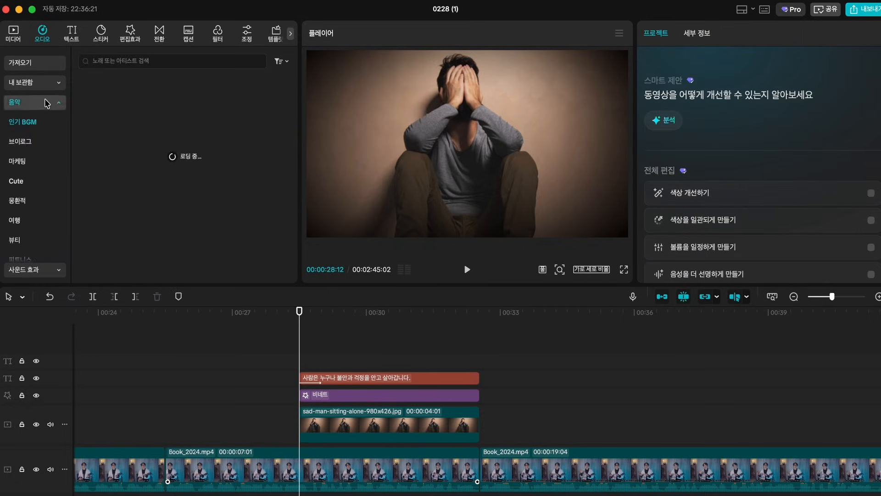
click(38, 104)
click(36, 122)
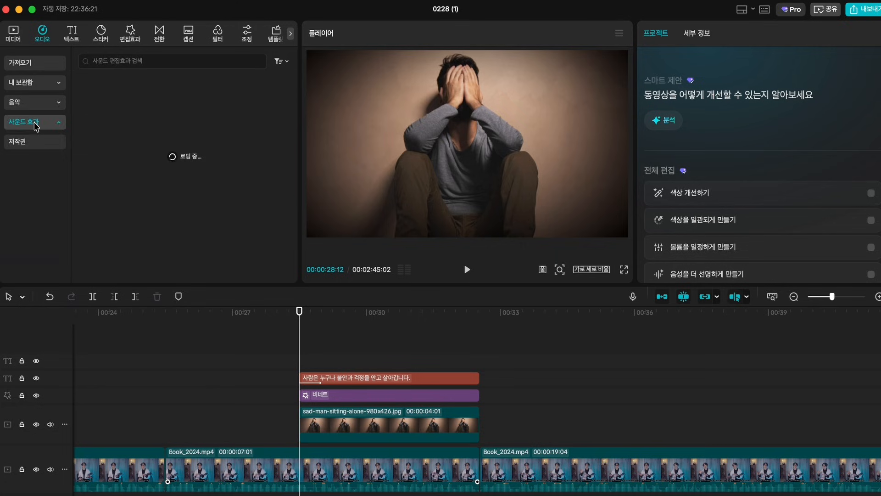
click(109, 65)
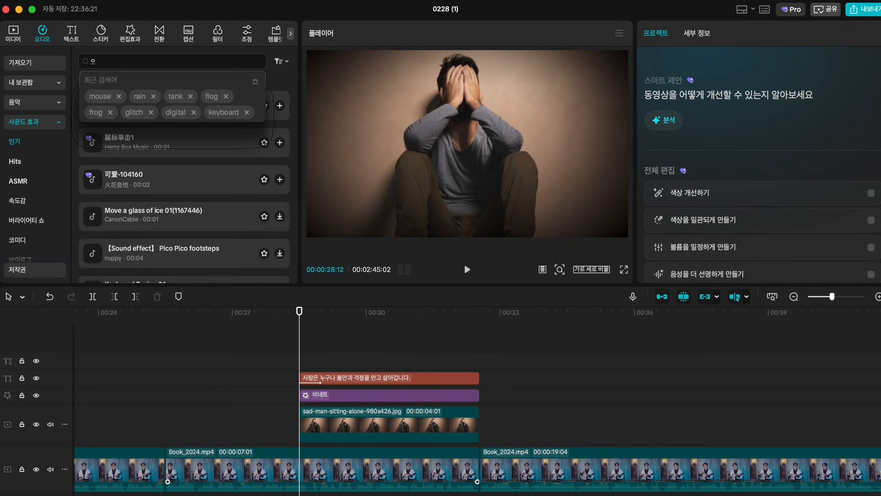
text(mouse)
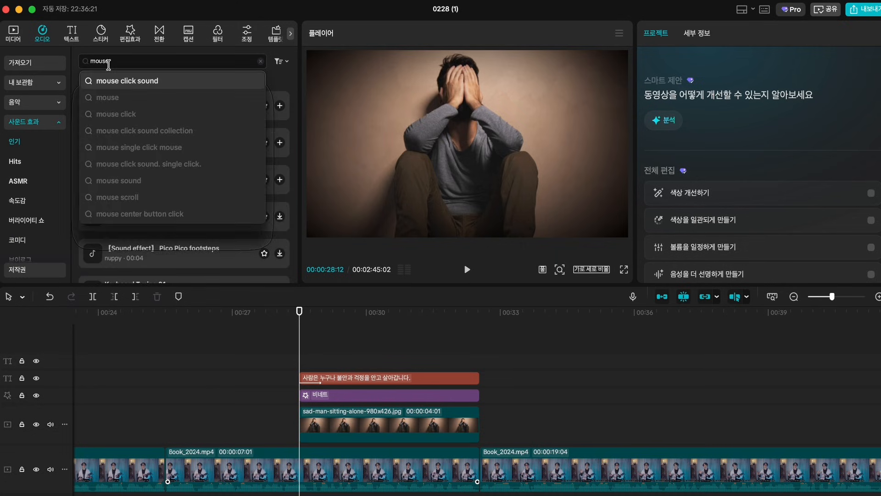
key(Return)
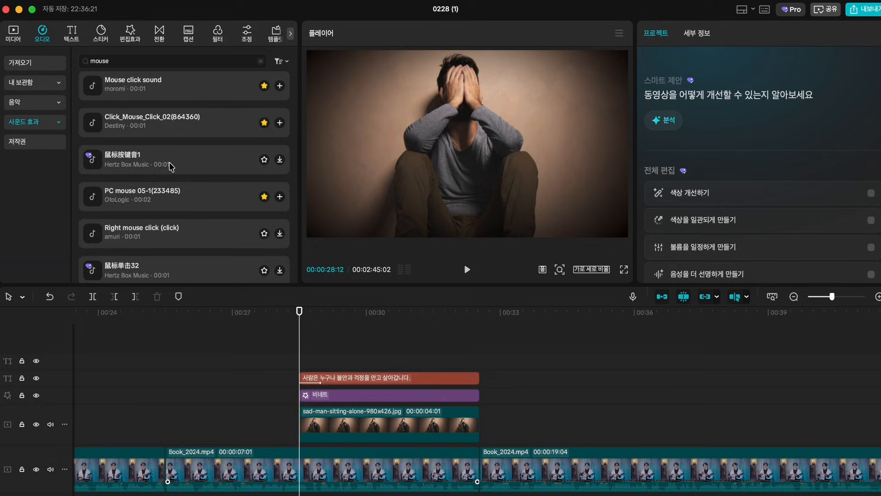
scroll(182, 166, down, 5)
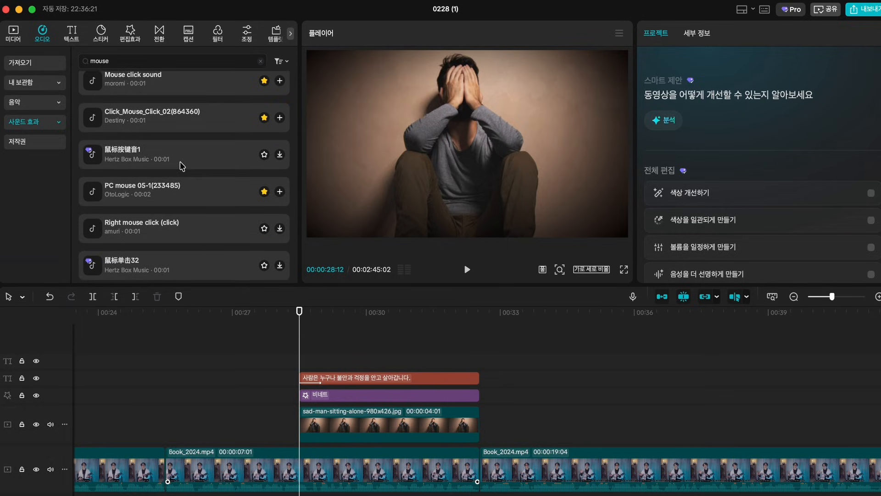
scroll(182, 166, up, 5)
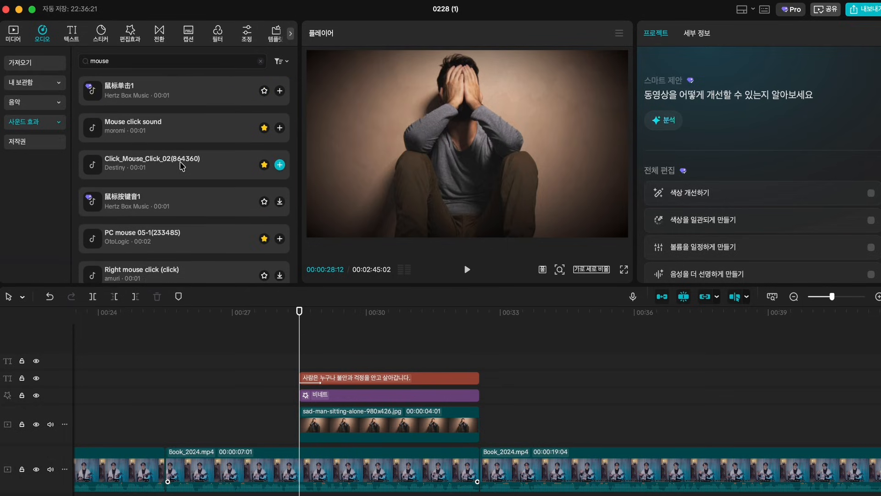
Step: Preview the favourite mouse-click sounds, including Mouse click sound and Click_Mouse_Click_02(864360), to compare them
click(181, 127)
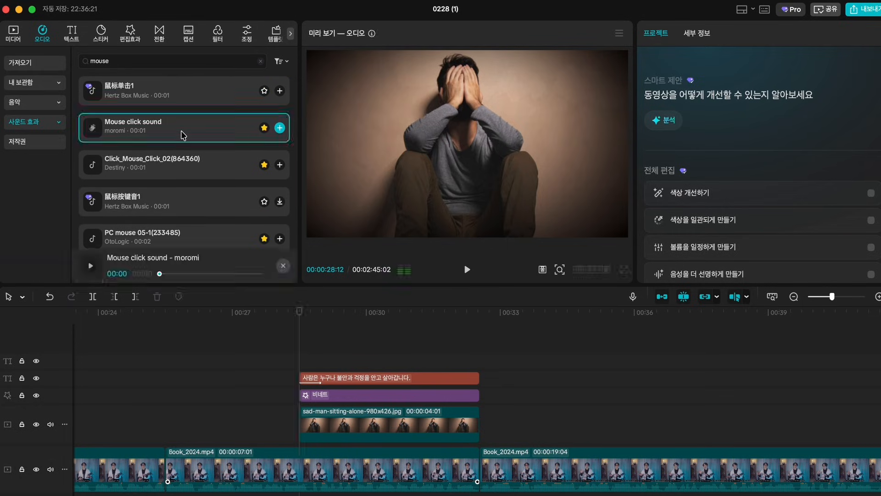
click(181, 168)
click(180, 238)
scroll(183, 184, down, 1)
click(194, 126)
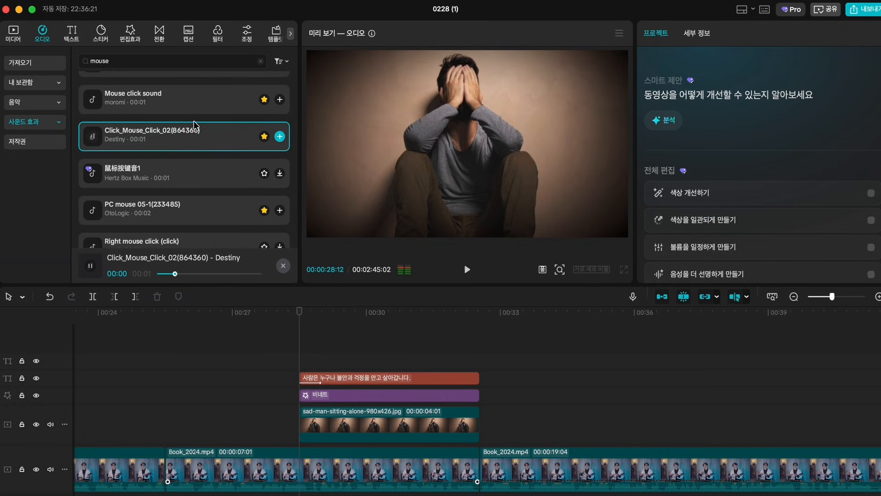
Step: Add the Click_Mouse_Click_02(864360) sound on an audio track below the main video, starting at 00:00:28:12
click(171, 140)
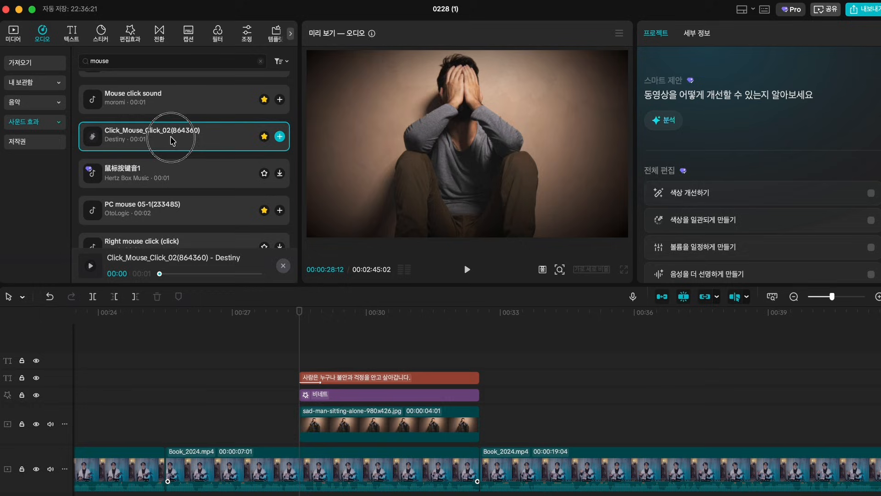
drag(171, 140, 302, 490)
scroll(301, 447, up, 5)
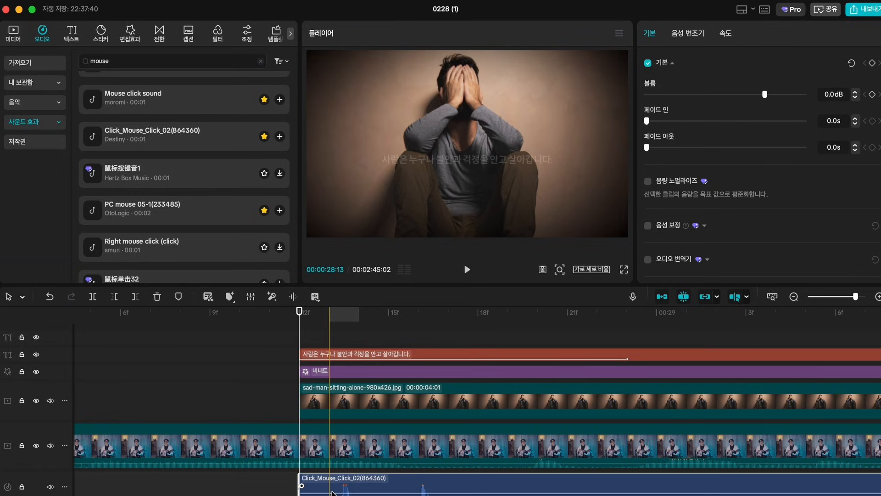
Step: Shift the mouse-click sound to start about two frames before the caption and play back the result from 00:00:28:12
drag(301, 483, 324, 486)
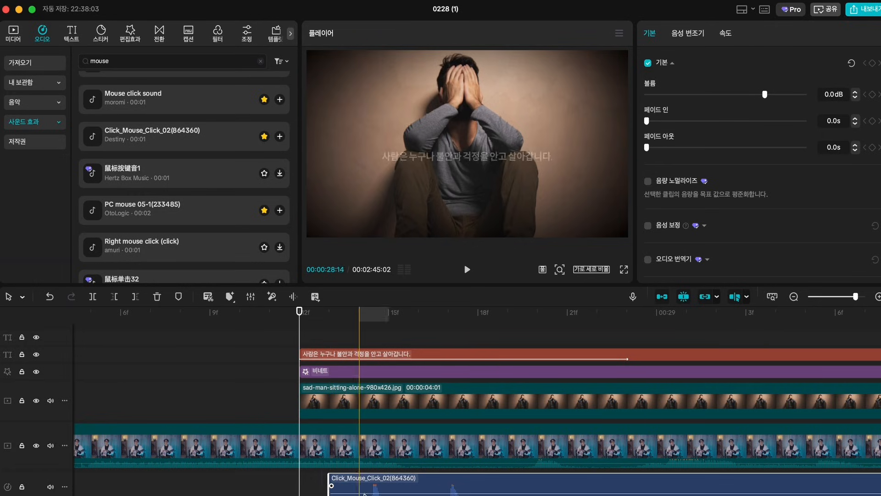
click(476, 482)
drag(476, 483, 404, 481)
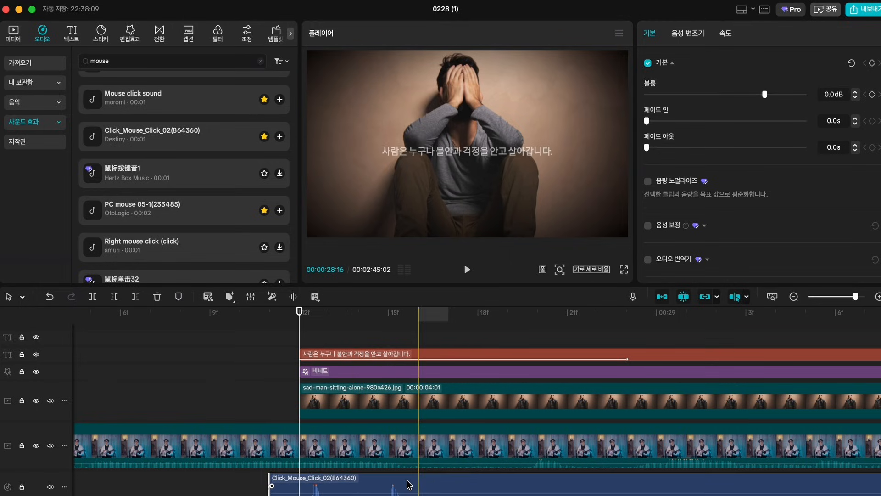
click(191, 367)
key(space)
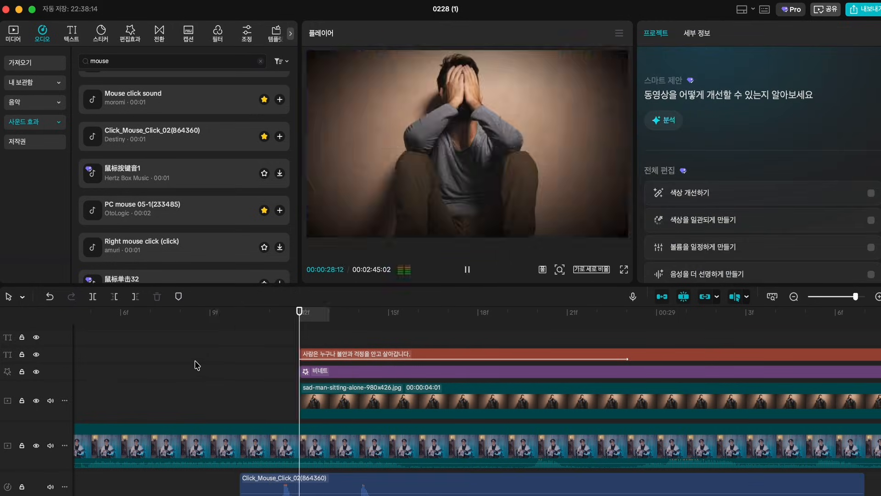
Step: Set the sad-man image's exposure to -16 and its saturation to -50, and play back the scene
scroll(478, 353, down, 5)
scroll(478, 353, right, 3)
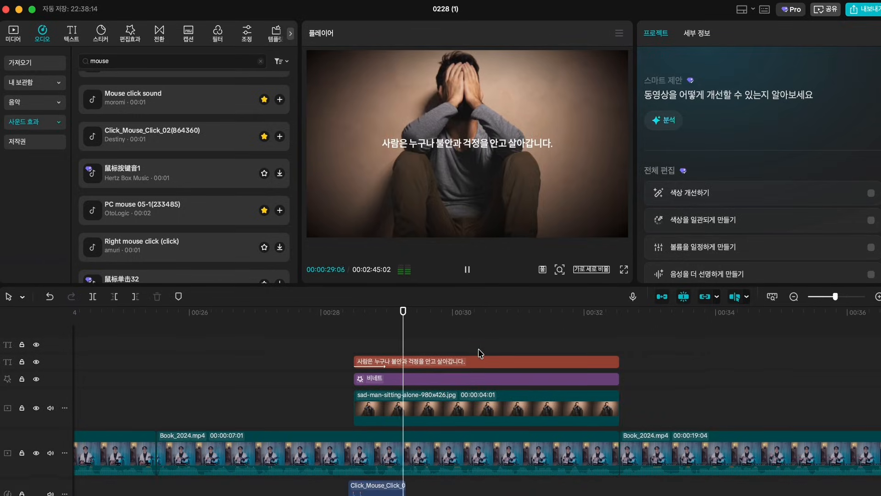
scroll(478, 354, right, 4)
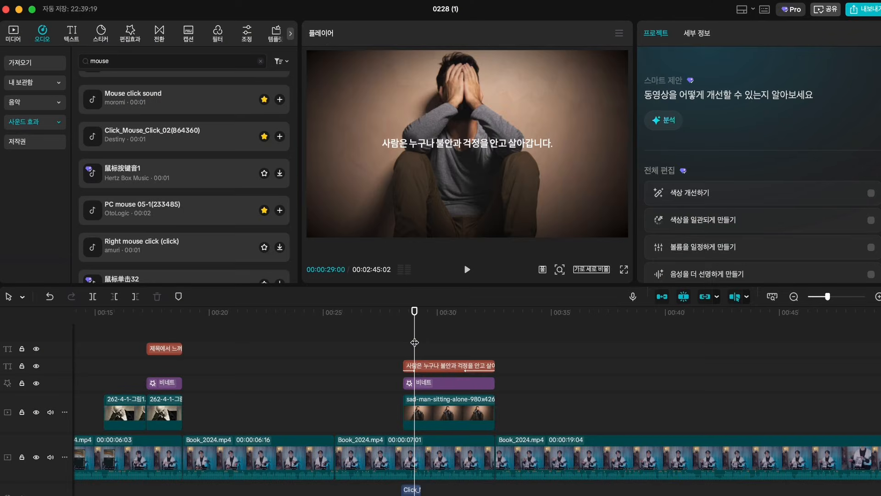
click(418, 417)
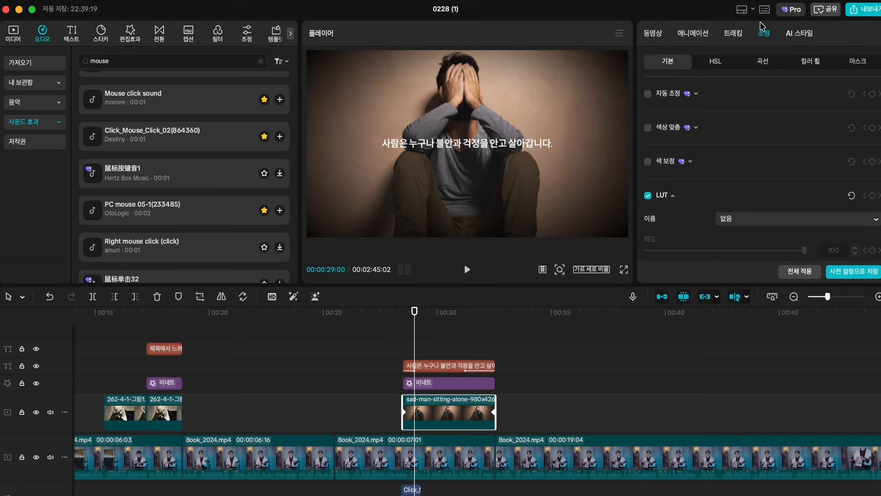
scroll(734, 179, down, 5)
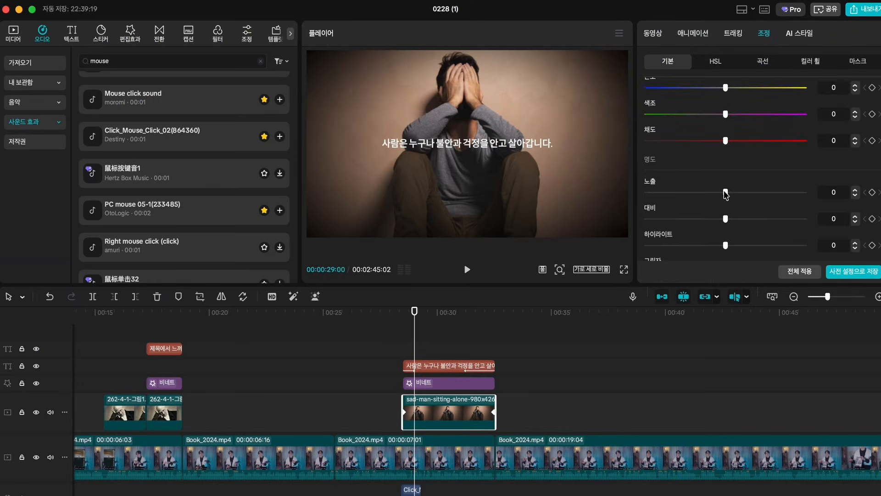
drag(725, 193, 700, 185)
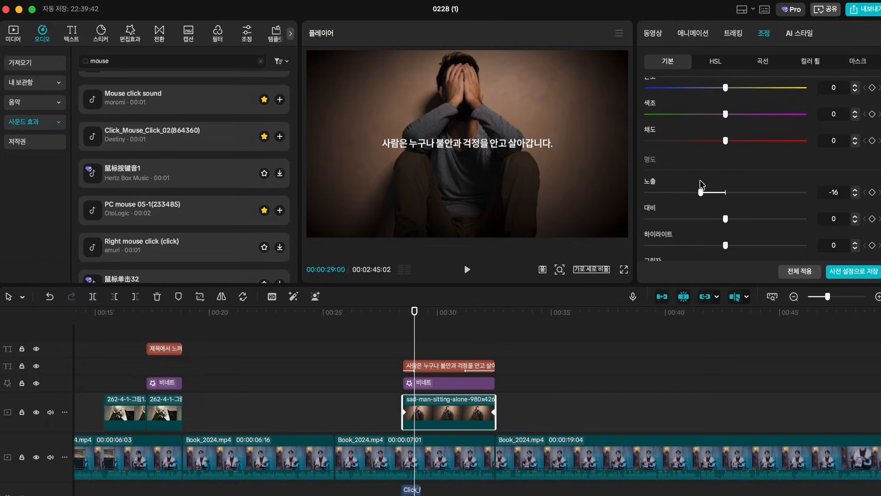
drag(727, 141, 674, 138)
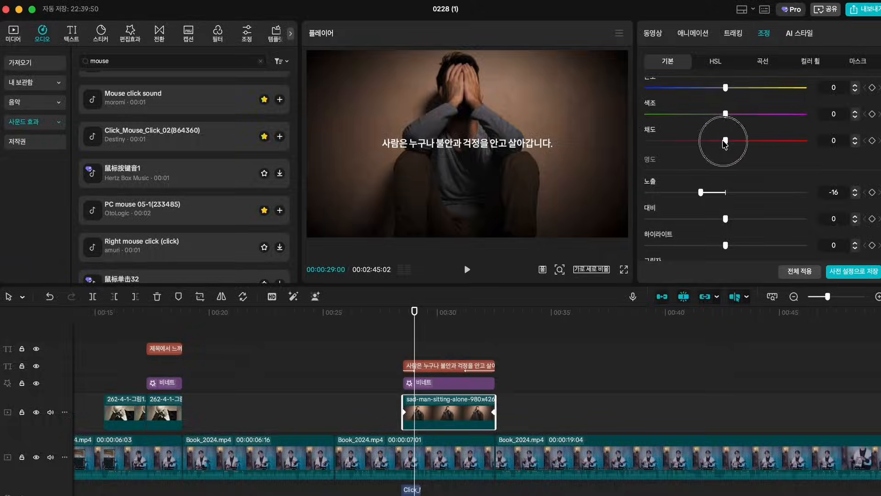
drag(725, 140, 625, 148)
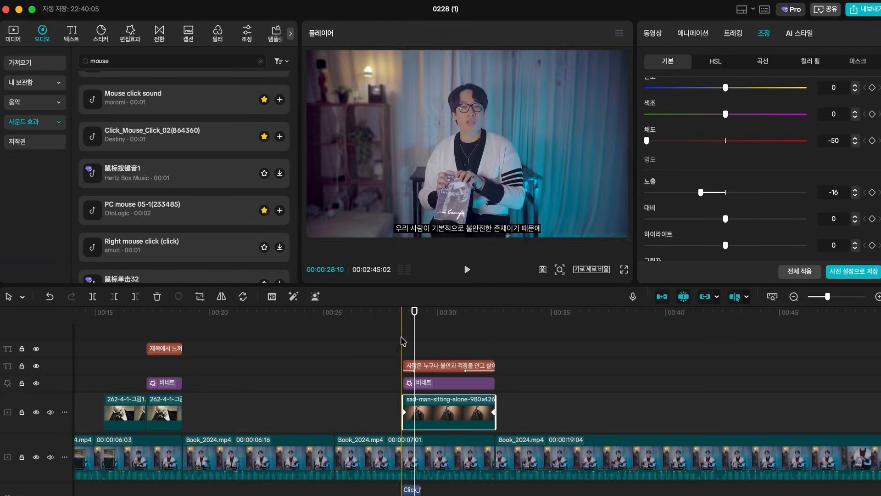
click(427, 330)
key(space)
key(space)
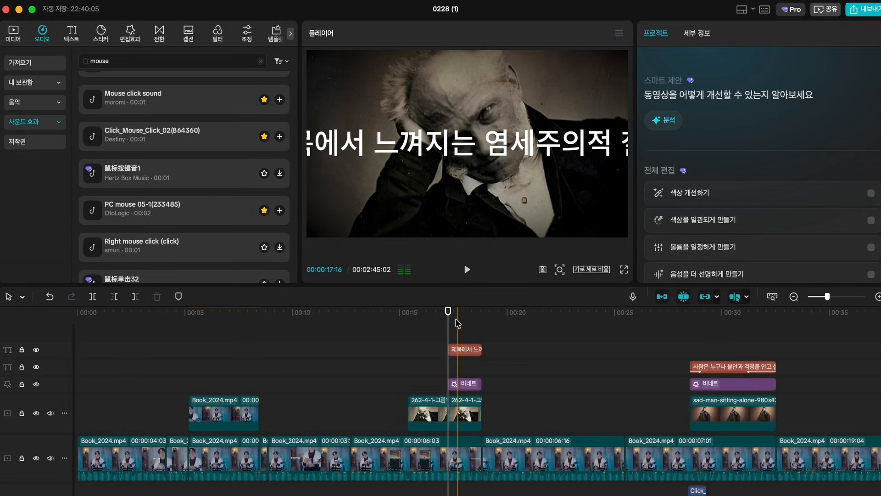
Step: Move the caption 제목에서 느껴지는 염세주의적 철학 down onto the same text track as the sad-man caption
click(456, 325)
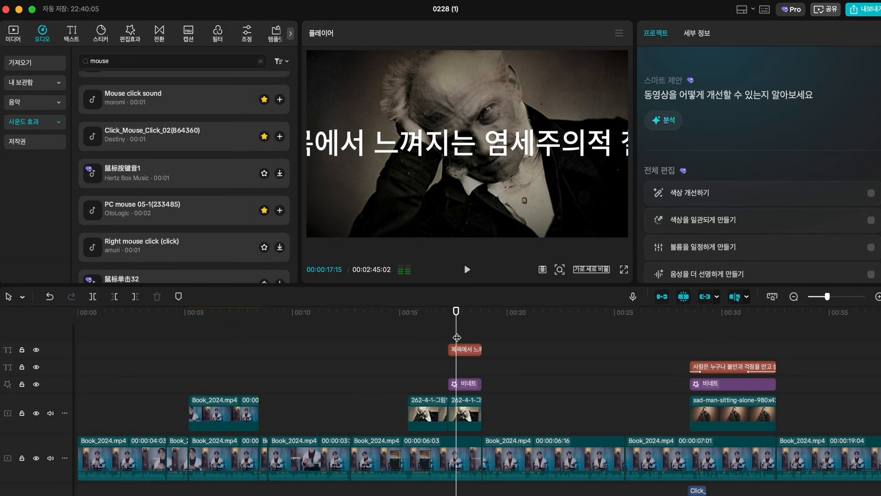
click(458, 413)
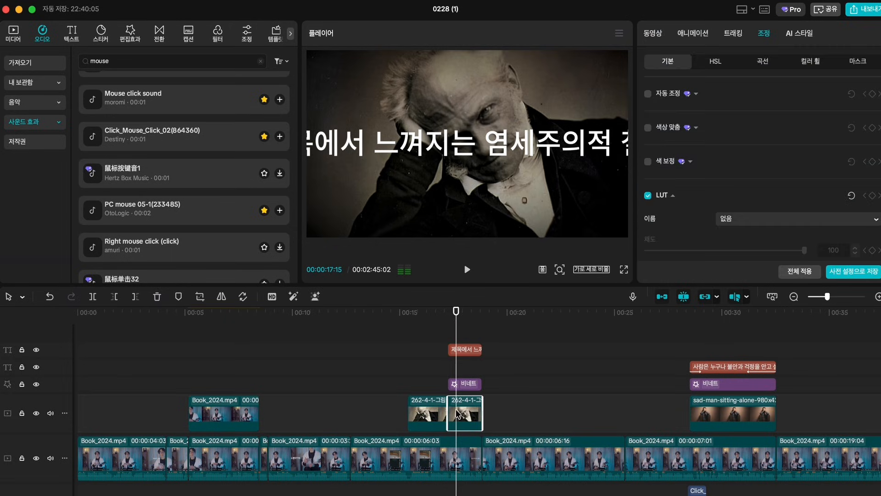
click(460, 349)
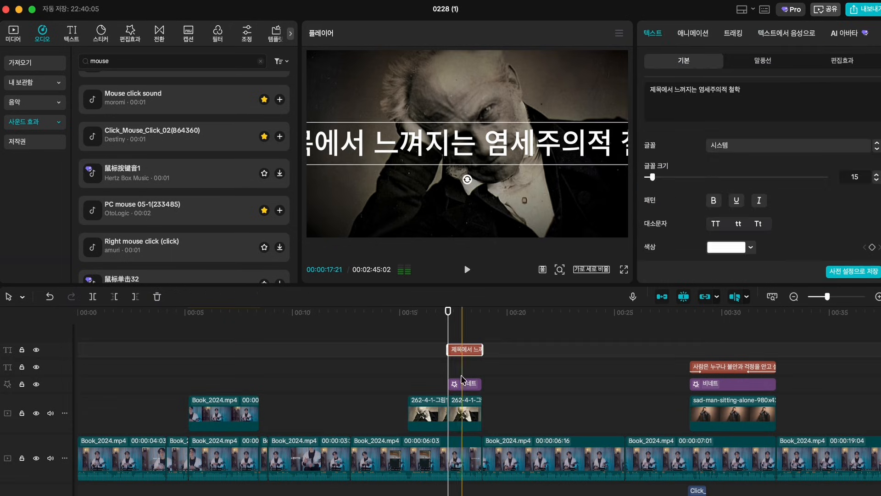
click(461, 383)
drag(462, 352, 463, 369)
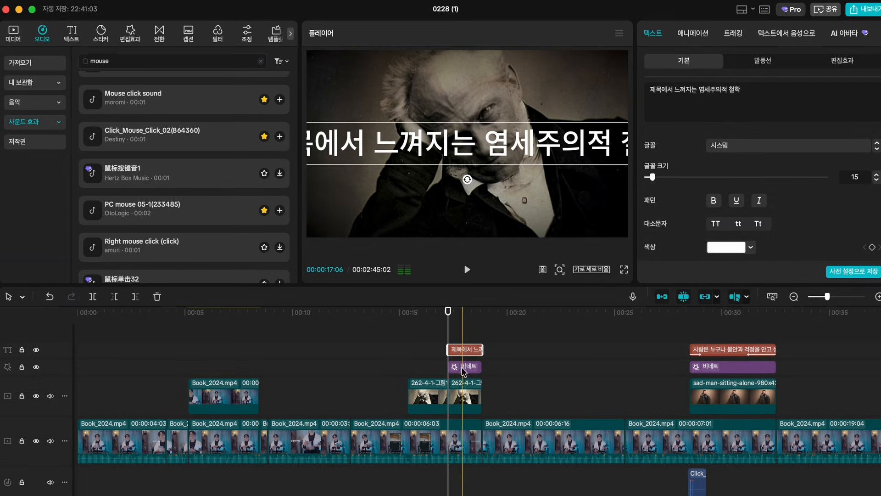
click(464, 365)
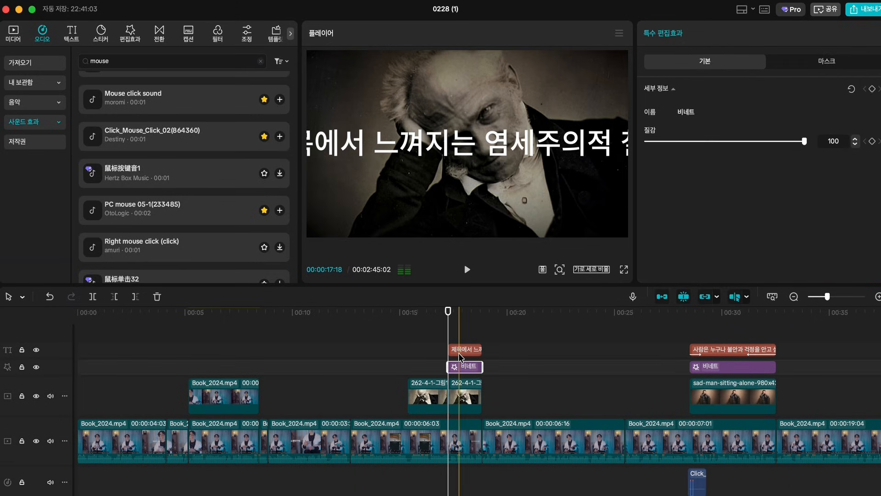
Step: Set the font size of the 제목에서 느껴지는 염세주의적 철학 caption to 6 and play it back
click(457, 349)
click(647, 178)
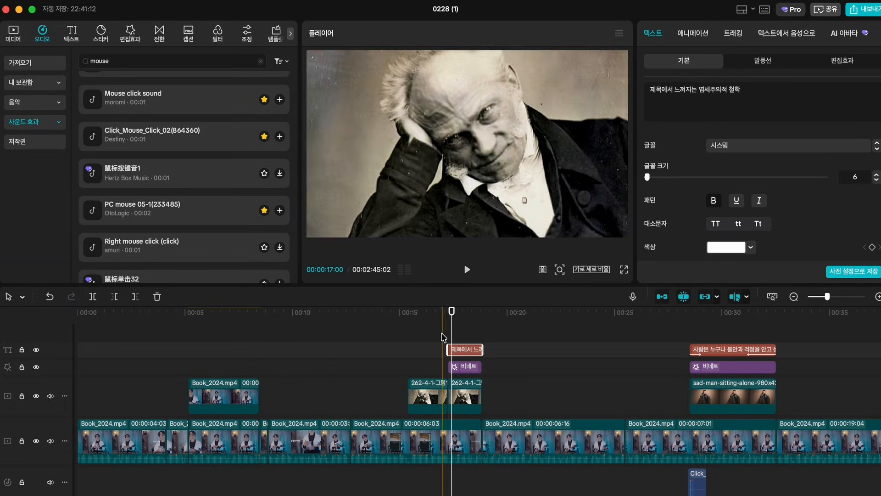
click(444, 334)
key(space)
click(459, 344)
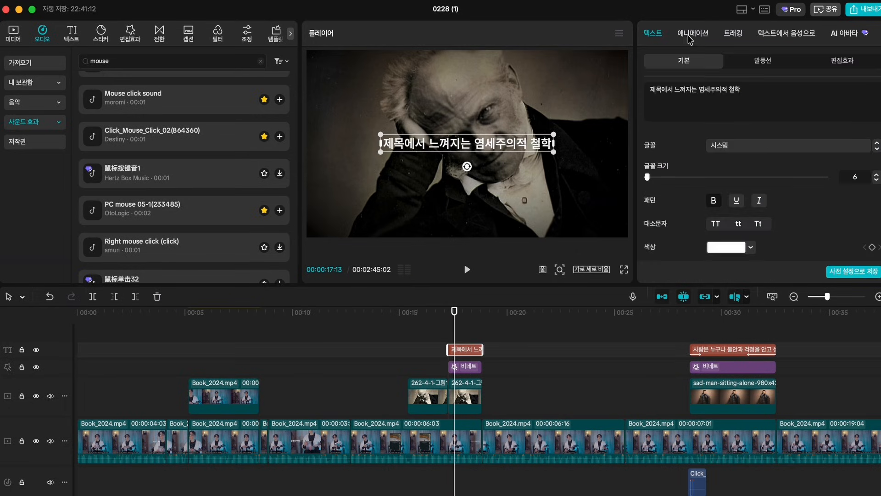
Step: Apply the favourite 밀기 U entrance animation to the 제목에서 느껴지는 염세주의적 철학 caption with a 0.5 s length
click(690, 37)
click(654, 97)
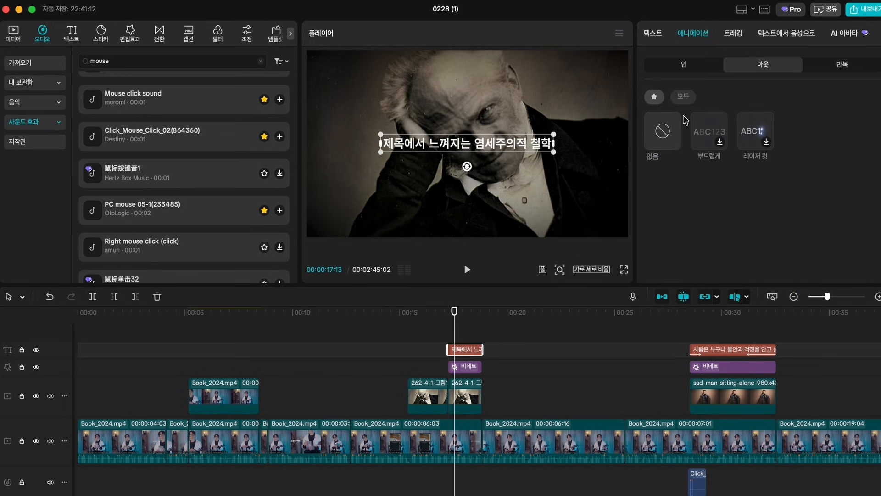
click(693, 68)
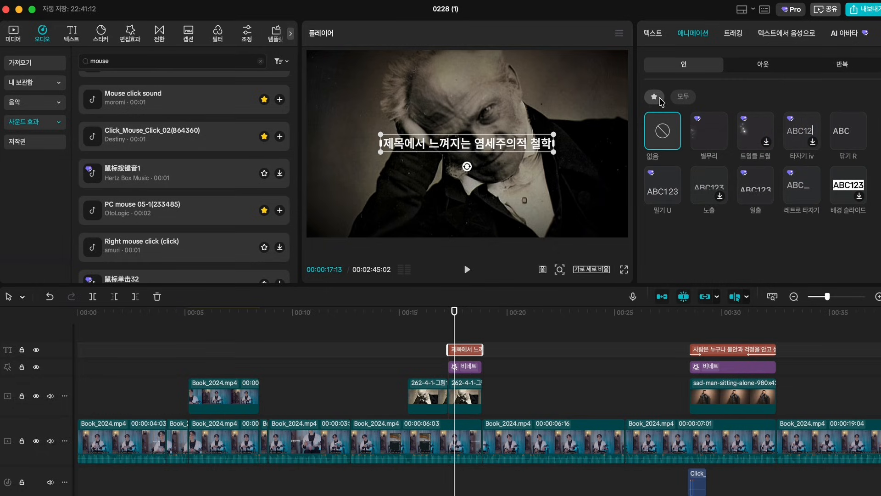
click(664, 188)
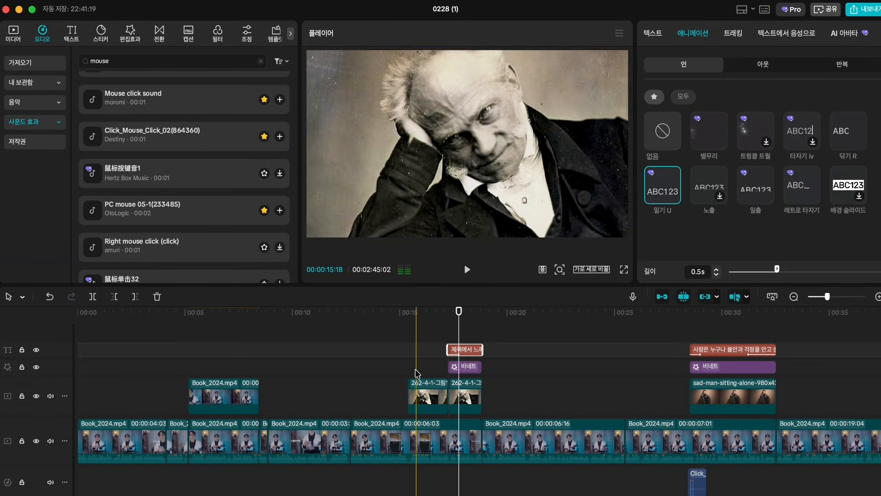
Step: Add the PC mouse 05-1(233485) sound on the audio track, align its click with the caption's start at 00:00:17:06, and play it back
click(447, 327)
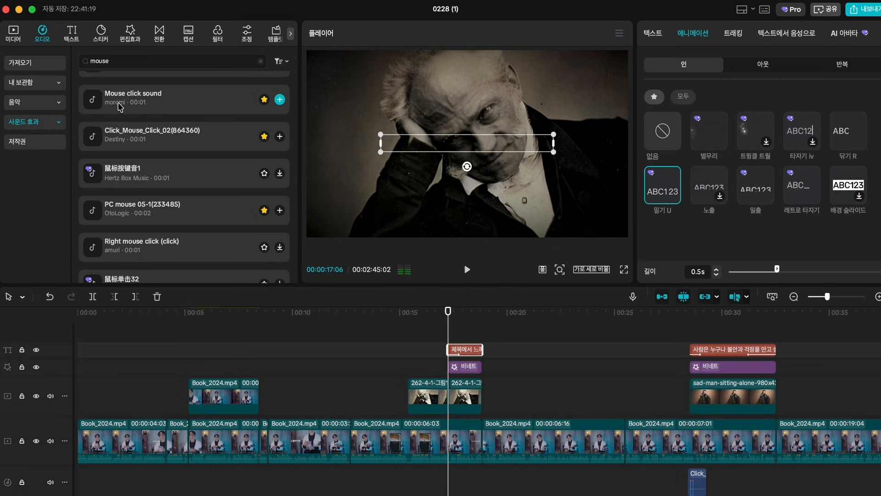
click(140, 94)
click(152, 134)
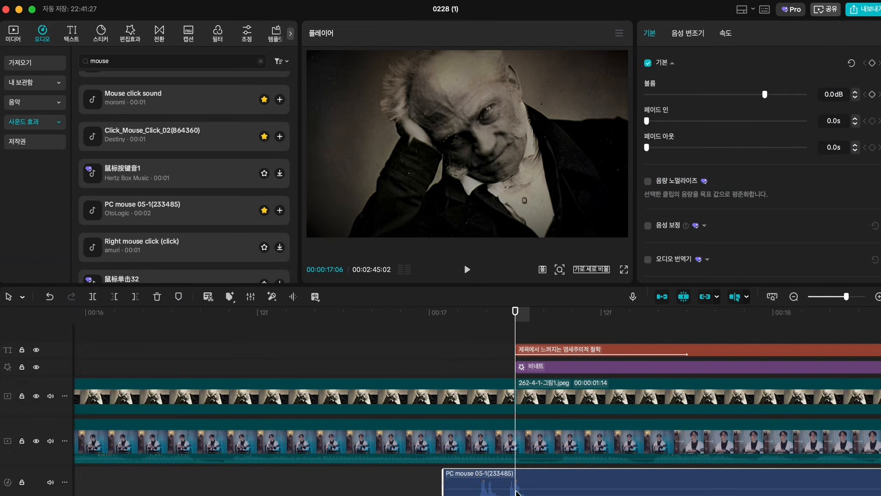
drag(545, 475, 571, 480)
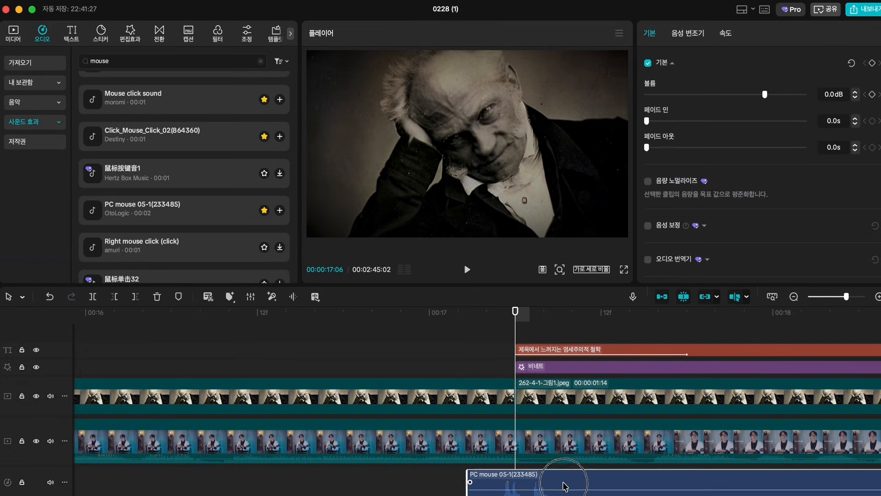
click(440, 358)
key(space)
scroll(439, 358, down, 3)
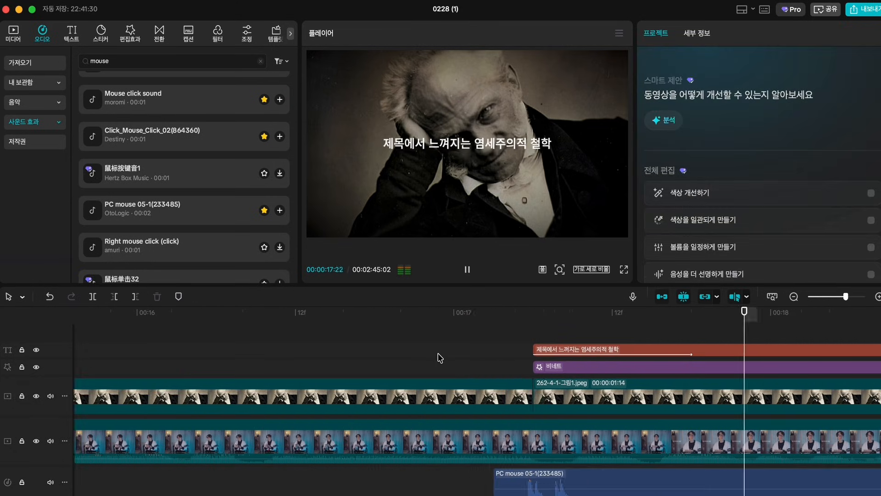
Step: Keyframe the second 262-4-1-그림1.jpeg clip's scale from 121% at 00:00:17:06 to 188% at 00:00:17:11, and play back the zoom
scroll(439, 358, right, 5)
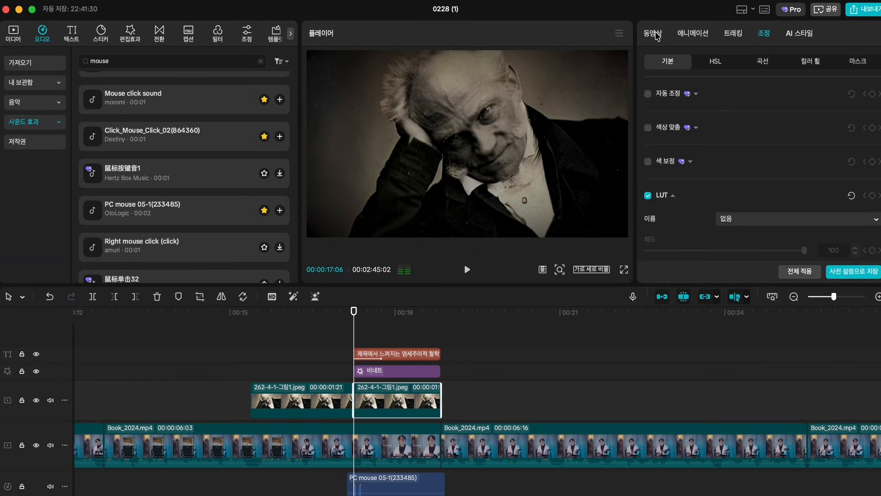
click(657, 37)
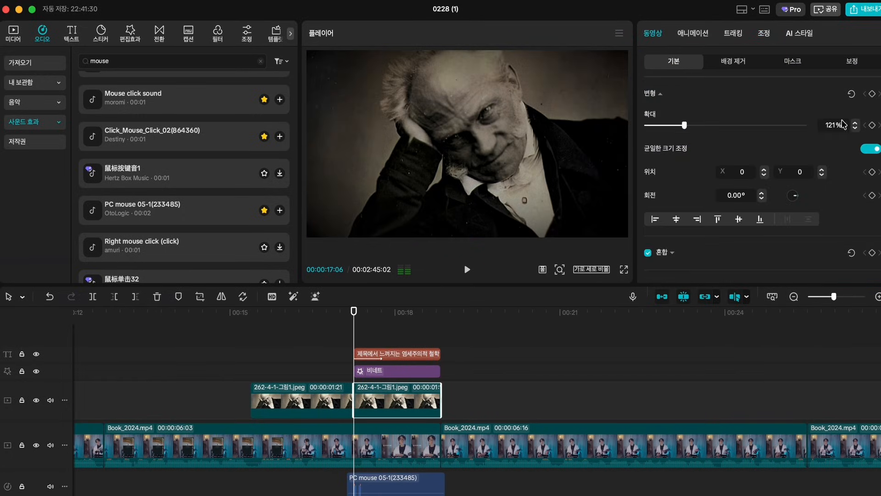
click(872, 125)
click(353, 310)
drag(353, 311, 363, 315)
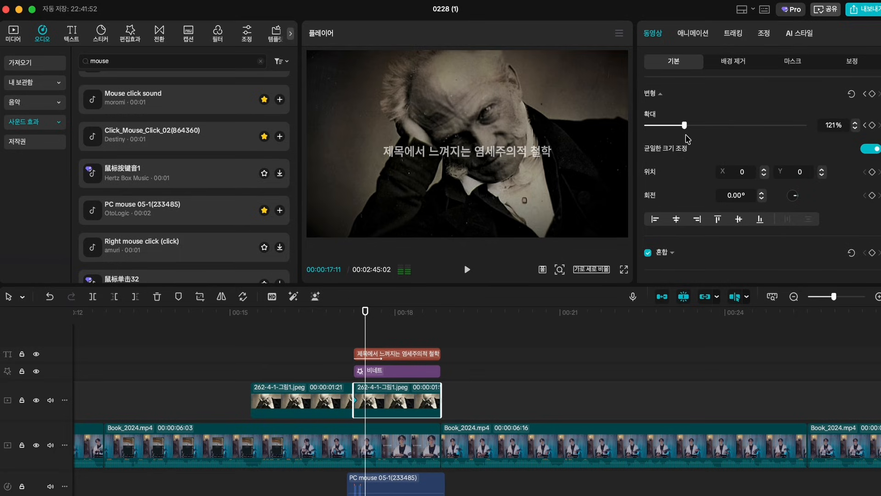
drag(685, 128, 721, 133)
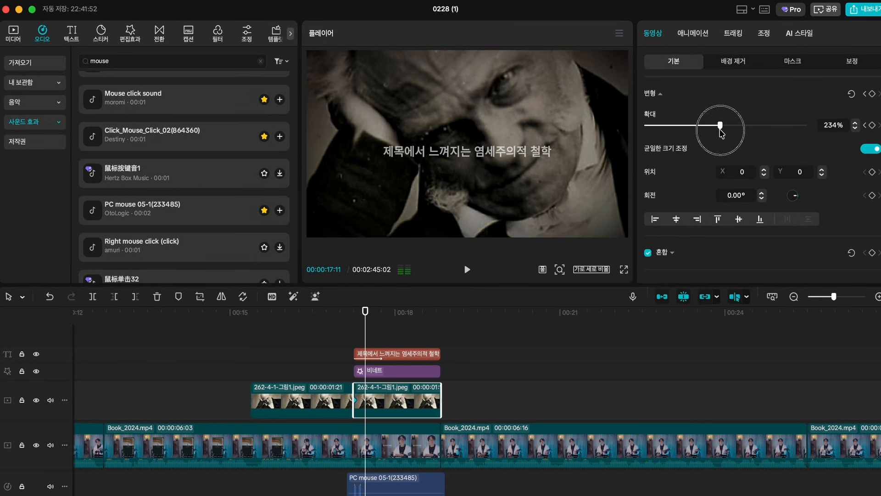
click(331, 333)
key(space)
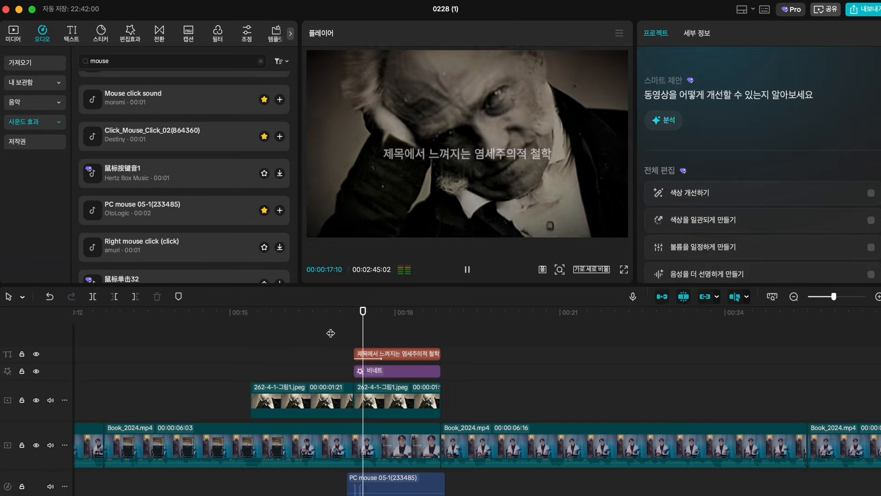
click(331, 333)
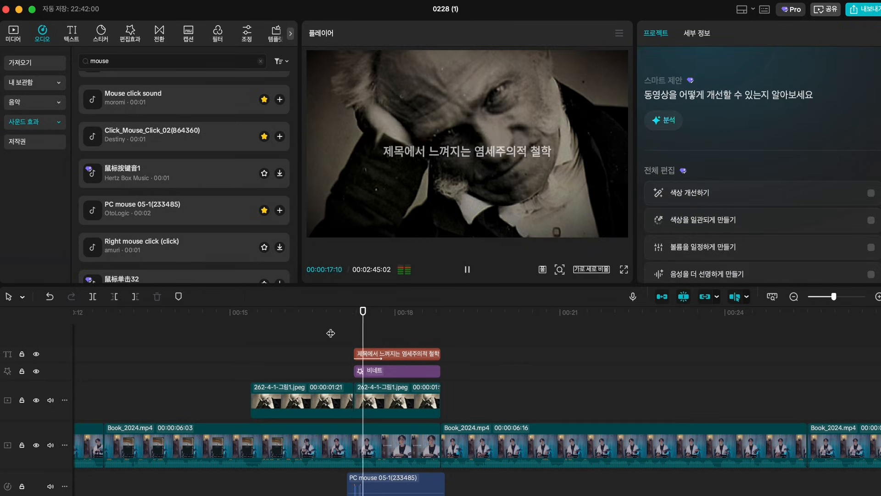
click(343, 330)
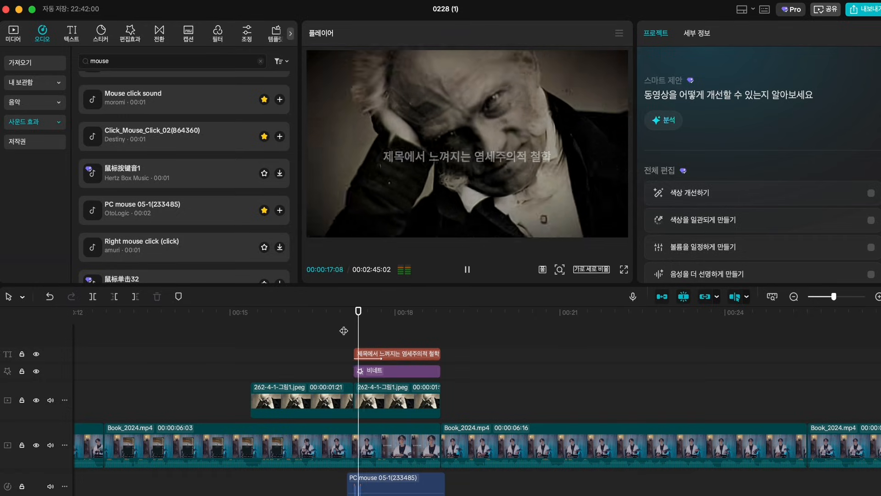
Step: Display the keyframe animation graph of the second 262-4-1-그림1.jpeg clip and open the preset curves for its scale
click(391, 393)
scroll(391, 392, up, 4)
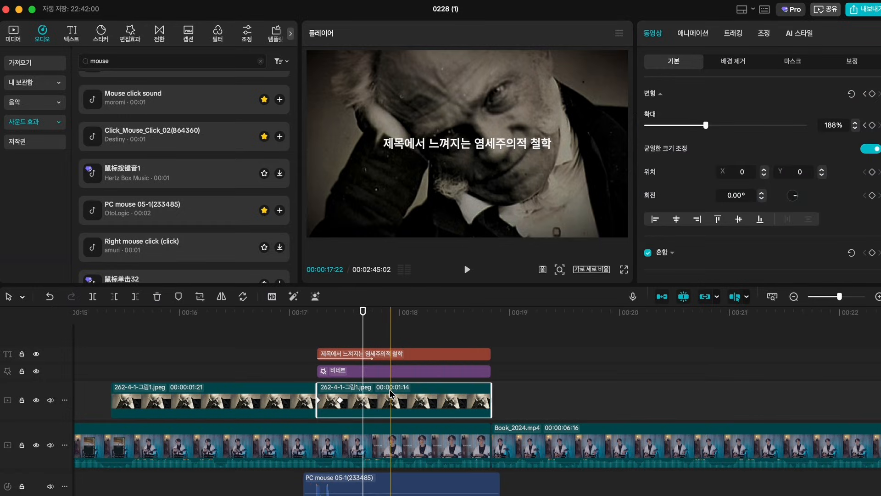
right_click(371, 399)
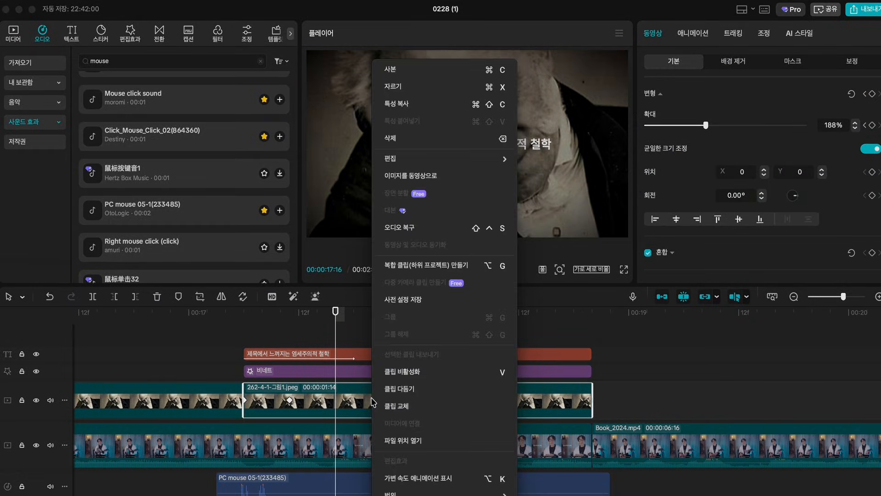
click(394, 478)
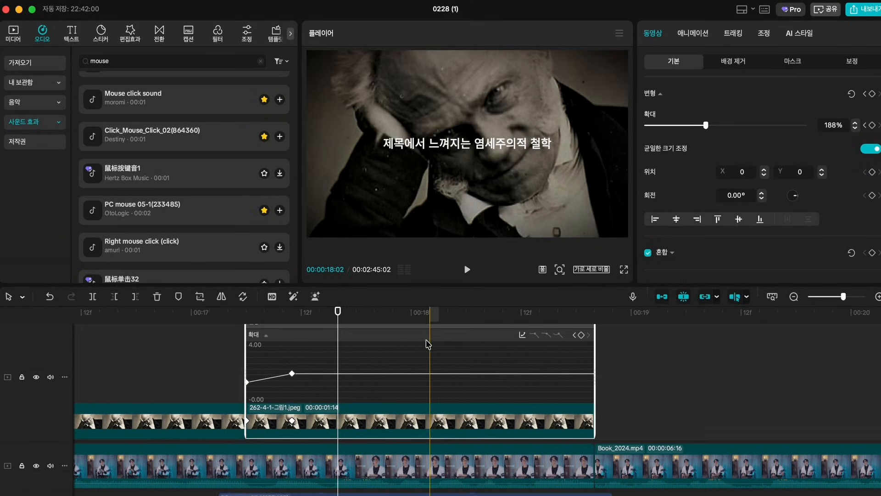
scroll(427, 343, down, 2)
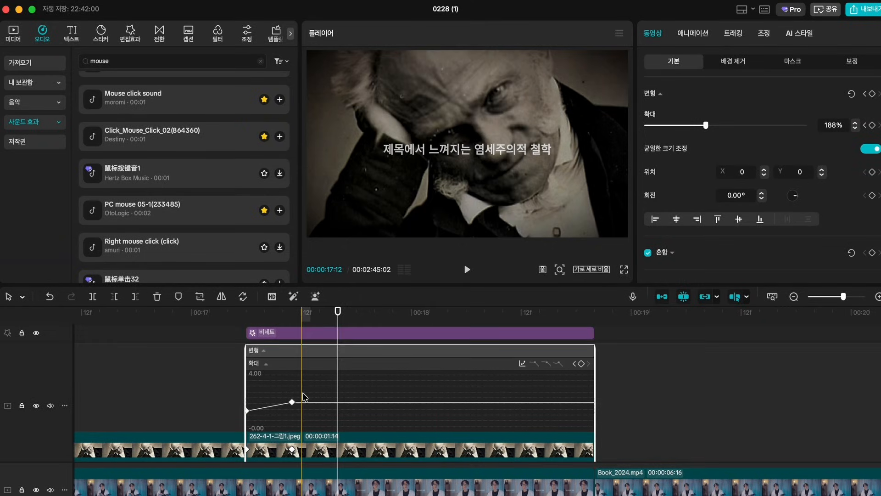
click(522, 364)
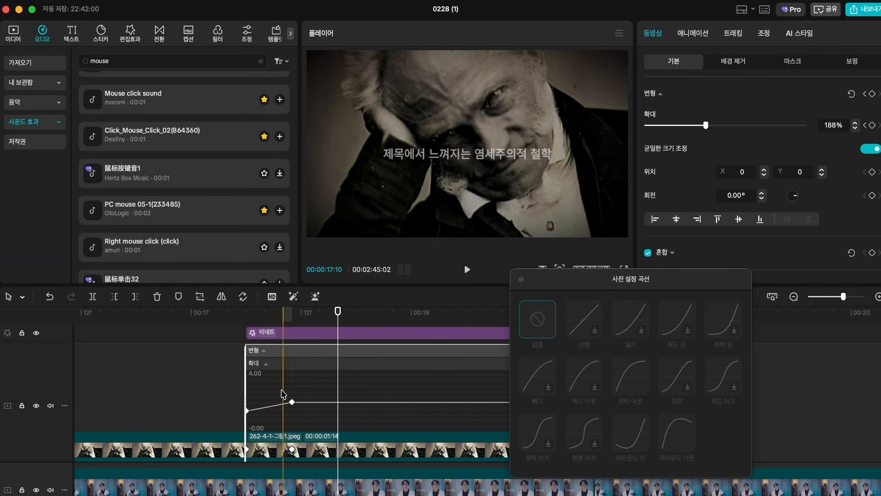
Step: Apply the 큐빅 아웃 preset curve between the clip's two scale keyframes
drag(318, 389, 245, 410)
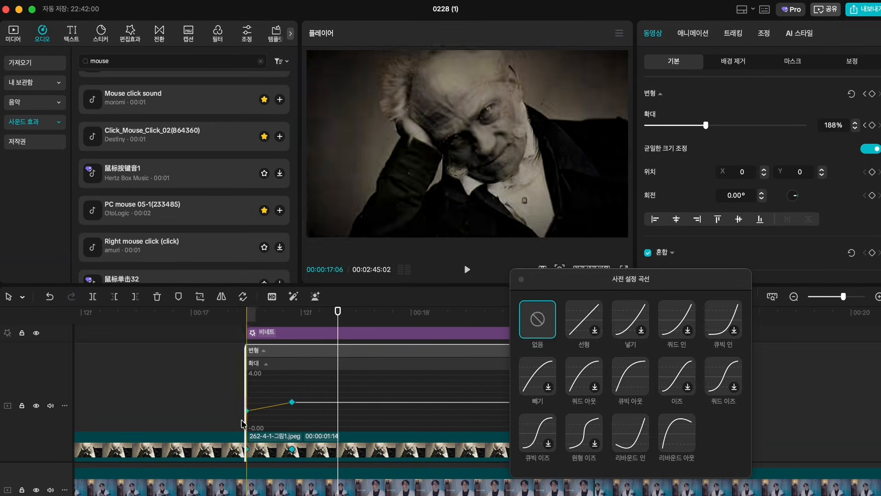
drag(310, 389, 241, 416)
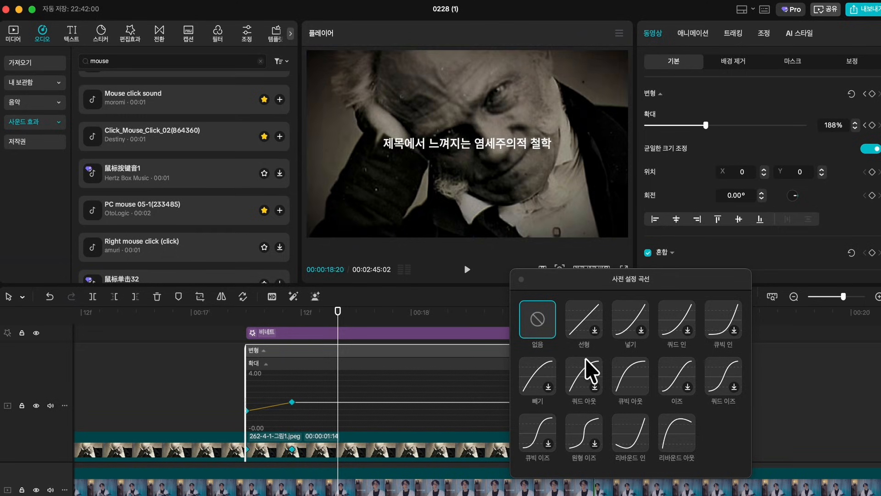
drag(596, 279, 530, 212)
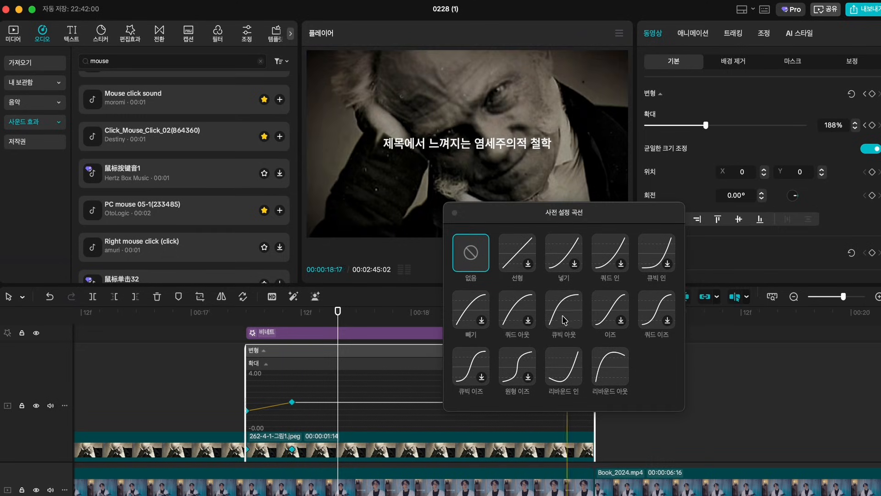
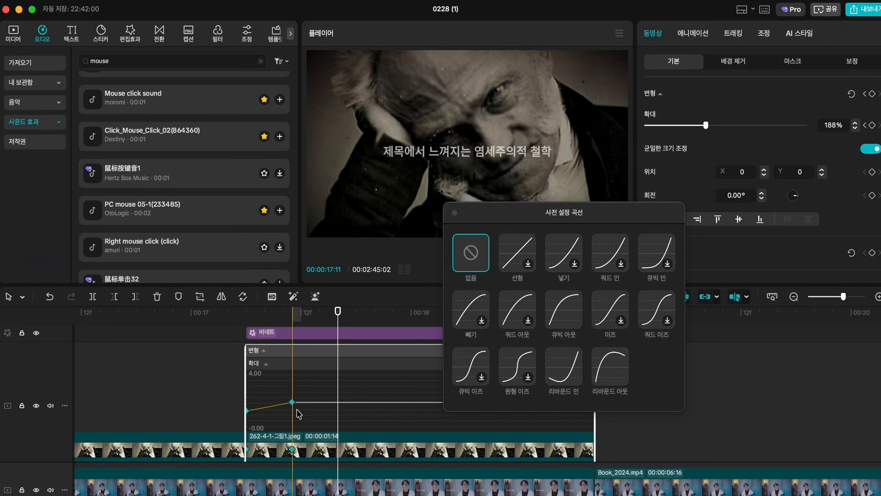
click(565, 320)
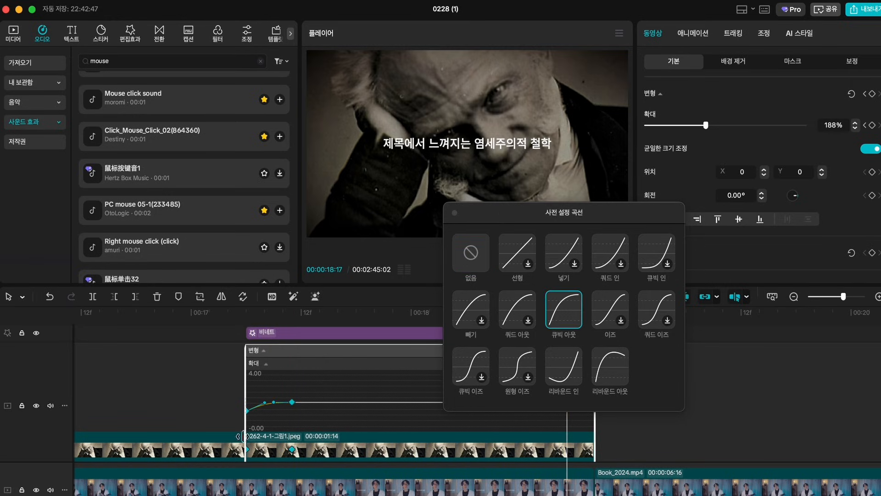
click(468, 262)
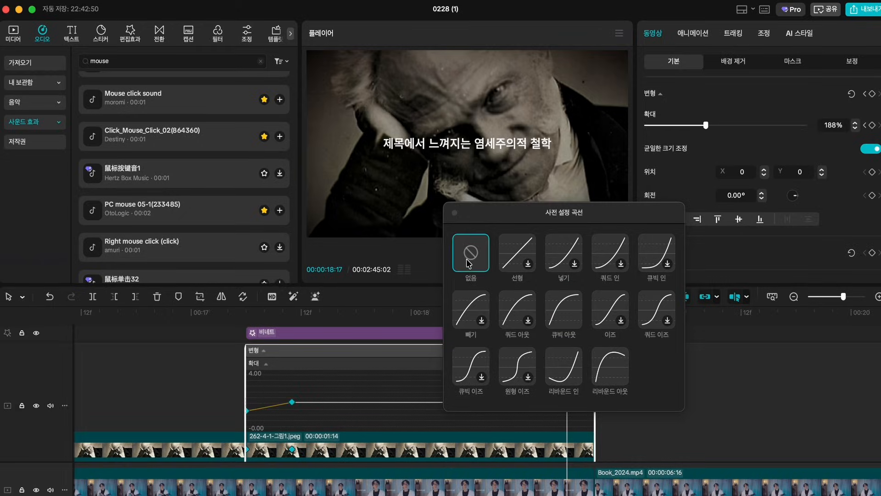
click(549, 314)
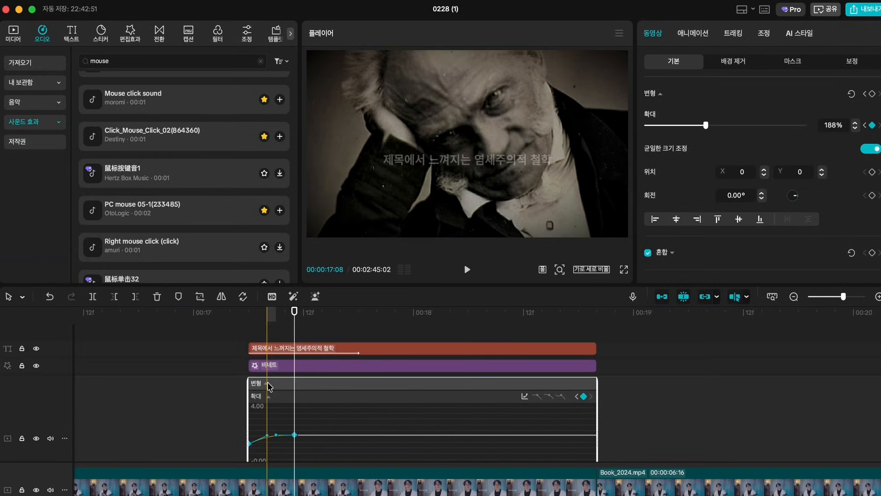
Step: Collapse the clip's transform graph and play back the eased zoom from 00:00:16:23
click(267, 383)
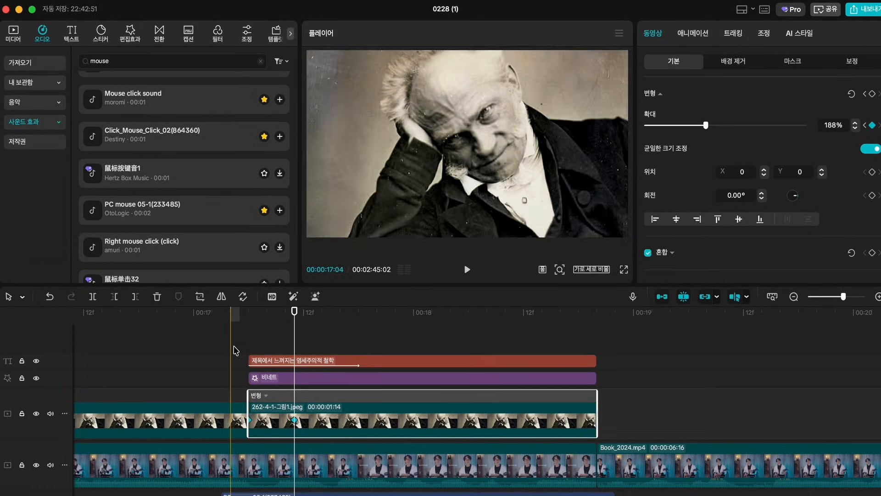
click(183, 351)
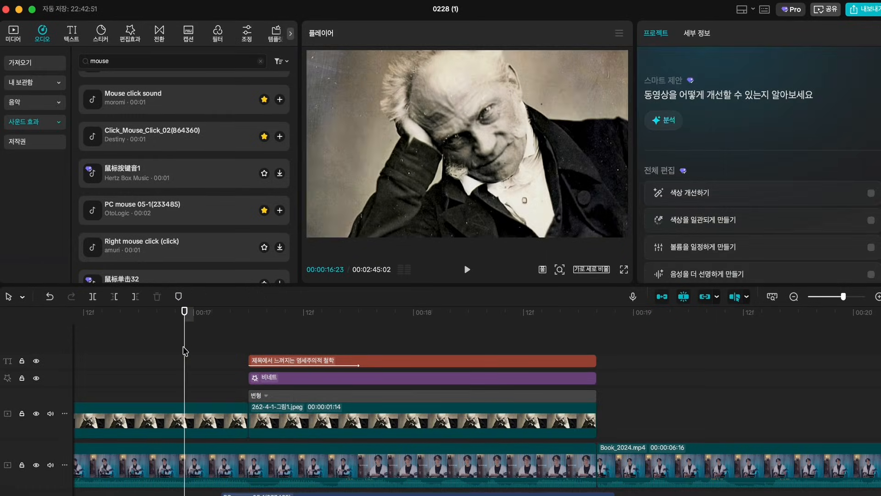
key(space)
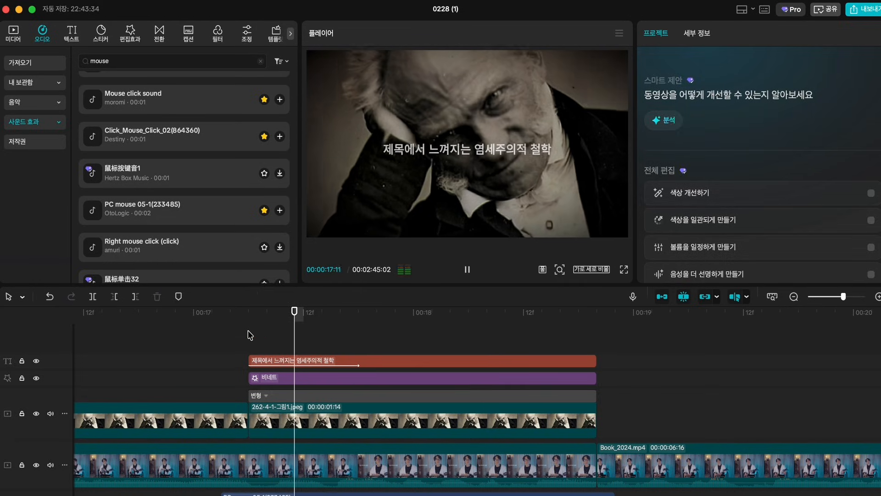
scroll(267, 347, down, 3)
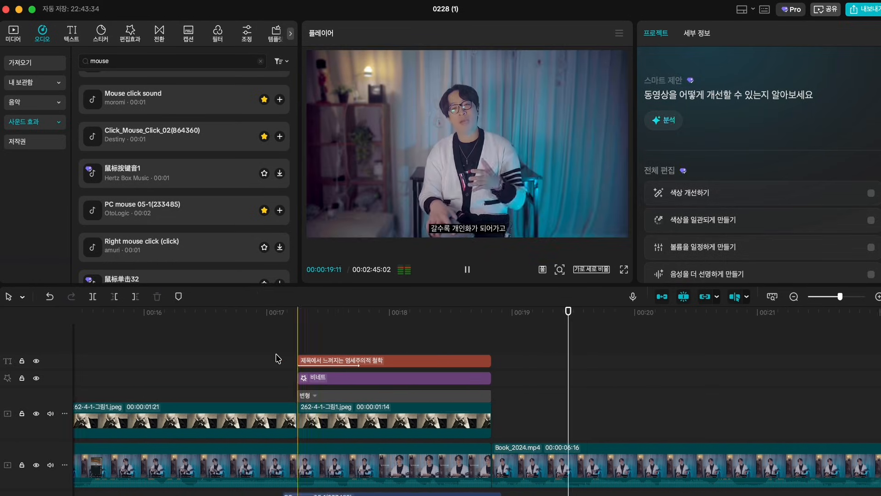
key(space)
Step: Lower the saturation of the second 262-4-1-그림1.jpeg clip to -15
click(364, 417)
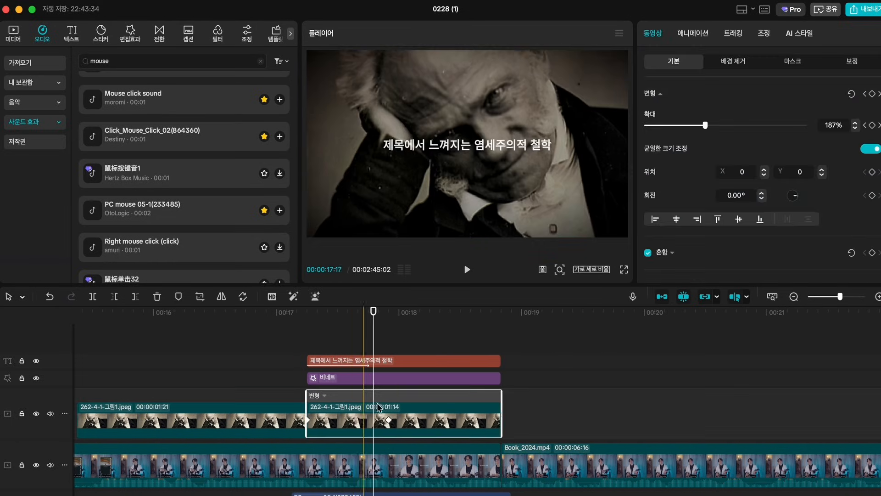
click(763, 33)
scroll(724, 161, down, 3)
drag(725, 183, 698, 185)
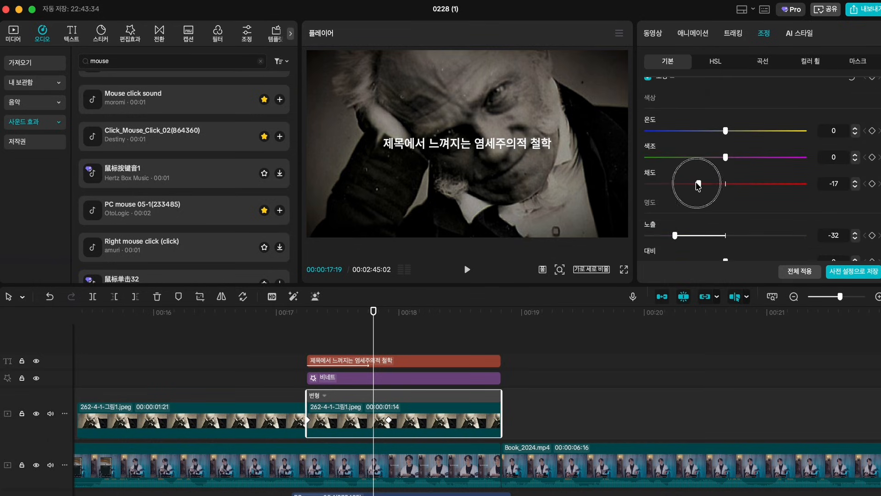
scroll(701, 185, down, 3)
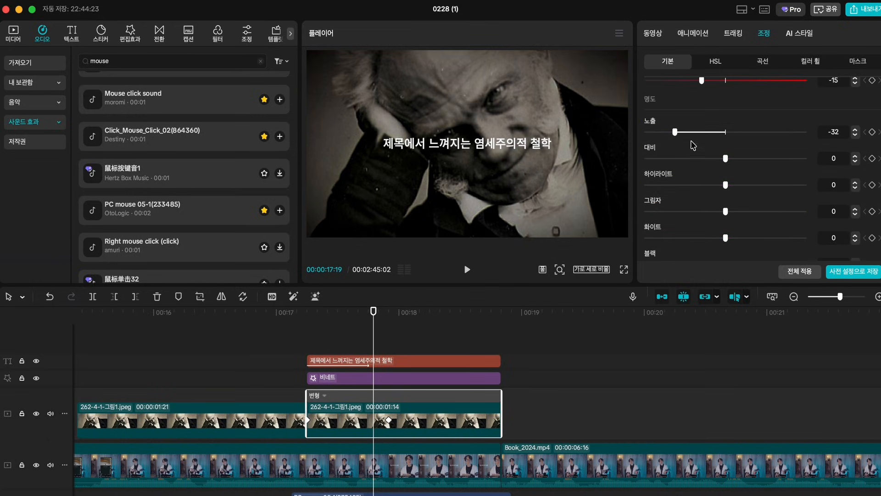
click(511, 368)
Step: Try a copy of the 제목에서 느껴지는 염세주의적 철학 caption over the first 262-4-1-그림1.jpeg clip and delete it
scroll(511, 368, left, 3)
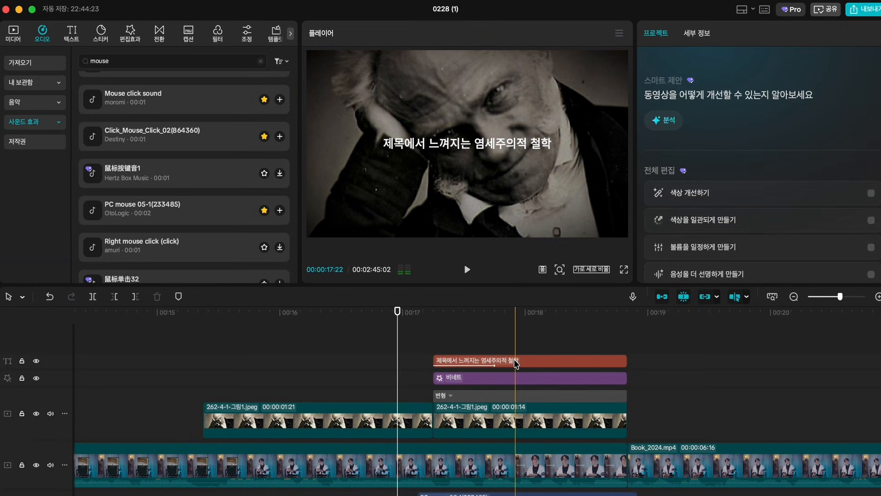
drag(516, 364, 302, 365)
click(337, 348)
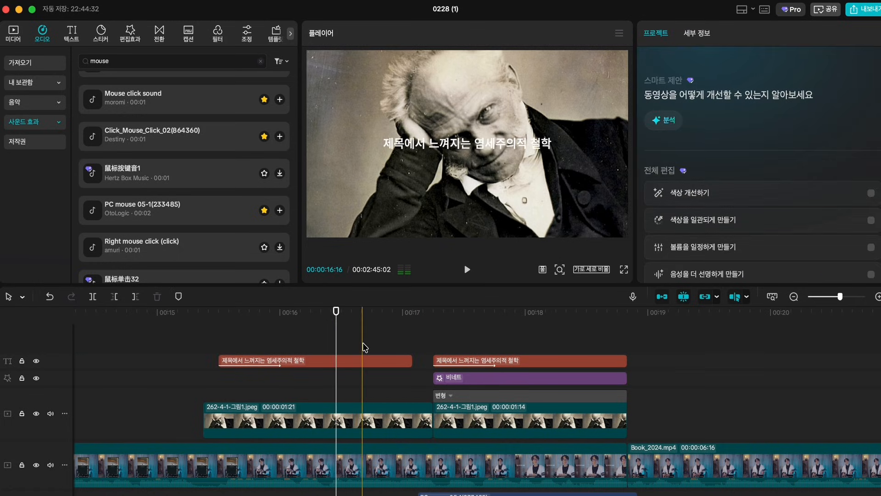
click(366, 370)
click(366, 360)
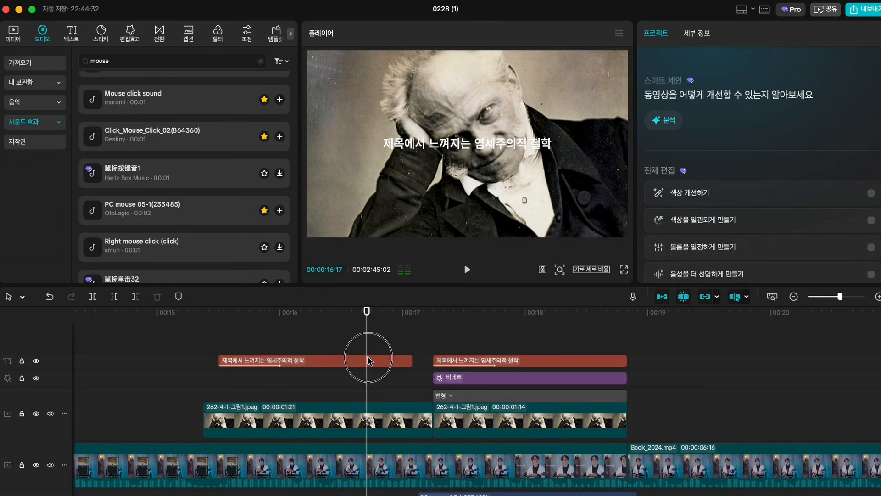
key(Delete)
click(478, 387)
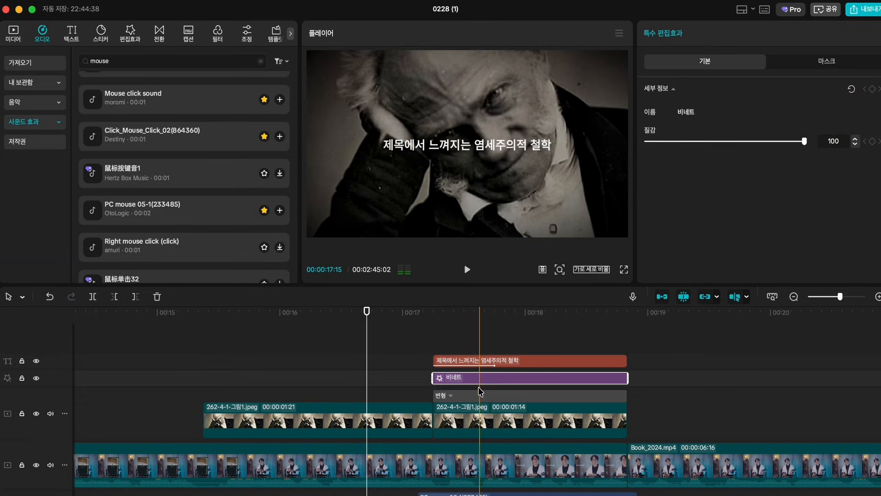
click(474, 349)
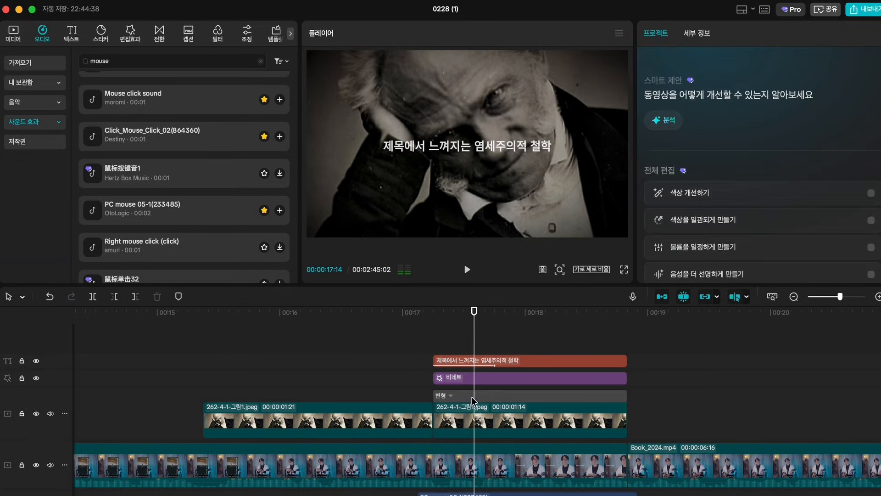
click(474, 415)
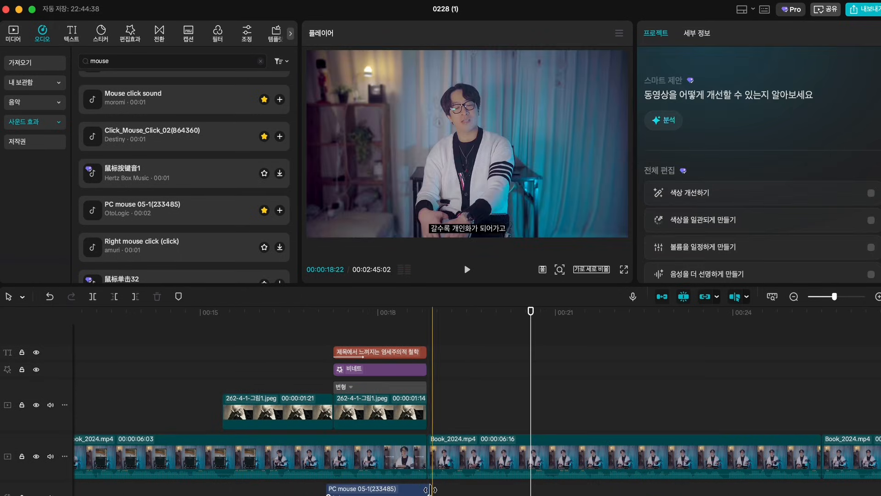
Step: Trim the end of the PC mouse 05-1(233485) sound to just after its click and place the playhead at 00:00:18:20
drag(431, 489, 423, 489)
click(427, 381)
click(430, 319)
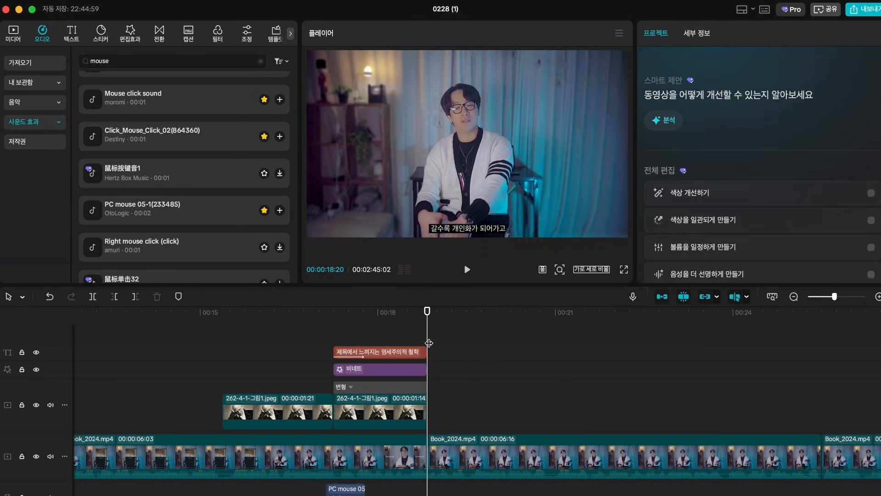
drag(430, 321, 398, 325)
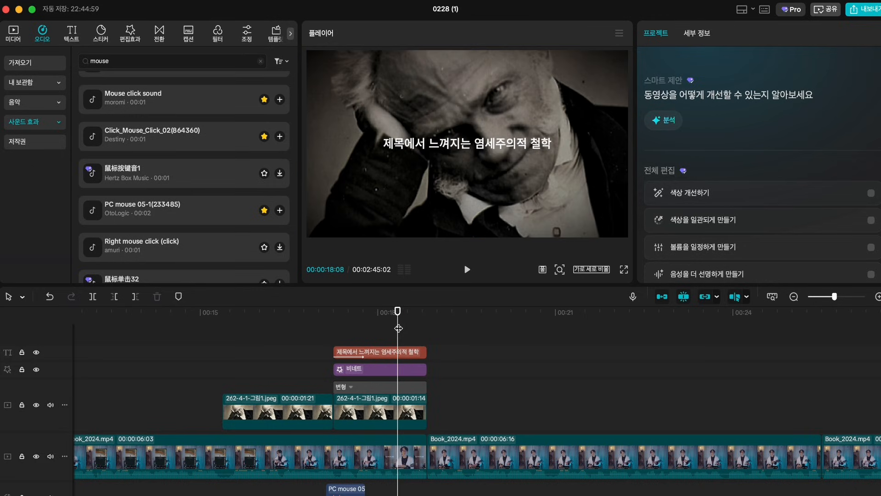
click(461, 338)
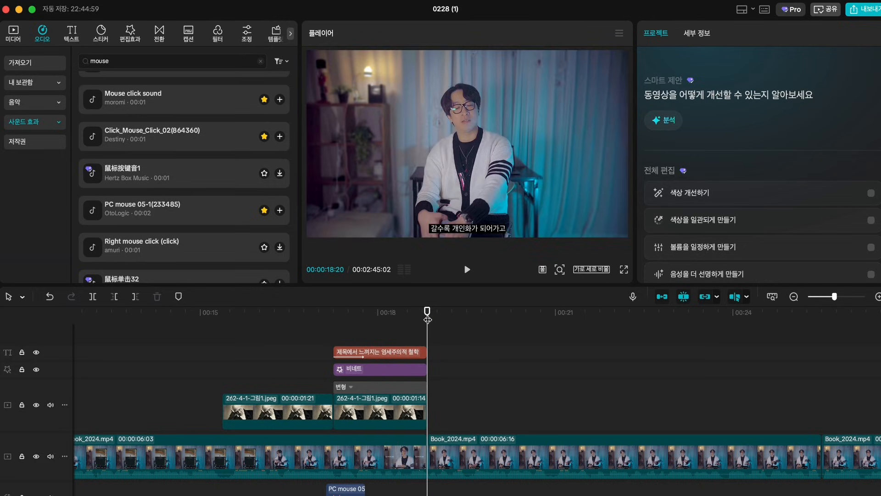
Step: Duplicate the Book_2024.mp4 clip that starts at 00:00:18:20 onto the track above and shift the copy about one second later
click(463, 457)
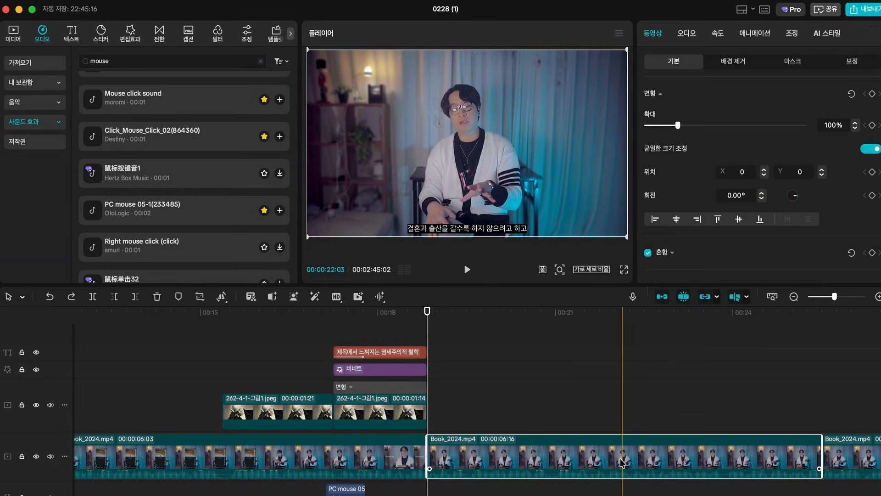
drag(620, 460, 582, 381)
key(Delete)
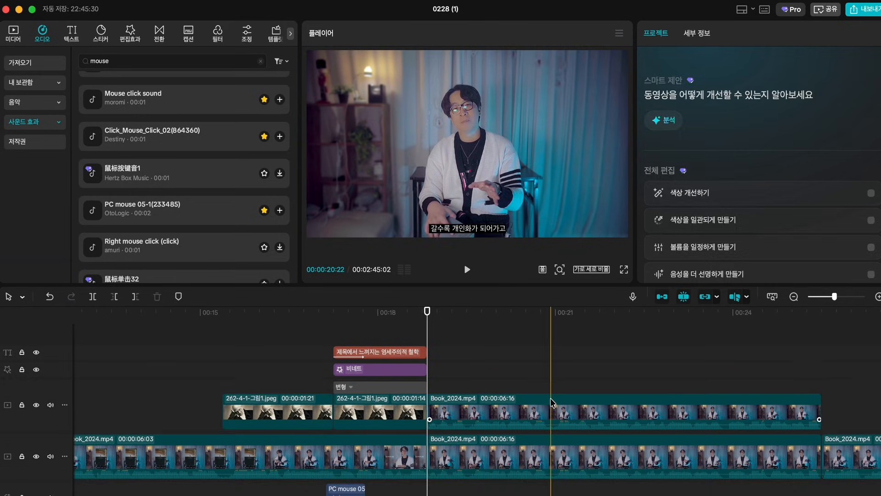
click(551, 406)
drag(498, 418, 560, 415)
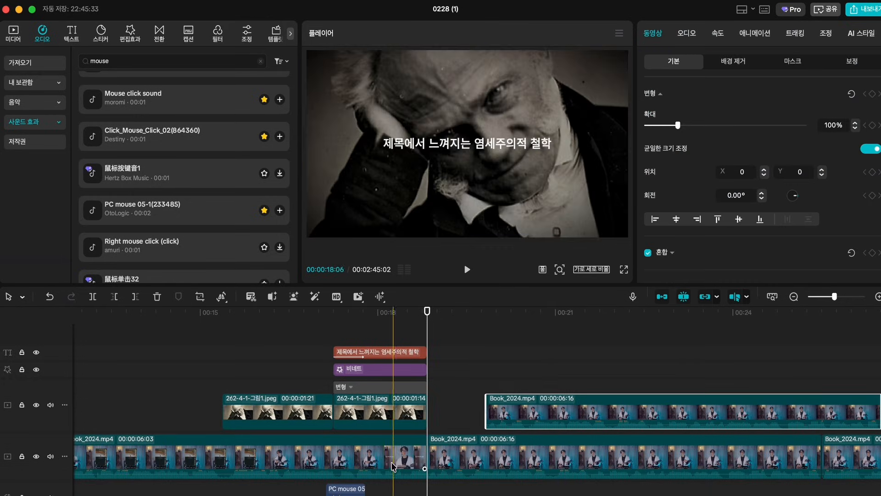
Step: Insert the copied Book_2024.mp4 clip into the main track at 00:00:18:20
click(423, 456)
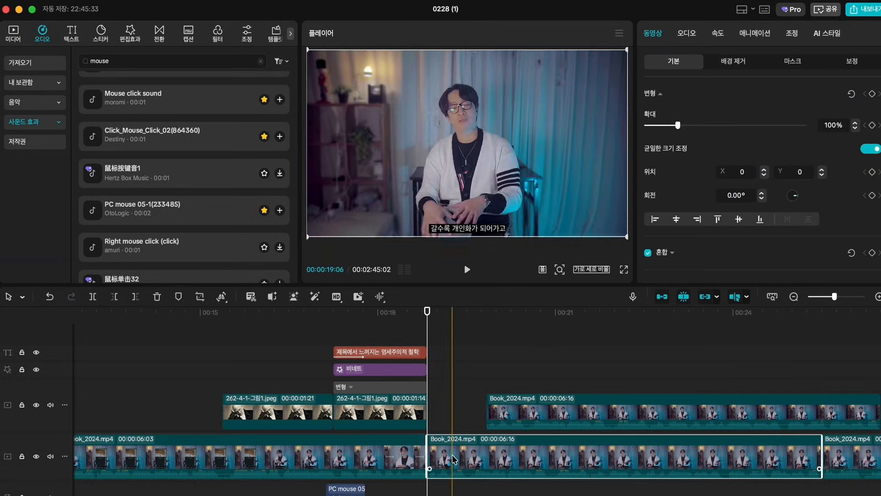
click(444, 458)
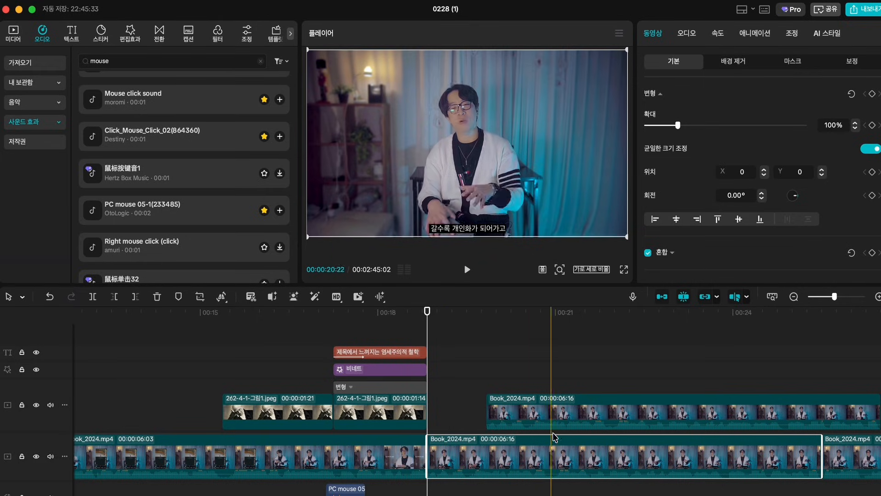
drag(507, 413, 452, 464)
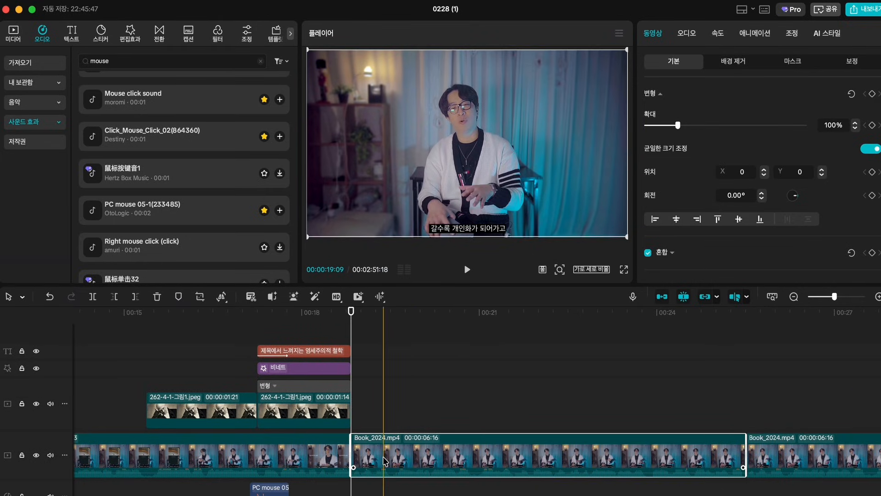
Step: Extract the audio of the inserted Book_2024.mp4 clip at 00:00:18:20 into a separate audio clip
right_click(396, 458)
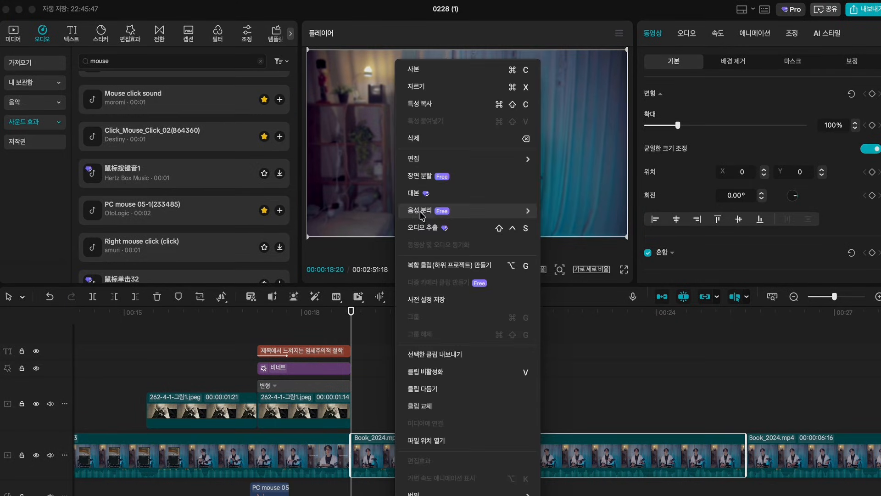
click(476, 231)
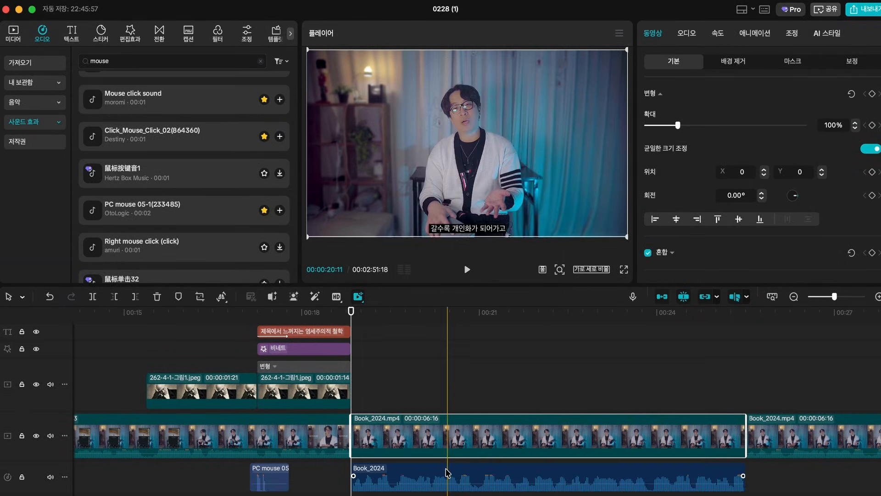
right_click(784, 439)
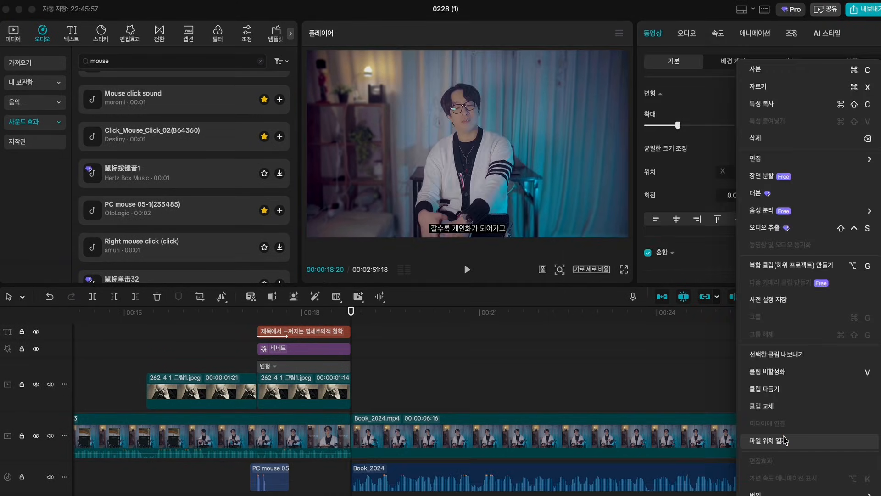
click(599, 399)
click(774, 436)
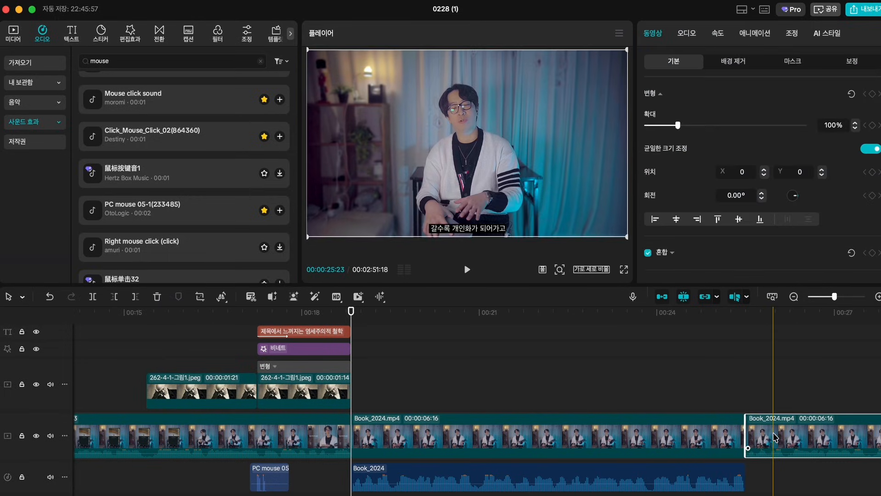
Step: Delete the extracted Book_2024 audio clip beneath the inserted Book_2024.mp4 clip
scroll(775, 436, right, 3)
scroll(775, 436, left, 5)
scroll(771, 436, right, 8)
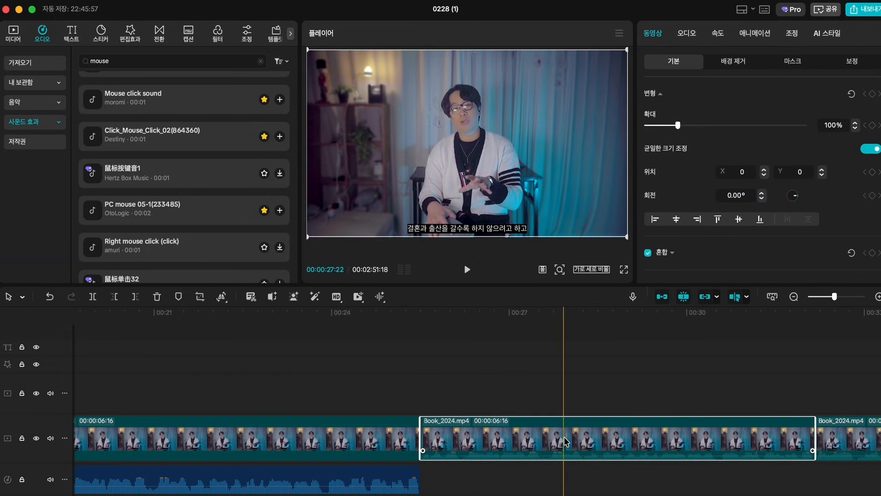
scroll(274, 477, left, 1)
scroll(273, 477, left, 2)
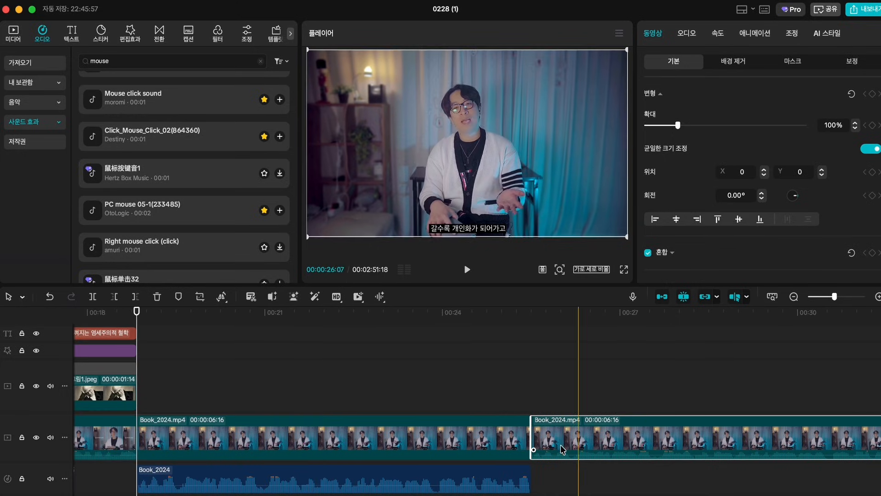
click(345, 477)
key(Delete)
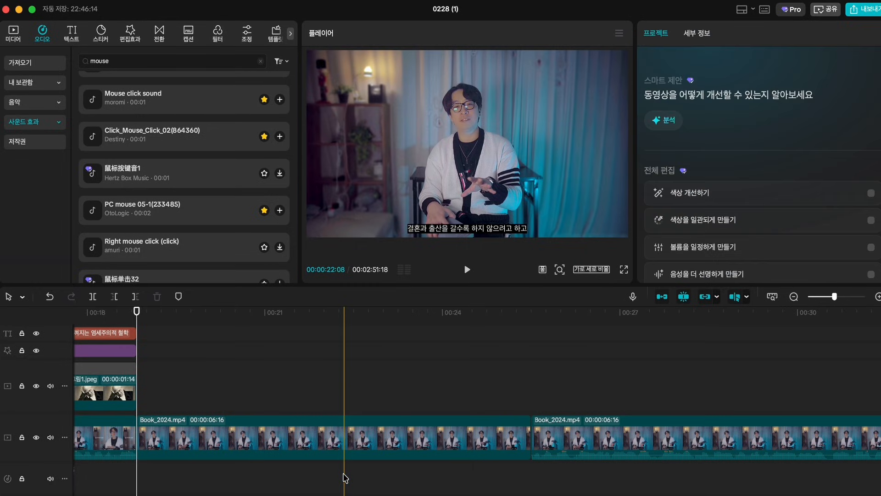
Step: Toggle the muted Book_2024.mp4 clip that starts at 00:00:18:20 off and on, leaving it deactivated
click(412, 437)
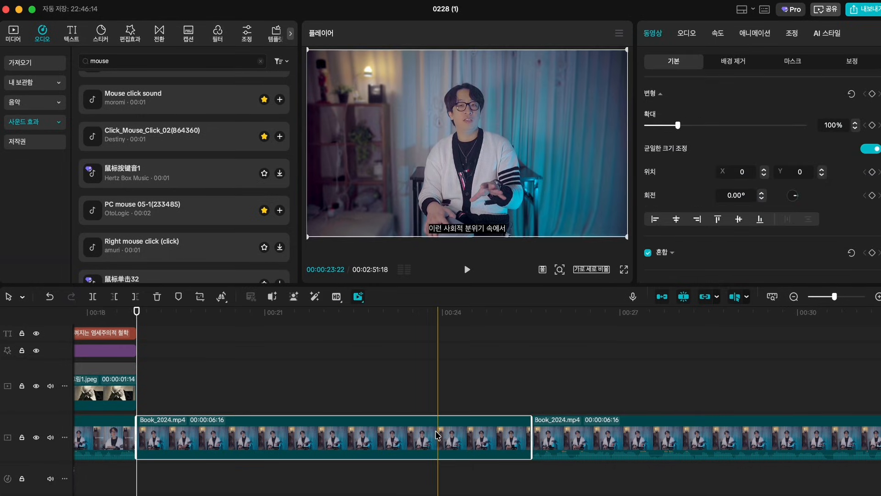
key(v)
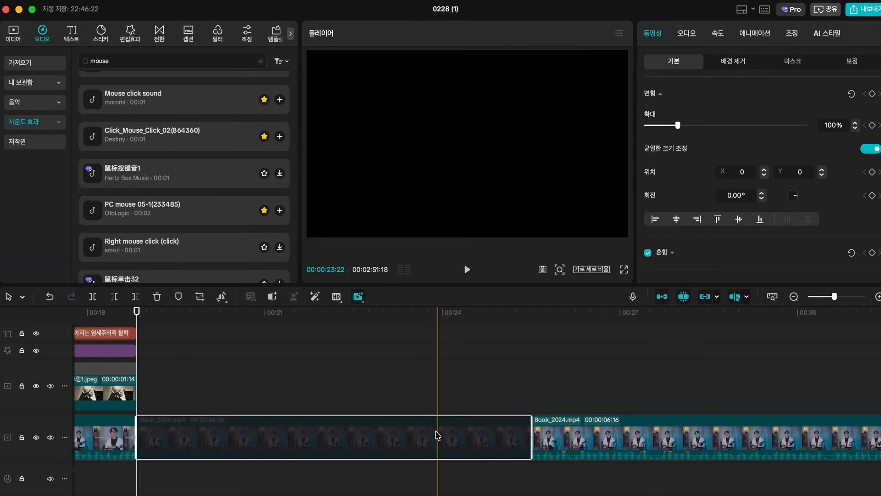
key(v)
key(v)
key(v)
key(v)
key(v)
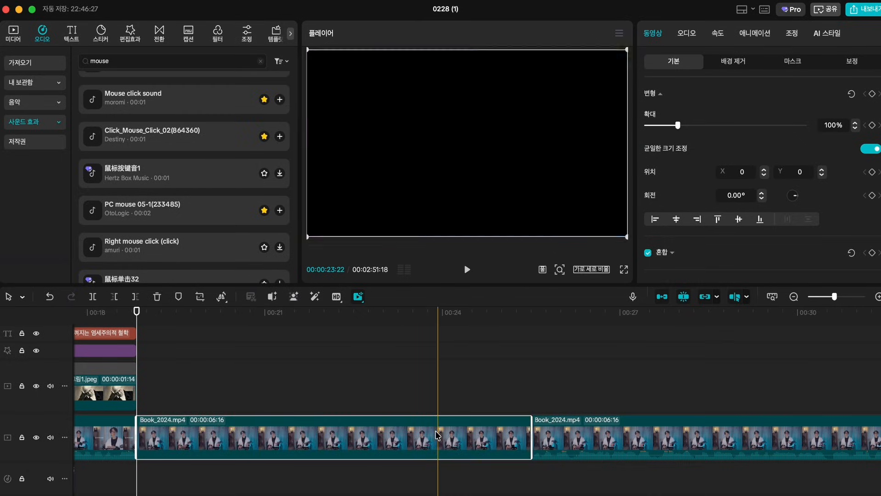
key(v)
key(v)
key(v)
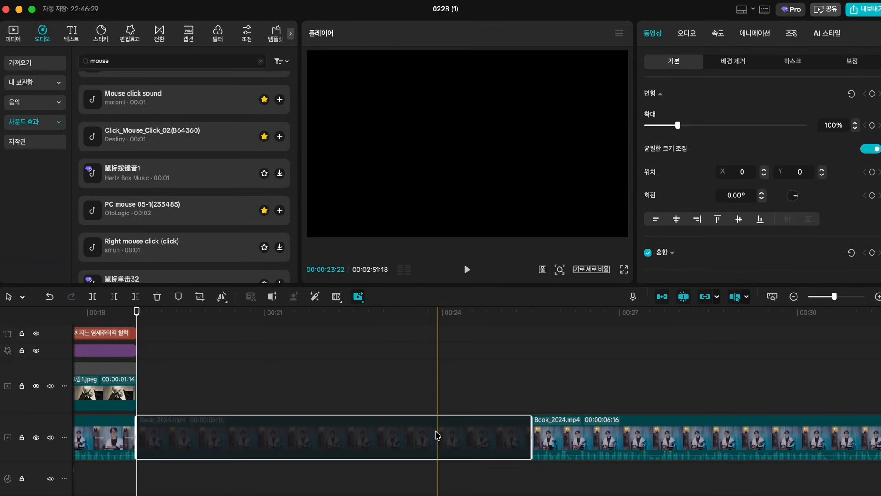
Step: Play the timeline from 00:00:17:21 to check the cut from the captioned image into the deactivated clip
scroll(437, 436, left, 5)
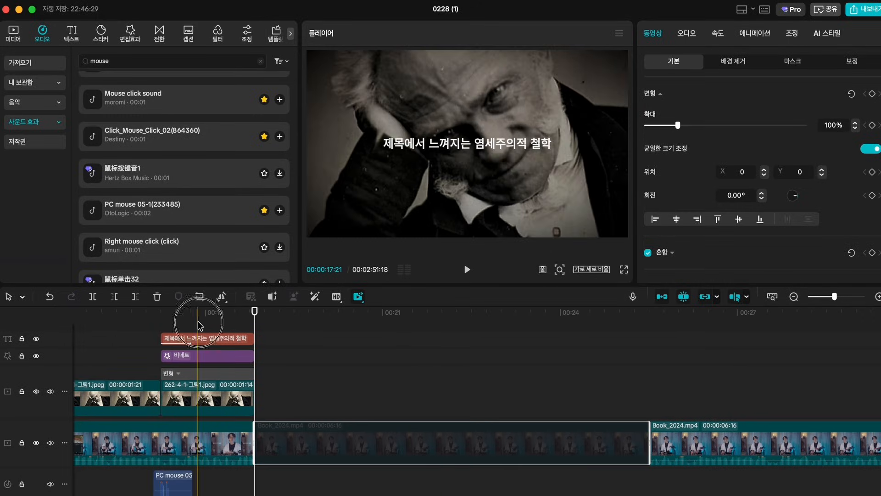
click(199, 325)
key(space)
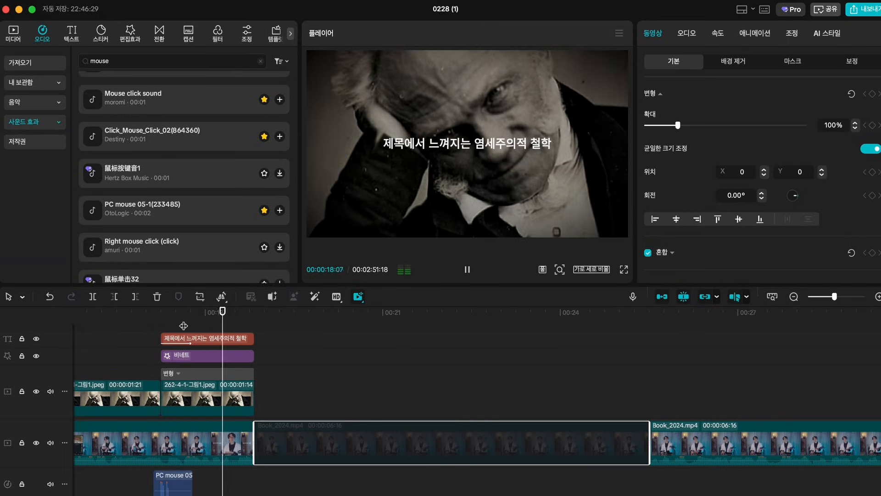
click(616, 389)
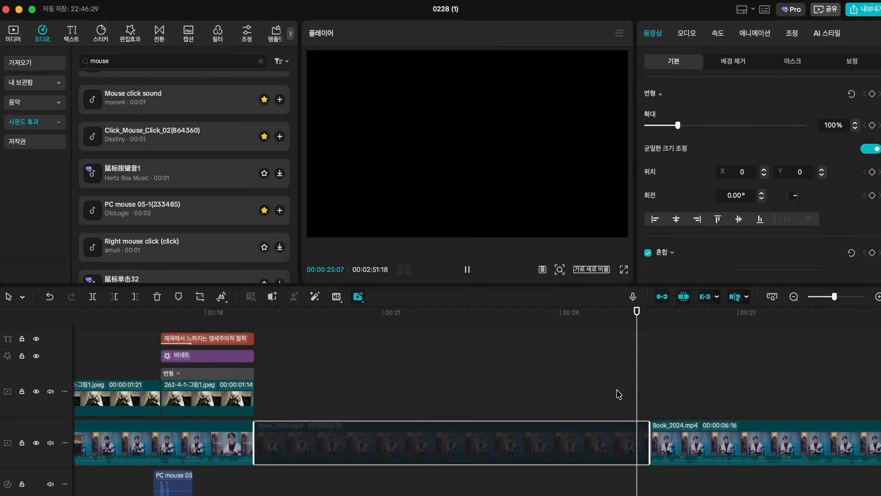
key(space)
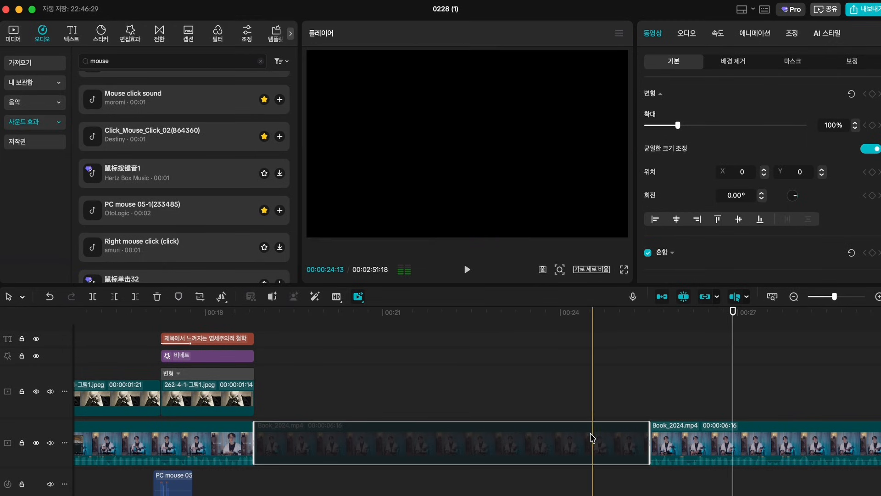
Step: Shorten the deactivated Book_2024.mp4 clip to end at about 00:00:20:02 by splitting it and deleting the remainder
drag(647, 453, 617, 444)
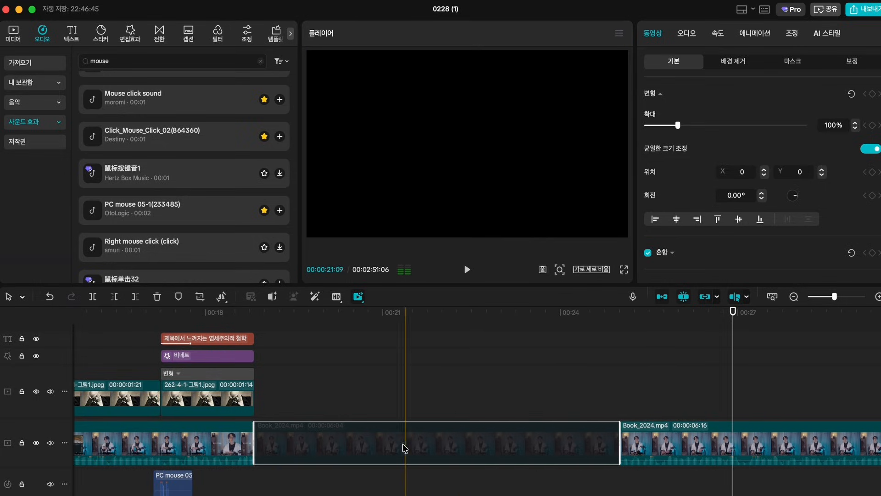
key(ctrl+b)
click(388, 441)
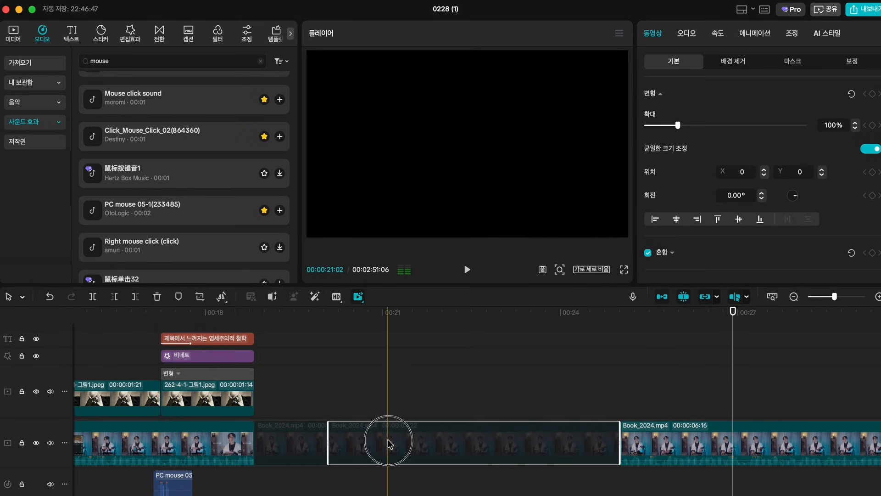
key(Delete)
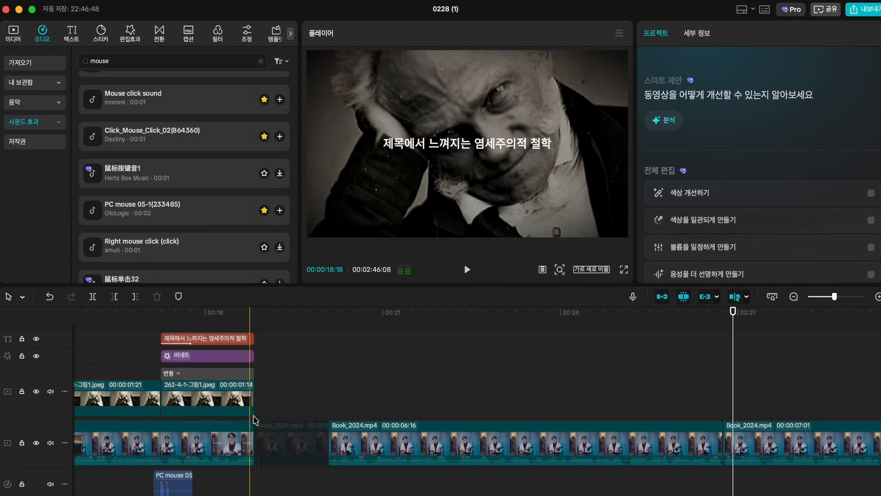
click(229, 442)
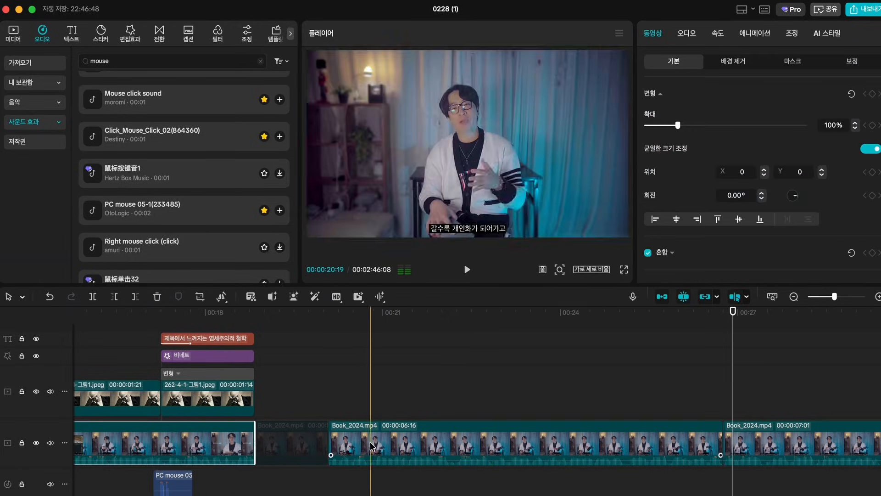
click(349, 443)
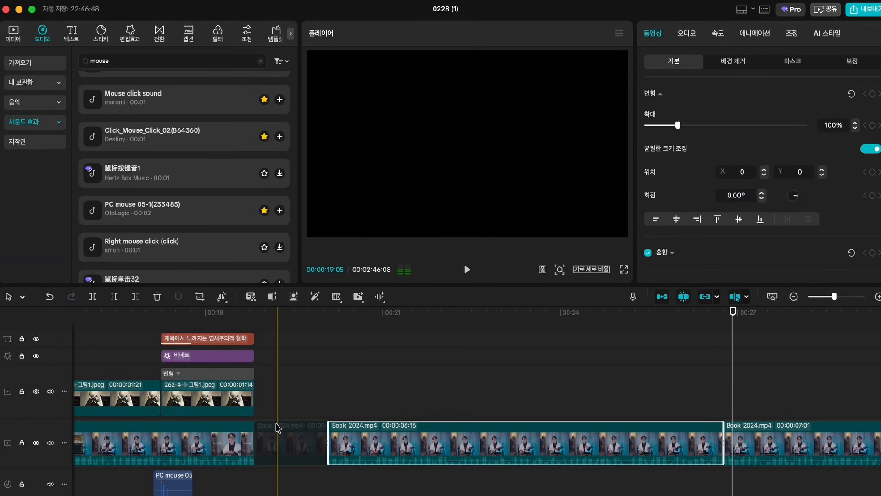
click(277, 427)
Step: Add a default text clip over the deactivated clip, starting at 00:00:18:20 and trimmed to end at 00:00:20:02
click(284, 392)
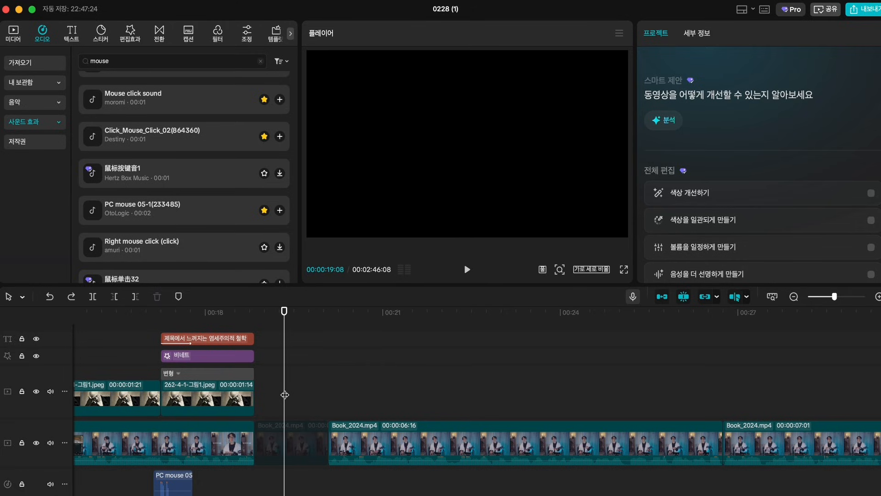
click(72, 33)
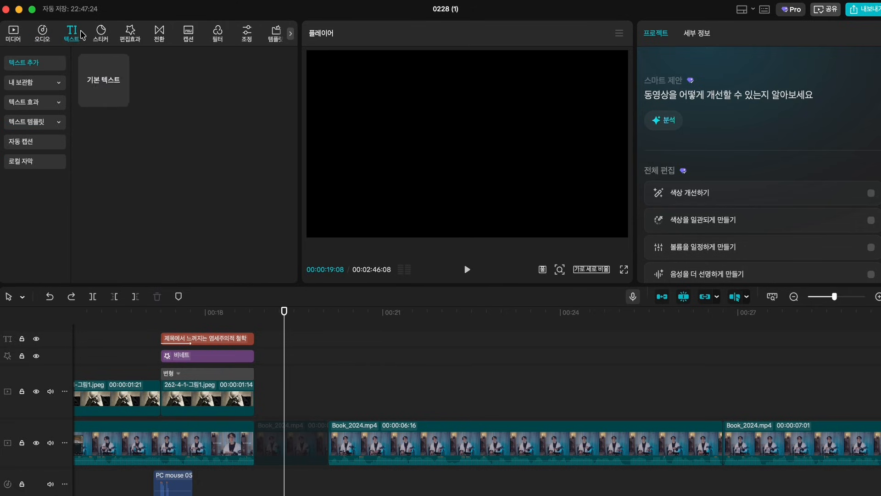
drag(97, 83, 255, 341)
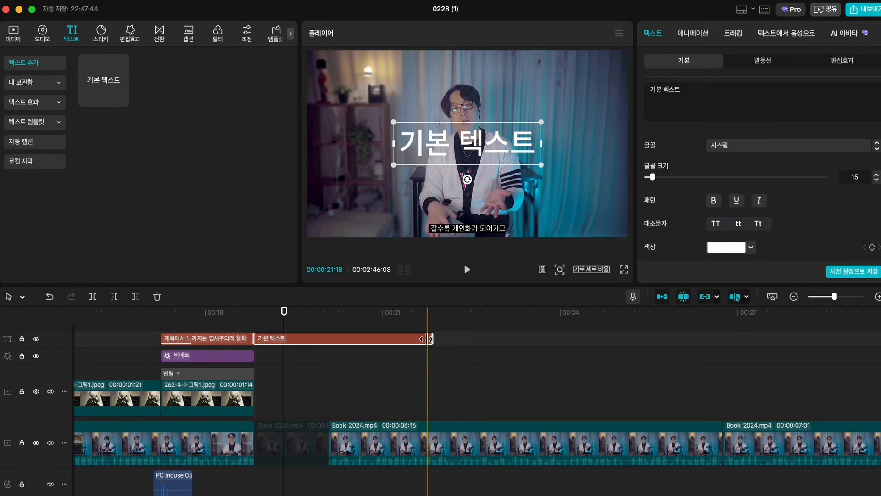
drag(431, 338, 326, 338)
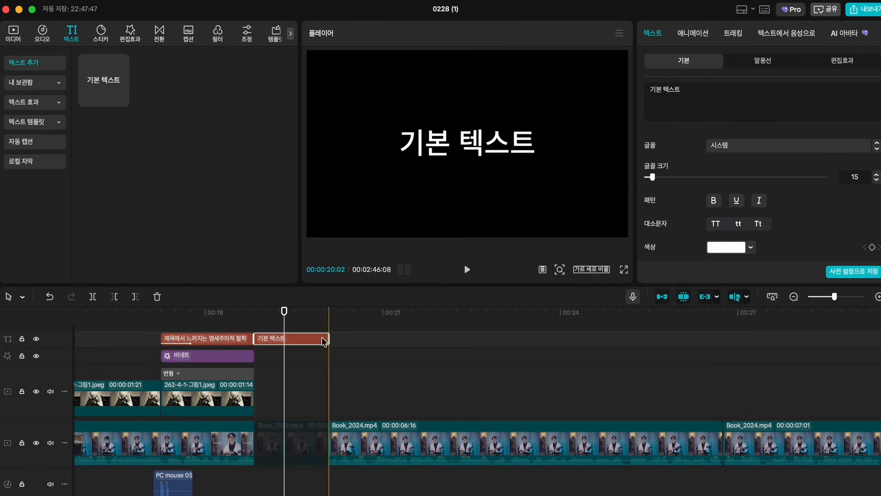
Step: Change the new text to GREYSTUDIO with font size 5 and bold style
text(GREYSTU)
text(DIO)
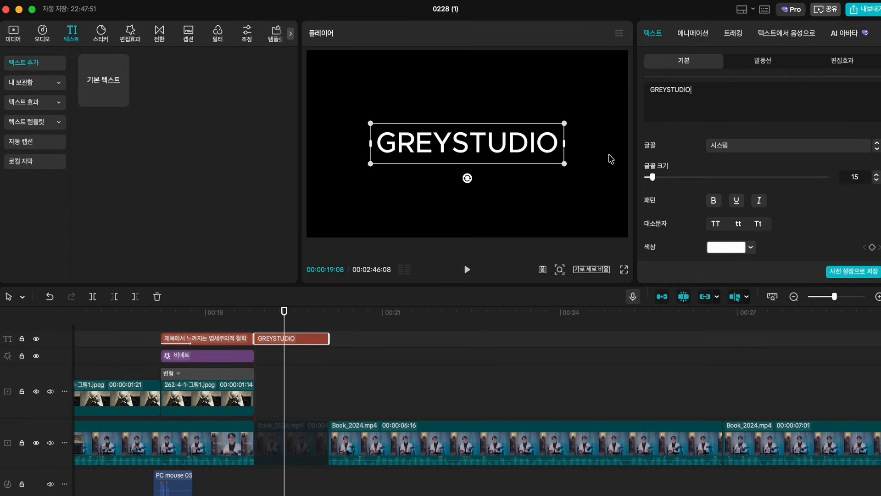
drag(652, 177, 648, 179)
click(713, 200)
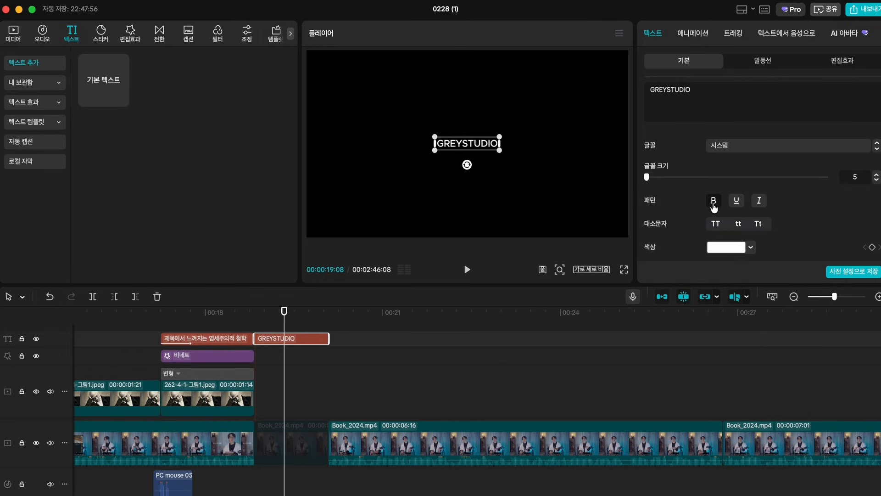
Step: Add a position keyframe to the GREYSTUDIO text at 00:00:18:20 with Y set to -70
click(253, 324)
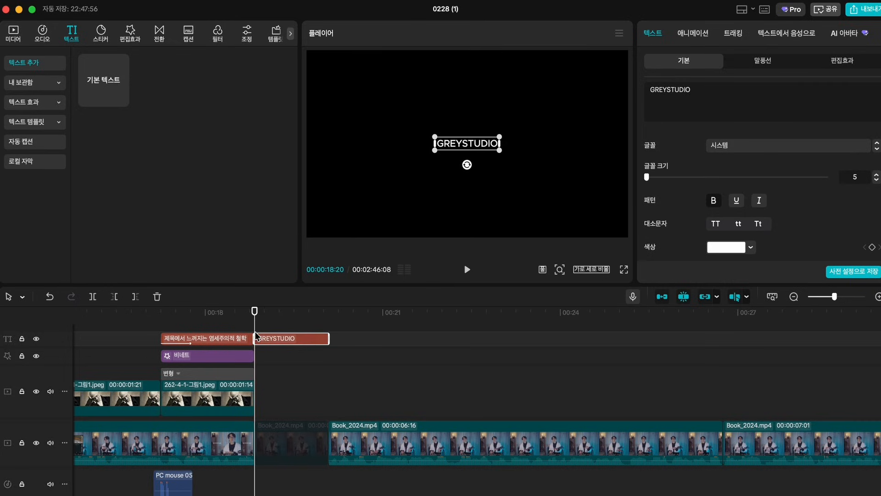
scroll(255, 336, up, 2)
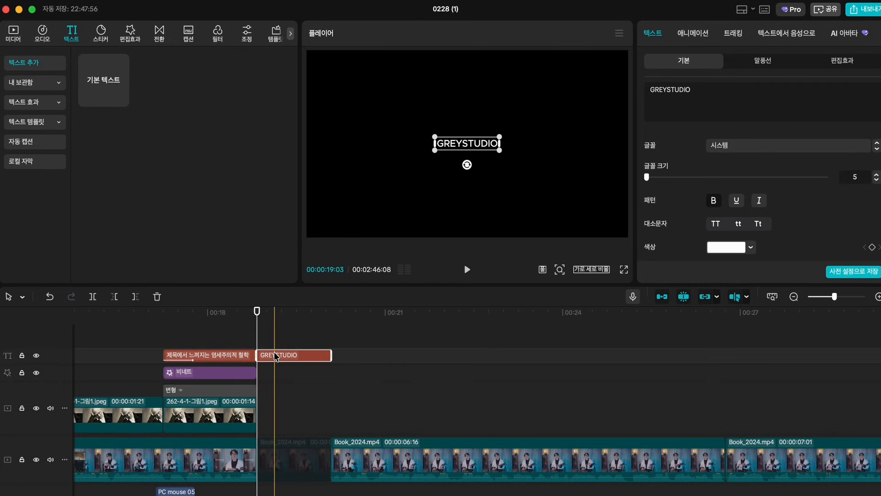
scroll(690, 173, down, 2)
scroll(696, 173, down, 6)
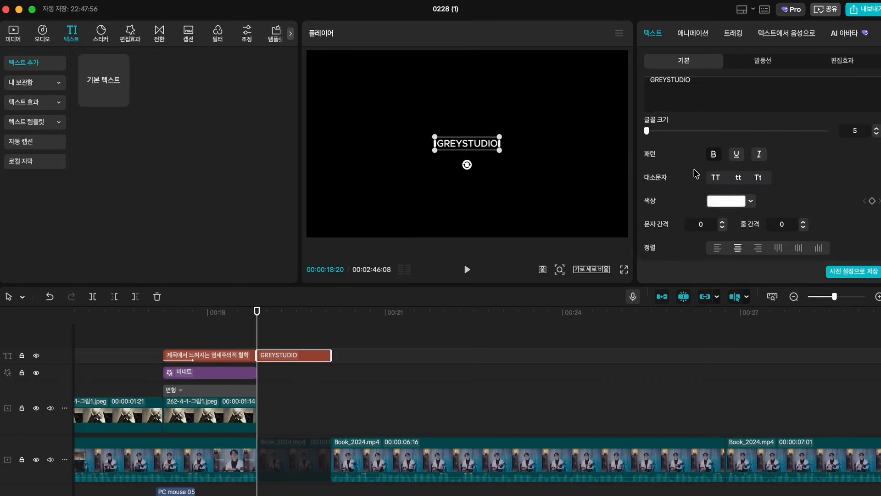
scroll(721, 171, down, 5)
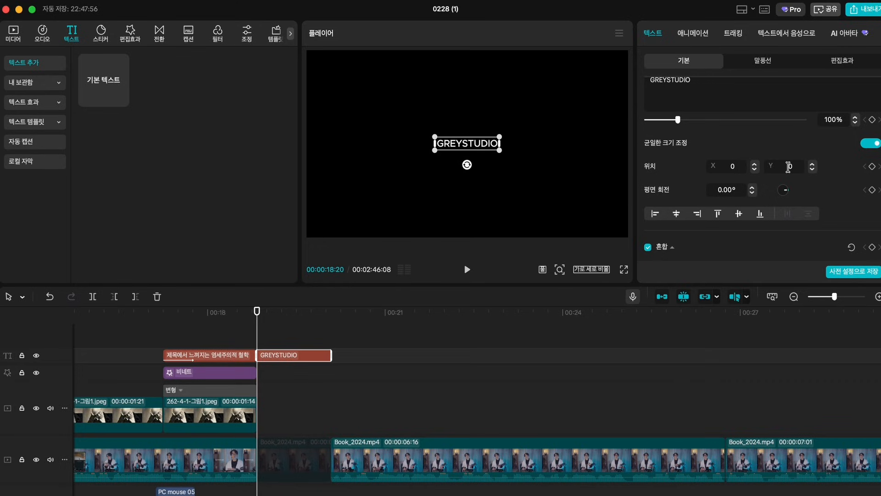
click(872, 166)
drag(472, 147, 476, 156)
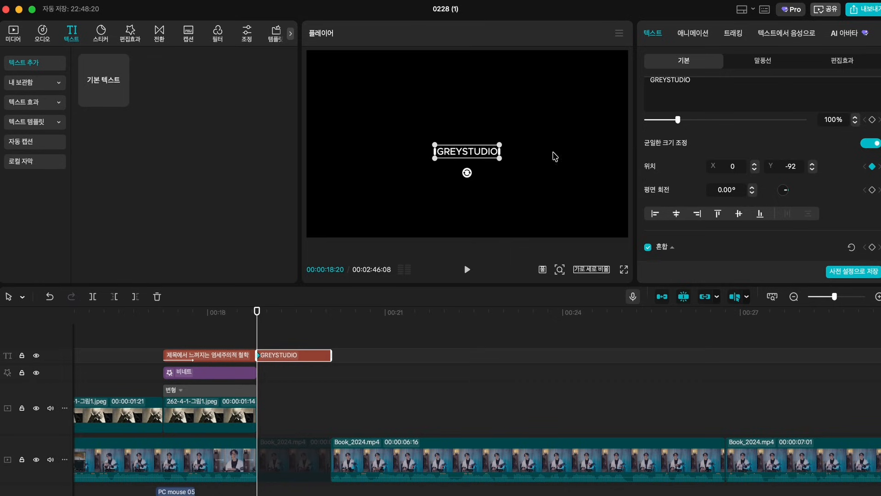
click(796, 168)
text(-70)
key(Return)
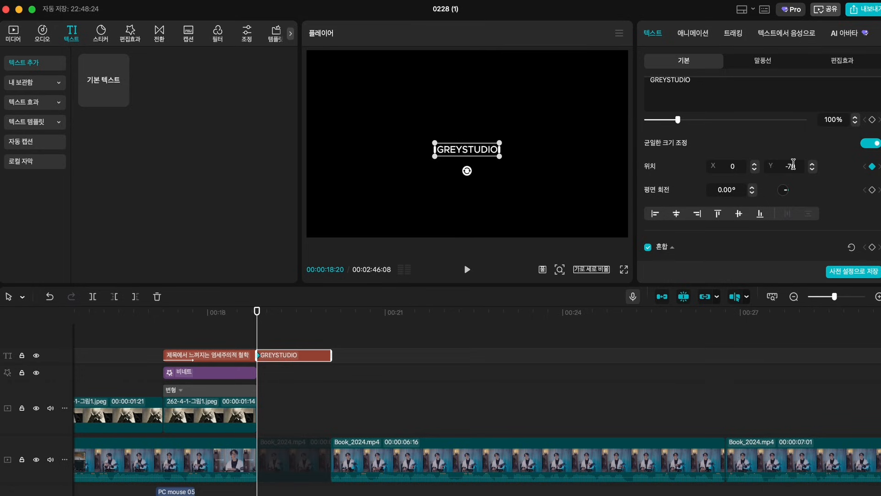
Step: Set the GREYSTUDIO text's Y position to 0 at 00:00:19:03 as a second keyframe and return the playhead to 00:00:18:20
click(255, 313)
click(258, 313)
drag(258, 315, 273, 319)
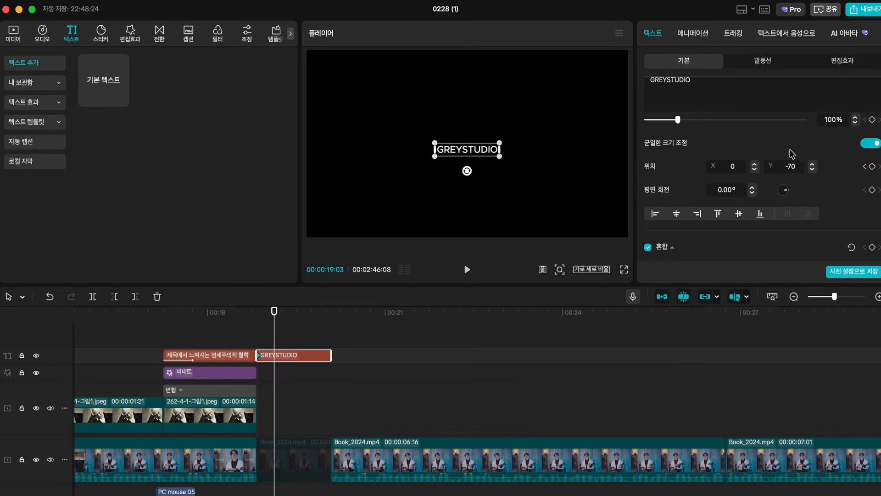
click(793, 165)
text(0)
key(Return)
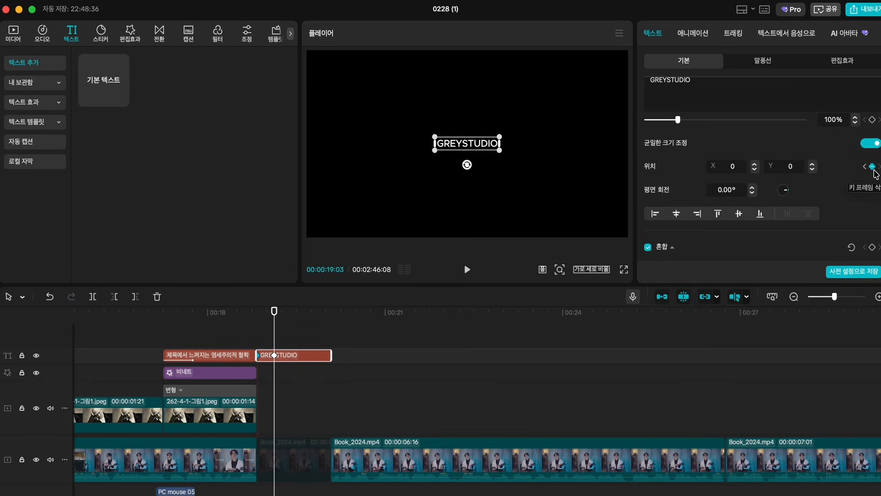
click(256, 338)
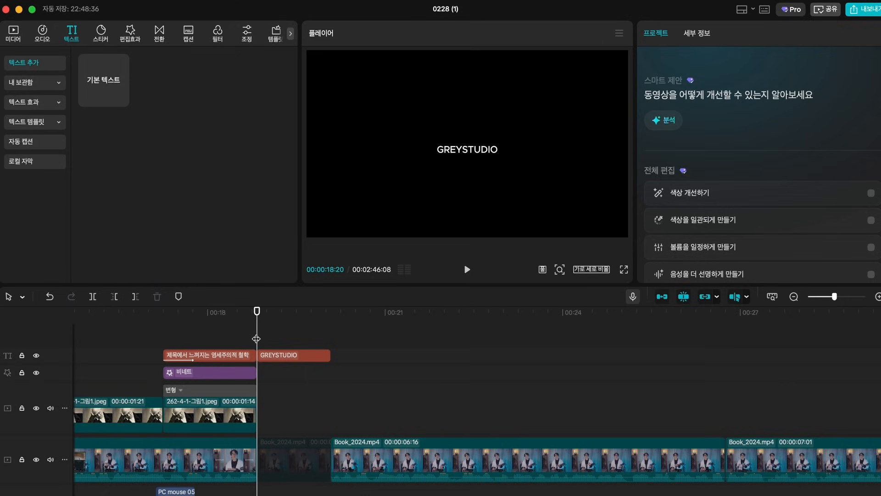
Step: Look through the entrance animation presets available for the GREYSTUDIO text and return to its basic text settings
click(280, 356)
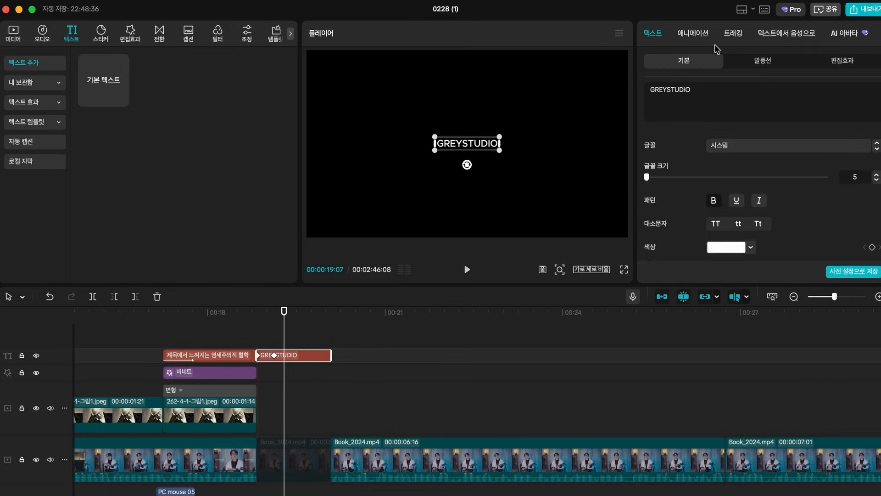
click(692, 33)
click(652, 95)
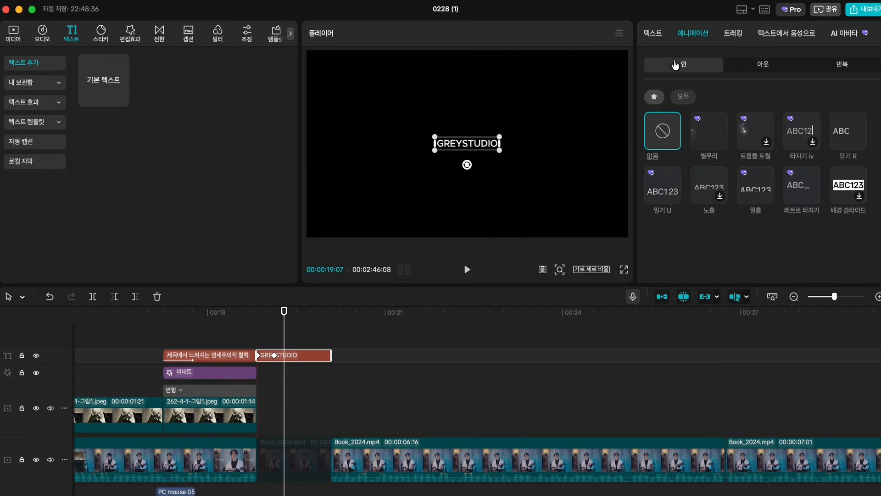
click(652, 33)
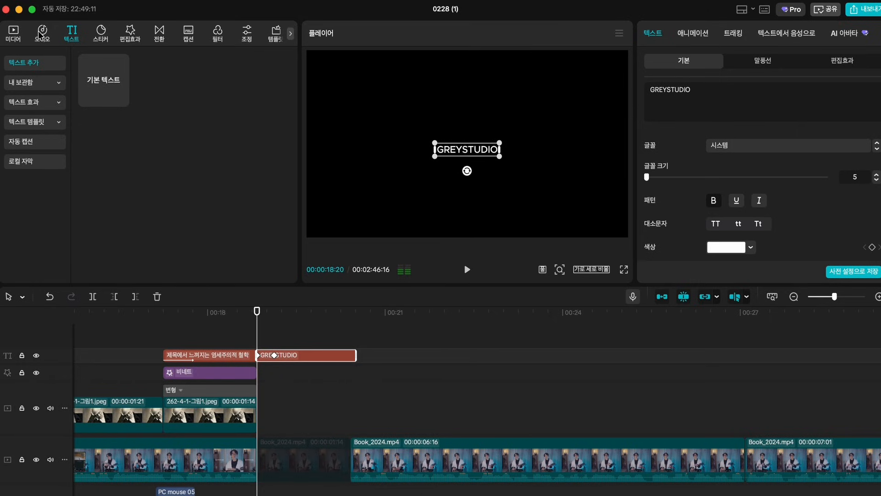
Step: Search the music library for lofi tracks
click(41, 33)
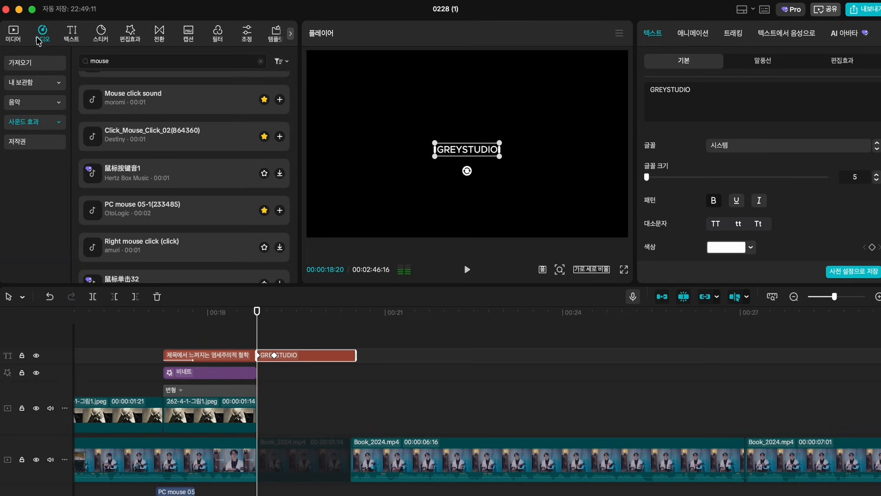
click(23, 105)
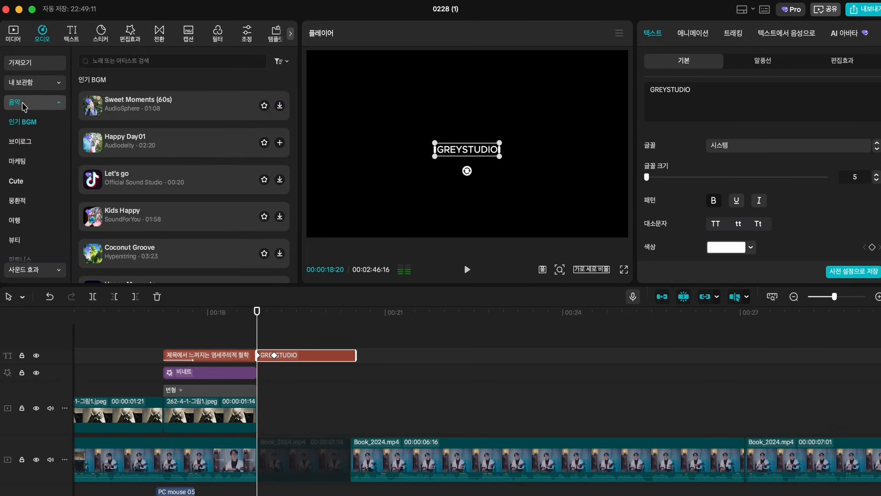
click(20, 141)
click(111, 61)
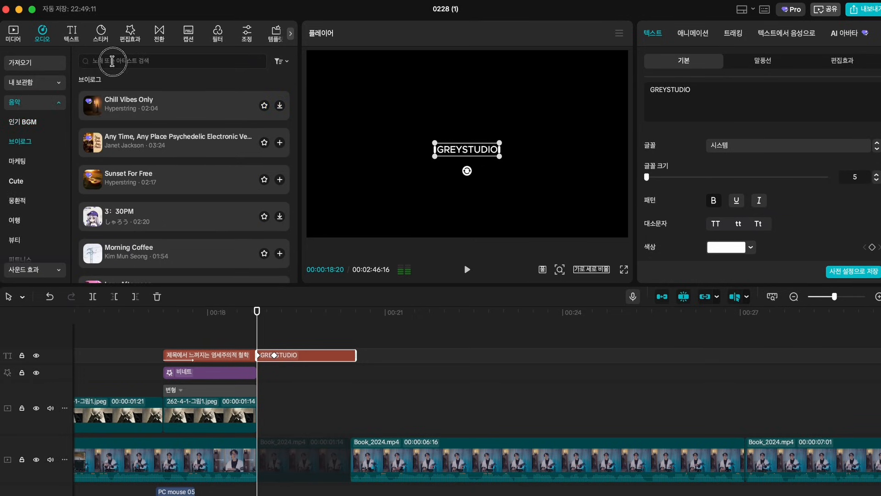
text(lofi)
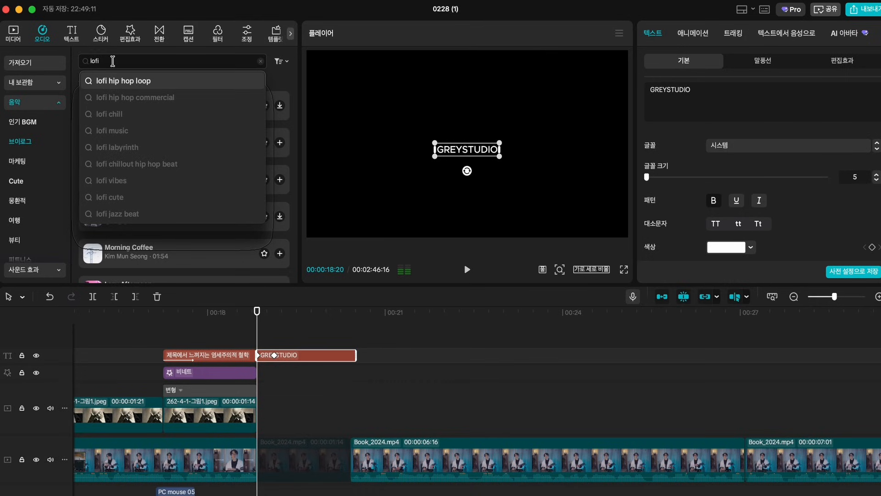
key(Return)
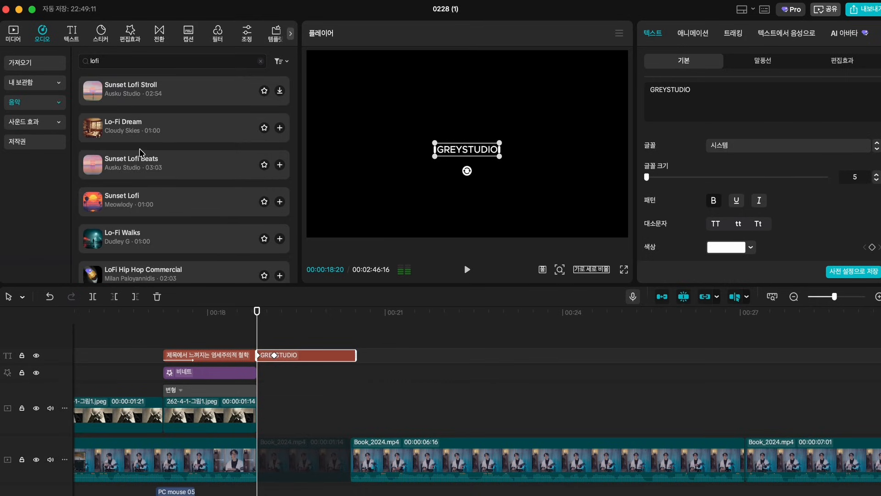
Step: Preview the lofi results and add Lo-Fi Walks on a new audio track, starting with the title scene at 00:00:18:20
click(158, 126)
scroll(161, 166, down, 3)
click(119, 151)
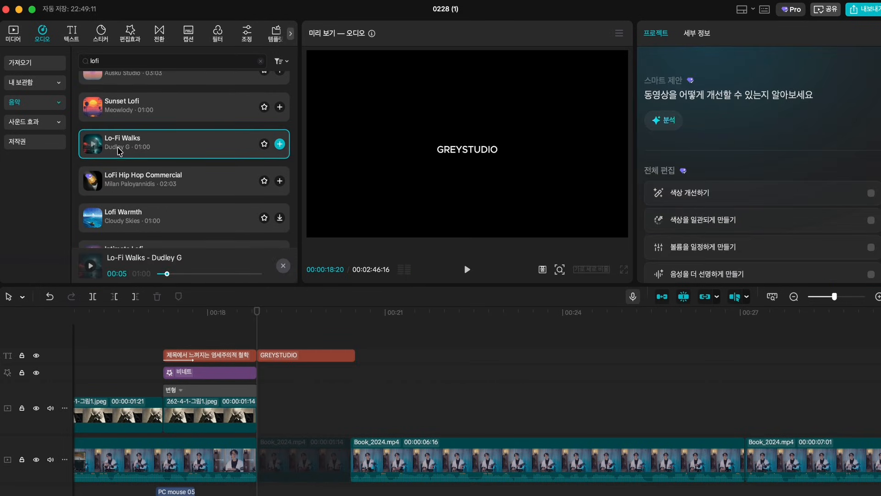
drag(114, 144, 243, 485)
Step: Play the title scene with its music and lower the Lo-Fi Walks clip's volume to -23.1 dB
click(232, 312)
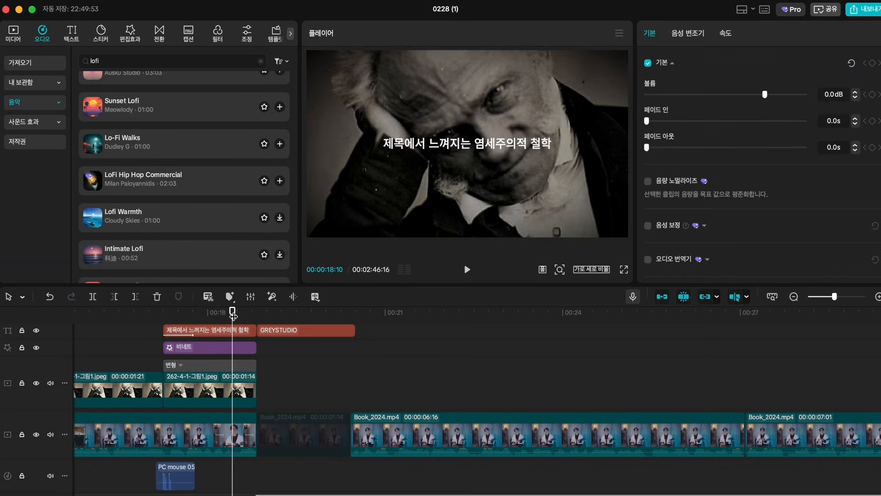
key(space)
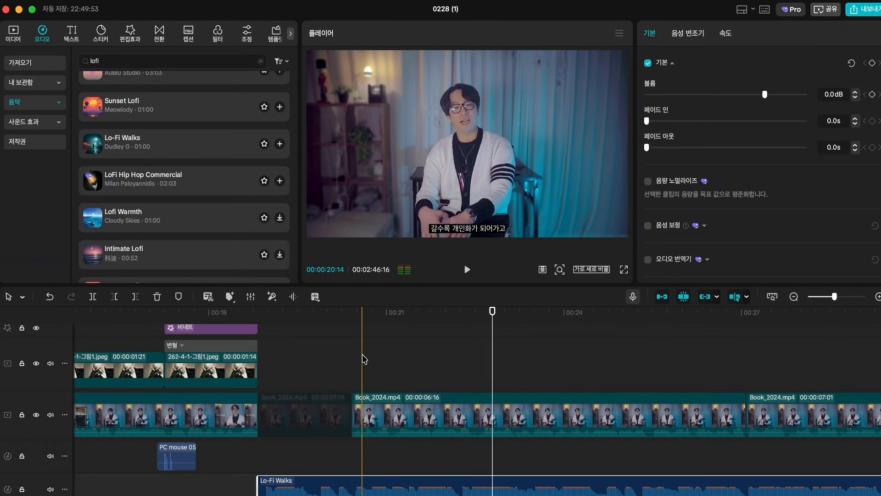
scroll(364, 367, down, 1)
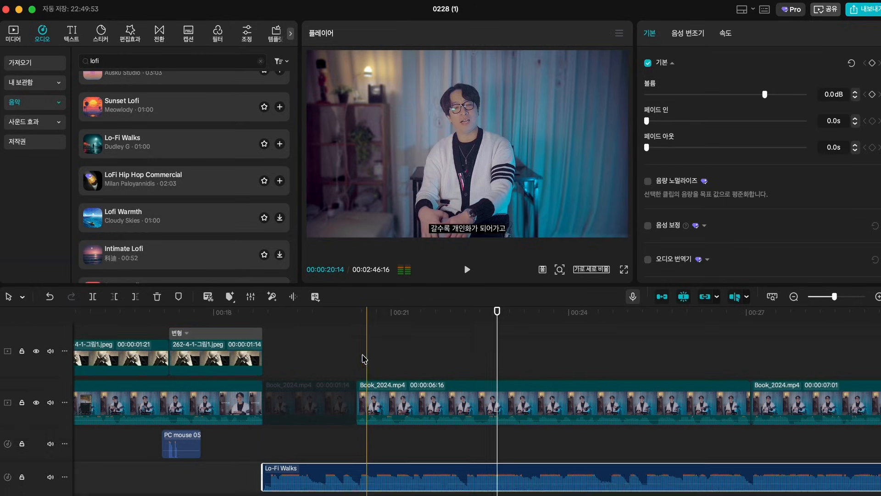
click(357, 456)
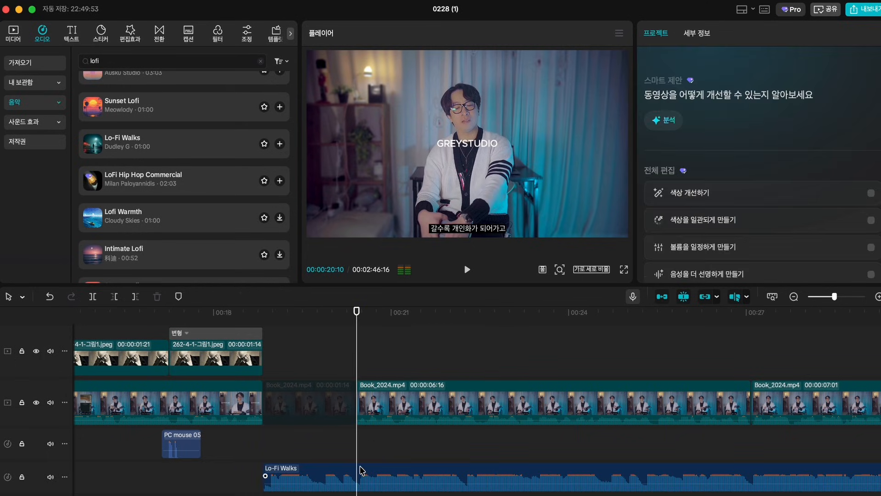
click(477, 479)
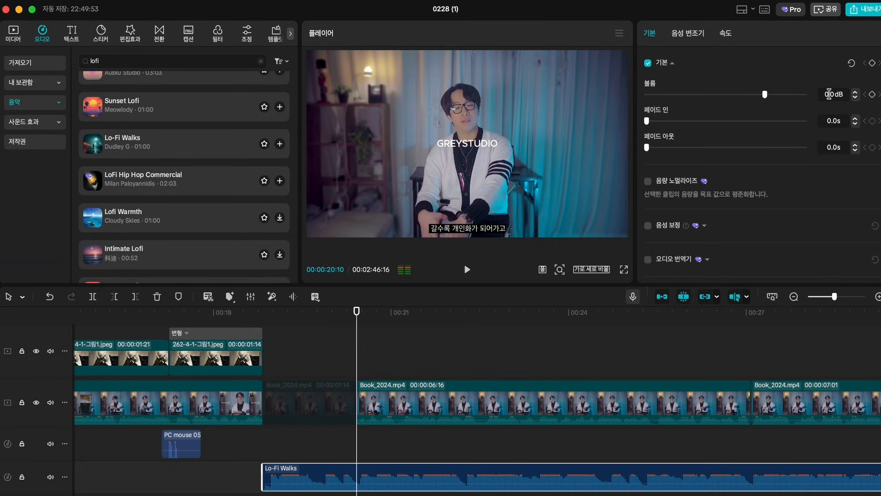
drag(764, 94, 718, 105)
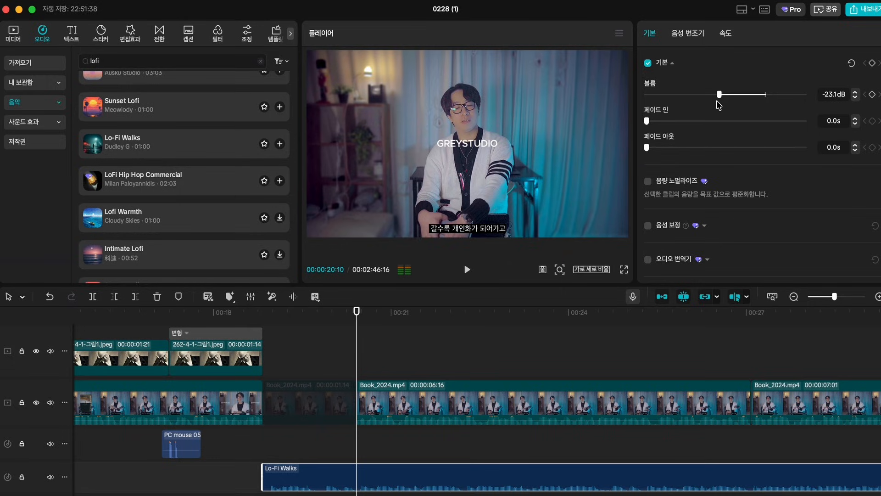
Step: Play back the title scene and the talking-head footage after it to check the music level against the speech
click(379, 340)
key(space)
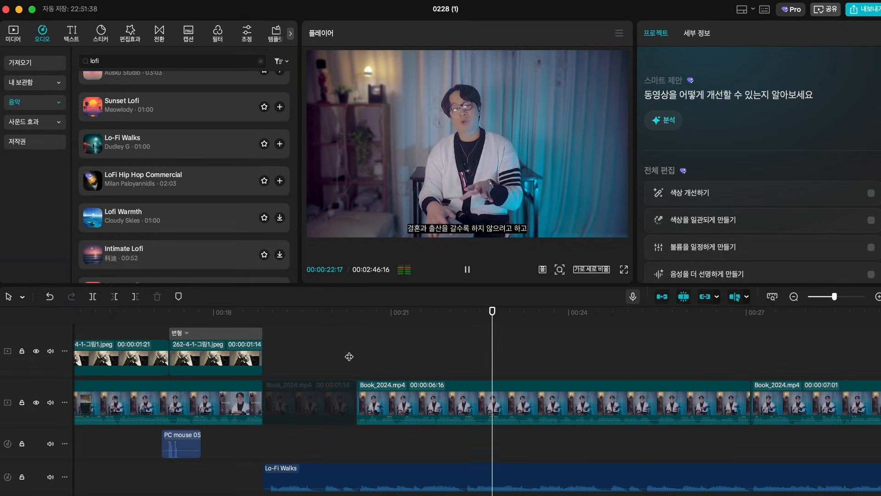
click(356, 349)
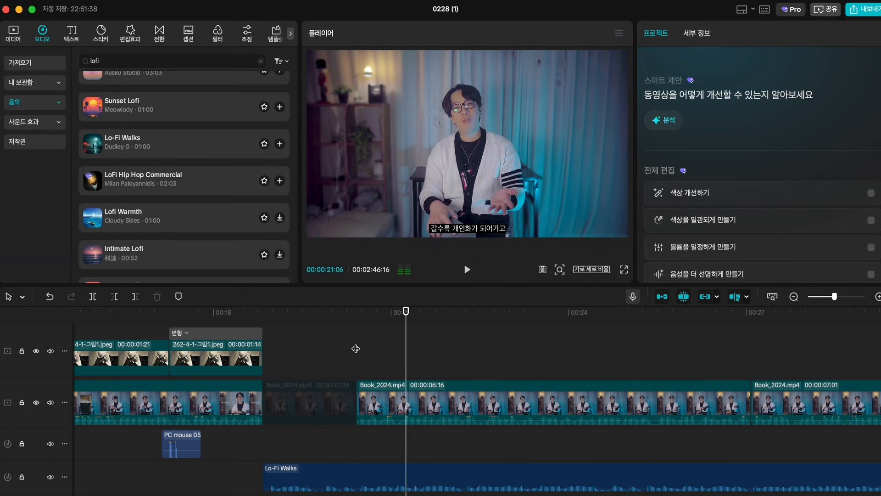
key(space)
click(251, 320)
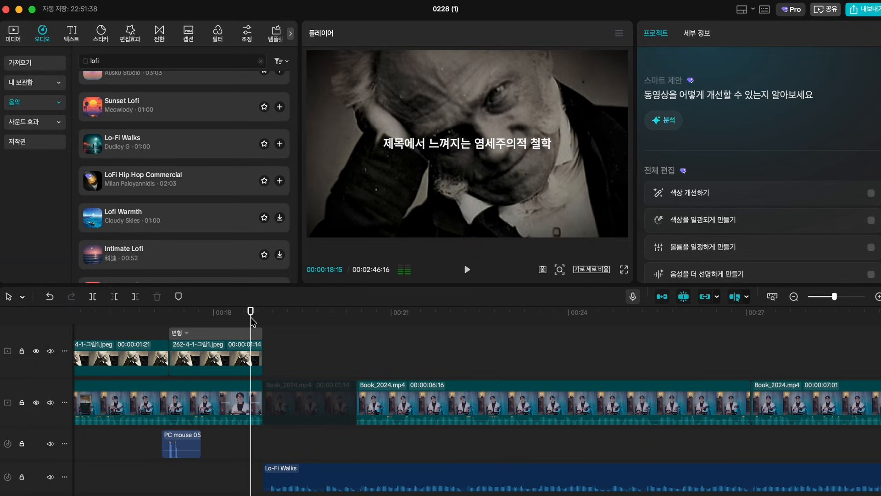
key(space)
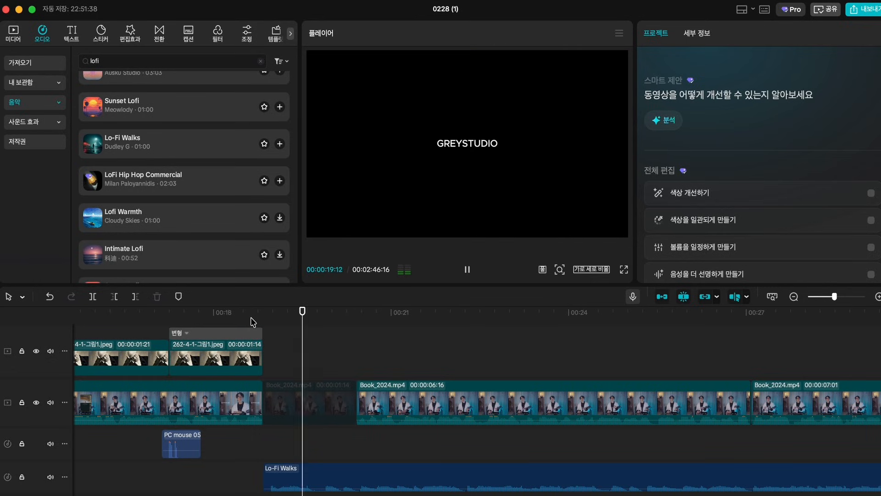
key(space)
click(251, 320)
key(space)
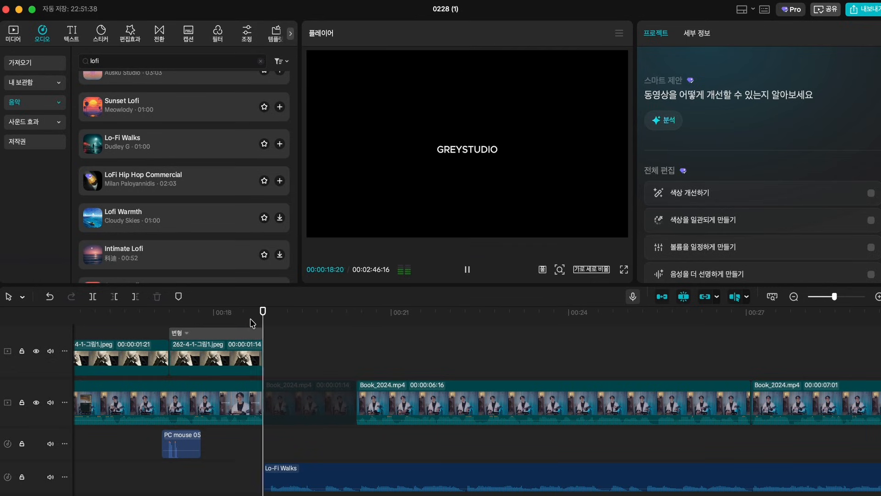
key(space)
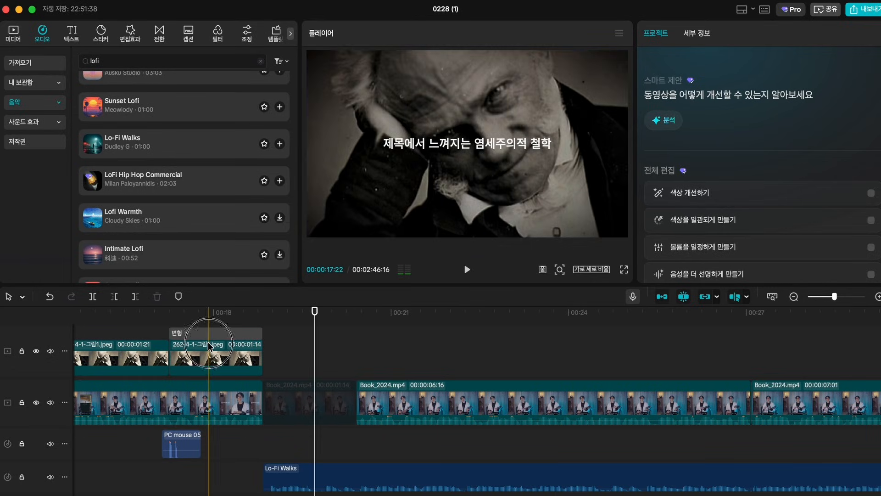
click(209, 345)
drag(238, 320, 317, 364)
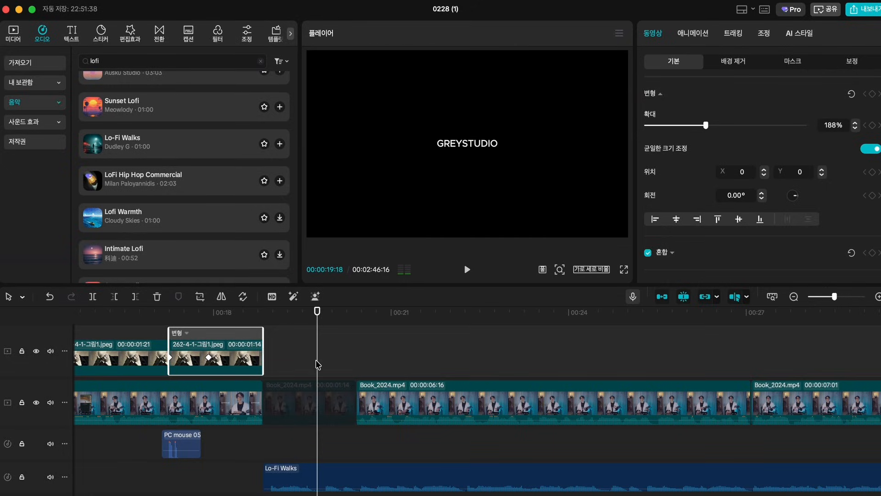
Step: Split the Lo-Fi Walks clip at 00:00:20:10, where the talking-head footage resumes after the title scene
click(310, 360)
click(342, 475)
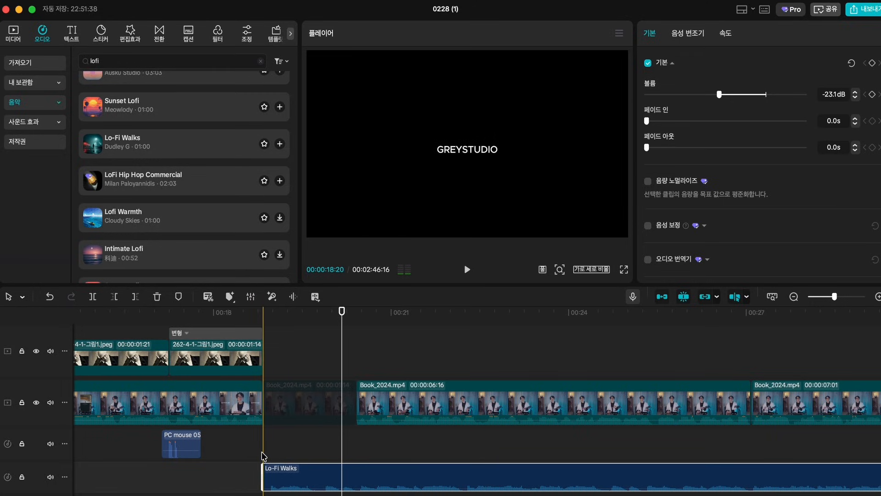
click(353, 462)
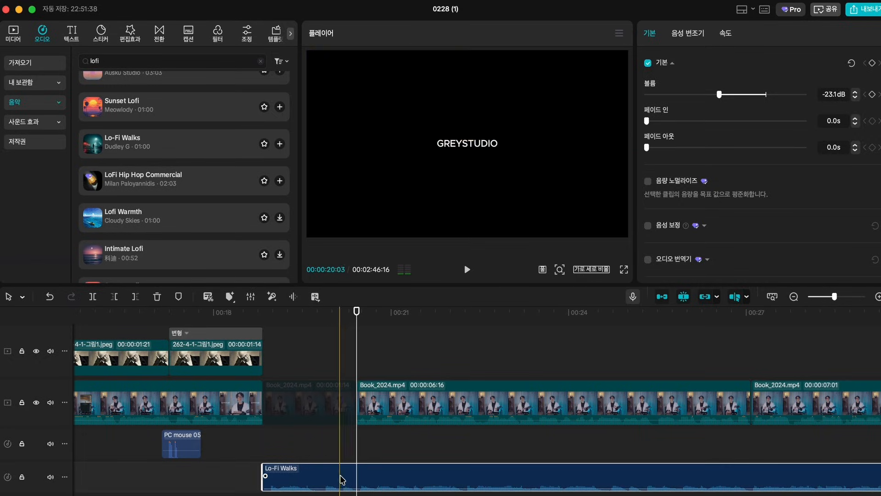
key(super+b)
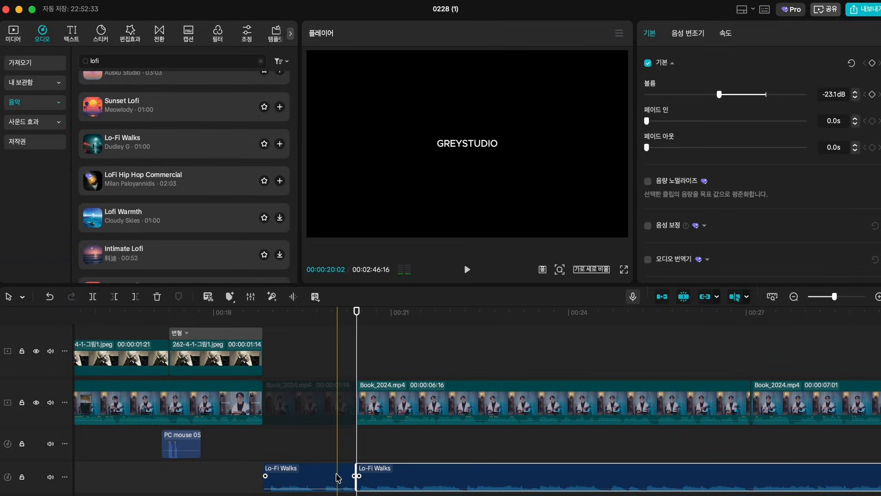
Step: Set the volume of the first Lo-Fi Walks segment, under the title scene, to -3.4 dB
click(316, 472)
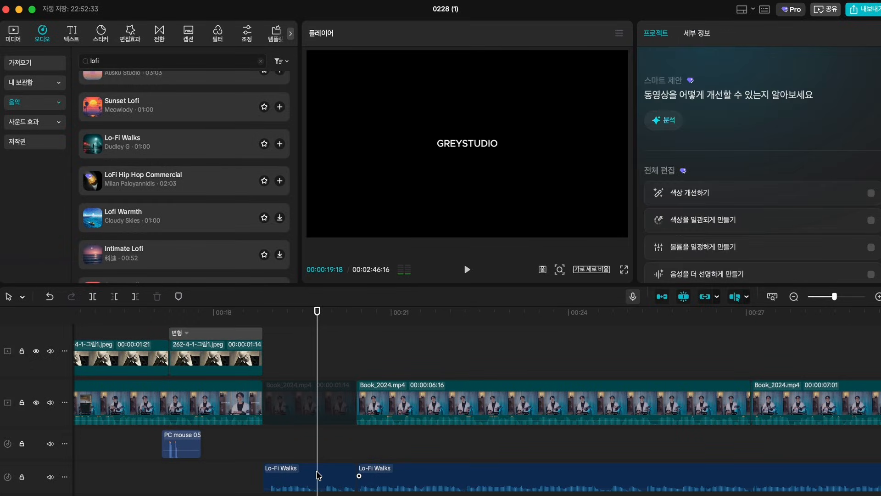
click(762, 95)
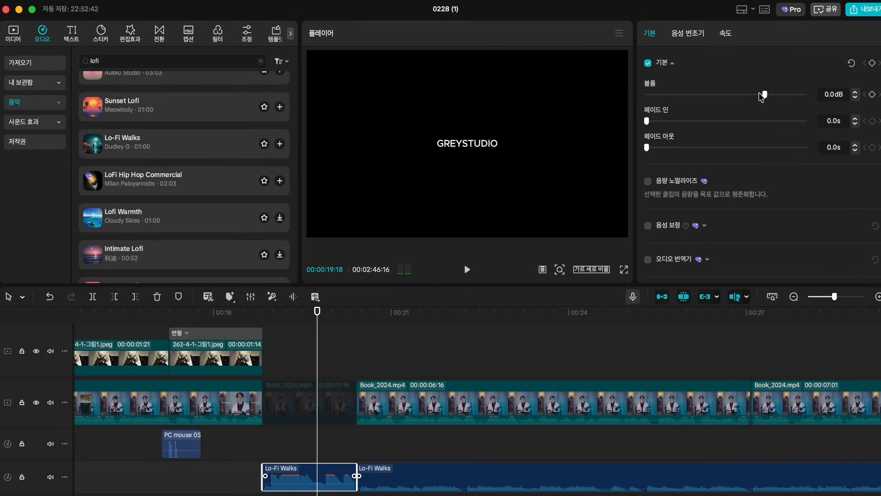
drag(761, 95, 757, 95)
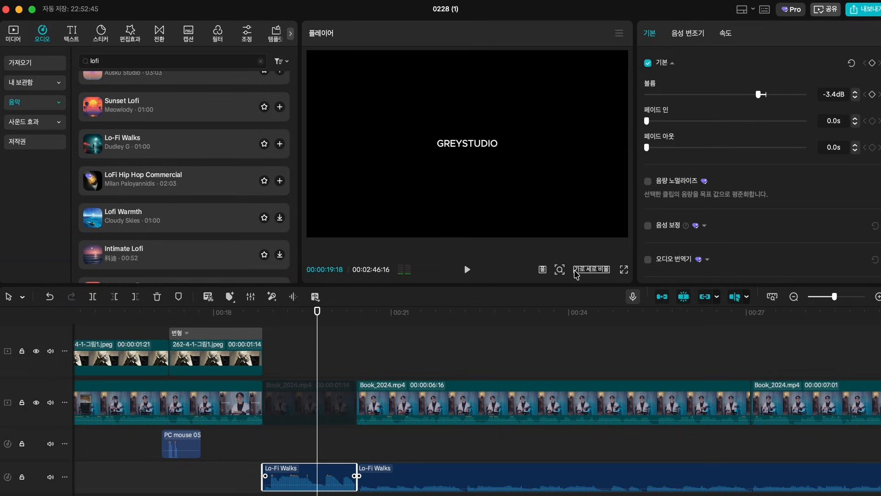
Step: Check the second Lo-Fi Walks segment's volume and replay the title scene to hear the music drop under the speech
click(344, 446)
click(383, 453)
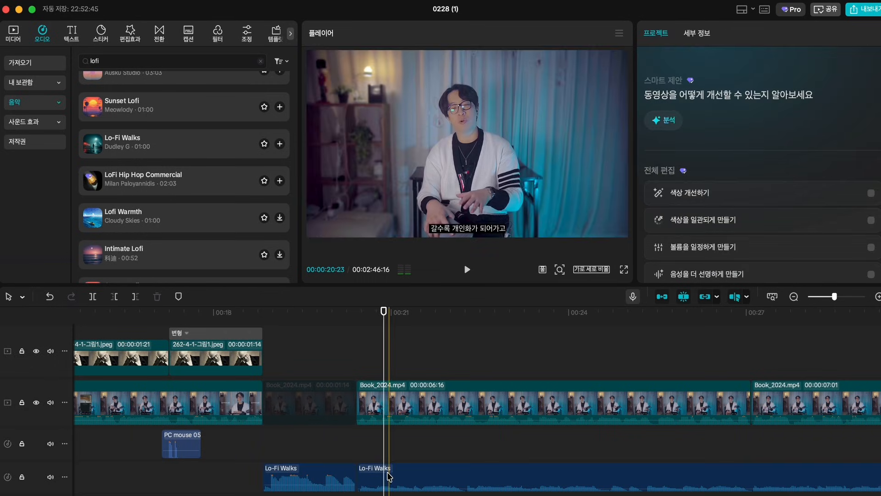
click(389, 477)
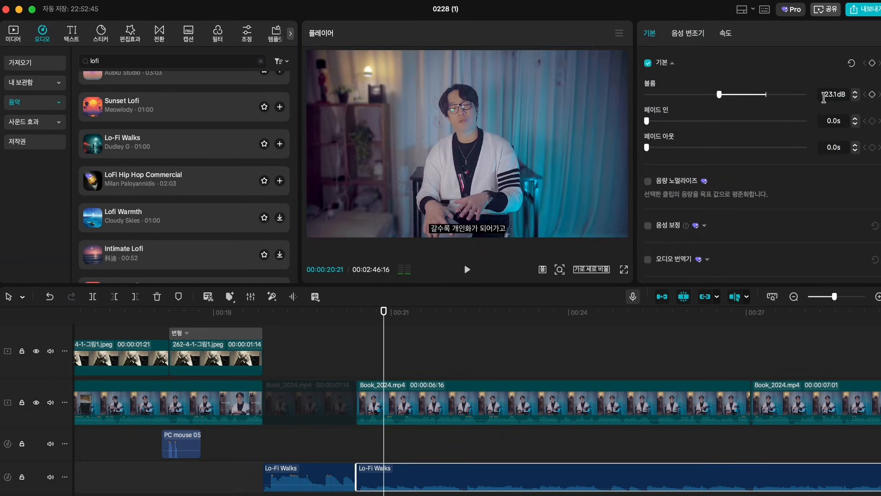
click(256, 315)
key(space)
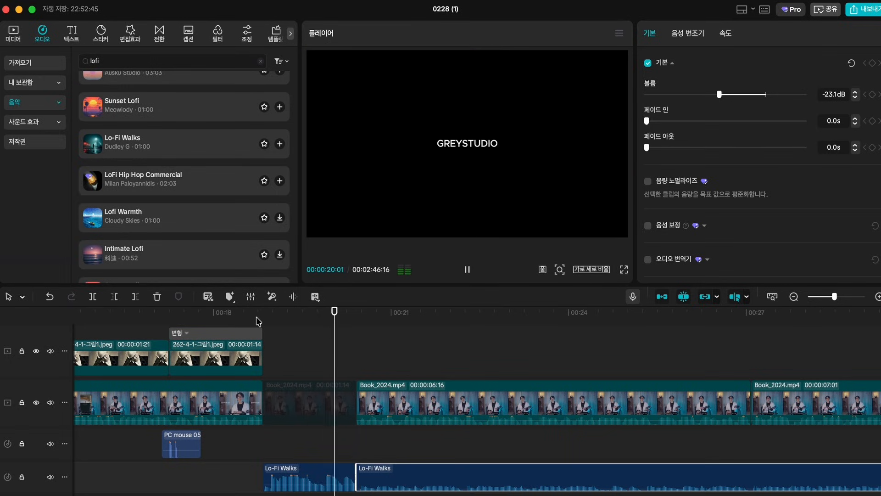
click(257, 317)
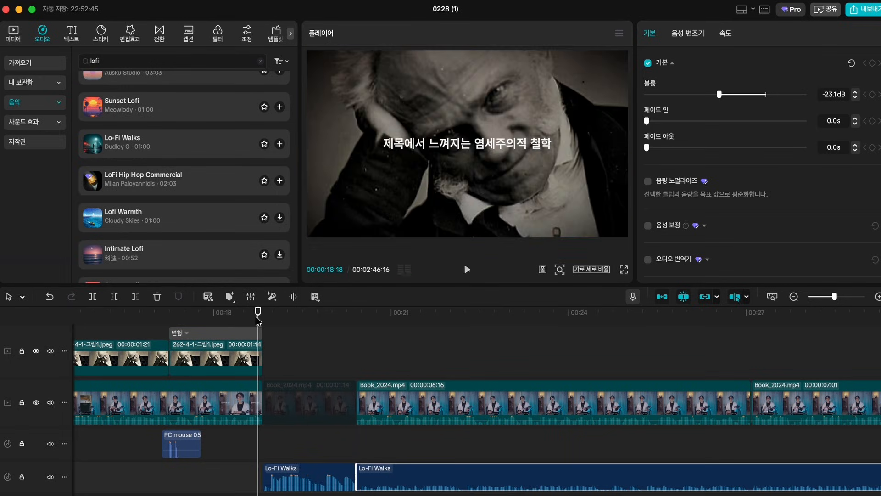
key(space)
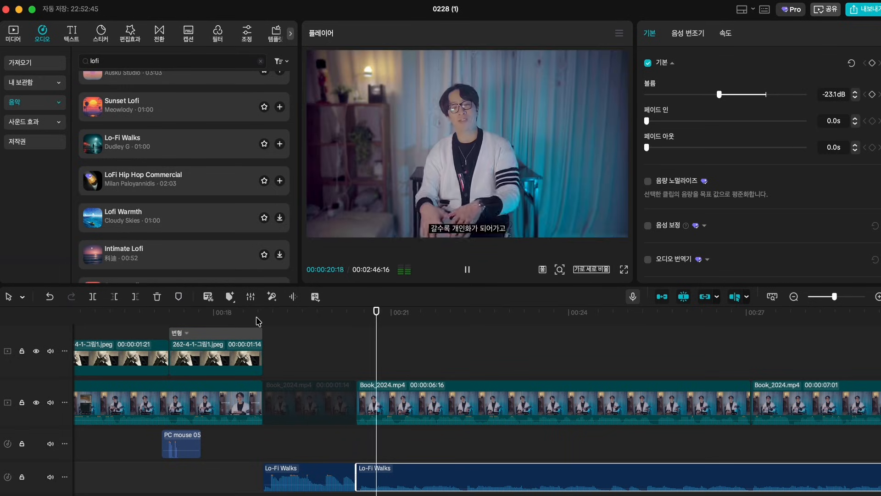
click(257, 317)
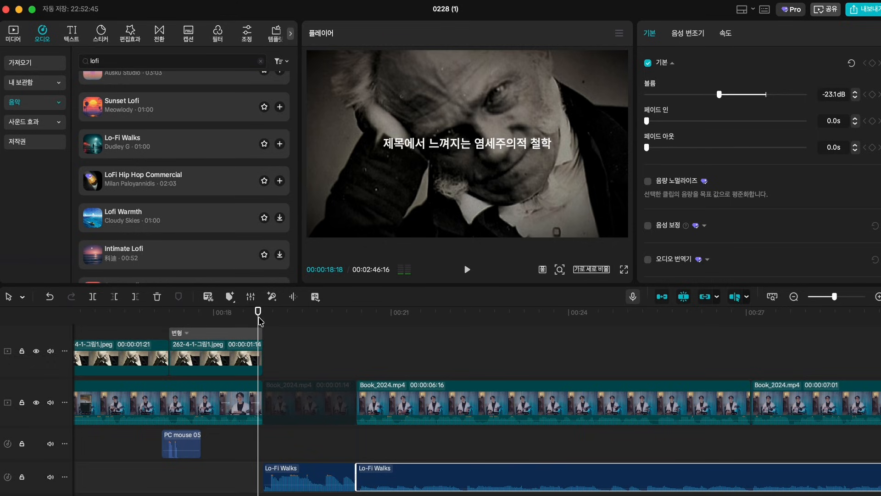
click(289, 356)
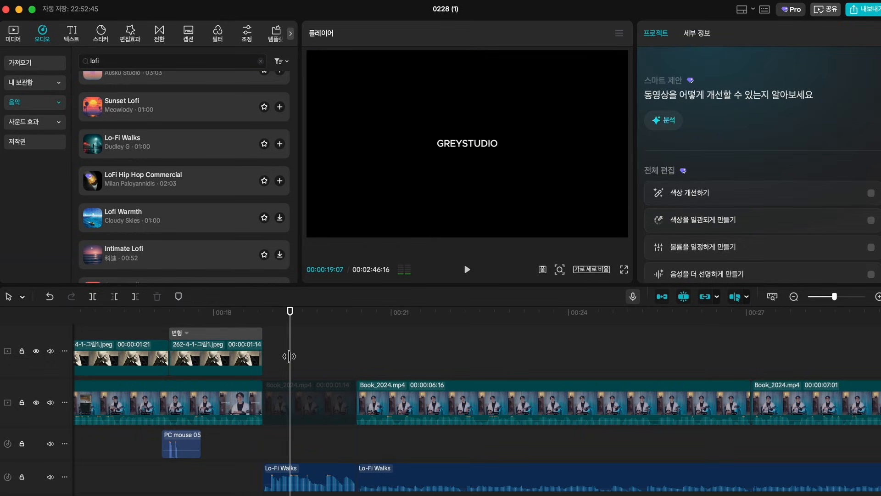
Step: Play back the transition between the two Lo-Fi Walks segments at the end of the title scene
key(space)
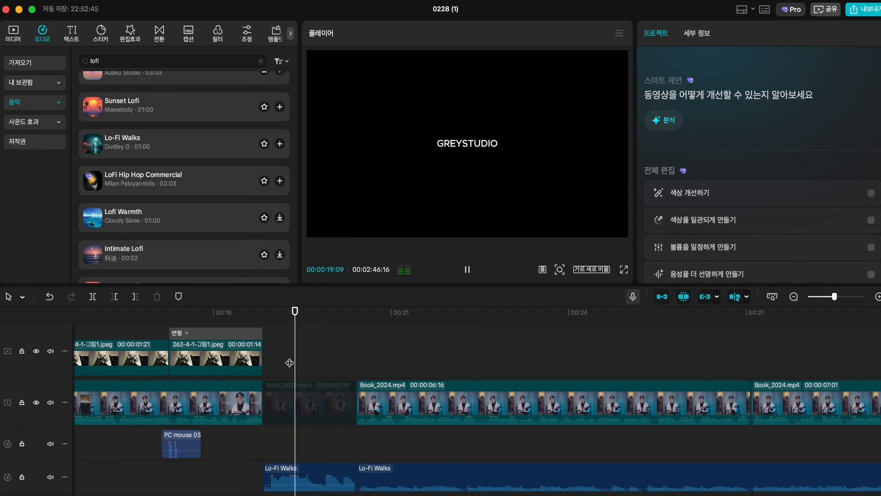
click(291, 356)
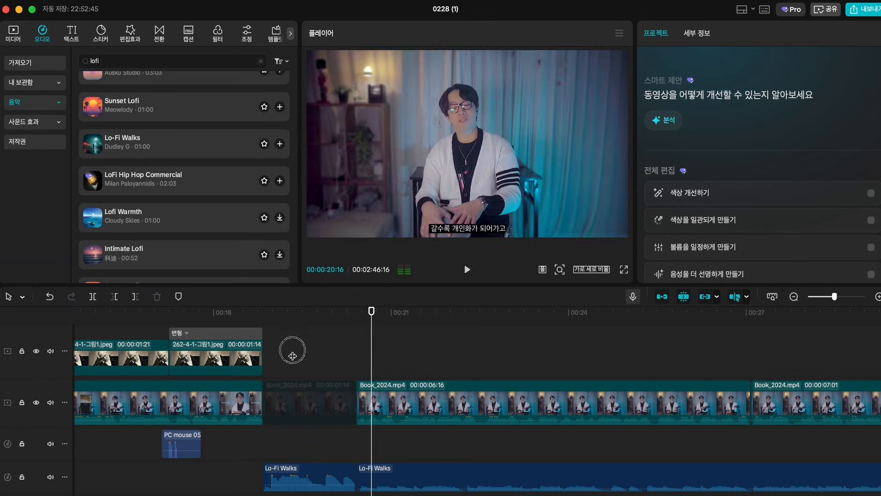
click(292, 356)
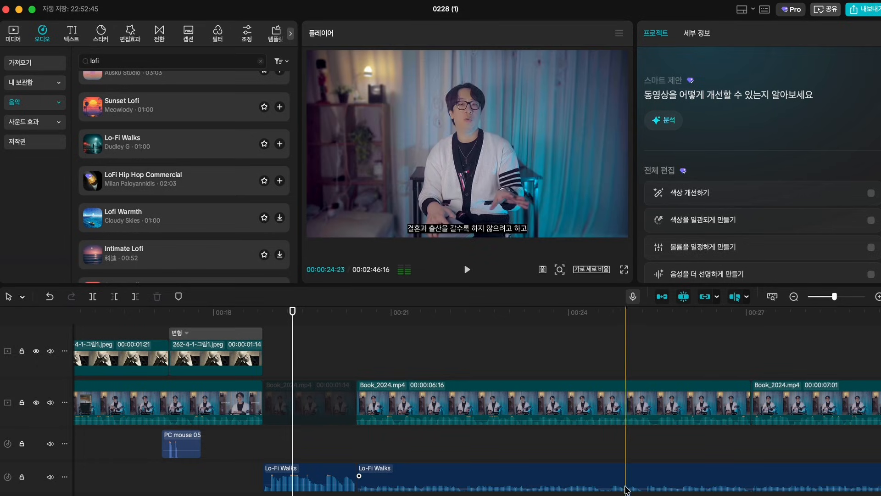
Step: Split the second Lo-Fi Walks segment at about 00:00:25 and delete the part after the cut
click(640, 479)
key(super+b)
key(Delete)
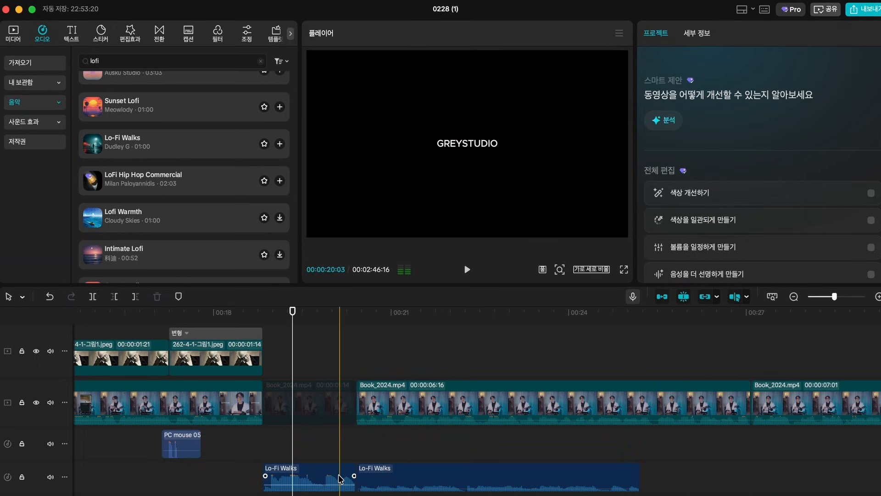
Step: Move the first Lo-Fi Walks segment onto the audio track that holds the PC mouse sound
drag(338, 473, 339, 445)
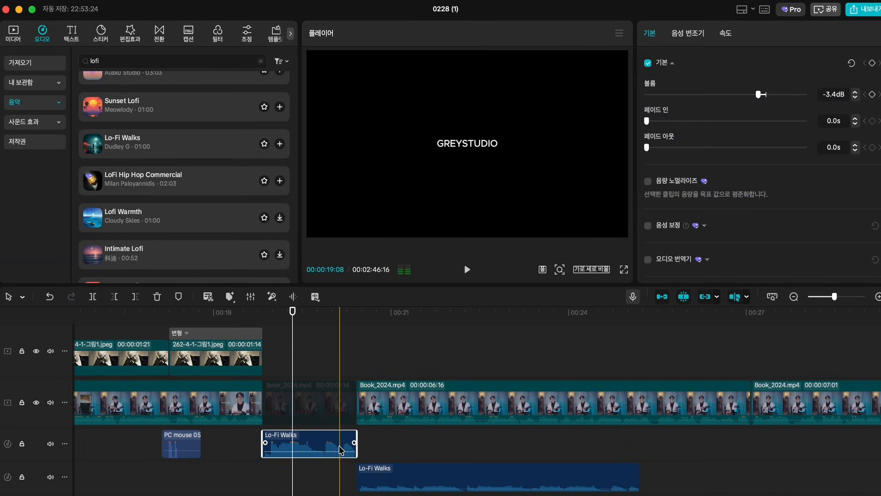
click(381, 475)
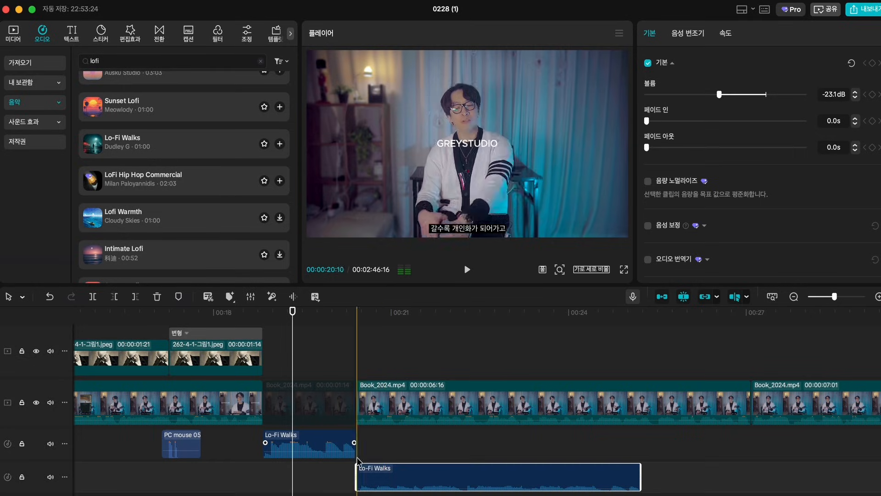
drag(340, 443, 399, 475)
drag(325, 479, 325, 443)
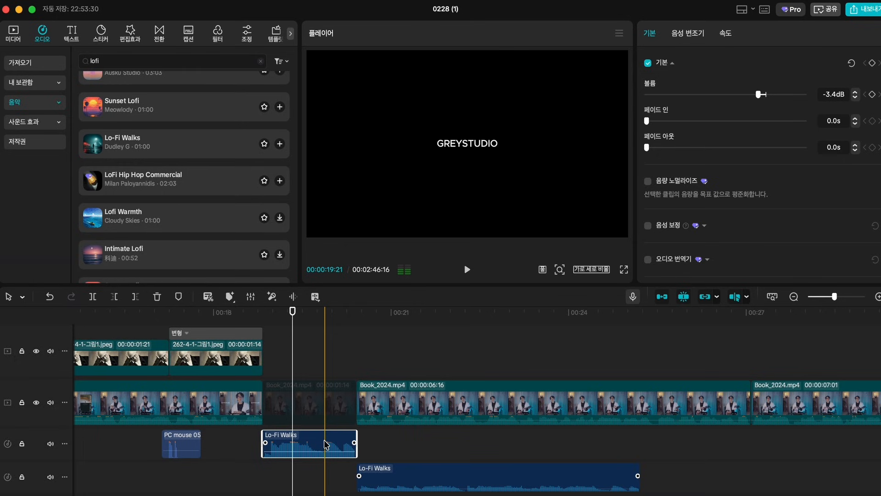
Step: Overlap the Lo-Fi Walks segments by extending the first's end to about 00:00:21:05 and the second's start back to about 00:00:20:00
drag(355, 440, 402, 440)
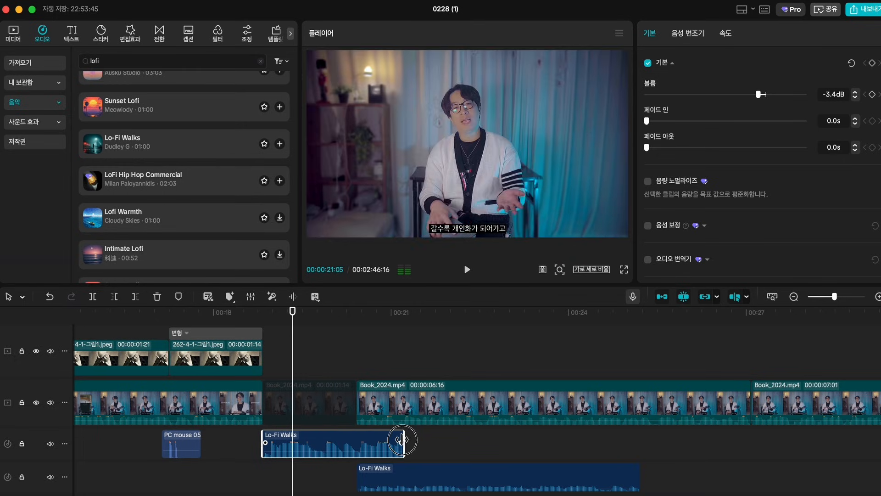
click(360, 470)
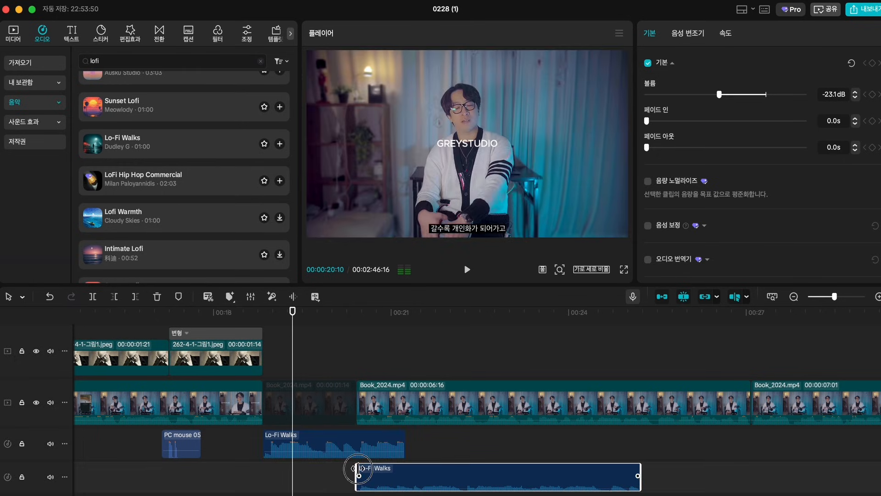
drag(358, 473, 333, 474)
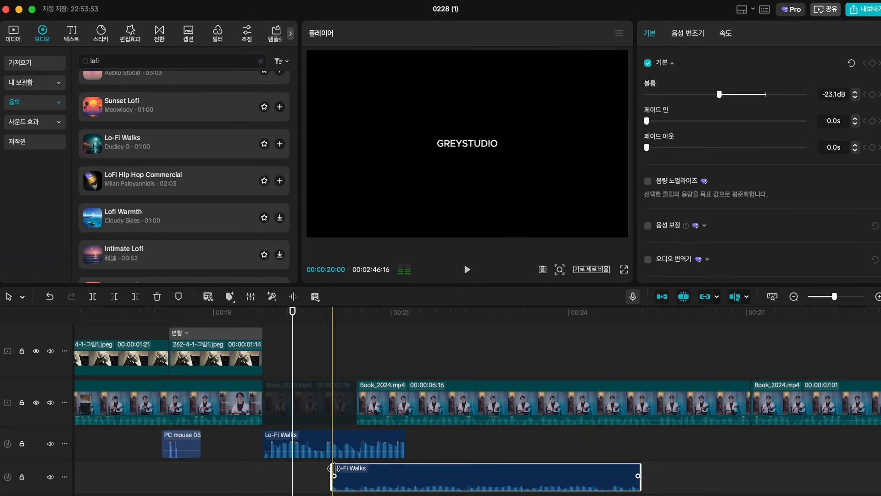
Step: Crossfade the overlap with a 0.9 s fade-out on the first Lo-Fi Walks segment and a 1.5 s fade-in on the second
click(399, 449)
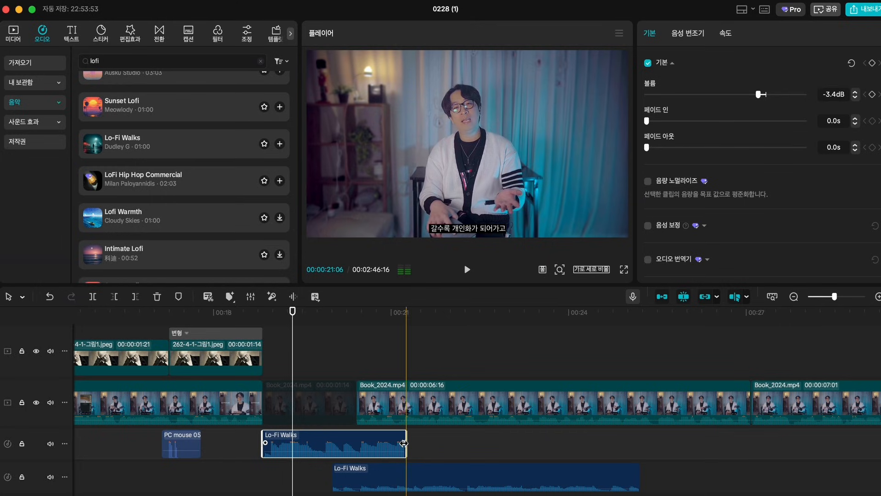
drag(403, 443, 403, 443)
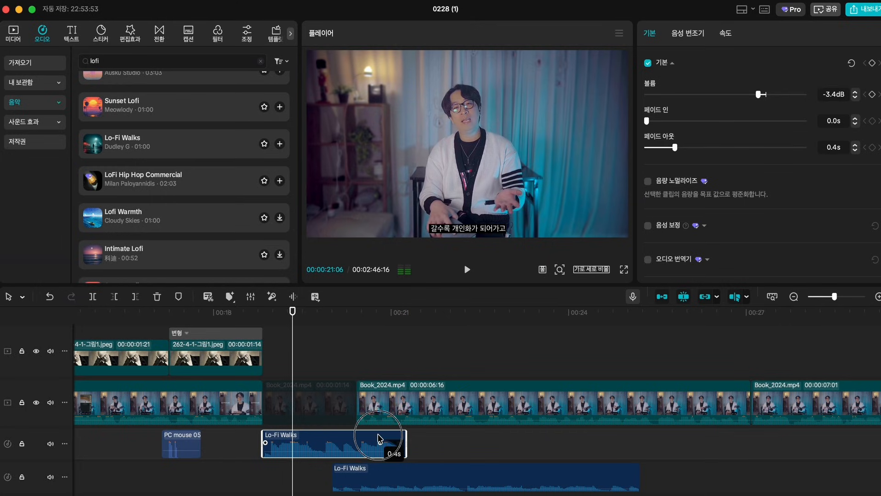
drag(342, 438, 344, 418)
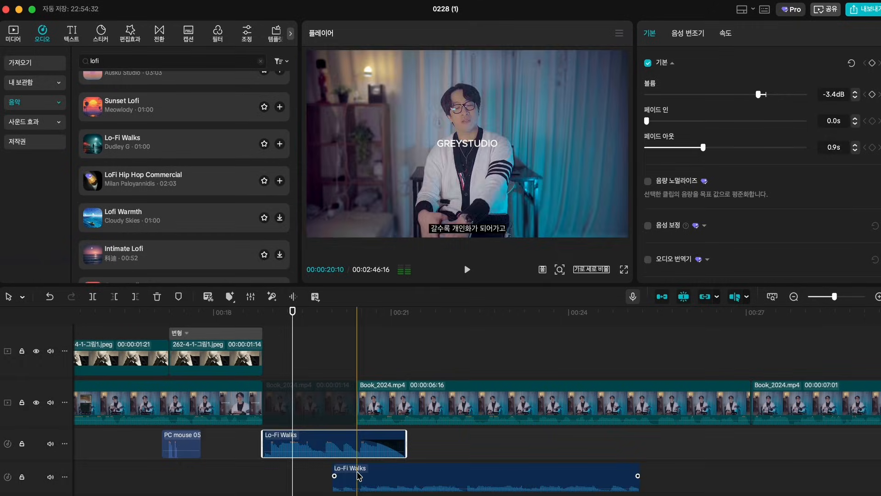
click(345, 477)
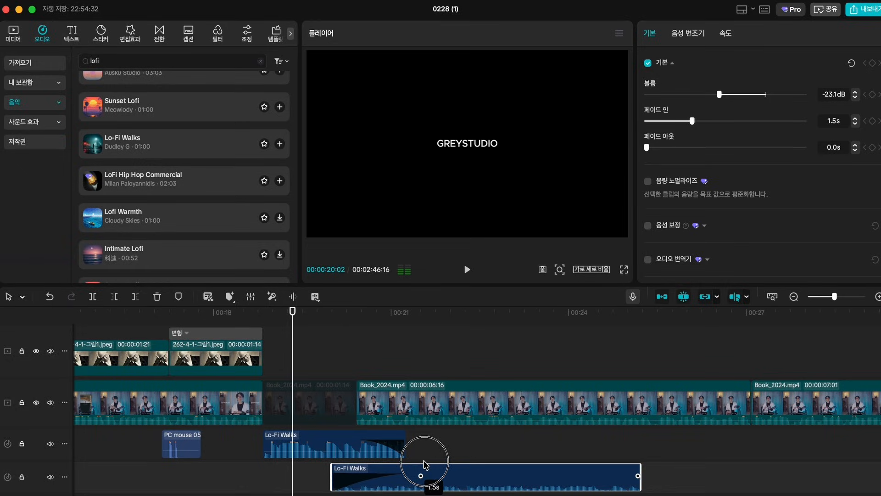
Step: Play back the title scene into the talking-head footage to listen to the music crossfade
click(322, 380)
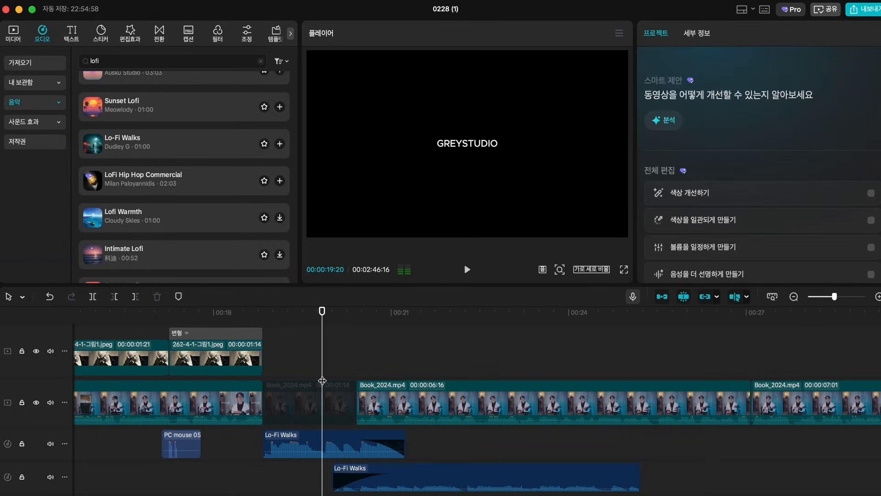
click(311, 438)
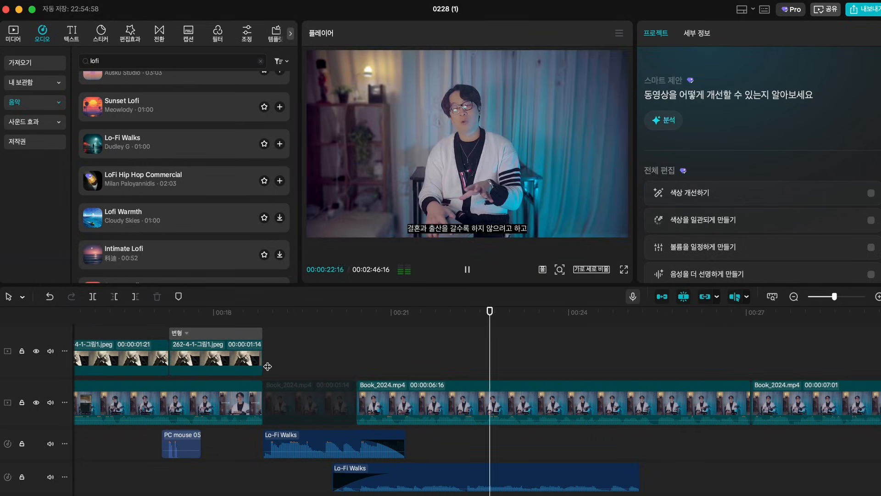
click(275, 361)
key(space)
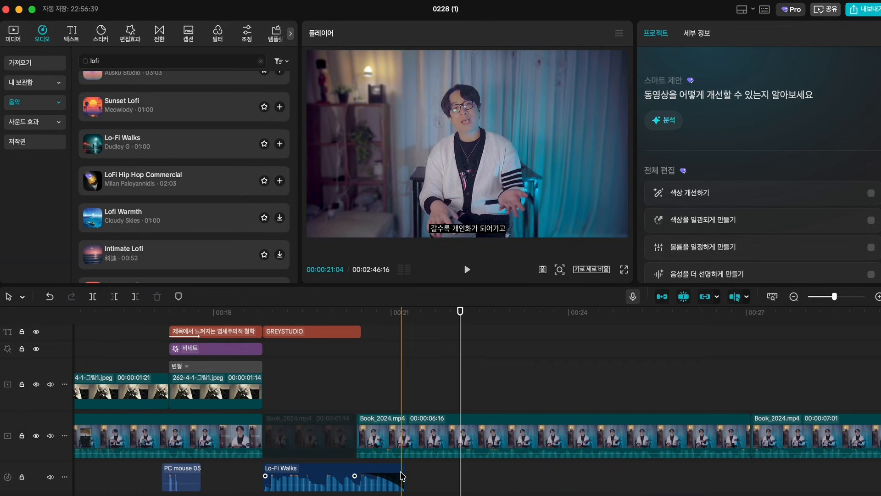
Step: Remove the fade-out from the first Lo-Fi Walks clip and extend its end to about 00:00:26
click(402, 472)
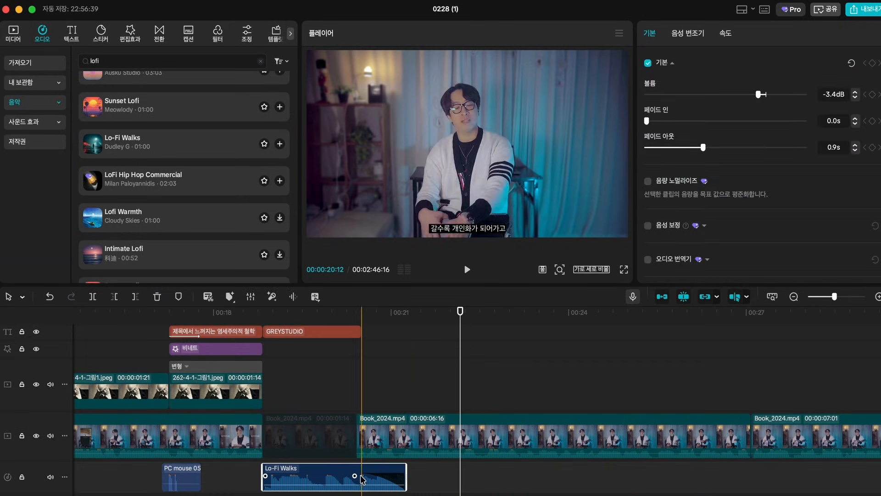
click(263, 368)
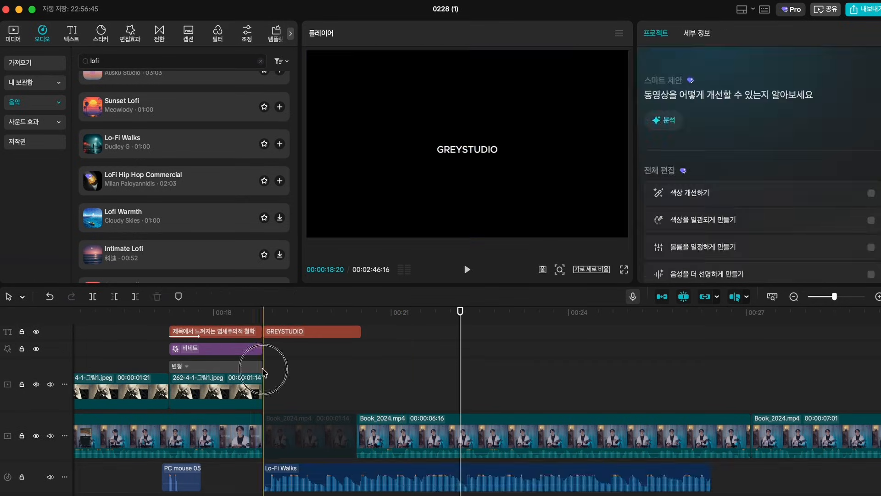
Step: Add -3.4 dB volume keyframes to the Lo-Fi Walks clip at 00:00:18:20 and at 00:00:20:10, where the title scene ends
click(276, 475)
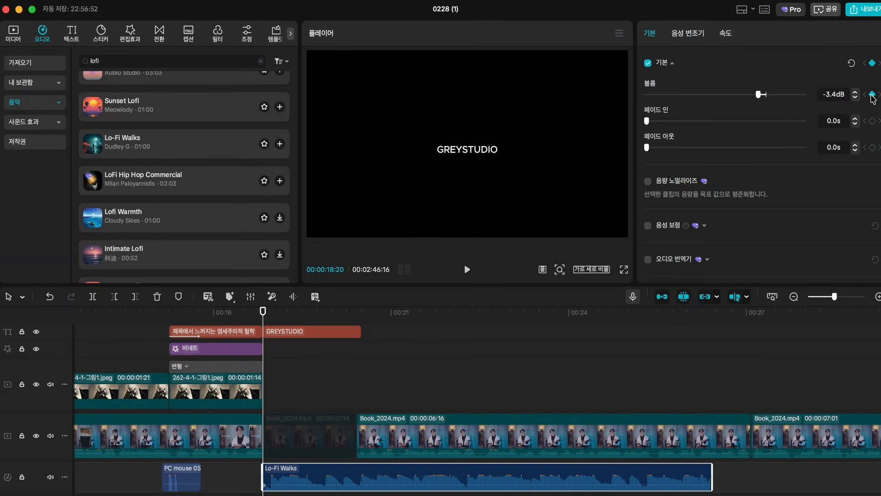
key(space)
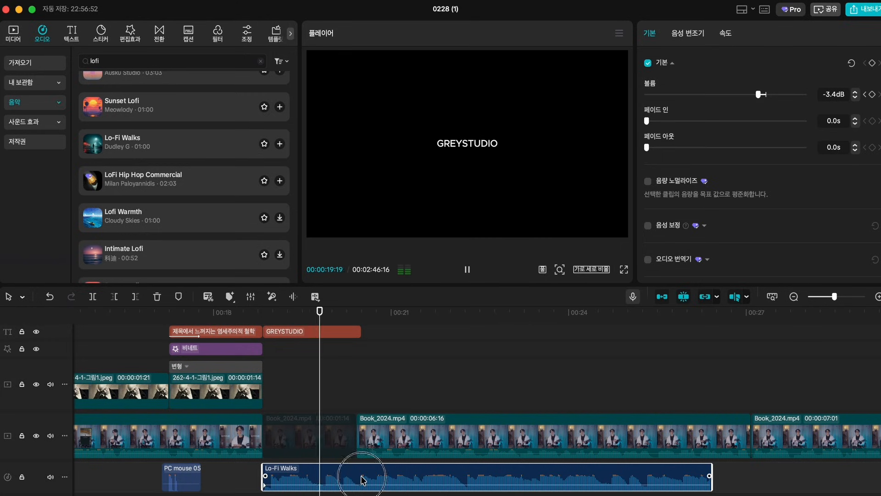
key(space)
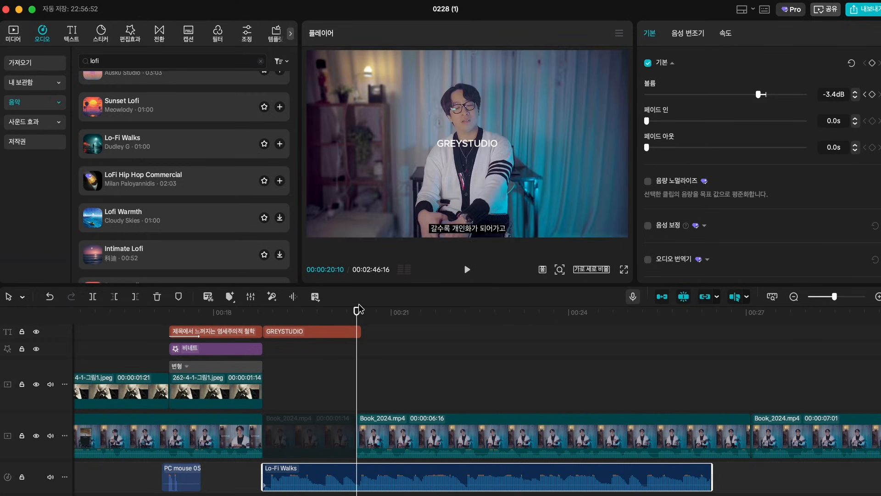
click(872, 95)
Step: Lower the Lo-Fi Walks volume to -25.0 dB with a keyframe at 00:00:21:09
drag(356, 312, 413, 316)
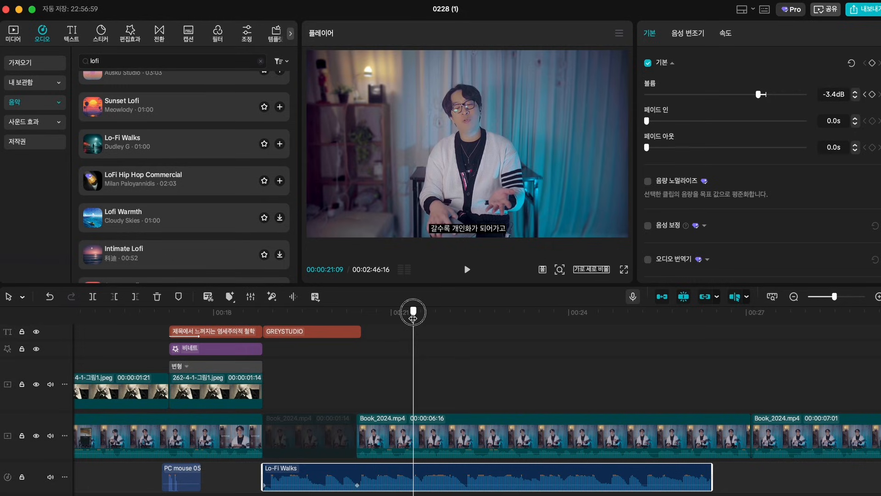
drag(761, 94, 715, 100)
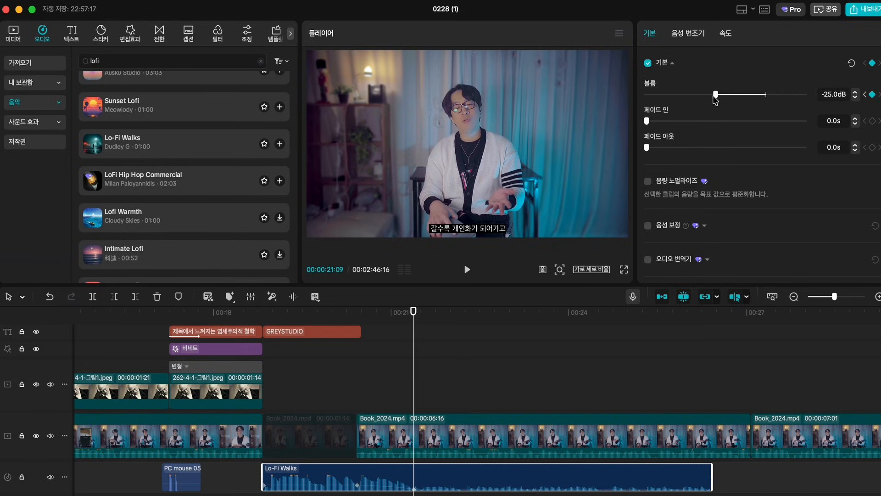
click(357, 317)
drag(358, 316, 485, 316)
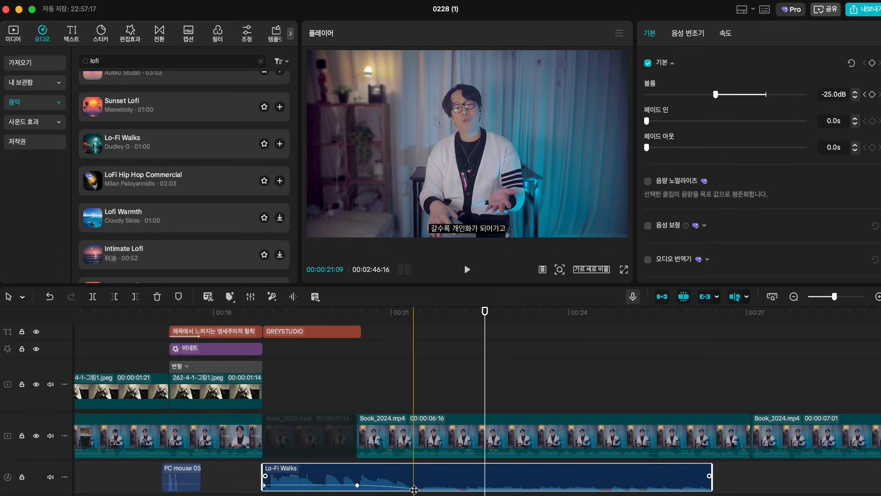
Step: Move the -25.0 dB keyframe earlier, to about 00:00:20:20, and replay the title scene to hear the faster volume drop
drag(414, 488, 382, 486)
click(266, 325)
key(space)
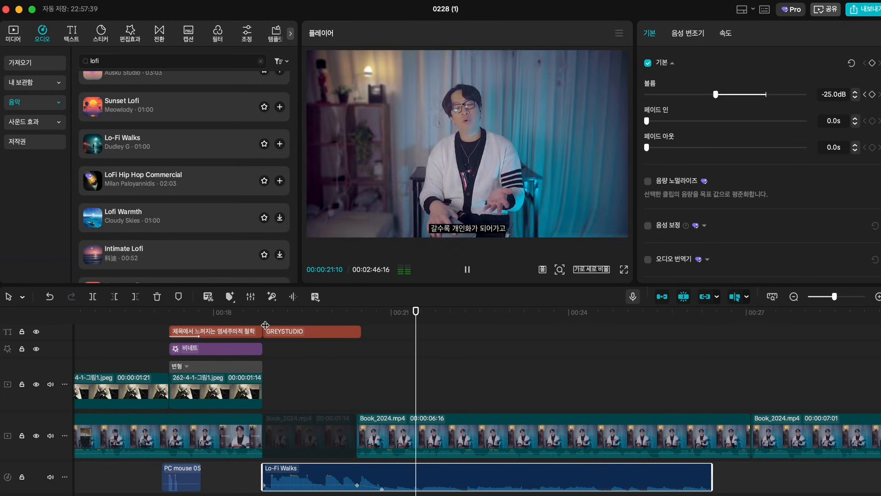
key(space)
click(265, 323)
key(space)
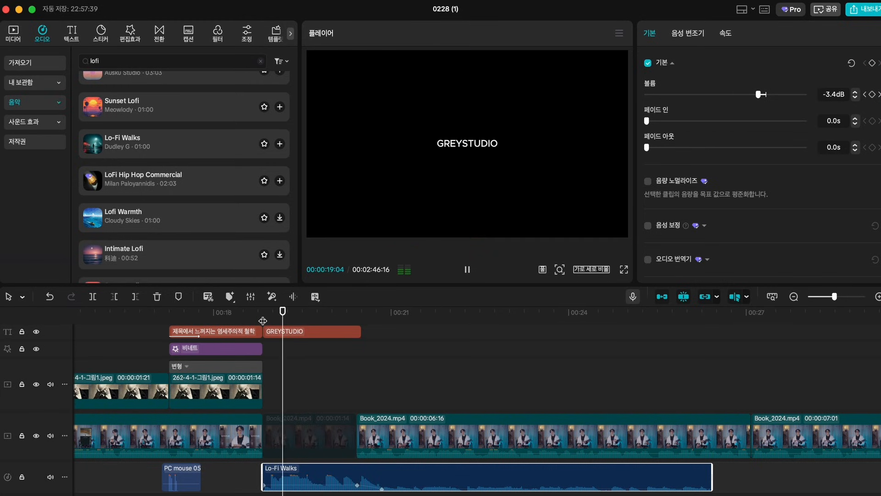
key(space)
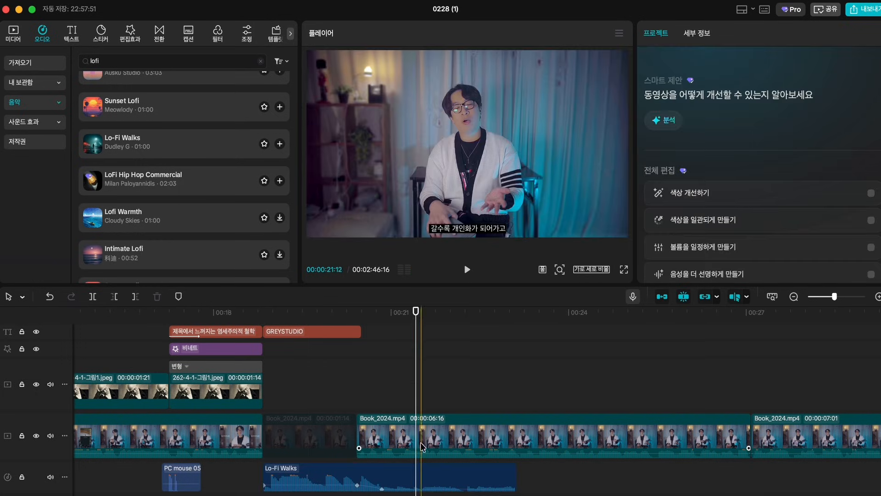
Step: End the Lo-Fi Walks clip at about 00:00:23 with a 1.3 s fade-out
click(440, 469)
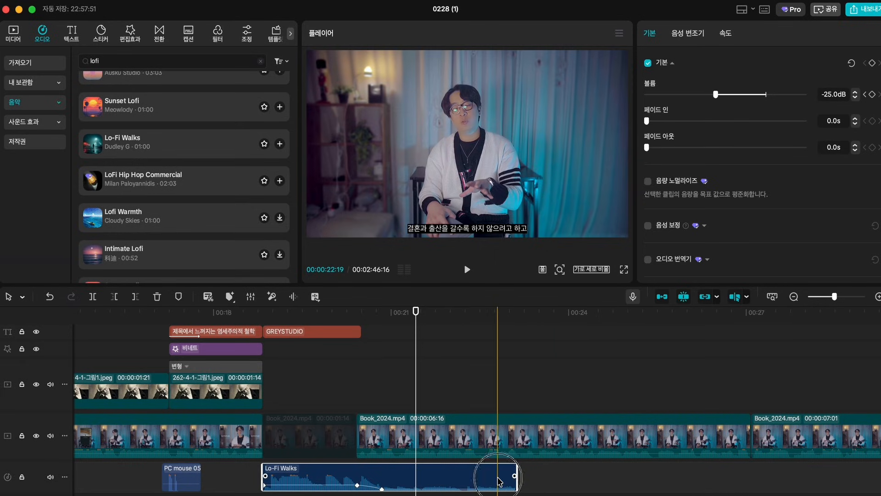
drag(513, 477, 441, 478)
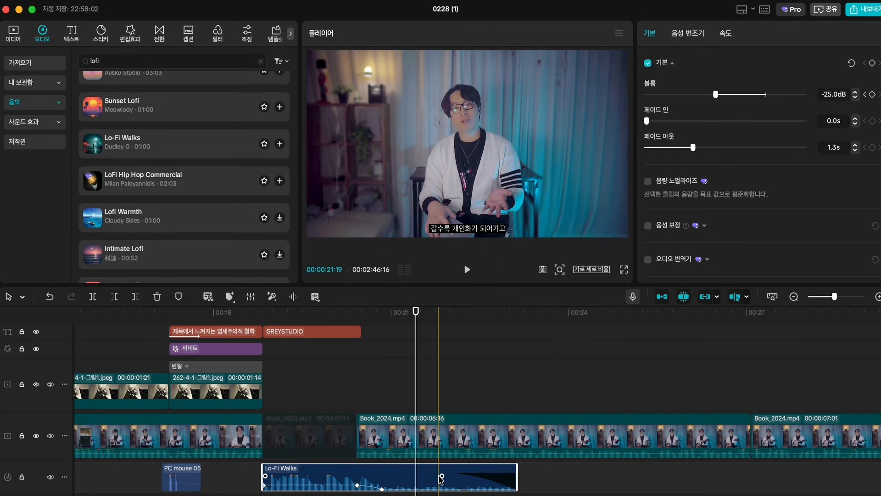
Step: Play back the talking-head footage around 00:00:21 to listen to the music fading out under the speech
click(434, 368)
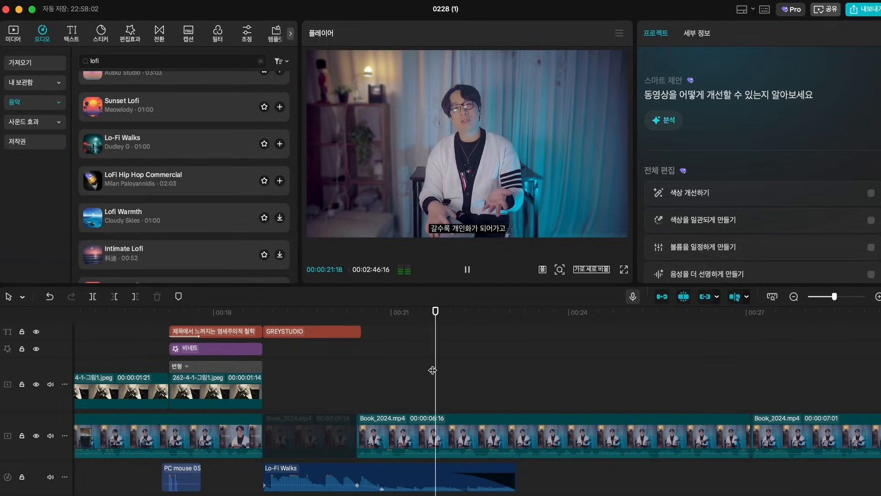
key(space)
click(403, 370)
key(space)
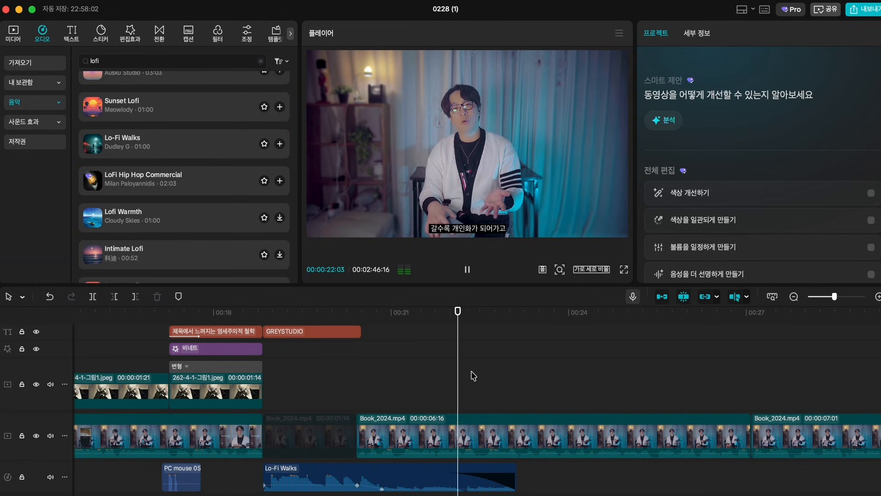
Step: Enlarge the Understanding_Justice image clip to 218% at its start, 00:01:20:04
scroll(449, 384, down, 1)
scroll(448, 383, down, 2)
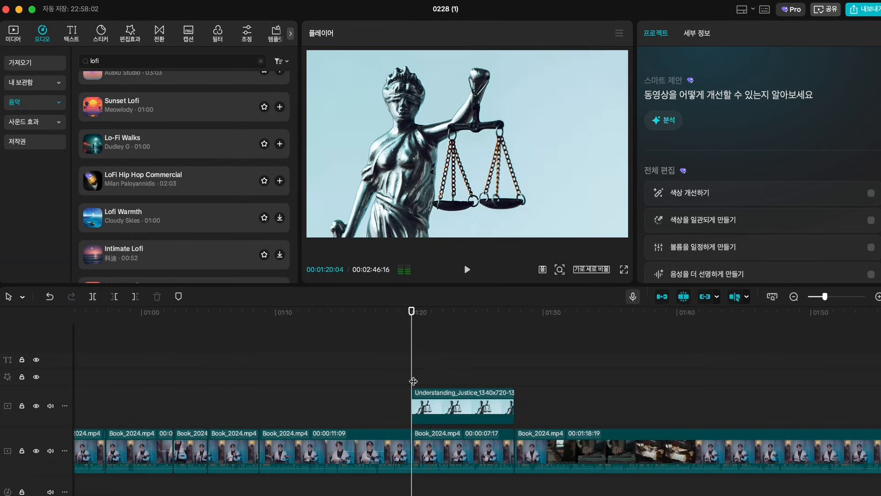
click(432, 398)
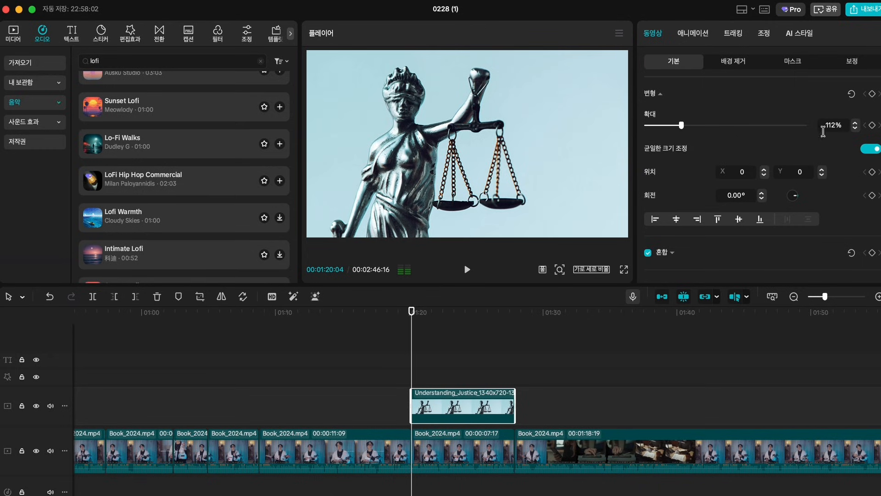
drag(682, 126, 715, 128)
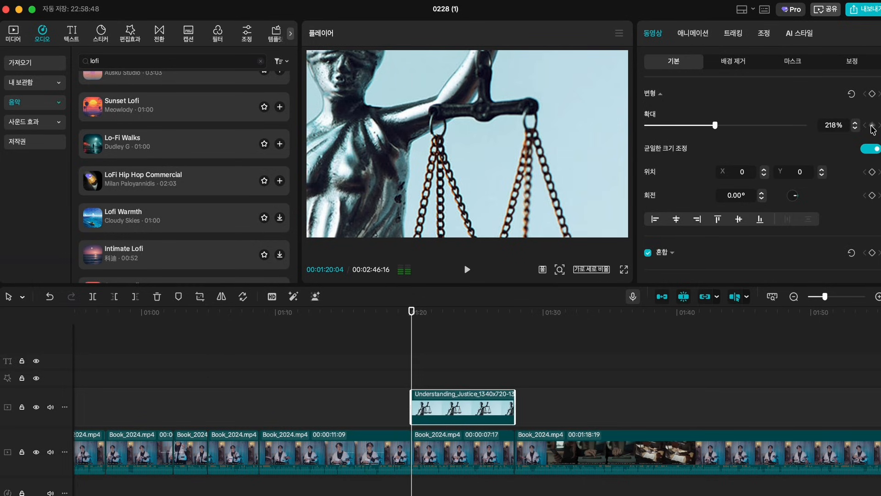
Step: Reduce the Understanding_Justice image to 122% scale at 00:01:22:12 and play back the zoom-out from the clip's start
drag(394, 312, 442, 321)
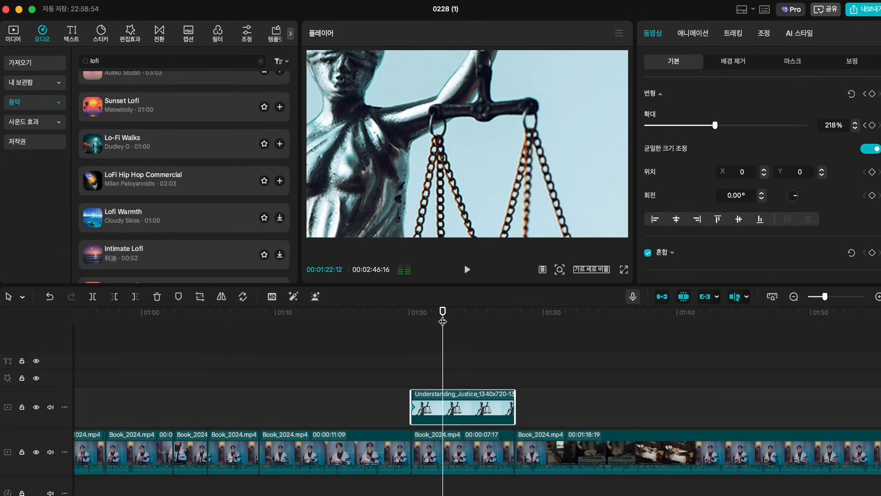
drag(713, 126, 685, 128)
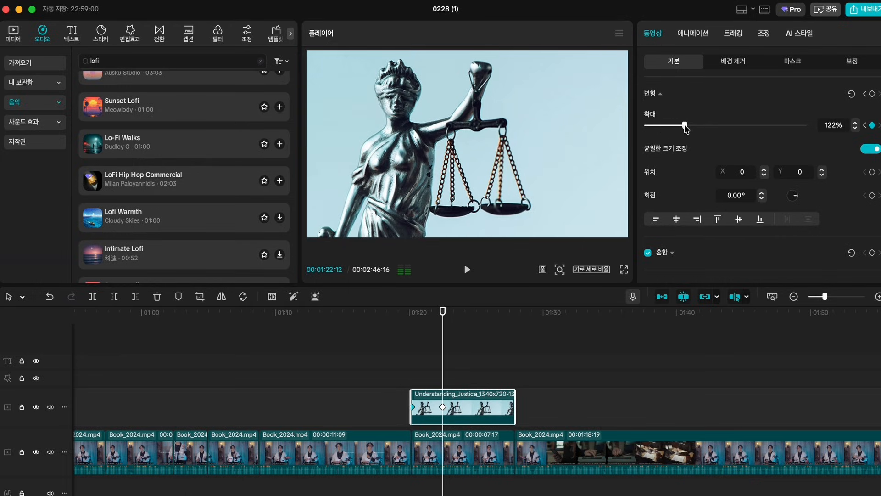
click(411, 354)
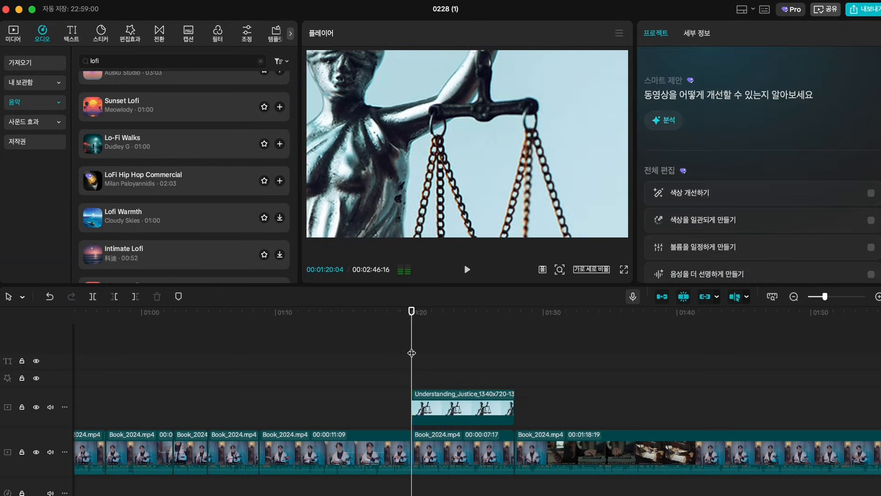
key(space)
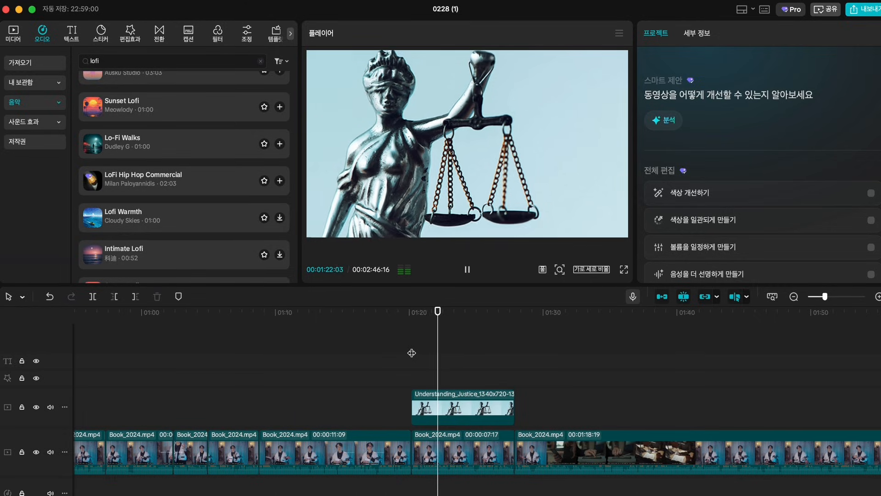
click(412, 353)
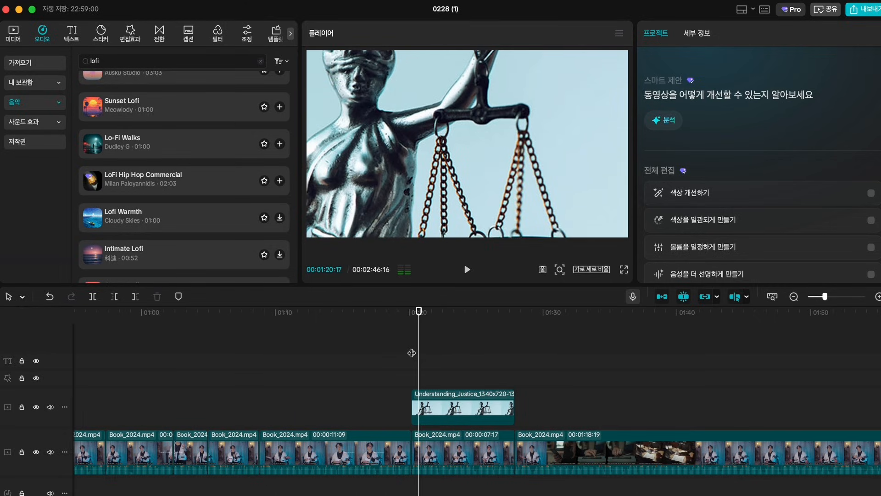
Step: Show the Understanding_Justice clip's keyframe graph, apply the 큐빅 아웃 (Cubic Out) curve between its two scale keyframes, and play it back
click(483, 407)
right_click(484, 408)
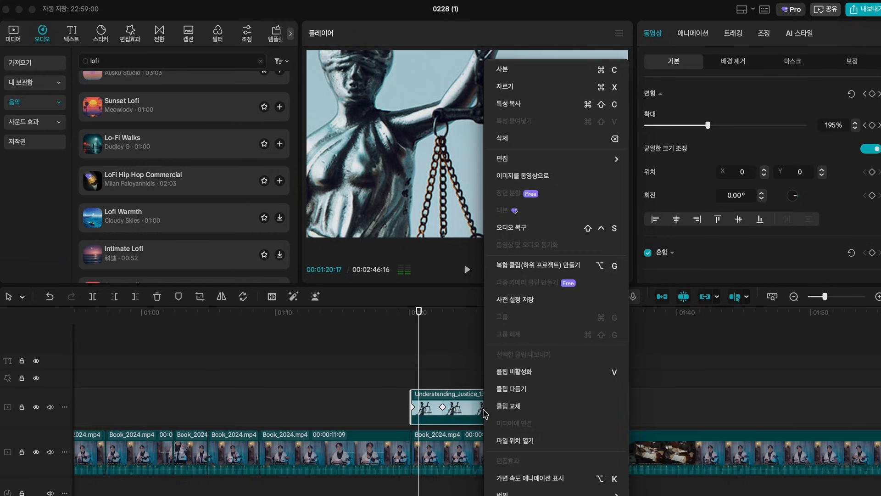
click(506, 478)
scroll(448, 354, up, 3)
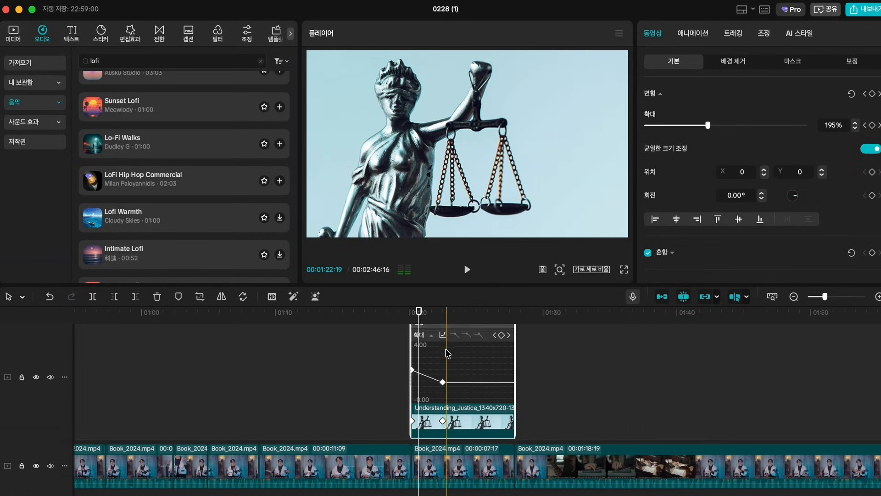
click(442, 352)
drag(544, 337, 630, 294)
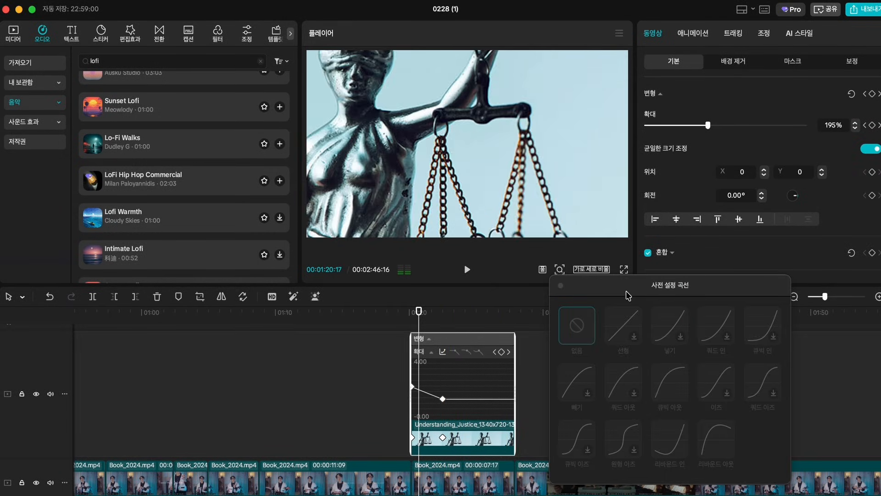
scroll(486, 339, up, 5)
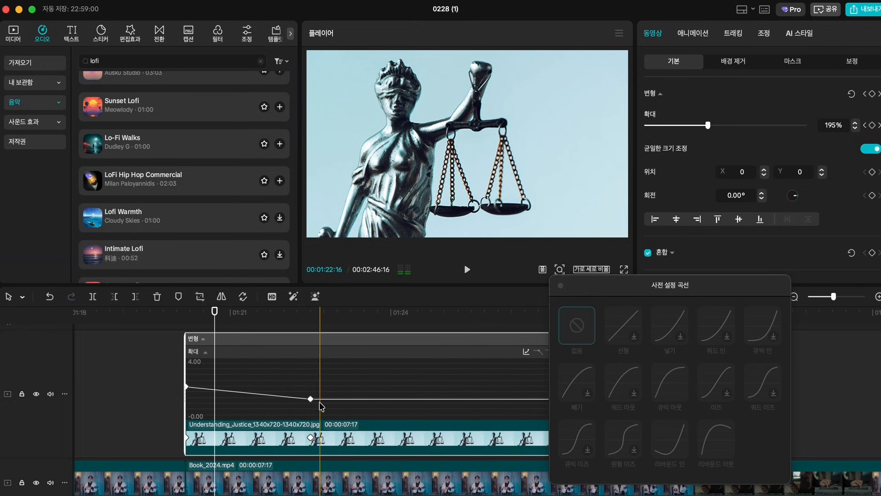
click(296, 397)
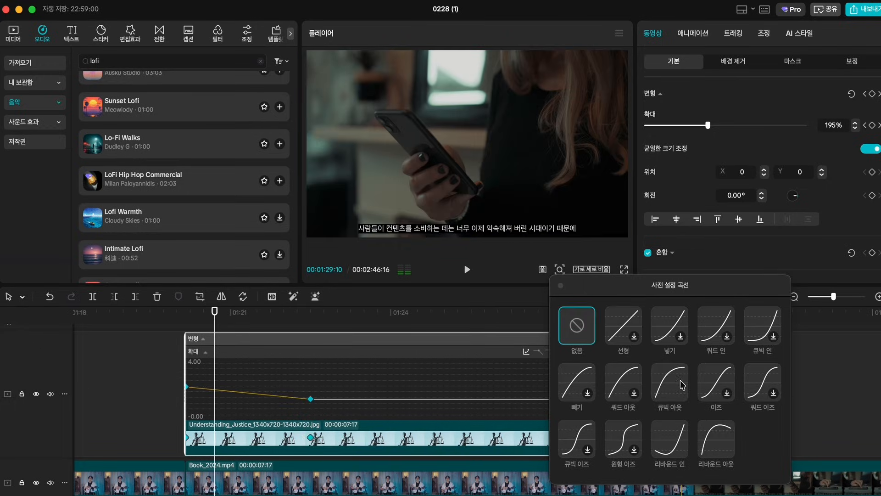
click(671, 385)
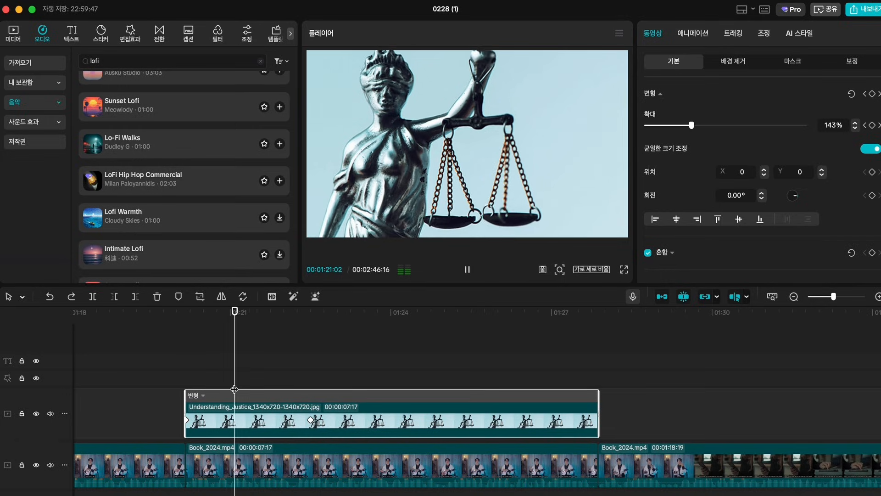
key(space)
click(182, 383)
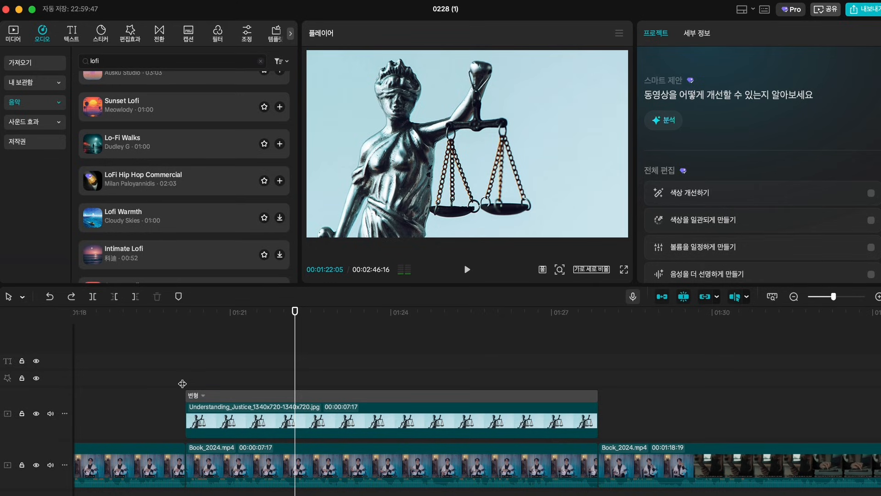
Step: Set the image clip's starting scale to 155% and add another scale keyframe at about 00:01:22:02
click(321, 421)
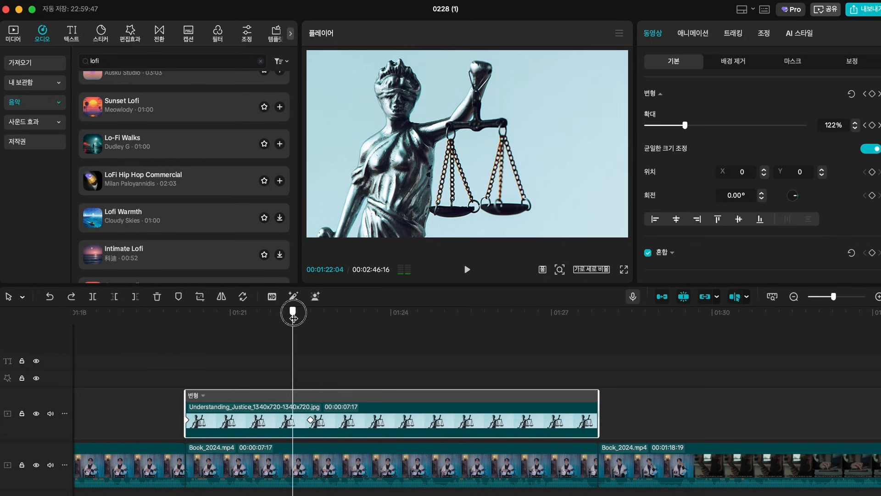
drag(293, 317, 196, 314)
click(330, 420)
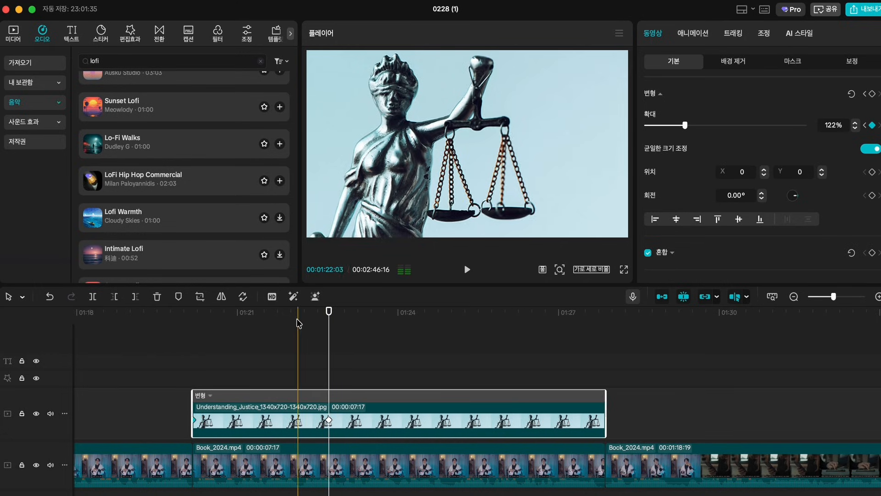
drag(328, 316, 307, 316)
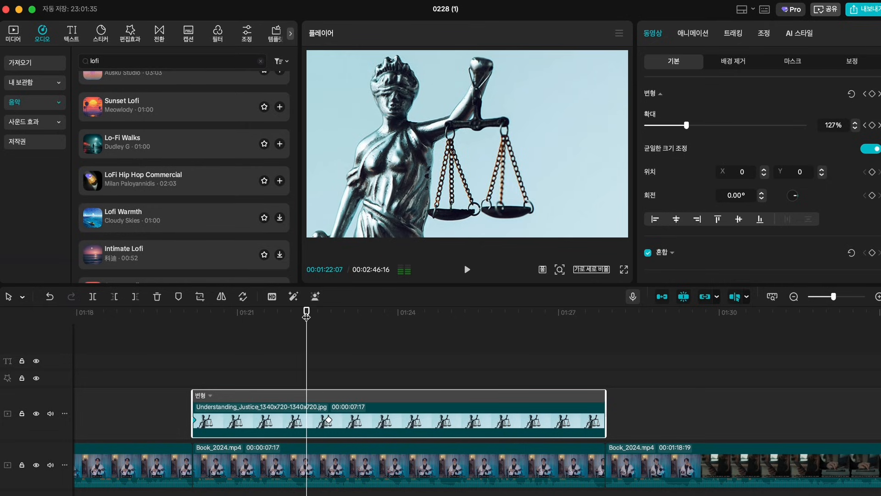
drag(306, 313, 298, 316)
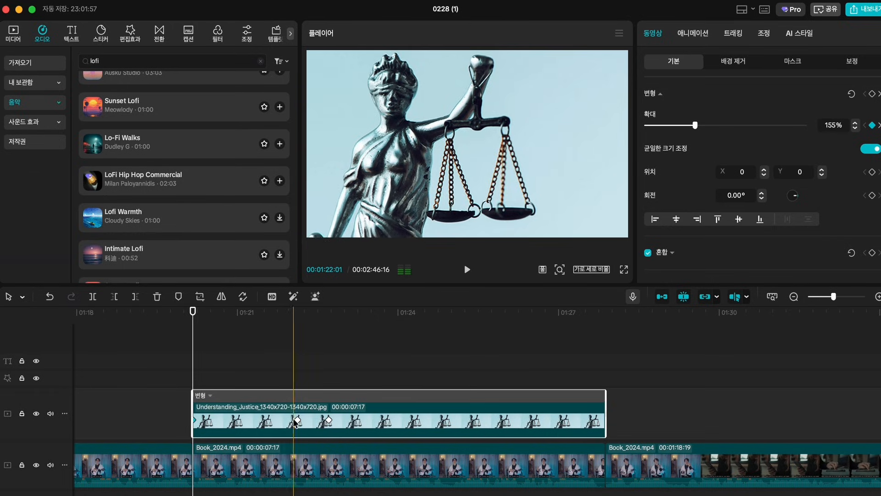
Step: Move the middle scale keyframe close to the image clip's start and place the last one at the clip's end with 107% scale
click(329, 420)
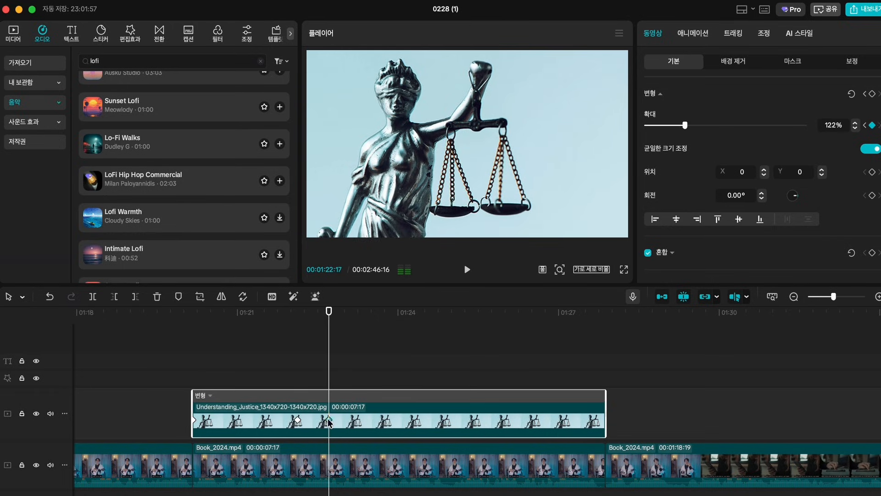
click(298, 420)
drag(297, 420, 222, 421)
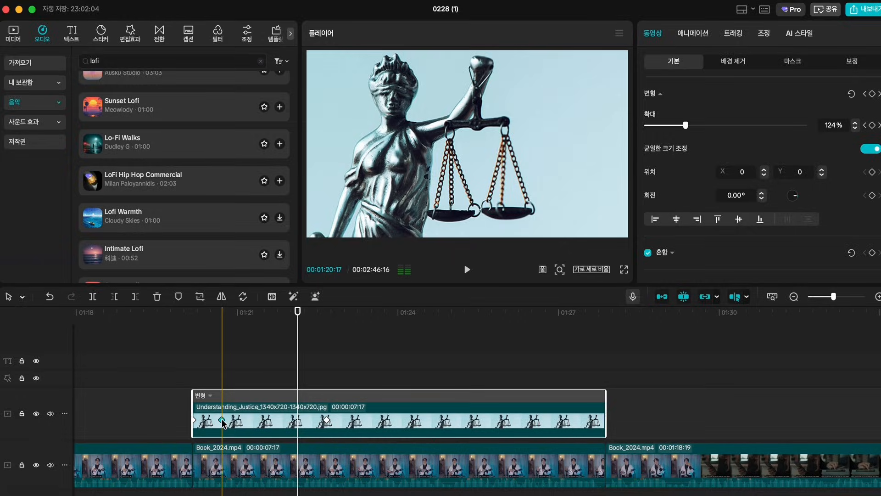
click(193, 374)
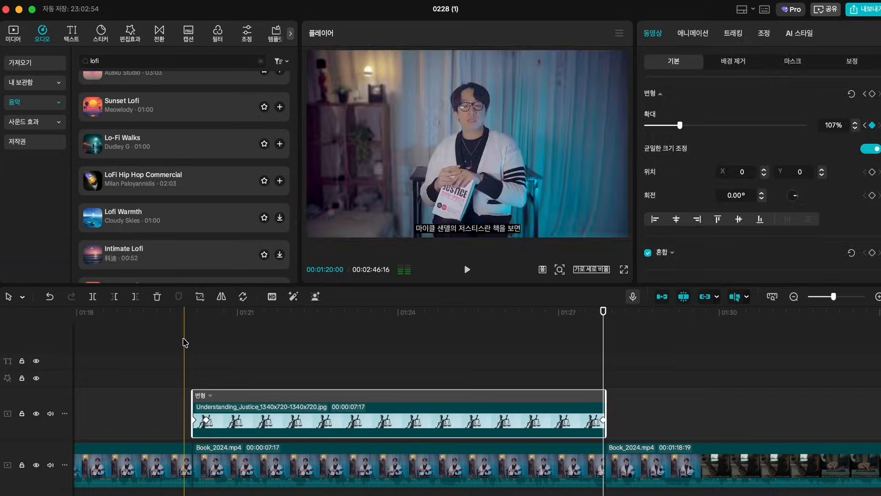
click(192, 341)
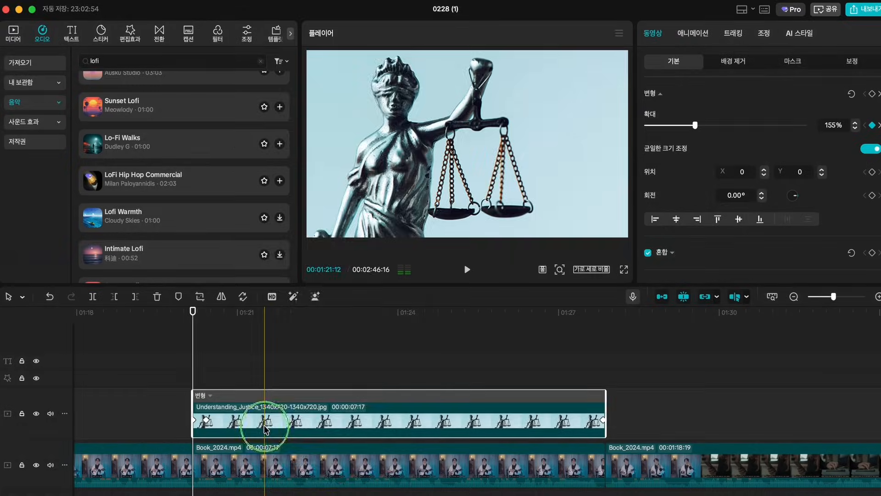
Step: Reopen the image clip's keyframe graph and apply the 큐빅 아웃 (Cubic Out) curve between the first two scale keyframes
right_click(266, 413)
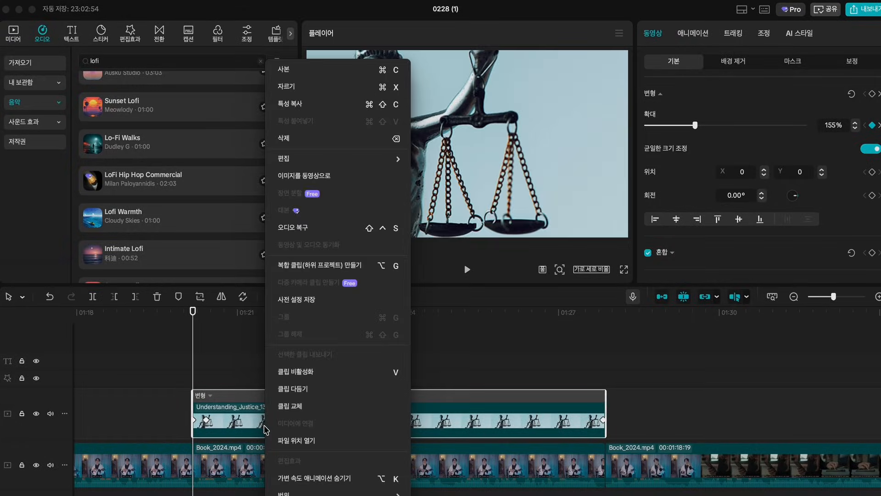
click(300, 478)
right_click(396, 400)
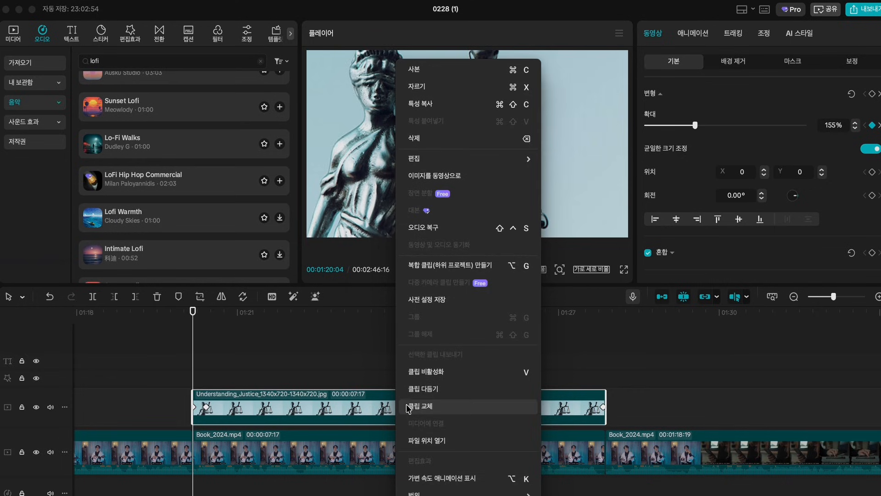
click(427, 478)
click(538, 355)
drag(576, 342, 561, 296)
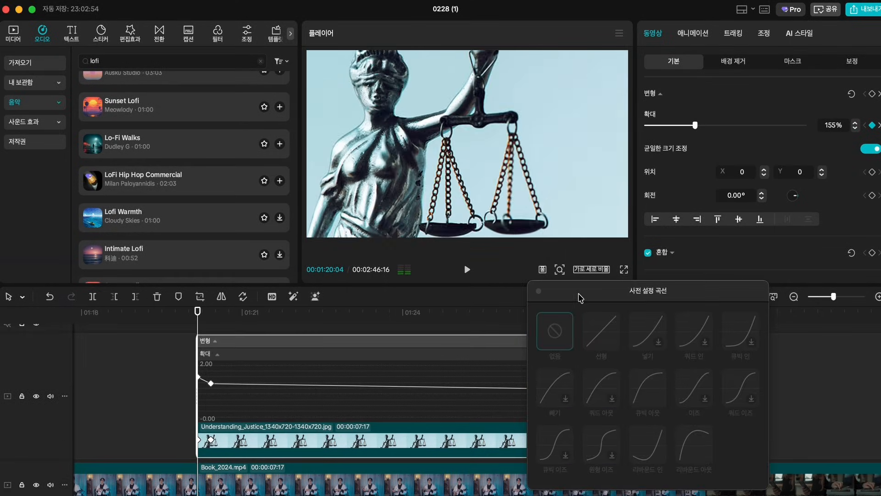
drag(237, 413, 167, 372)
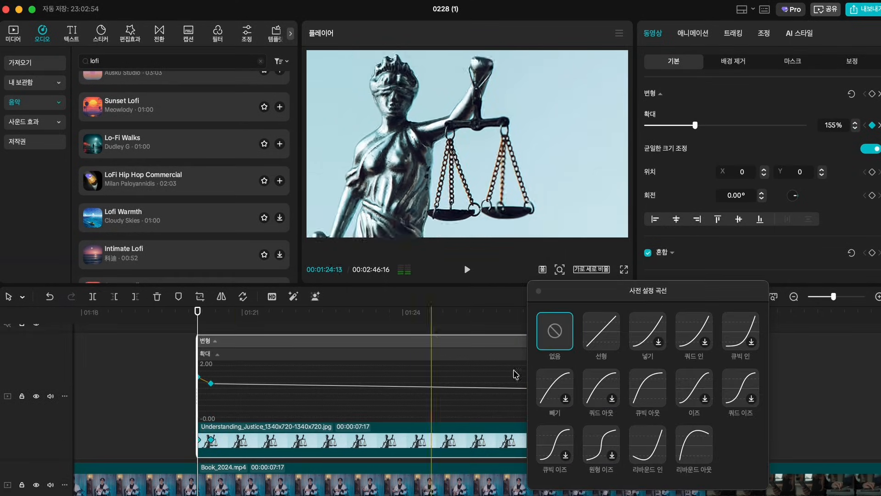
click(650, 391)
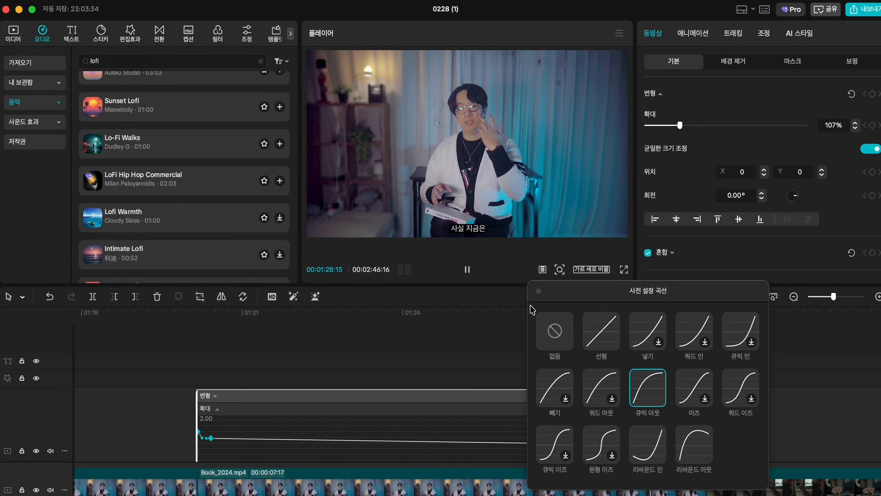
Step: Replay the image zoom from the clip's start and shift its middle scale keyframe slightly later
click(197, 354)
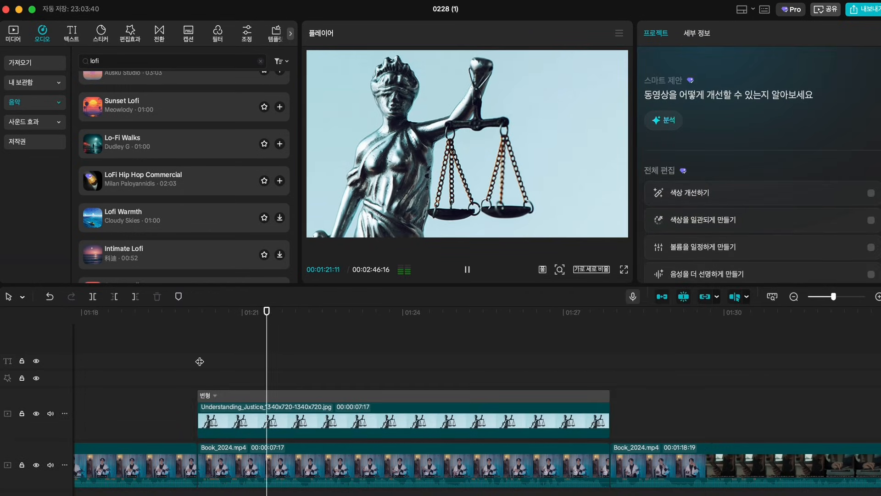
click(199, 361)
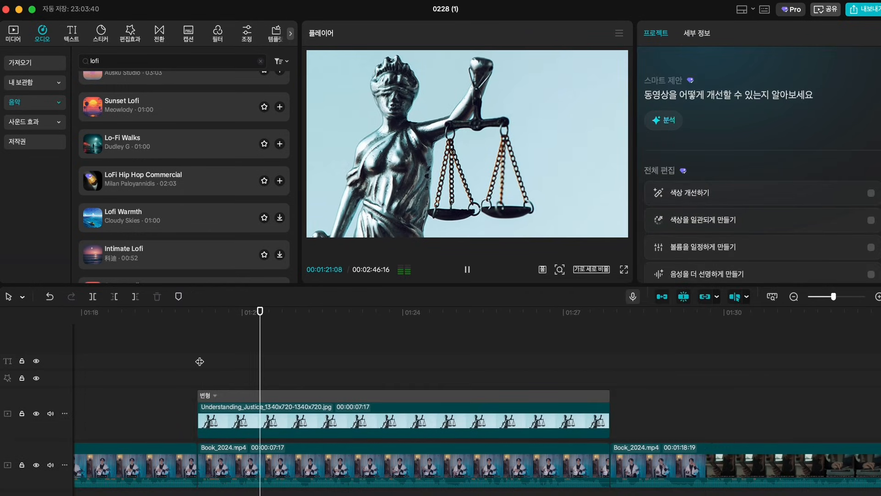
click(200, 413)
Step: Search the sound effects for "mouse", place "Mouse click sound" at the image clip's start, and play back the transition
click(23, 122)
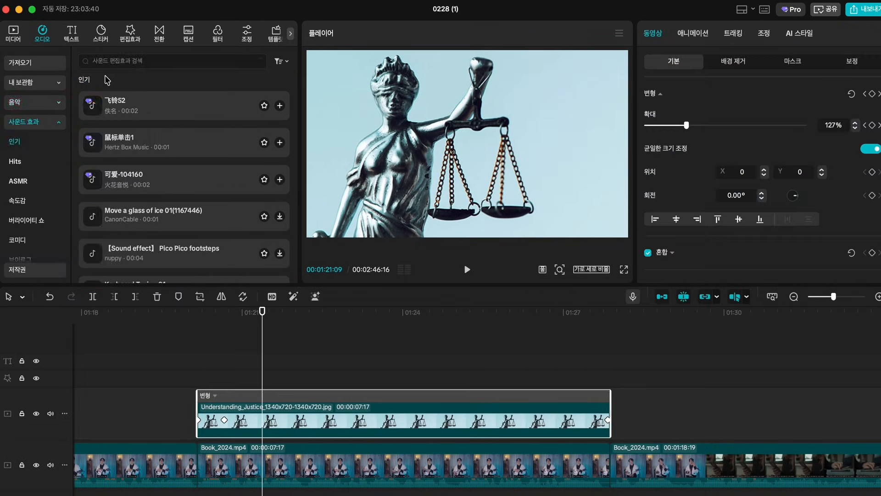
click(134, 65)
text(mouse)
key(Return)
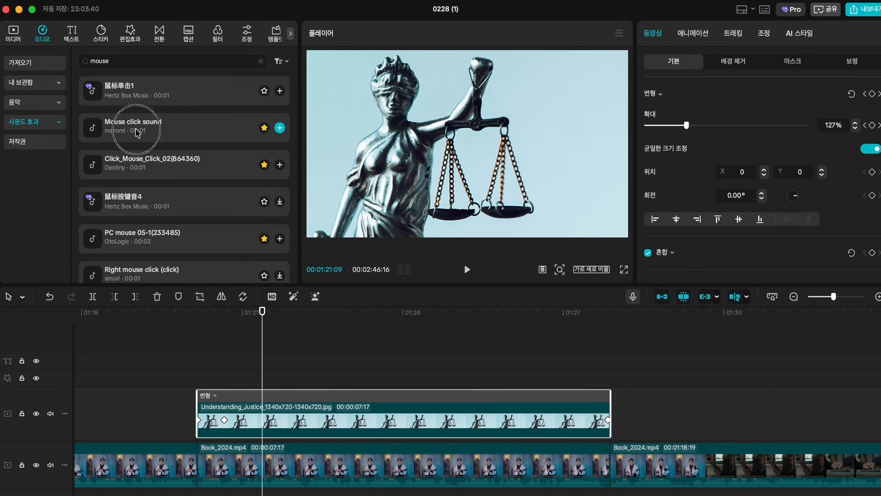
drag(136, 133, 202, 493)
click(190, 383)
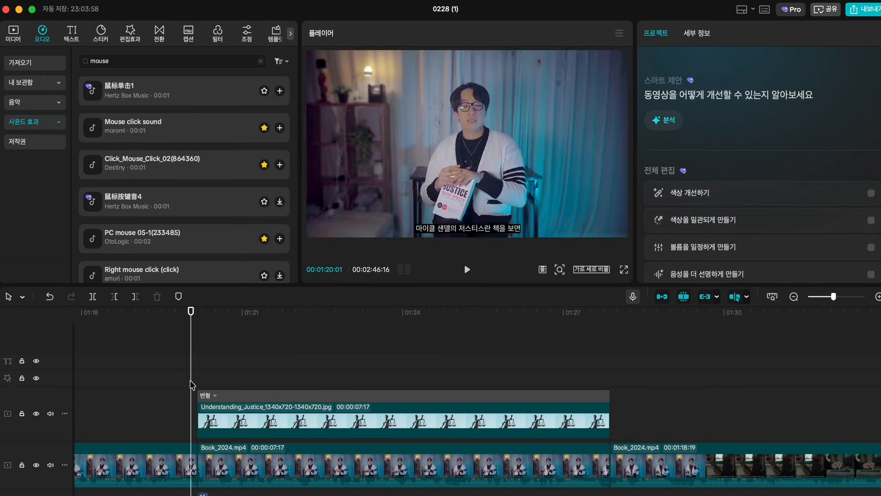
key(space)
click(198, 335)
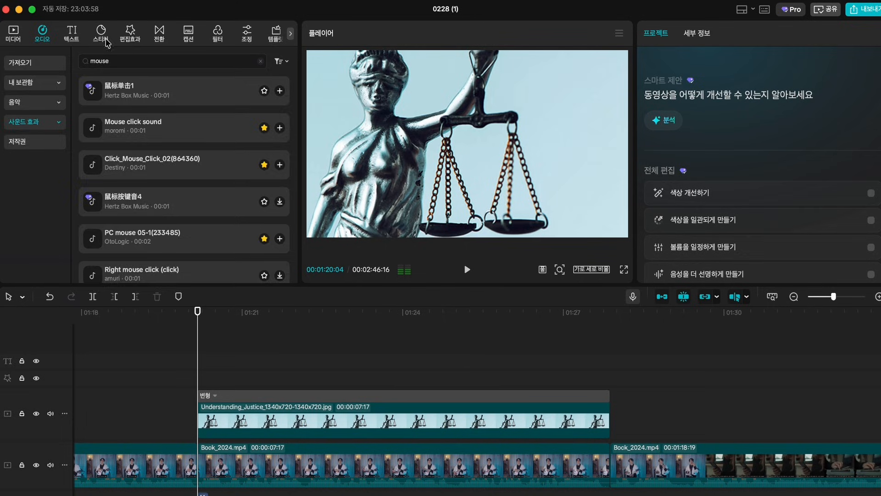
Step: Add the 비네트 (vignette) video effect above the image clip at 00:01:20:04 and extend it to the clip's end
click(133, 37)
drag(105, 113, 202, 363)
drag(358, 361, 610, 361)
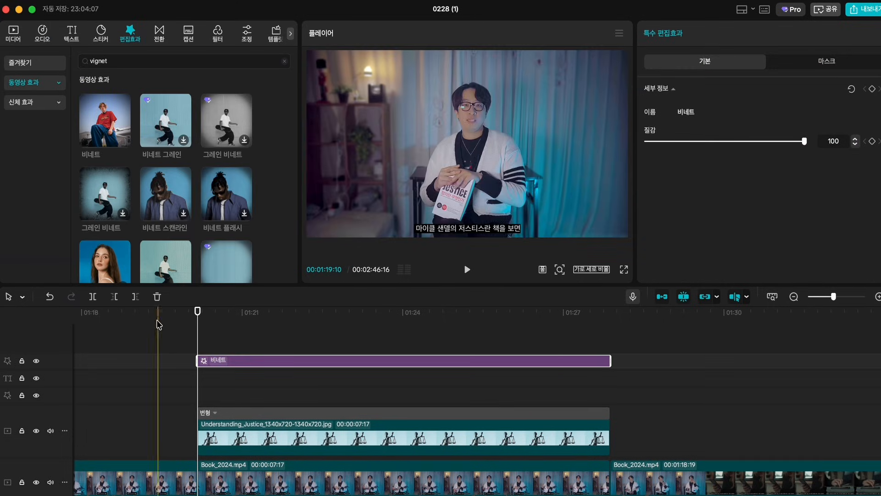
Step: Add a default text clip at 00:01:20:04, extend it to the image clip's end, and enter the text "과연 그것이 옳은가?"
click(199, 335)
click(71, 35)
drag(104, 79, 202, 344)
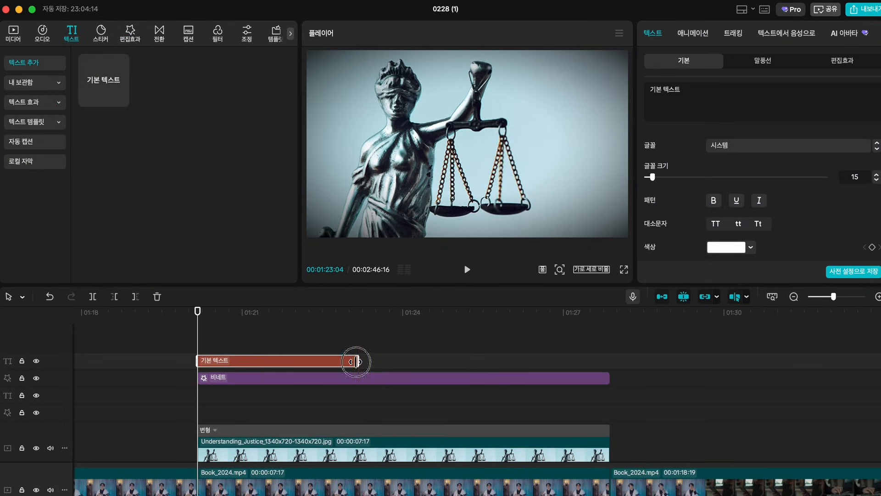
drag(356, 362, 611, 361)
click(670, 90)
text(과연 그것이 올)
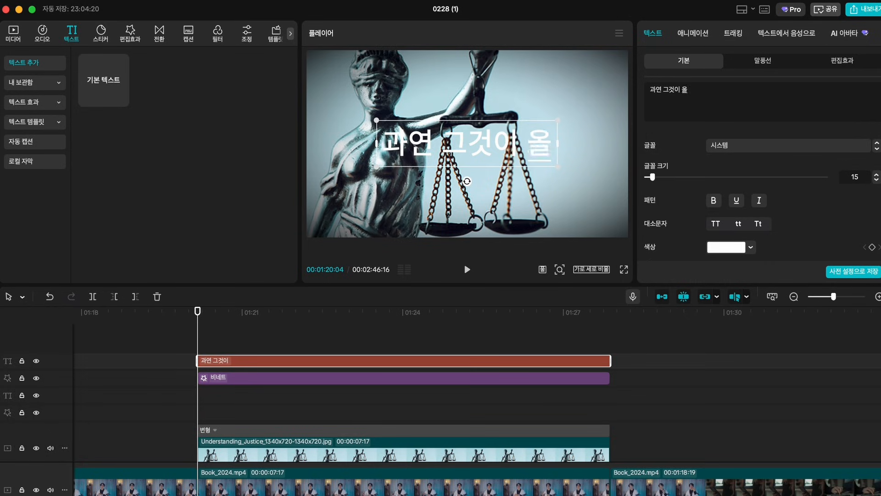
text(ㅎ은가?)
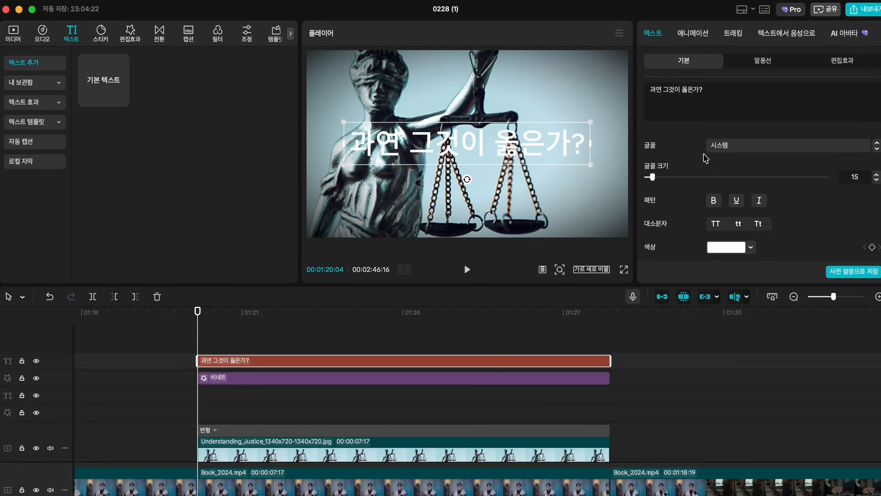
Step: Darken the Understanding_Justice image clip by strongly lowering its saturation and exposure, and play back the result under the title text
click(251, 339)
scroll(257, 413, down, 1)
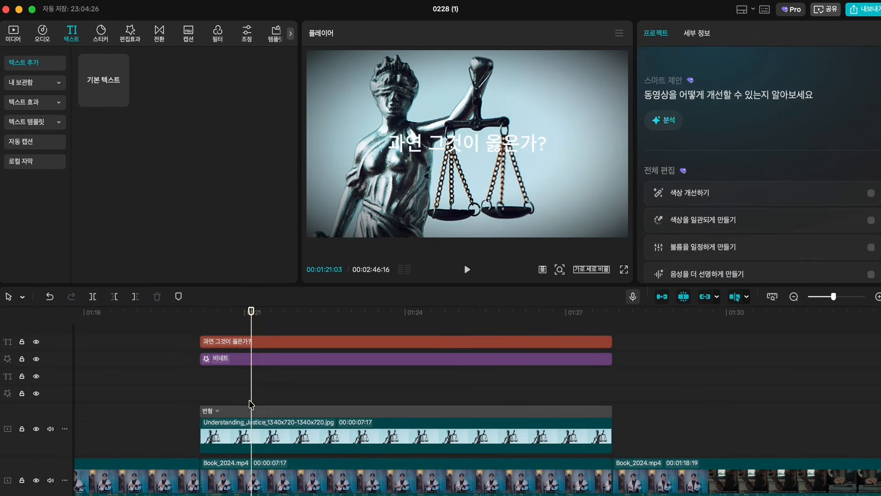
click(264, 423)
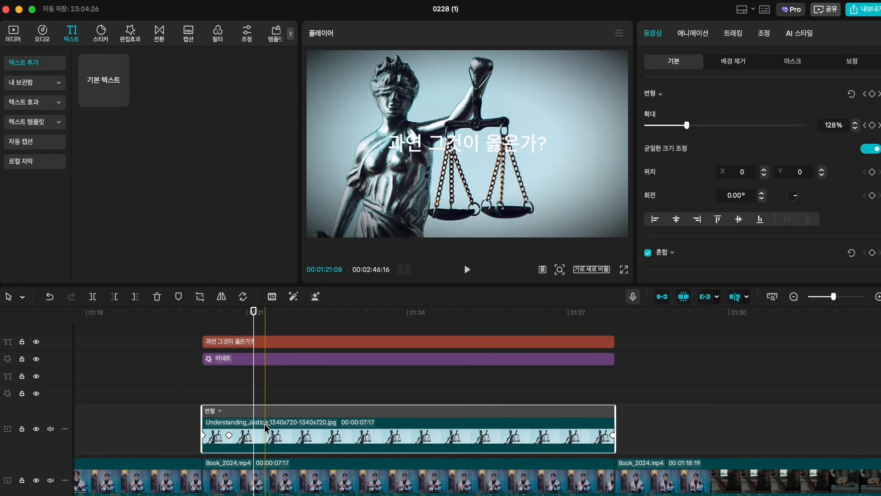
click(764, 34)
scroll(799, 128, down, 5)
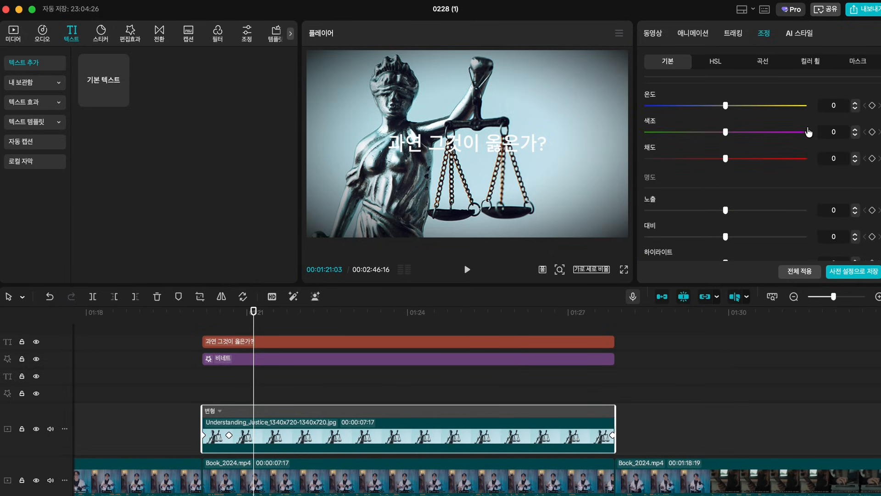
drag(725, 159, 657, 171)
scroll(703, 161, down, 2)
drag(723, 194, 666, 180)
scroll(700, 203, down, 2)
click(158, 352)
key(space)
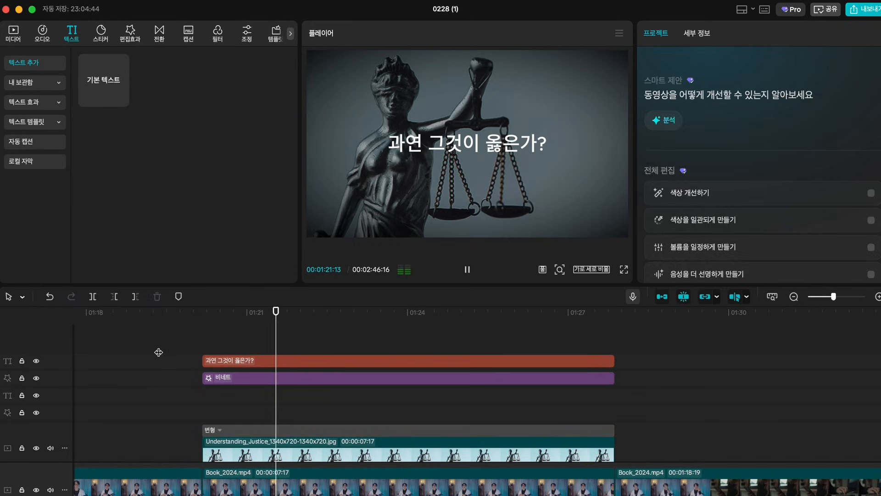
click(453, 452)
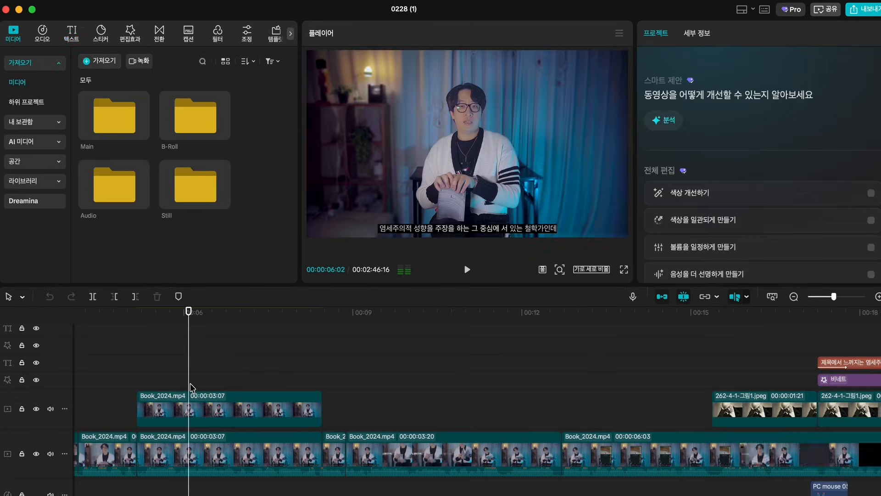
Step: Delete the overlay copy of the Book_2024.mp4 clip that starts near 00:00:05 above the main track
scroll(275, 390, left, 10)
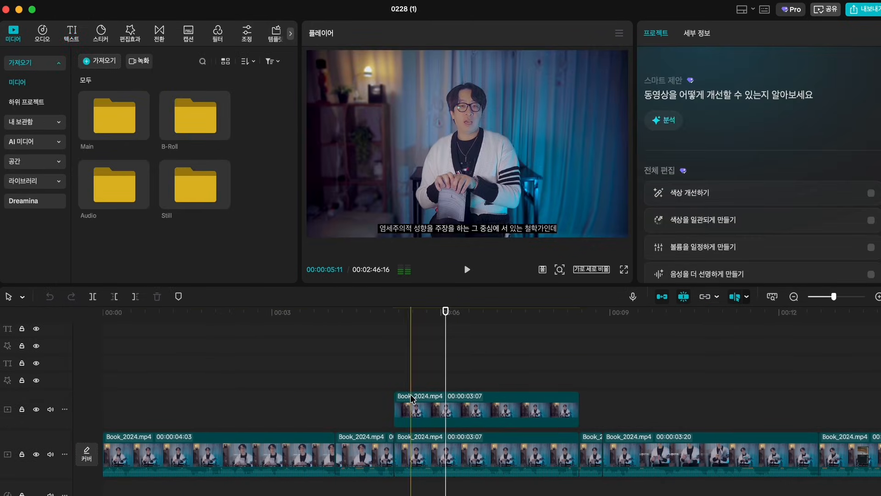
click(466, 413)
scroll(474, 416, right, 1)
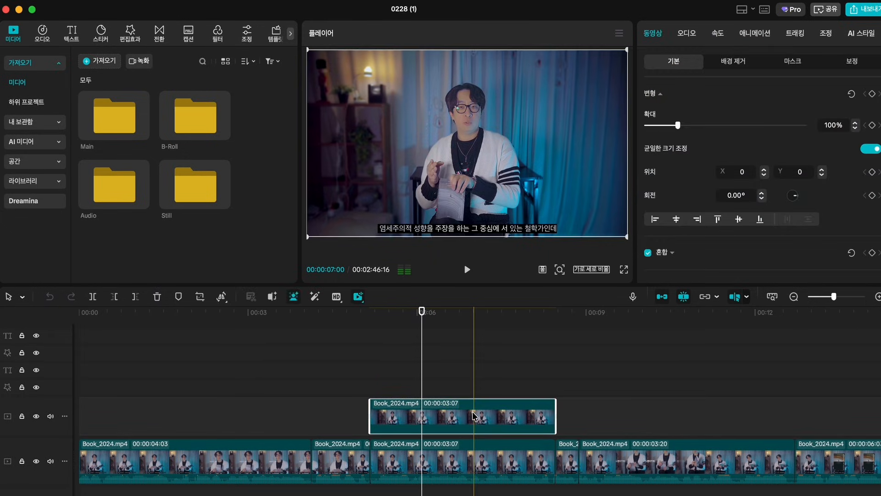
scroll(474, 416, right, 5)
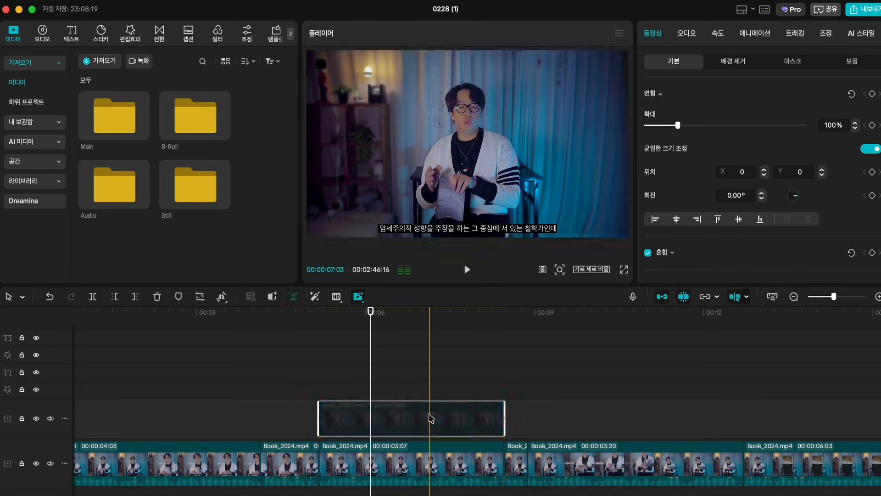
scroll(430, 418, right, 5)
click(370, 446)
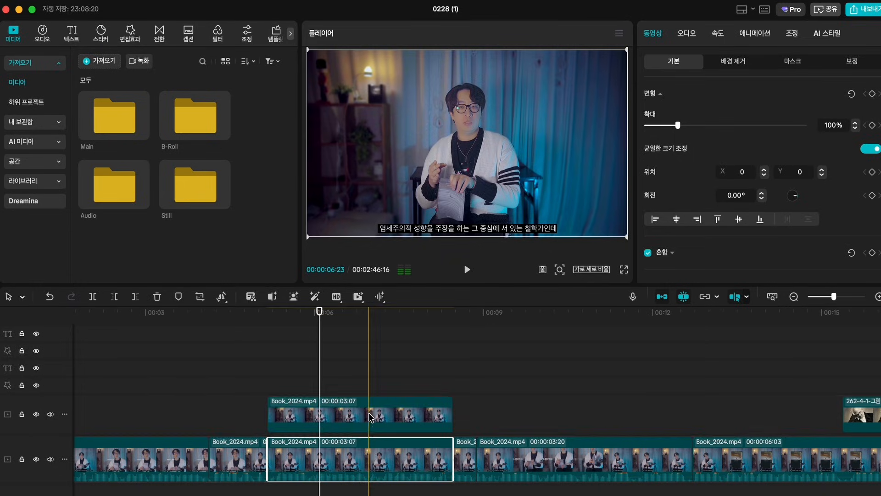
click(371, 417)
key(Delete)
Step: Duplicate the main-track Book_2024.mp4 clip of 00:00:03:07 onto the track directly above it, then detach and delete the copy's audio
click(356, 456)
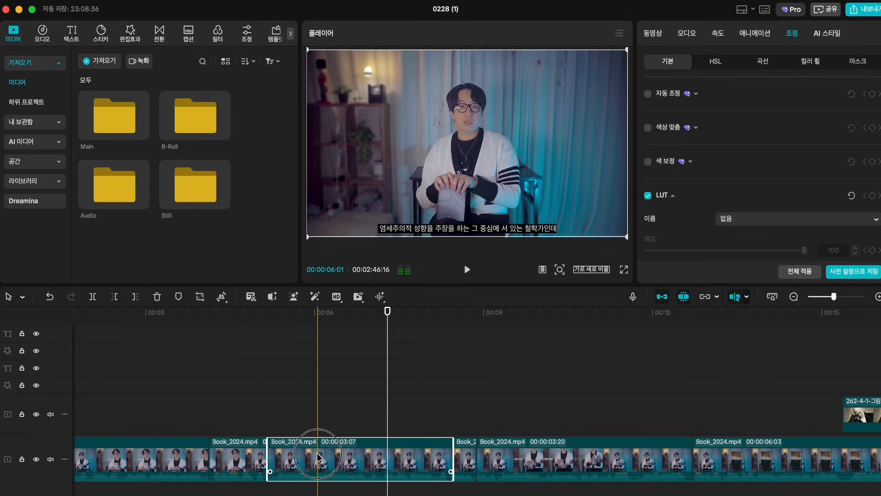
drag(317, 456, 318, 419)
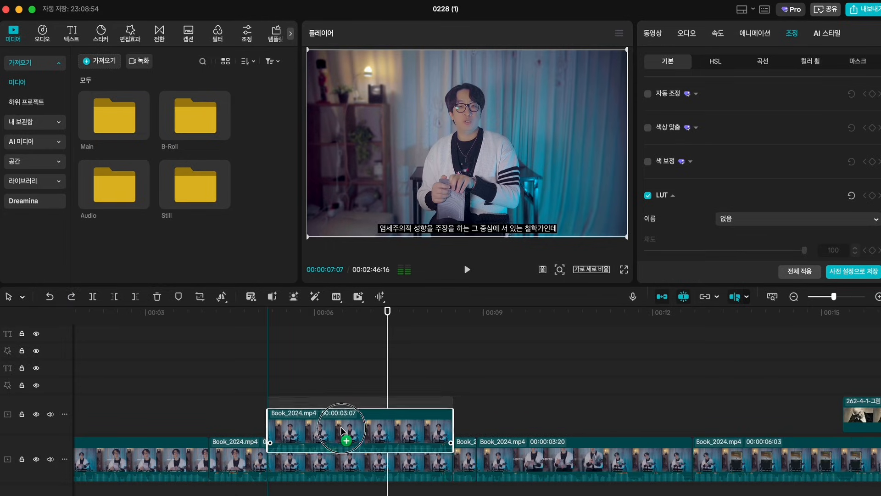
drag(343, 428, 343, 417)
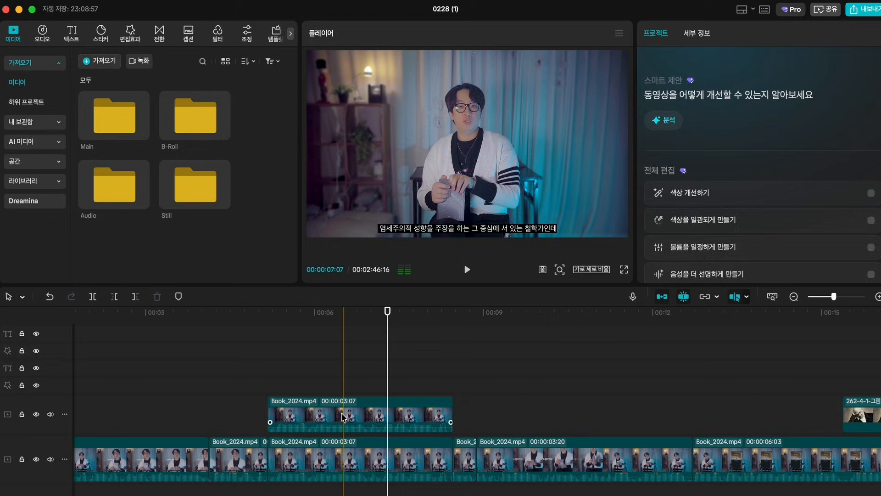
click(343, 417)
right_click(342, 417)
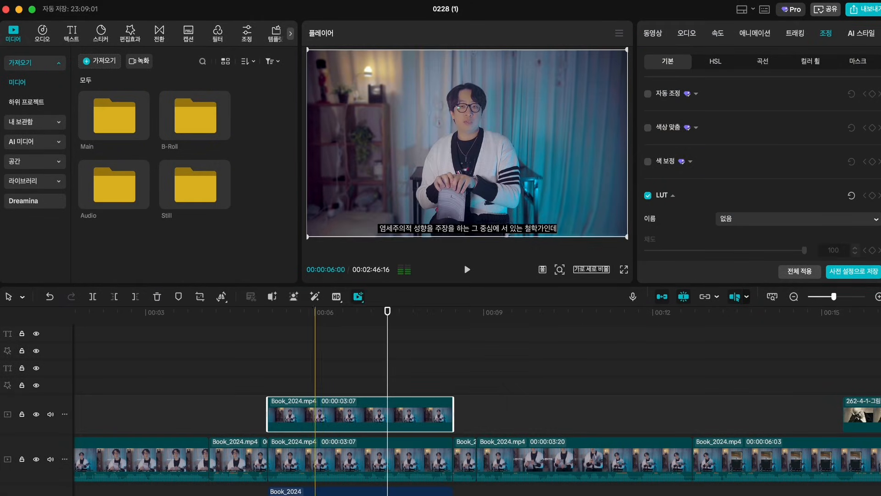
click(322, 492)
key(Delete)
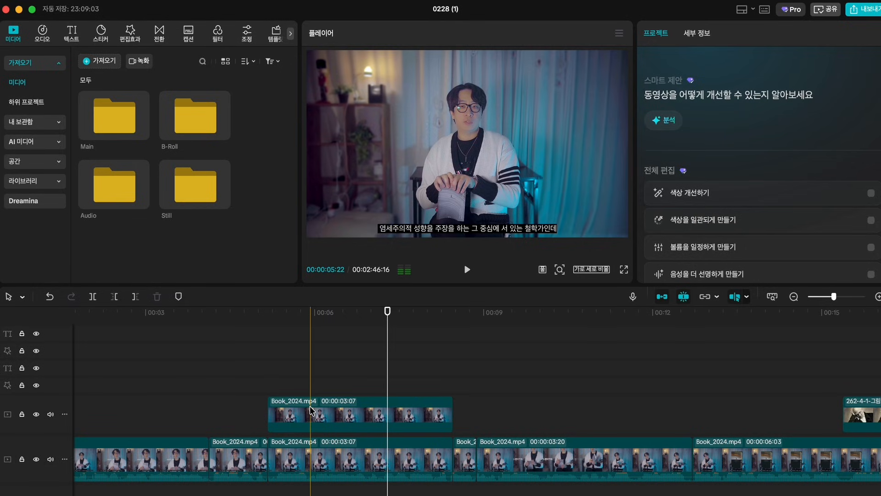
Step: Disable the main-track clip under the duplicate and apply automatic background removal (자동 삭제) to the overlay clip
click(350, 415)
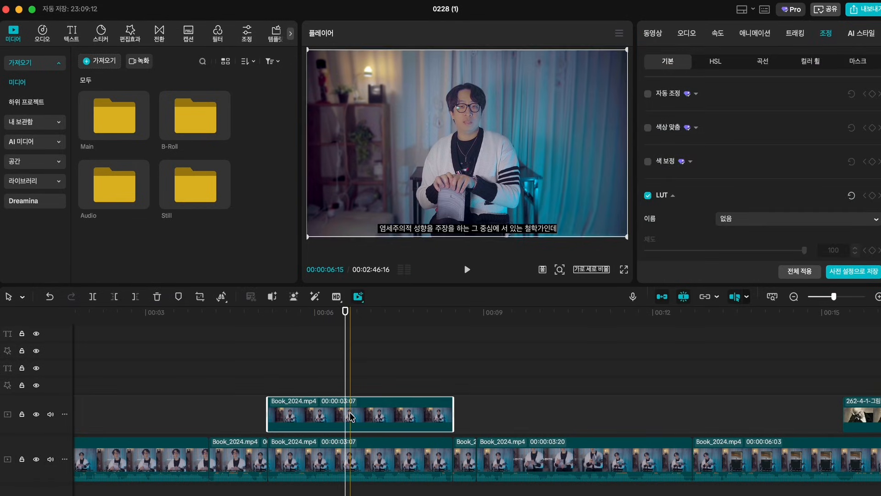
click(393, 468)
key(v)
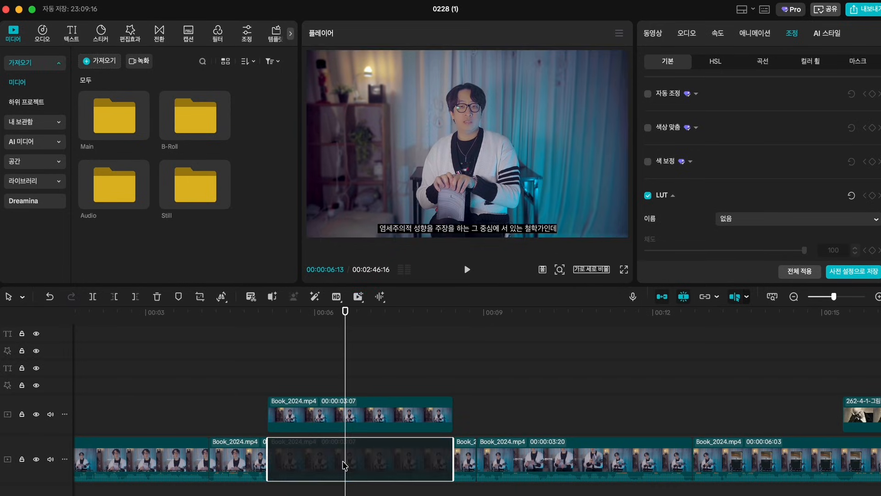
click(347, 427)
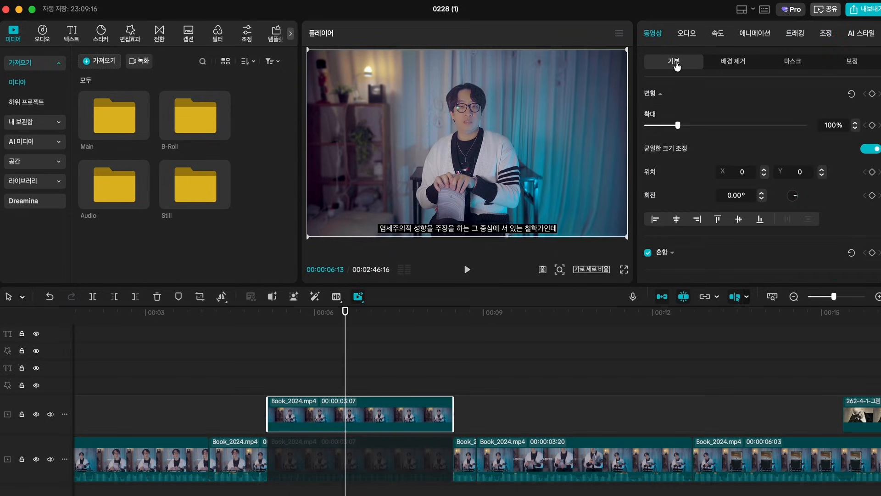
click(731, 63)
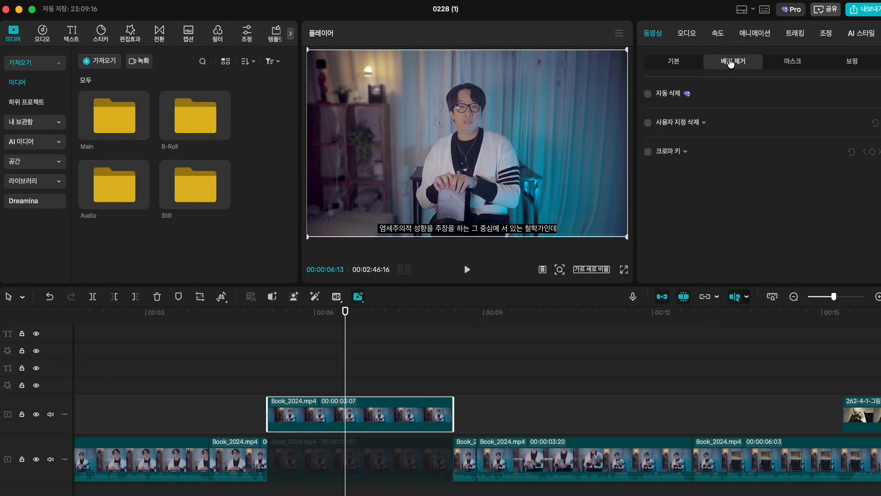
click(648, 94)
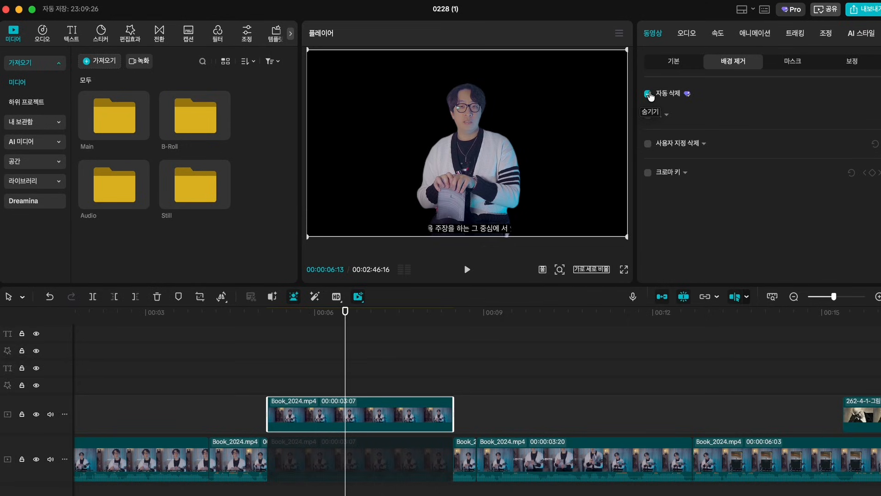
Step: Check the cutout edges of the person at the start of the overlay clip in full-screen preview
click(272, 360)
click(272, 363)
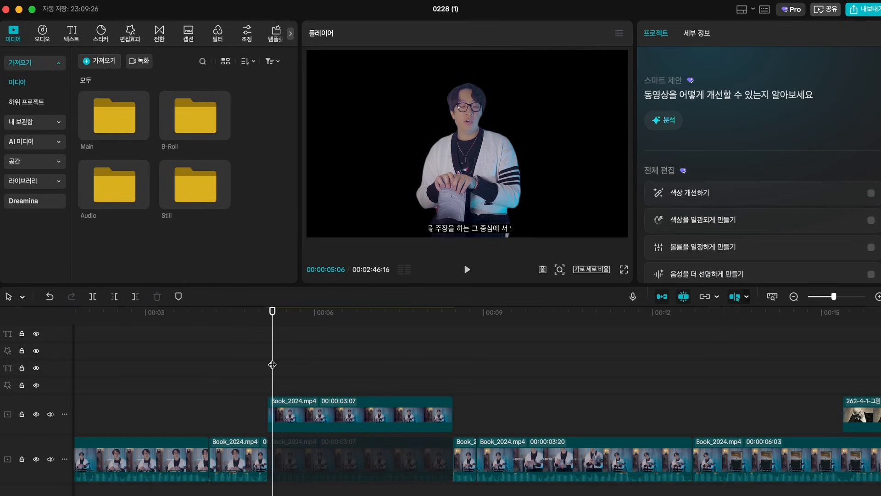
click(278, 410)
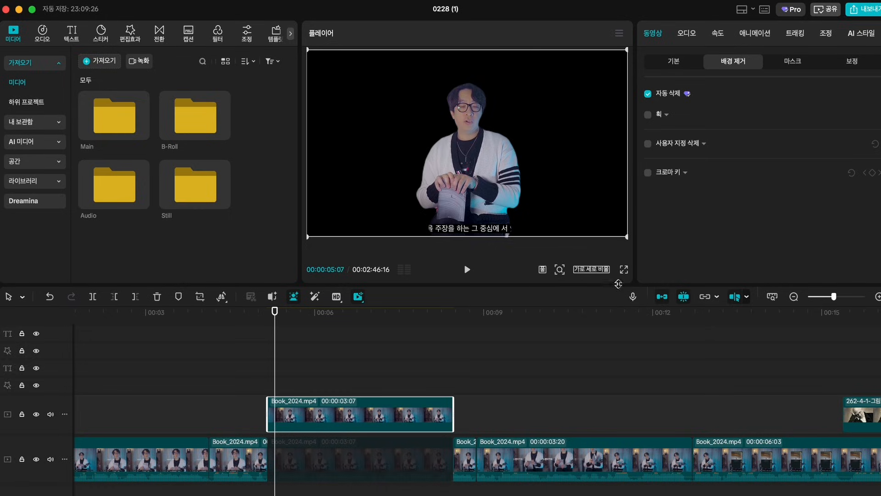
click(623, 270)
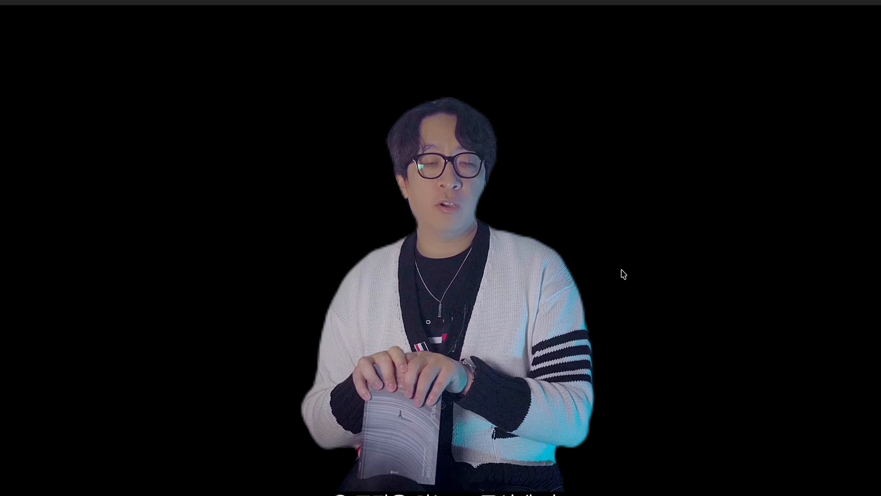
key(Escape)
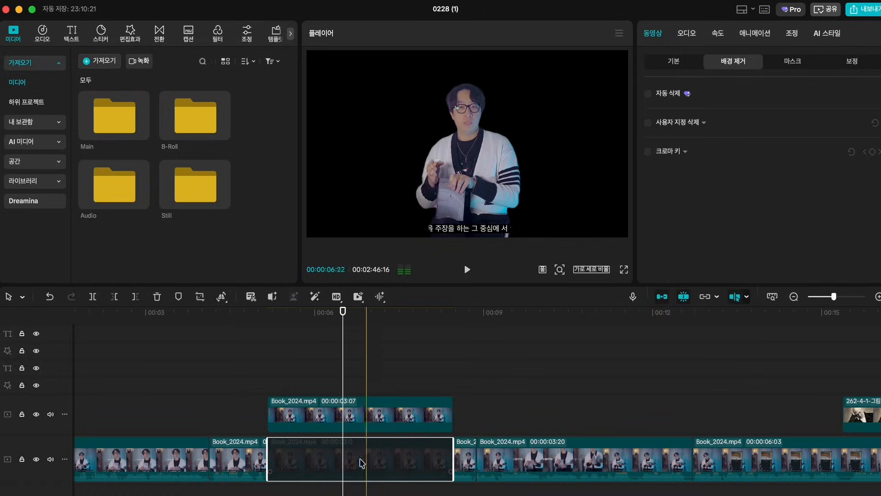
Step: Re-enable the main-track clip beneath the cutout and darken it with saturation 7, exposure -14 and reduced contrast and highlights
click(370, 472)
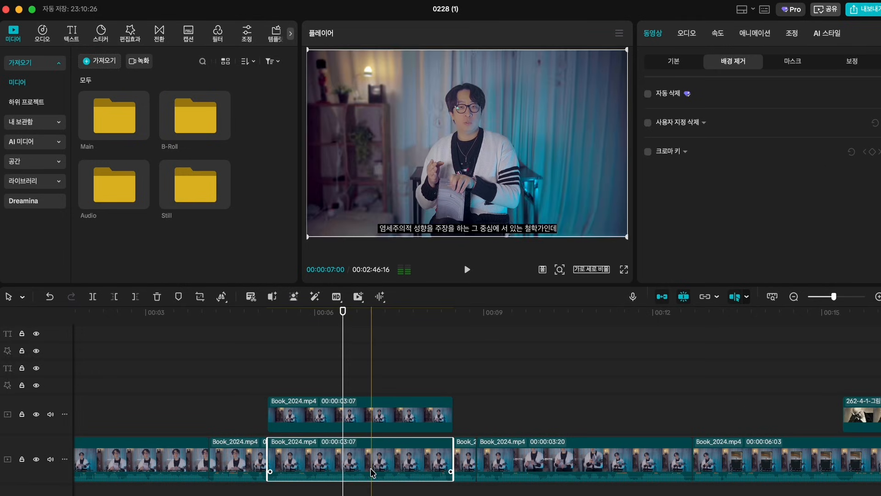
click(389, 416)
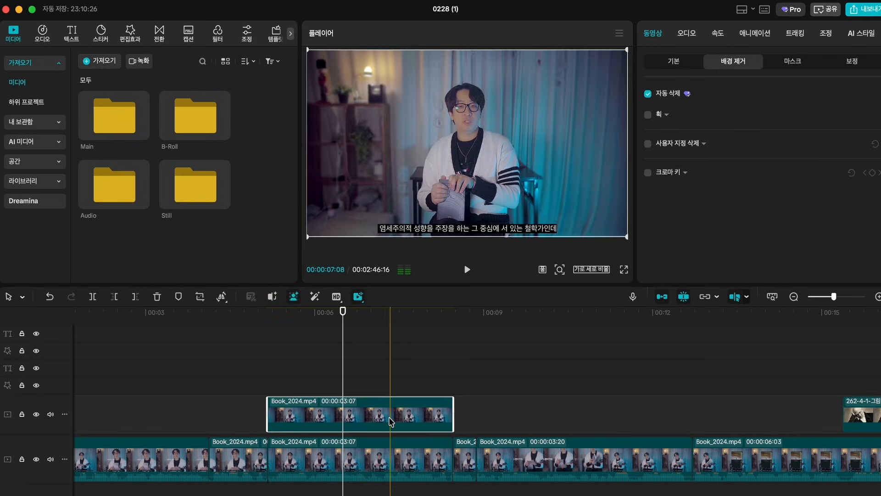
click(373, 454)
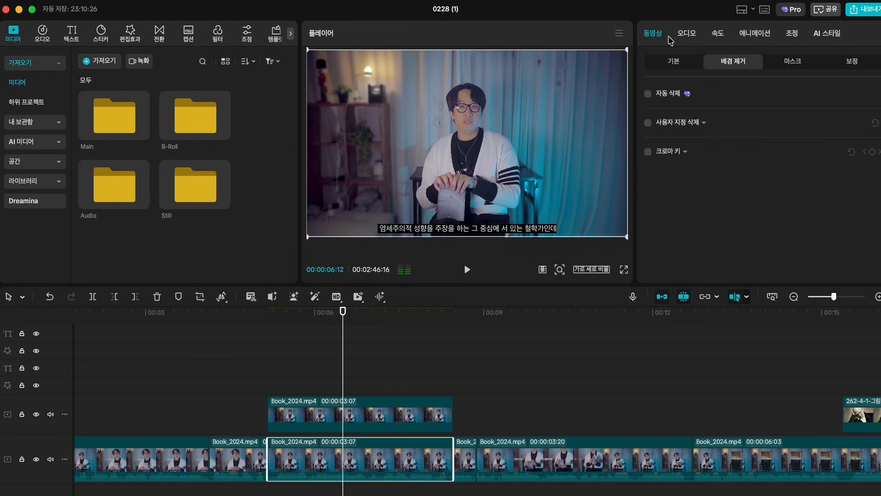
click(791, 35)
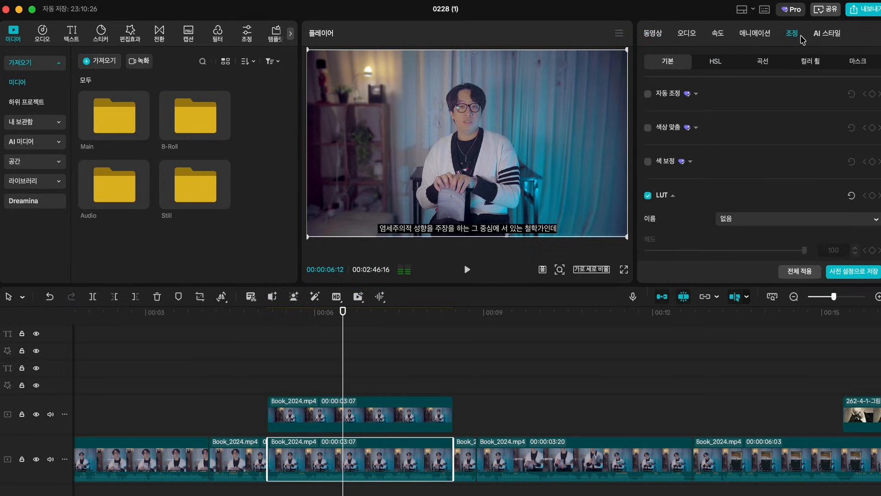
scroll(722, 132, down, 5)
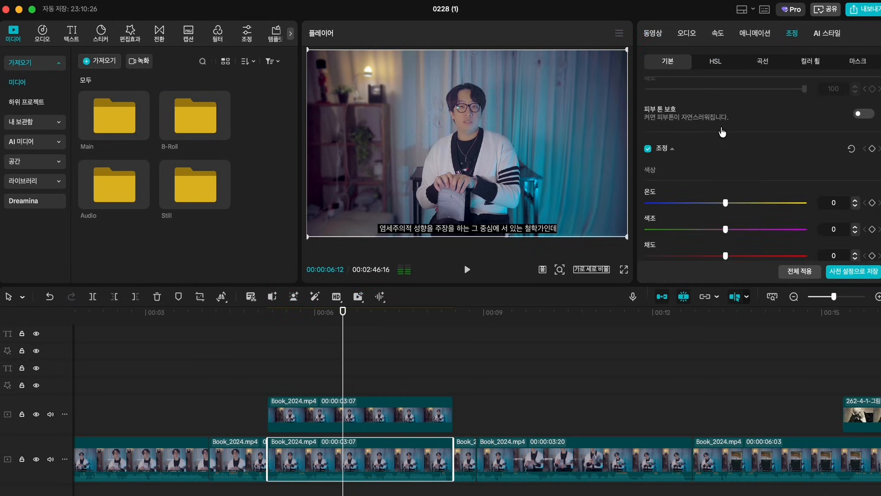
scroll(722, 132, down, 4)
scroll(722, 133, down, 1)
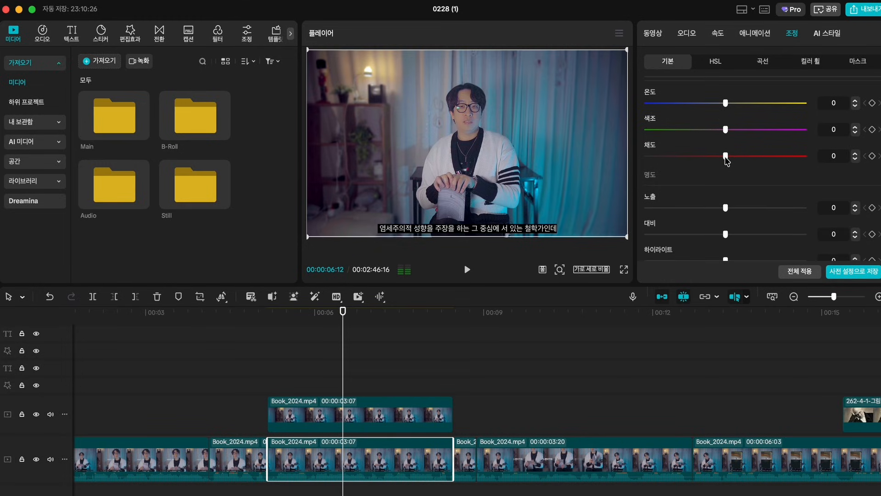
drag(725, 158, 698, 153)
scroll(719, 154, down, 3)
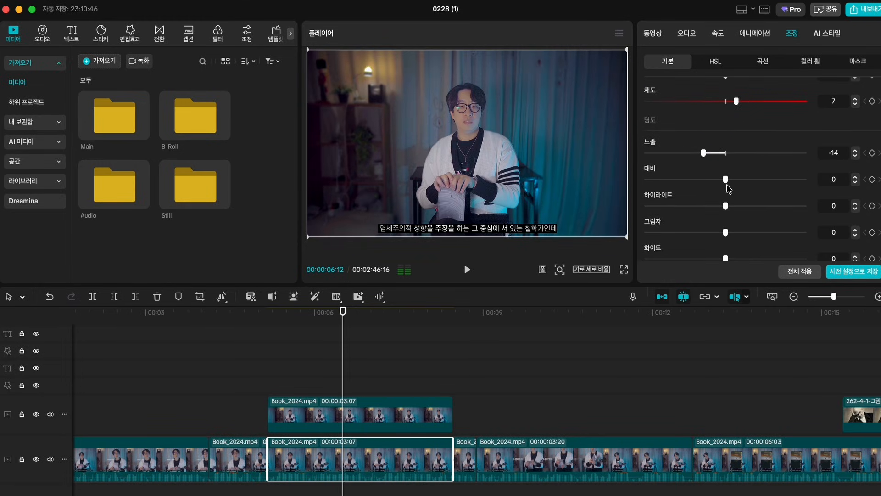
drag(724, 206, 704, 206)
drag(726, 179, 712, 158)
scroll(733, 159, up, 4)
scroll(730, 186, down, 15)
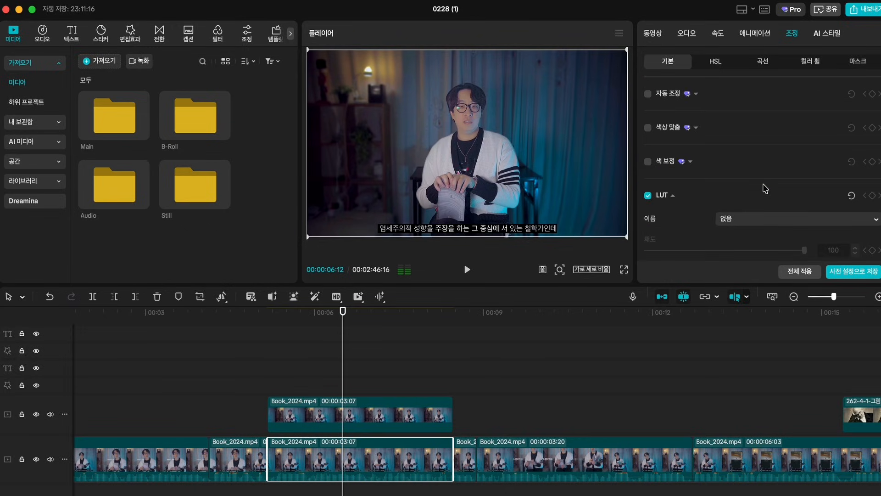
Step: Disable the cutout overlay clip to compare the frame with and without it, and enable it again
click(341, 414)
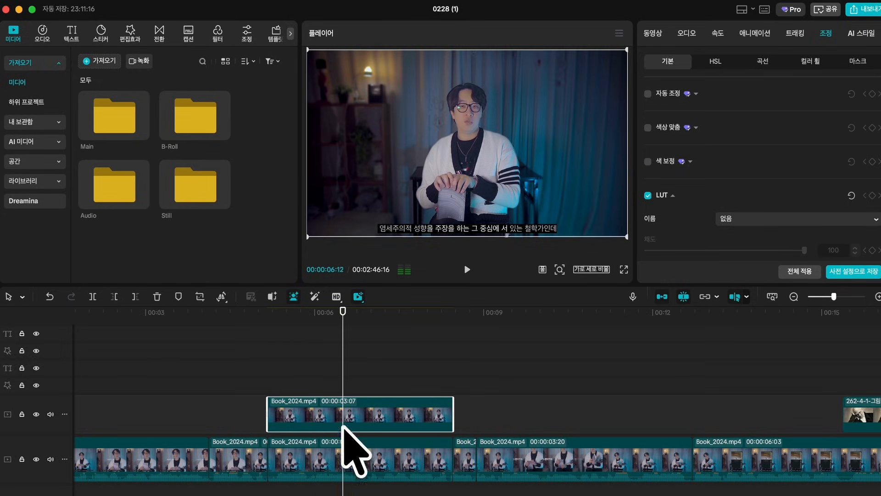
key(v)
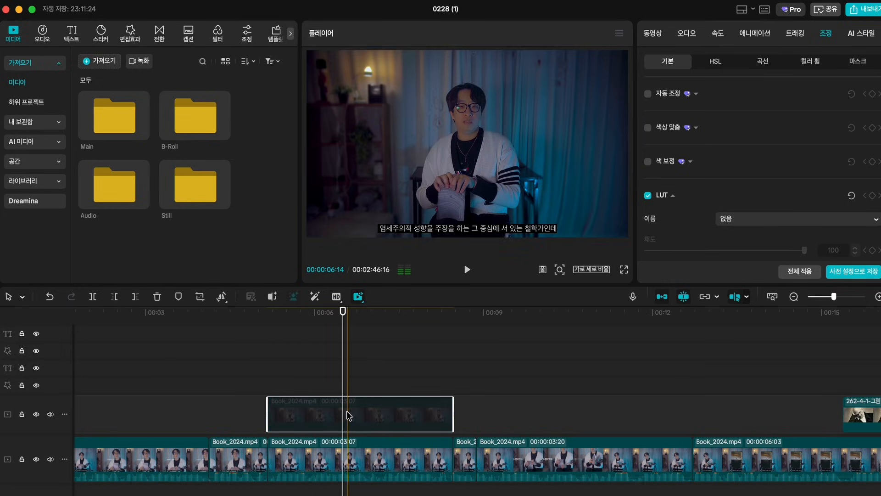
click(347, 459)
scroll(706, 173, down, 5)
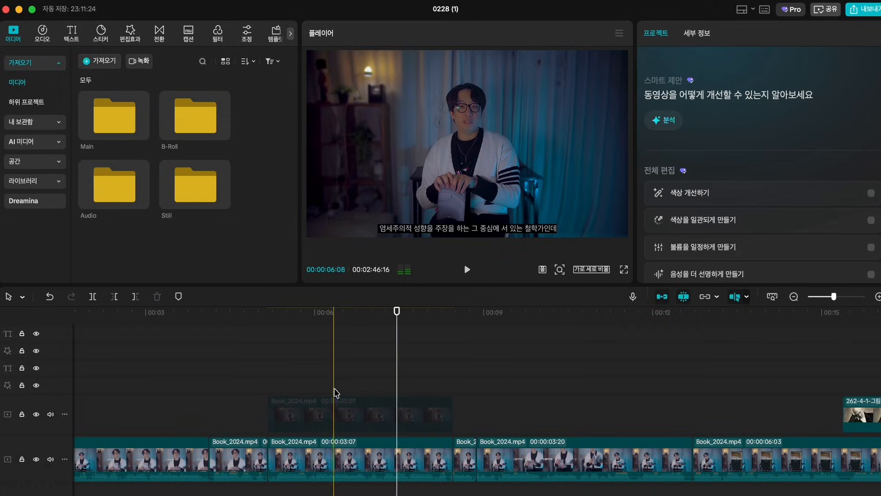
click(334, 392)
click(334, 410)
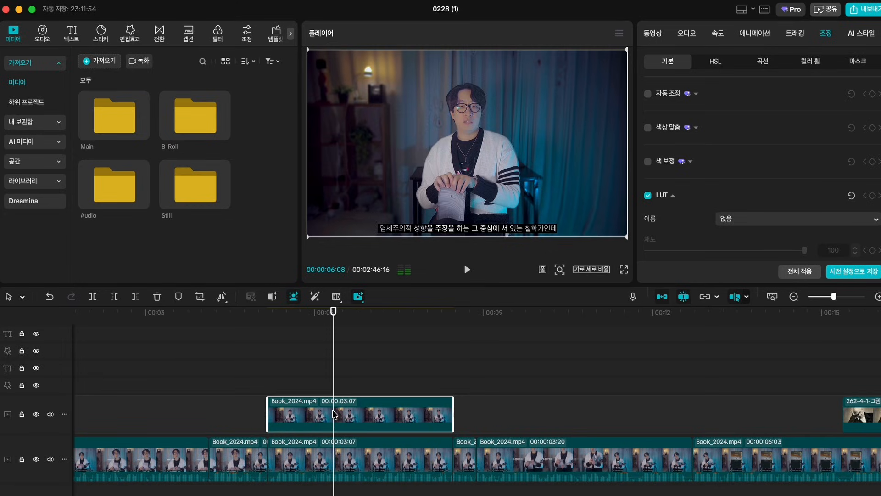
Step: Play back the section with the cutout overlay from near its start to check the speaker against the darkened background
click(281, 372)
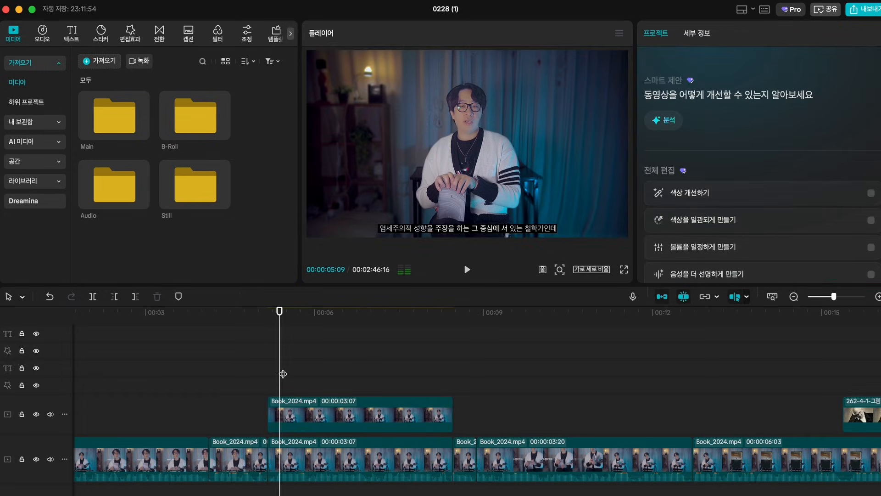
key(space)
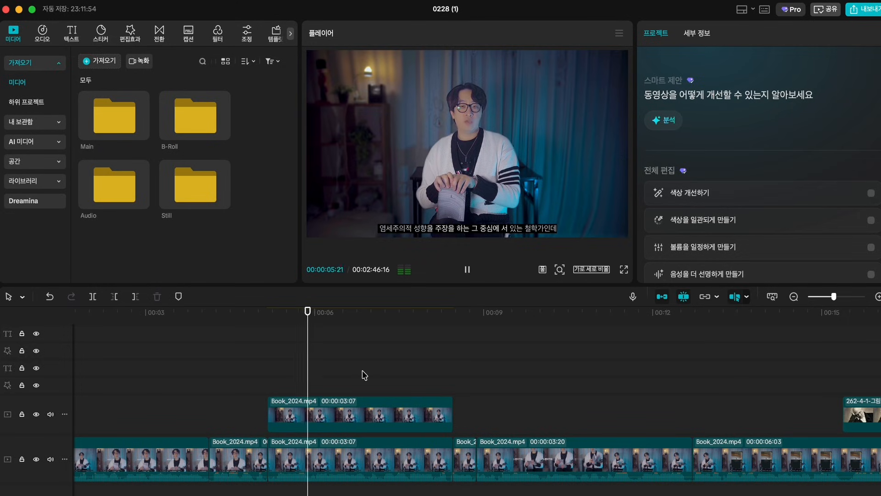
key(space)
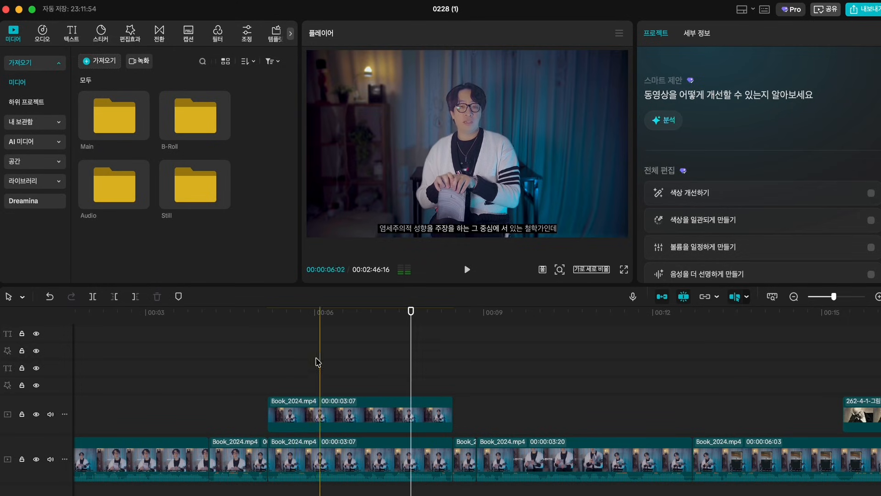
click(342, 379)
scroll(313, 385, left, 5)
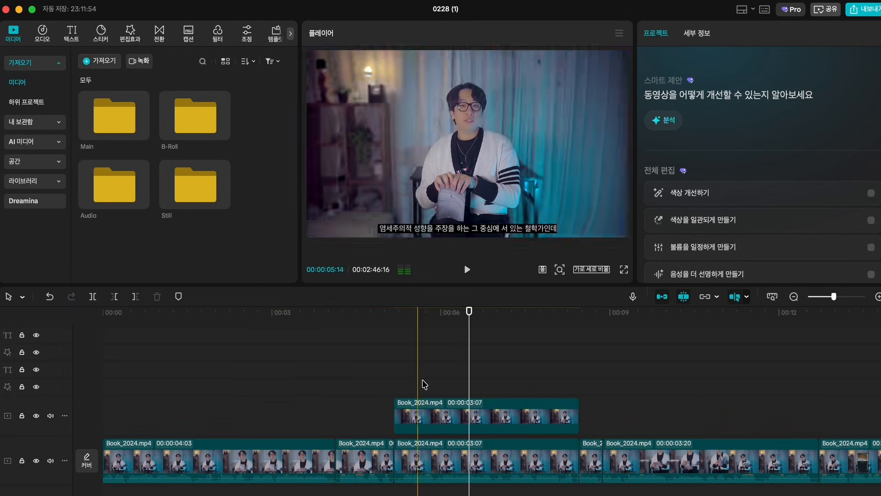
Step: Compare the ungraded opening clip's look with the darkened-background section, replaying the beginning of the cutout overlay
click(433, 384)
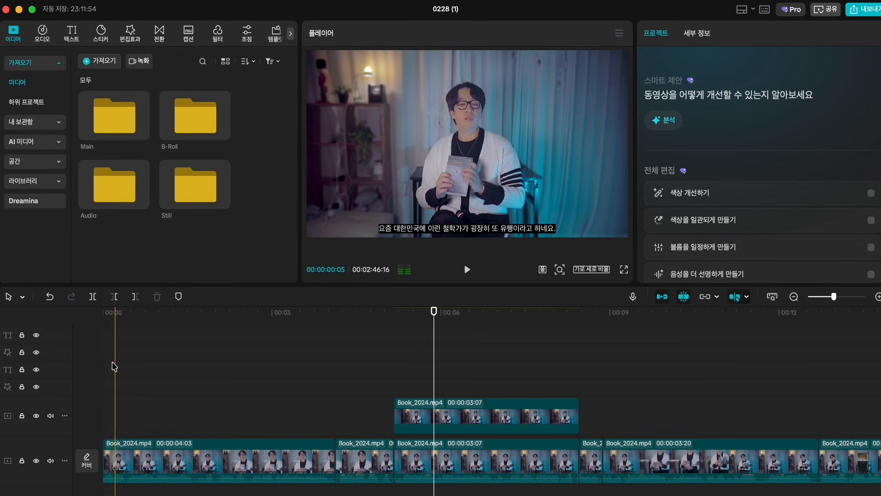
click(110, 372)
click(110, 461)
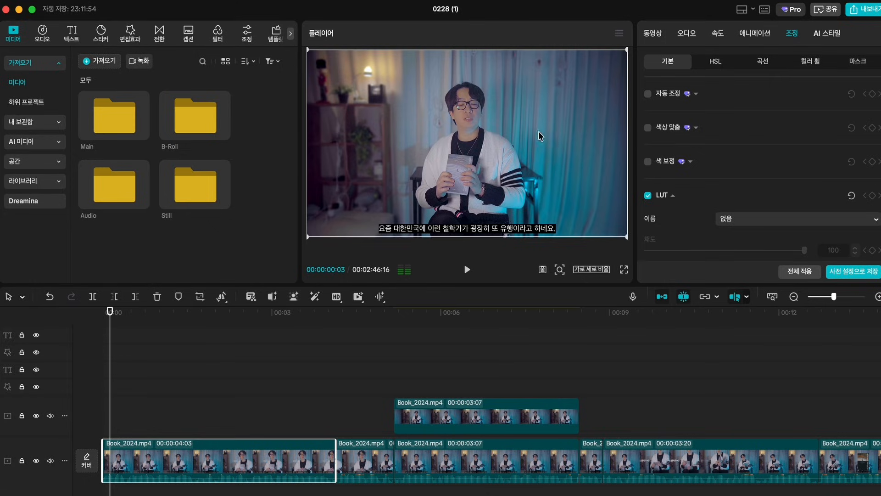
click(405, 366)
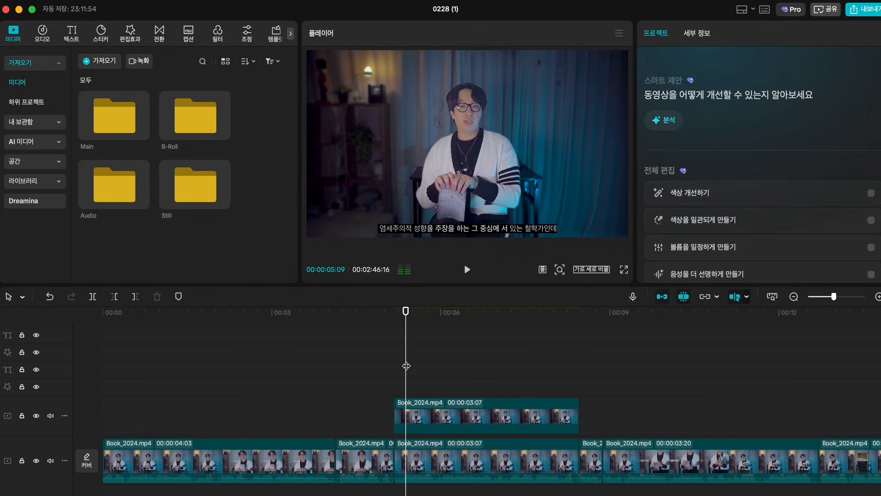
key(space)
key(space)
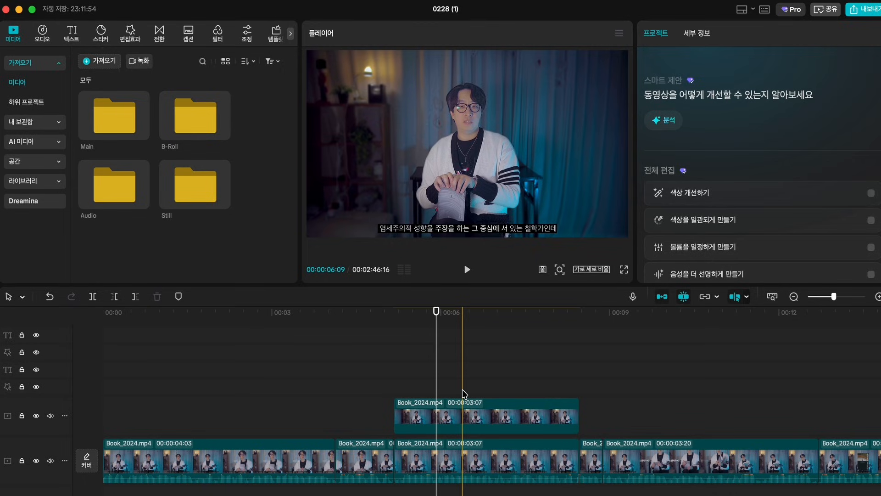
Step: Preview the edit full screen, play it, and place the playhead at 00:00:06:00 on the overlapping clips
click(624, 270)
key(space)
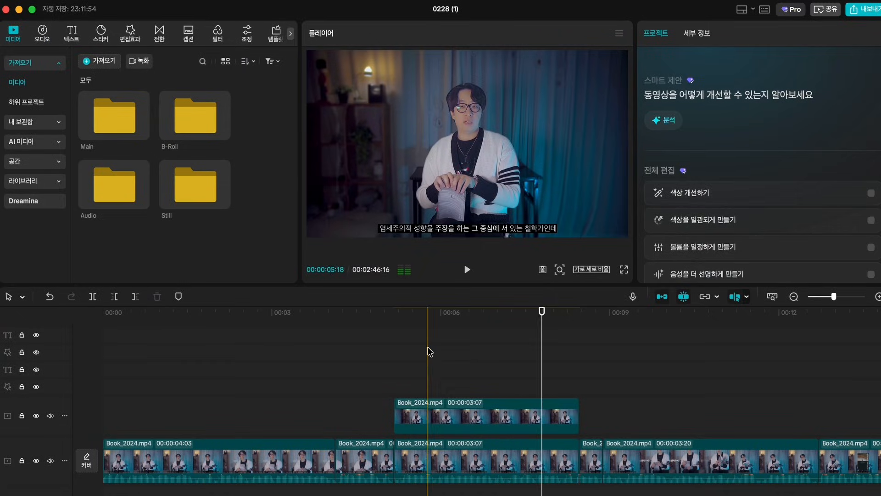
click(440, 360)
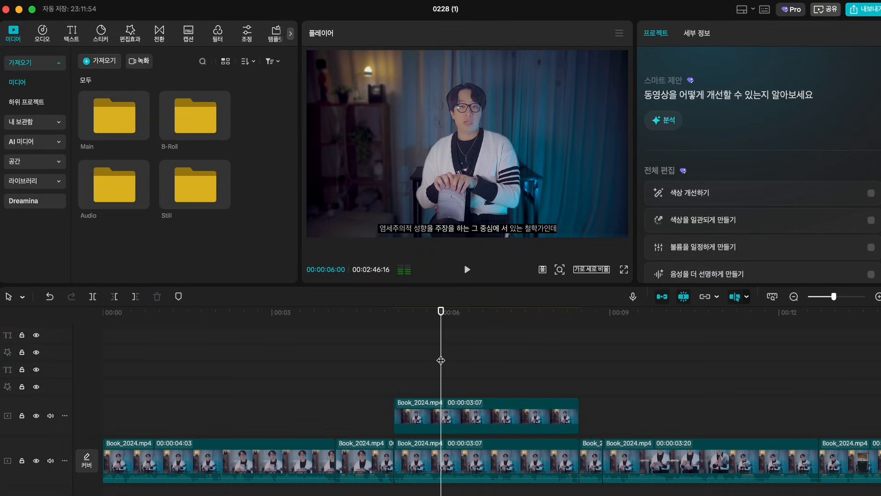
scroll(441, 360, up, 2)
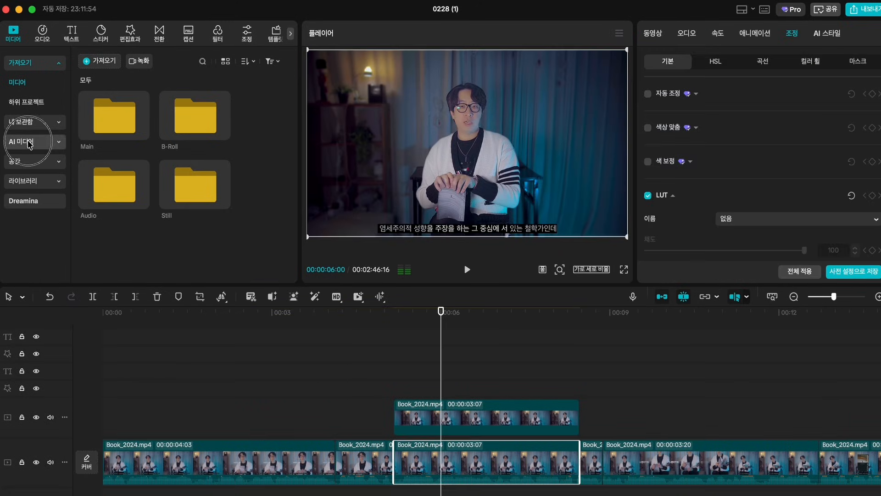
Step: Look through the AI media generators, return to AI image generation and choose the Seedream 5.0 model
click(29, 141)
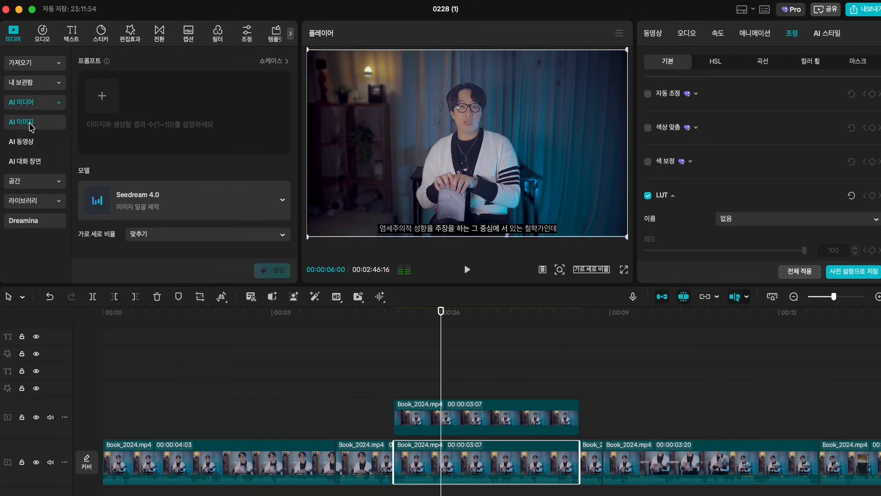
click(26, 141)
click(27, 161)
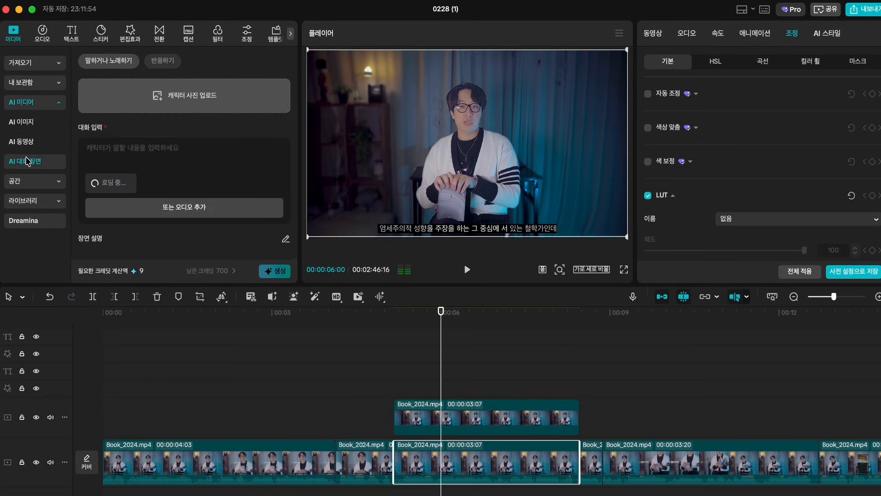
click(26, 141)
click(28, 123)
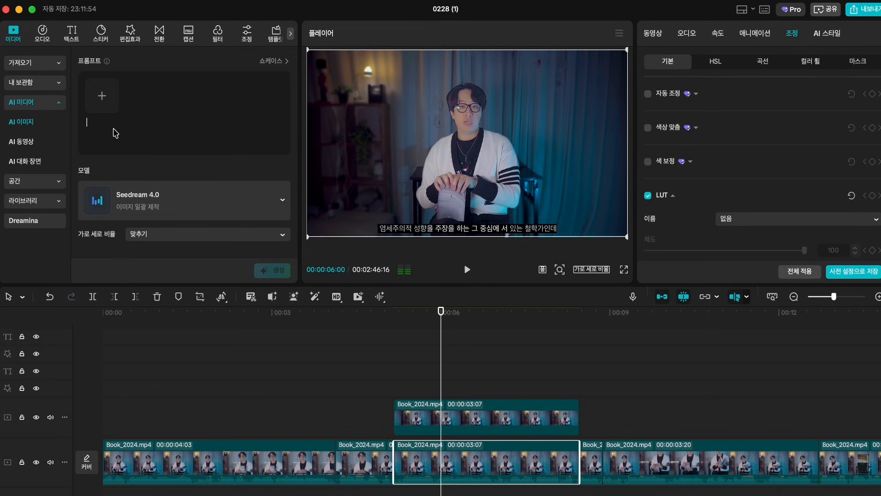
click(183, 206)
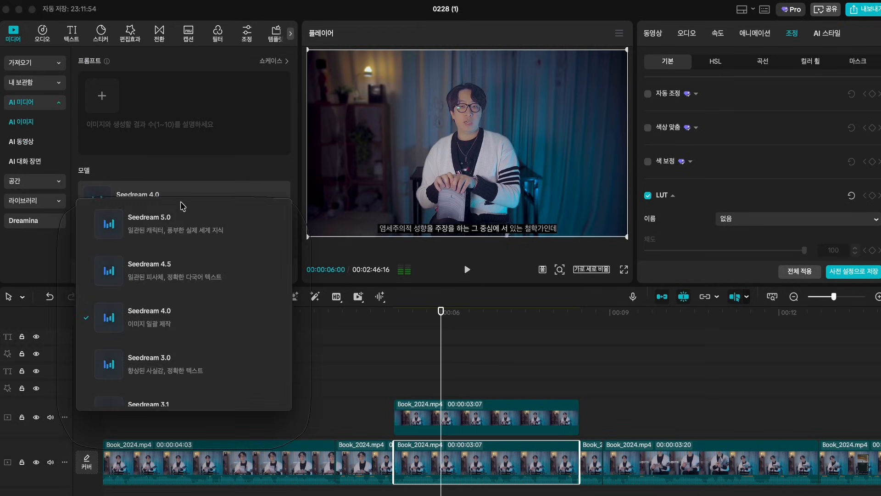
click(169, 224)
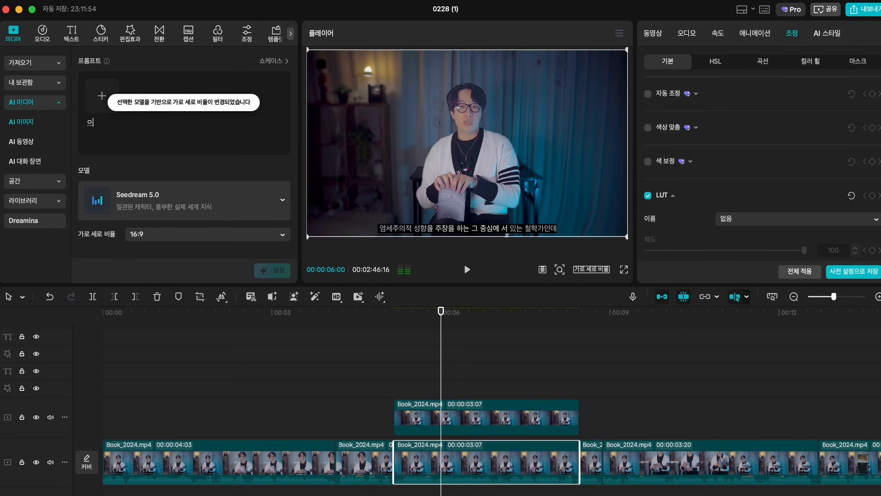
Step: Generate an AI image from the prompt "Luxury Office Background, Ratio 16:9"
key(BackSpace)
text(Luxury Office Background)
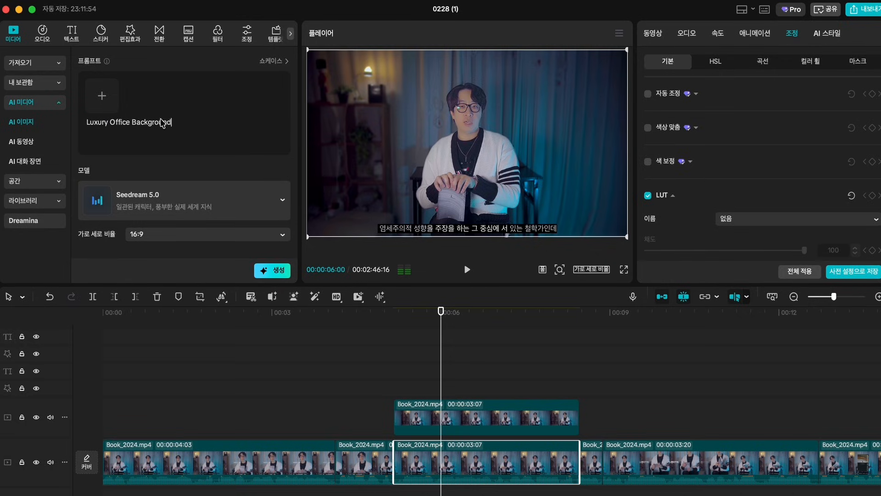
text(, Ratio 16:9)
click(266, 270)
click(509, 332)
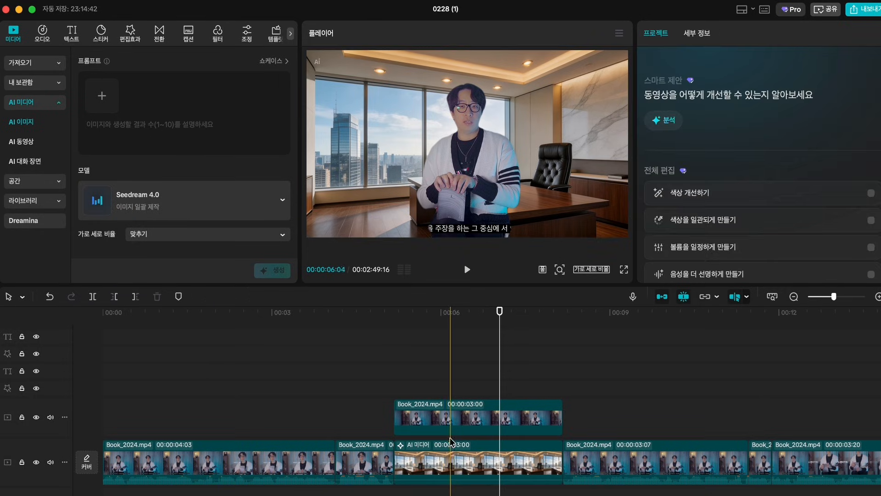
Step: Play the section with the AI office background behind the cut-out speaker and check it full screen
click(456, 450)
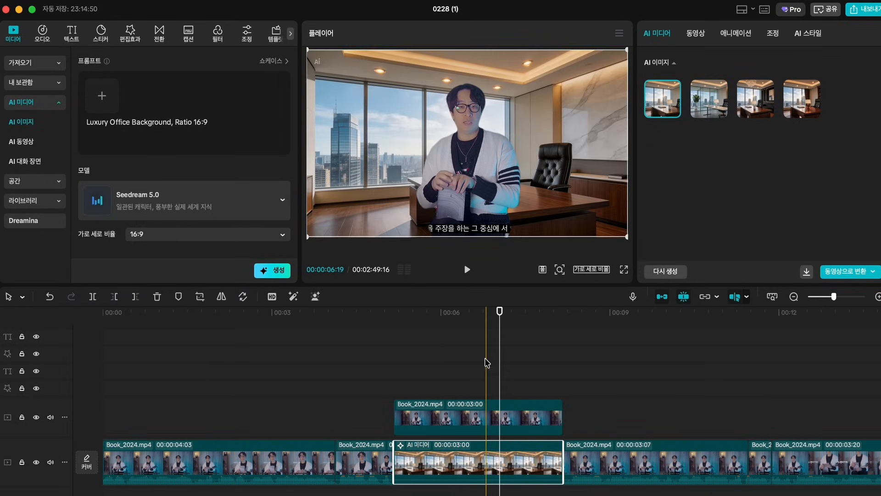
click(471, 389)
click(402, 361)
key(space)
key(space)
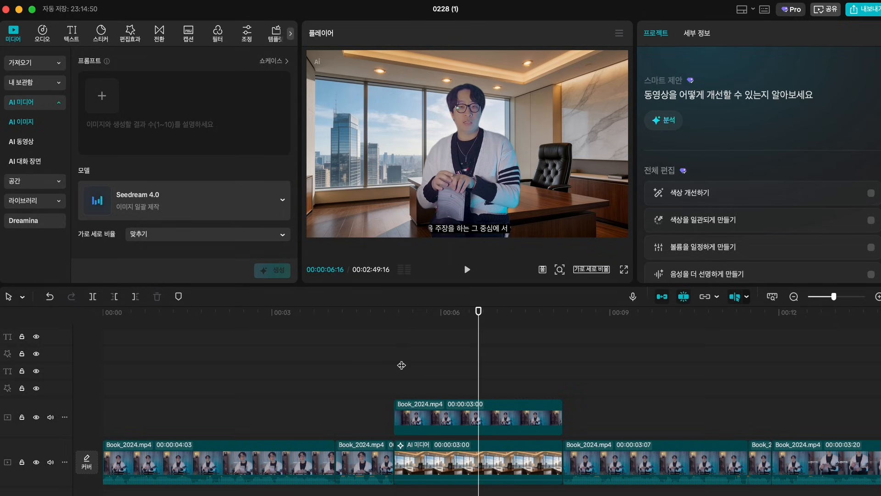
click(623, 268)
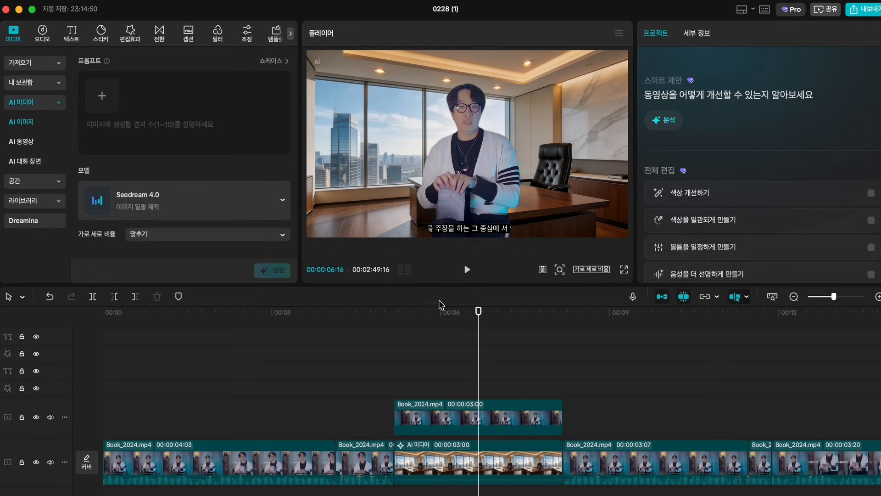
Step: Colour-adjust the AI background clip and shift its Offset (오프셋) colour wheel to 0.03, -0.02, 0.06
click(443, 461)
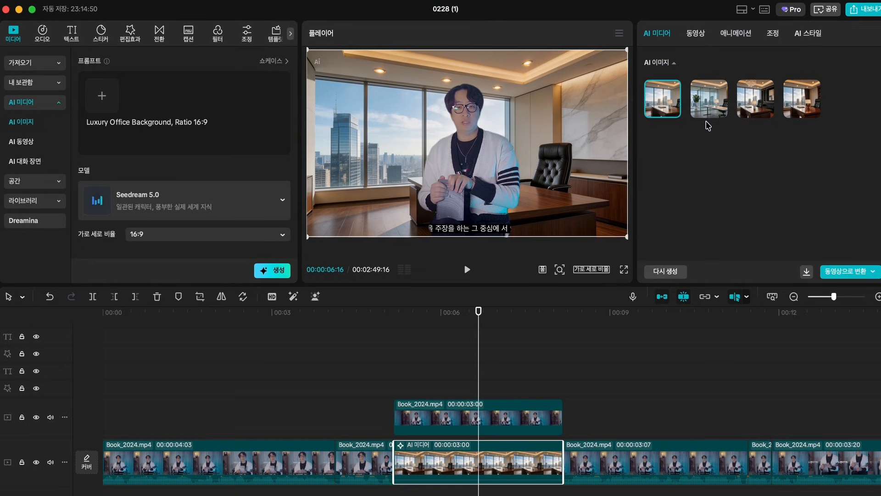
click(773, 33)
scroll(744, 171, down, 5)
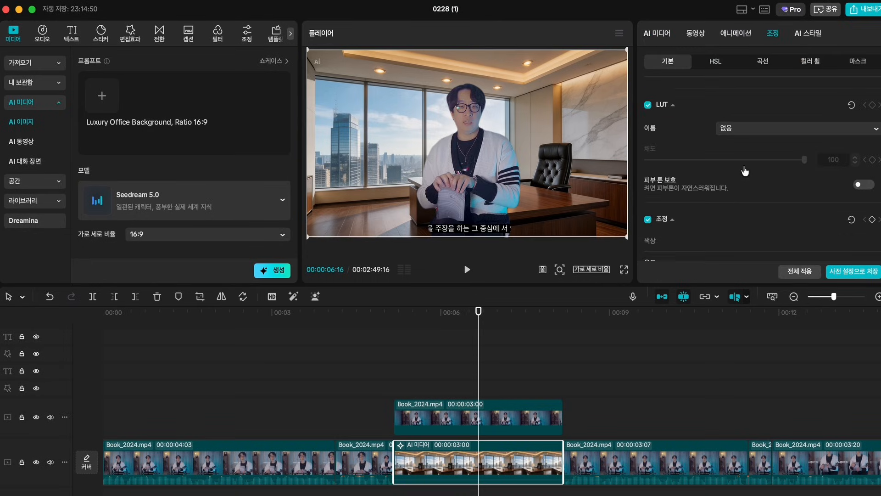
mouse_move(725, 141)
mouse_down()
mouse_move(735, 143)
mouse_move(708, 142)
mouse_up()
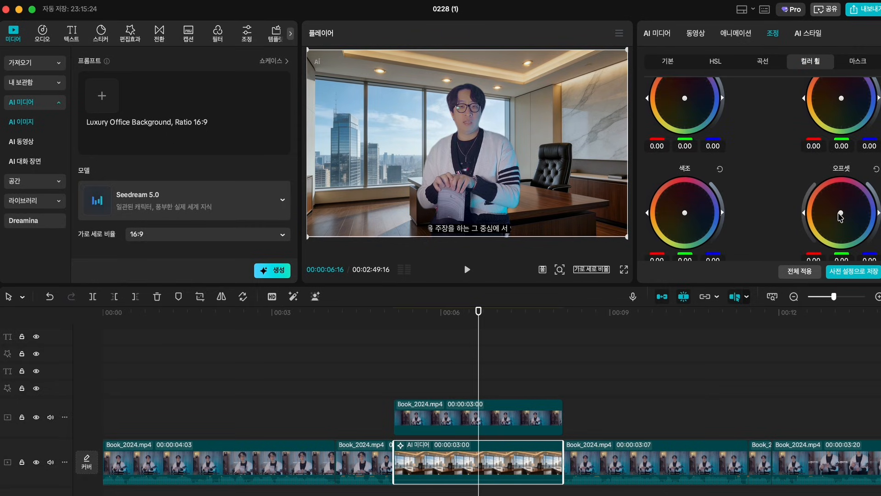
mouse_move(840, 213)
mouse_down()
mouse_move(847, 227)
mouse_move(857, 219)
mouse_move(863, 197)
mouse_move(853, 201)
mouse_up()
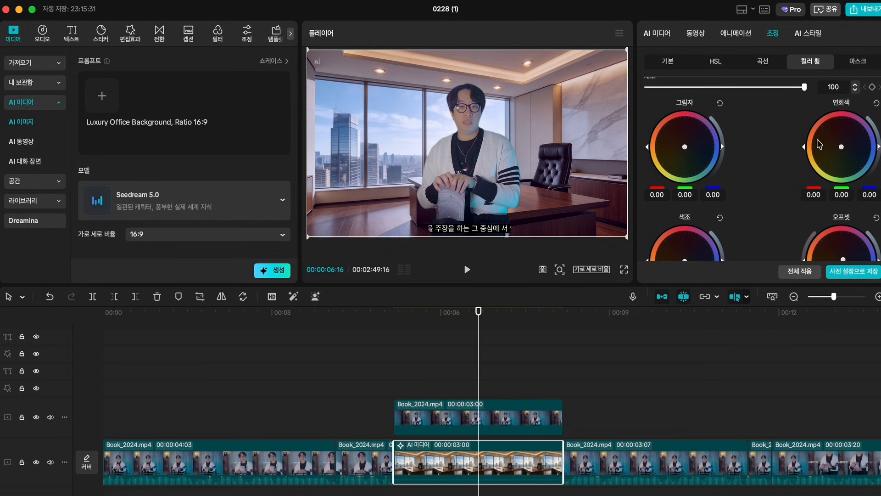
Step: Shift the background clip's 색조 colour wheel toward yellow and check the graded composite full screen
scroll(780, 151, down, 3)
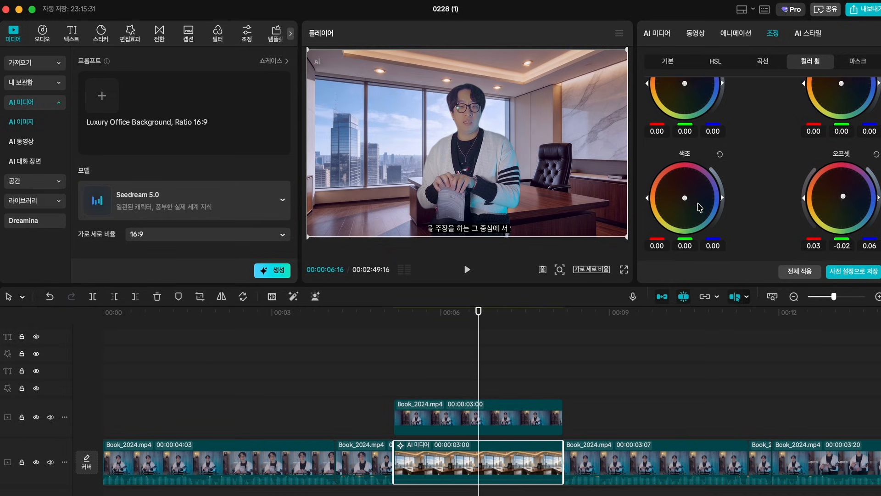
drag(683, 198, 651, 213)
click(623, 269)
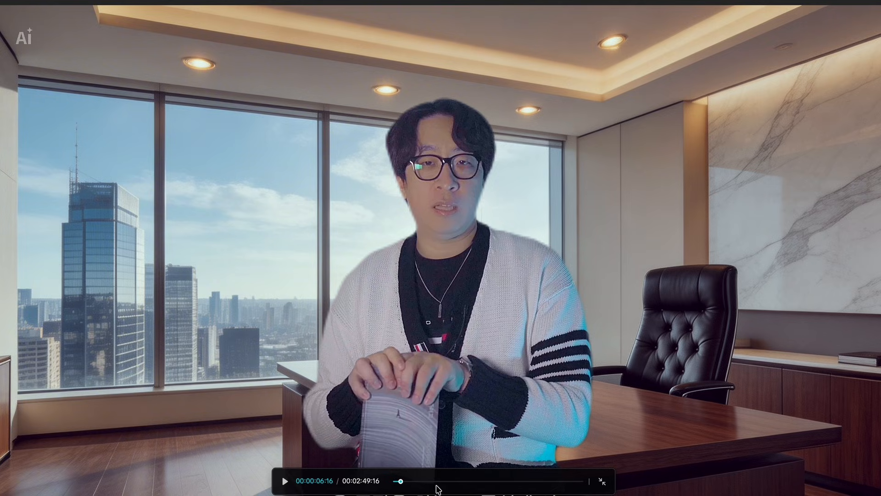
key(Escape)
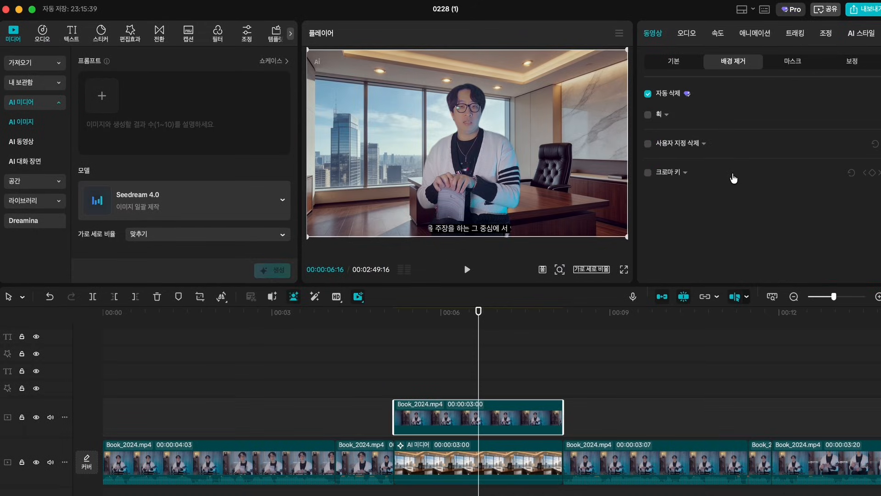
Step: Scale the cut-out speaker clip on the upper track to 126% and review it over the office background
click(679, 61)
scroll(744, 154, down, 1)
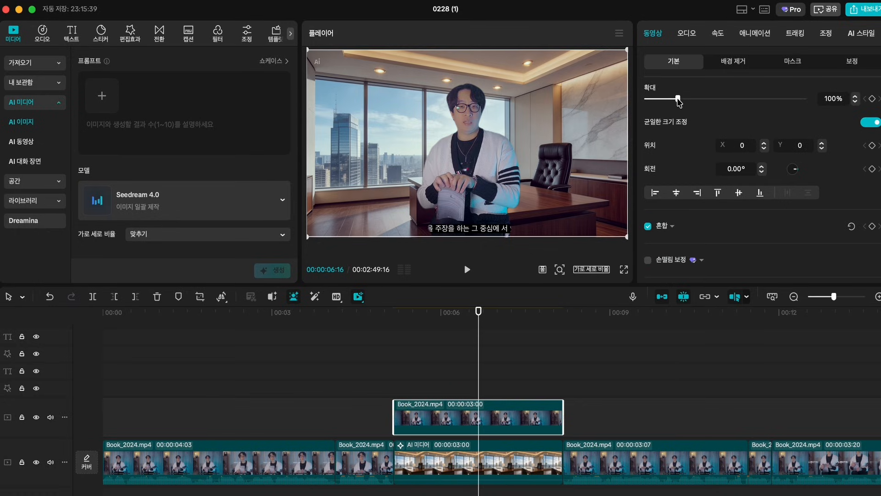
drag(678, 100, 686, 103)
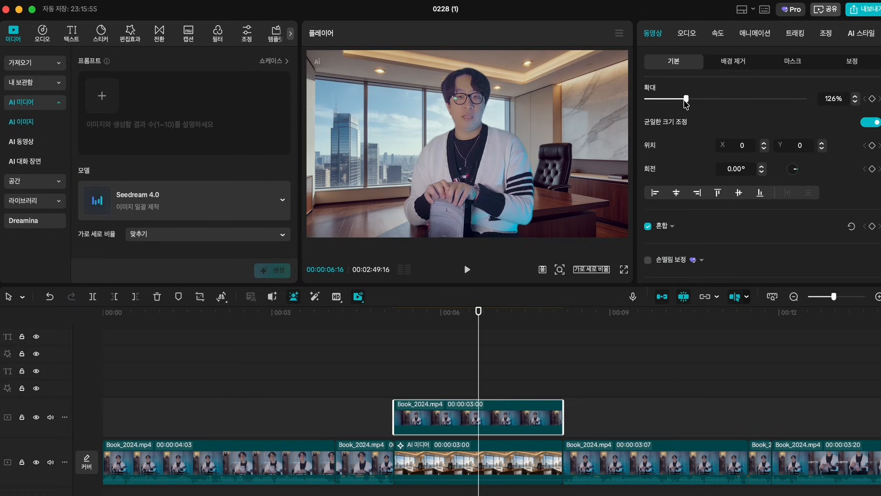
click(445, 351)
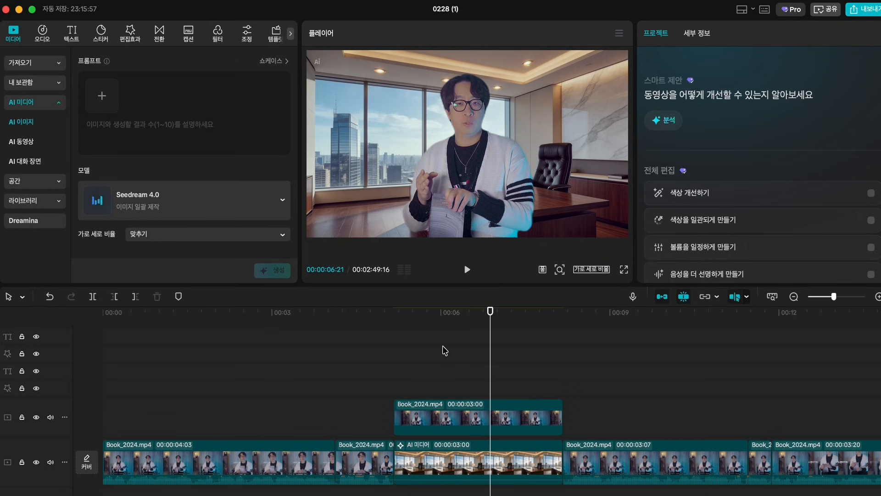
Step: Open the video effects library and download the popular effects 새해 불꽃놀이 and 파우더 번짐
click(130, 33)
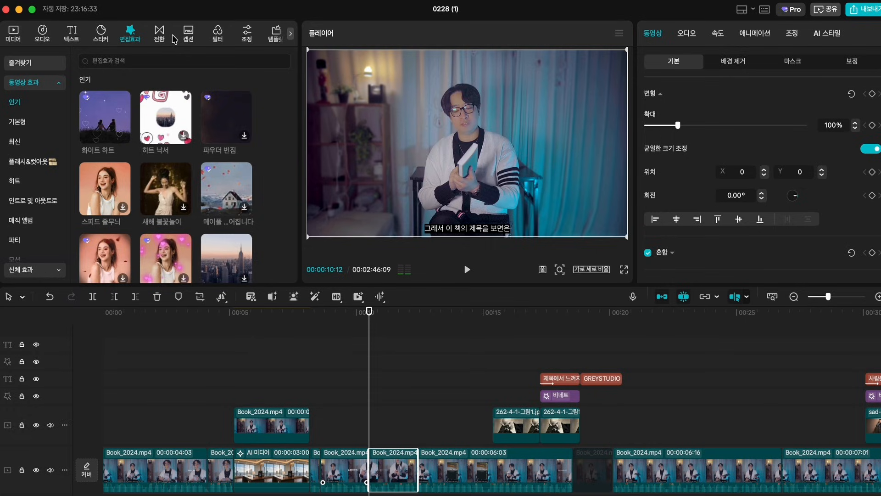
click(185, 208)
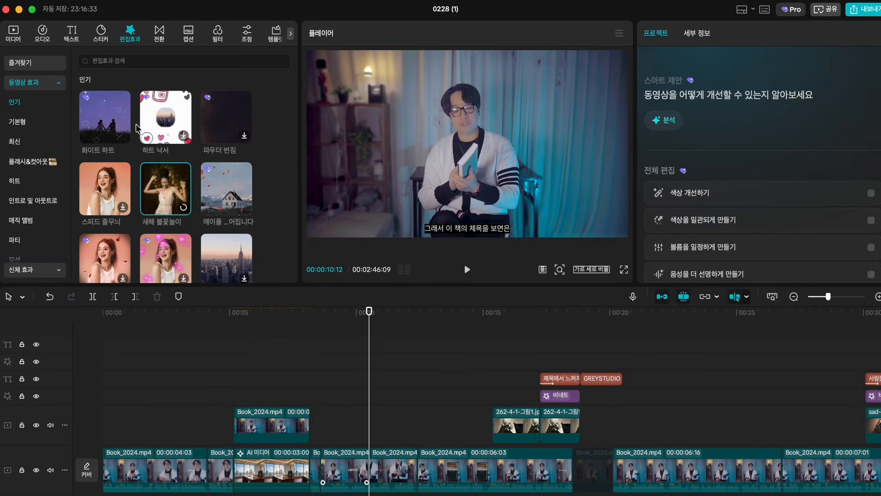
click(245, 137)
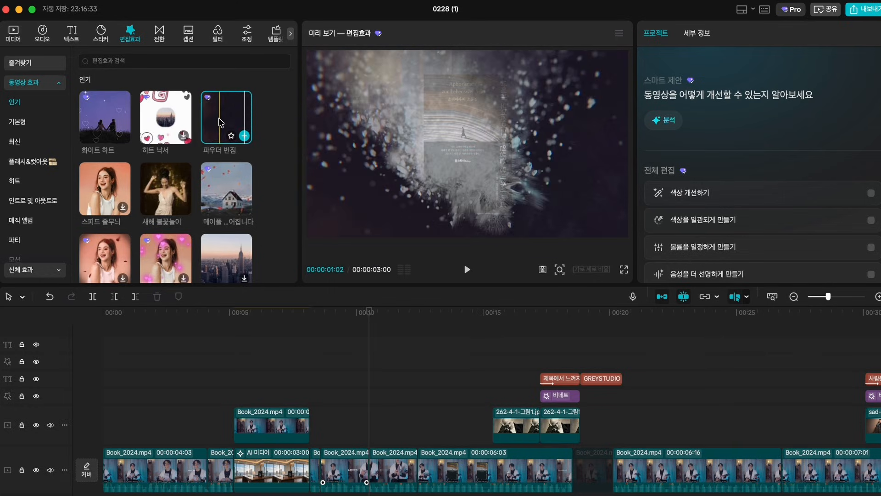
Step: Try the 파우더 번짐 effect above the clips from about 00:00:09, play it back, and delete it
drag(223, 116, 344, 362)
click(322, 344)
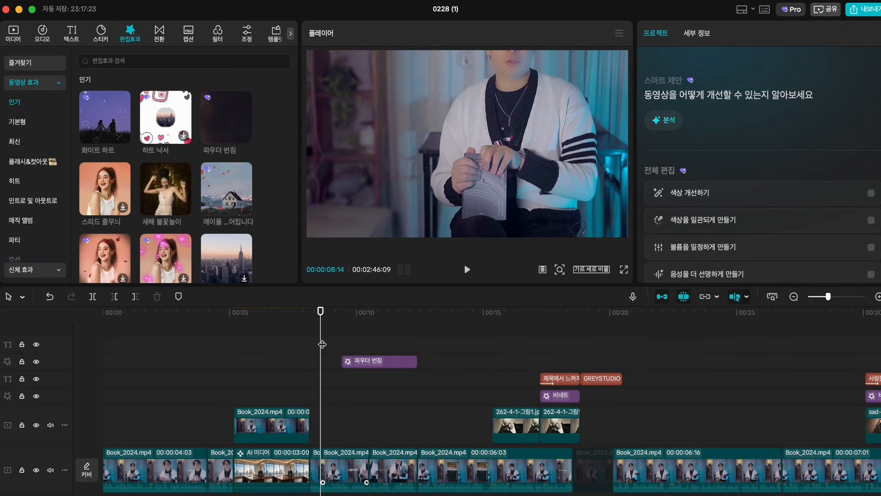
key(space)
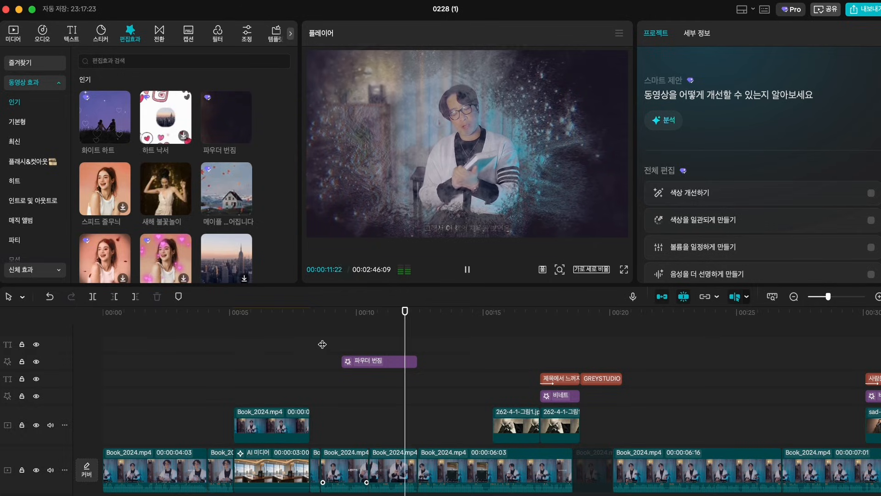
drag(391, 317, 351, 317)
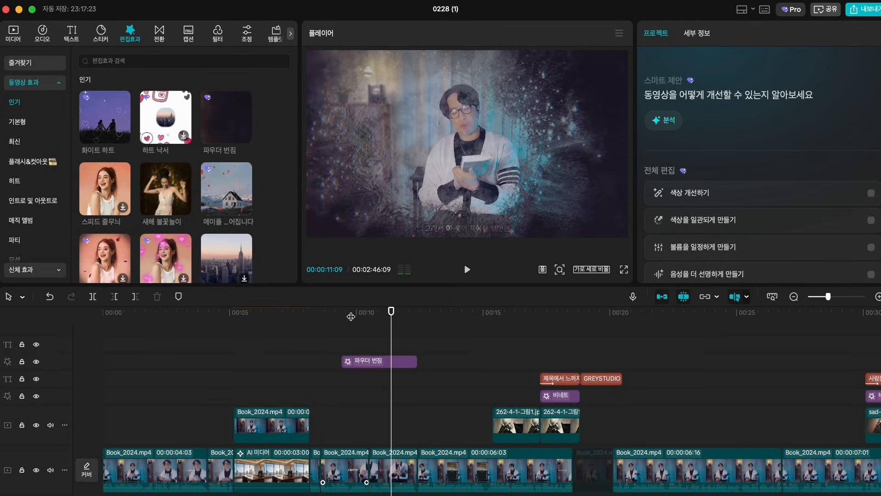
click(357, 360)
key(Delete)
Step: Try the falling maple leaves effect above the clips from about 00:00:09 and delete it
mouse_move(223, 188)
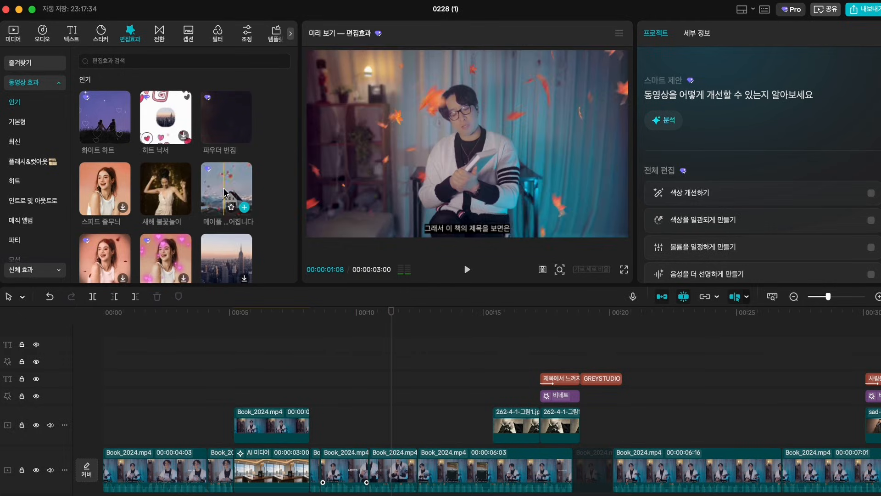
drag(223, 188, 370, 361)
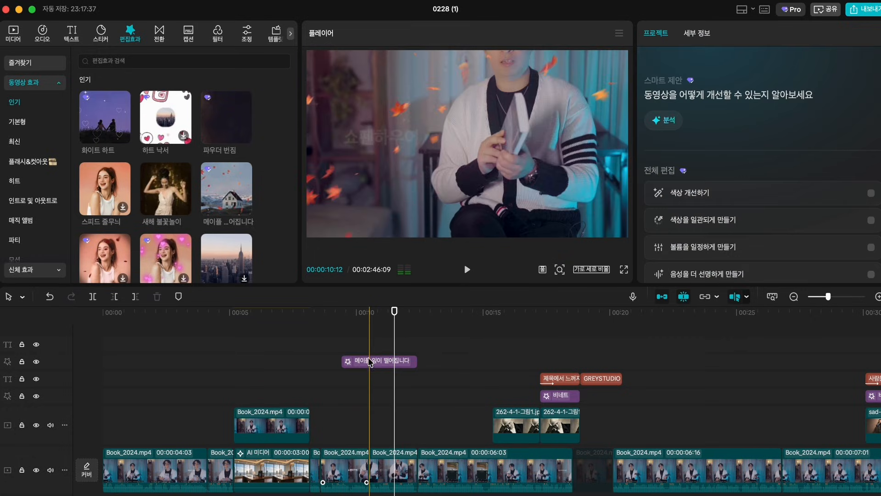
key(Delete)
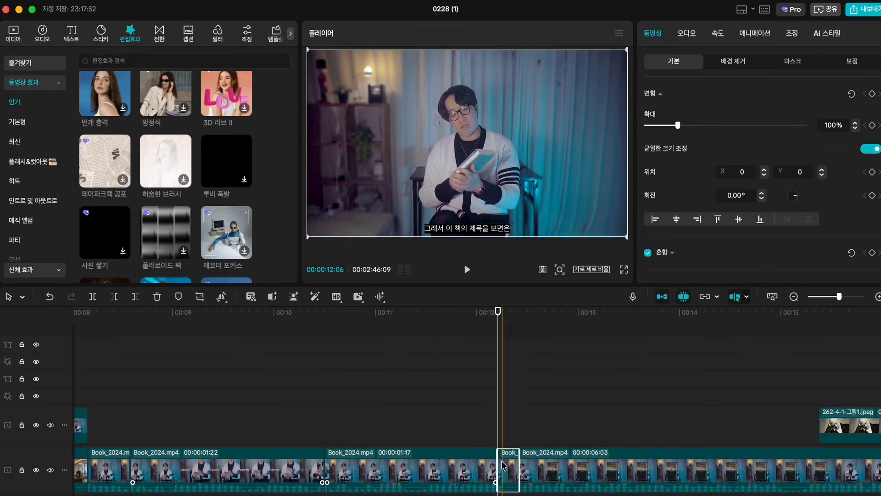
Step: Select the short Book_2024.mp4 segment just after 00:00:12 and search the effects library for "glitch"
click(510, 463)
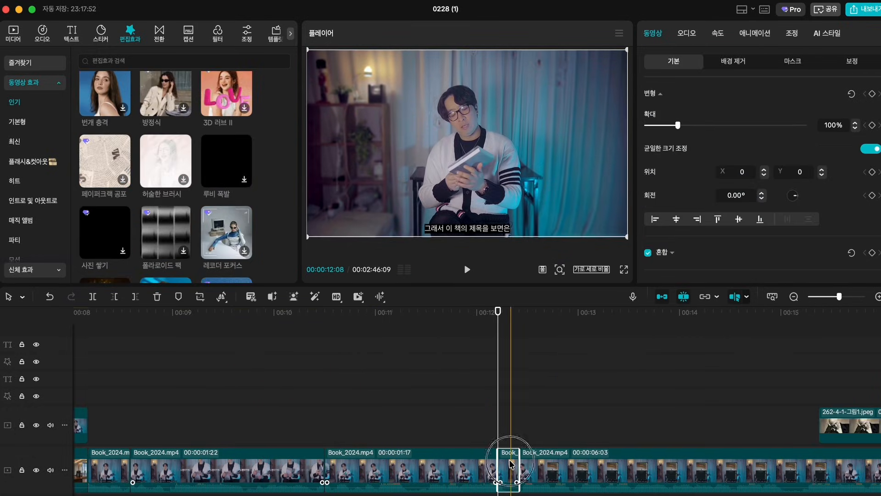
click(117, 61)
text(d)
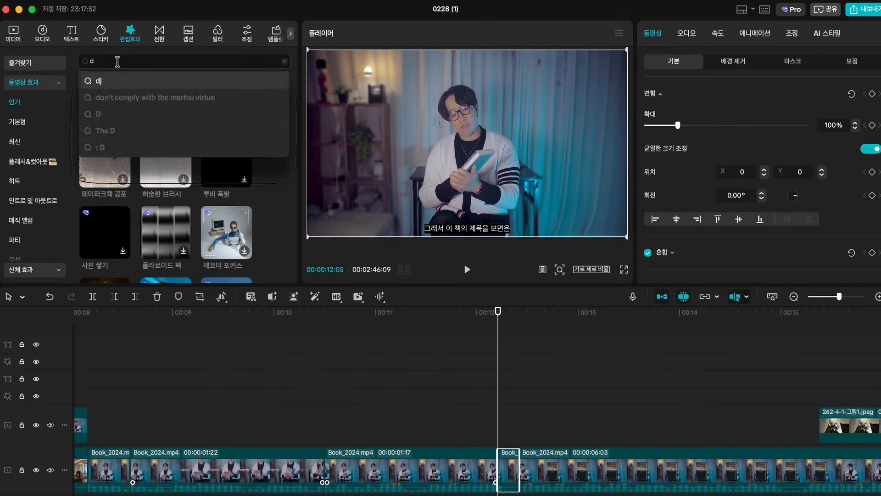
key(BackSpace)
text(glitch)
key(Return)
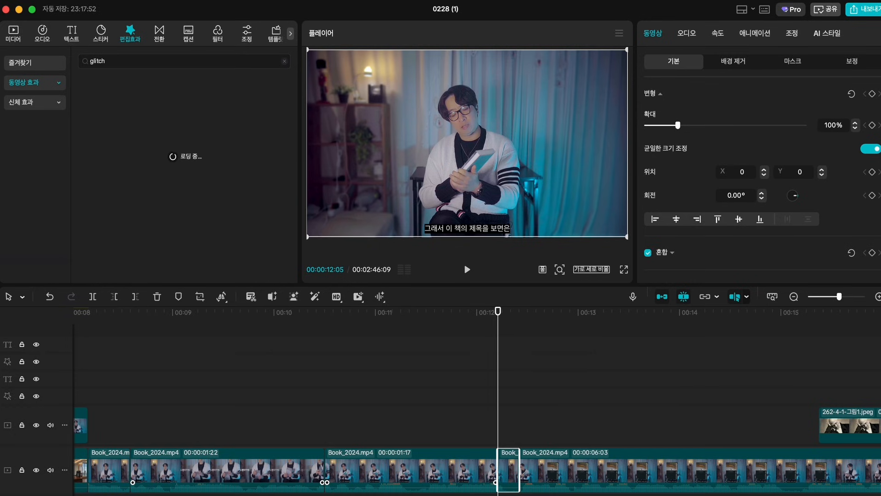
Step: Add the 글리치 가림처리 effect above the short Book_2024.mp4 segment at 00:00:12:05 and trim it to that segment's length
click(244, 141)
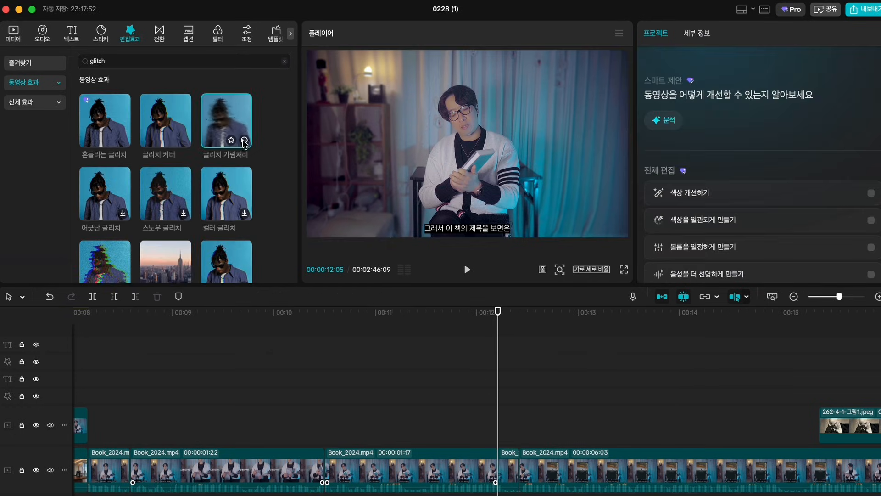
scroll(118, 240, down, 2)
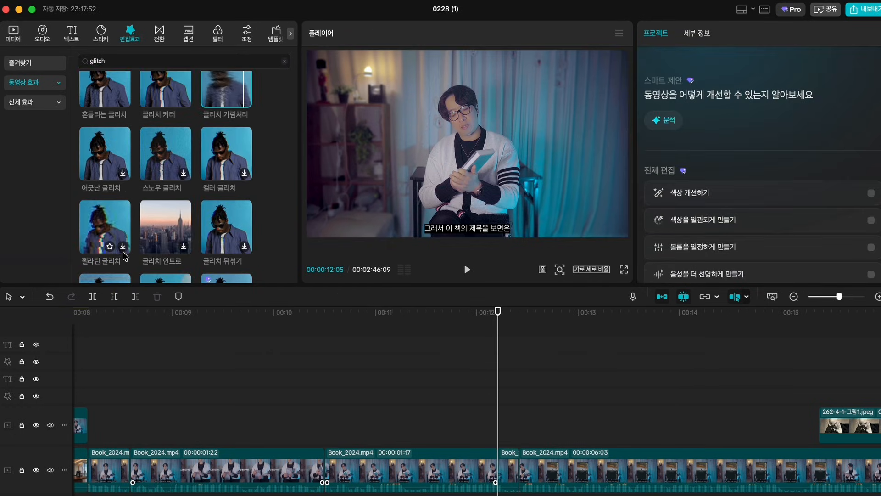
scroll(210, 160, up, 1)
drag(220, 118, 498, 364)
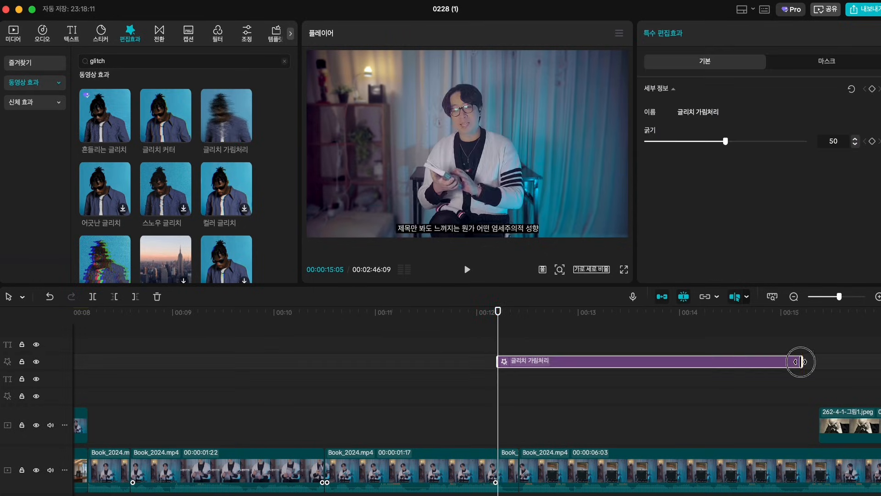
drag(801, 361, 515, 367)
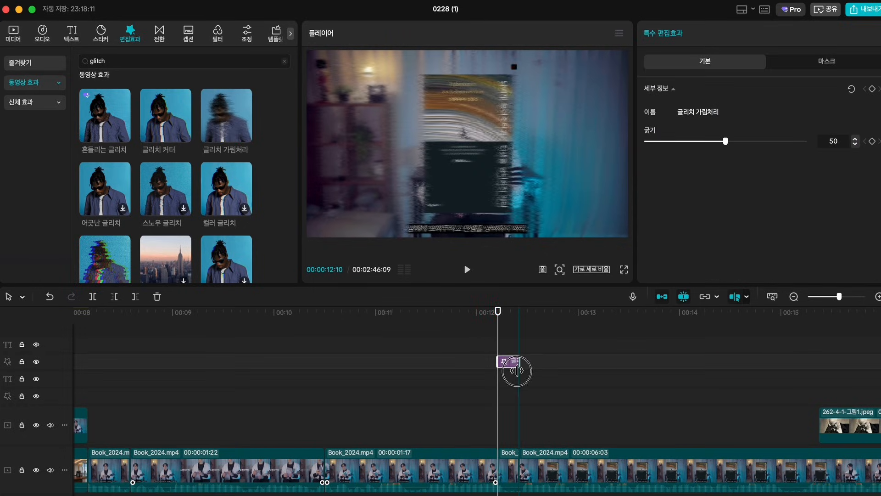
Step: Play back the 글리치 가림처리 effect several times from just before it and return the playhead to its start
click(415, 374)
key(space)
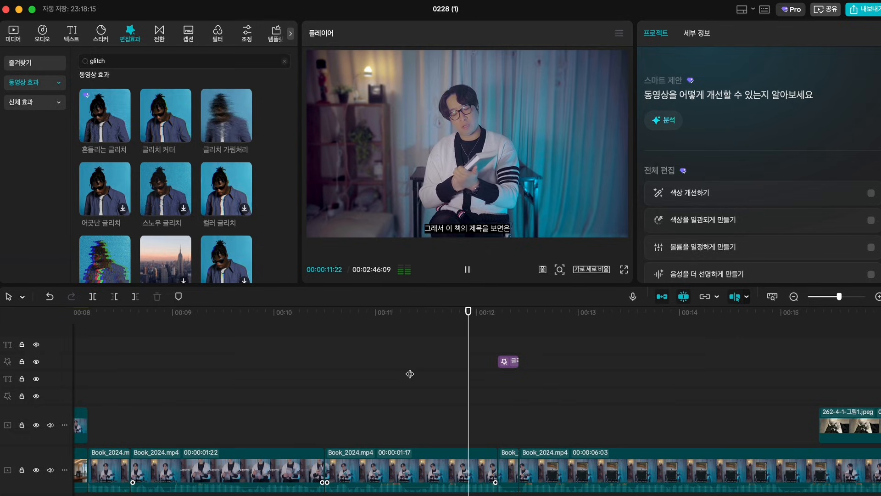
key(space)
click(452, 344)
key(space)
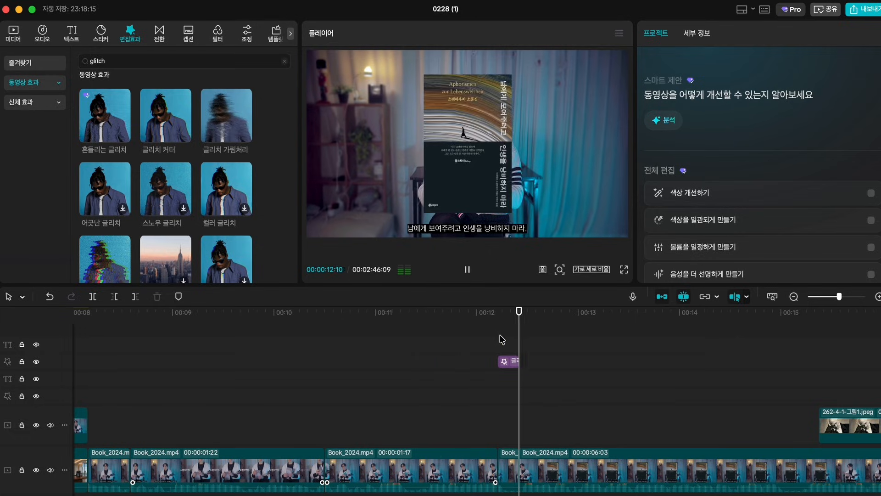
key(space)
click(468, 339)
key(space)
key(space)
click(496, 338)
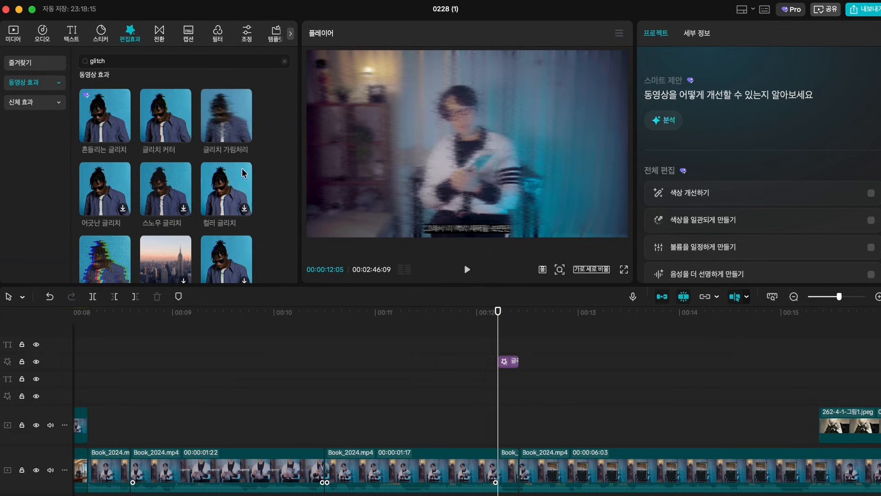
Step: Open the sound effects library and search it for "glitch"
click(41, 36)
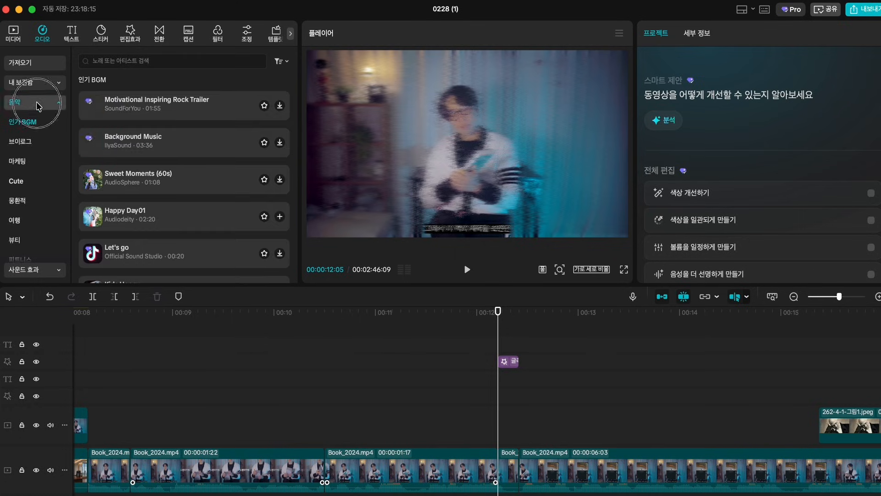
click(36, 123)
click(114, 61)
text(glitch)
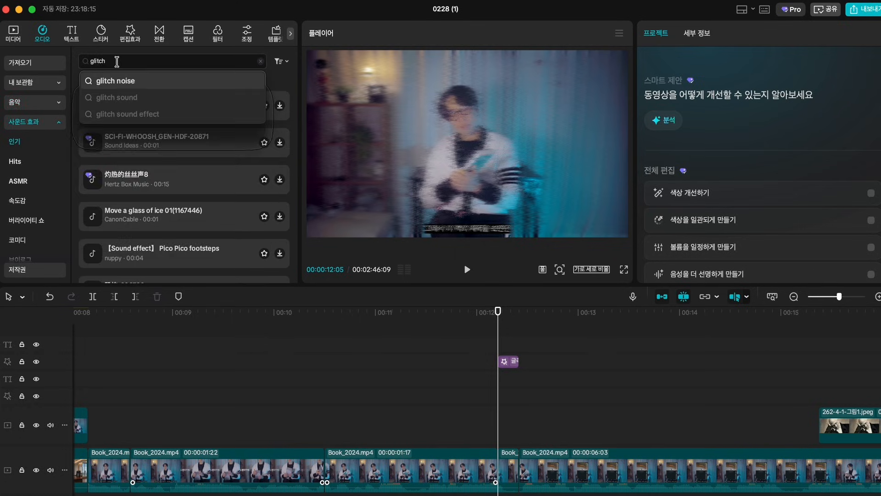
key(Return)
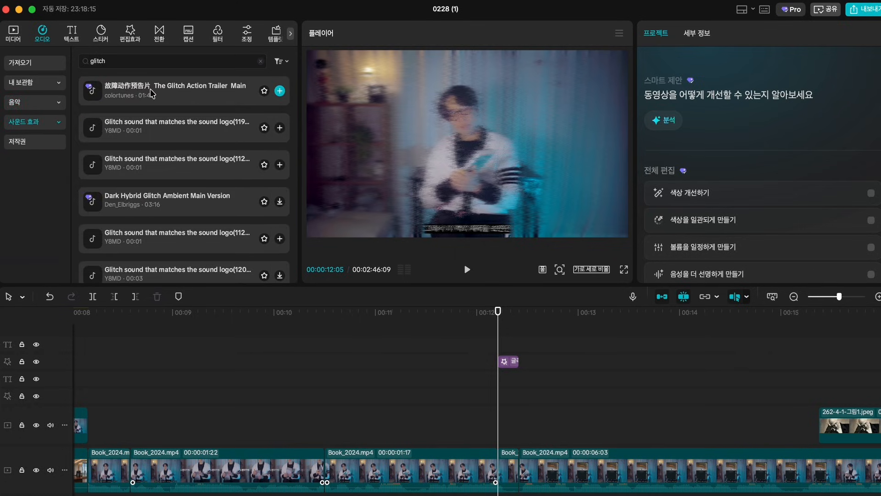
Step: Listen to several of the glitch sounds found, including The Glitch Action Trailer and the short Y8MD sound logo effects
click(151, 92)
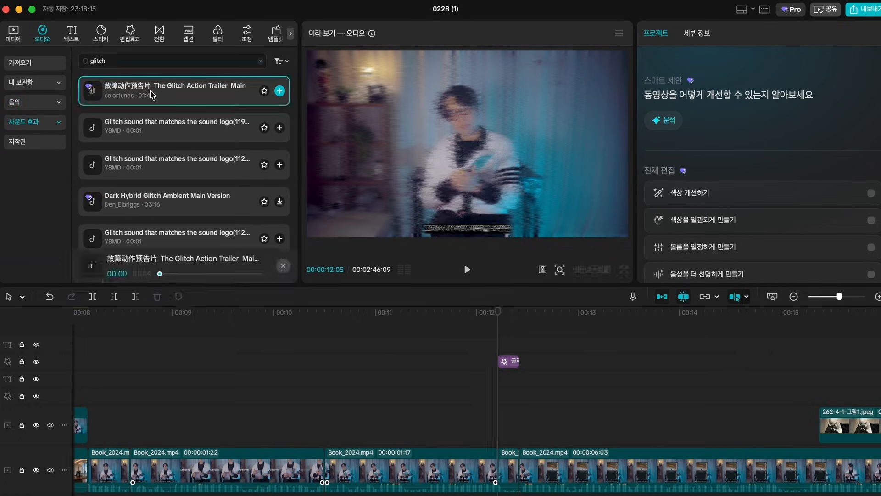
click(146, 129)
scroll(147, 129, down, 1)
click(147, 128)
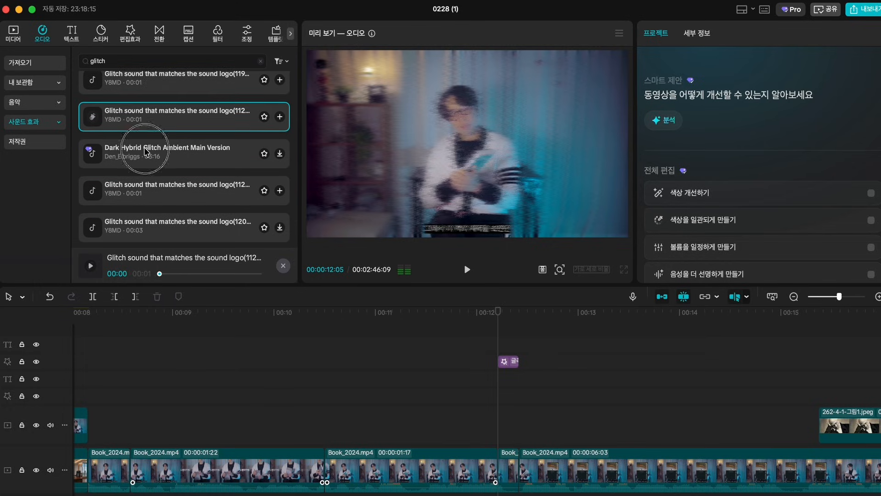
scroll(143, 159, down, 1)
click(143, 170)
click(142, 197)
click(140, 176)
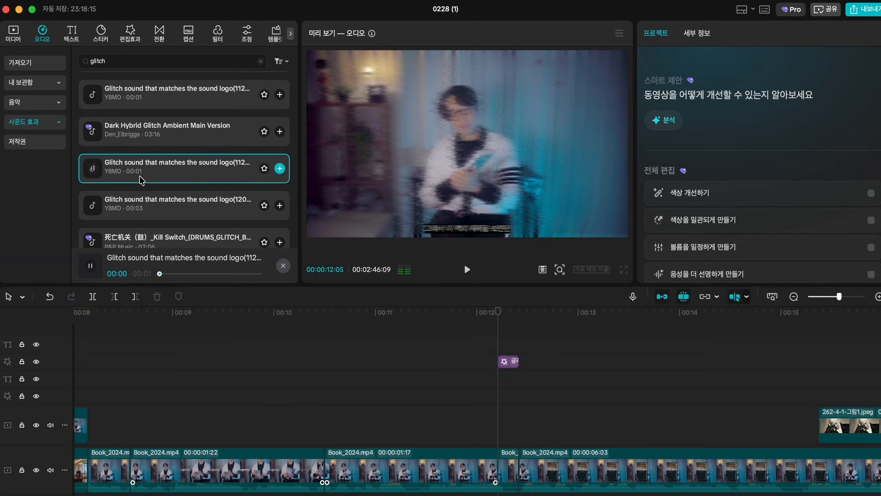
Step: Place a one-second Y8MD "Glitch sound that matches the sound logo" under the short segment, trimmed to its length, and play it back
click(143, 97)
drag(144, 98, 521, 491)
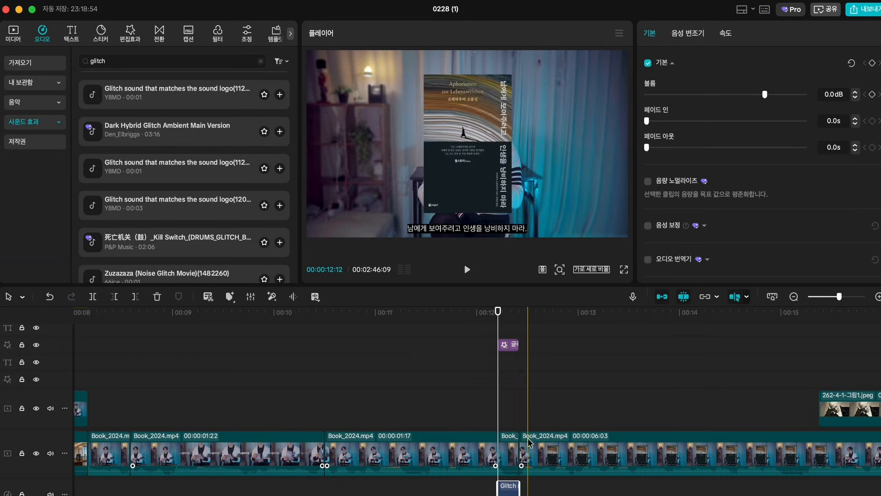
click(443, 377)
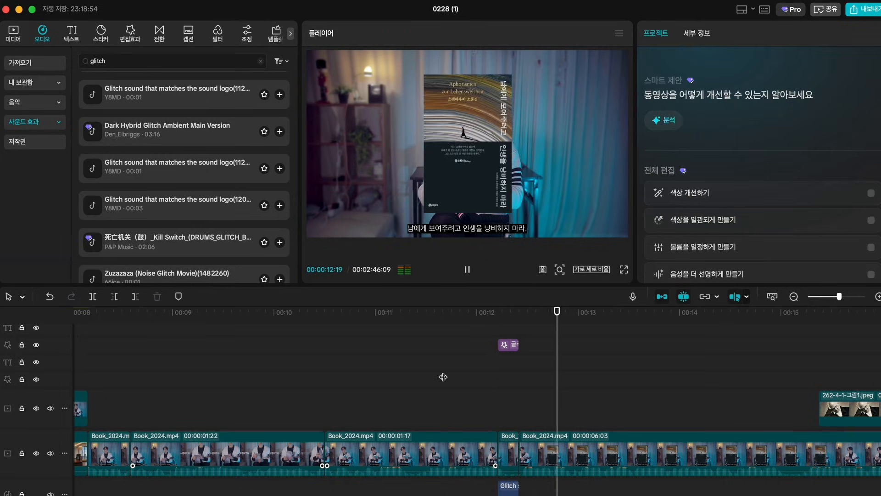
click(443, 376)
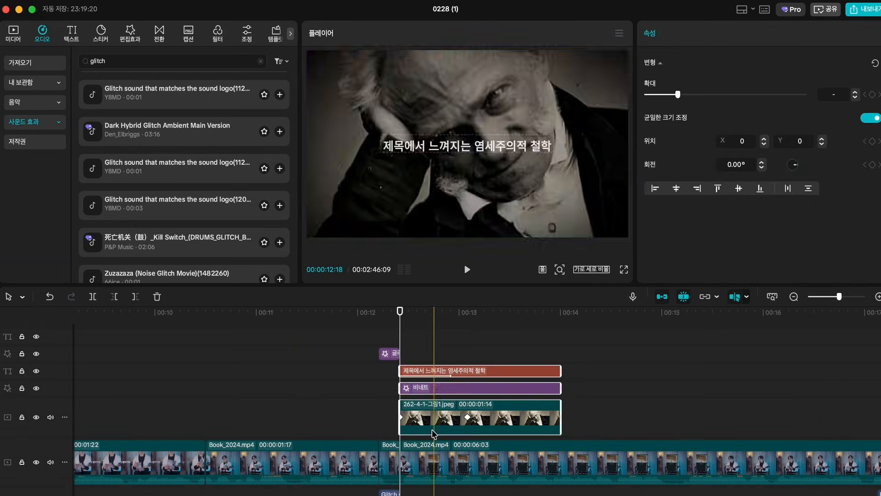
Step: Play back the passage from the glitch segment into the 262-4-1-그림1.jpeg picture with its title and 비네트 effect
click(321, 391)
key(space)
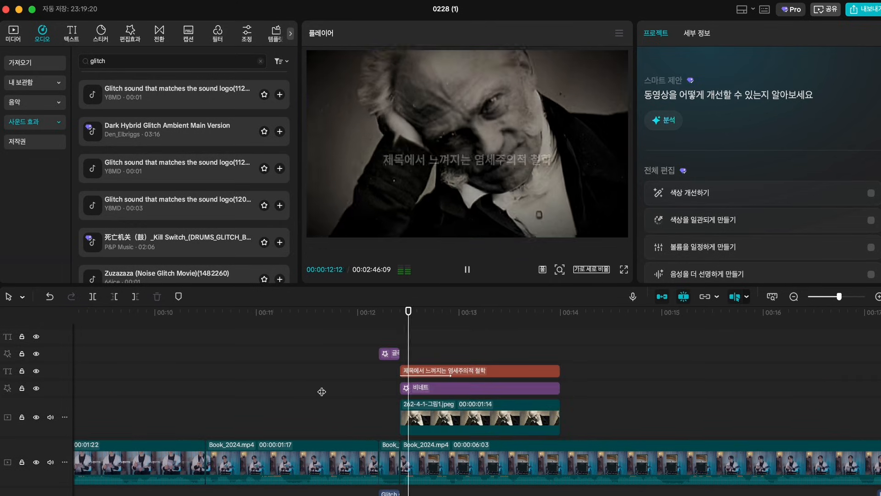
key(space)
scroll(321, 391, right, 5)
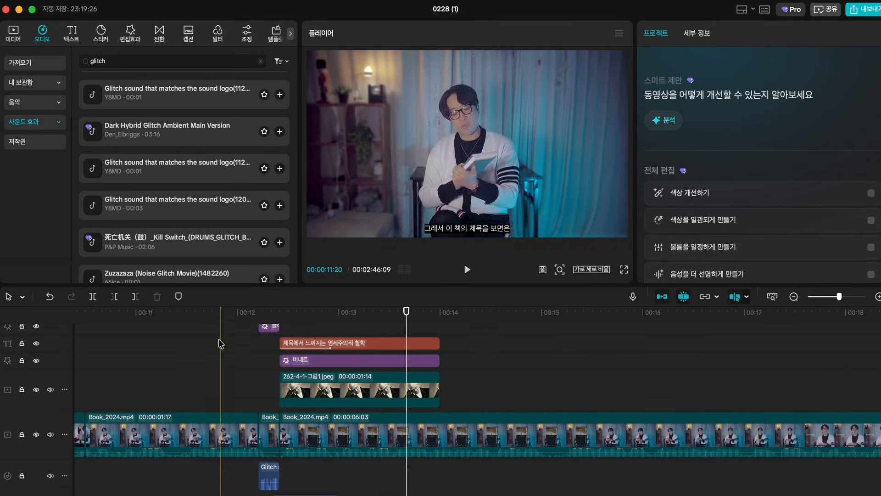
key(space)
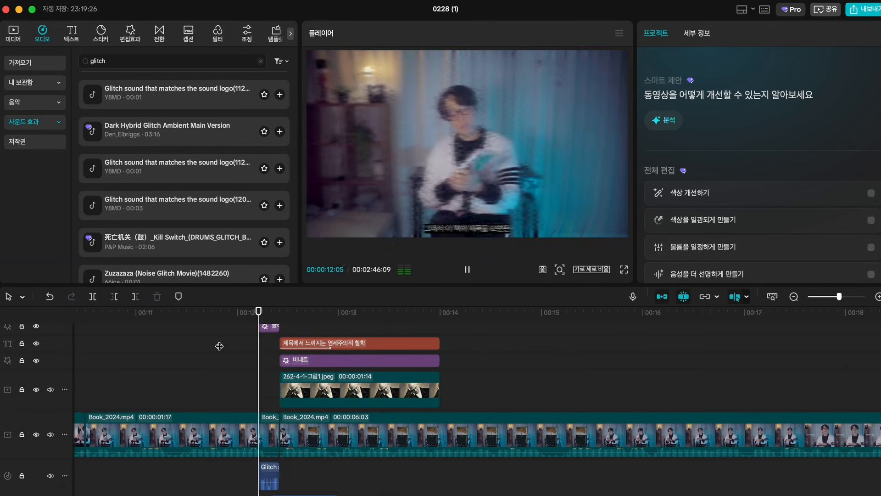
scroll(220, 346, up, 1)
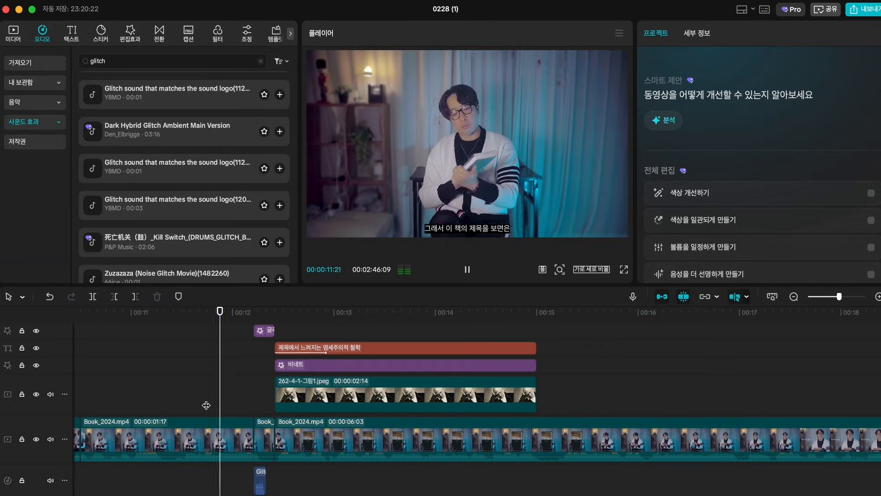
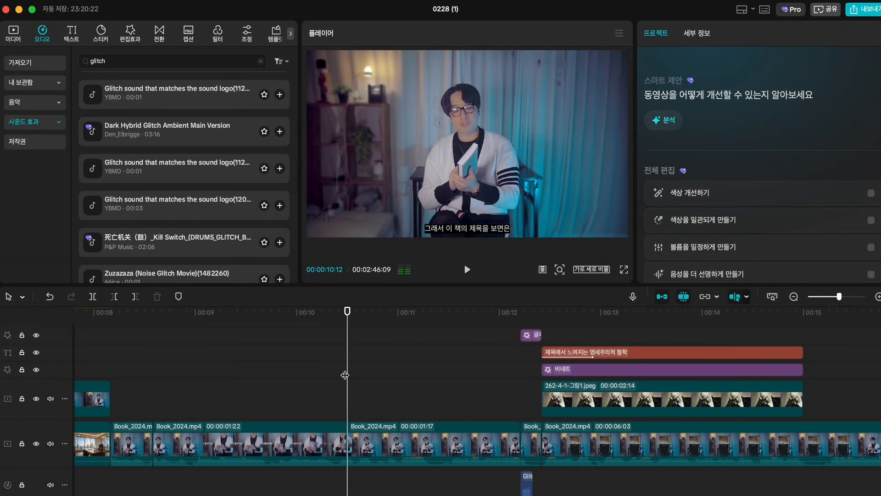
Step: Add the 글리치 플래시 effect, shorten it to a few frames from 00:00:10:08 up to the next cut, and preview it
click(130, 33)
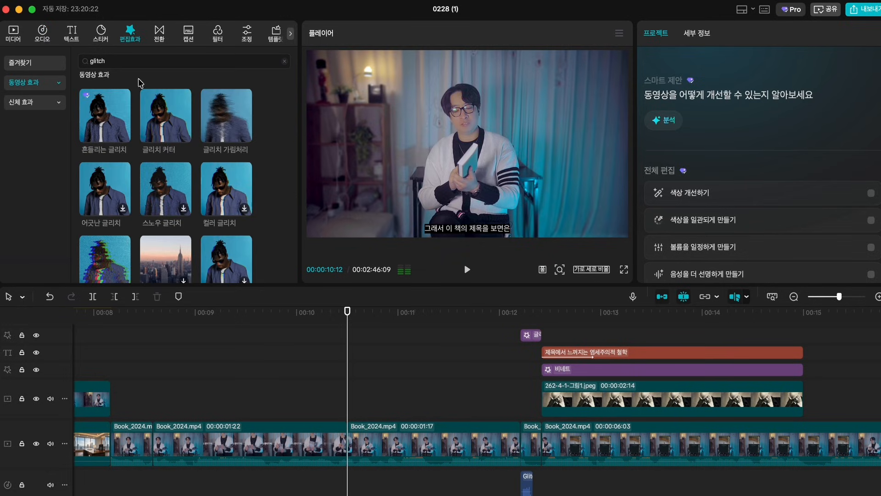
scroll(162, 140, down, 5)
drag(104, 151, 221, 335)
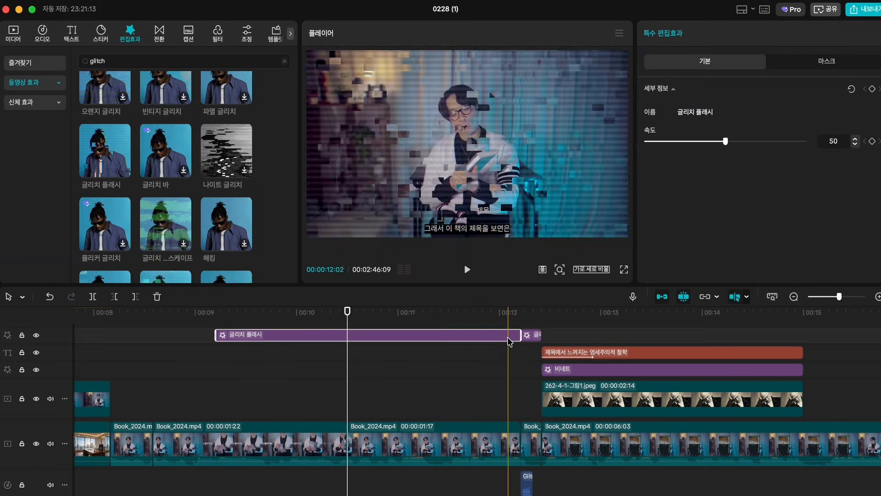
drag(159, 353, 334, 352)
click(316, 341)
key(space)
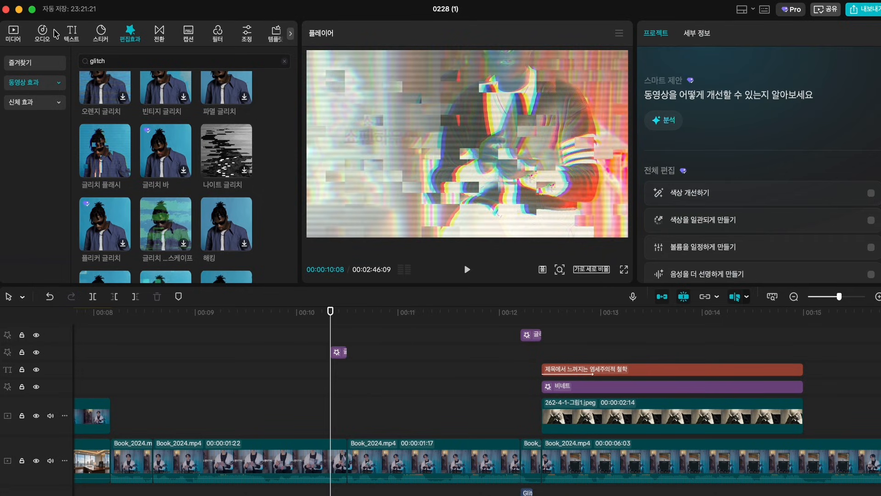
Step: Audition the glitch sounds and place a one-second Y8MD sound logo effect beneath the 글리치 플래시 effect, trimmed to its length
click(43, 34)
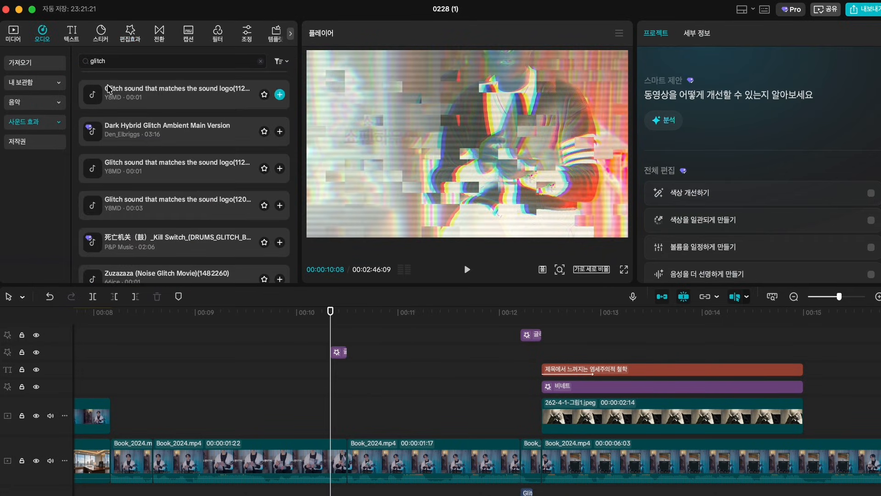
click(130, 130)
scroll(130, 173, up, 1)
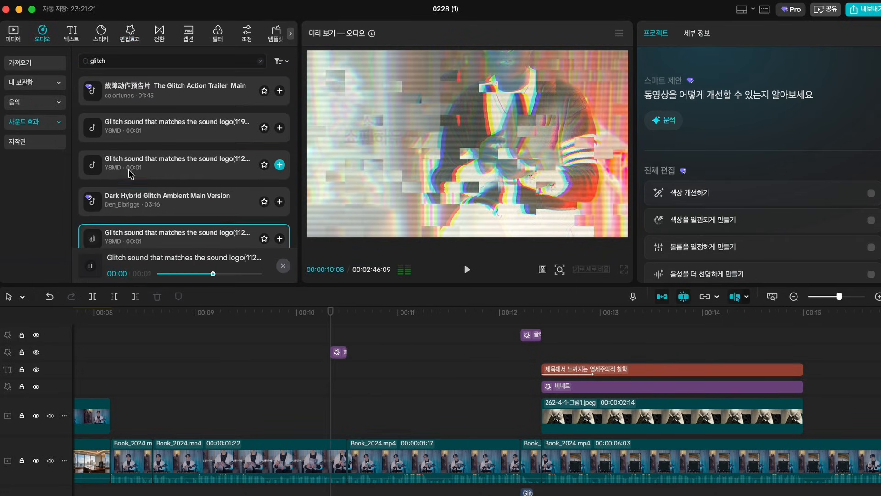
click(132, 92)
scroll(132, 204, down, 1)
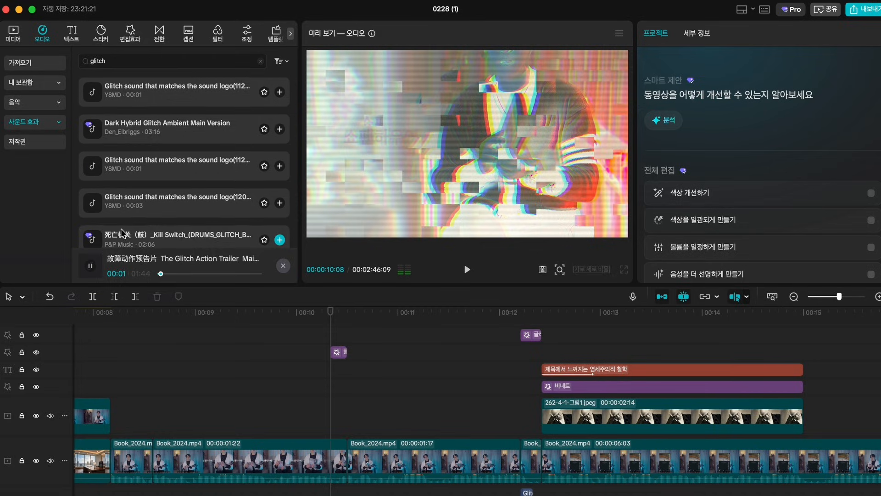
scroll(121, 233, up, 2)
drag(122, 166, 335, 492)
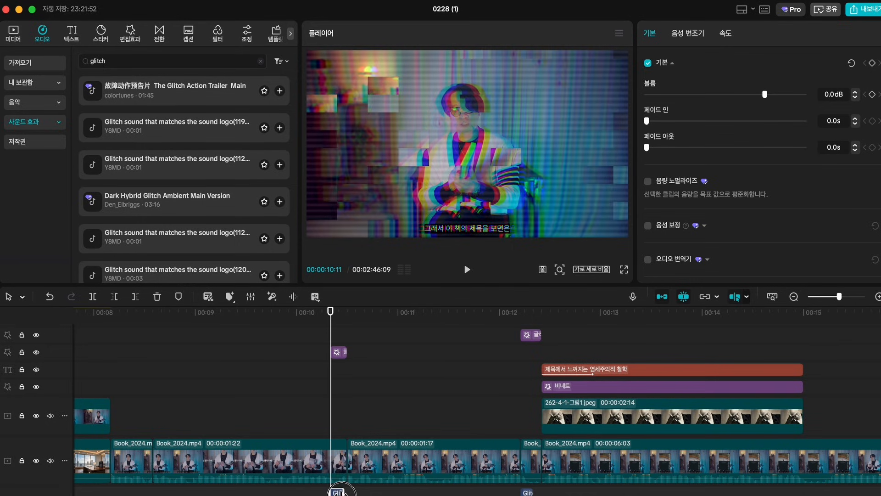
Step: Play back the 글리치 플래시 effect together with its sound, starting from about 00:00:09
click(303, 373)
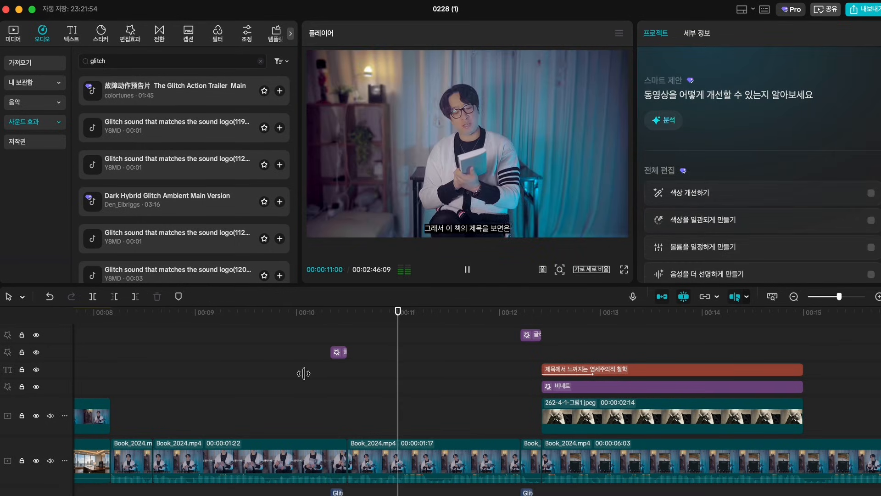
key(space)
click(207, 370)
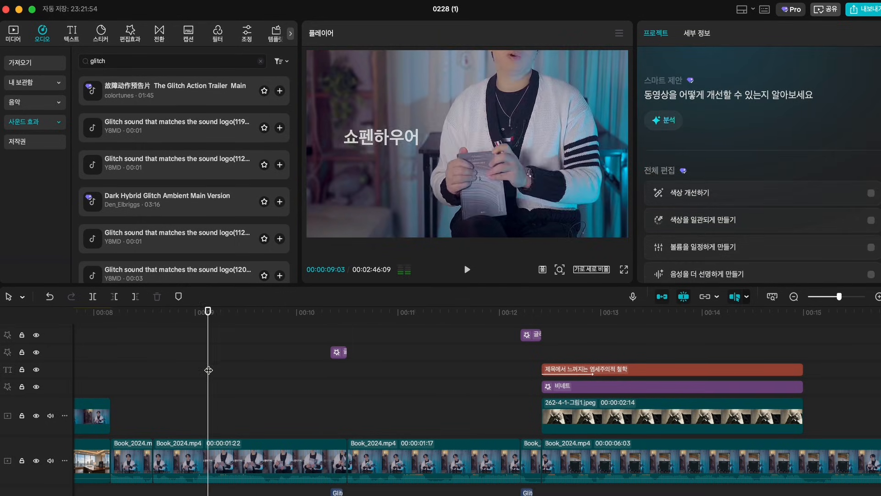
key(space)
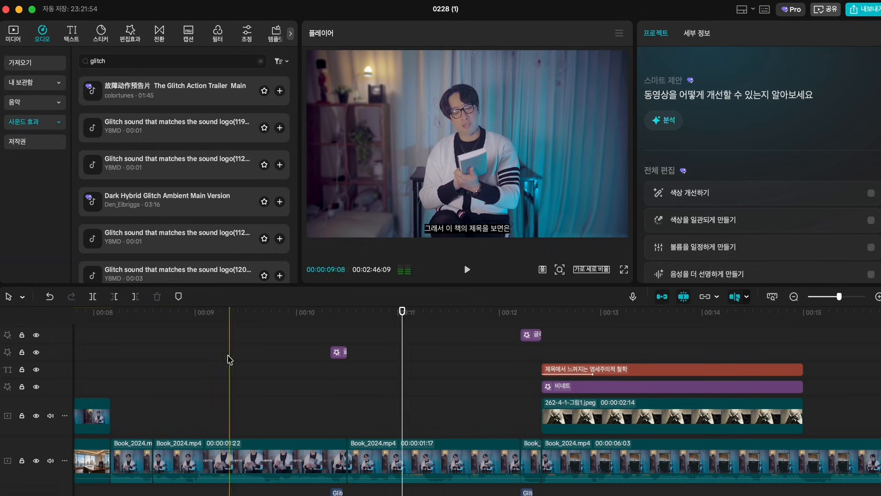
key(space)
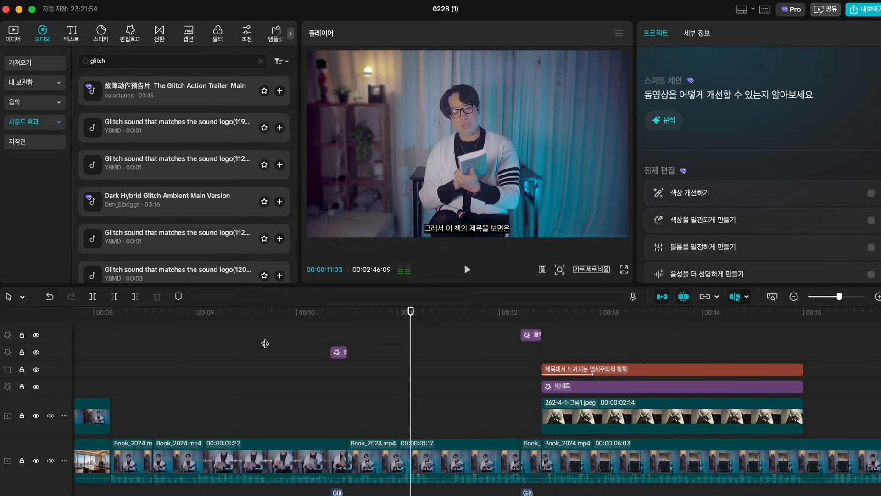
scroll(275, 392, down, 5)
scroll(276, 395, left, 10)
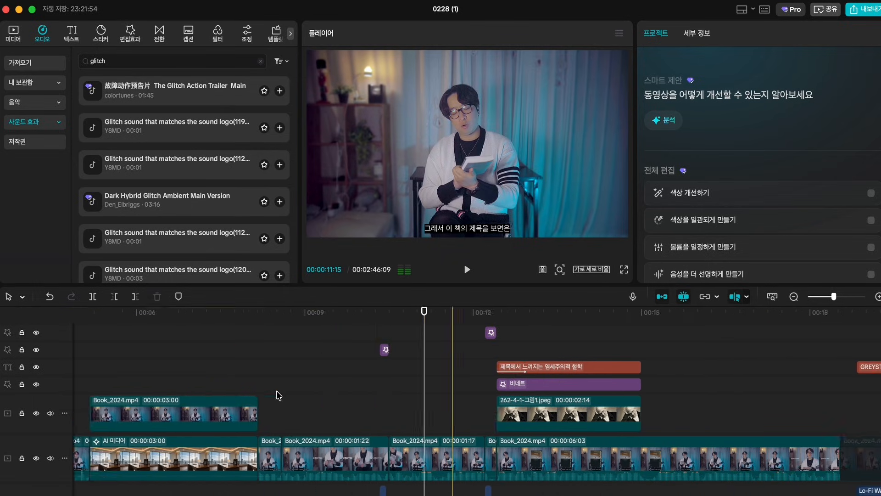
scroll(276, 395, down, 2)
scroll(277, 395, down, 1)
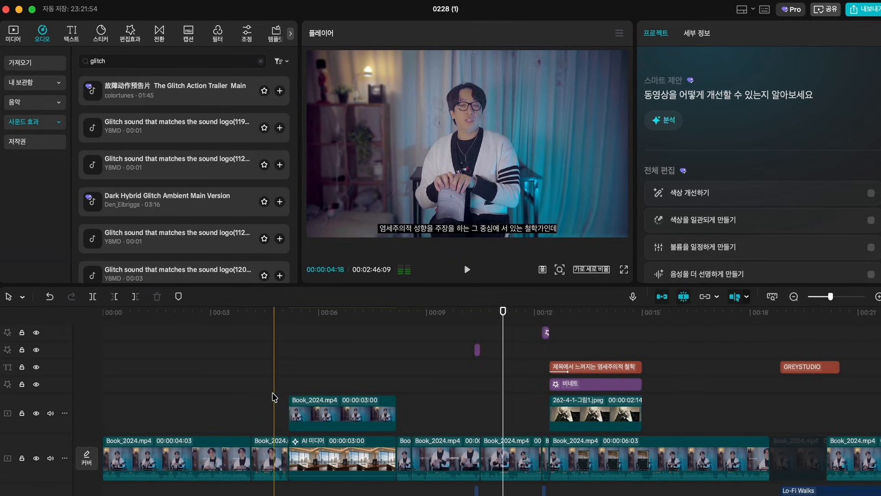
scroll(271, 397, right, 10)
scroll(243, 421, right, 7)
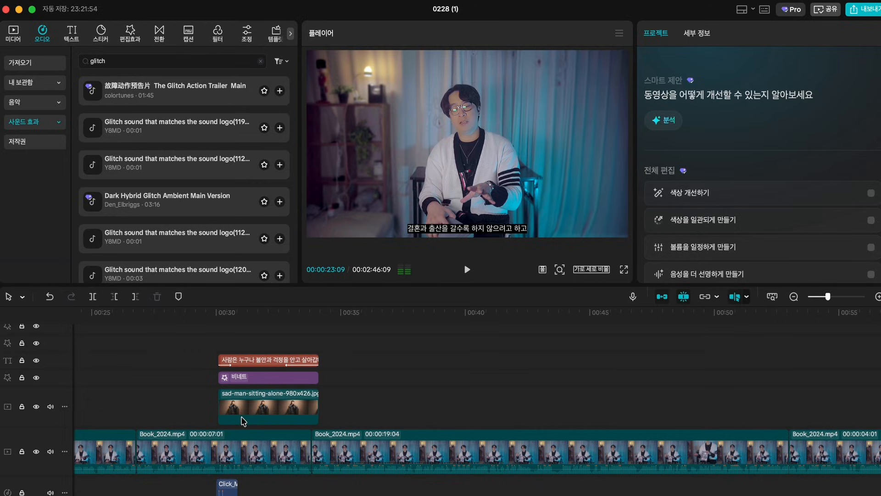
click(159, 31)
click(194, 35)
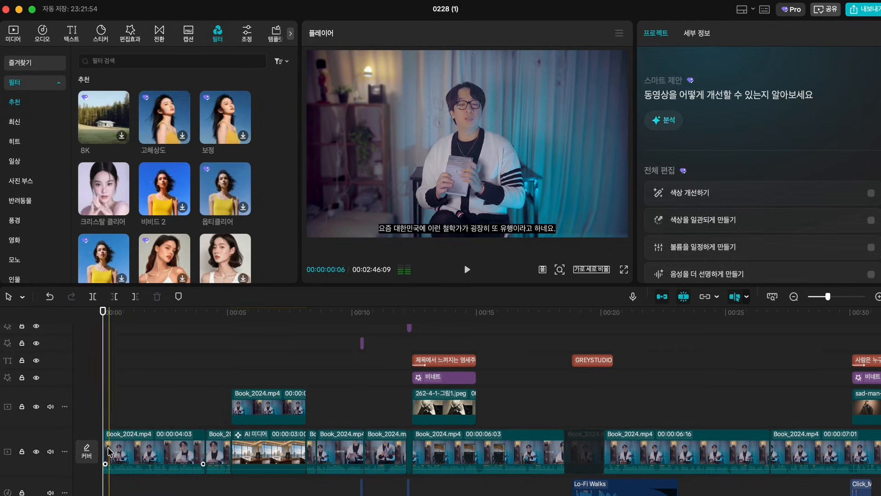
Step: Generate automatic captions for the video with 한국어 as the source language and bilingual captions set to 없음
click(130, 440)
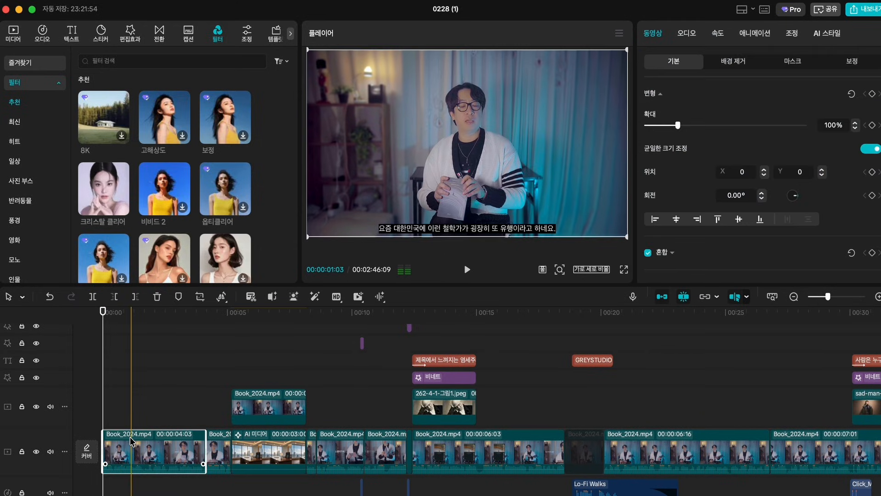
click(189, 36)
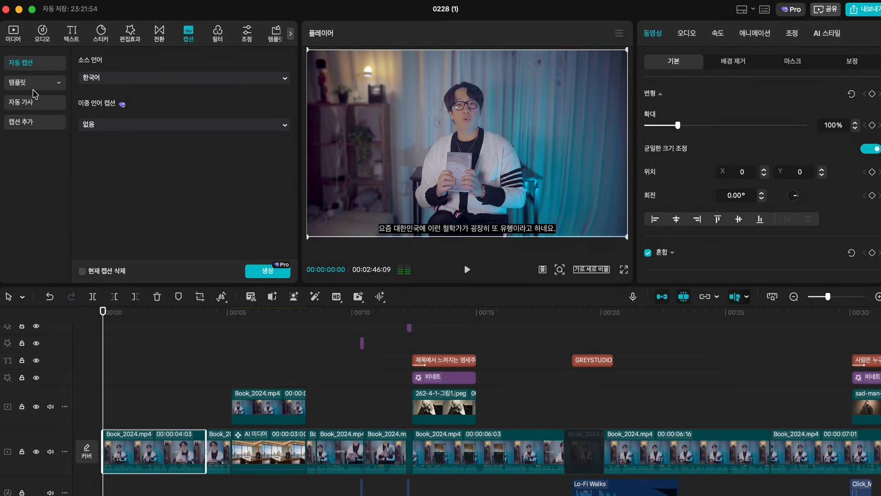
click(137, 82)
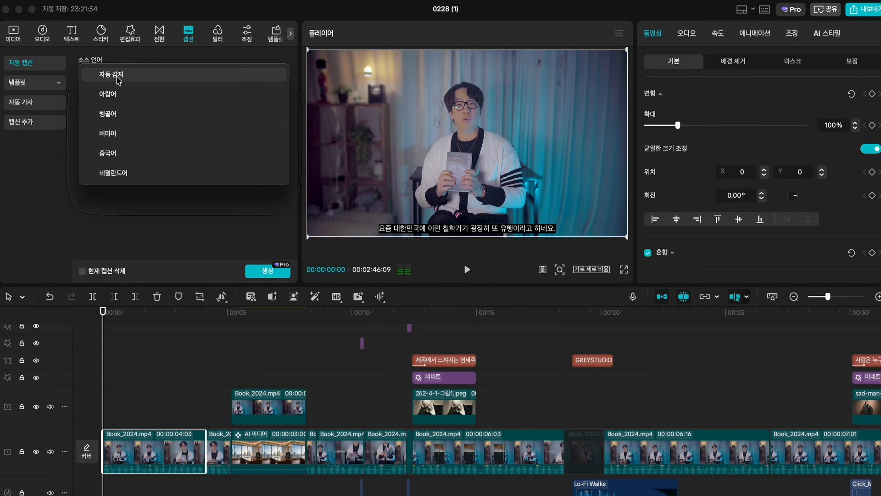
scroll(124, 140, down, 10)
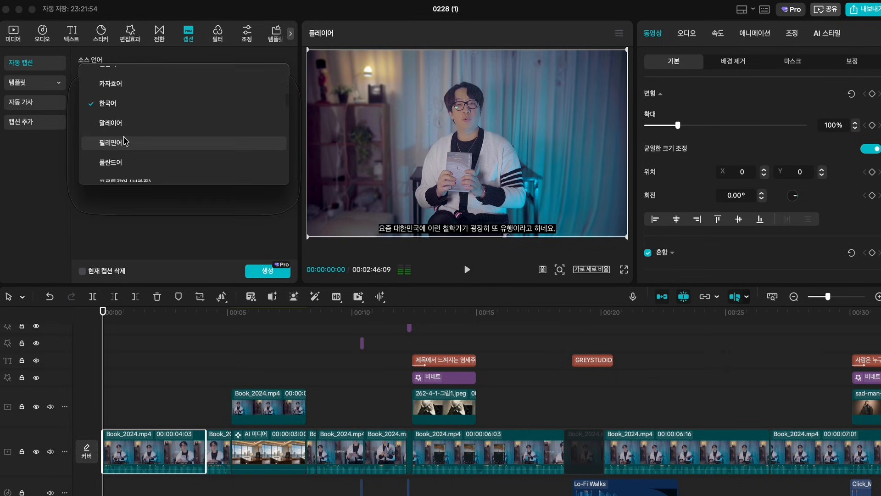
click(35, 176)
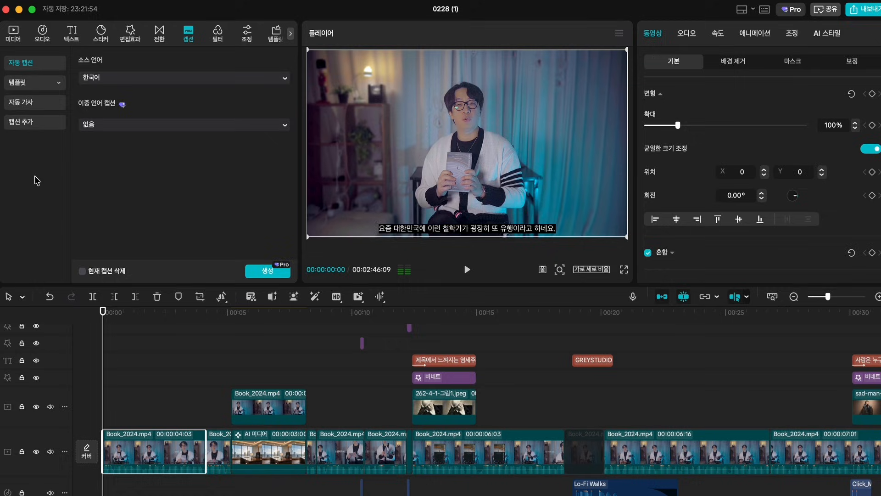
click(101, 132)
click(63, 145)
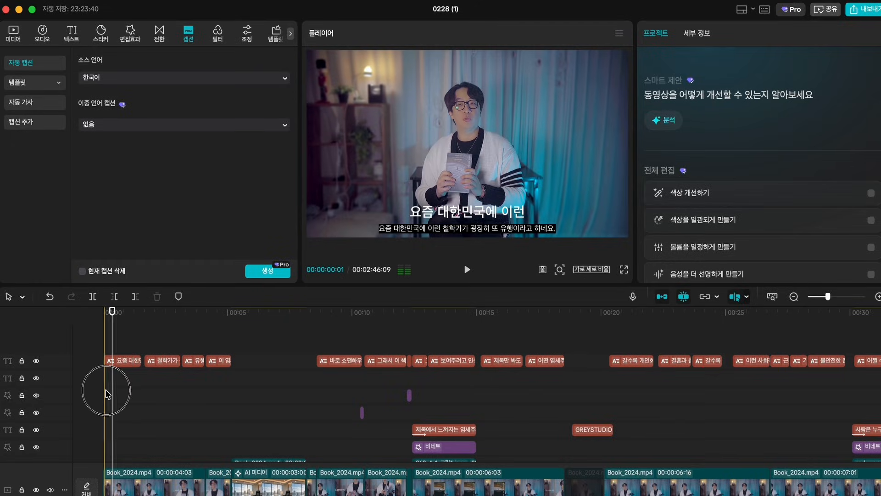
Step: Set the font size of all generated captions to 5 and position them just above the existing subtitle line
scroll(107, 394, down, 10)
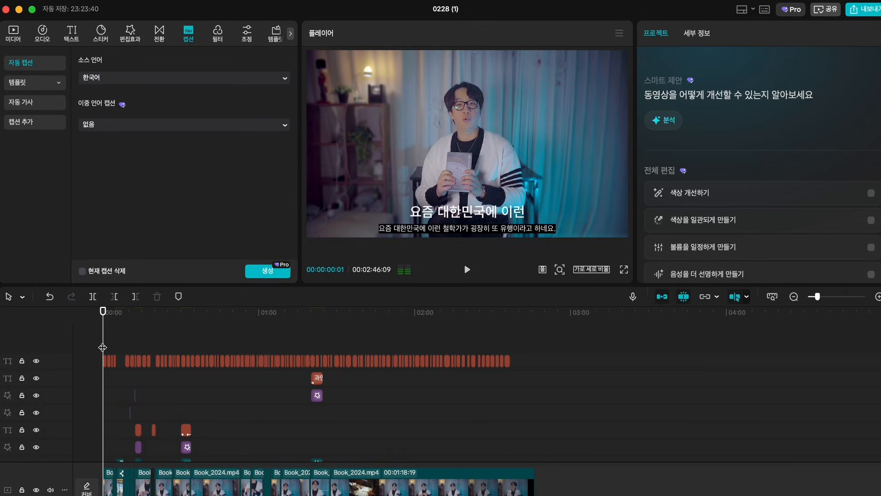
key(super+equal)
key(super+equal)
key(super+equal)
key(super+equal)
drag(103, 348, 132, 351)
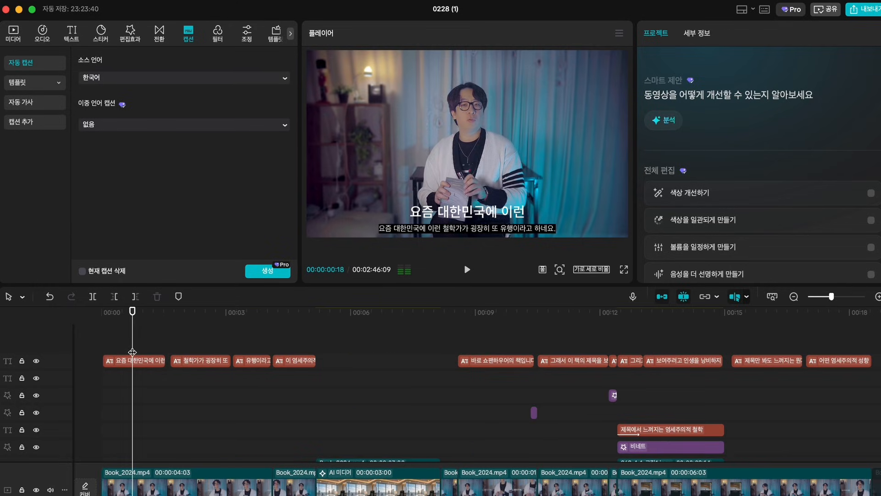
click(134, 362)
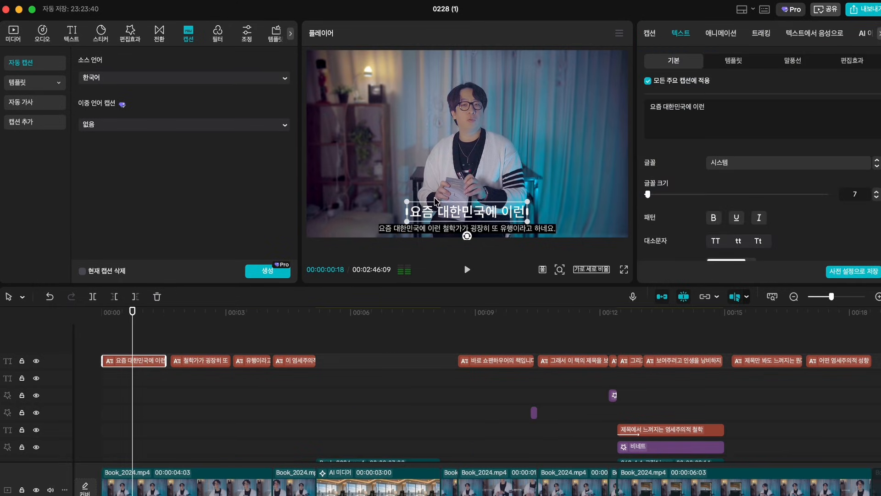
drag(434, 198, 435, 206)
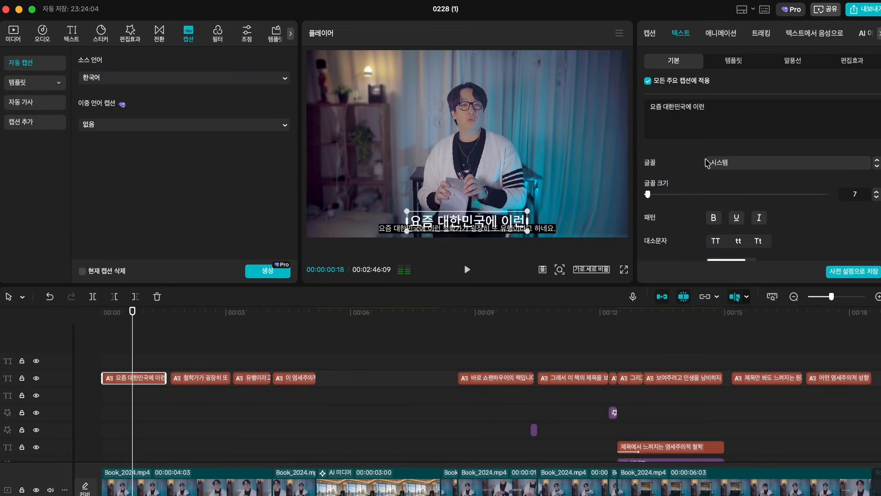
drag(642, 195, 645, 196)
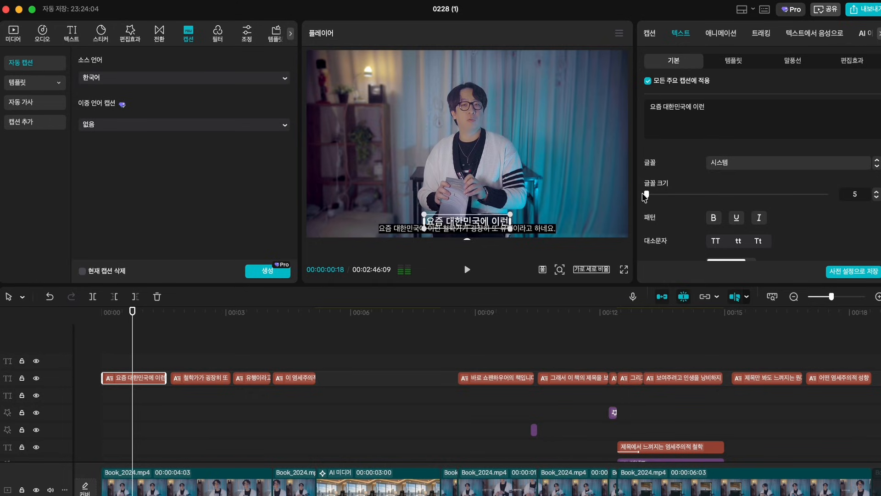
drag(477, 220, 476, 202)
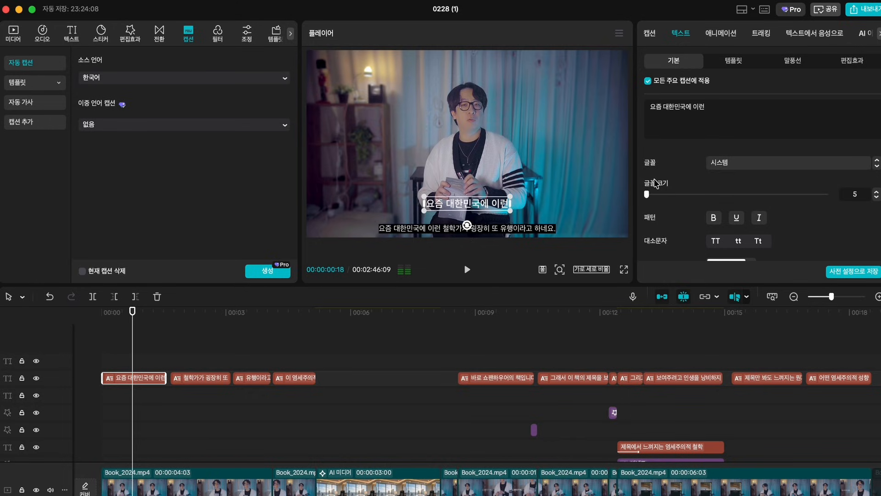
Step: Scale the captions down to 88% and slightly further, add a black background to them, and preview the result
scroll(656, 184, down, 5)
drag(677, 169, 673, 169)
scroll(667, 214, down, 5)
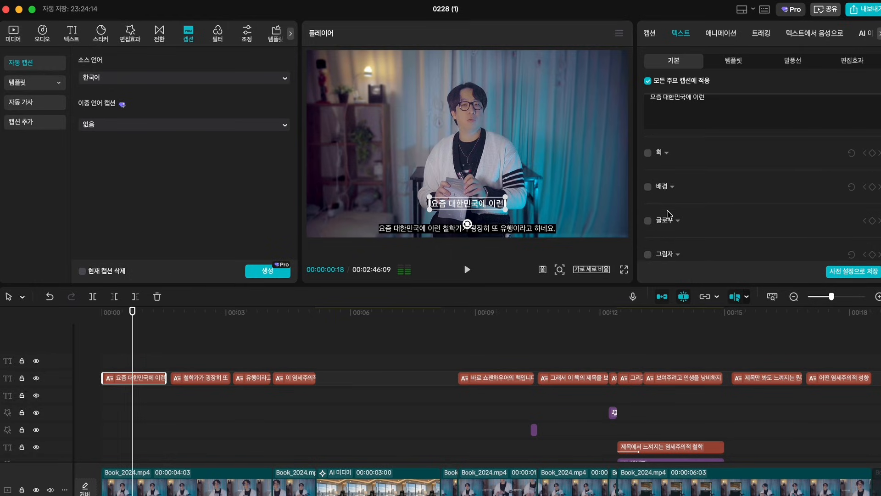
click(648, 187)
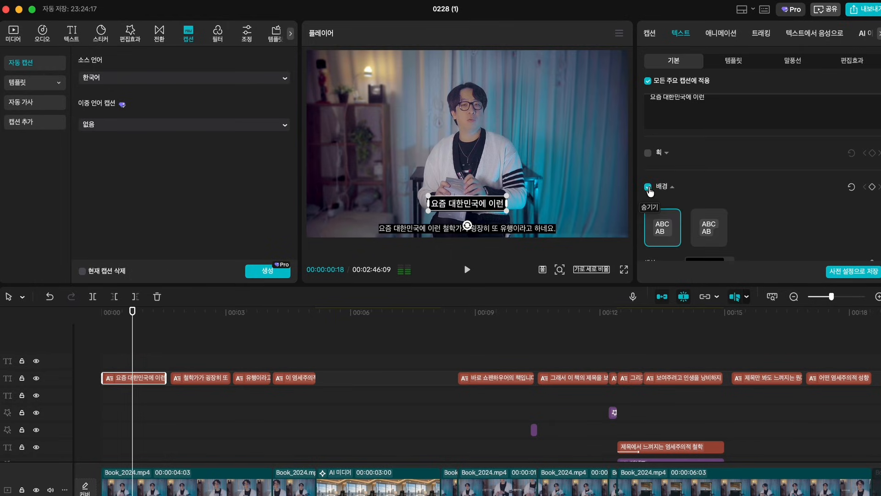
scroll(687, 196, up, 5)
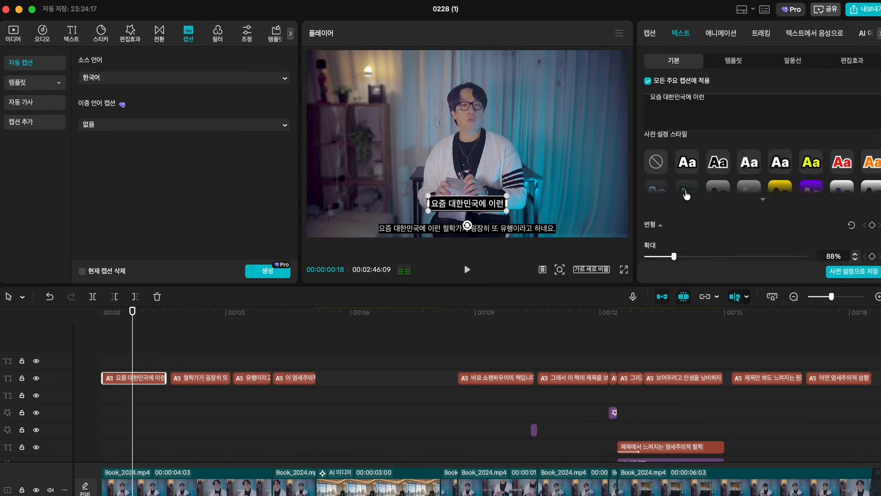
click(674, 223)
drag(674, 224, 668, 223)
key(space)
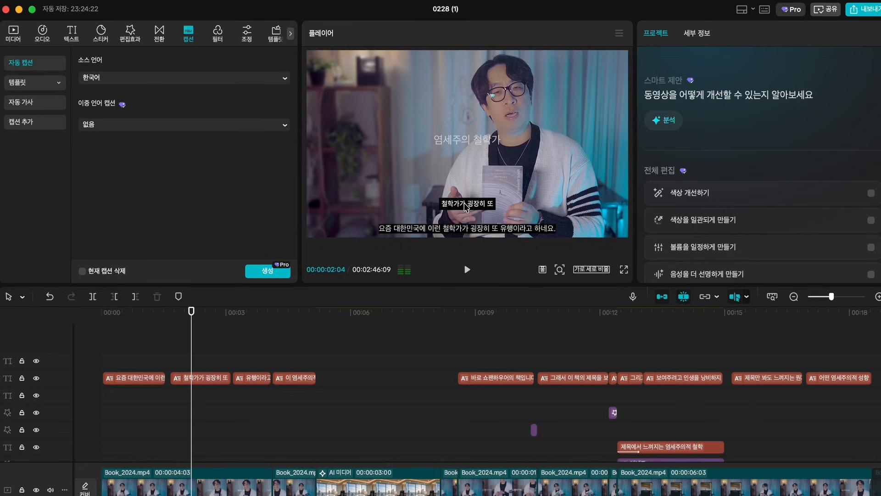
Step: Remove the black background from the captions and move them up to the speaker's chest in the middle of the frame
click(141, 386)
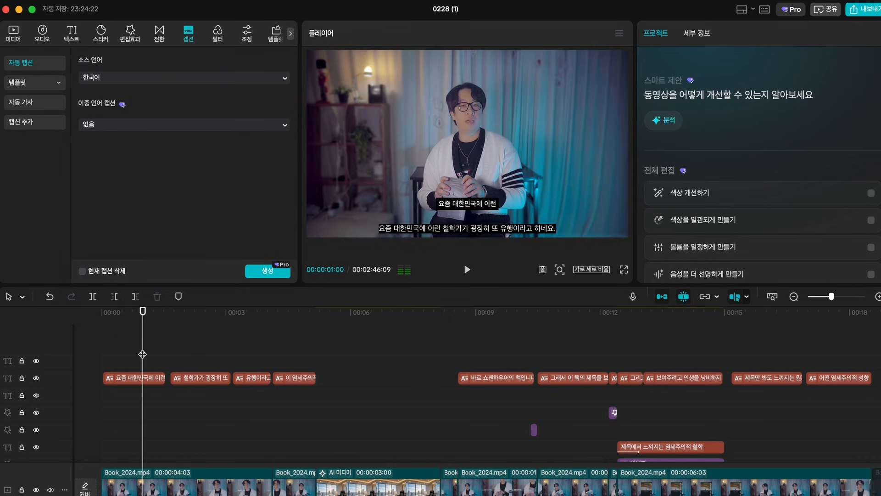
click(140, 384)
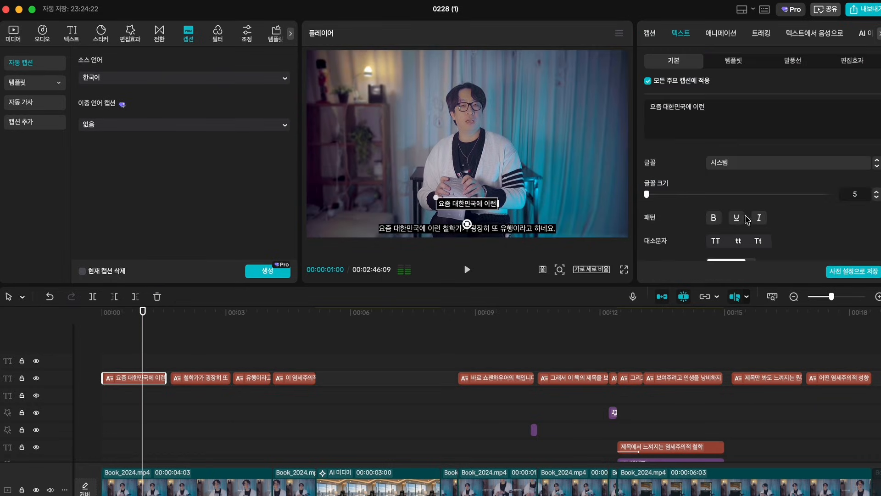
scroll(697, 205, down, 5)
scroll(688, 205, down, 6)
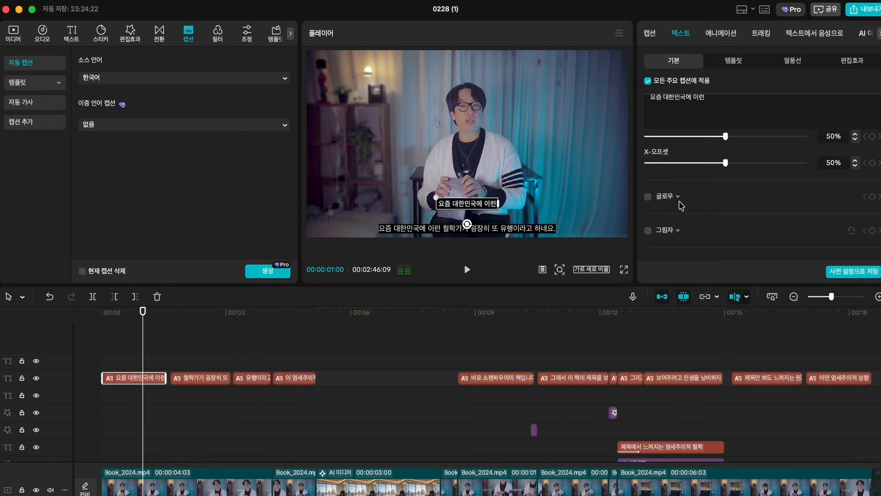
scroll(683, 204, up, 8)
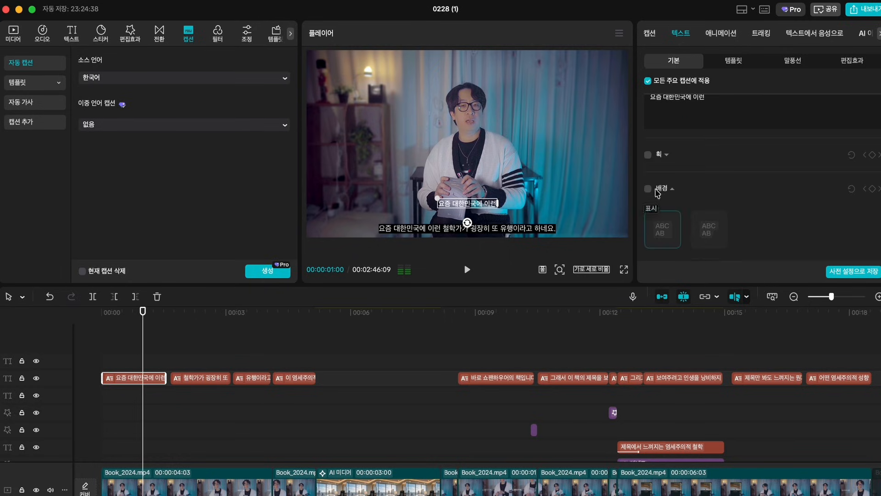
drag(472, 206, 472, 147)
scroll(702, 198, down, 1)
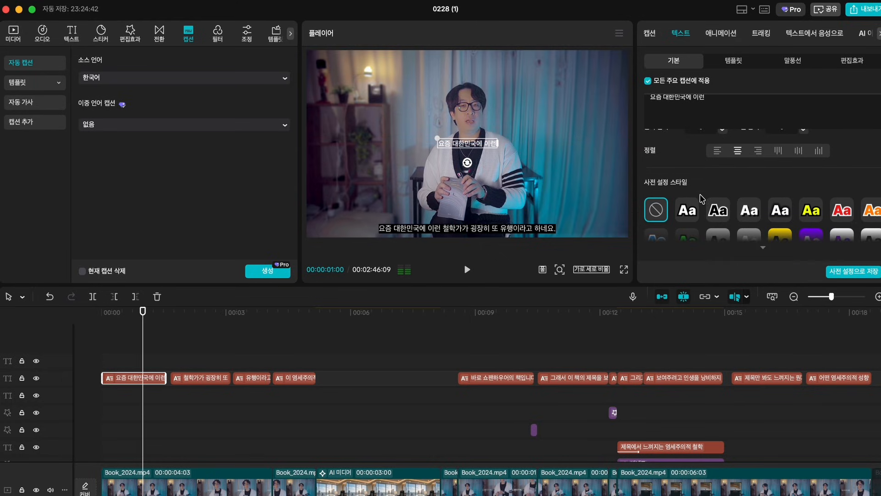
Step: Try the white YANG text template on all captions and play them back from the start
click(733, 64)
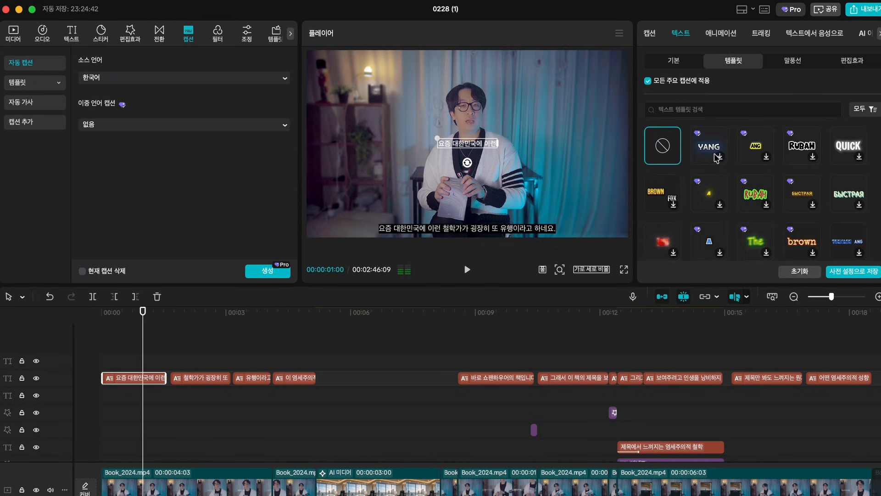
click(713, 156)
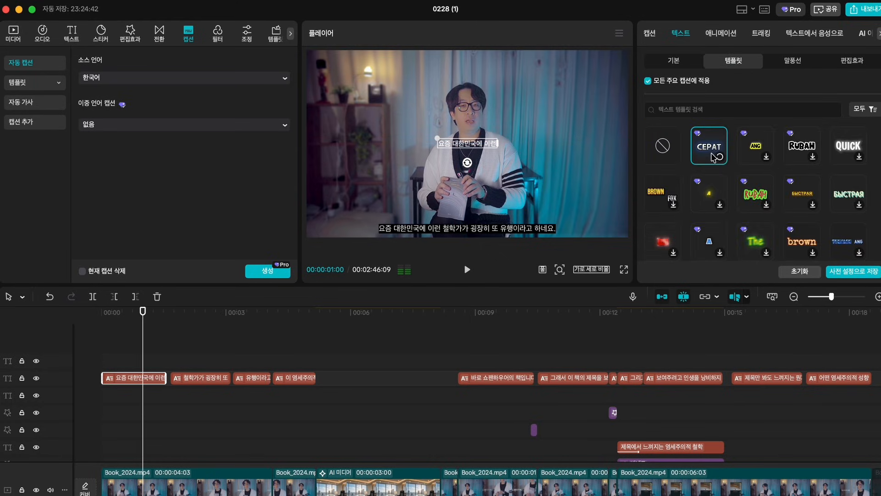
click(90, 346)
key(space)
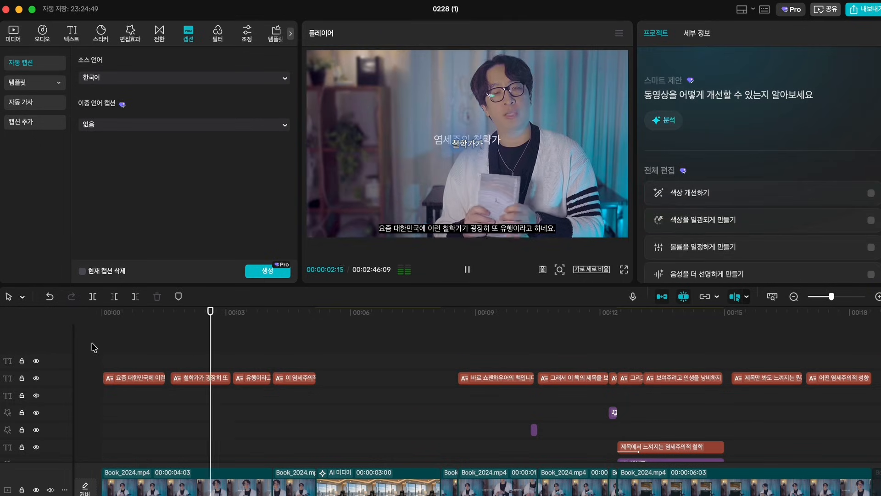
click(132, 364)
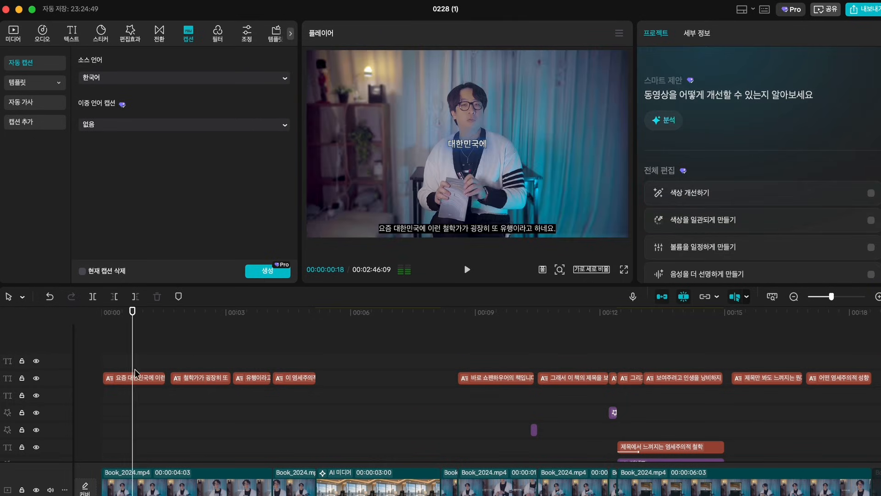
Step: Try the bold THE text template on all captions and play them back from the start
click(135, 380)
click(762, 60)
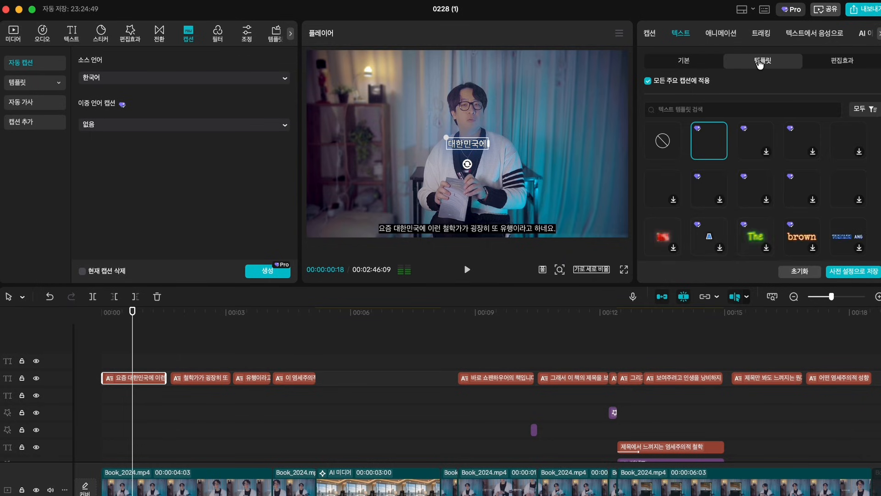
scroll(718, 170, down, 2)
click(704, 140)
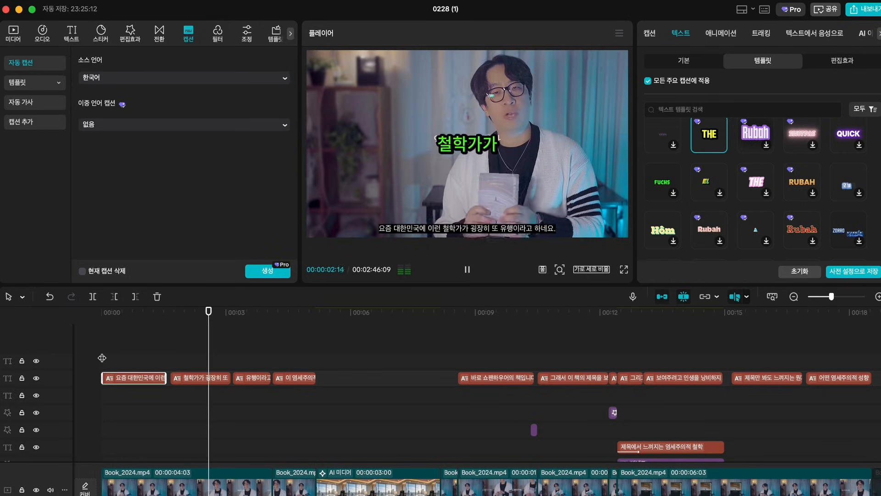
click(109, 357)
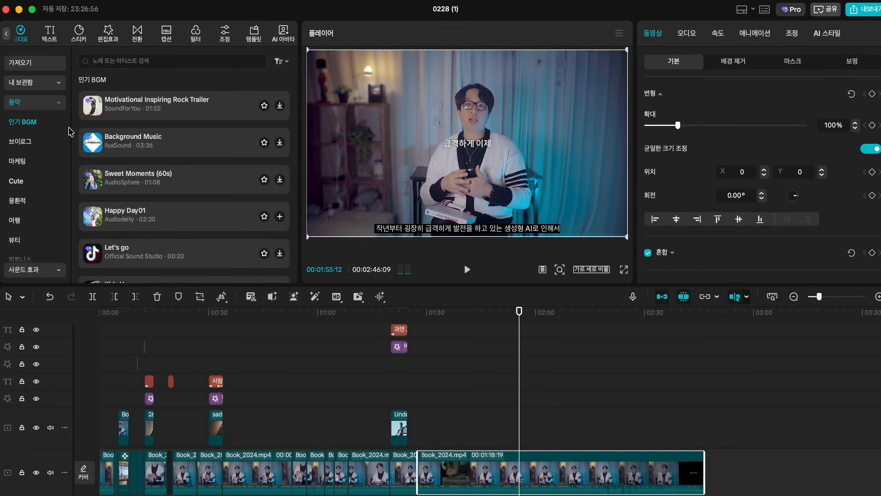
Step: Audition the Motivational Inspiring Rock Trailer and Background Music tracks among the popular background music
click(140, 107)
click(124, 146)
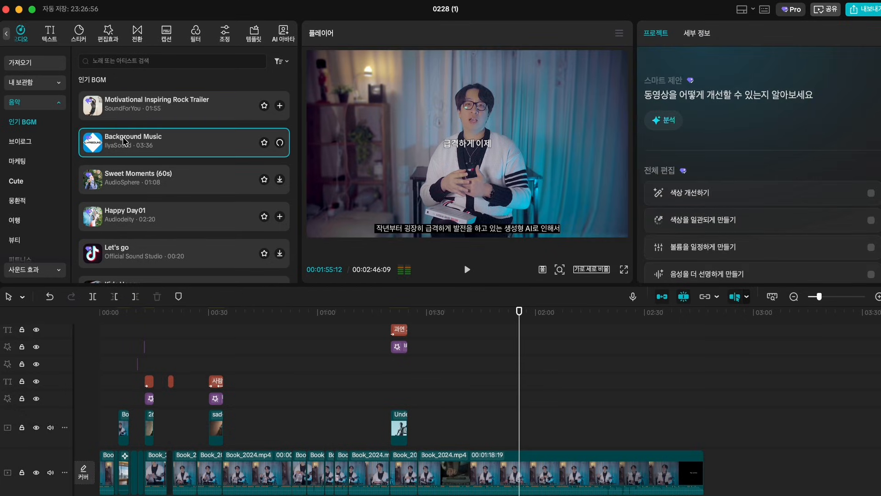
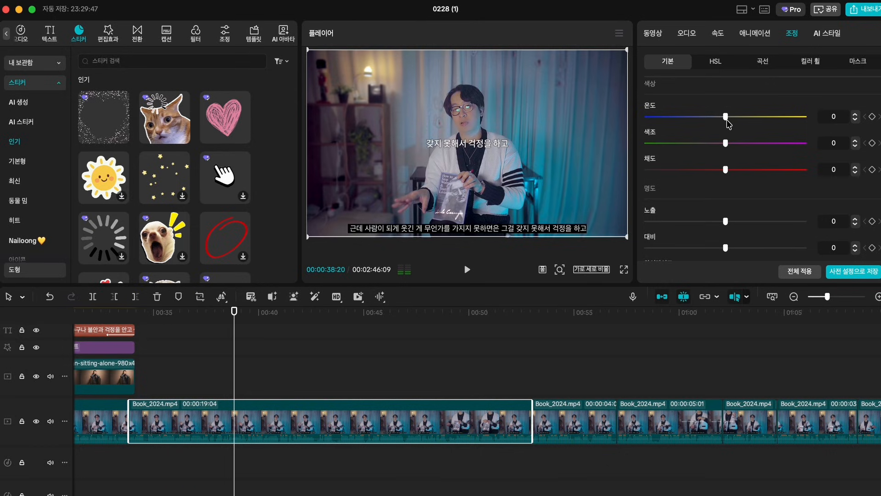
Step: Reduce the saturation (채도) of the 19-second Book_2024.mp4 clip to -40
drag(726, 118, 713, 148)
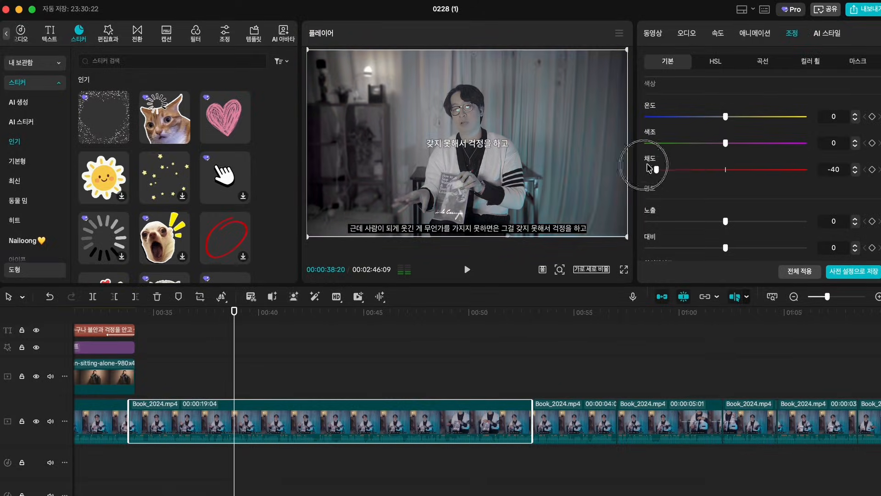
Step: Raise the 19-second Book_2024.mp4 clip's saturation (채도) to its maximum, then reset it to 0
drag(646, 168, 804, 170)
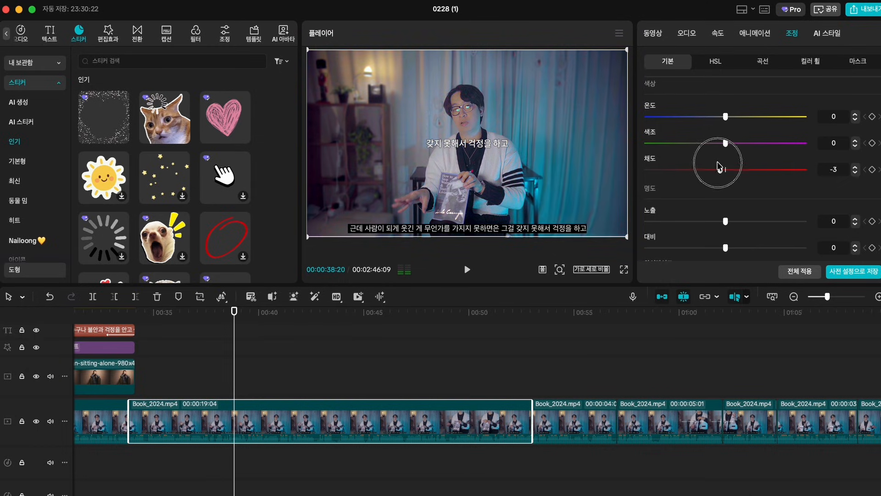
drag(804, 169, 725, 179)
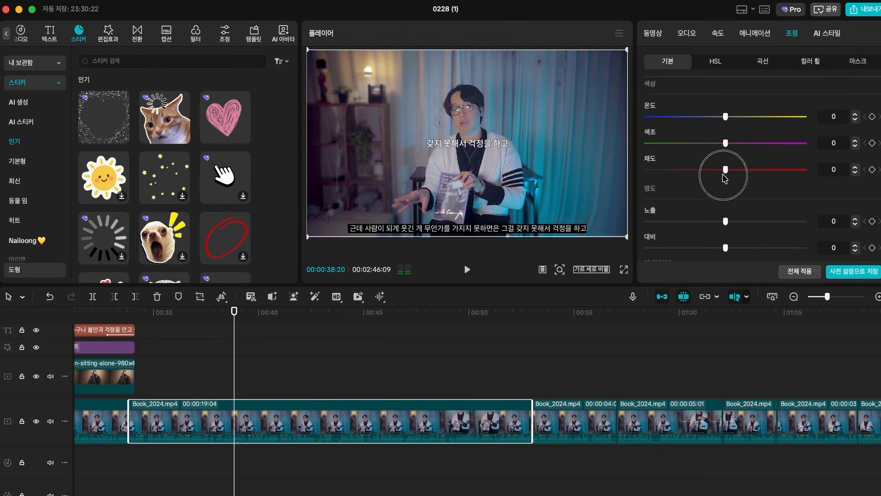
Step: Set the contrast (대비) of the 19-second Book_2024.mp4 clip to 10 in the brightness adjustments
scroll(723, 175, down, 1)
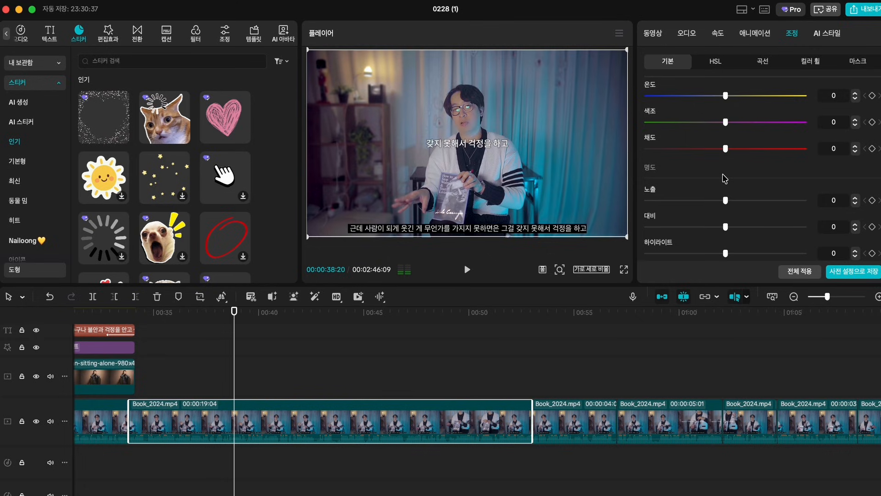
scroll(722, 174, down, 4)
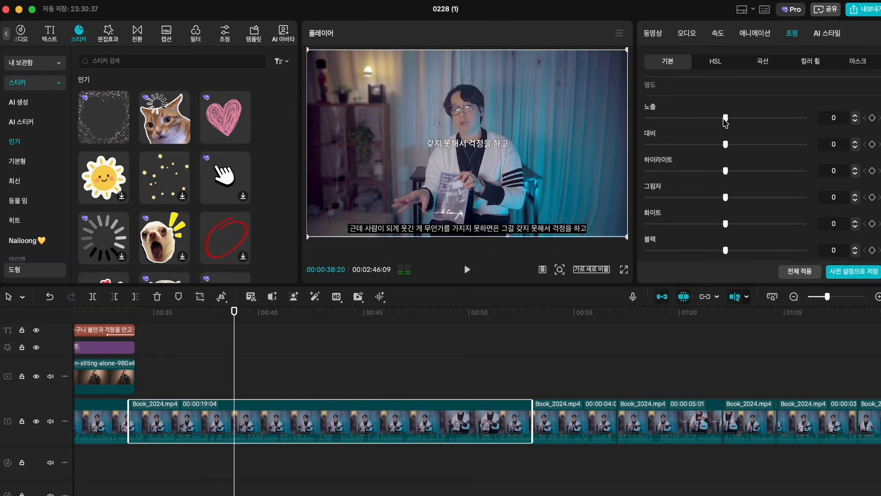
mouse_move(725, 118)
mouse_down()
mouse_move(647, 118)
mouse_move(831, 120)
mouse_move(635, 118)
mouse_move(725, 119)
mouse_up()
mouse_move(726, 146)
mouse_down()
mouse_move(807, 153)
mouse_move(727, 148)
mouse_up()
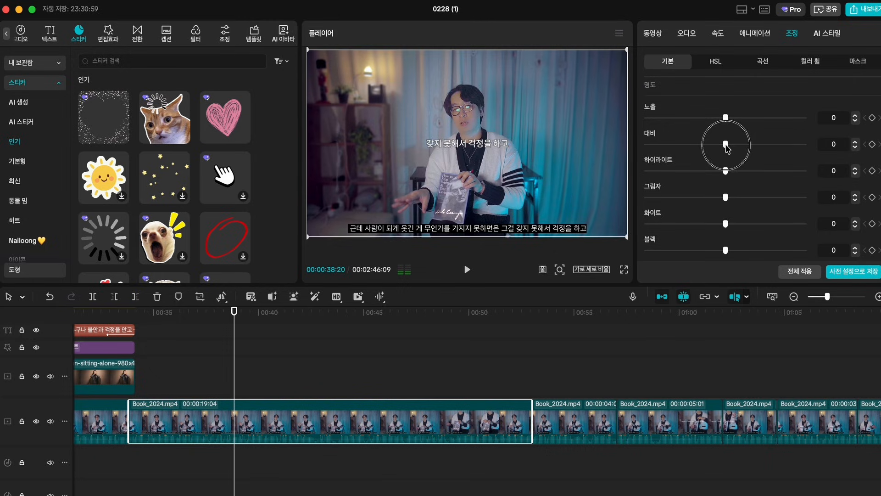
drag(726, 146, 741, 148)
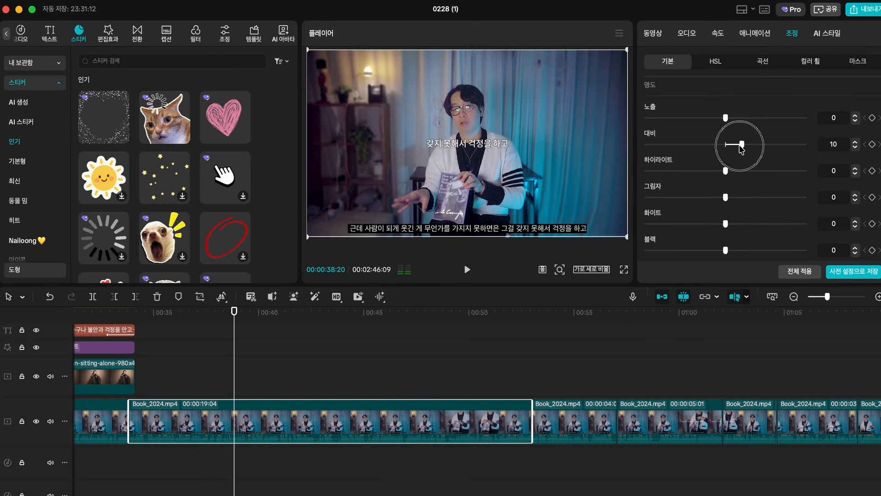
Step: Try the highlights (하이라이트) and contrast (대비) adjustments on the same Book_2024.mp4 clip
scroll(742, 147, down, 3)
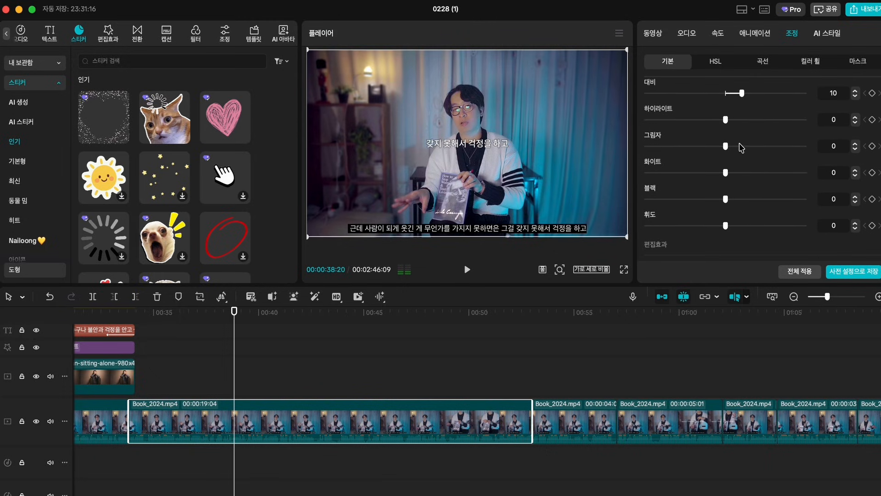
drag(726, 120, 724, 150)
drag(728, 93, 725, 94)
scroll(727, 96, up, 5)
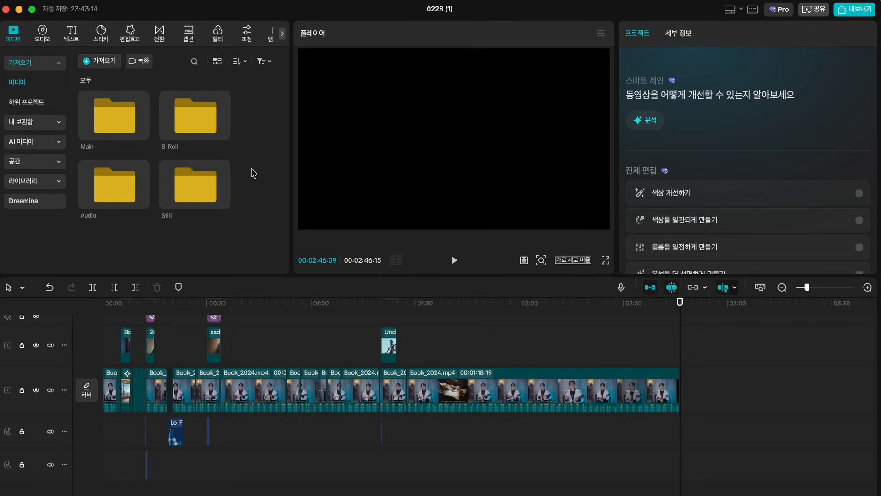
Step: Look through the Still media folder and the categories of the stock library (라이브러리)
double_click(204, 186)
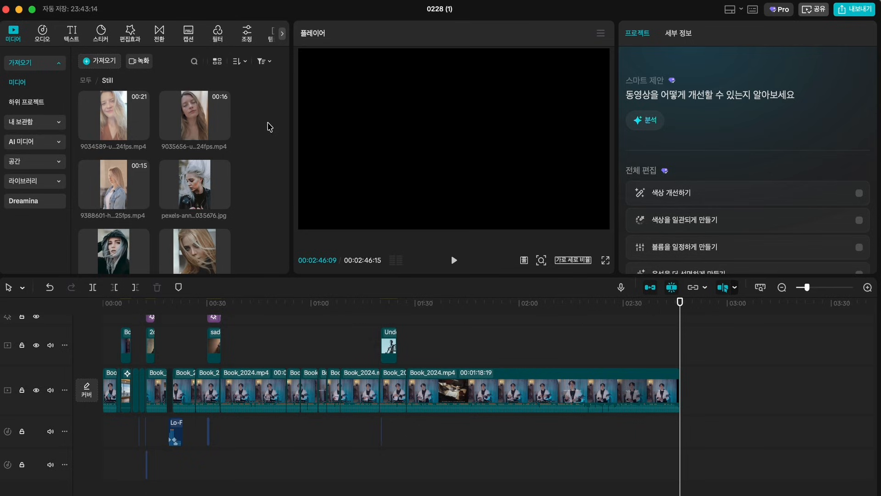
click(25, 65)
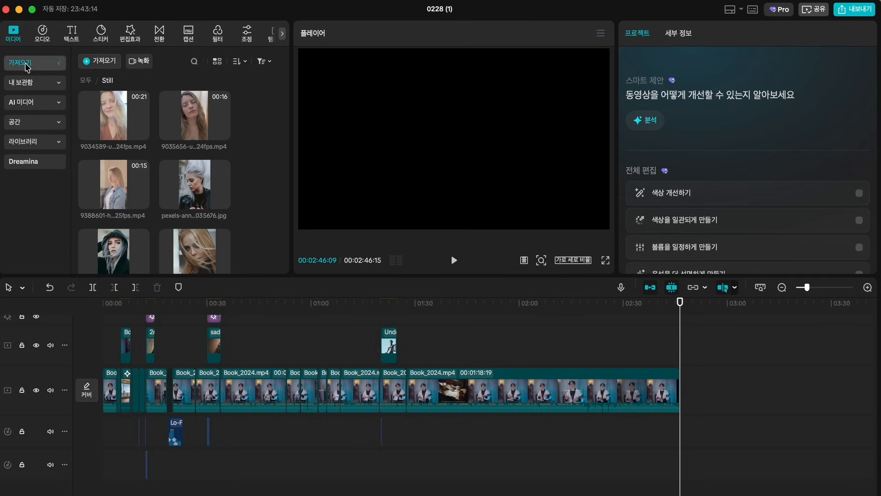
click(43, 143)
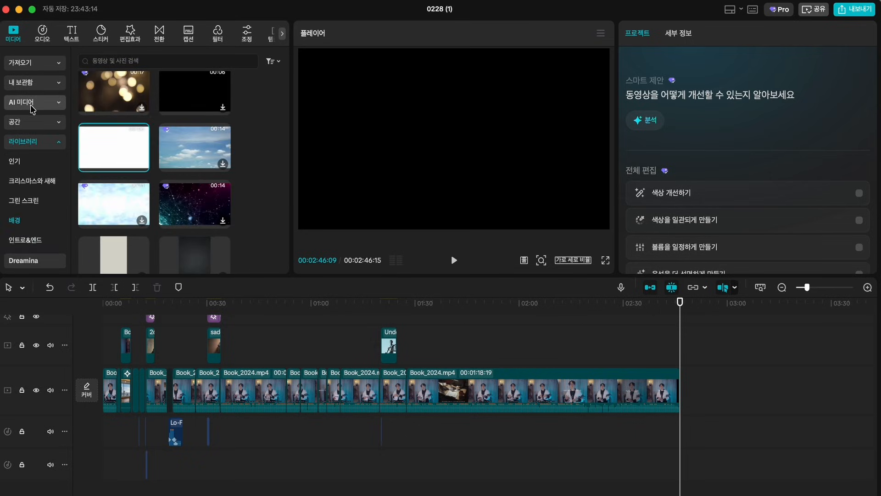
click(43, 143)
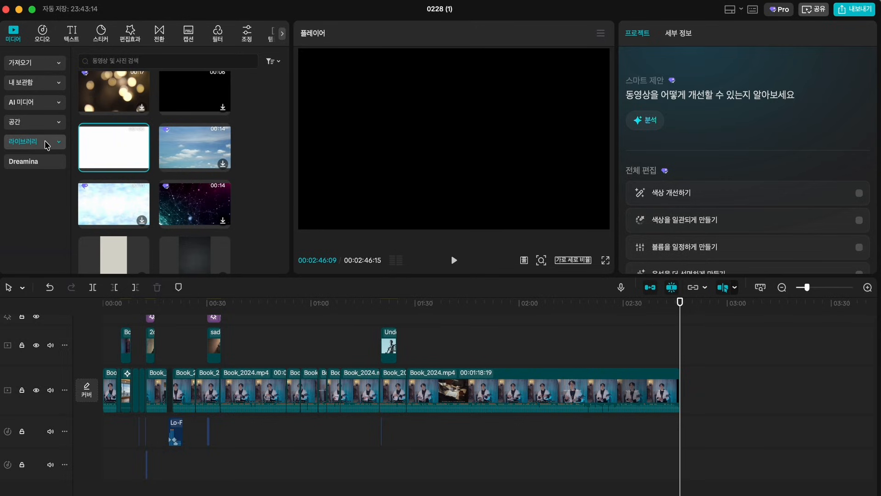
click(46, 145)
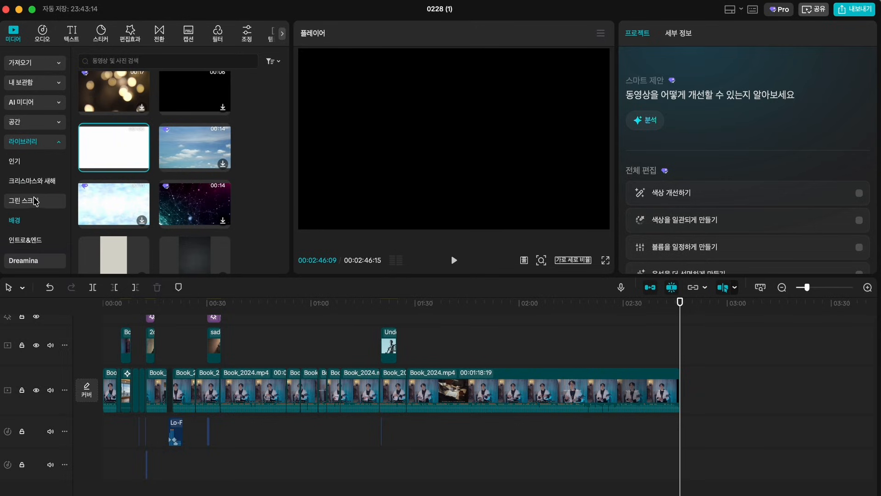
click(29, 166)
click(30, 180)
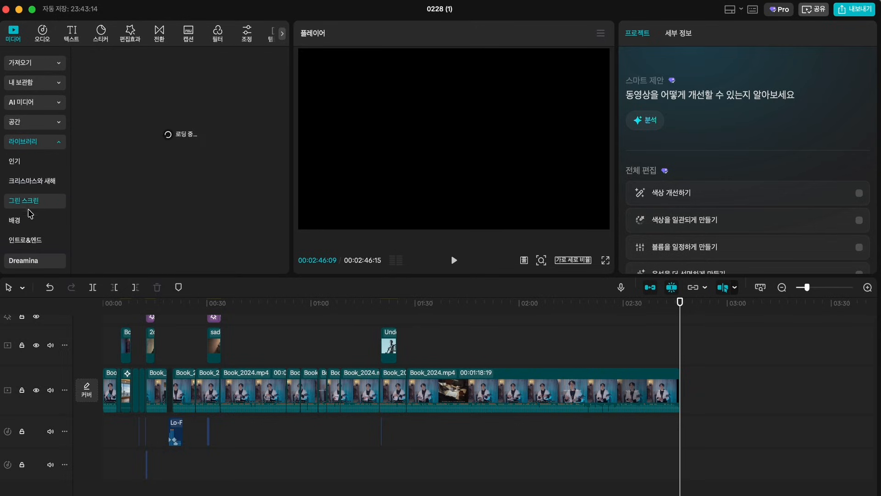
Step: Add the white stock background (배경) after the last Book_2024.mp4 clip on the main track and view its middle frame
click(34, 221)
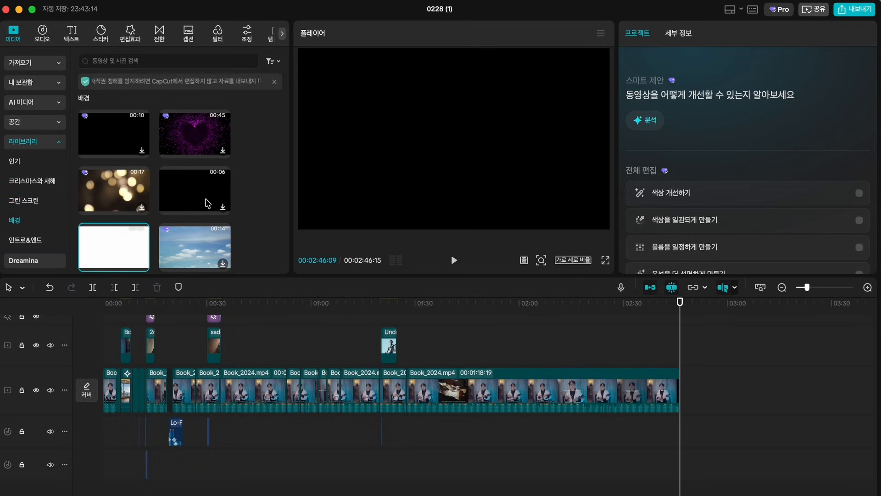
scroll(208, 203, down, 10)
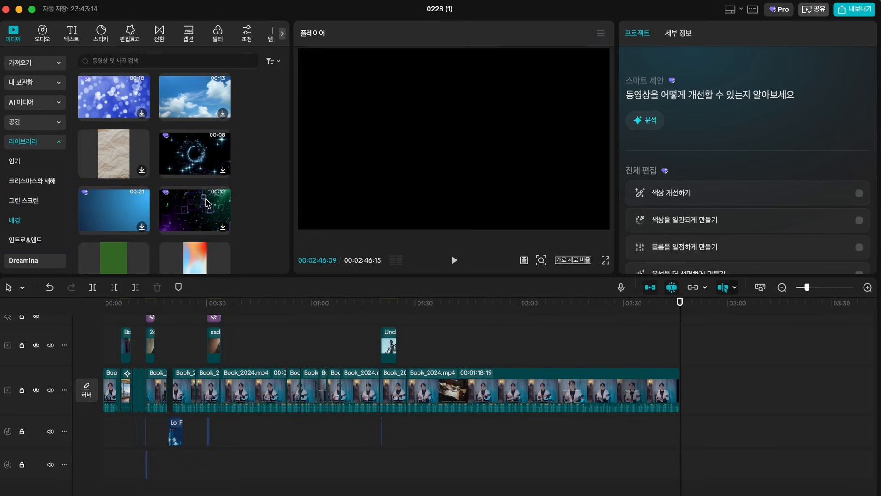
scroll(208, 203, up, 10)
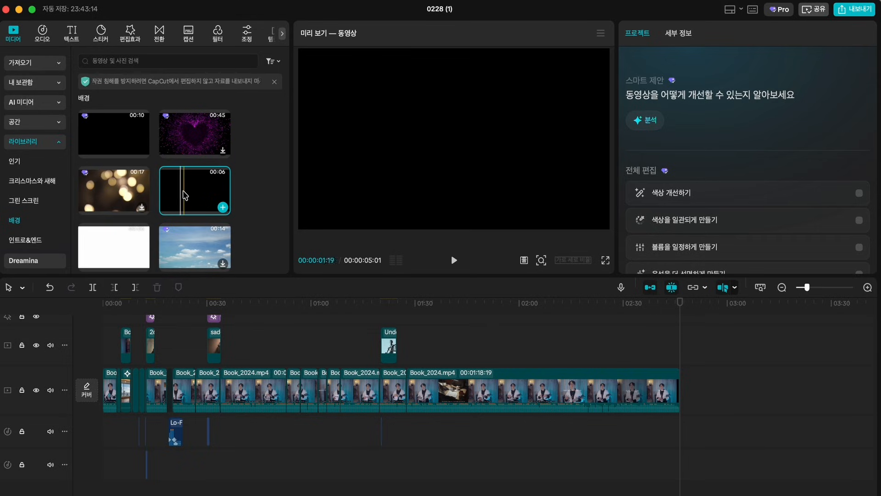
scroll(197, 192, down, 1)
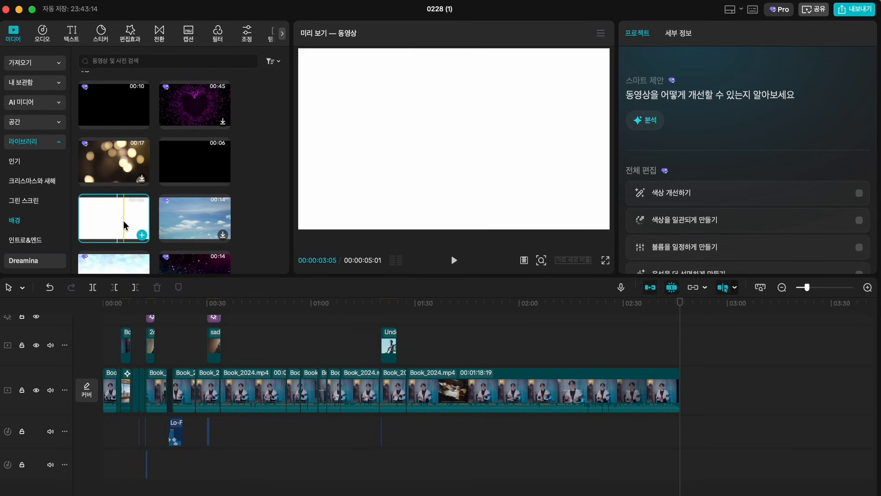
drag(122, 221, 700, 388)
drag(680, 306, 689, 304)
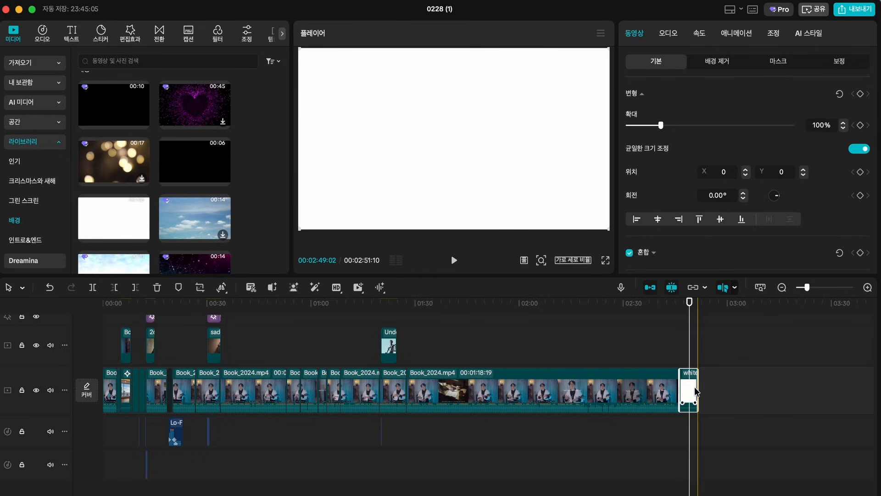
Step: Try to lengthen the white clip by extending its end on the main track
drag(697, 388, 783, 387)
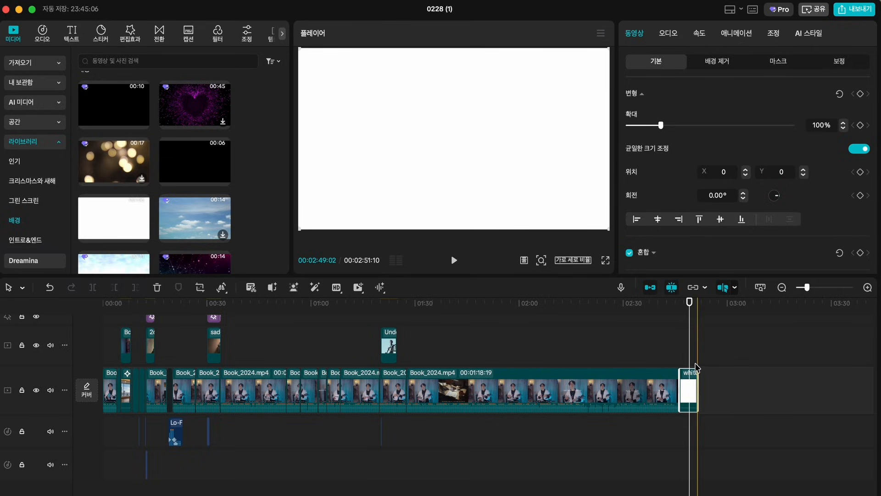
click(692, 368)
click(682, 354)
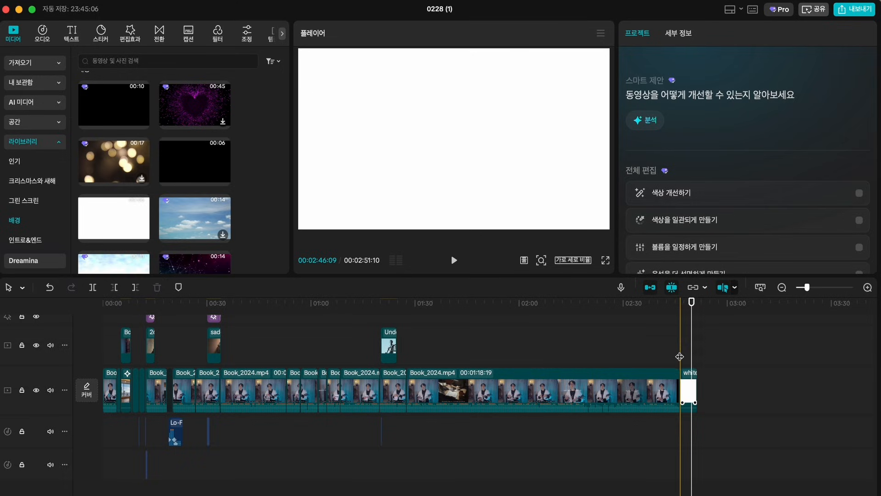
click(123, 220)
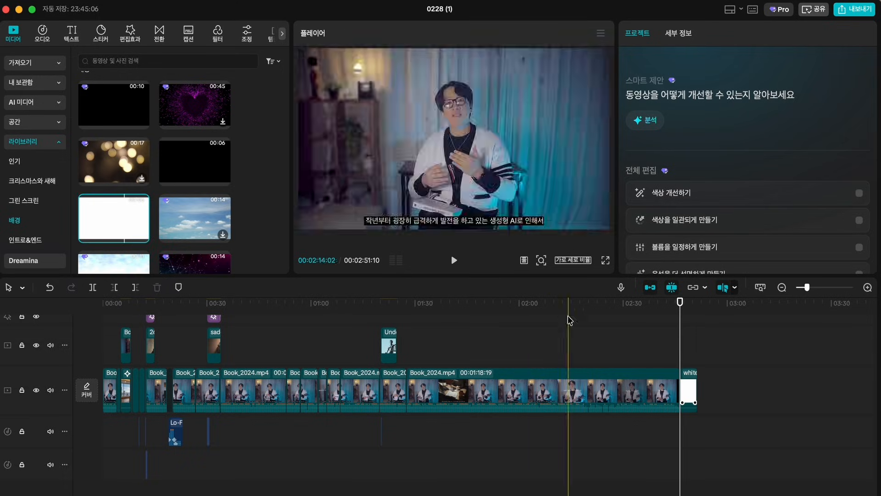
scroll(707, 348, up, 5)
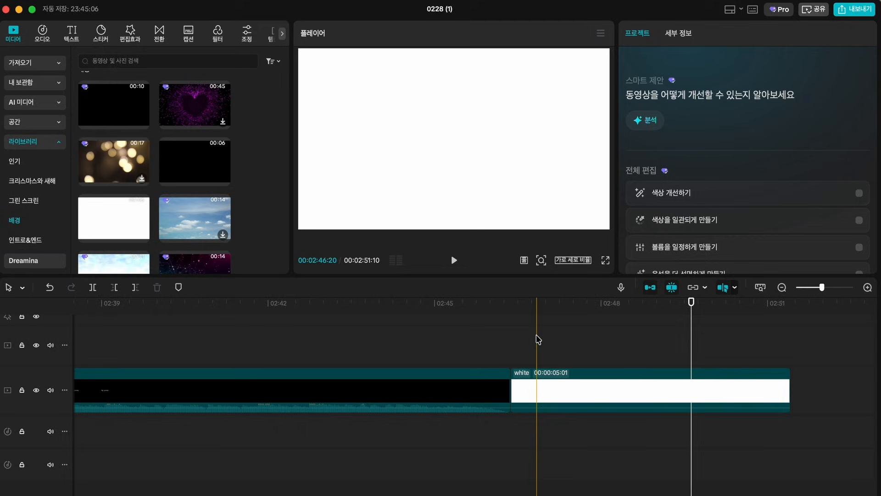
scroll(537, 339, down, 2)
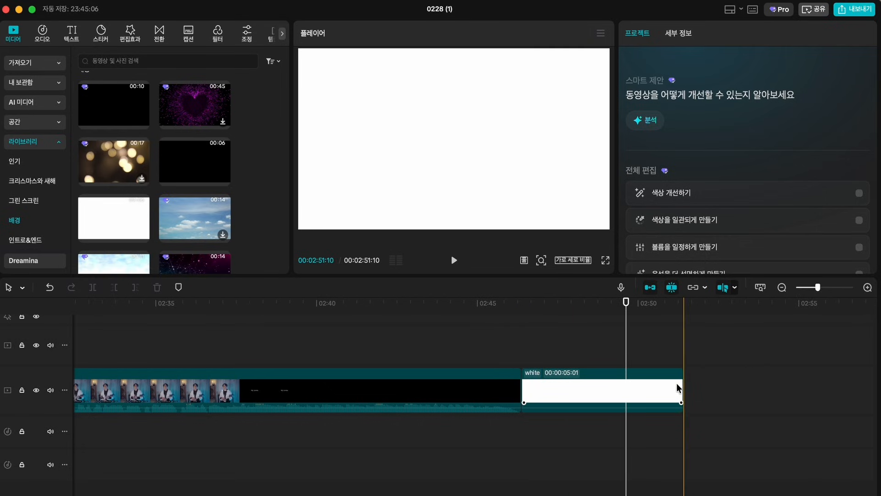
Step: Slow the white clip at the end of the main track to 0.10x speed
click(625, 392)
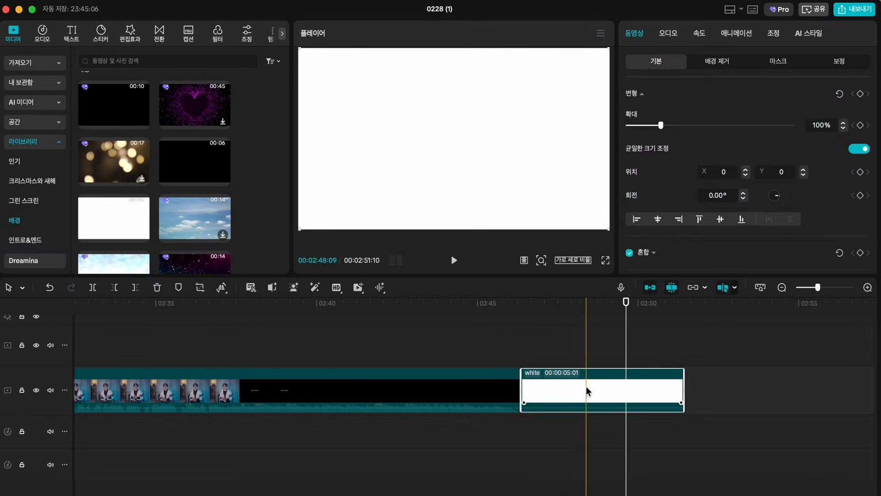
click(699, 33)
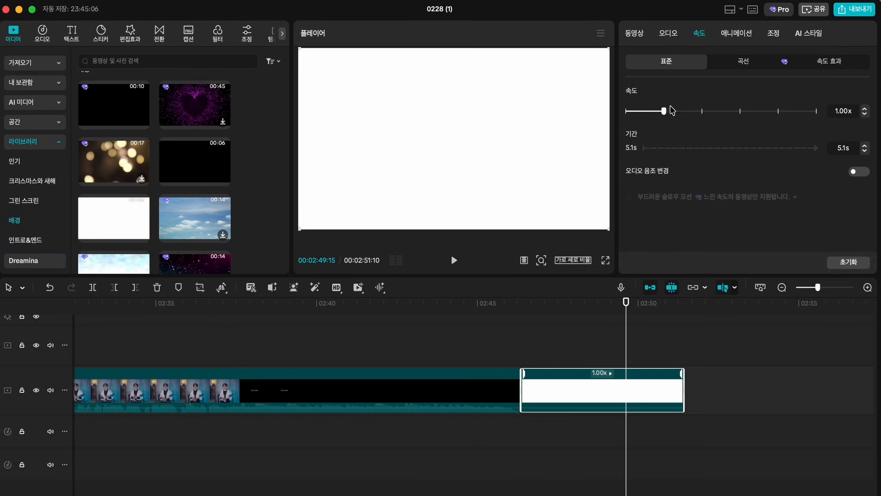
drag(664, 111, 579, 112)
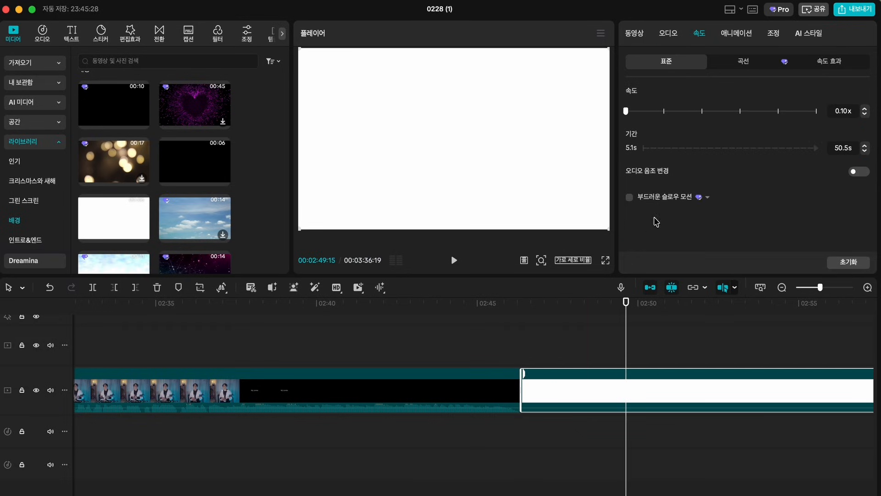
Step: Try a speed of 2.26x on the white clip, then restore it to 1x
click(638, 35)
click(668, 35)
click(698, 33)
drag(707, 113, 705, 112)
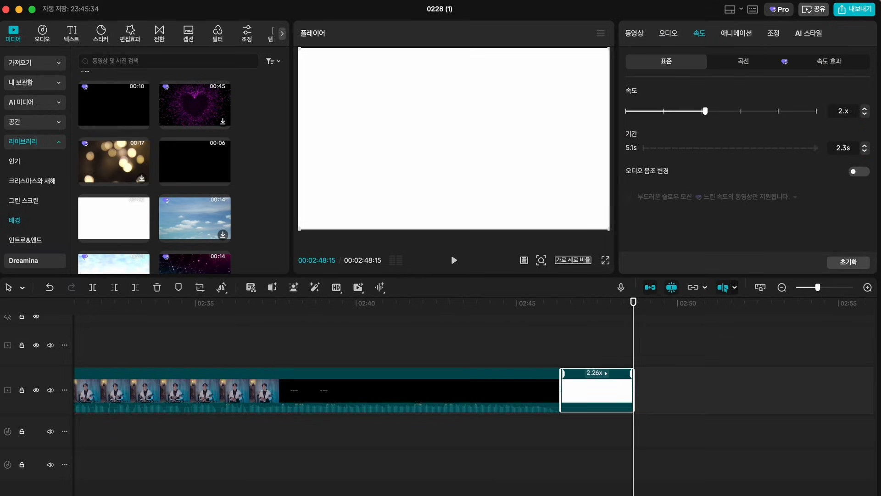
text(1)
key(Return)
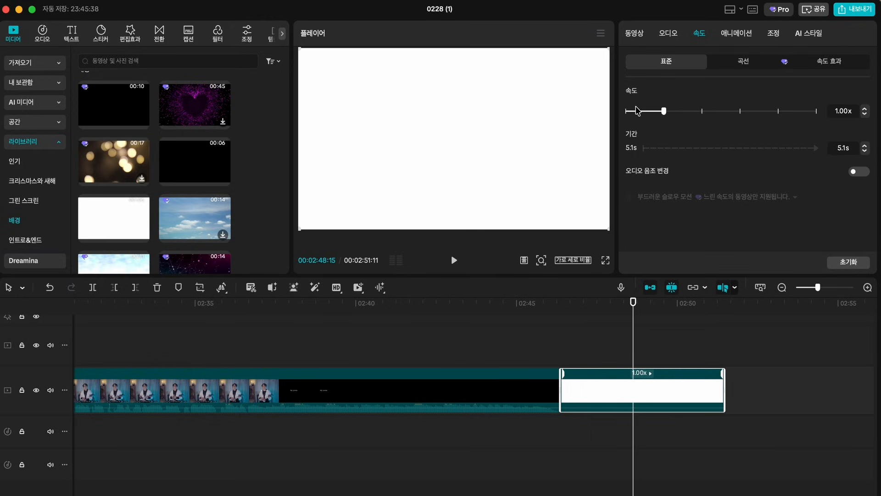
Step: Slow the white clip to 0.10x, test it at 5.71x, and return it to 0.10x
drag(665, 112, 617, 112)
ctrl+scroll(644, 388, down, 6)
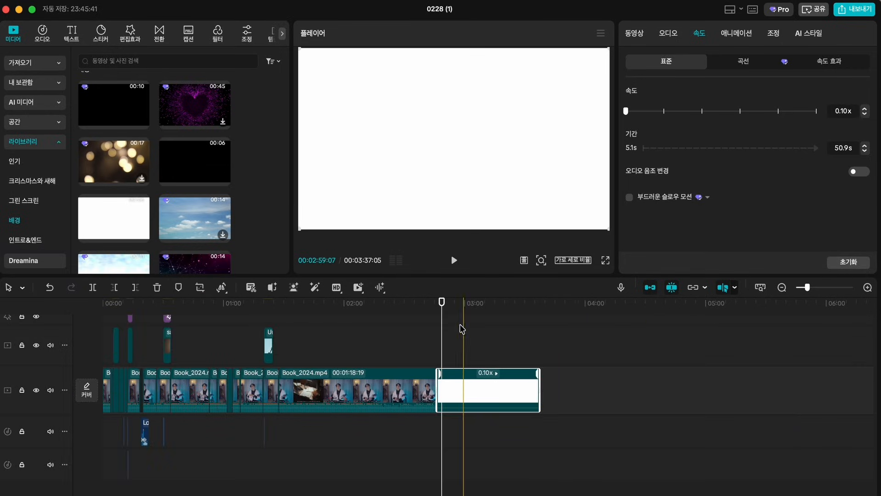
drag(444, 352, 474, 352)
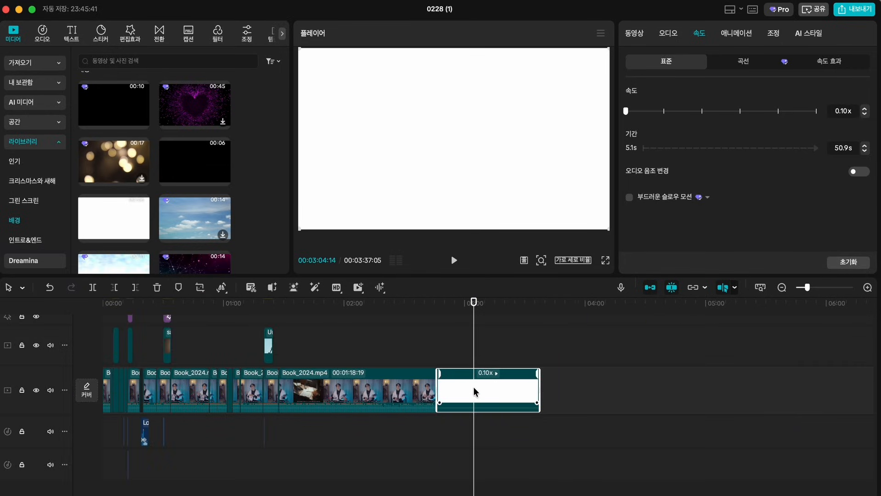
drag(704, 112, 745, 111)
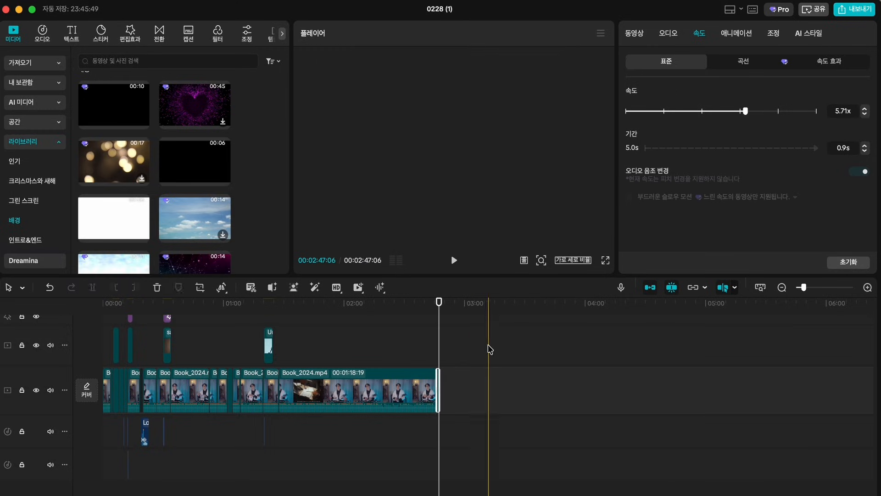
drag(746, 113, 573, 128)
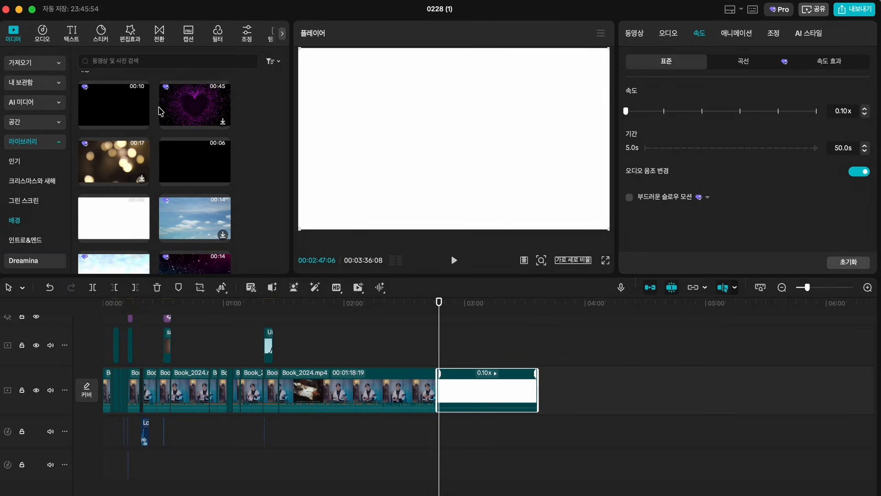
Step: Place the hooded woman's photo from the Still folder above the start of the white clip and shift it toward the frame's left side
click(28, 63)
click(85, 82)
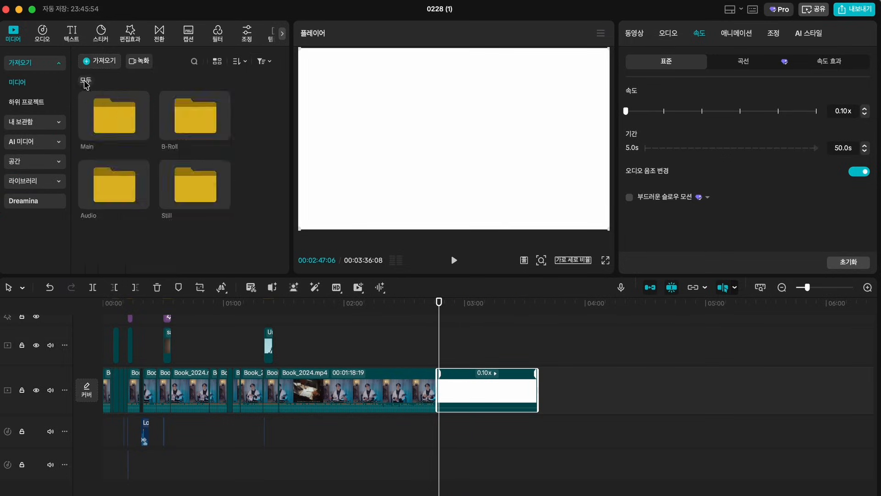
double_click(195, 198)
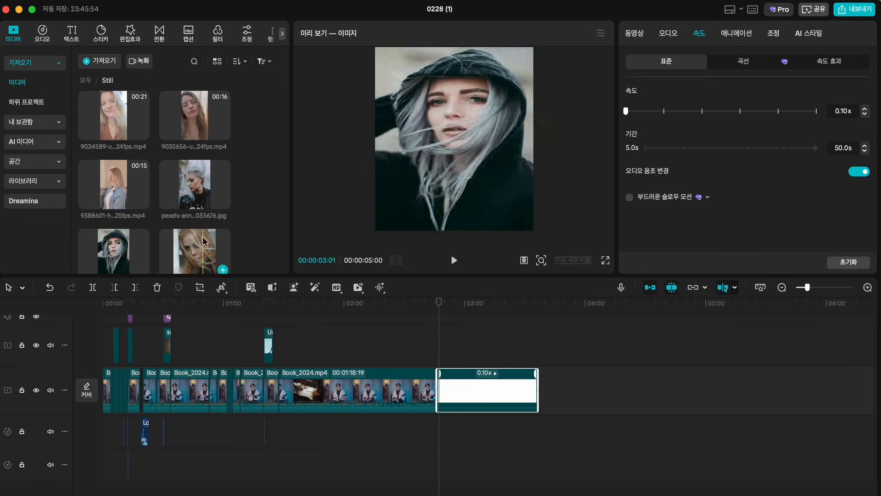
scroll(195, 241, down, 5)
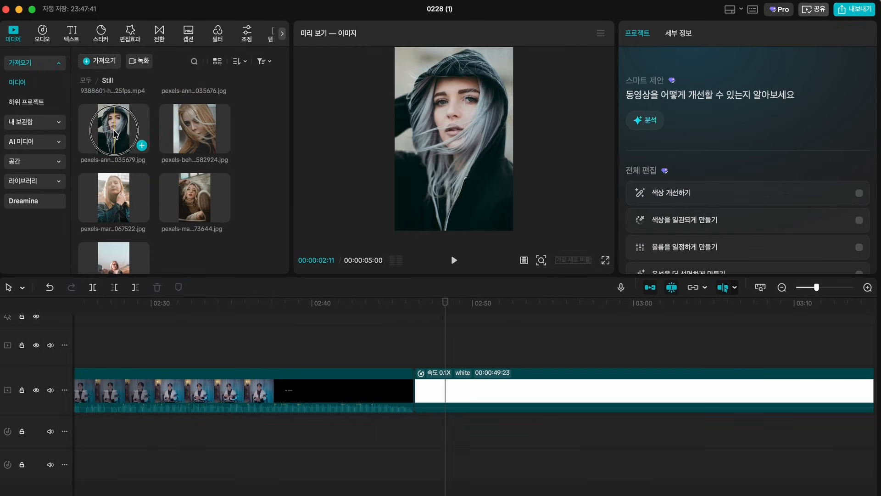
drag(114, 131, 412, 345)
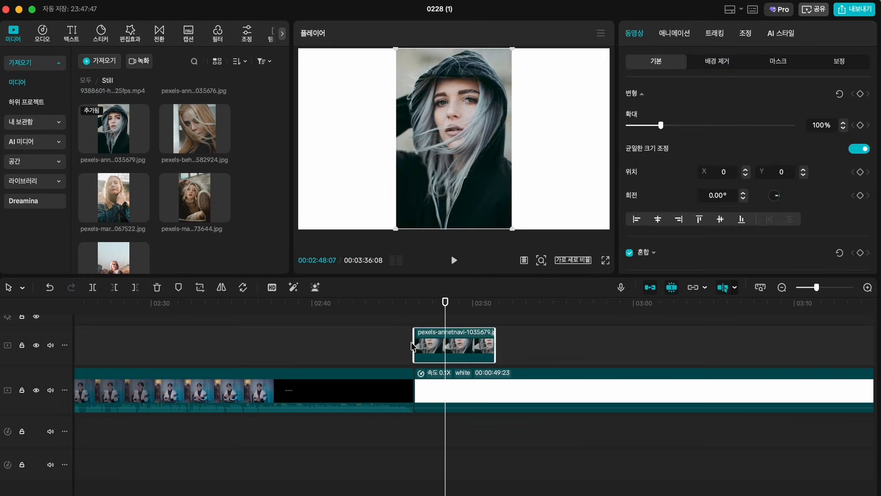
drag(448, 164, 375, 165)
Step: Stack the denim-jacket woman's photo above the hooded photo at the white clip's start and shift it toward the frame's right side
drag(113, 198, 418, 325)
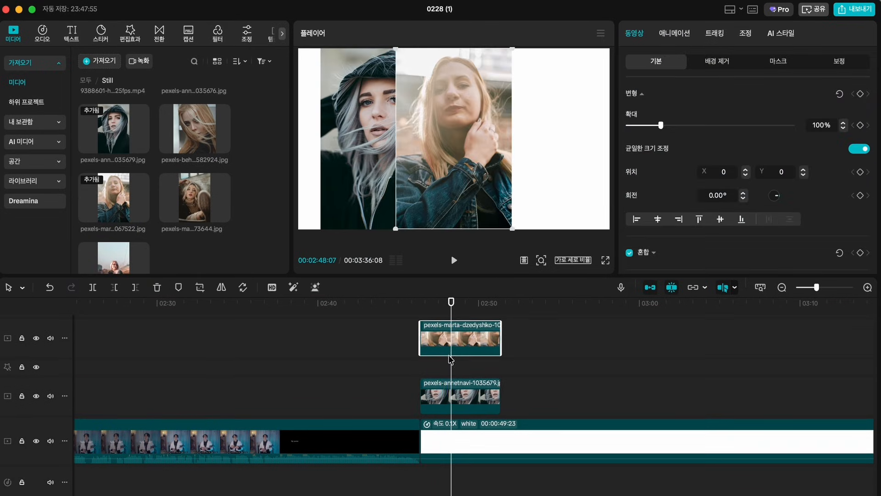
click(419, 307)
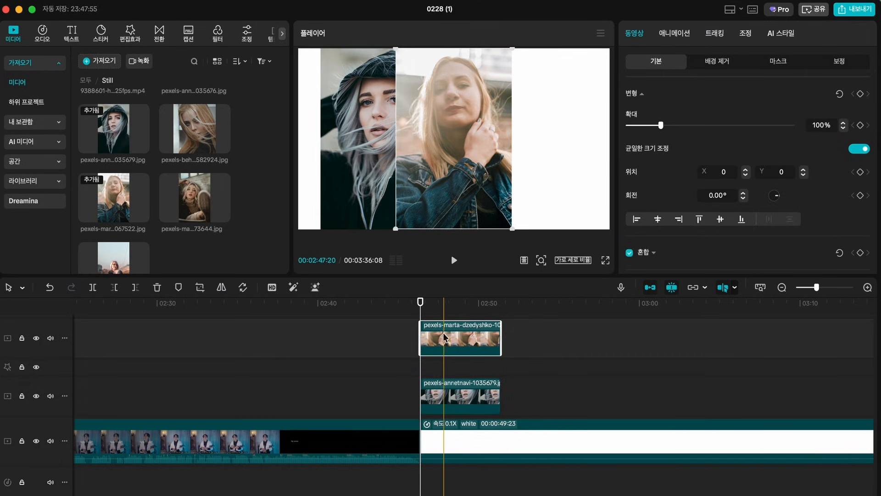
drag(446, 342, 448, 377)
scroll(448, 377, down, 3)
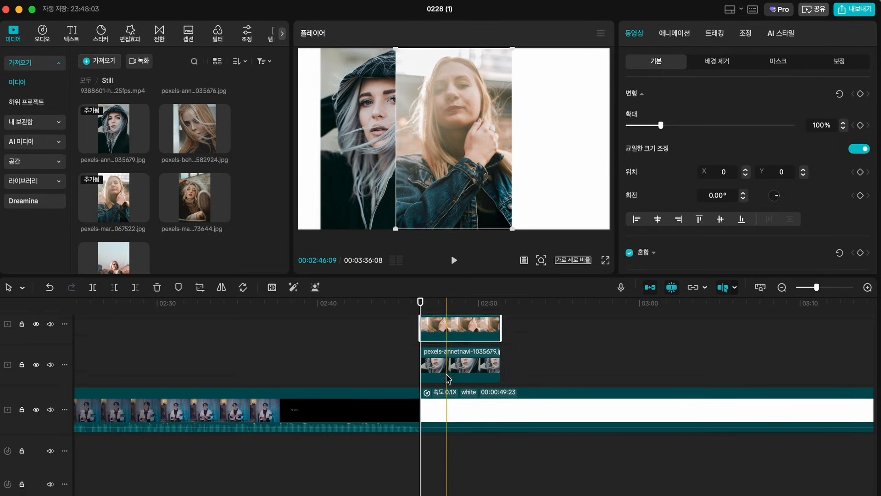
click(450, 401)
click(480, 145)
drag(488, 148, 557, 147)
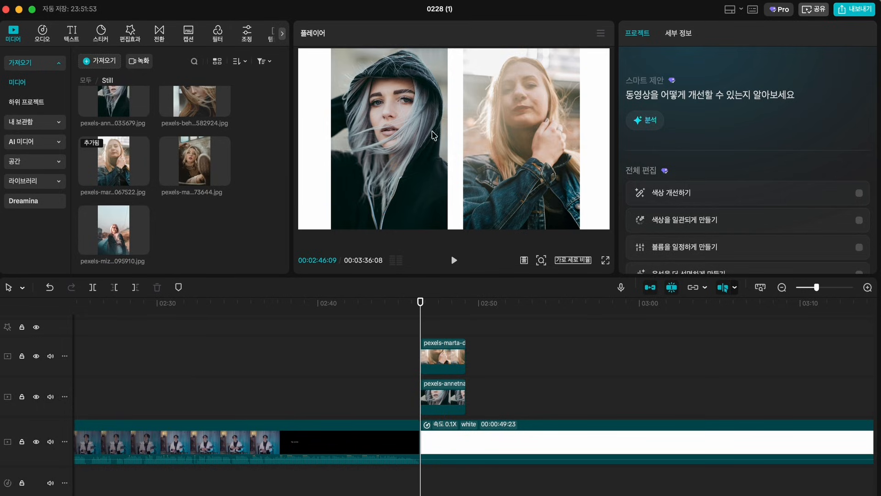
Step: Apply the 밀기 L entrance animation to the hooded woman's photo
click(444, 391)
click(419, 321)
click(448, 393)
click(673, 35)
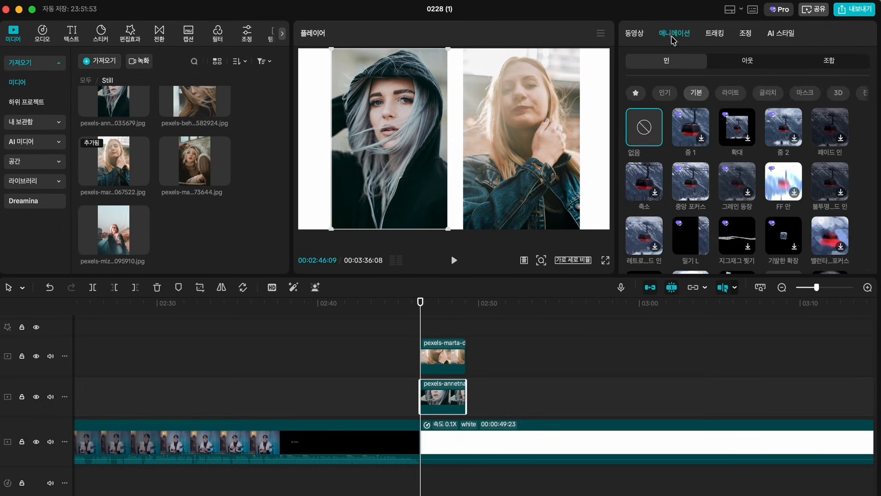
scroll(689, 138, down, 2)
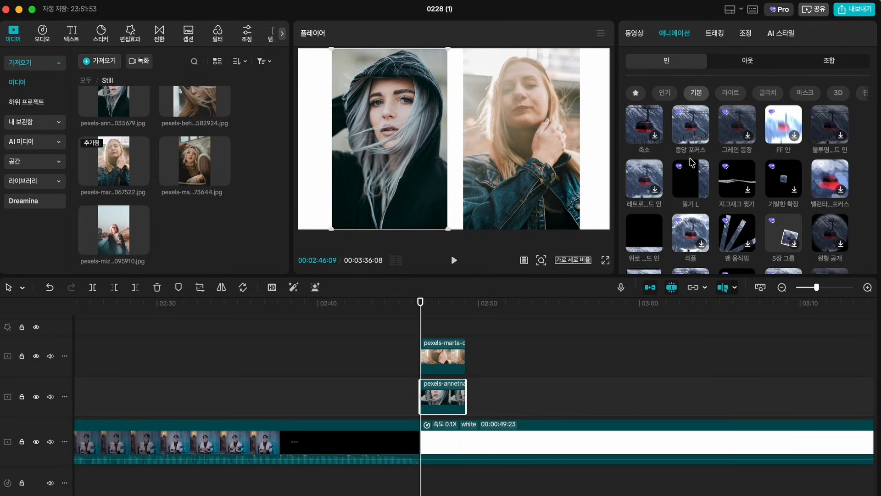
click(688, 186)
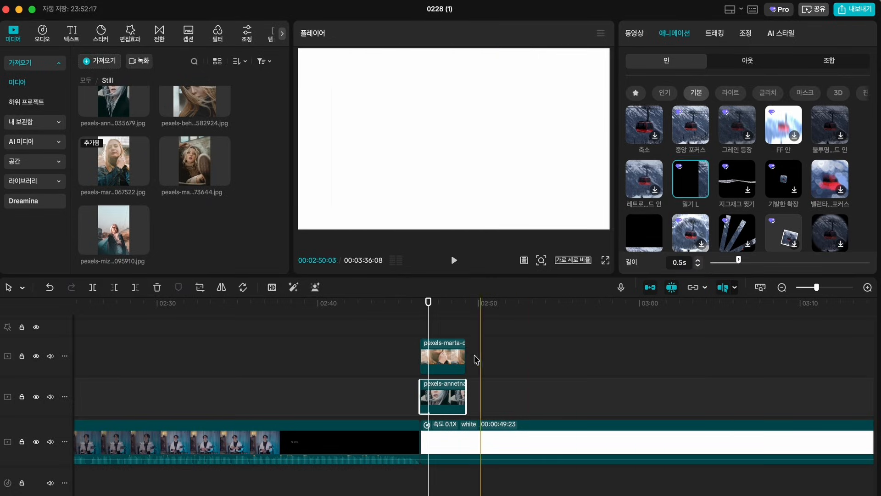
Step: Apply the 위로 …드 인 entrance animation to the denim-jacket photo and play back the animated pair
click(442, 357)
scroll(693, 196, down, 2)
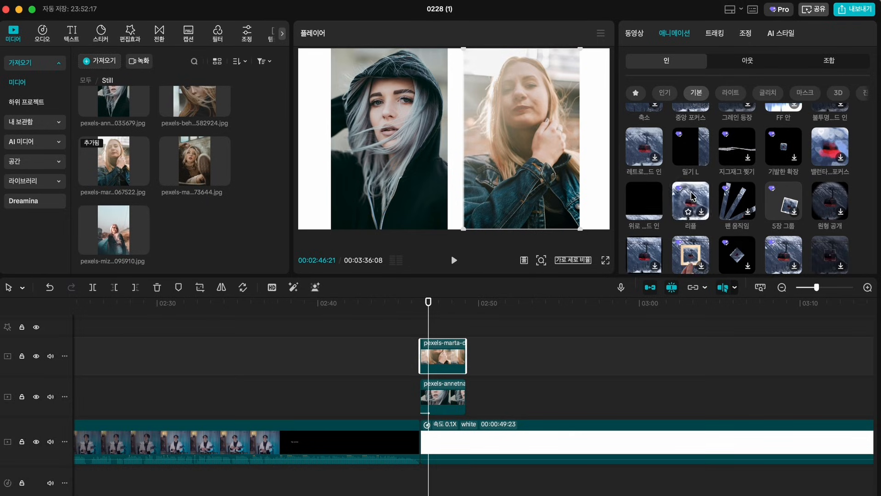
scroll(653, 195, down, 1)
click(653, 193)
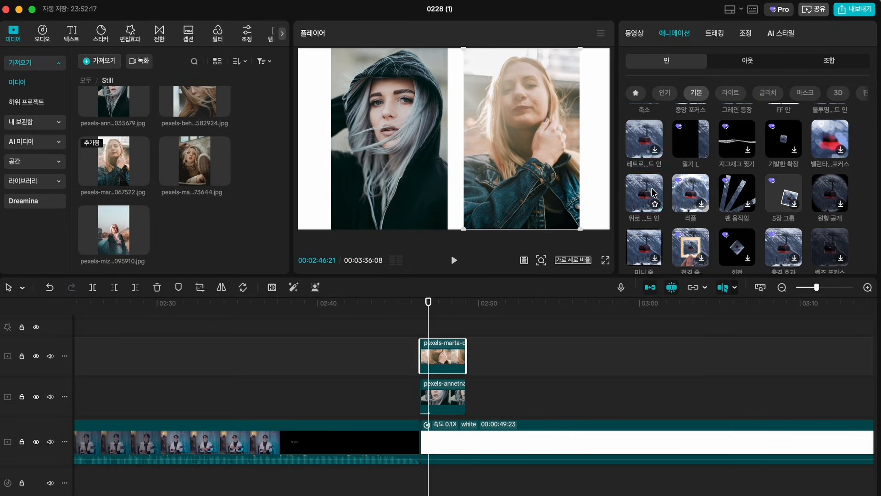
click(418, 316)
key(space)
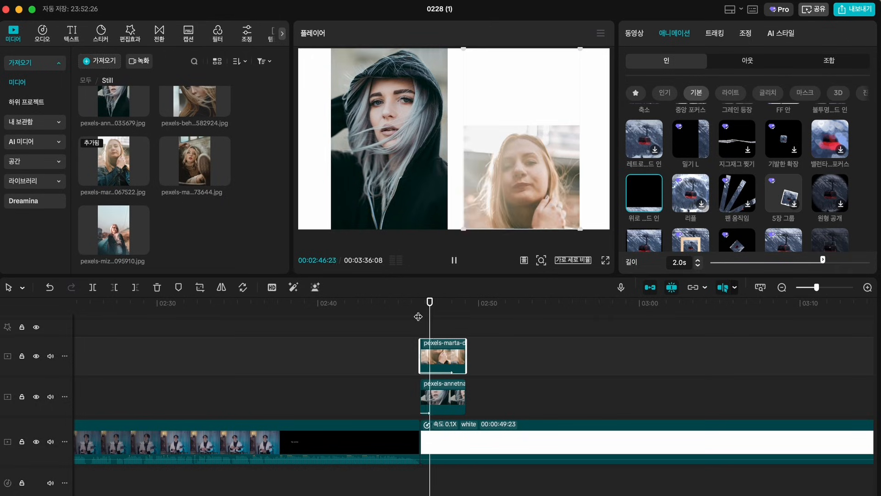
key(space)
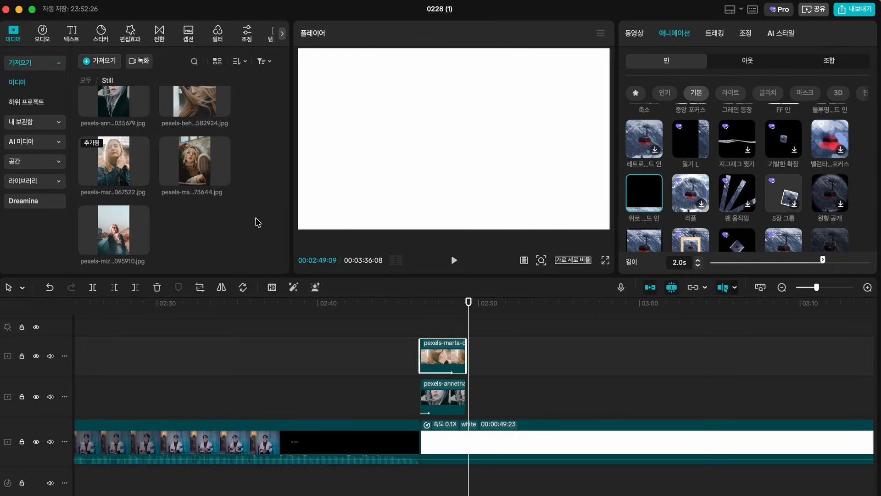
Step: Add the turtleneck and pink-haired women's photos directly after the first pair on the two overlay tracks and arrange them side by side
drag(204, 186, 469, 396)
drag(114, 229, 527, 150)
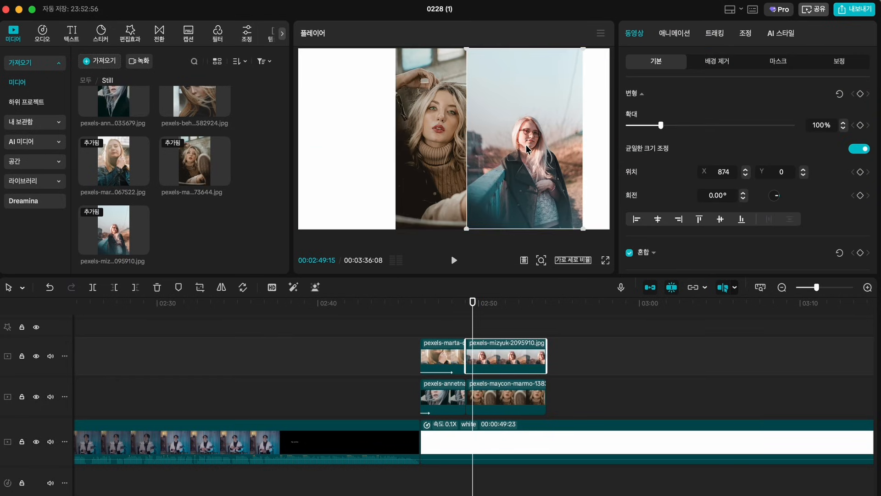
drag(422, 161, 392, 153)
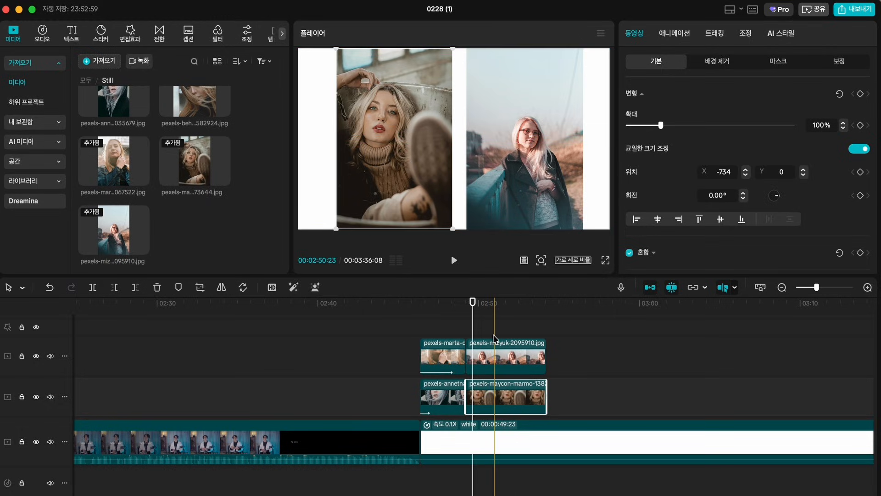
Step: Undo the repositioning of the two newly added photos
key(ctrl+z)
key(ctrl+z)
key(ctrl+z)
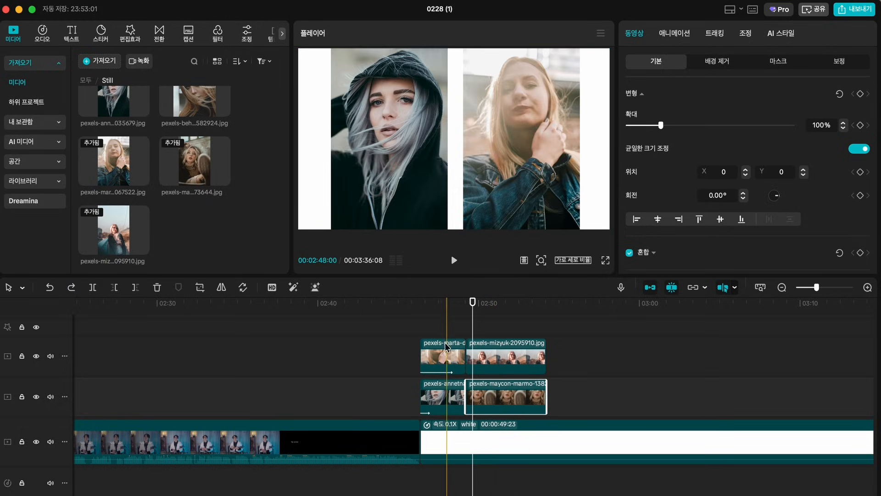
Step: Copy the denim-jacket photo's attributes and paste its position, blend, canvas and entrance animation onto the pink-haired woman's photo
click(444, 322)
click(441, 359)
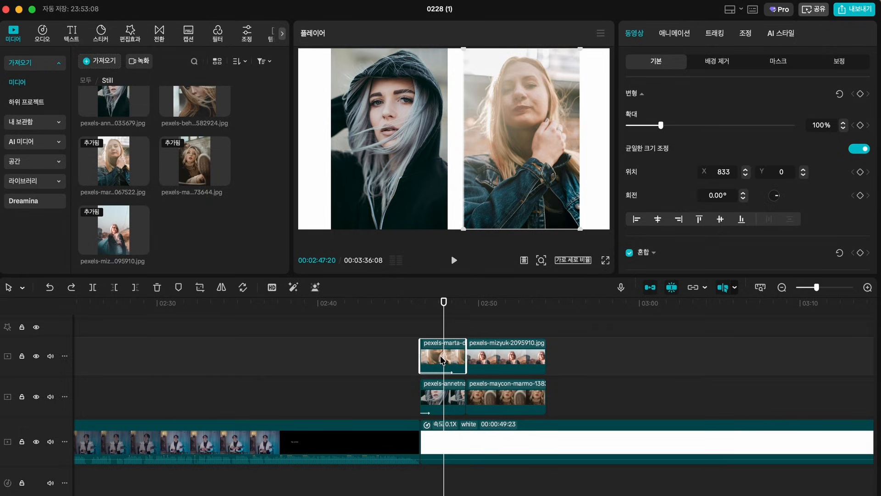
click(503, 319)
click(502, 351)
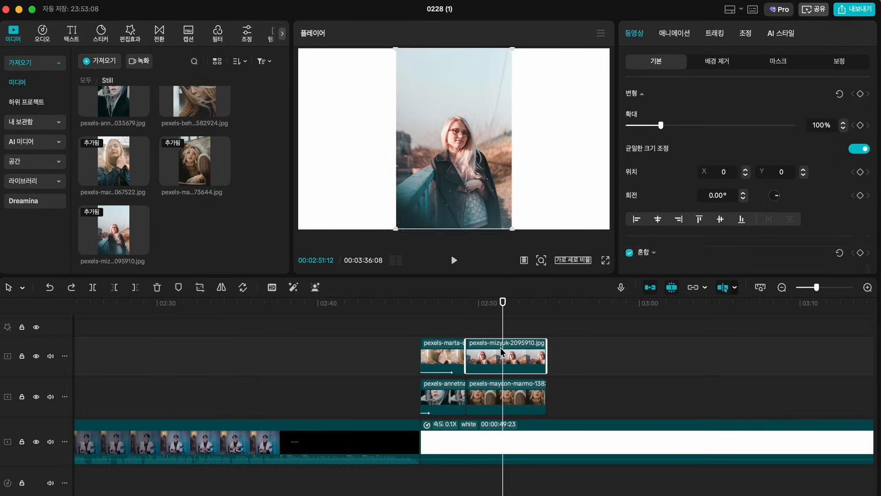
right_click(501, 352)
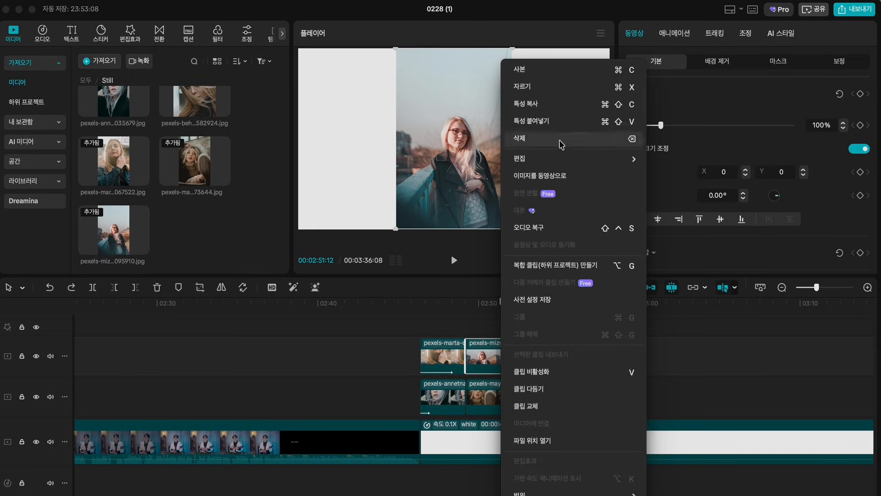
click(532, 120)
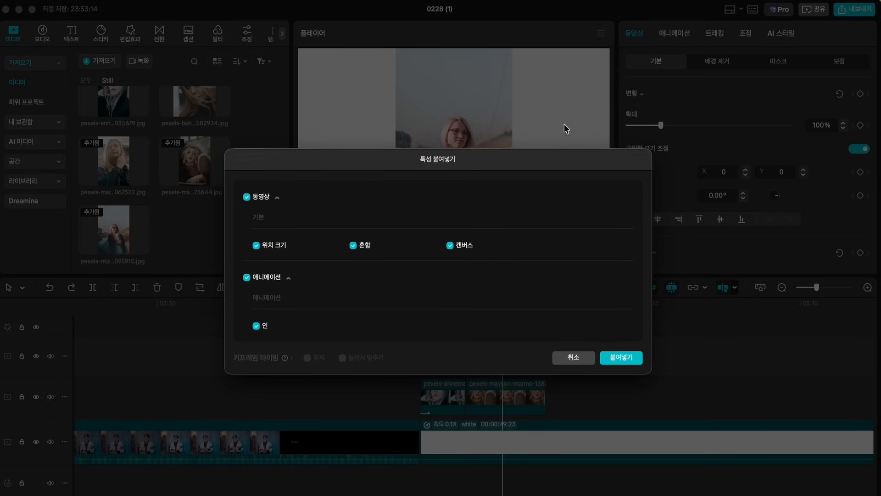
click(617, 362)
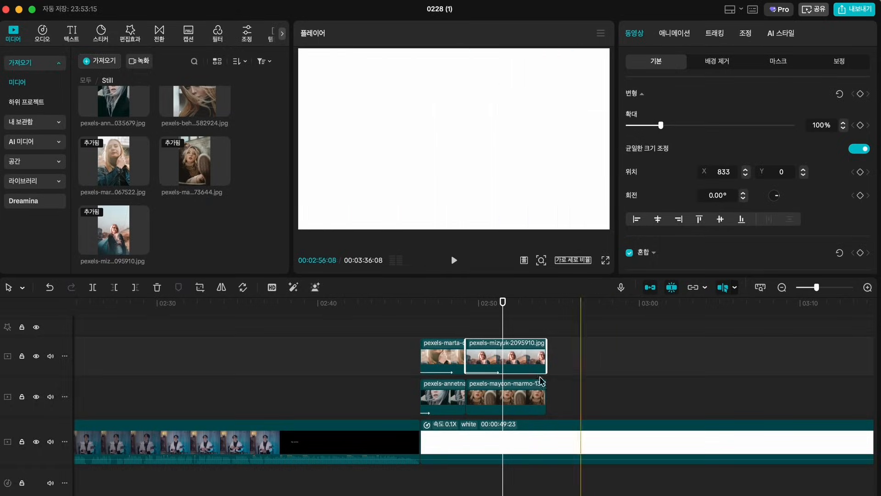
Step: Copy the hooded photo's attributes and paste them, including position and entrance animation, onto the turtleneck woman's photo
click(449, 404)
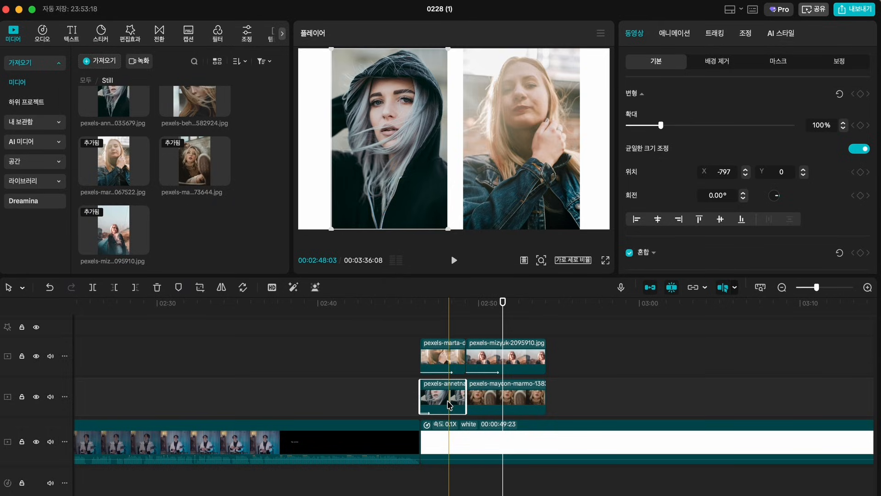
click(513, 401)
right_click(513, 402)
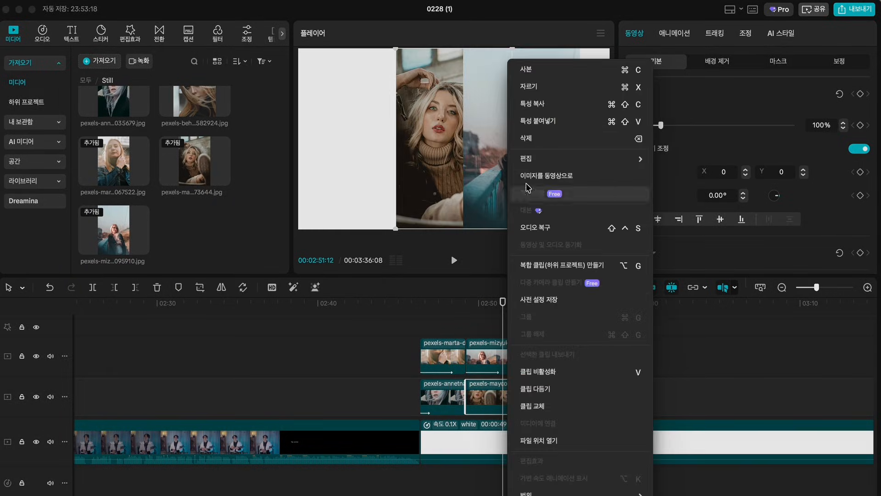
click(541, 123)
click(612, 363)
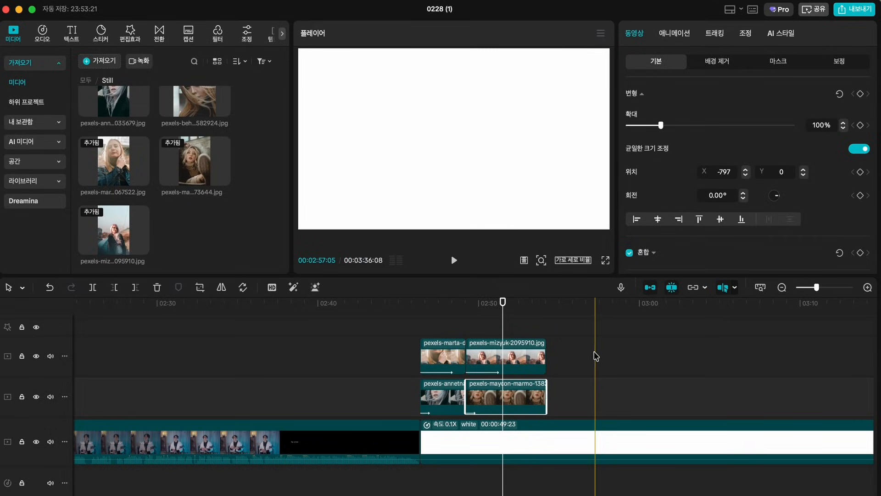
Step: Play the photo pairs, split both photos of the second pair at 00:02:51:18 and delete the portions after the cut
click(435, 351)
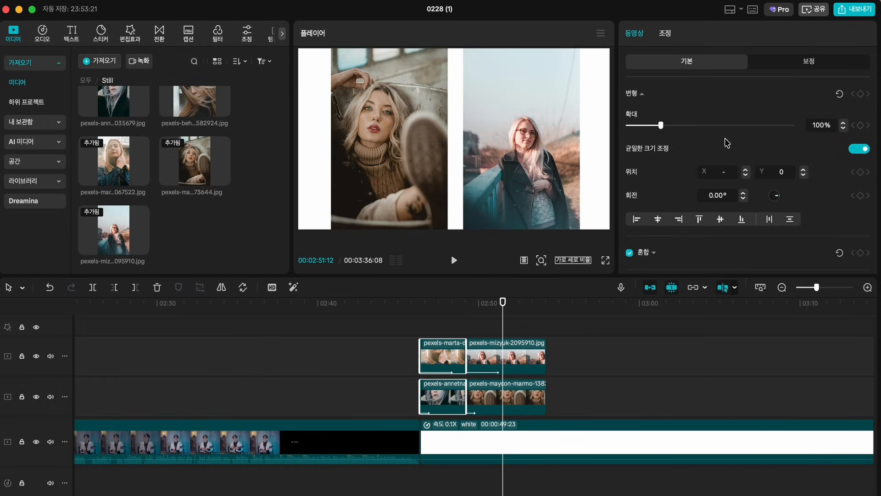
scroll(686, 160, down, 1)
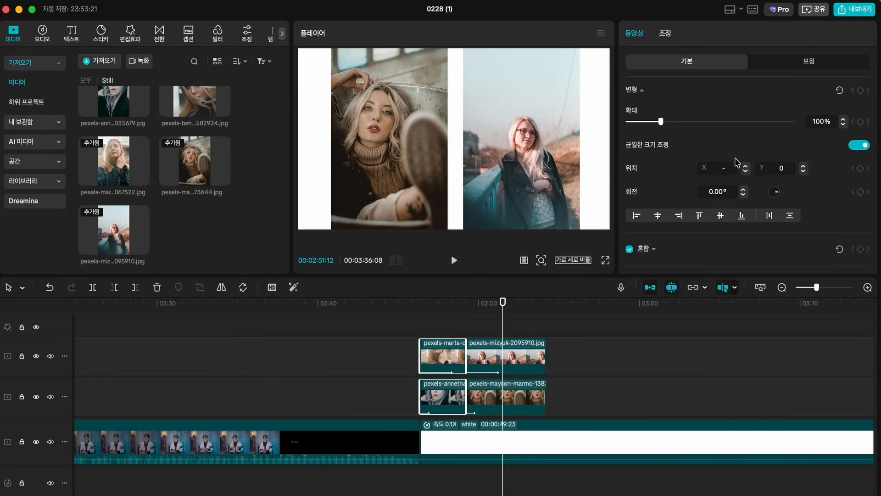
drag(477, 324, 494, 407)
click(409, 315)
key(space)
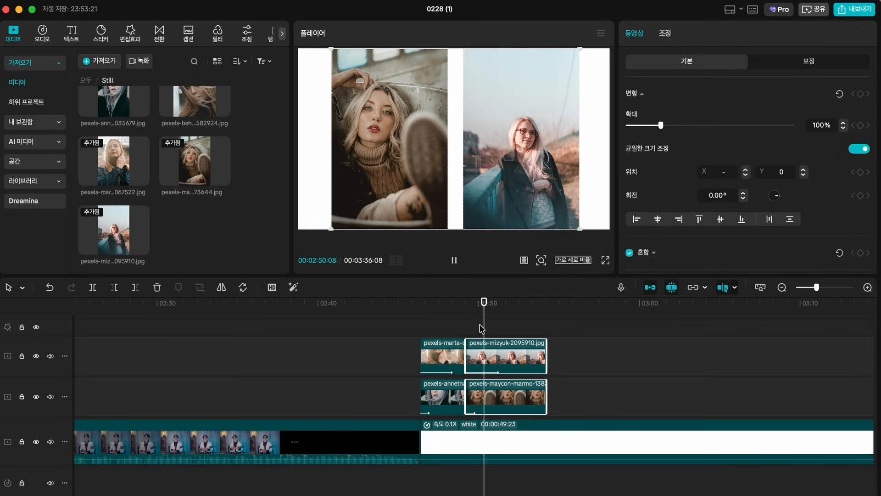
key(super+b)
drag(574, 334, 541, 382)
key(Delete)
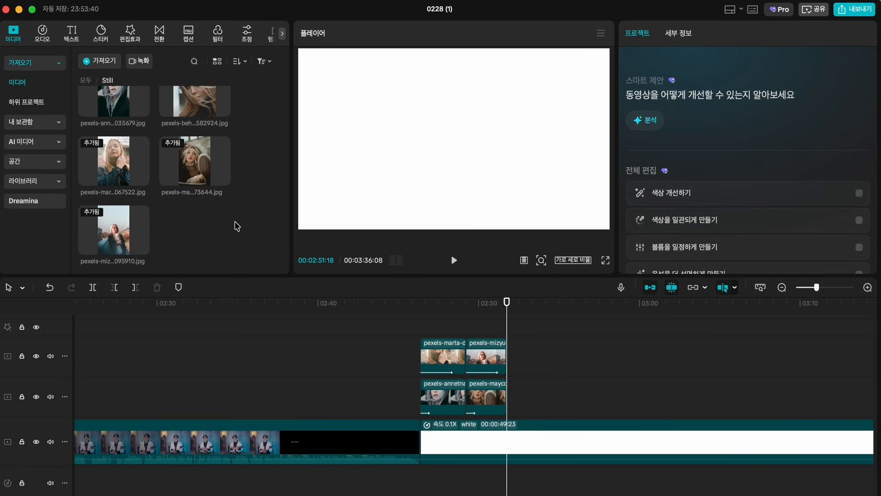
Step: Preview the music files in the Audio media folder and place one of the tracks on the timeline's lower audio track
click(88, 81)
click(44, 30)
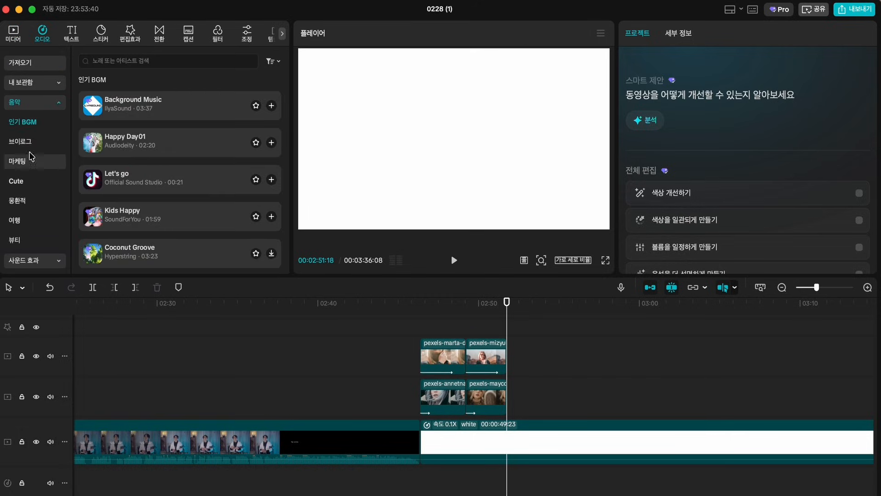
click(14, 35)
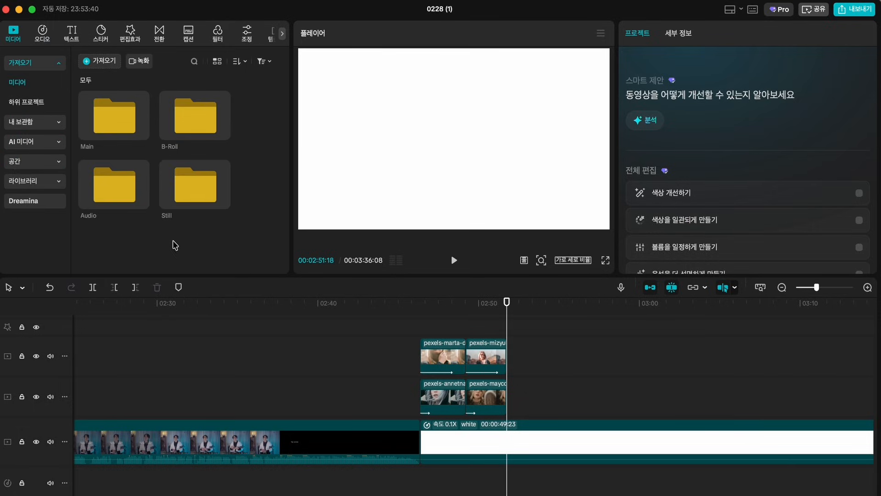
double_click(123, 191)
click(175, 126)
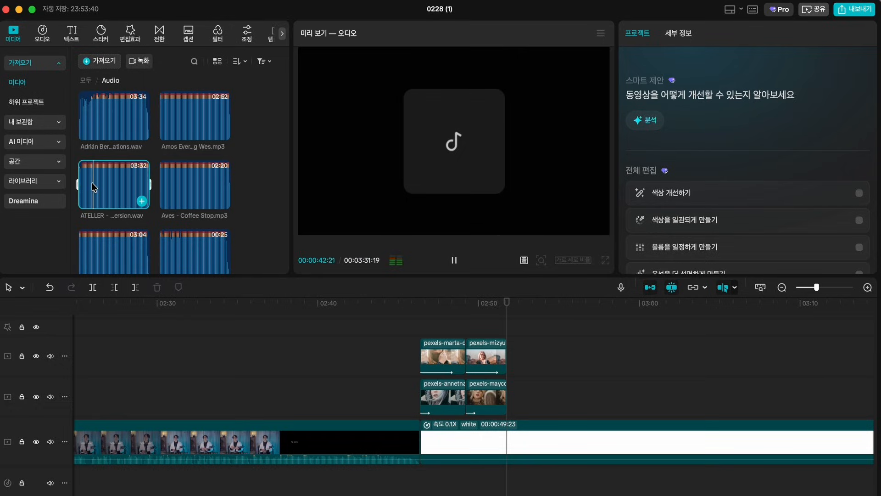
scroll(94, 151, down, 3)
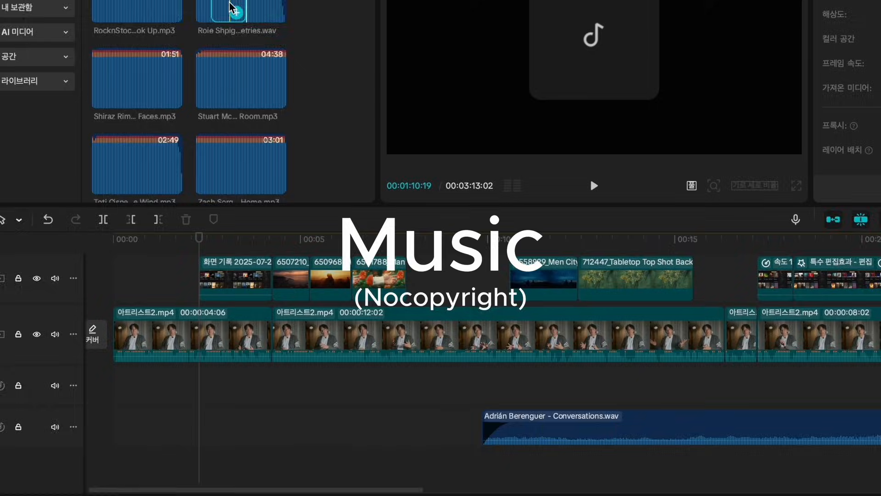
drag(255, 29, 128, 408)
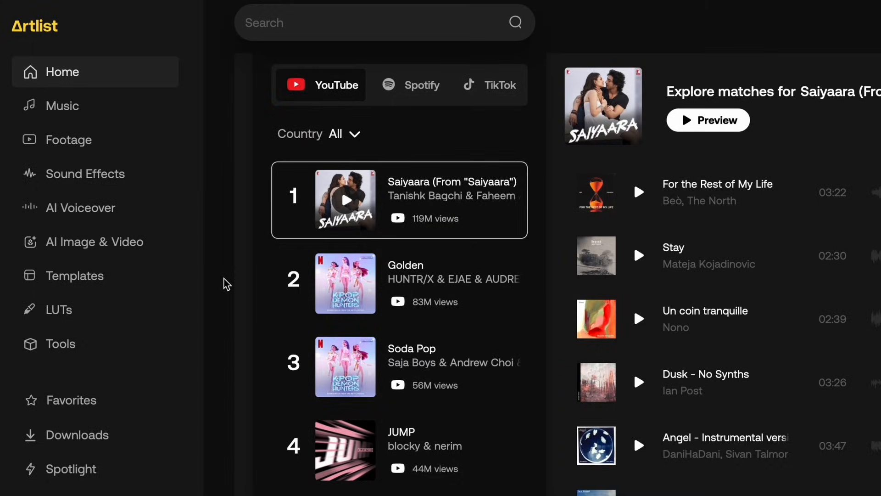
scroll(223, 283, down, 10)
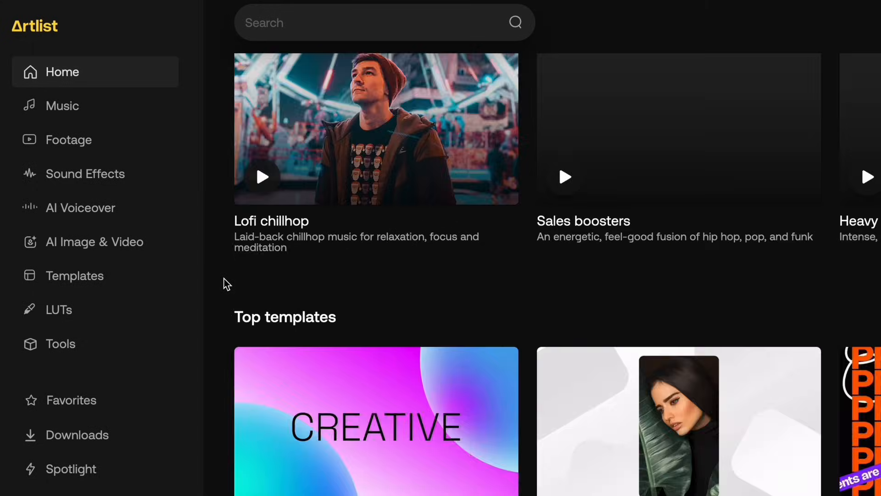
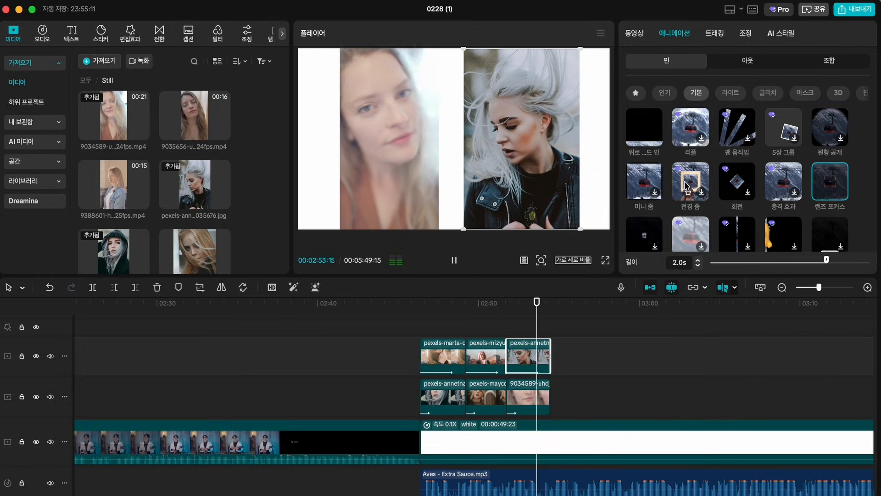
Step: Choose a Basic entrance animation for the silver-haired woman's photo in the third pair
scroll(681, 184, down, 2)
scroll(681, 183, down, 2)
click(778, 222)
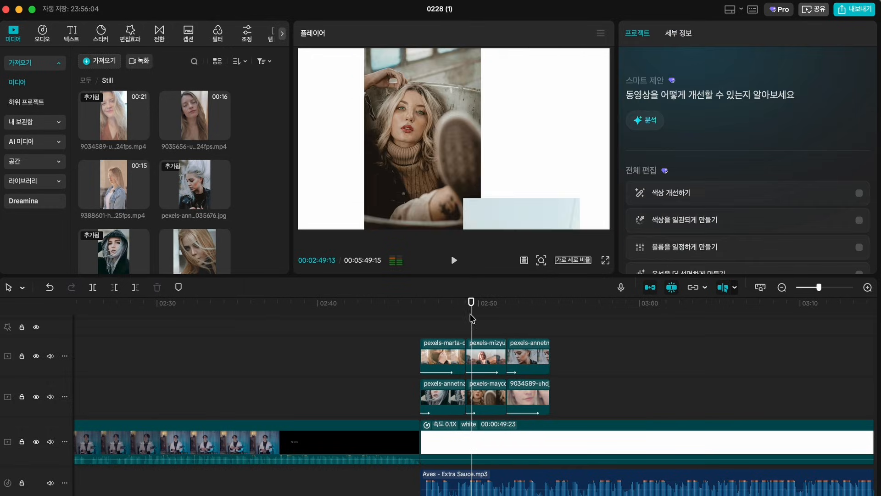
Step: Cut away the music before 00:03:08:01, align the remaining clip with the start of the photo pairs and play it
click(493, 308)
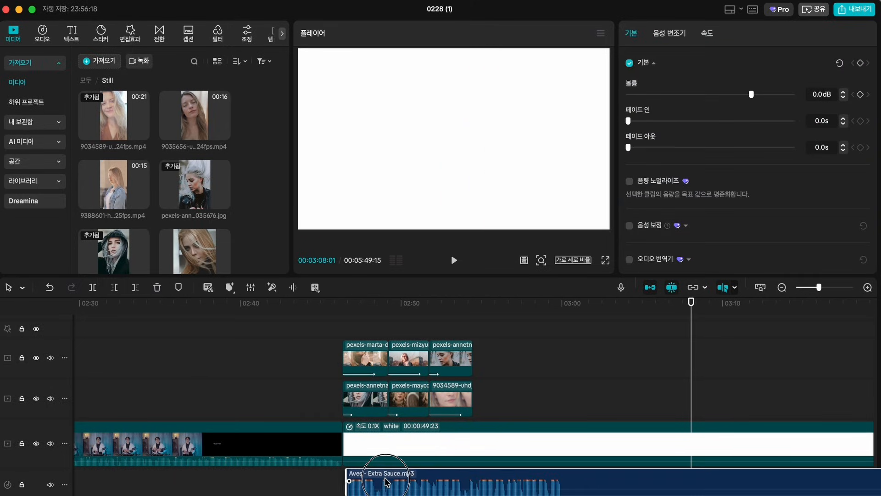
click(384, 483)
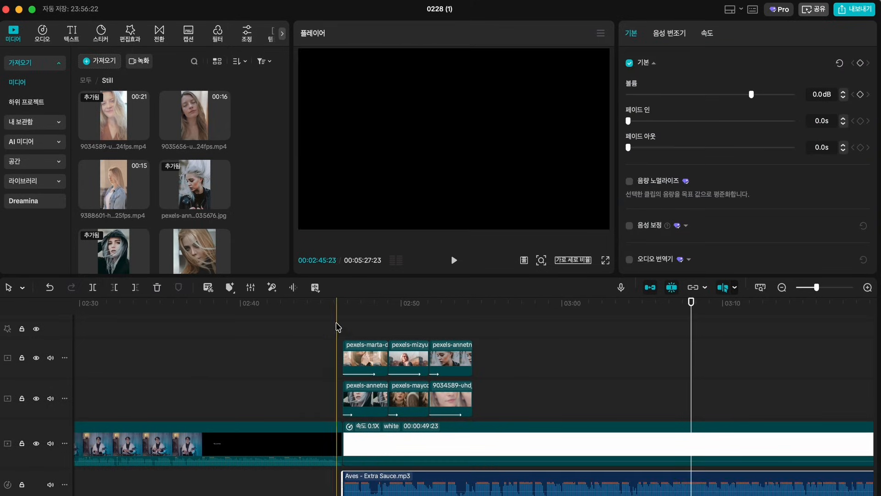
click(336, 327)
key(space)
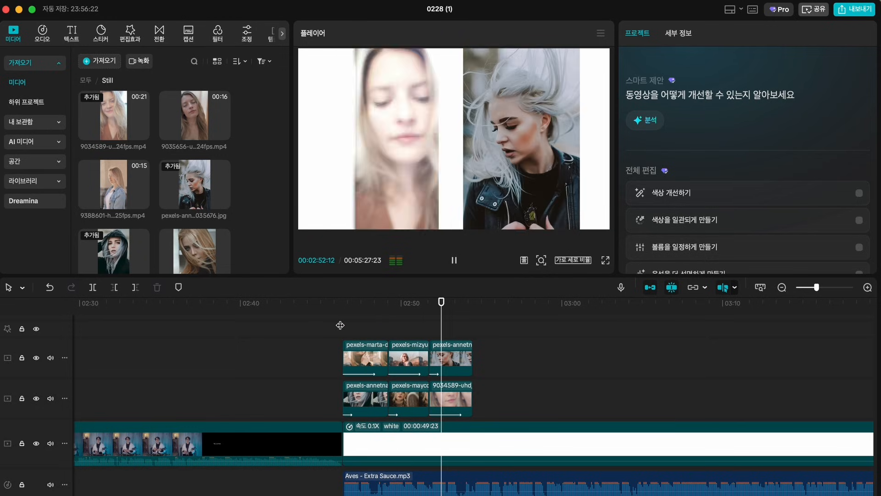
click(367, 322)
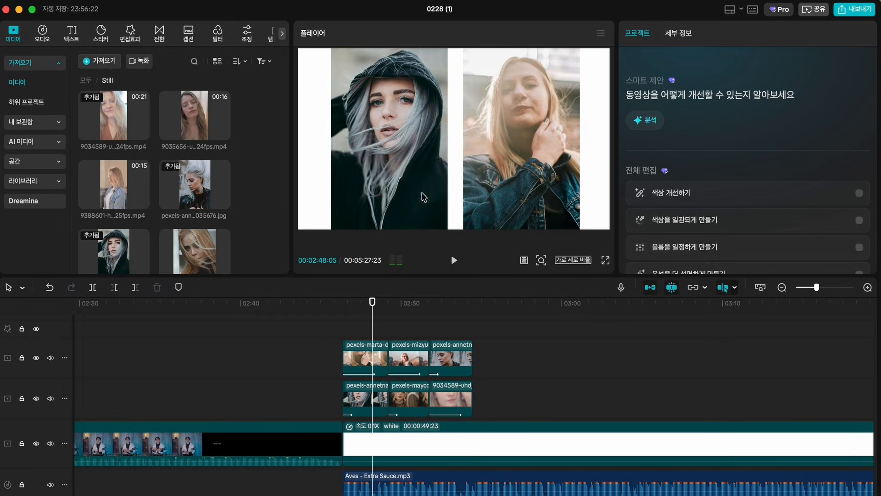
Step: Keyframe the denim-jacket photo's scale from 100% at 00:02:46:09 to 110% at 00:02:49:04
click(344, 332)
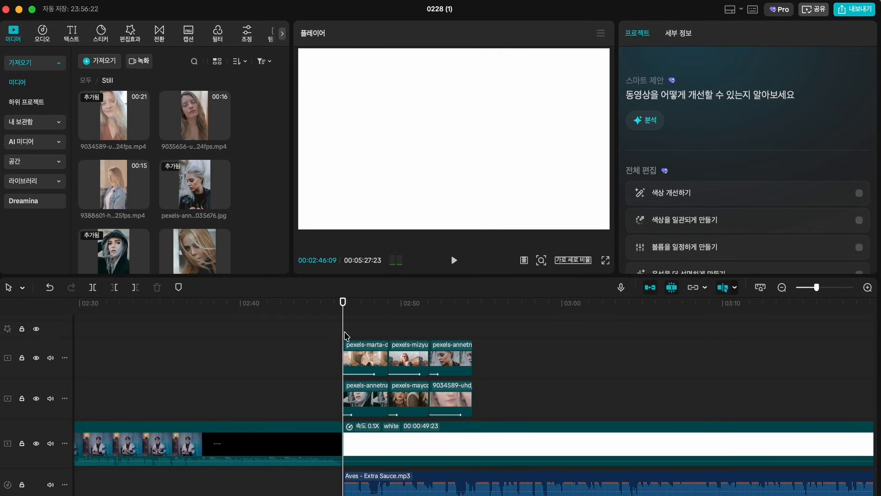
click(356, 360)
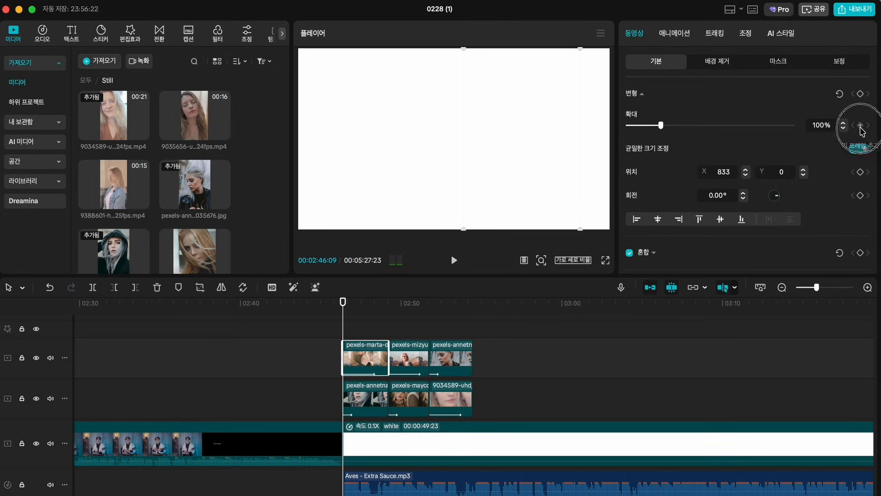
click(384, 318)
click(377, 357)
click(664, 125)
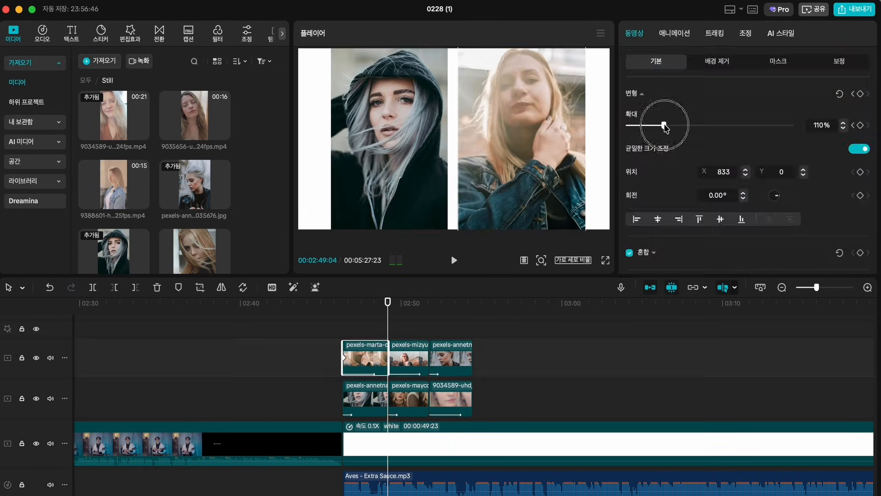
Step: Keyframe the hooded photo's scale from 100% at 00:02:46:09 to 110% at 00:02:49:04 and play the photo pairs
click(343, 327)
click(367, 399)
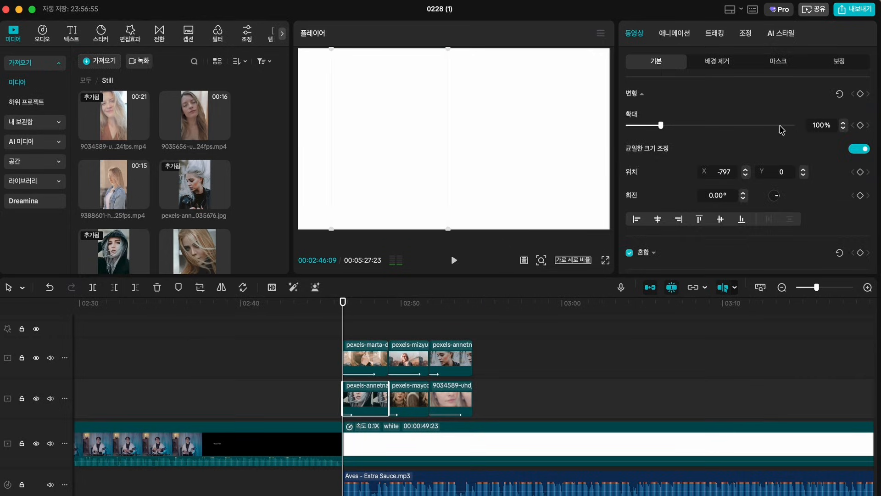
click(388, 331)
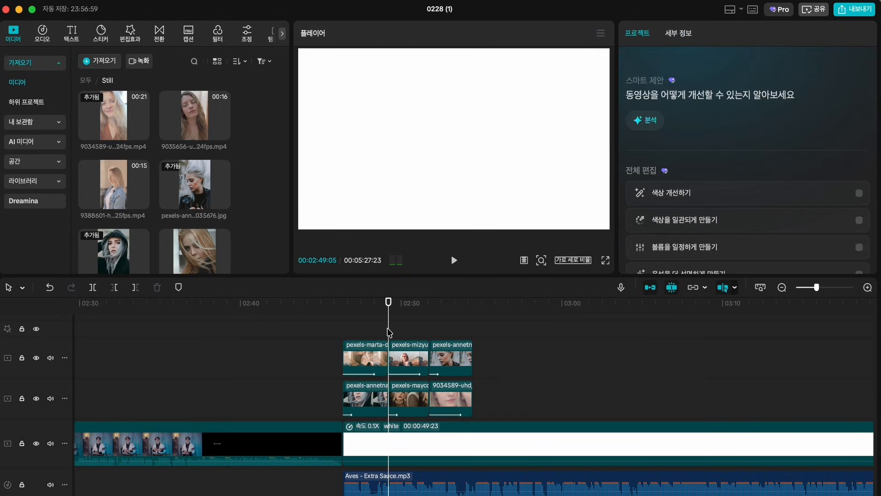
click(345, 388)
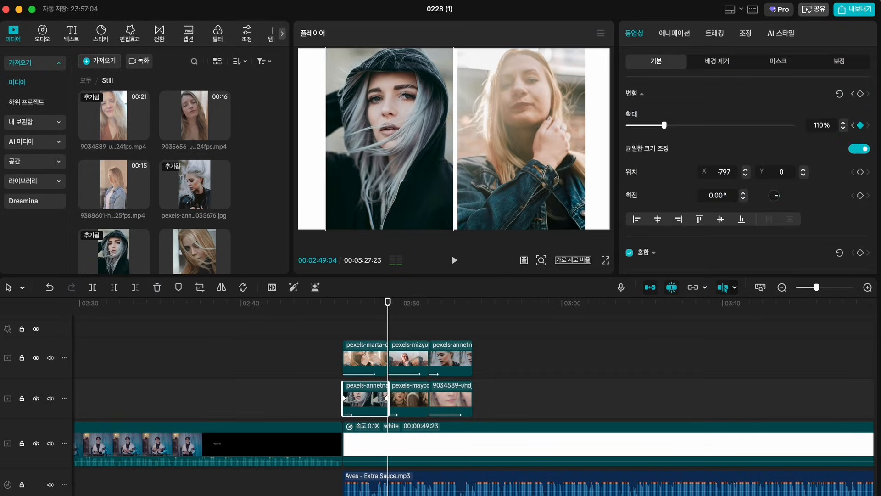
click(338, 329)
key(space)
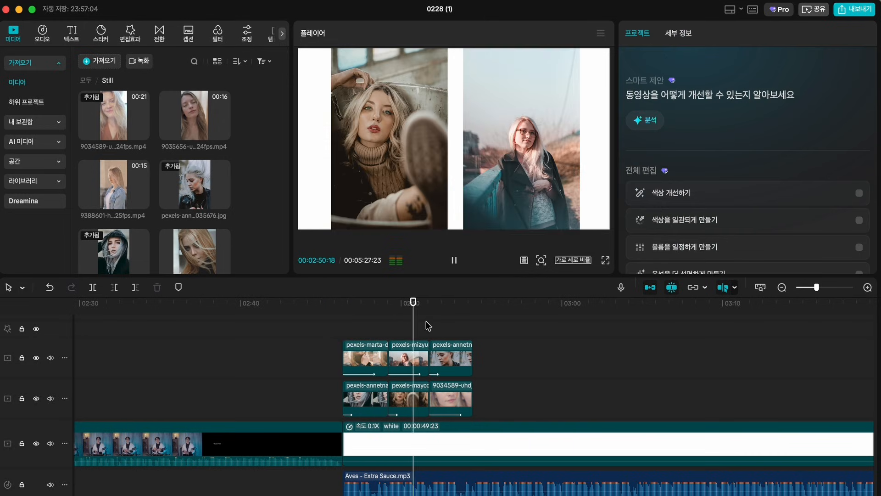
key(space)
Step: Add a basic text clip at 00:02:49:05, over the second photo pair, and replace its placeholder with GREYSTUDIO
click(394, 327)
click(390, 325)
click(69, 37)
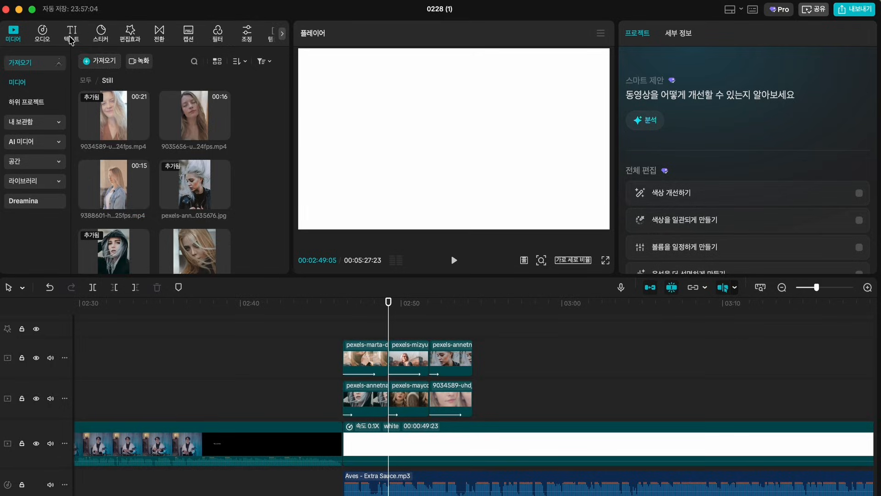
click(119, 93)
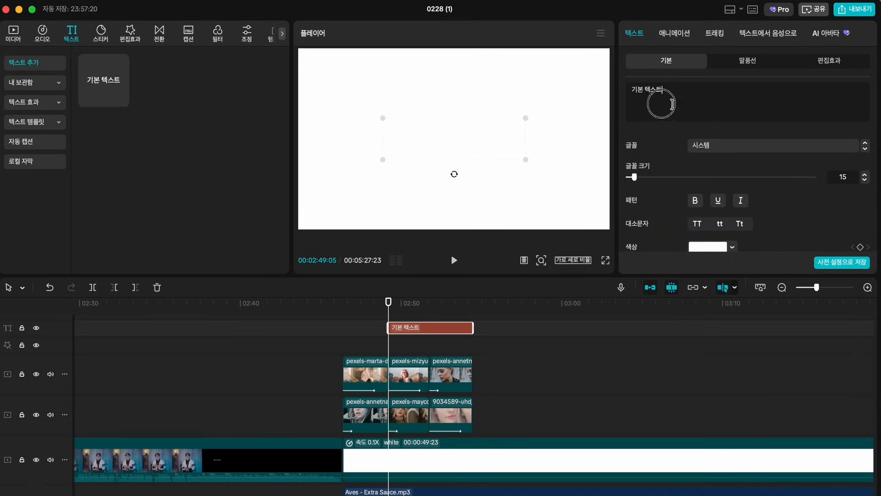
click(663, 90)
key(BackSpace)
key(BackSpace)
key(BackSpace)
key(BackSpace)
key(BackSpace)
key(BackSpace)
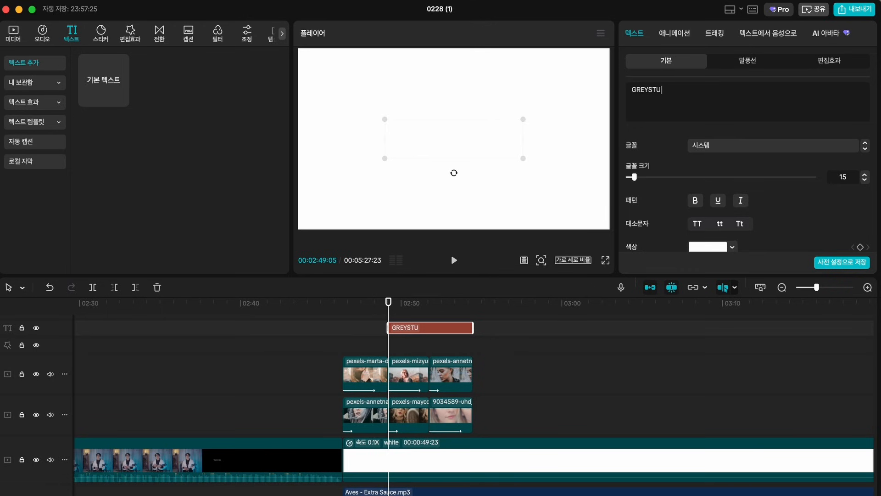
Step: Set the GREYSTUDIO title's font to Mathilde and check it over the second photo pair
click(409, 326)
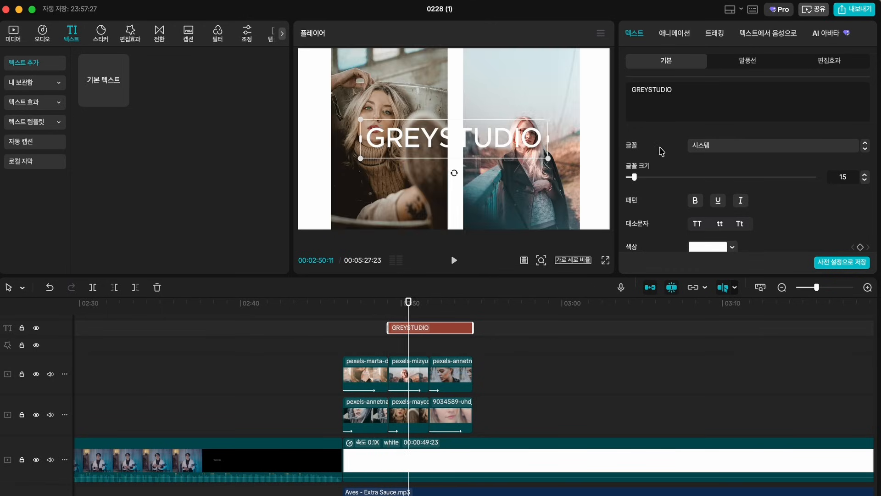
click(744, 147)
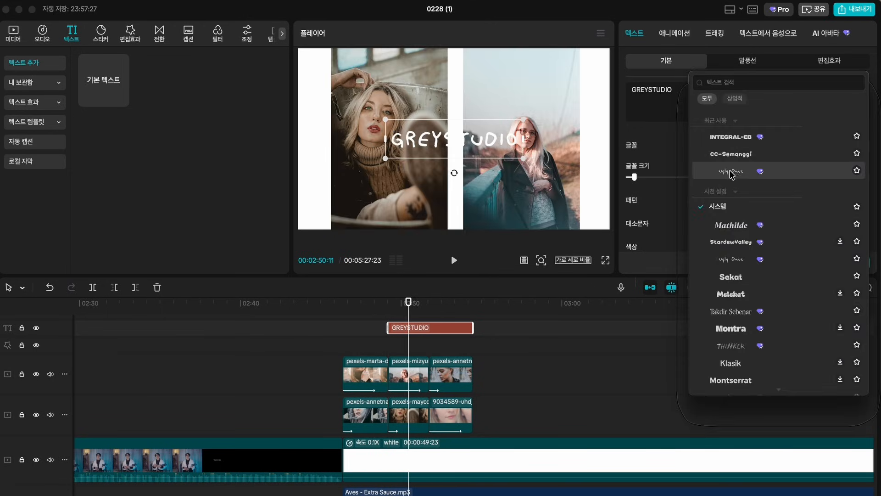
click(733, 225)
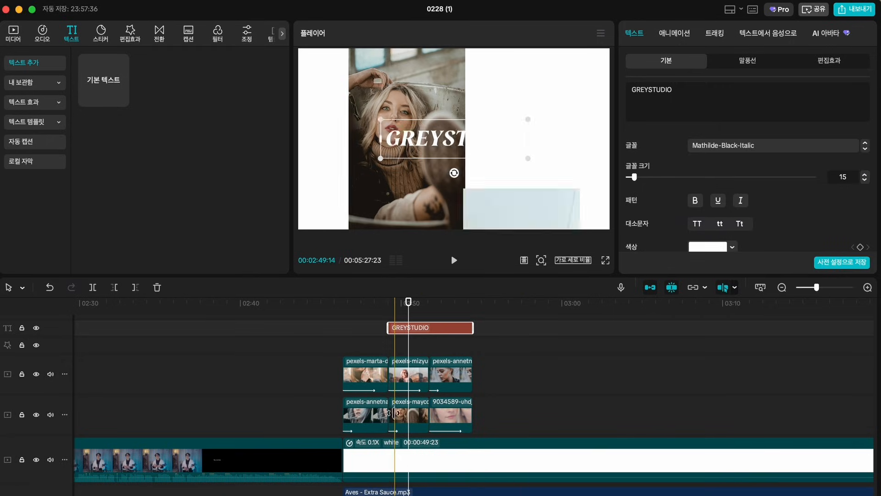
click(417, 334)
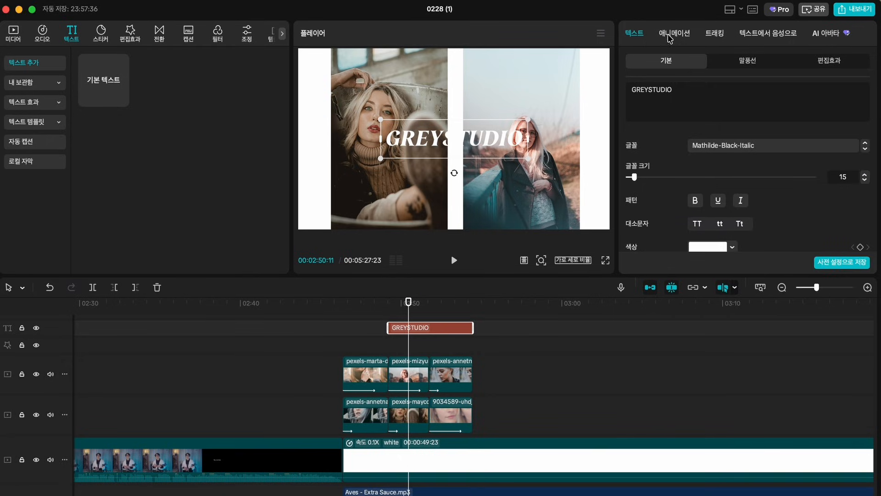
Step: Apply a 0.5-second entrance animation to the GREYSTUDIO title and preview it from just before the second pair
click(672, 37)
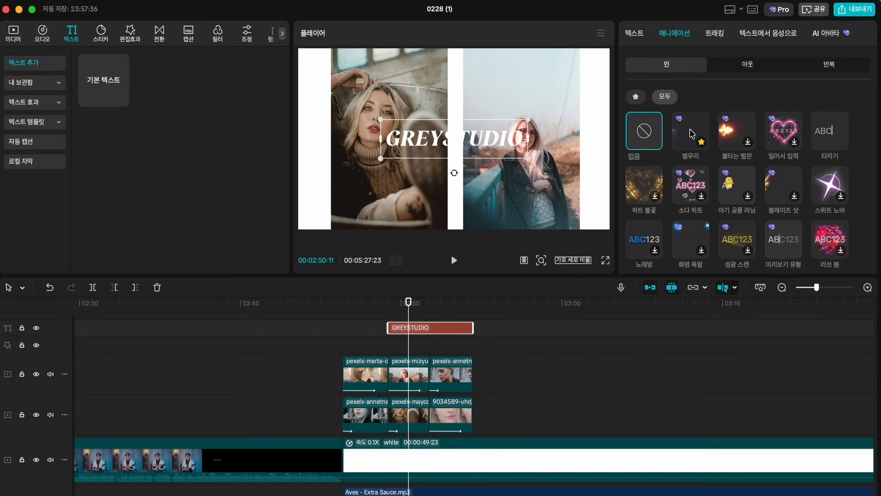
scroll(808, 184, down, 5)
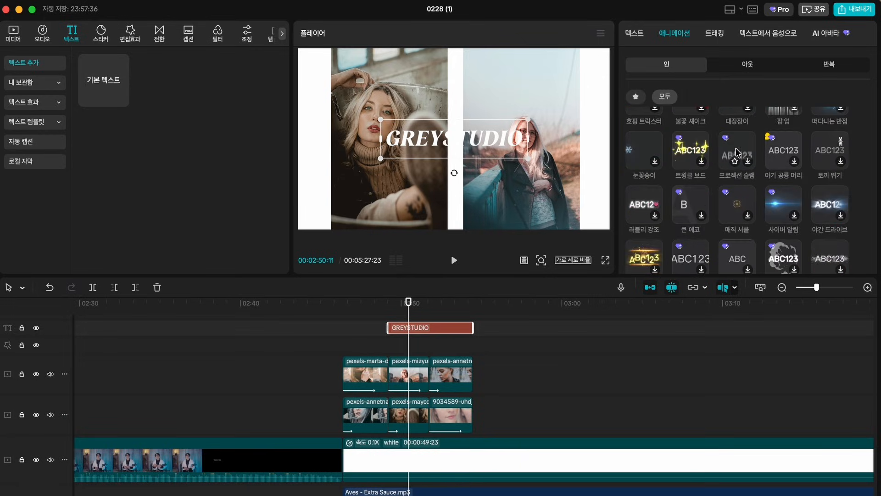
click(688, 125)
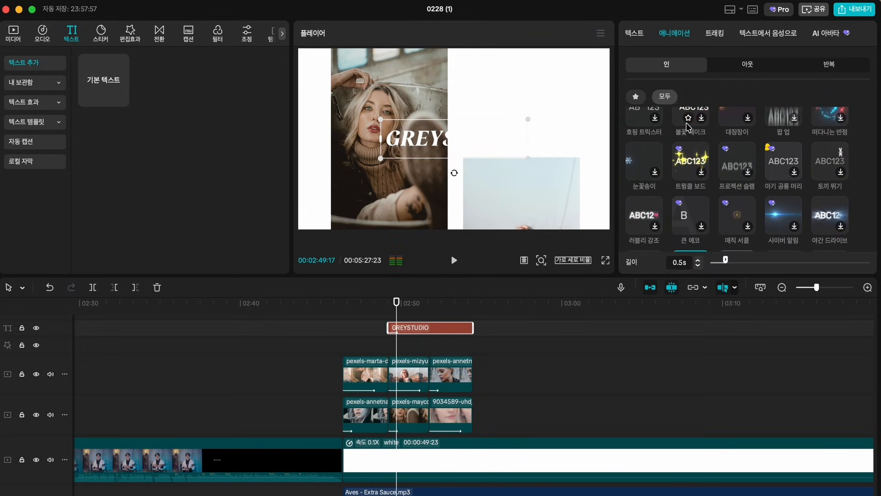
click(370, 318)
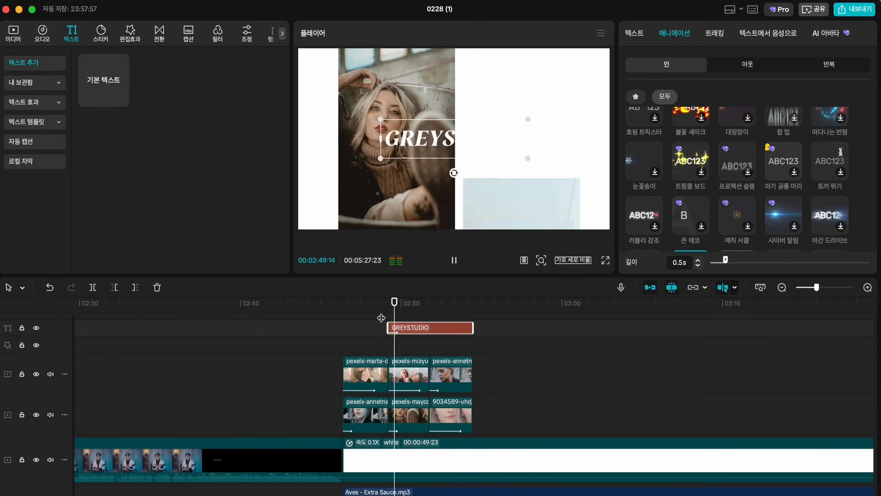
Step: Add an exit animation to the GREYSTUDIO title, shorten it to end with the second photo pair and play it back
click(374, 321)
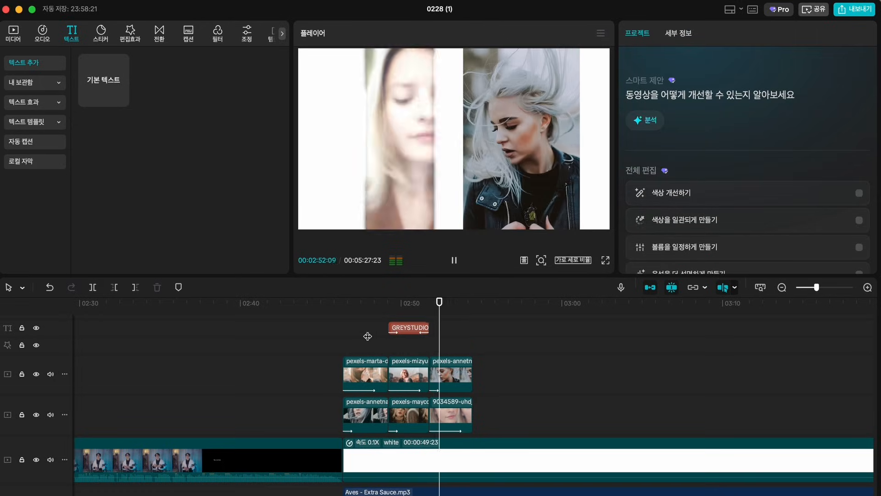
click(354, 308)
click(429, 312)
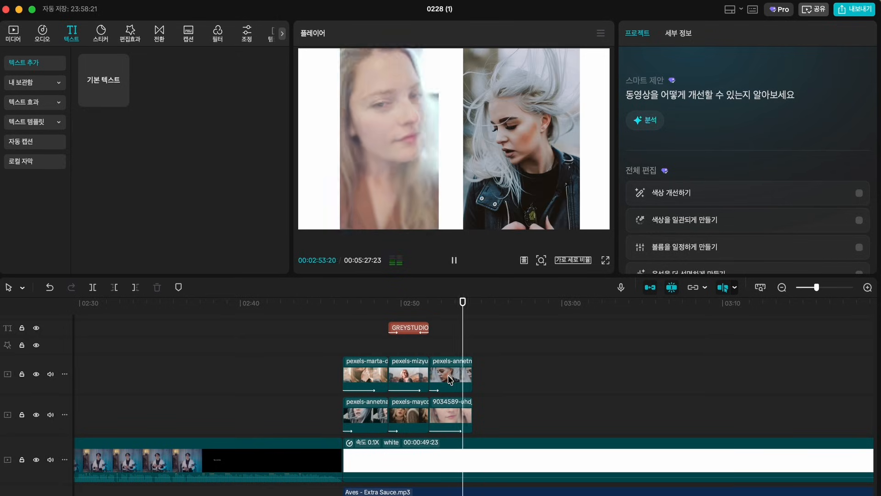
Step: Play through the three photo pairs to review the title, the photo animations and the music together
click(450, 416)
click(527, 390)
click(454, 315)
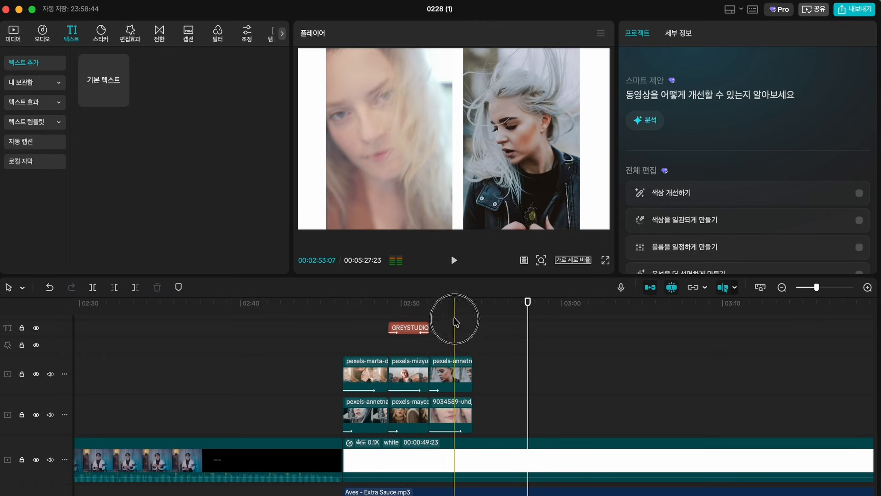
click(407, 312)
click(372, 310)
click(343, 304)
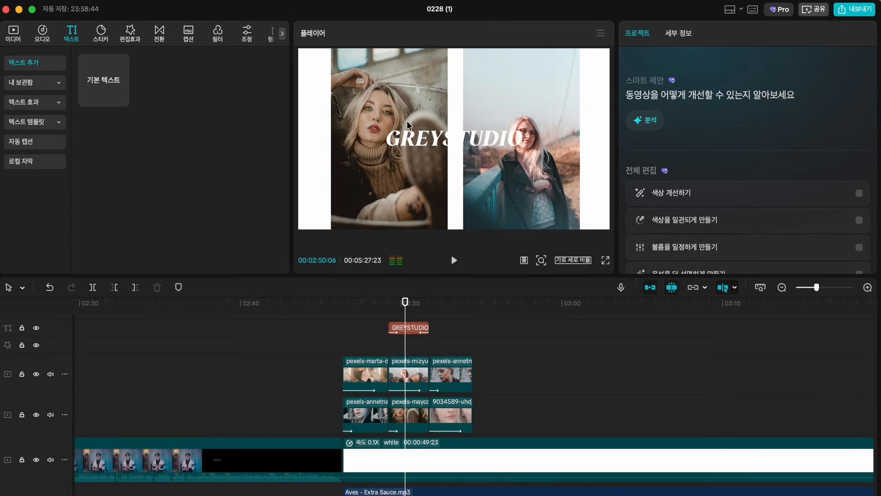
click(413, 464)
click(343, 322)
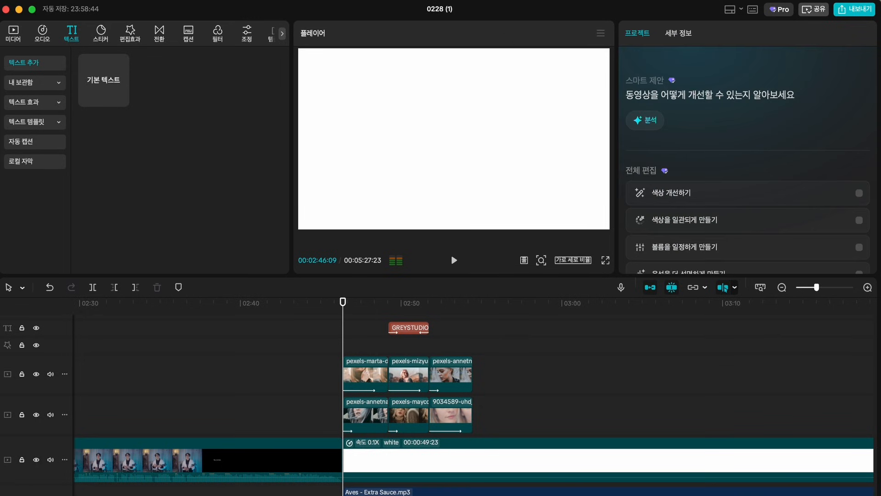
click(398, 492)
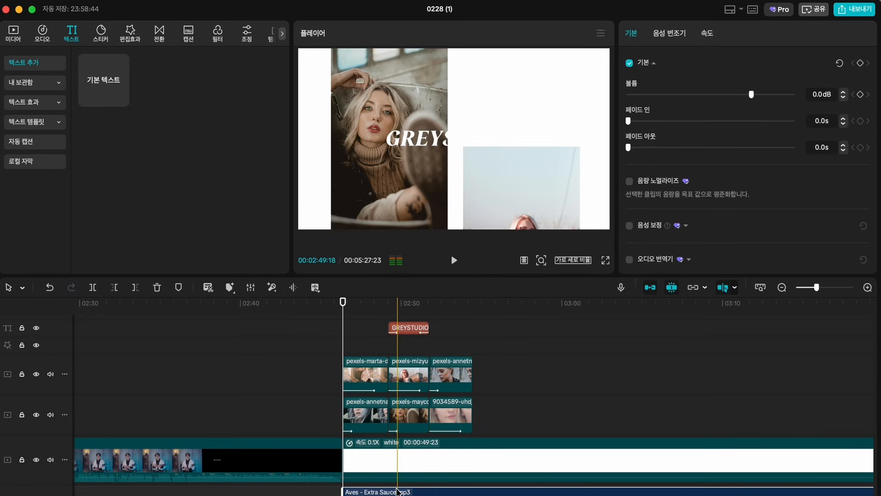
Step: Add the 초대형 지점 video effect at 00:02:48:15, shorten it to about one second across the first pair change, and play it
drag(343, 346, 379, 351)
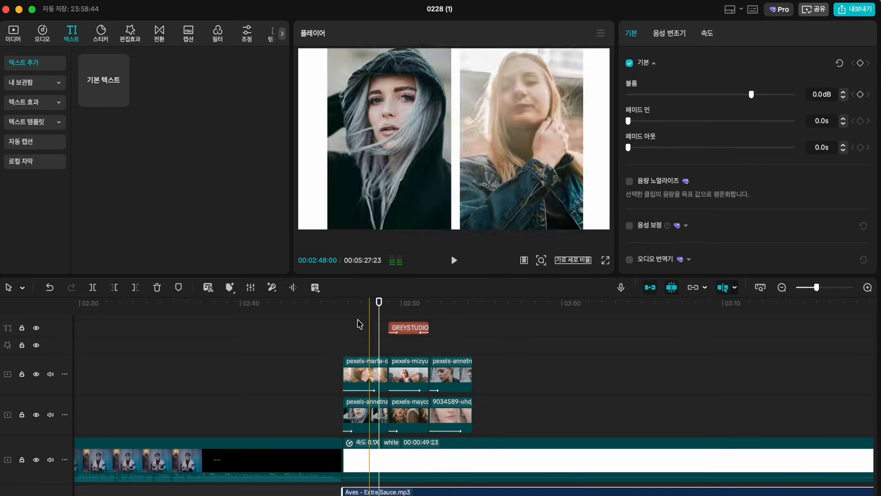
click(129, 39)
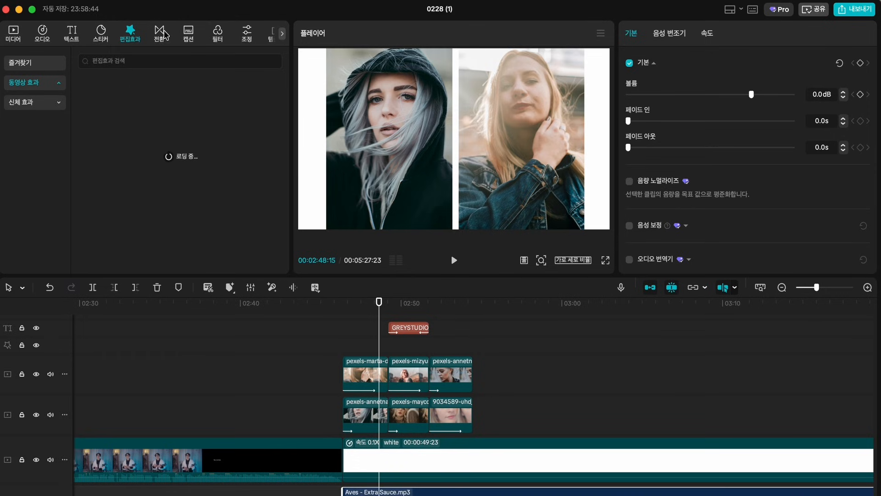
drag(92, 129, 394, 347)
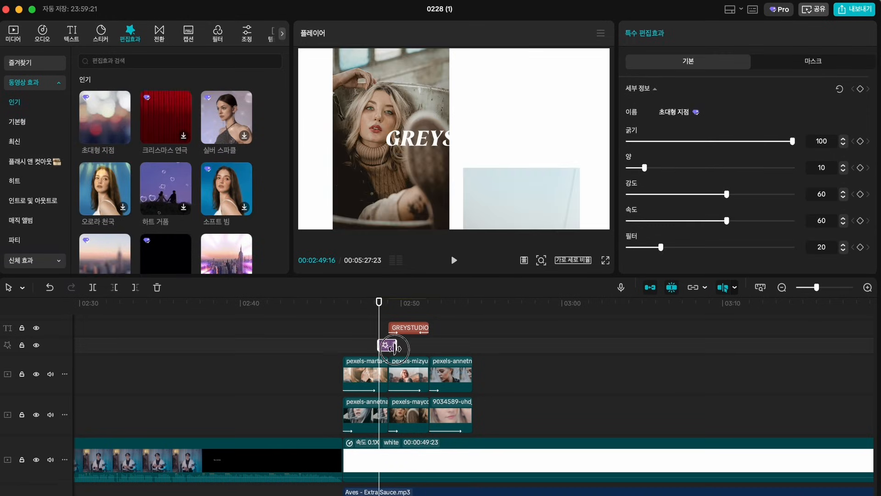
click(343, 312)
key(space)
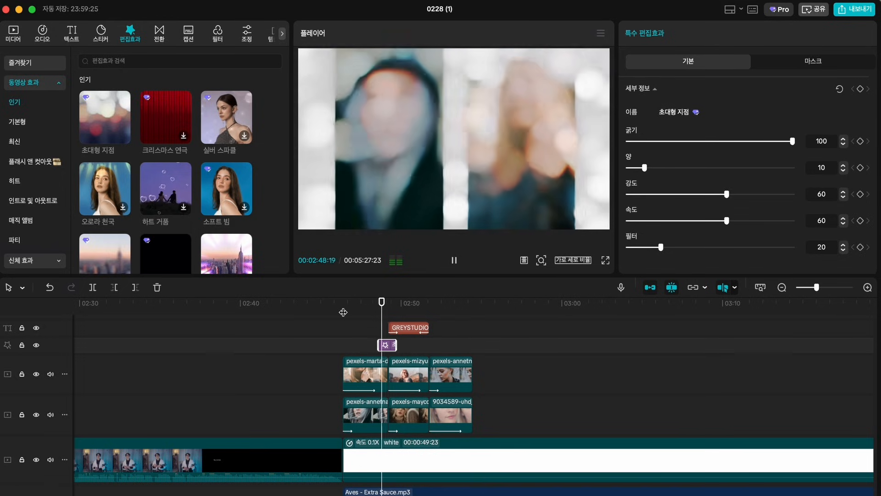
Step: Add the 네온 모션 video effect across the second pair change, shorten it to about 0.6 seconds and play it back
click(406, 374)
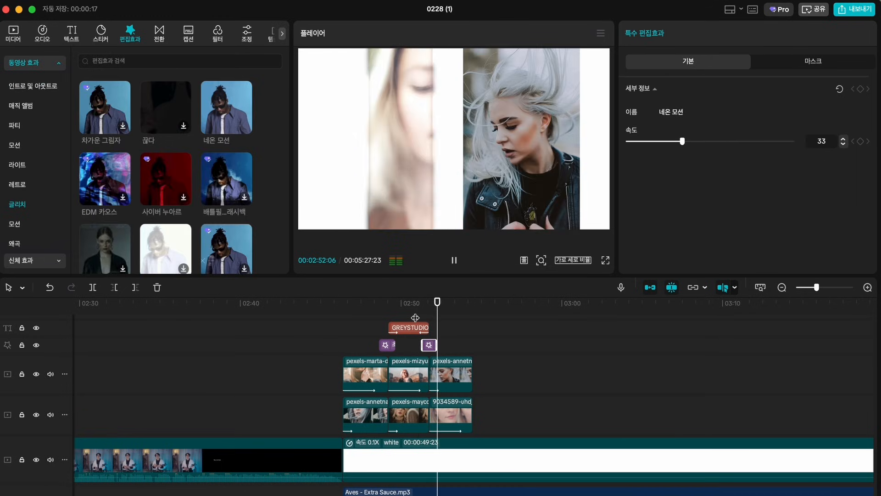
key(space)
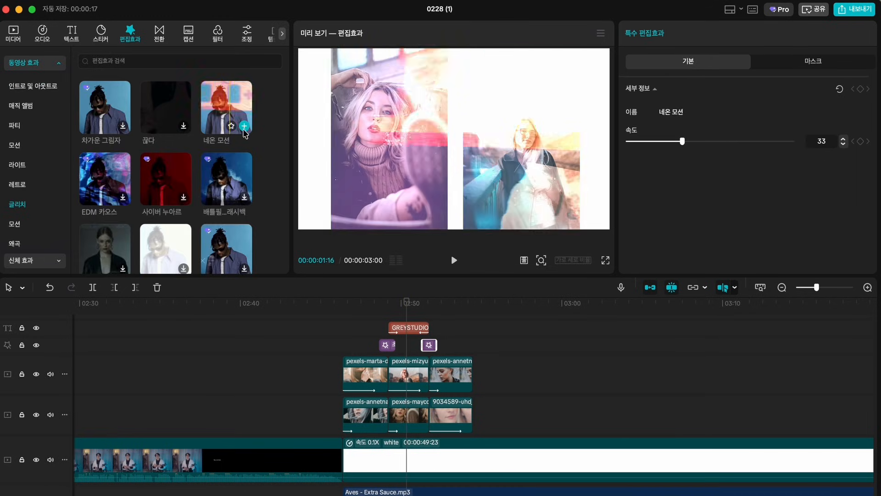
key(super+equal)
key(super+equal)
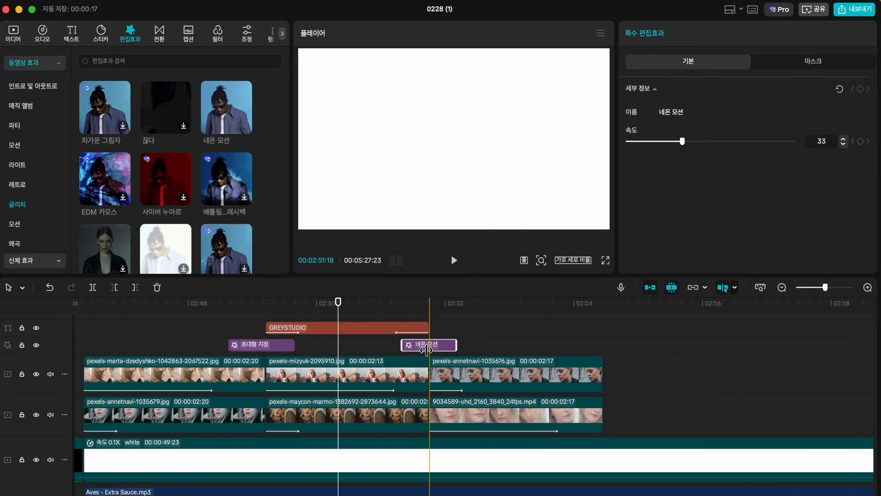
key(q)
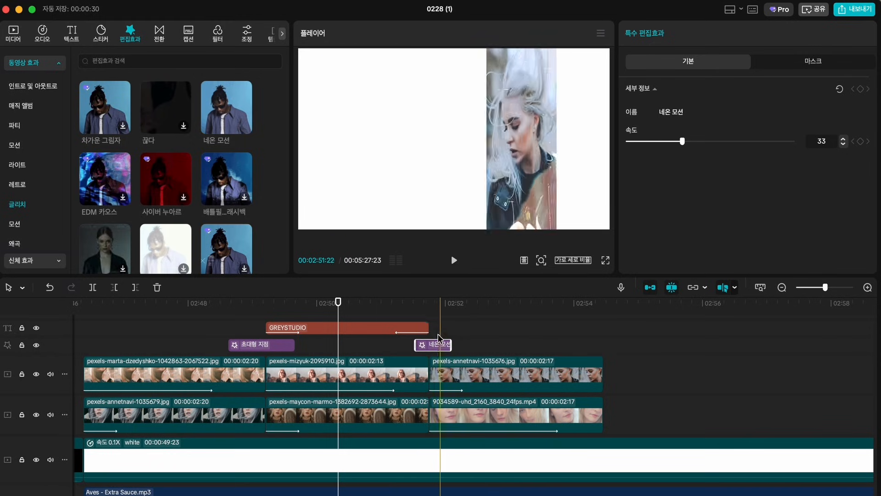
key(space)
click(372, 316)
key(space)
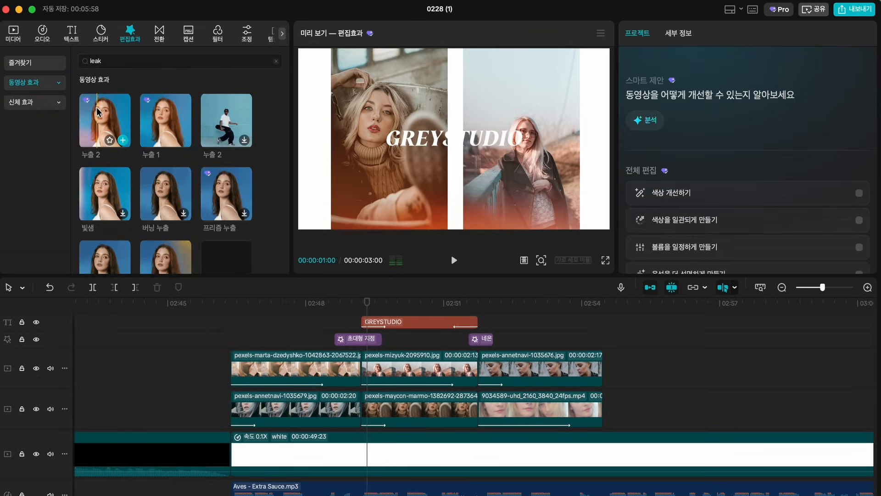
Step: Add the first 누출 2 leak effect from 00:02:46:09, extend it over all three photo pairs and play it back
drag(105, 130, 234, 345)
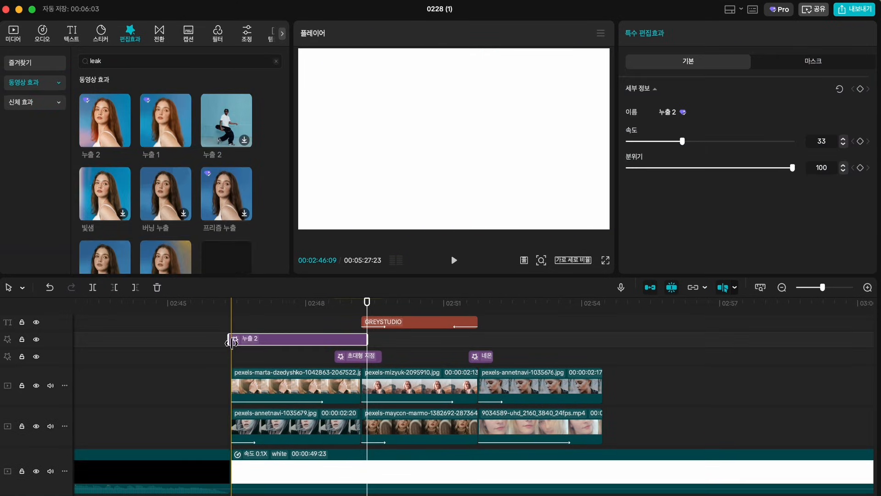
drag(367, 357, 600, 355)
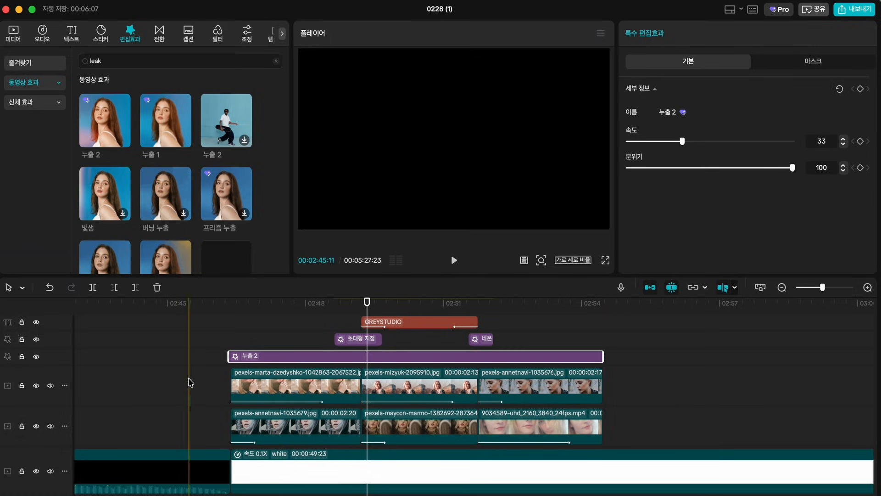
click(234, 328)
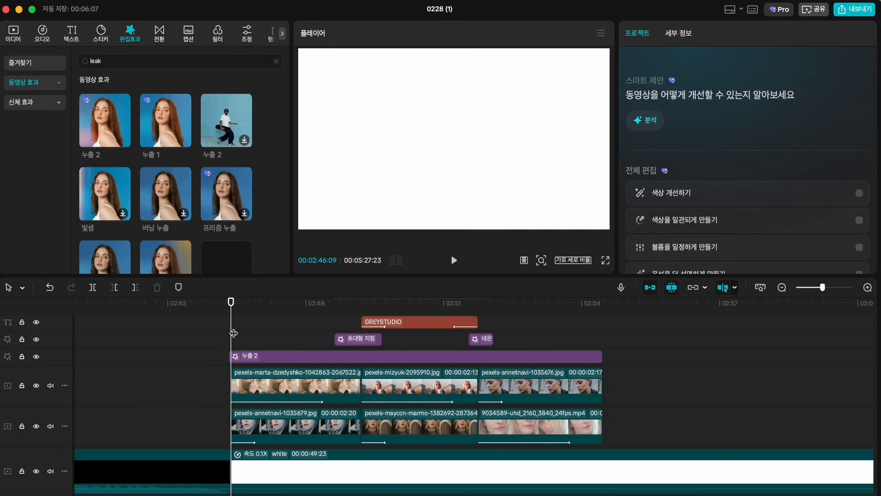
key(space)
key(space)
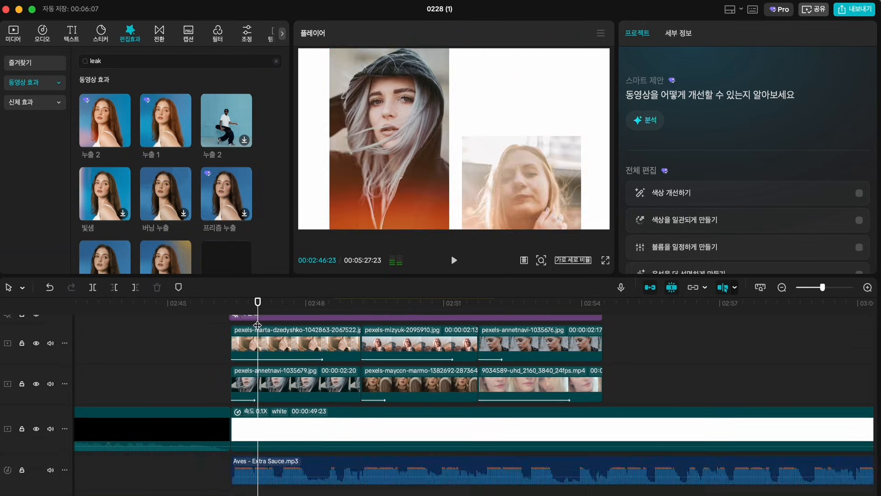
Step: Return to 00:02:46:09 and review the photo pairs with their stacked effects, title and music
scroll(258, 325, up, 5)
click(237, 331)
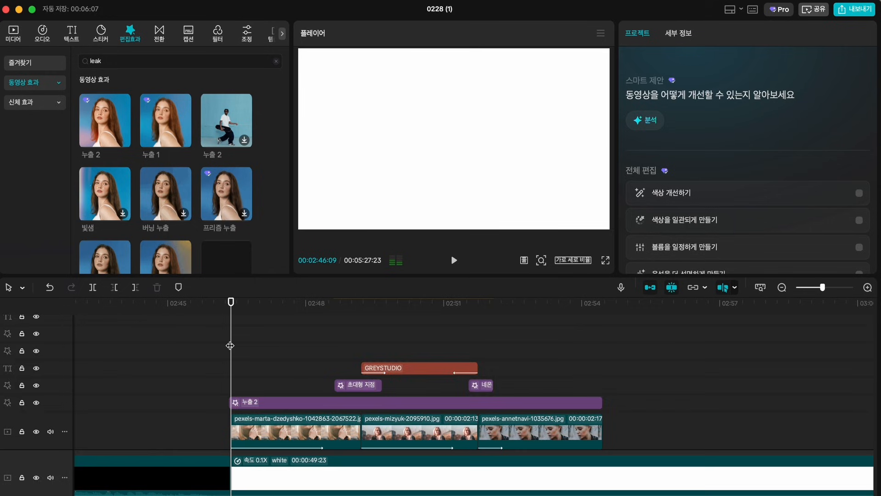
scroll(336, 371, down, 5)
scroll(334, 372, up, 2)
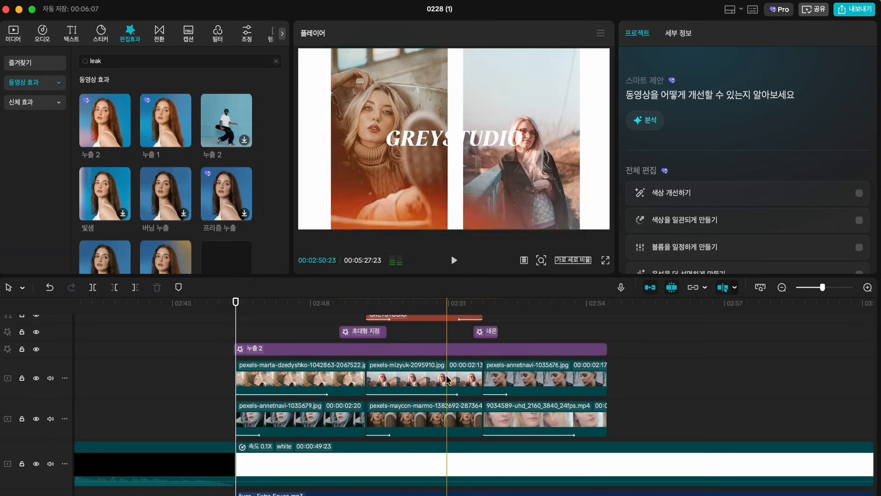
scroll(387, 380, up, 3)
click(421, 347)
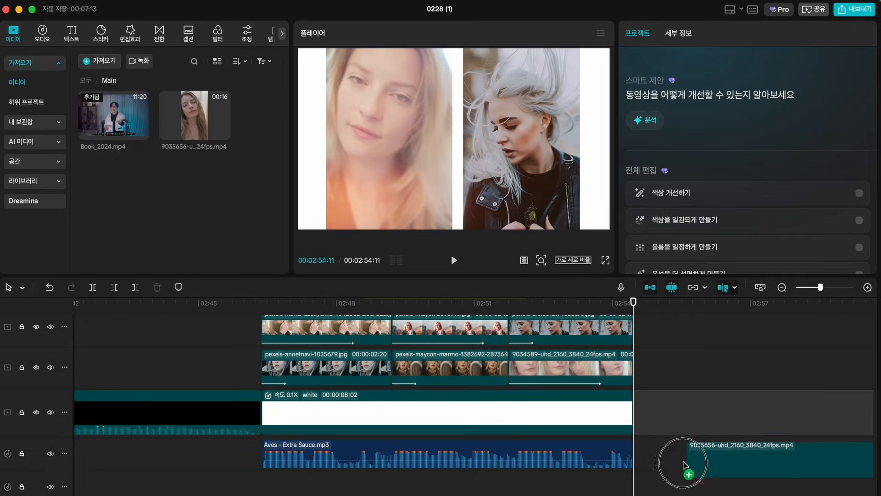
Step: Place the 9035656 24fps portrait video on the main track directly after the white clip and select it
drag(684, 468, 652, 406)
click(673, 369)
click(682, 418)
scroll(673, 417, right, 2)
scroll(673, 417, right, 3)
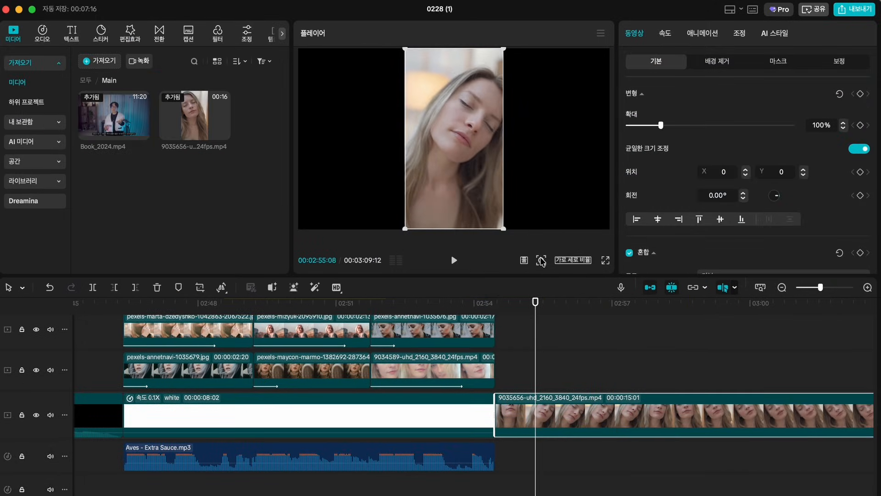
Step: Zoom the player preview in on the woman's face and back to fit, try enlarging the clip's scale and reset the transform
mouse_move(521, 254)
mouse_down()
mouse_move(536, 255)
mouse_move(519, 256)
mouse_up()
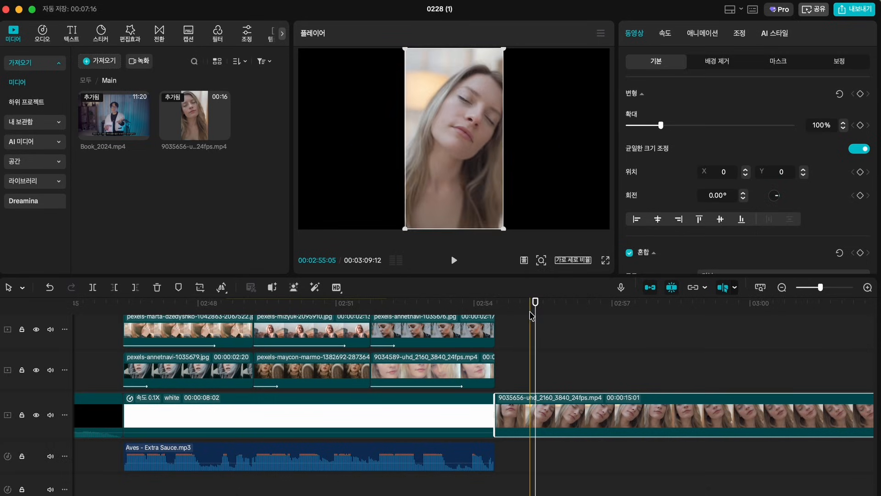
scroll(530, 315, up, 3)
scroll(531, 315, up, 2)
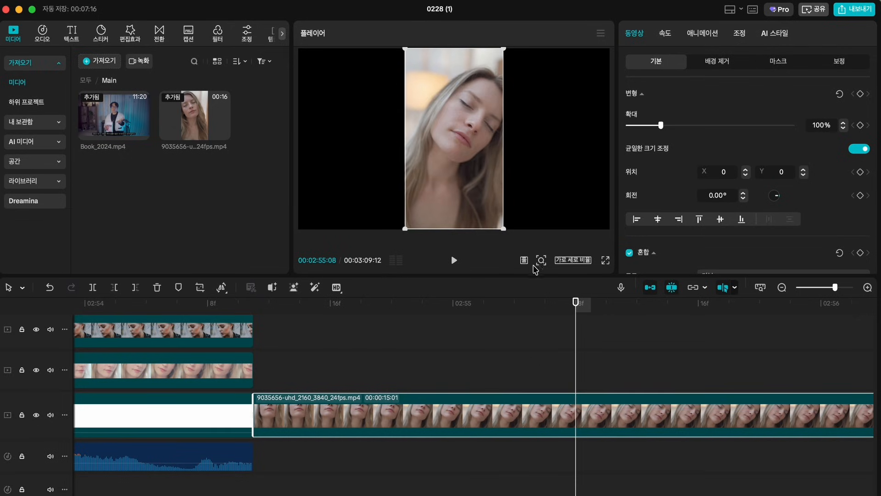
drag(519, 258, 538, 257)
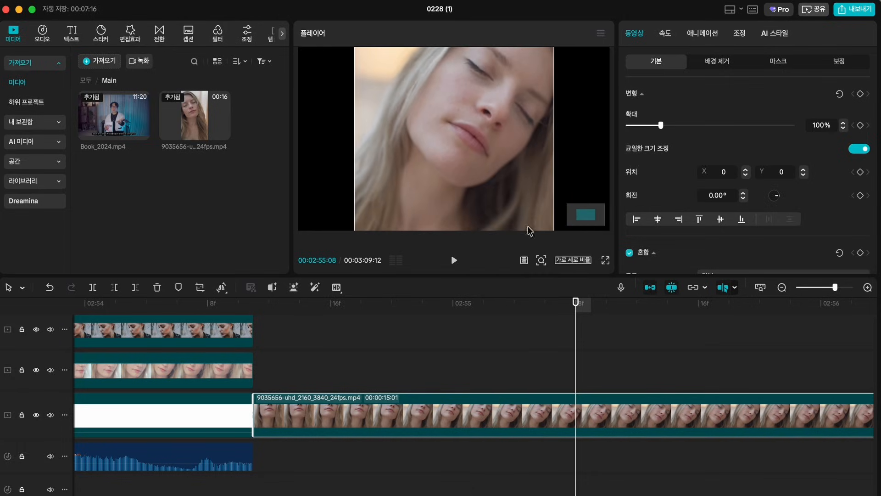
mouse_move(581, 216)
mouse_down()
mouse_move(583, 225)
mouse_move(580, 216)
mouse_up()
click(541, 260)
click(520, 257)
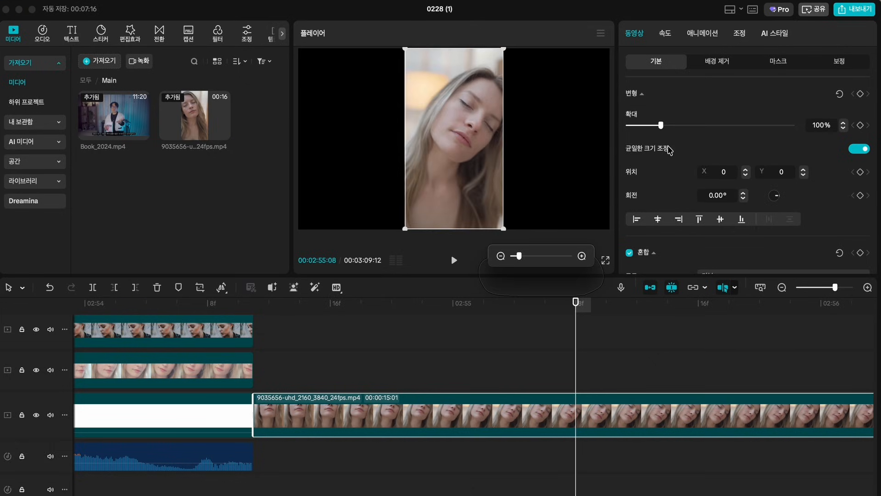
drag(663, 125, 693, 125)
click(839, 96)
Step: Zoom the player preview in on the woman's face and move the clip down to Y -221
click(541, 260)
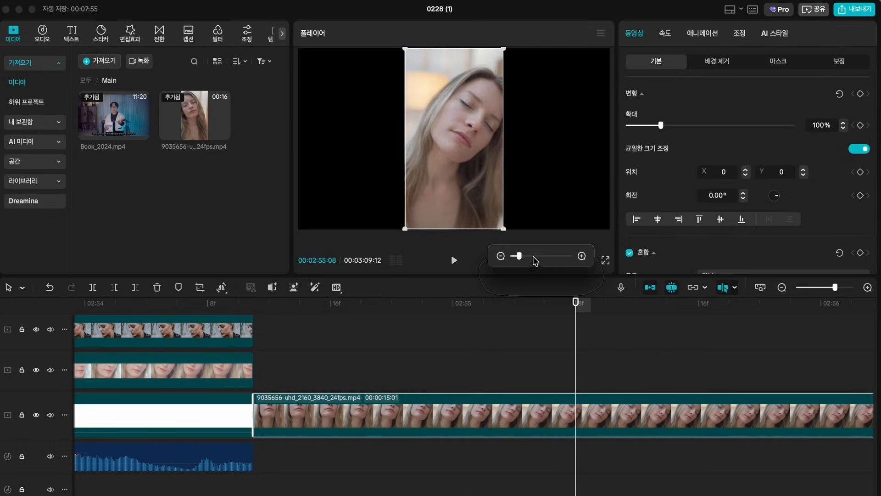
drag(520, 256, 546, 256)
drag(526, 167, 524, 199)
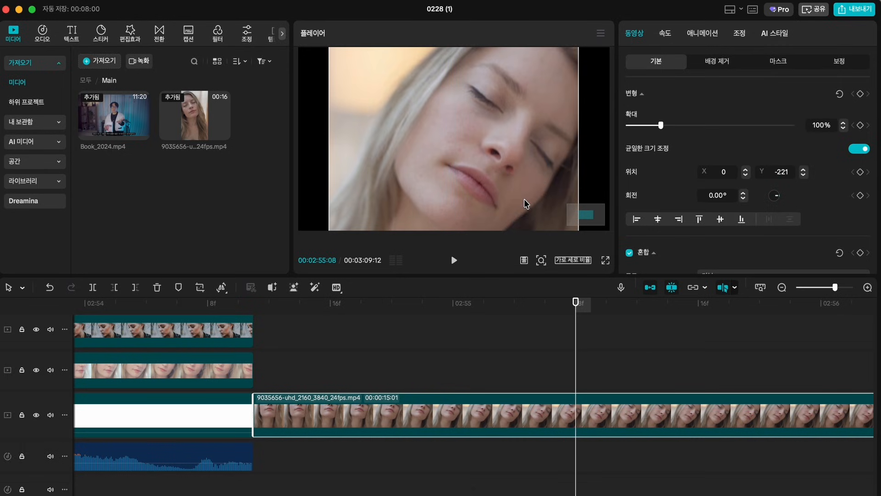
scroll(642, 390, right, 2)
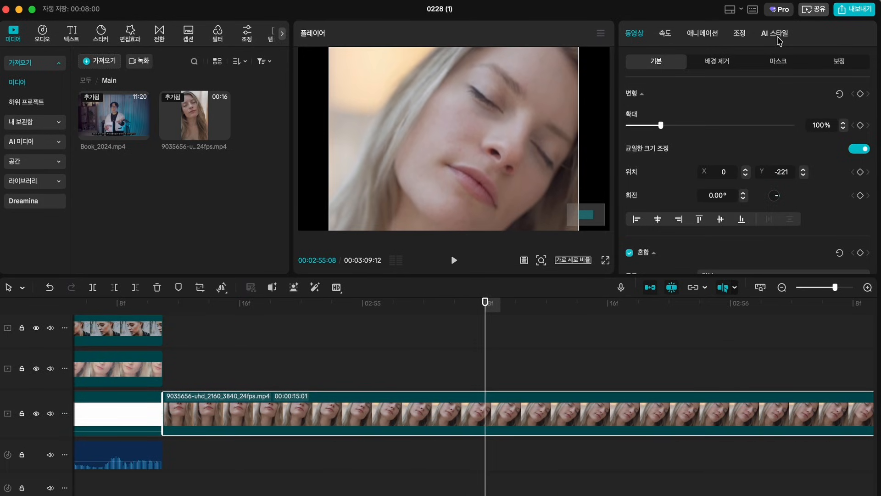
Step: Look through the 보정 face retouch options and the available 자동 스타일 presets for the portrait clip
scroll(669, 177, down, 2)
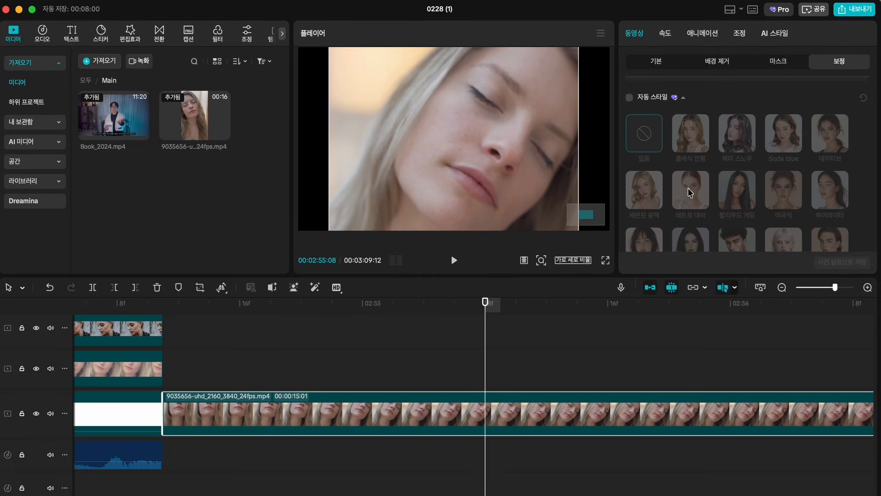
scroll(703, 180, down, 5)
scroll(709, 180, up, 7)
scroll(714, 174, down, 1)
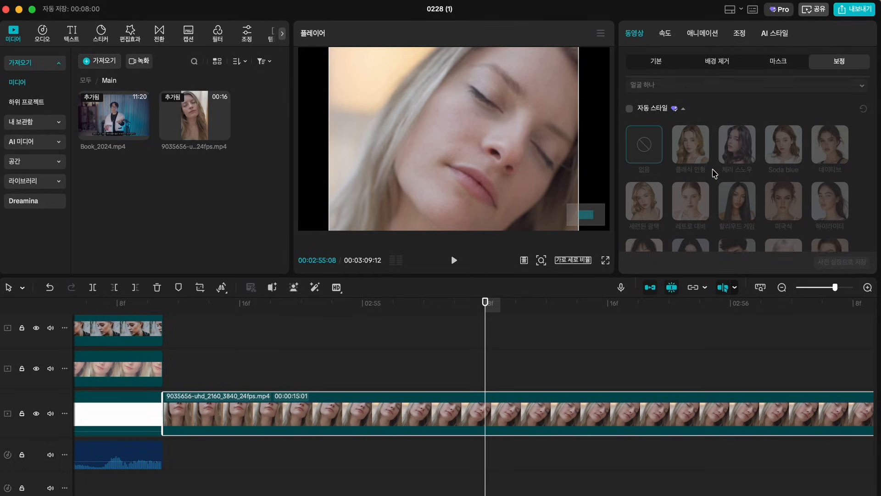
scroll(715, 173, down, 3)
scroll(713, 168, down, 3)
scroll(713, 166, up, 1)
scroll(713, 166, down, 3)
scroll(716, 151, up, 6)
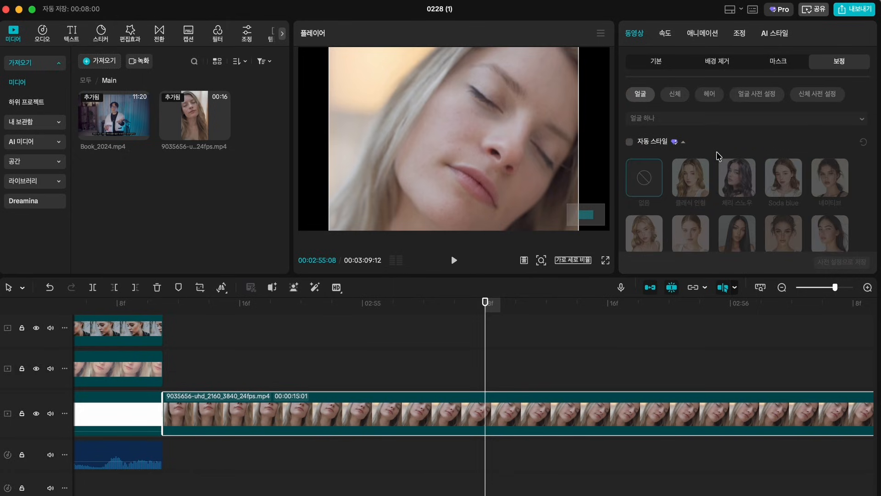
scroll(717, 151, down, 2)
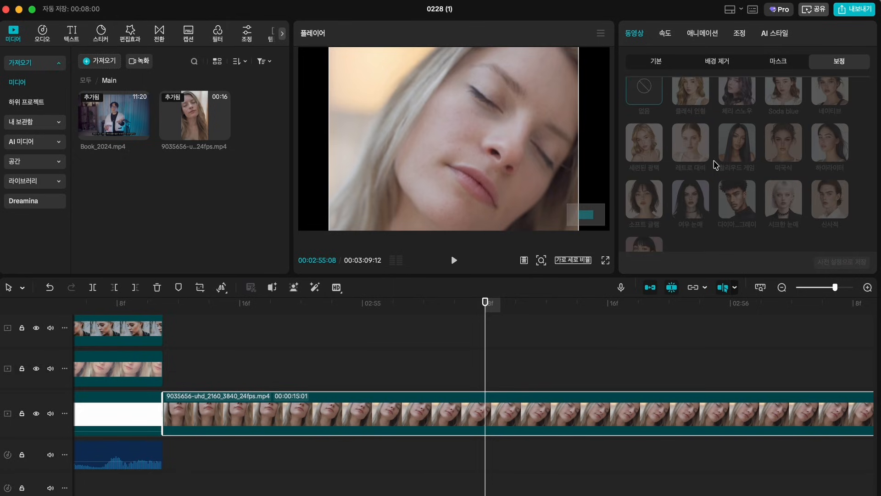
scroll(715, 165, up, 2)
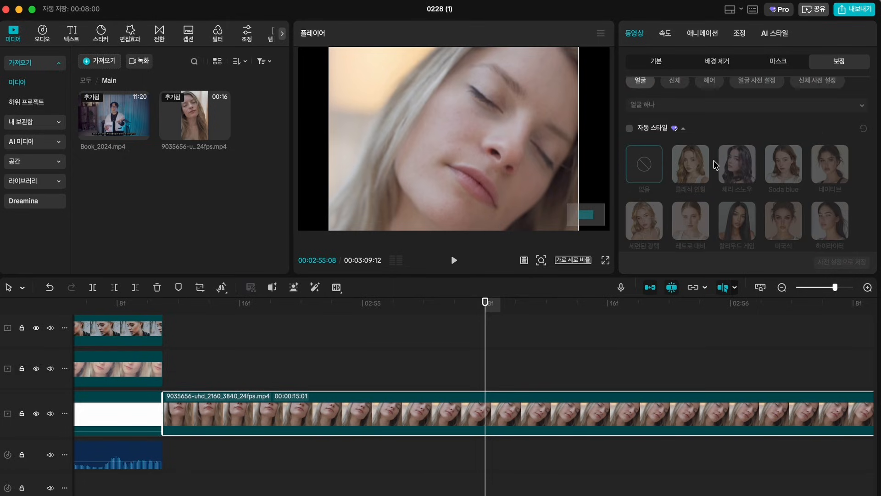
Step: Enable 자동 스타일 for the portrait clip with the 없음 preset and recentre the face in the zoomed preview
click(629, 129)
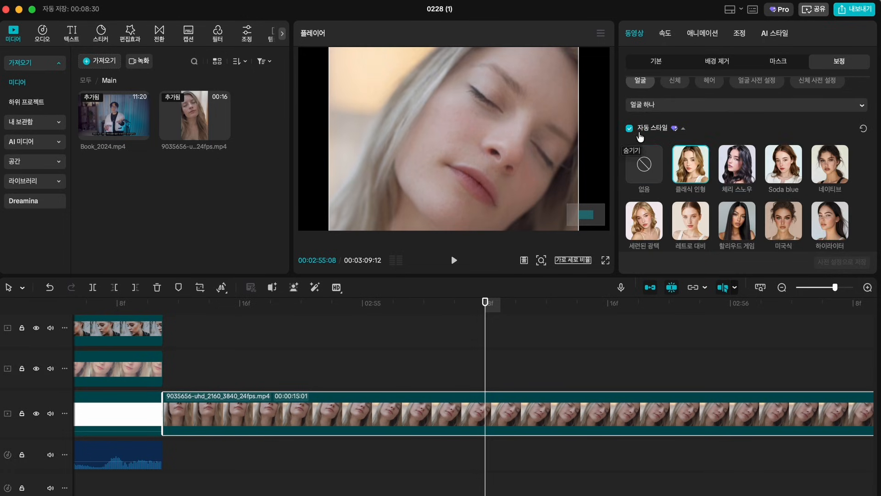
scroll(704, 162, down, 1)
click(641, 146)
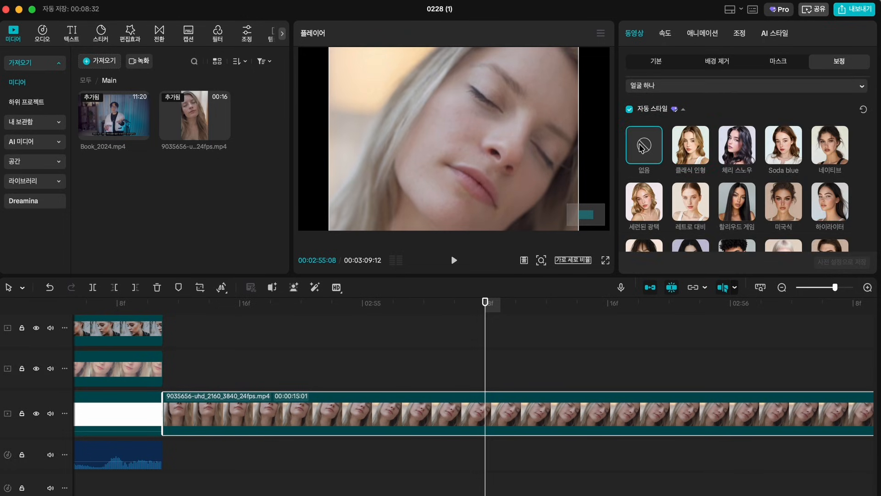
click(444, 174)
drag(590, 221, 588, 220)
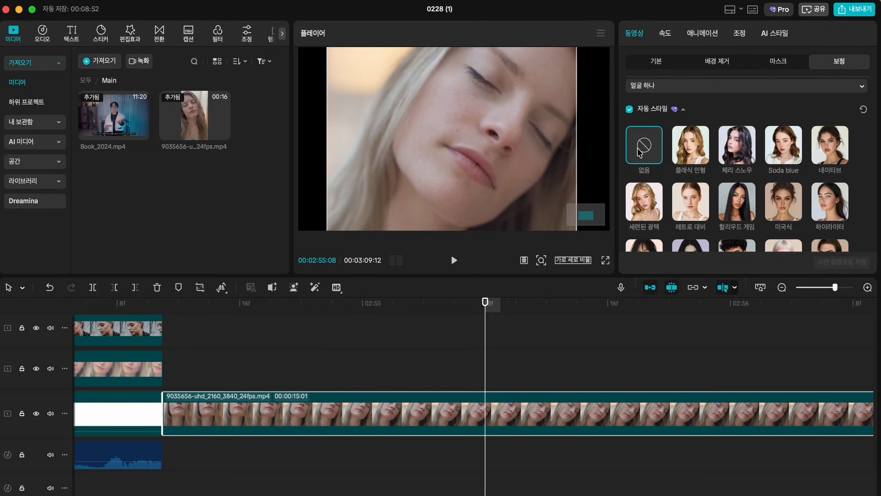
Step: Try the 클래식 인형, 체리 스노우 and Soda blue auto styles on the face and return to 없음
click(689, 148)
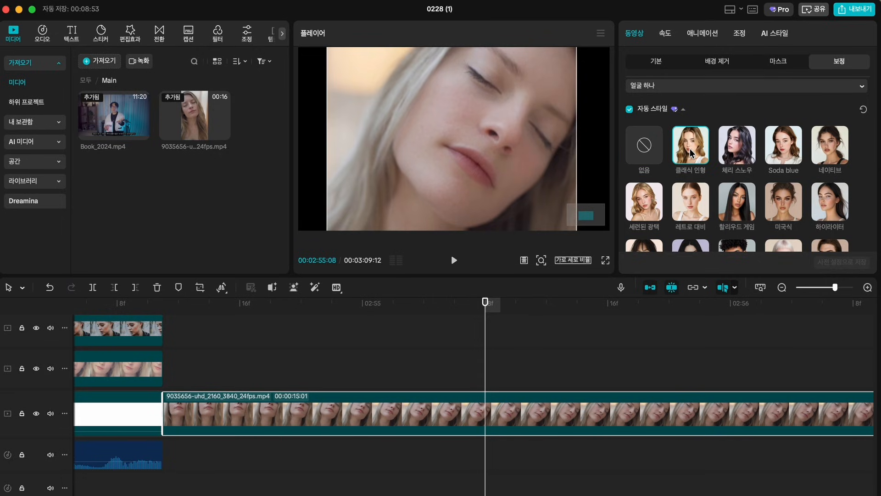
click(742, 155)
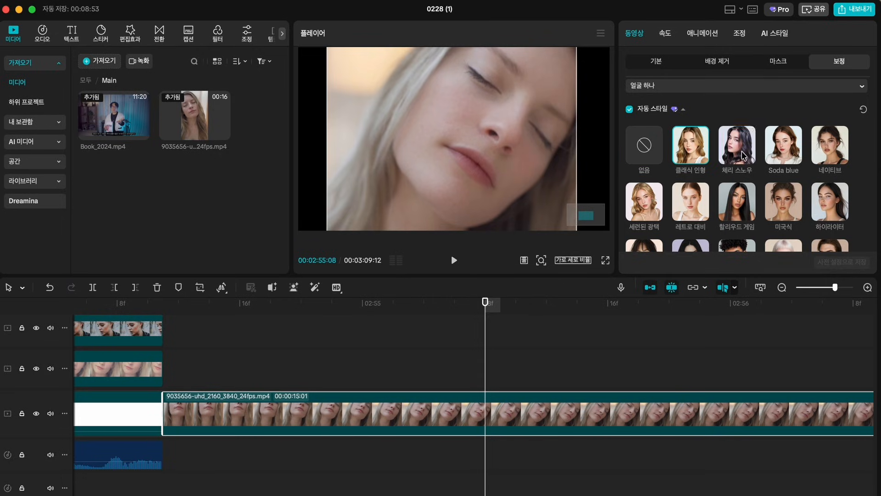
click(780, 148)
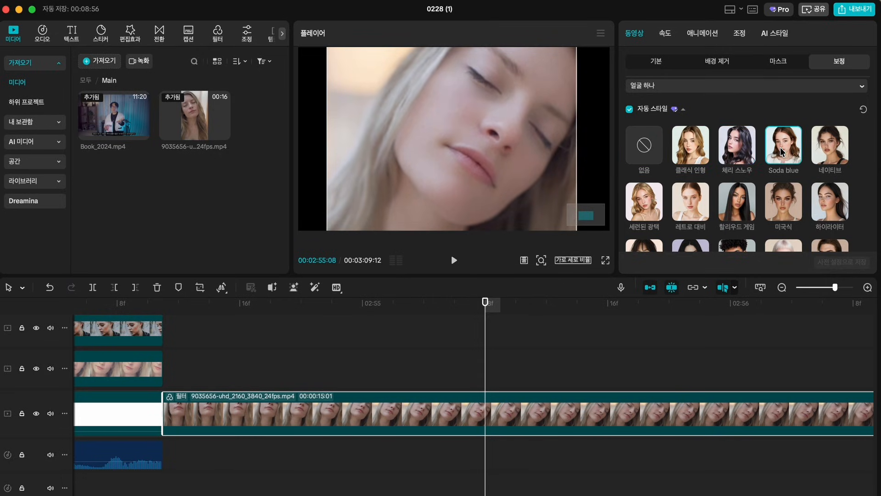
click(648, 153)
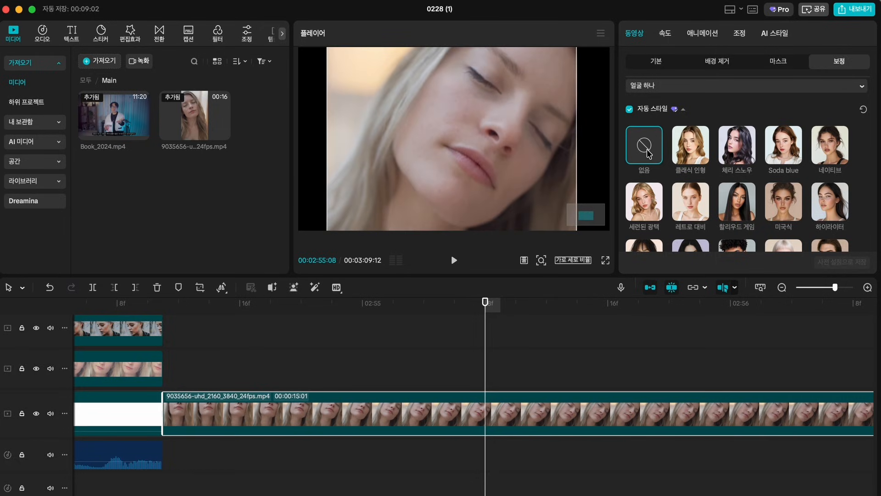
Step: Compare Soda blue with 없음 on the zoomed face and keep the Soda blue auto style
click(778, 148)
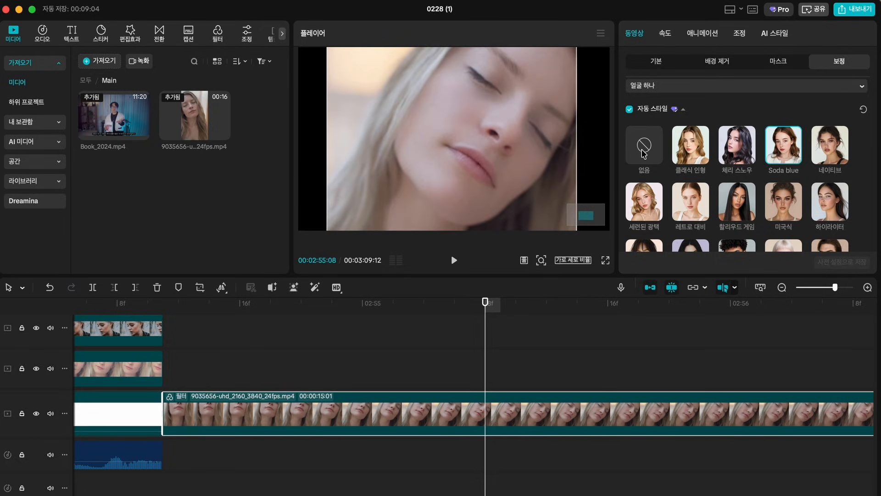
click(648, 149)
click(779, 149)
drag(588, 215, 590, 213)
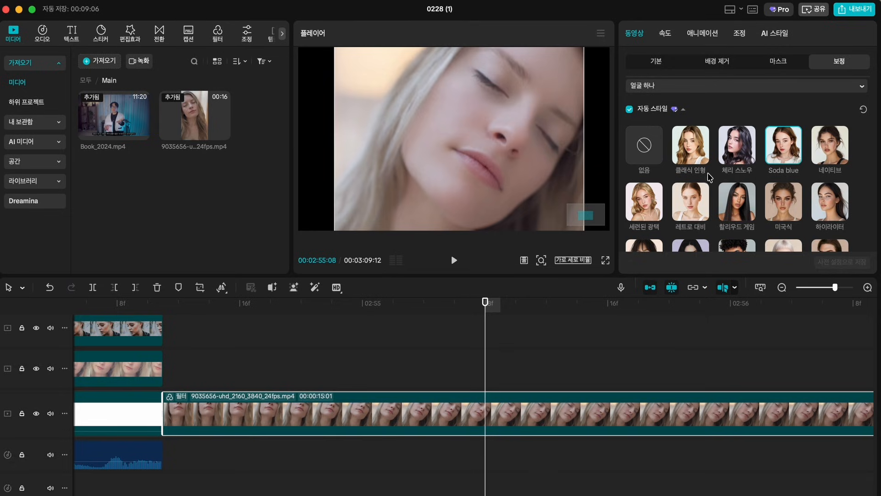
click(759, 112)
click(759, 114)
click(584, 214)
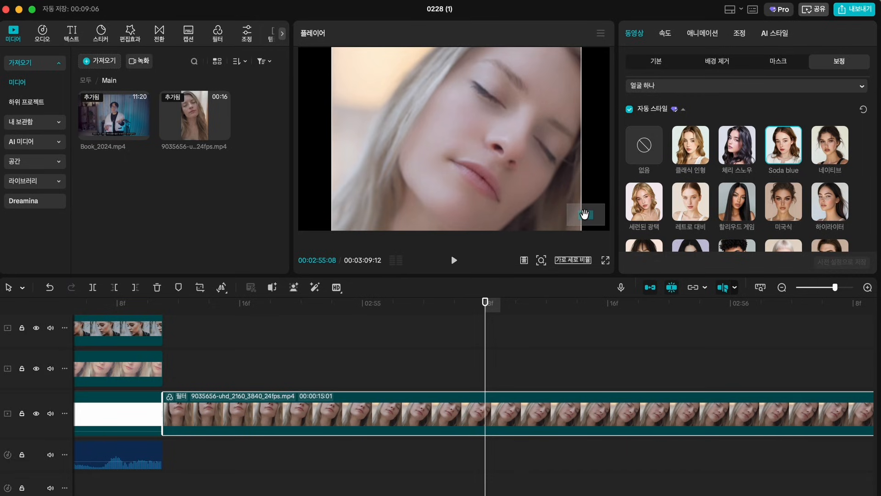
Step: Compare the 없음 and Soda blue auto styles again on the zoomed portrait face
drag(588, 217, 589, 216)
scroll(686, 151, down, 5)
scroll(687, 152, up, 3)
scroll(686, 151, up, 2)
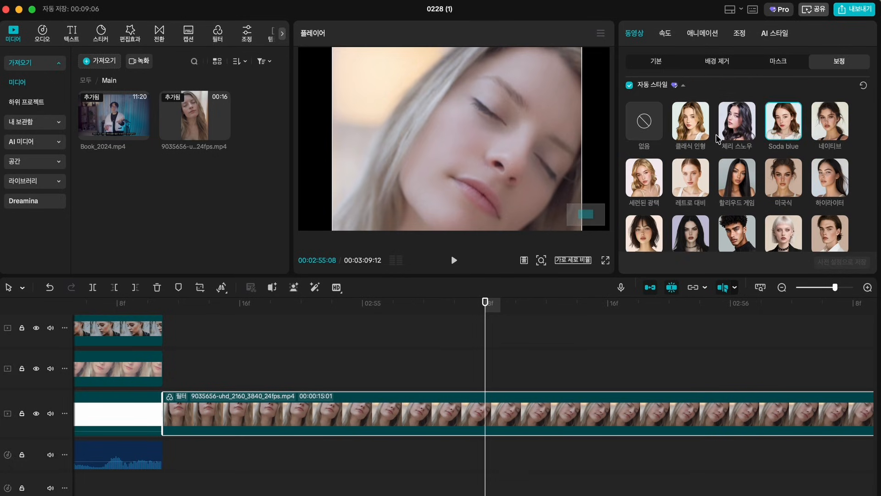
scroll(688, 130, down, 1)
click(648, 113)
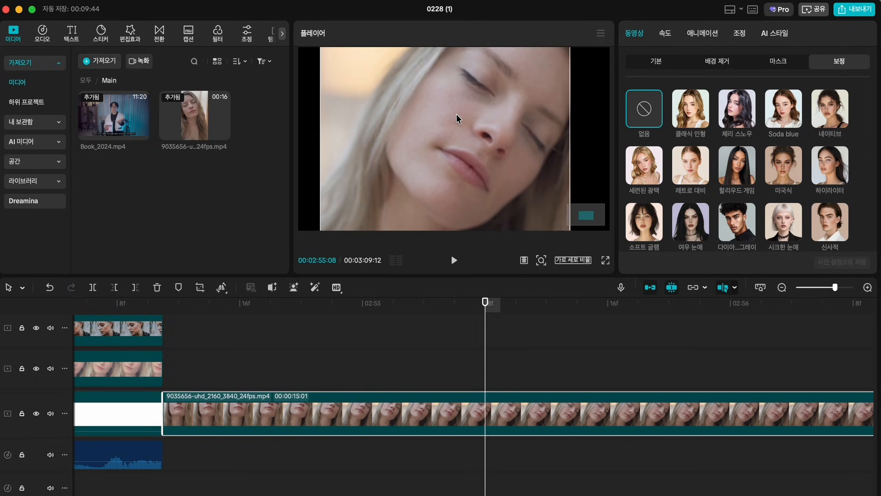
click(776, 110)
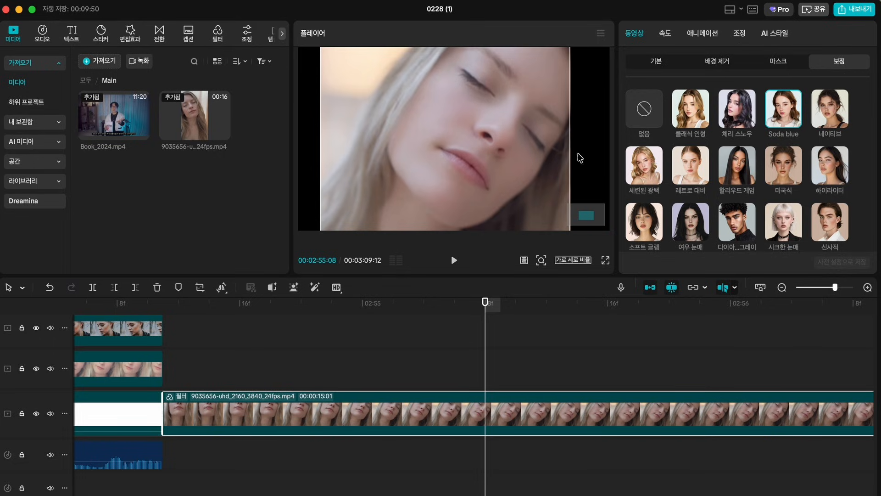
Step: Try the 세련된 광택, 레트로 대비, 할리우드 게임, 시크한 눈매 and 클래식 인형 auto styles on the face
click(644, 164)
click(688, 166)
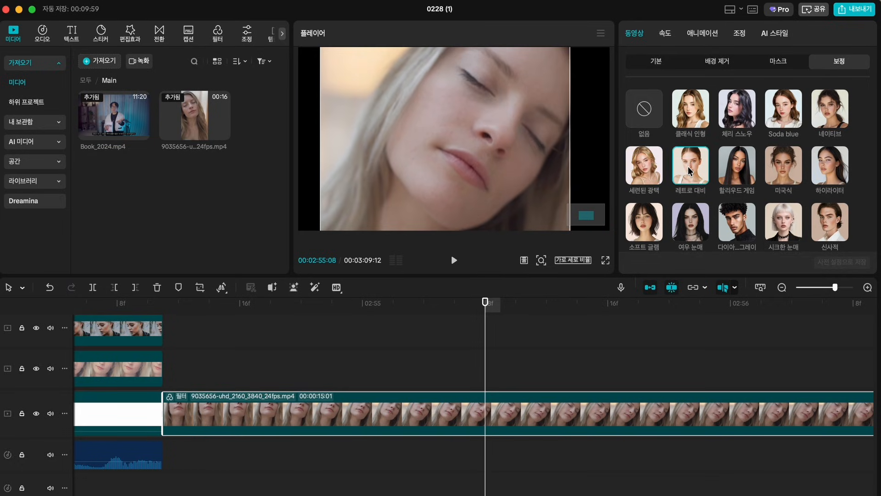
click(755, 162)
scroll(789, 170, down, 2)
click(783, 169)
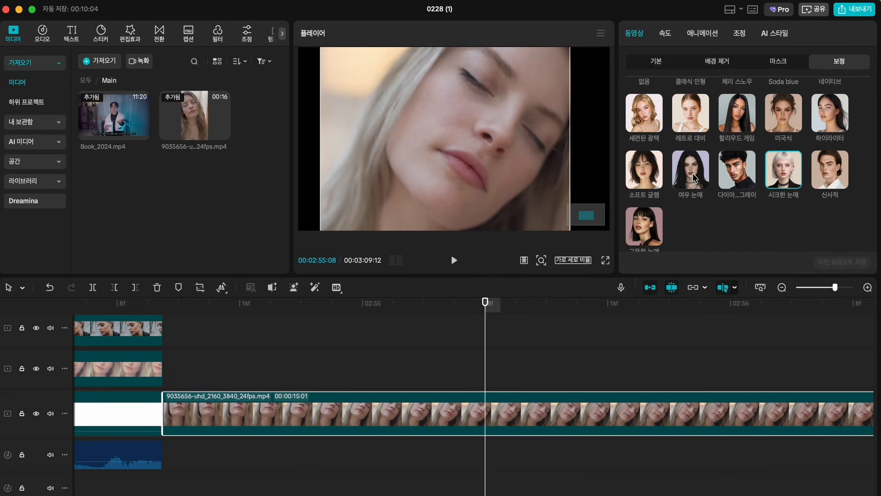
scroll(684, 152, up, 3)
click(675, 130)
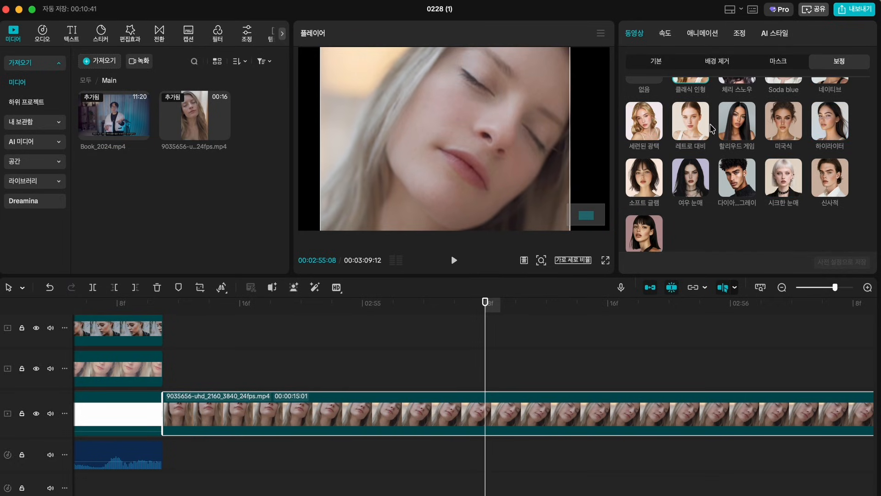
Step: Enable the 피부 skin retouch for the portrait clip and set 스파클 피부 to 78
scroll(689, 147, down, 5)
scroll(688, 149, down, 4)
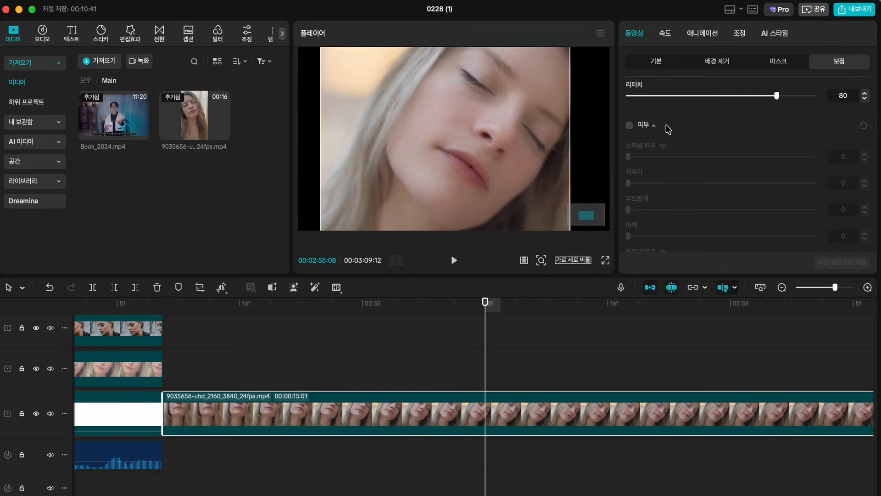
click(629, 125)
click(476, 302)
scroll(731, 143, down, 2)
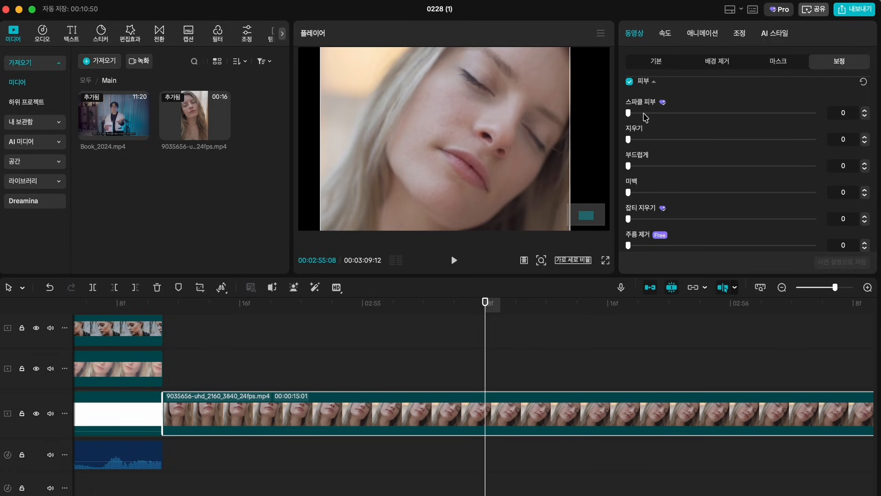
drag(628, 115, 579, 107)
drag(629, 167, 576, 147)
drag(628, 113, 772, 112)
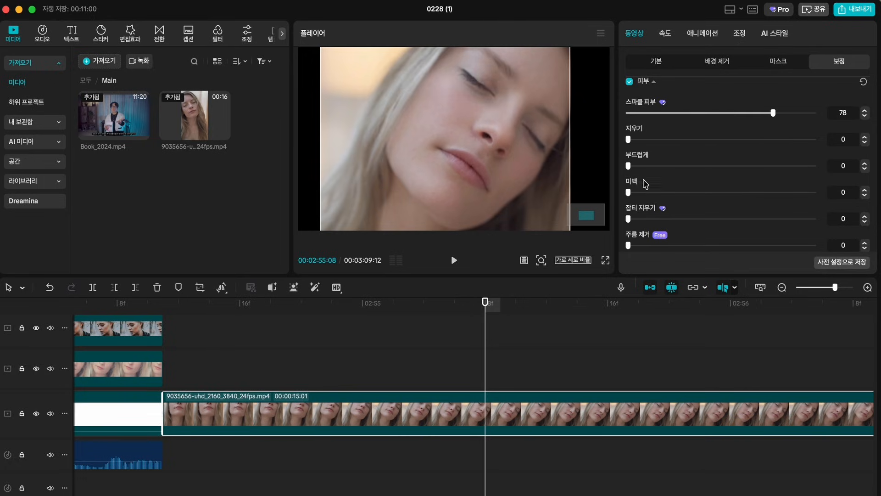
Step: Raise 부드럽게 and 미백, and set 잡티 지우기 to 68, 주름 제거 to 75 and 페이스리프팅 to 64
drag(628, 166, 783, 166)
drag(628, 192, 719, 192)
drag(628, 218, 755, 220)
scroll(758, 222, down, 3)
drag(628, 176, 767, 178)
drag(628, 202, 749, 199)
Step: Set 고르게 to 45, 팔자주름 to 63 and 다크서클 제거 to 76 in the skin retouch
scroll(747, 198, down, 2)
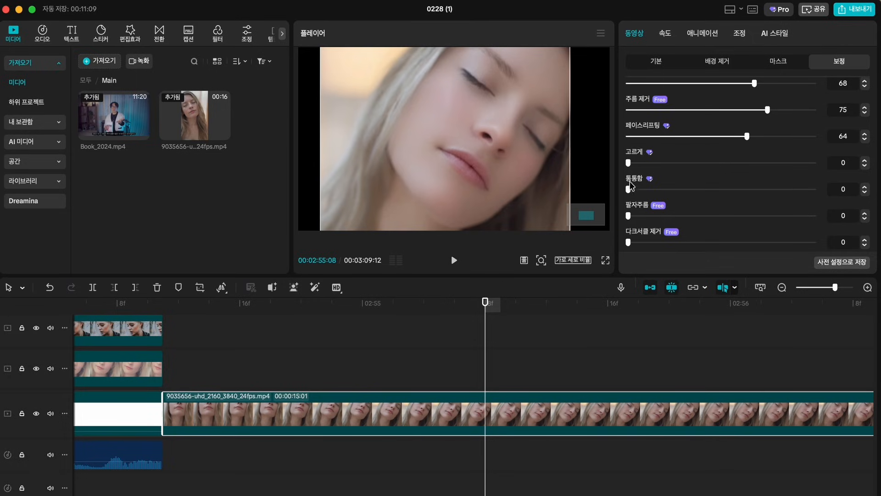
drag(628, 162, 711, 163)
scroll(711, 165, down, 3)
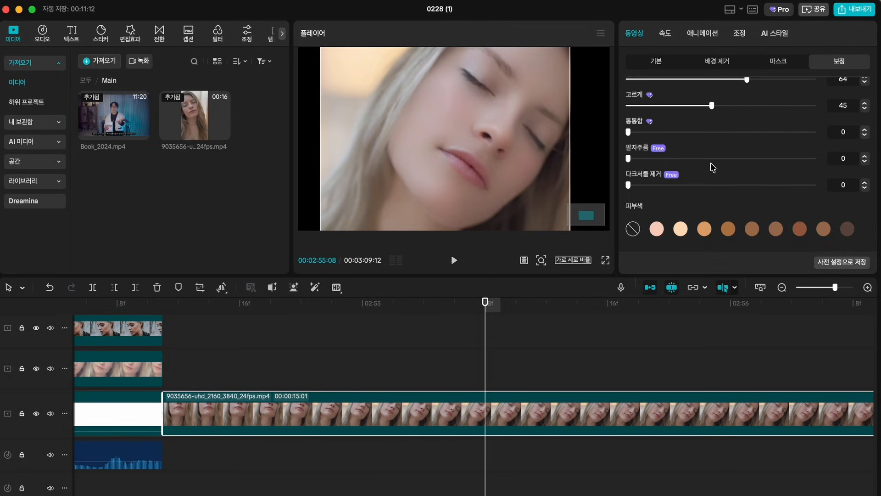
drag(629, 158, 744, 158)
drag(628, 185, 769, 185)
Step: Try the light beige 피부색 on the face and apply the pale pink one
scroll(693, 188, down, 2)
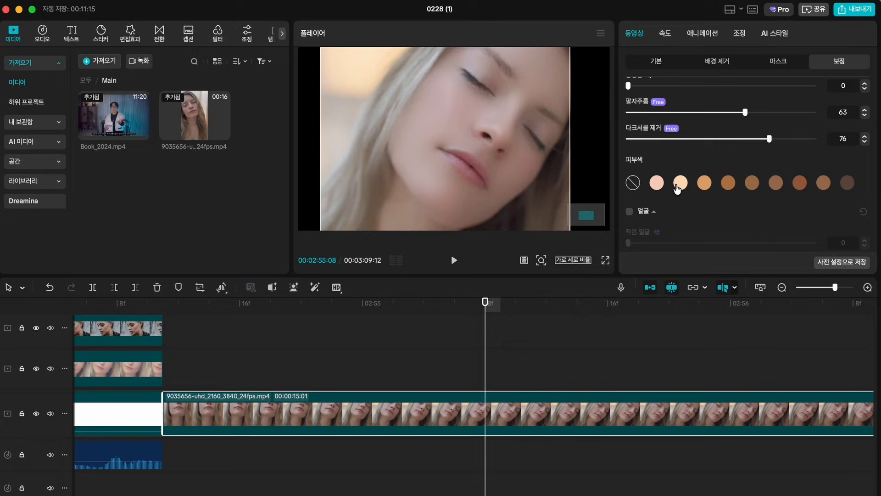
click(680, 183)
click(657, 183)
drag(583, 205, 587, 212)
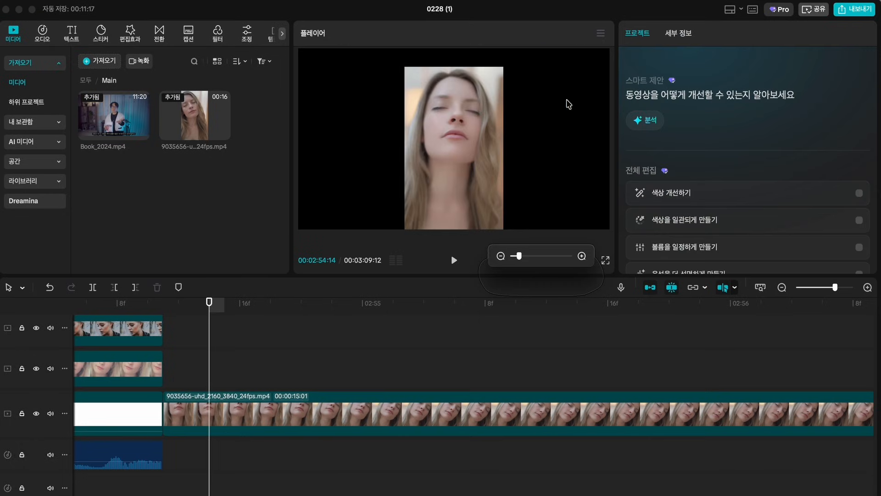
Step: Compare the full portrait frame with the 피부 skin retouch switched off and on
click(226, 427)
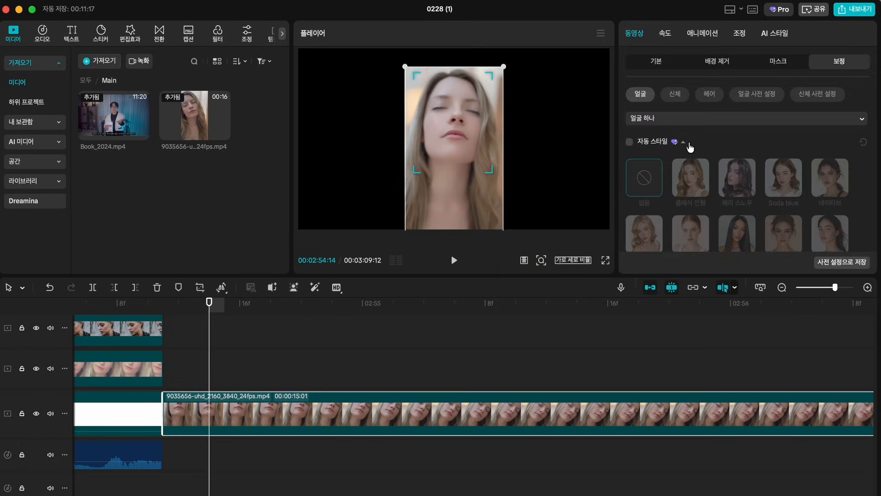
scroll(689, 146, down, 5)
click(629, 182)
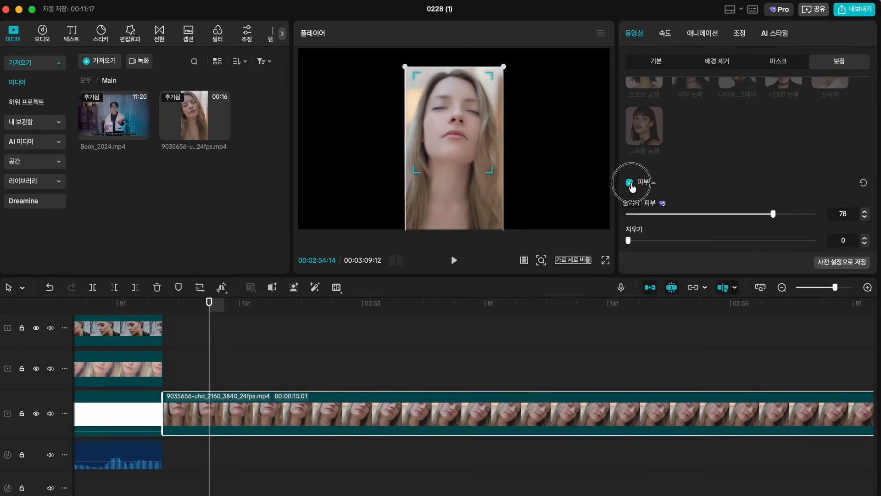
click(630, 183)
click(630, 183)
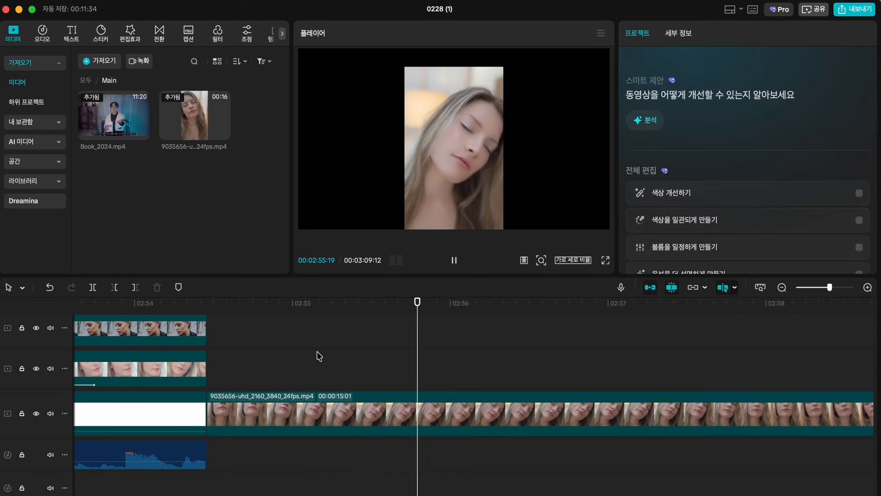
Step: Pause the portrait clip's playback and enlarge the player preview to check the face
key(space)
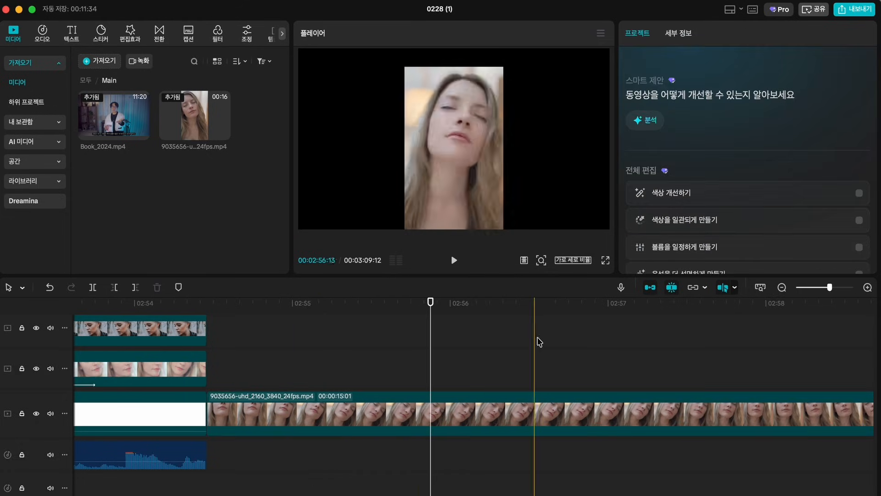
click(541, 260)
drag(517, 256, 524, 256)
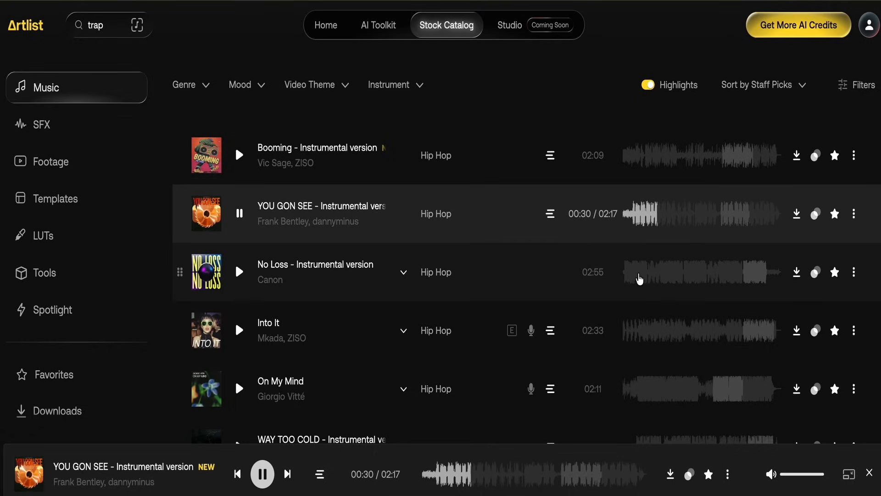
Step: Switch to Artlist's trap music results, preview tracks such as No Loss and download the track Motion
click(639, 279)
click(651, 267)
scroll(652, 267, down, 2)
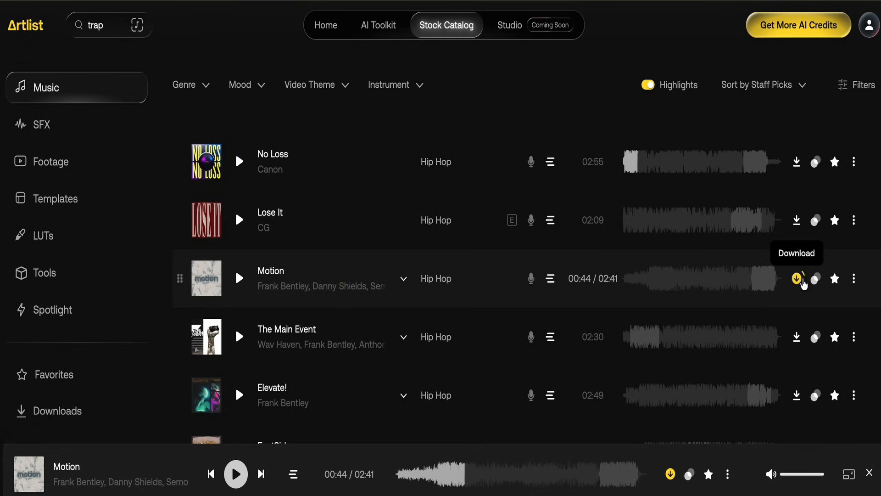
click(799, 279)
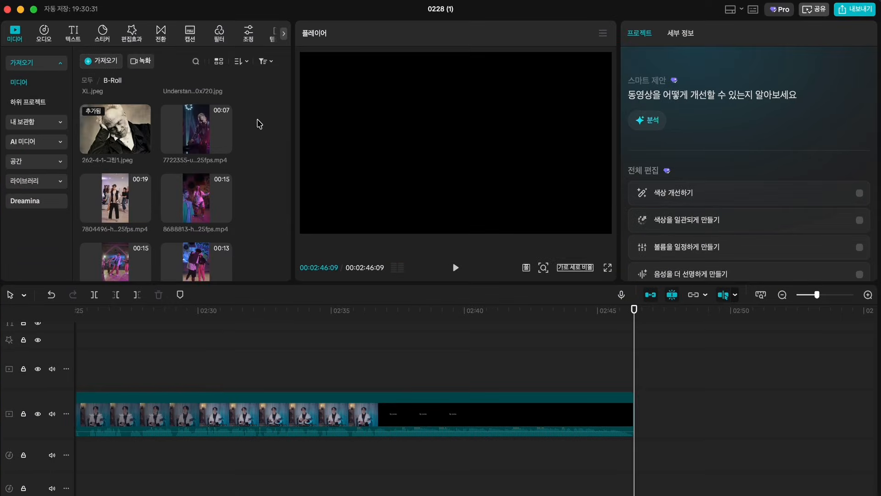
Step: In the video editor, add all the dance and concert clips from B-Roll to the end of the main track
click(200, 130)
drag(270, 195, 23, 319)
scroll(260, 138, up, 5)
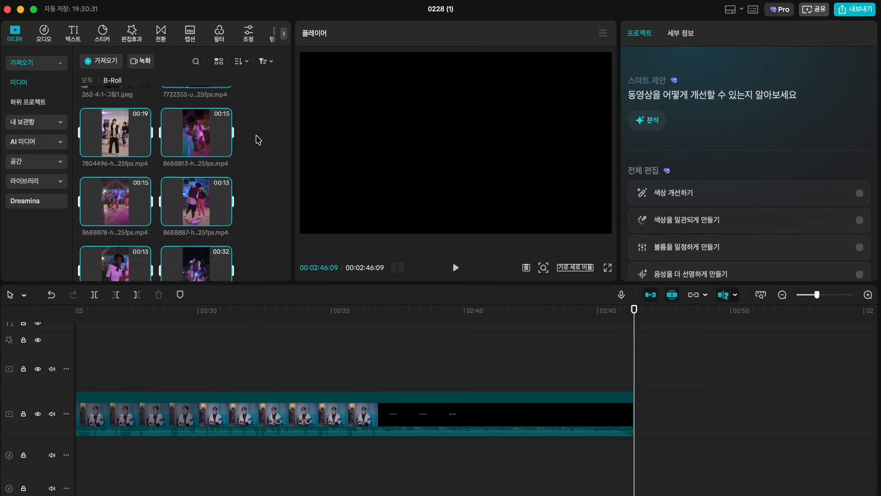
click(197, 142)
drag(198, 141, 649, 413)
scroll(653, 416, down, 3)
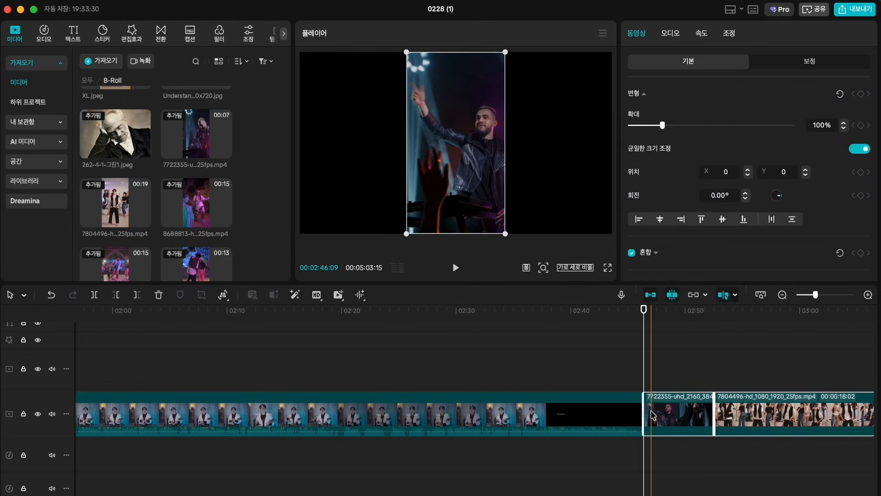
scroll(653, 415, right, 10)
scroll(655, 413, left, 5)
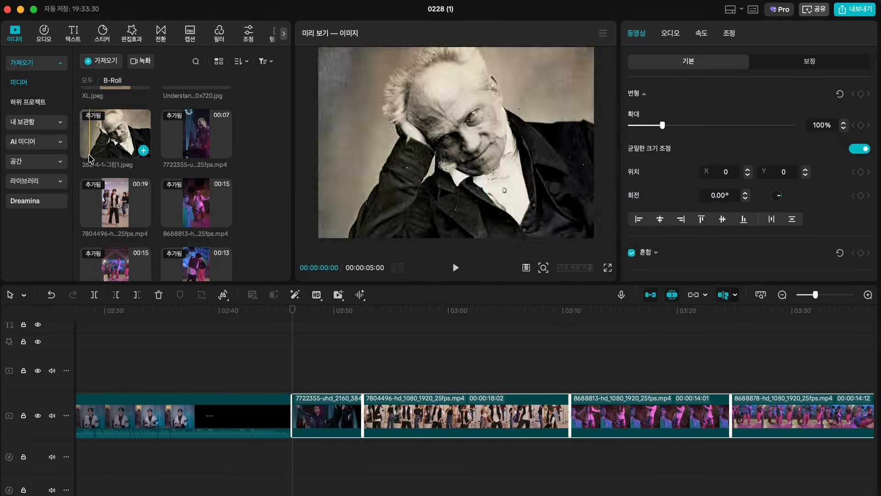
Step: Place the Motion music from the Audio folder on the track below, starting at the first B-roll clip
click(86, 84)
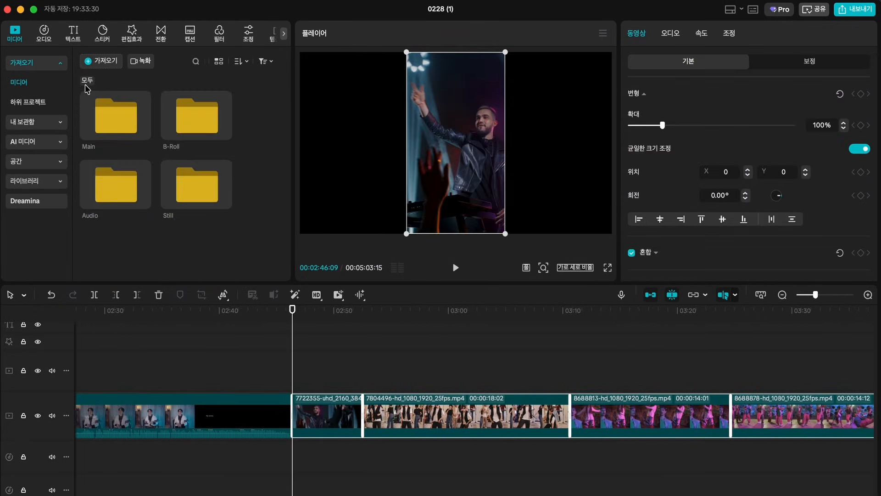
double_click(117, 186)
click(176, 249)
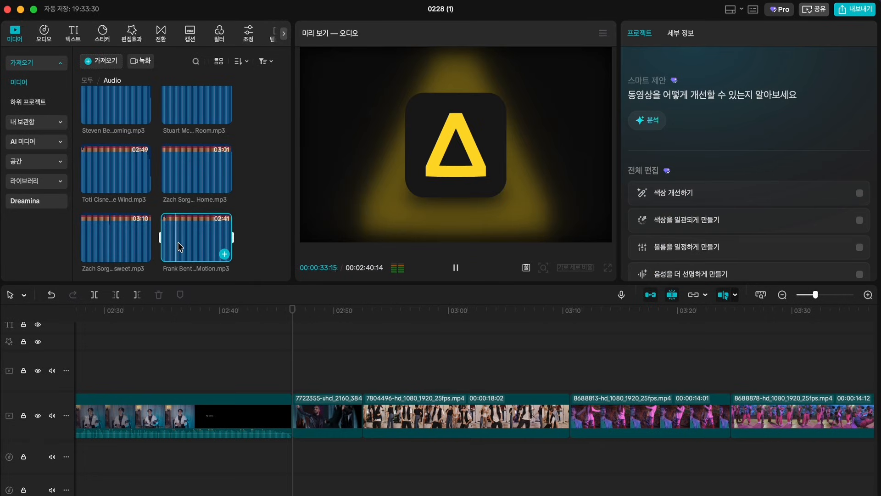
drag(178, 247, 291, 468)
key(space)
Step: Trim the Motion music's intro up to 00:03:10:15 and move the remainder back to the start of the B-roll clips
scroll(292, 468, down, 5)
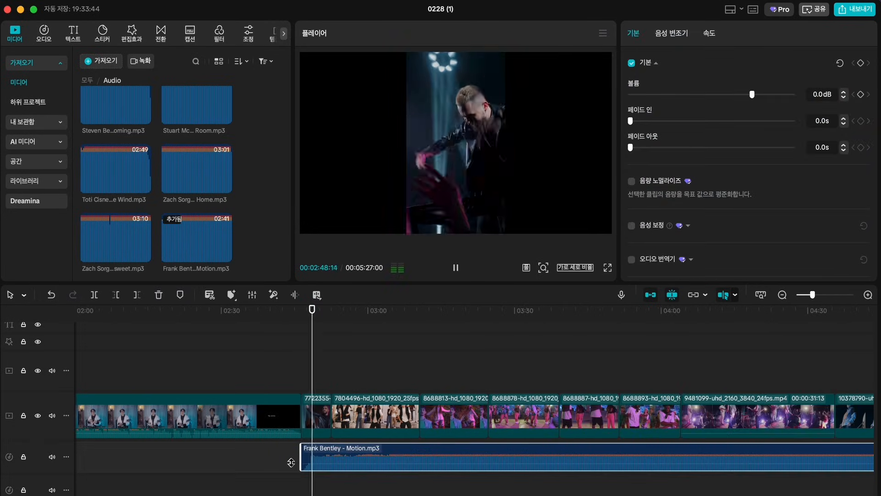
scroll(291, 463, right, 1)
key(space)
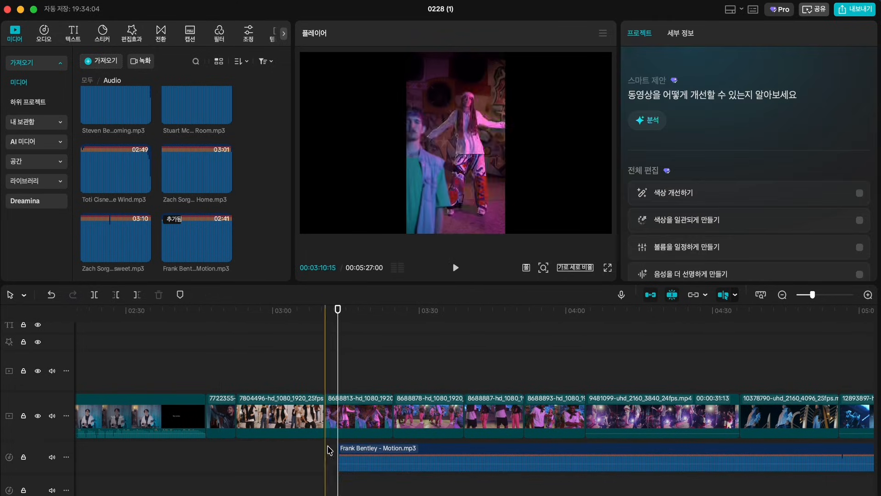
key(space)
drag(341, 448, 227, 448)
click(201, 374)
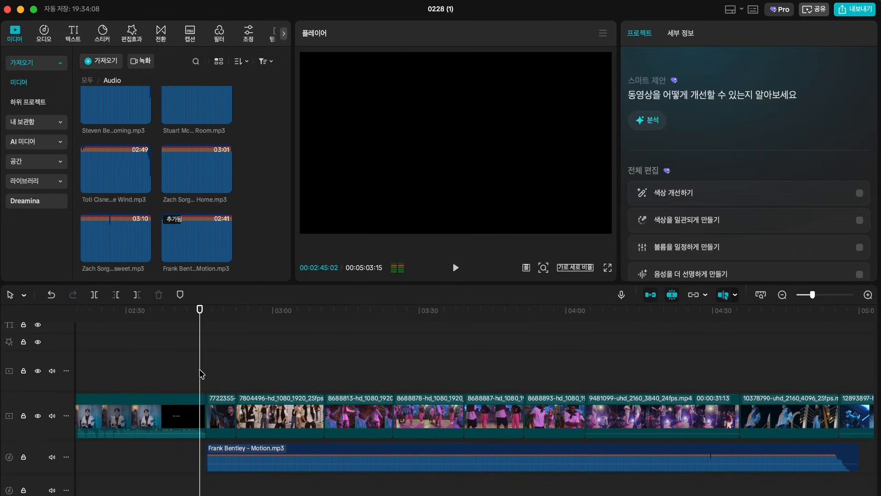
Step: Nudge the Motion music slightly earlier against the start of the first B-roll clip
scroll(200, 374, up, 3)
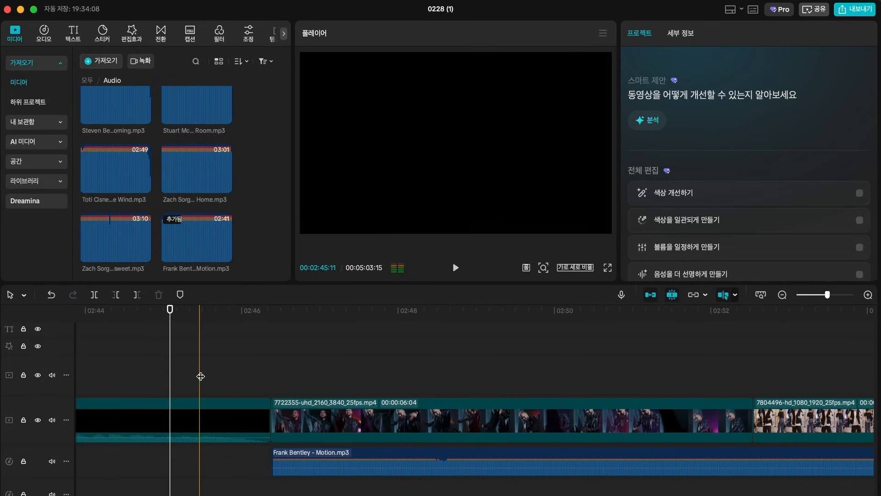
click(287, 455)
drag(287, 454, 292, 454)
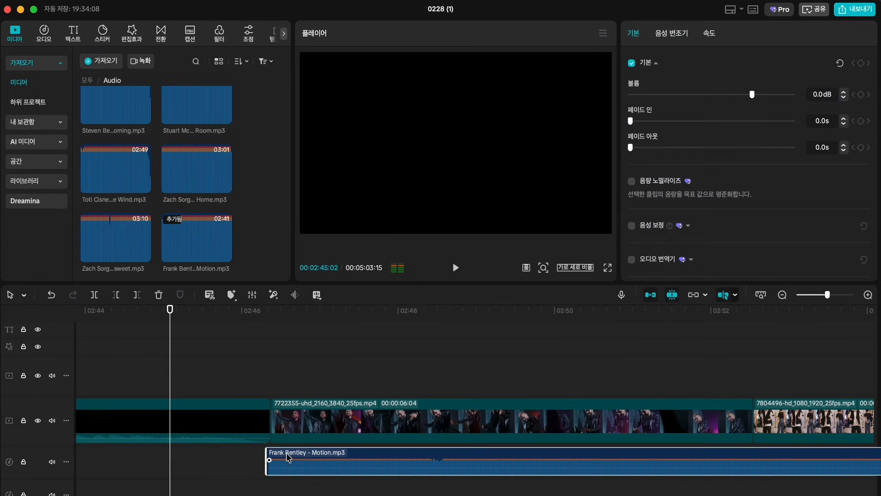
Step: Play the first two B-roll clips together with the Motion music to check the timing
click(255, 374)
key(space)
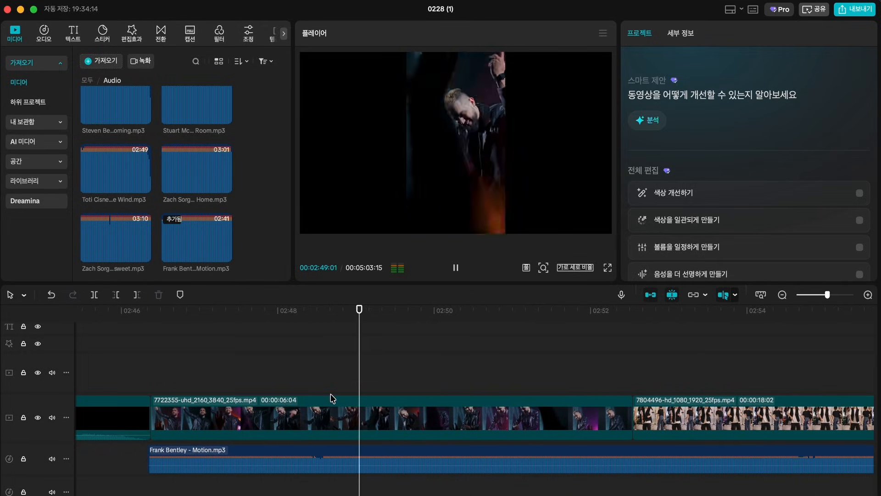
key(space)
key(space)
scroll(625, 350, right, 2)
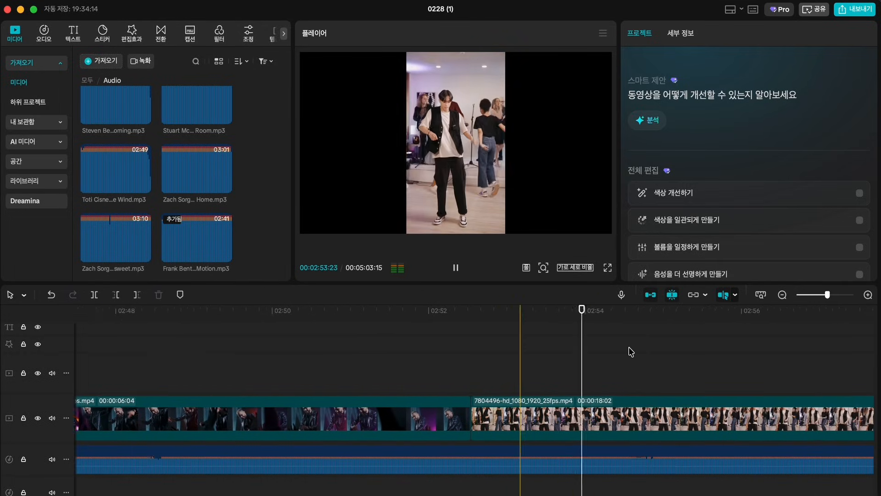
scroll(625, 349, down, 4)
key(space)
Step: Disable the Motion music clip and play the first B-roll clips without the music
click(526, 461)
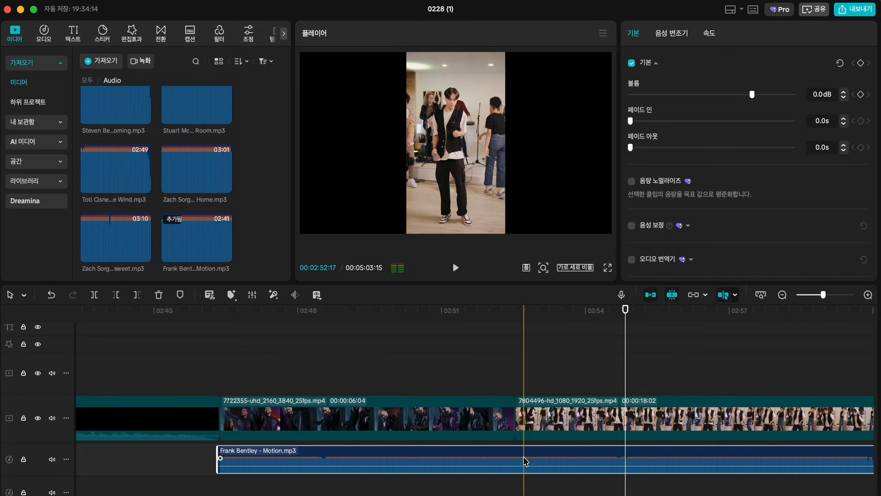
key(v)
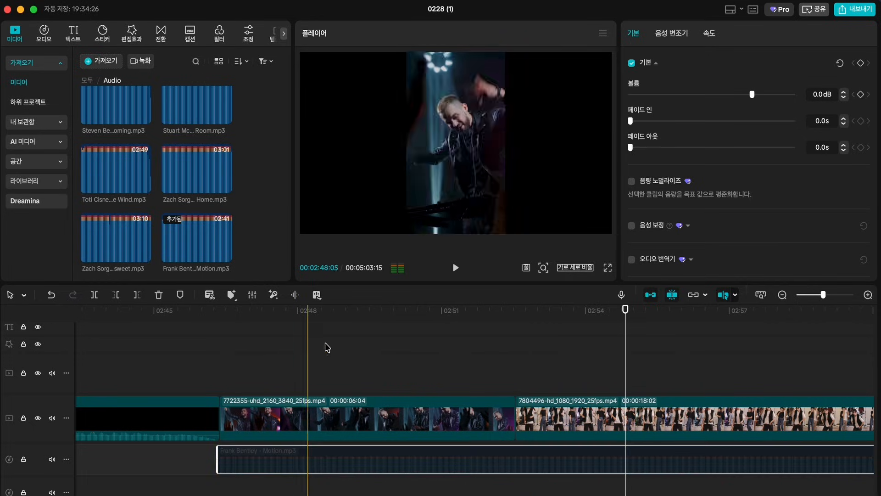
click(440, 350)
key(space)
click(279, 350)
key(space)
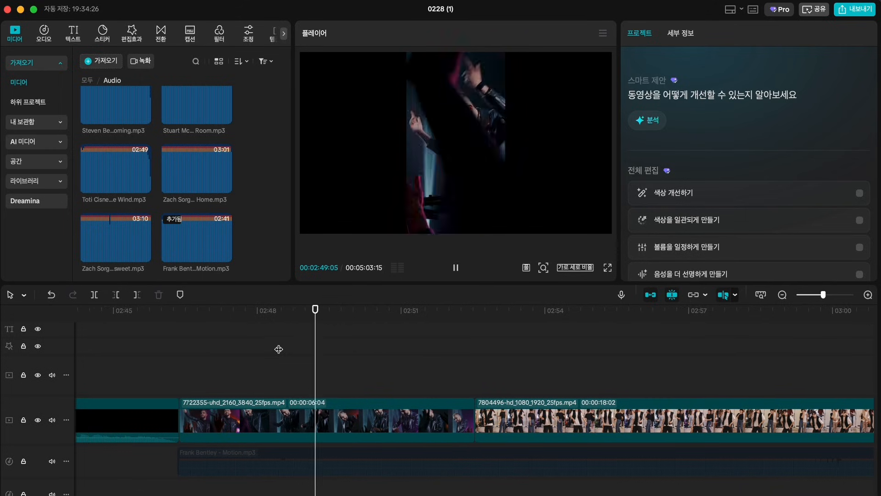
Step: Play and skim through the B-roll clips without the music to review the footage that follows the first clip
key(space)
key(space)
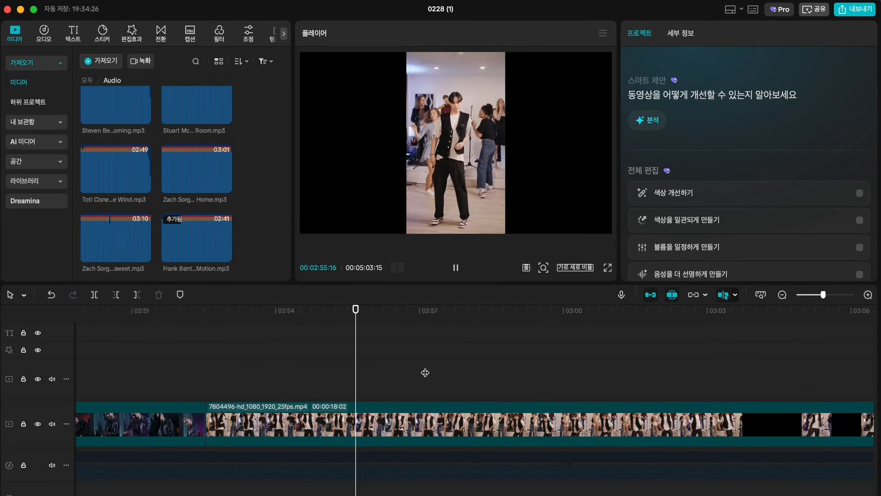
key(space)
scroll(535, 376, left, 5)
scroll(549, 378, down, 3)
scroll(597, 371, right, 10)
click(618, 368)
scroll(617, 368, left, 4)
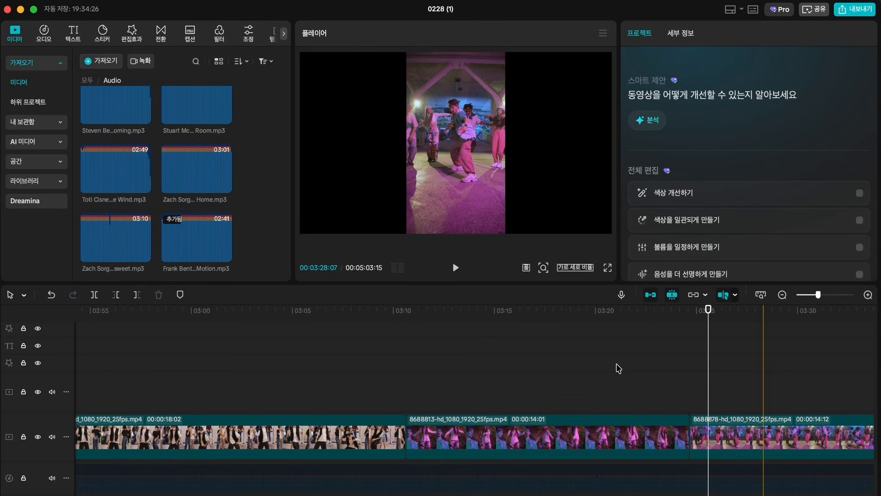
scroll(618, 368, left, 5)
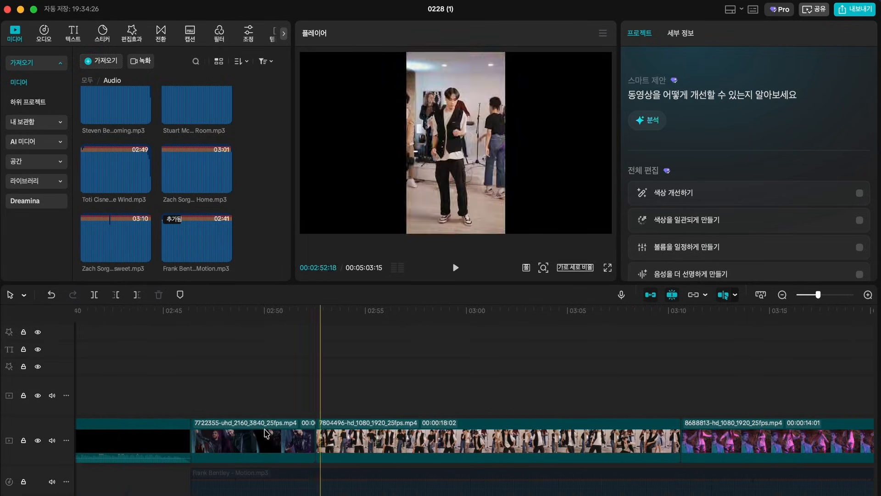
Step: Re-enable the Motion music and cut the first B-roll clip on the beat, deleting the remainder so 00:00:01:16 is left
click(192, 379)
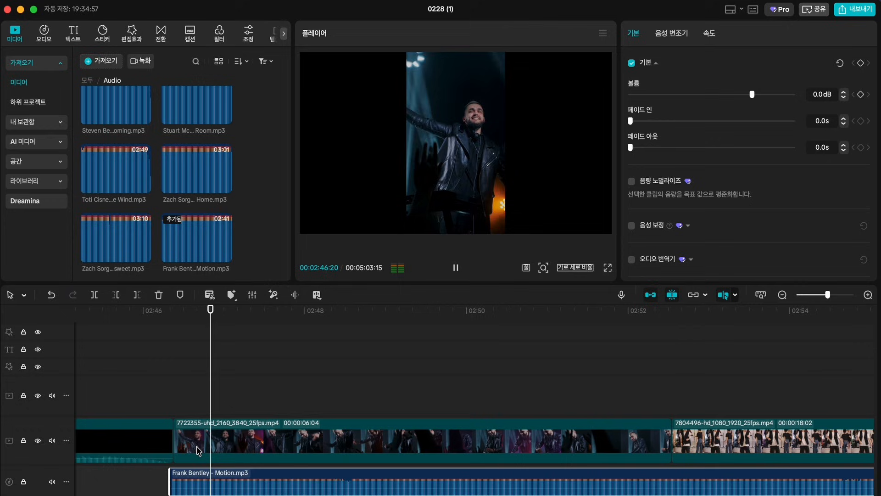
key(space)
click(311, 434)
key(super+b)
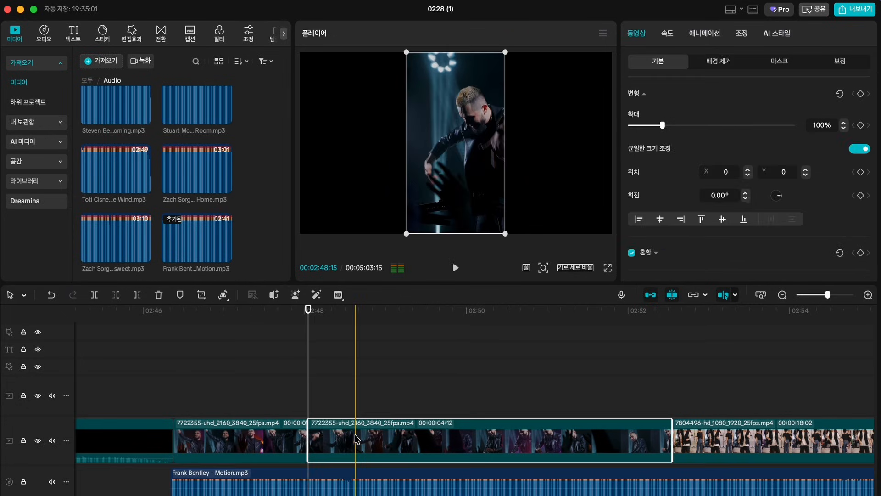
key(BackSpace)
Step: Cut the 7804496 B-roll clip on the next beat, deleting the remainder so 00:00:01:14 is left
key(space)
click(406, 445)
key(space)
key(super+b)
key(BackSpace)
Step: Shorten the 8688813, 8688878, 8688887 and 8688893 B-roll clips to the music's beats, keeping 00:00:01:17 of 8688813
key(space)
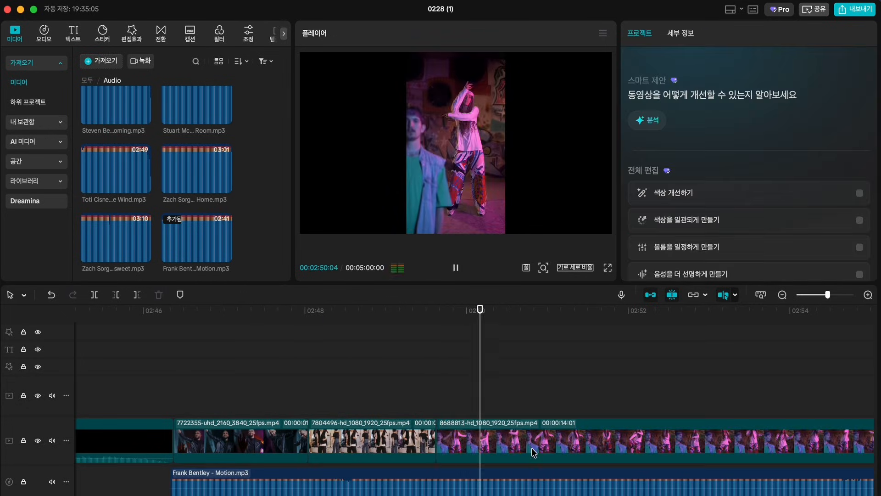
click(543, 443)
key(Up)
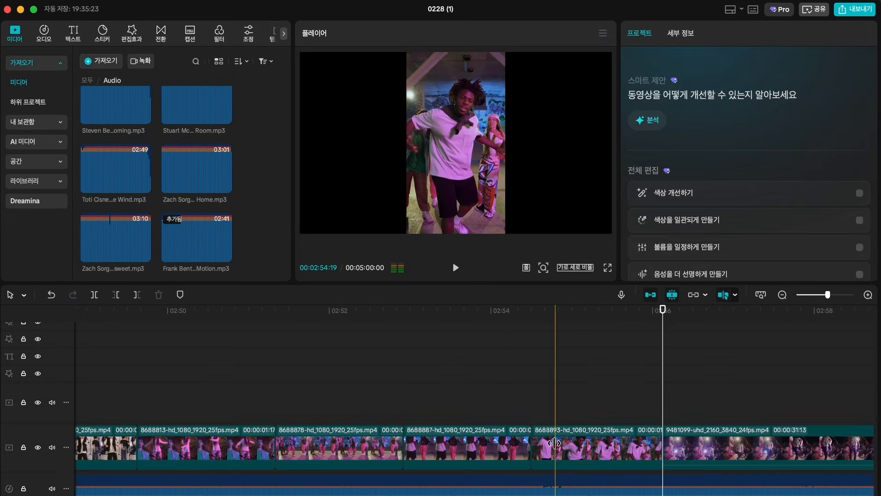
Step: Play the shortened B-roll sequence from its start with the Motion music to check the cuts
scroll(555, 443, left, 3)
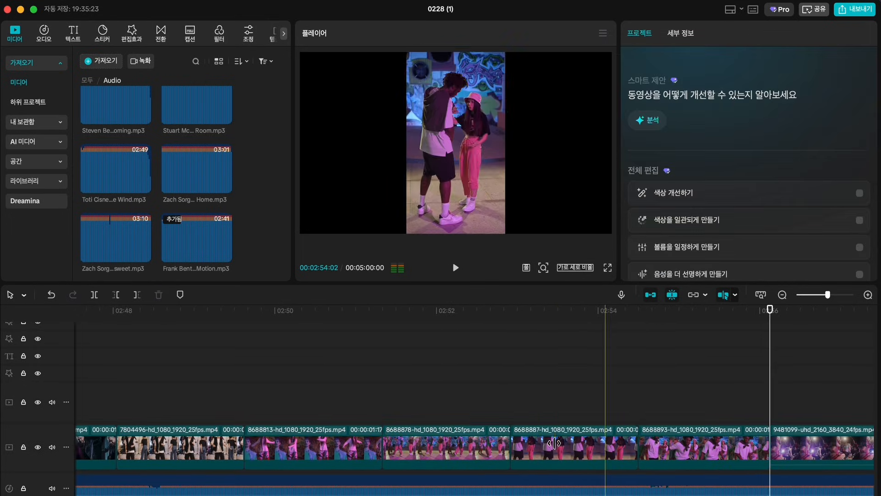
scroll(555, 443, left, 5)
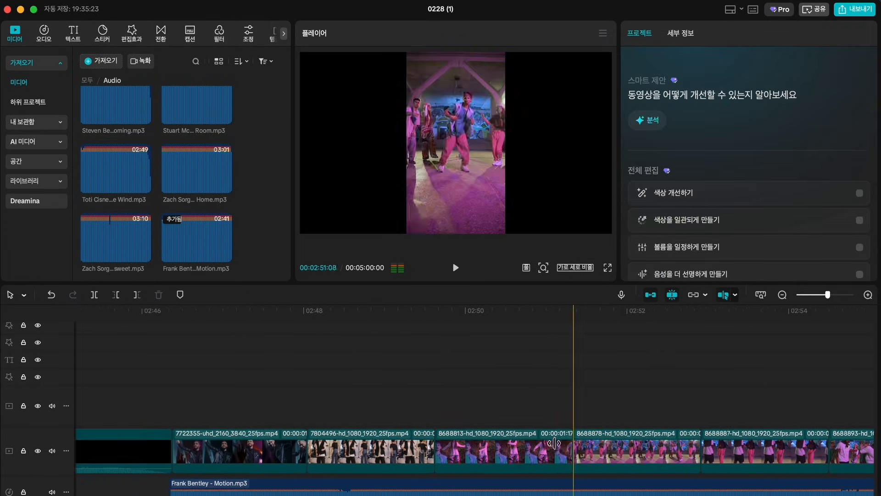
click(174, 405)
key(space)
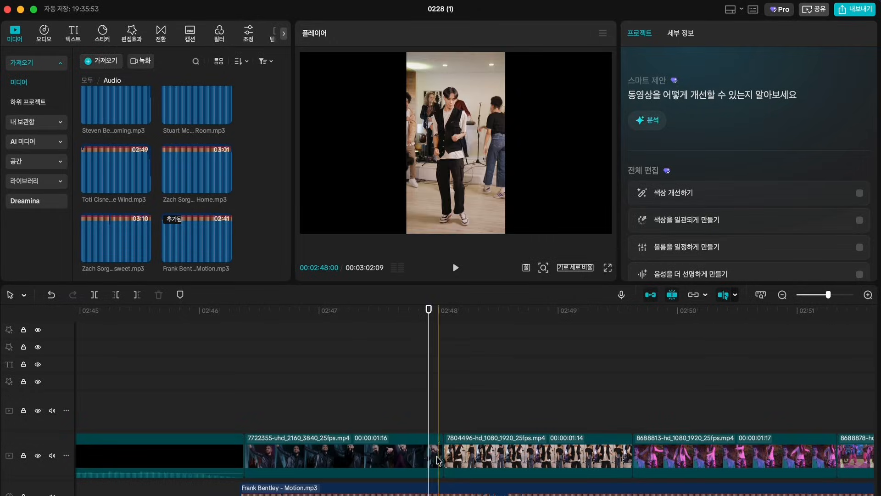
Step: Apply the popular 진동줌 transition between the first two B-roll clips
click(242, 454)
click(132, 42)
click(159, 39)
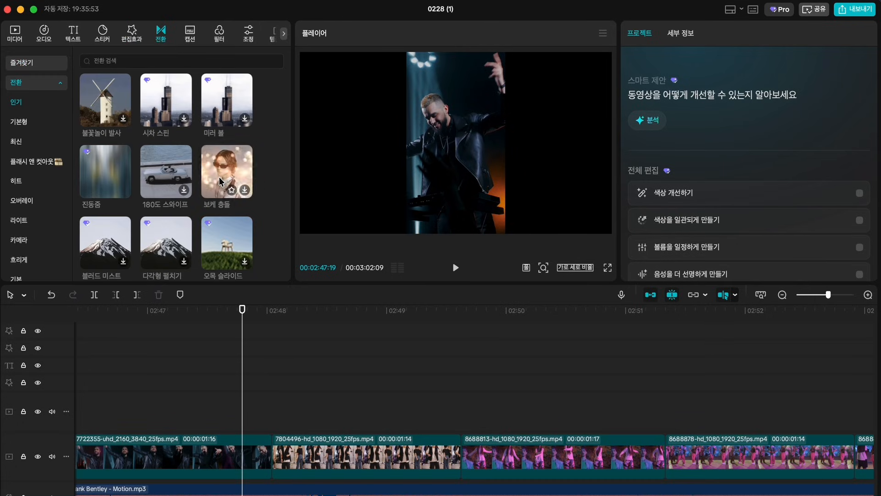
click(99, 180)
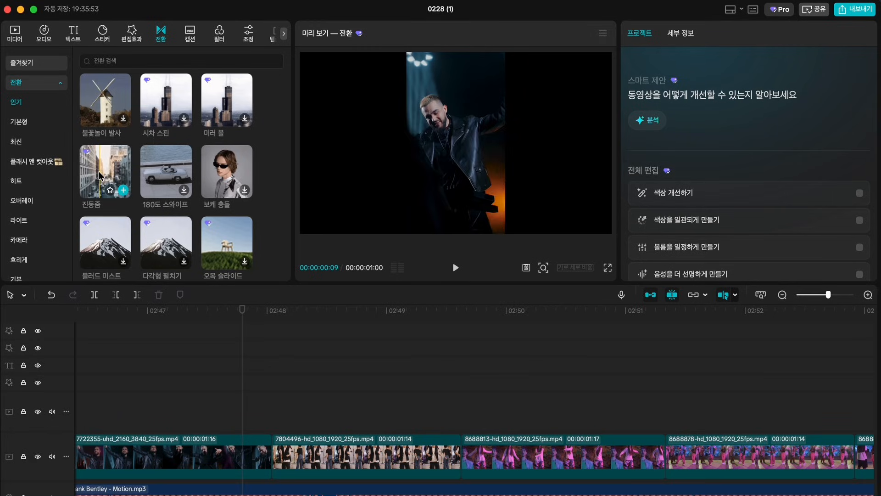
drag(106, 169, 235, 456)
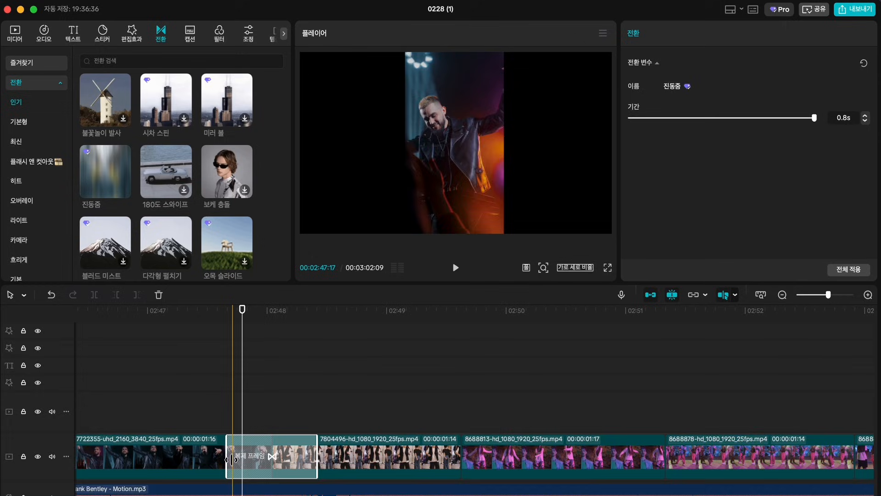
Step: Play the 진동줌 transition between the first two B-roll clips repeatedly to check its pace
scroll(232, 459, left, 3)
scroll(232, 459, right, 3)
click(238, 386)
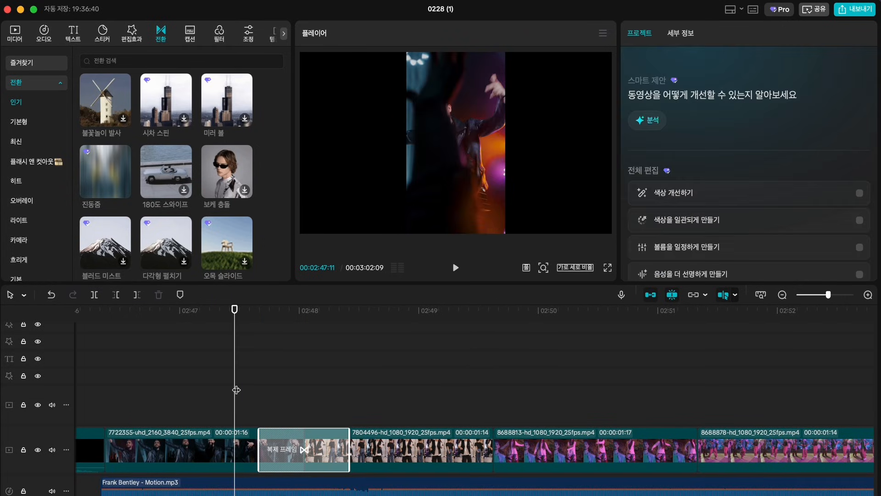
key(space)
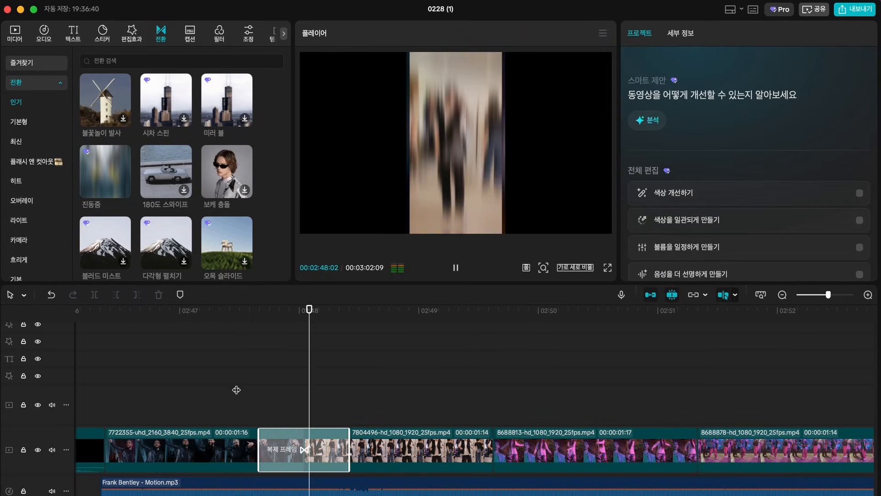
click(237, 389)
key(space)
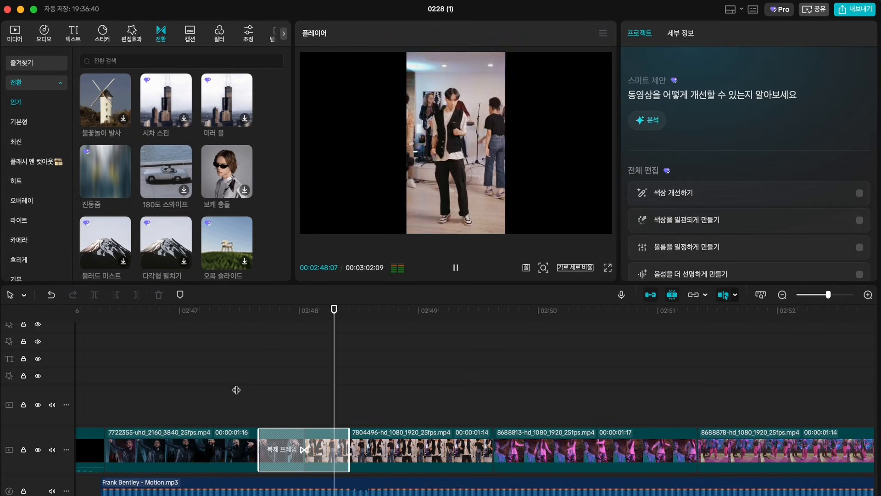
click(237, 389)
Step: Shorten the 진동줌 transition to 0.3s and play it to check the faster pace
drag(263, 444, 286, 458)
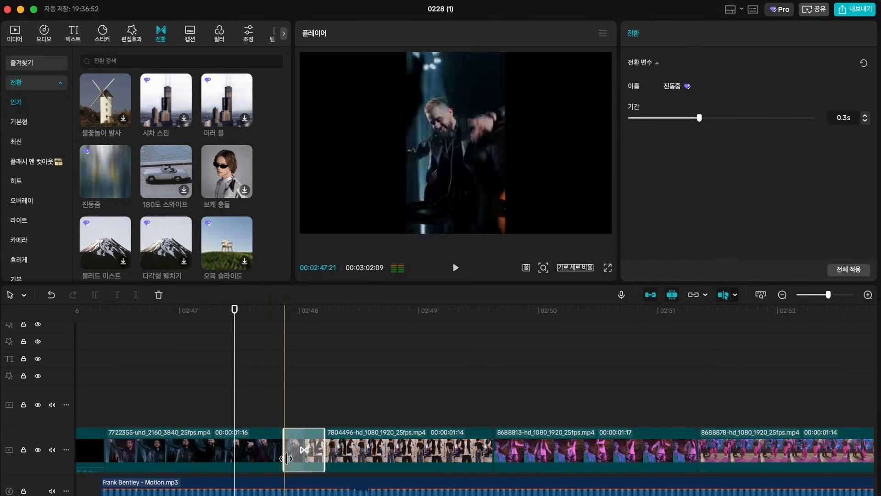
click(261, 418)
key(space)
Step: Add the 진동줌 transition to the remaining cuts between the B-roll clips
mouse_move(113, 186)
drag(113, 186, 521, 445)
click(186, 389)
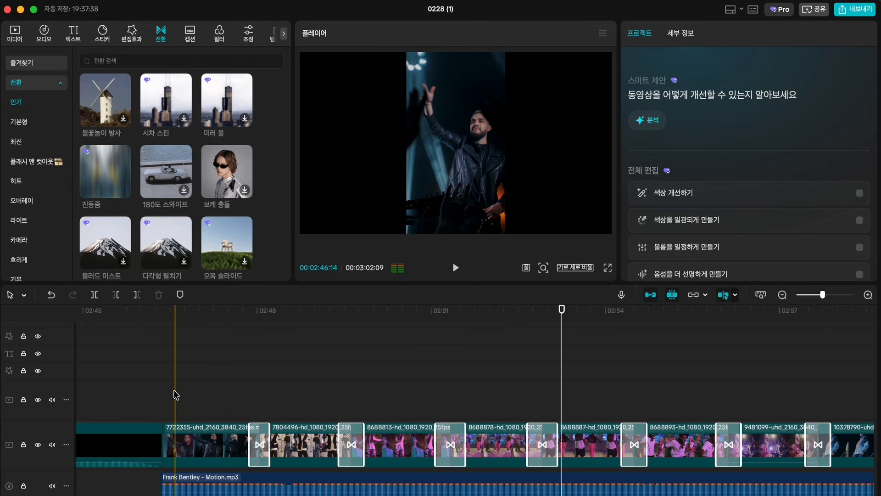
Step: Browse the popular, 히트 and 레트로 video effects for a vintage look suited to the B-roll
click(133, 33)
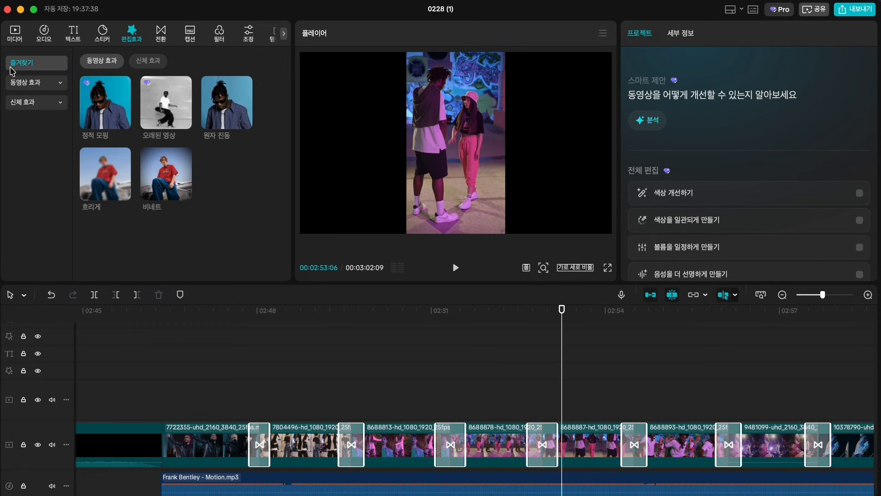
click(102, 60)
scroll(159, 191, down, 5)
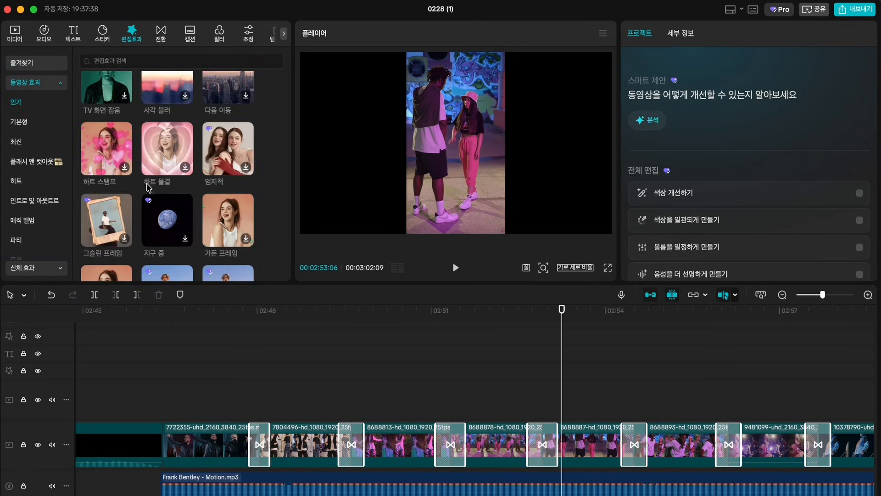
click(40, 184)
scroll(41, 189, down, 2)
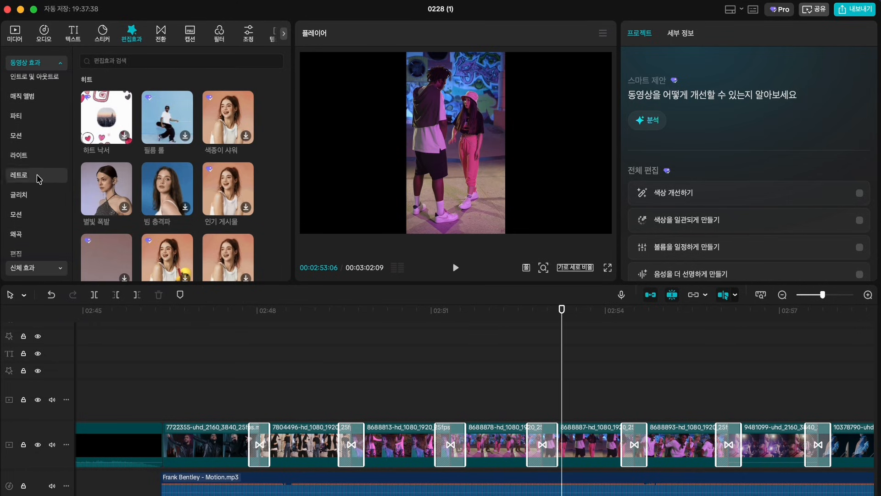
click(39, 178)
scroll(135, 181, down, 5)
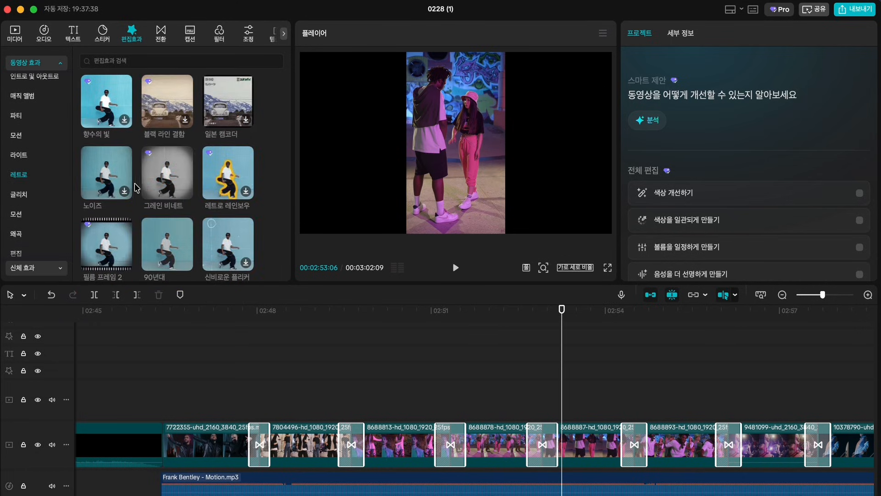
scroll(135, 181, up, 1)
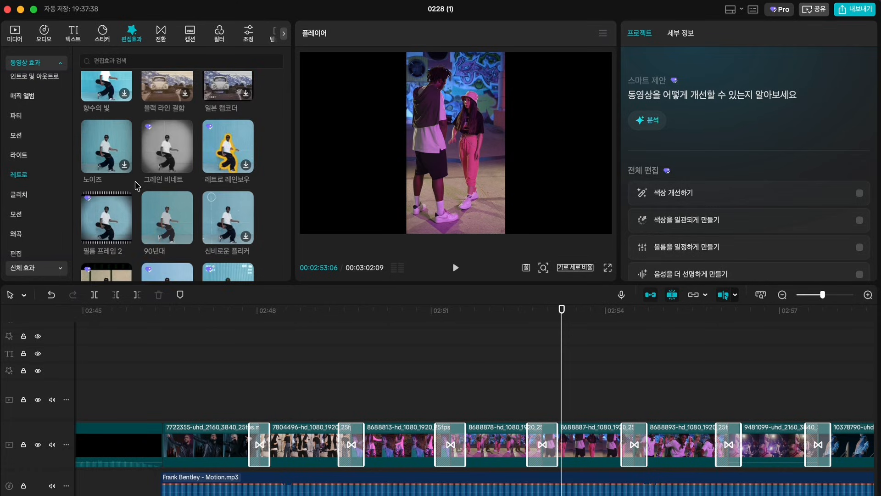
scroll(97, 143, up, 2)
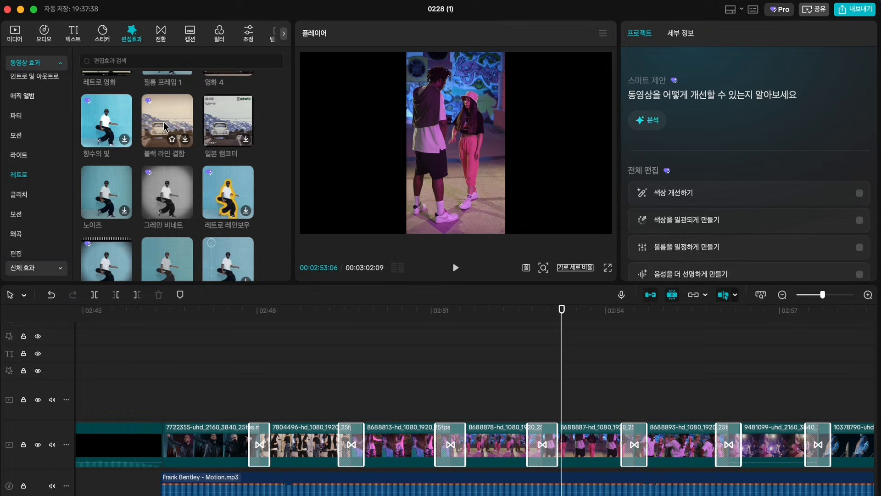
Step: Try the 블랙 라인 결함 effect from the start of the B-roll to about 00:02:54, play it and remove it
drag(165, 124, 167, 369)
drag(339, 370, 651, 370)
click(155, 333)
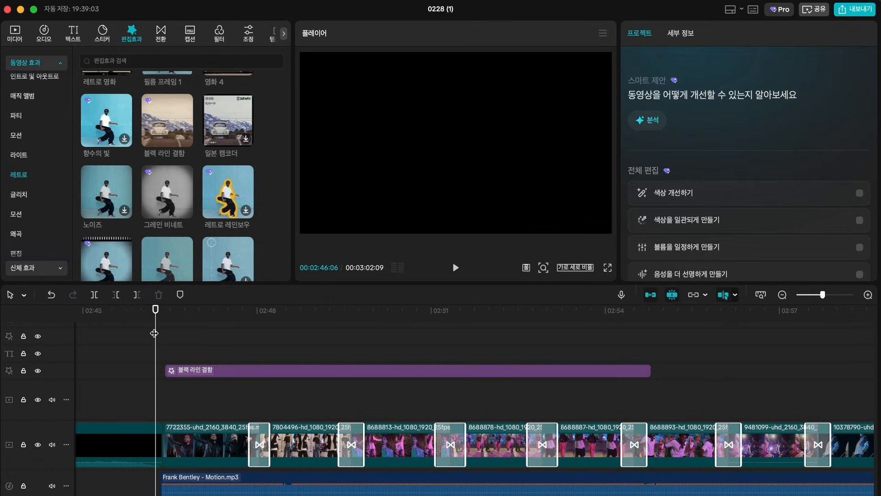
key(space)
click(256, 372)
key(space)
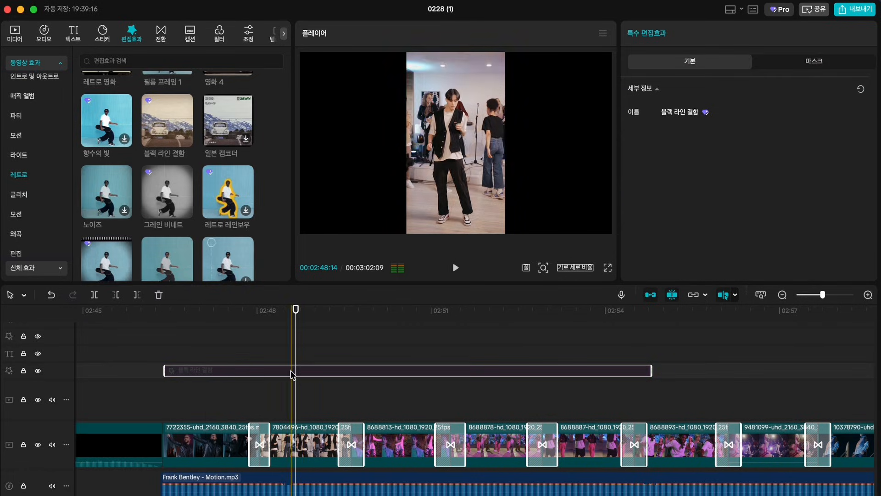
key(Delete)
Step: Try the 그레인 비네트 effect from the start of the B-roll to about 00:02:56, play it and remove it
drag(167, 191, 167, 367)
drag(335, 369, 748, 382)
click(148, 349)
key(space)
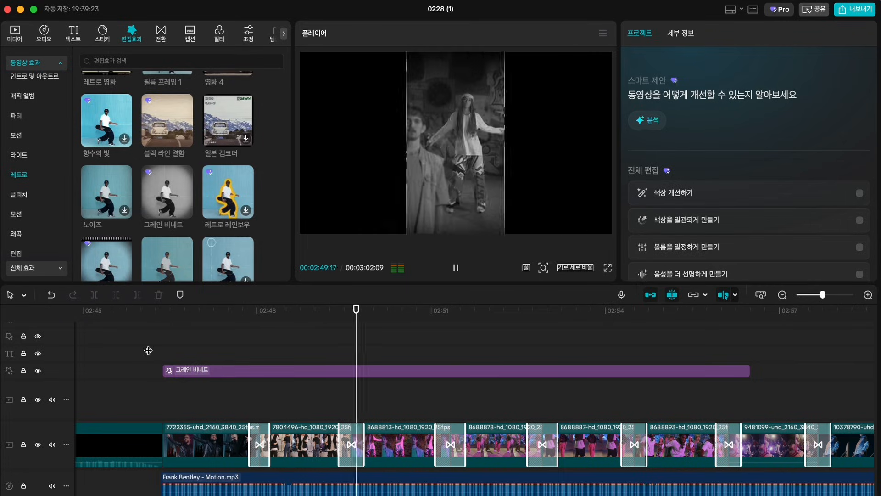
click(415, 371)
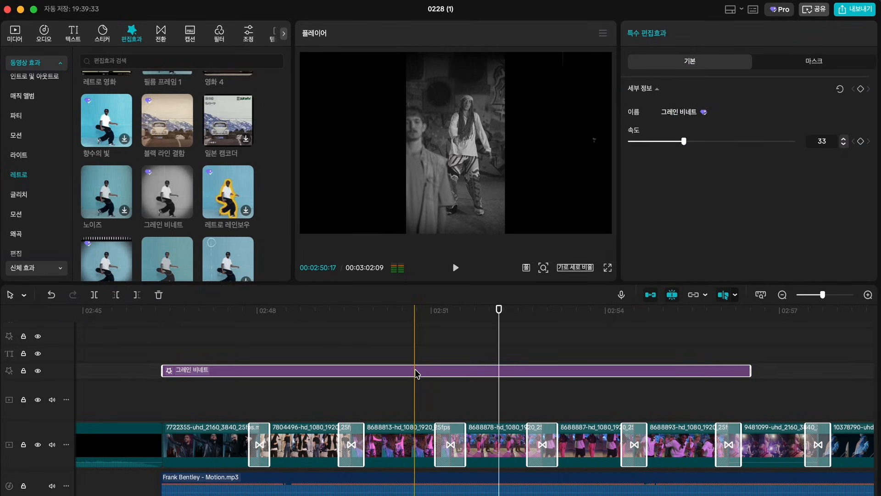
key(Delete)
Step: Add the favourited 오래된 영상 effect from the start of the B-roll to about 00:02:53 and play it
scroll(164, 203, down, 4)
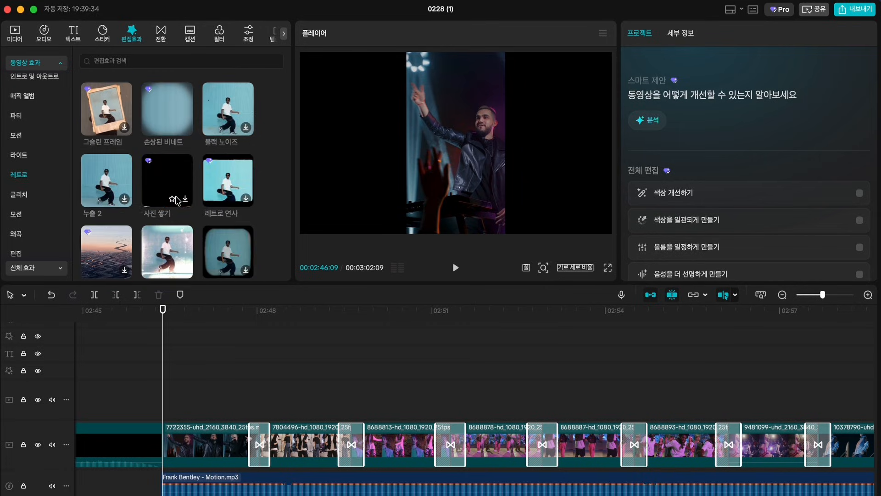
scroll(177, 200, down, 3)
scroll(177, 201, down, 3)
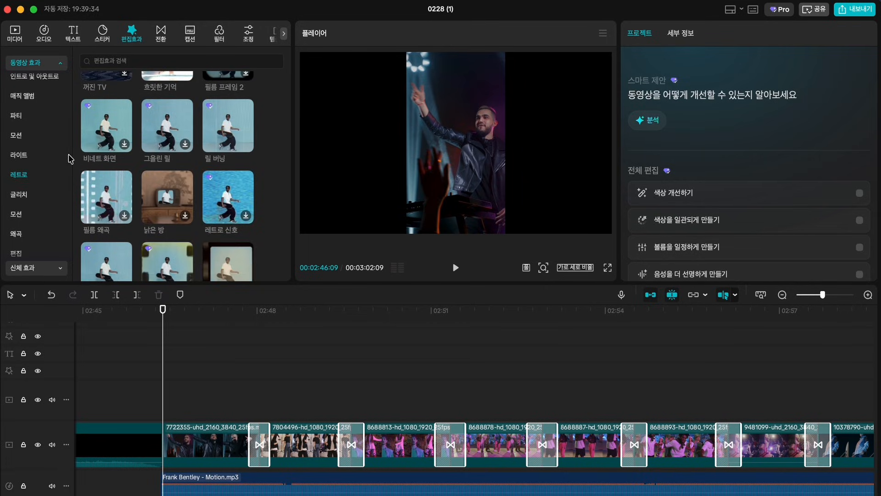
scroll(39, 102, up, 3)
click(35, 63)
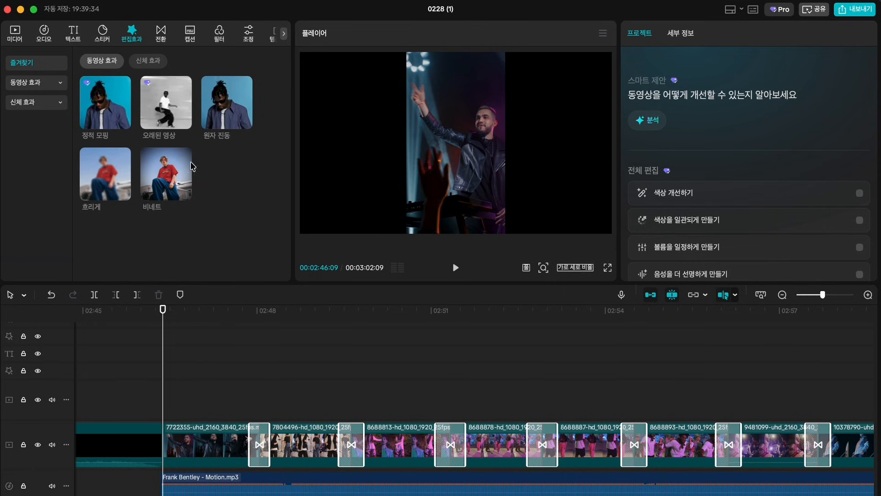
click(161, 107)
drag(160, 107, 159, 379)
drag(336, 377, 568, 385)
click(145, 366)
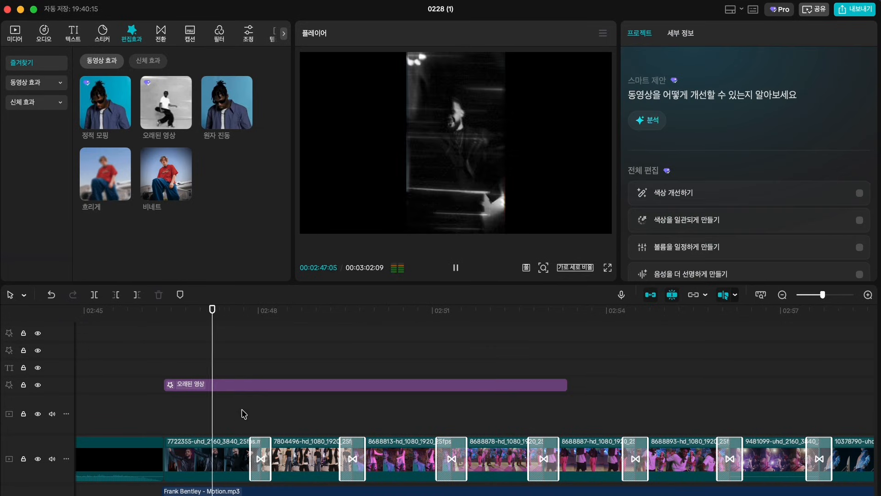
Step: Trim both ends of the 오래된 영상 effect so it covers only the second B-roll clip
click(278, 387)
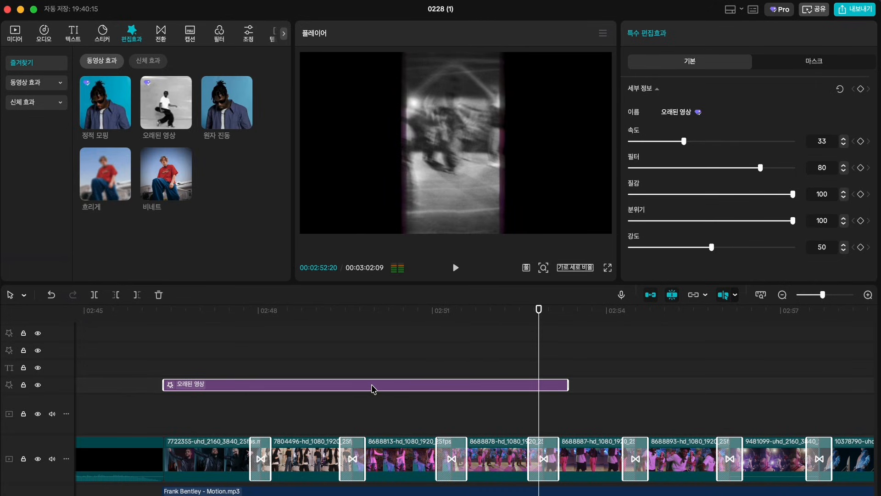
drag(164, 385, 265, 385)
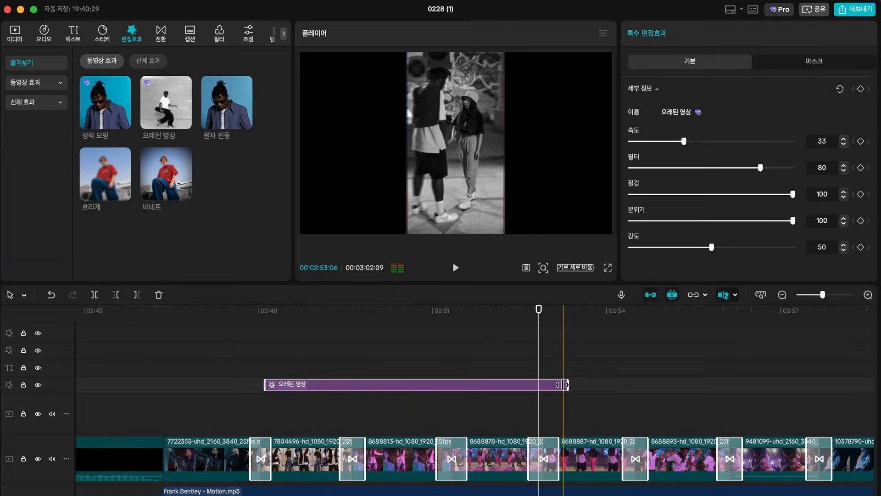
drag(568, 385, 402, 385)
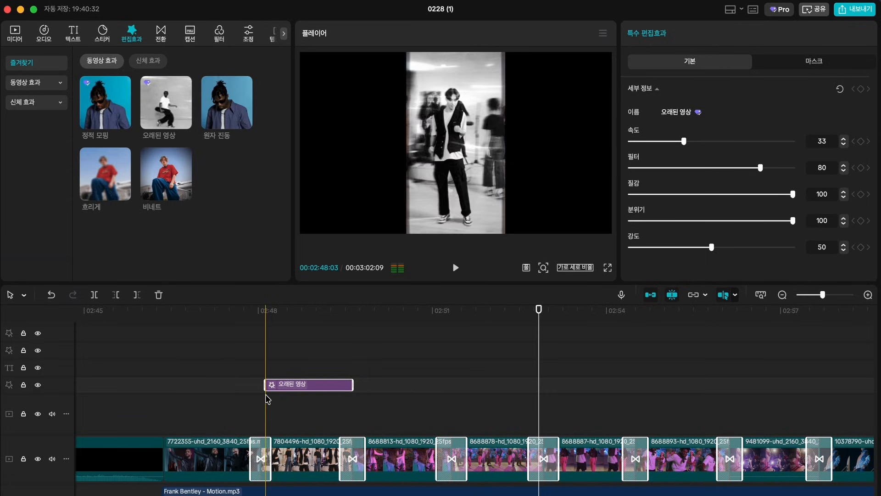
Step: Play the B-roll from its start to check the 오래된 영상 effect on the second clip
click(230, 375)
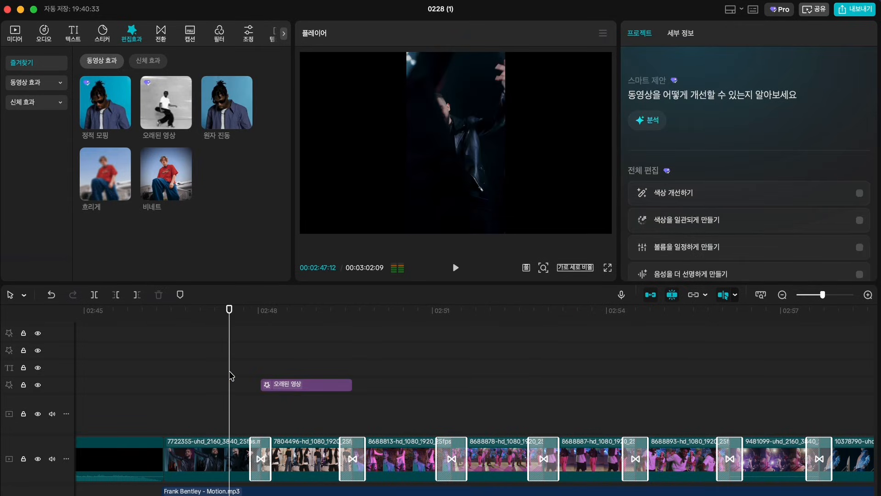
click(293, 385)
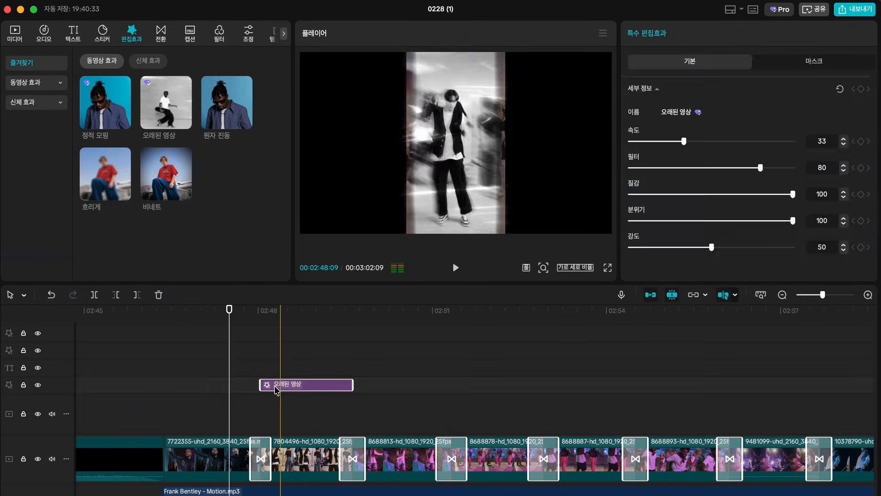
click(165, 380)
key(space)
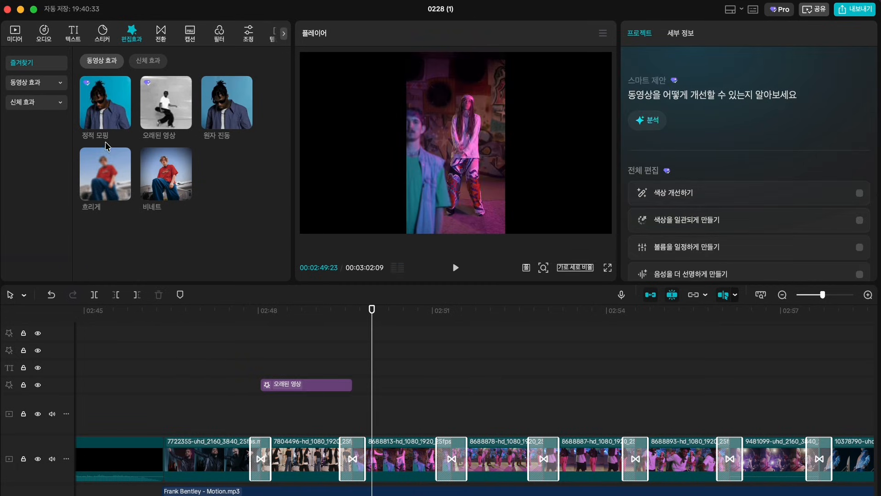
Step: Add the favourited 정적 모핑 effect from the start of the B-roll to about 00:02:53 and play it
click(101, 115)
drag(101, 114, 192, 376)
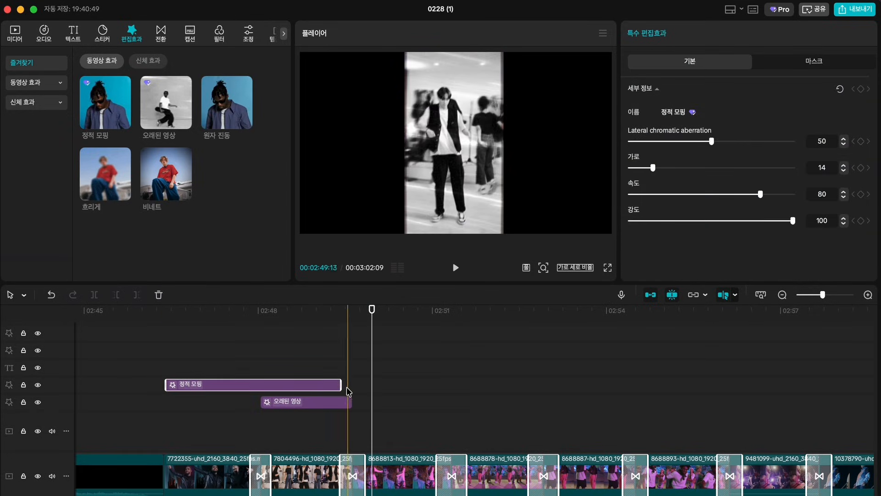
drag(342, 383, 550, 383)
click(168, 374)
key(space)
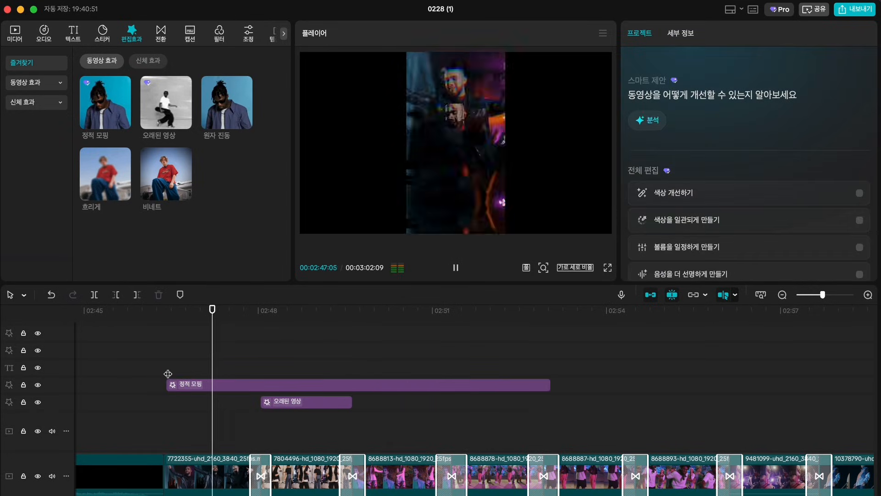
scroll(168, 373, down, 2)
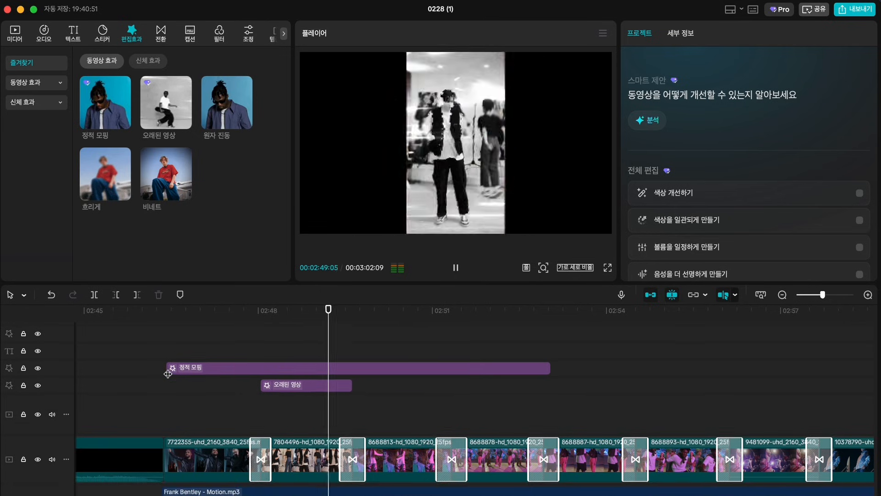
click(530, 345)
click(420, 343)
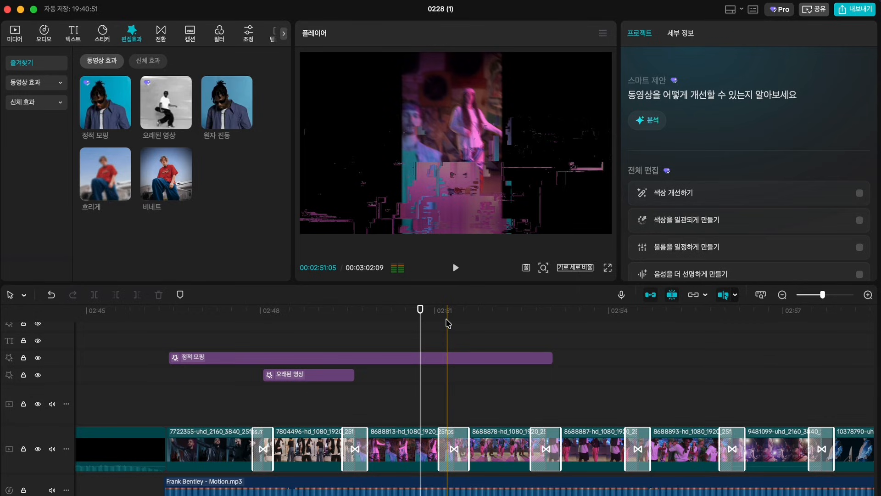
Step: Trim the 정적 모핑 effect to a short burst, place six copies of it along the B-roll up to about 00:02:52 and play it
drag(553, 363, 184, 359)
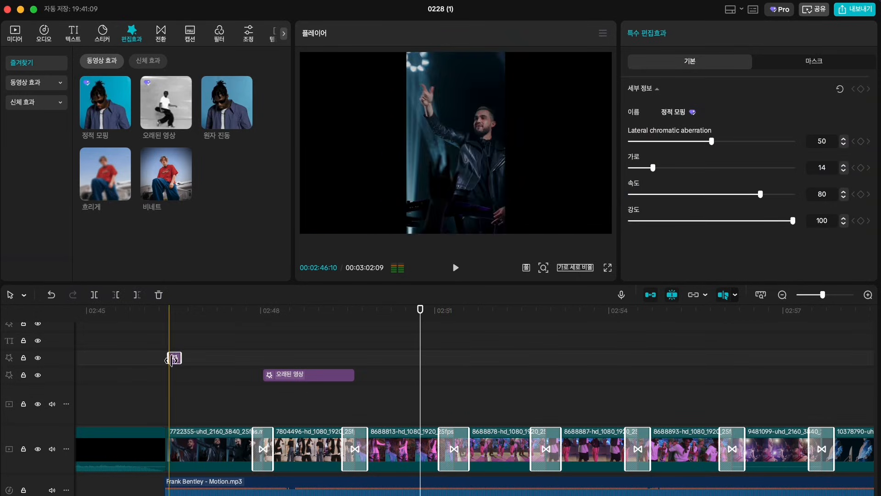
drag(175, 359, 503, 357)
drag(384, 359, 325, 359)
drag(210, 378, 215, 358)
click(157, 338)
key(space)
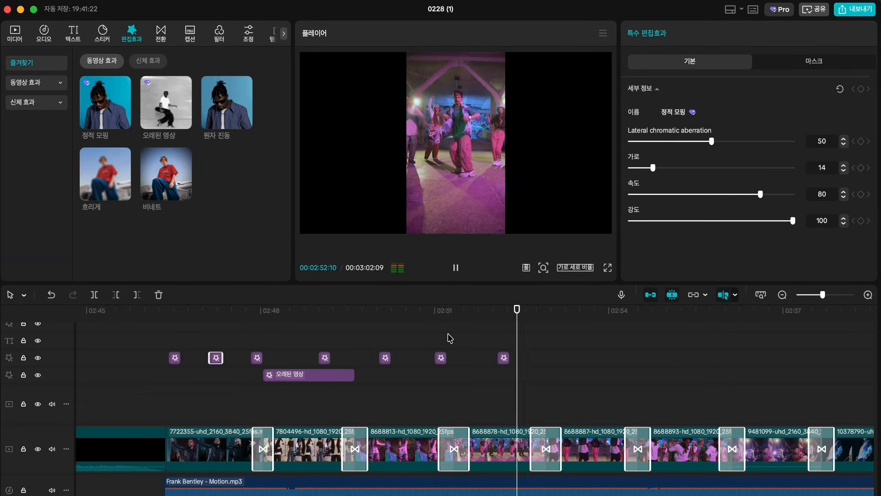
Step: Delete the short 정적 모핑 bursts at about 00:02:51 and 00:02:47
click(441, 357)
key(Delete)
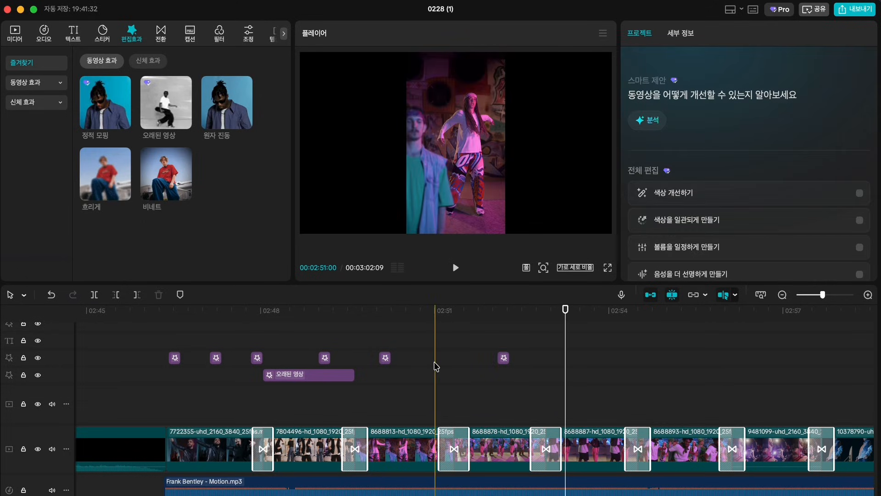
click(215, 357)
key(Delete)
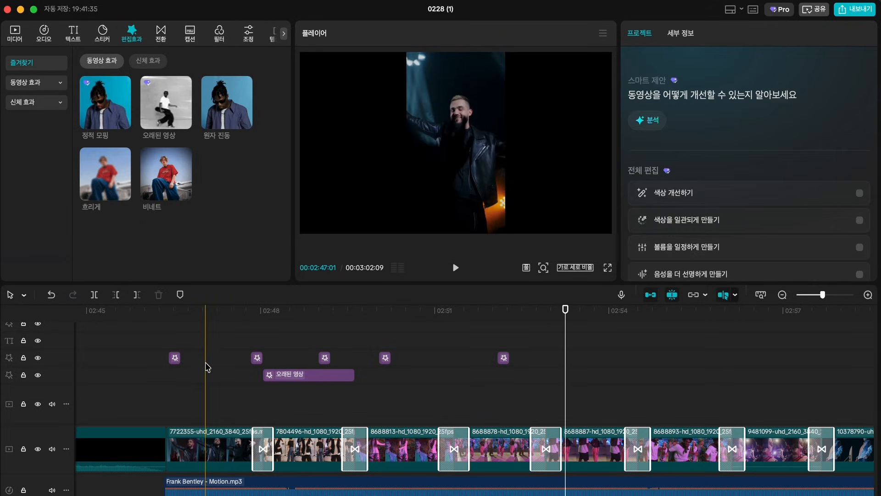
Step: Add the favourited 원자 진동 effect on its own track from the start of the B-roll and play the sequence
mouse_move(99, 117)
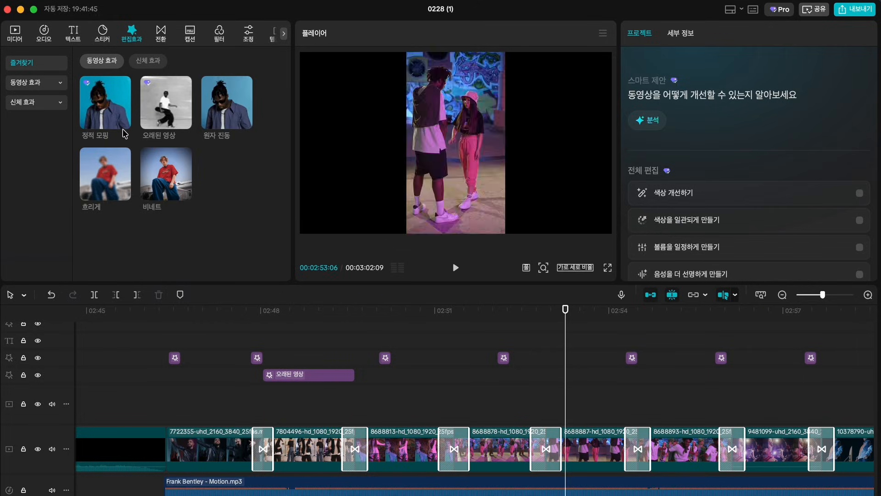
drag(101, 112, 113, 137)
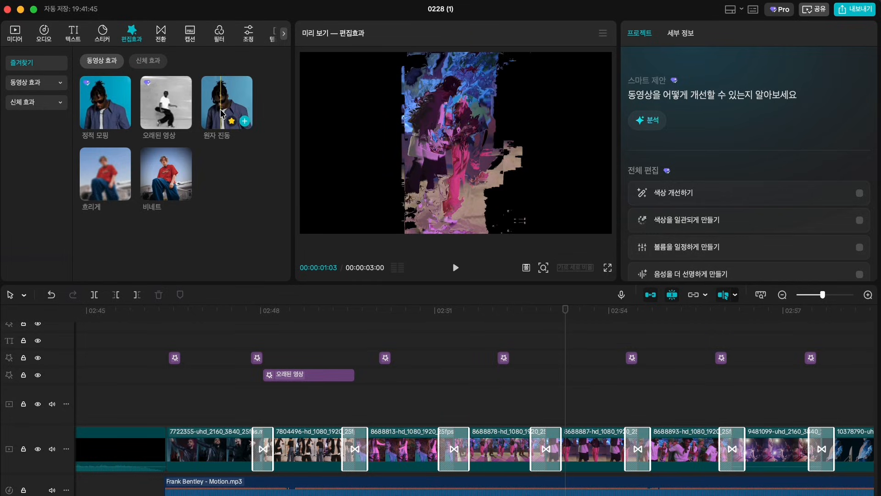
drag(221, 113, 168, 344)
click(230, 342)
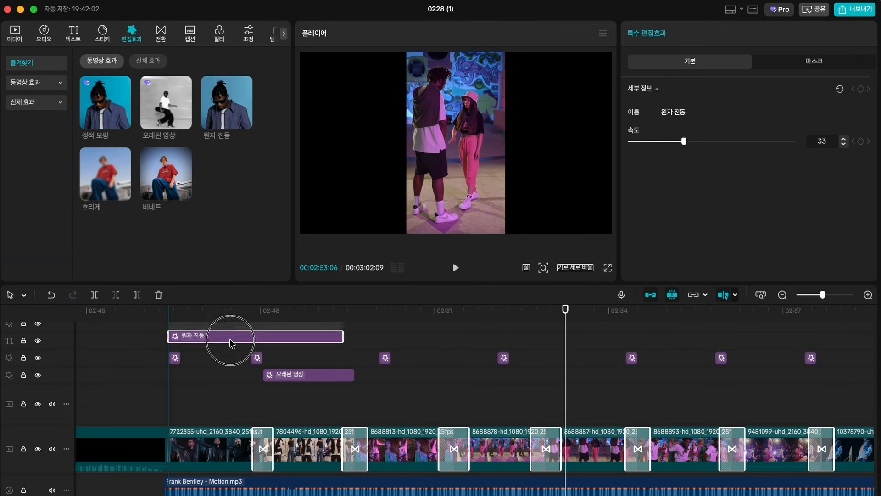
click(157, 350)
key(space)
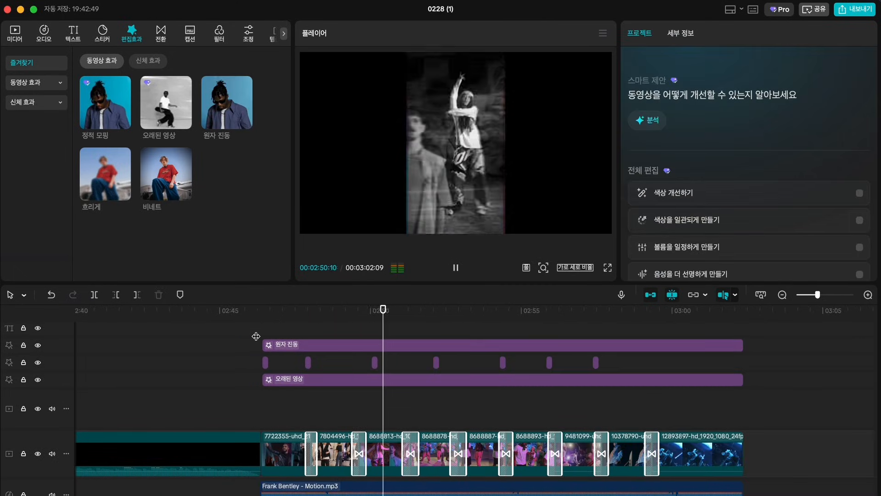
key(space)
Step: Scale the first B-roll clip to 329% and disable the effects lying over the B-roll
click(290, 331)
click(283, 457)
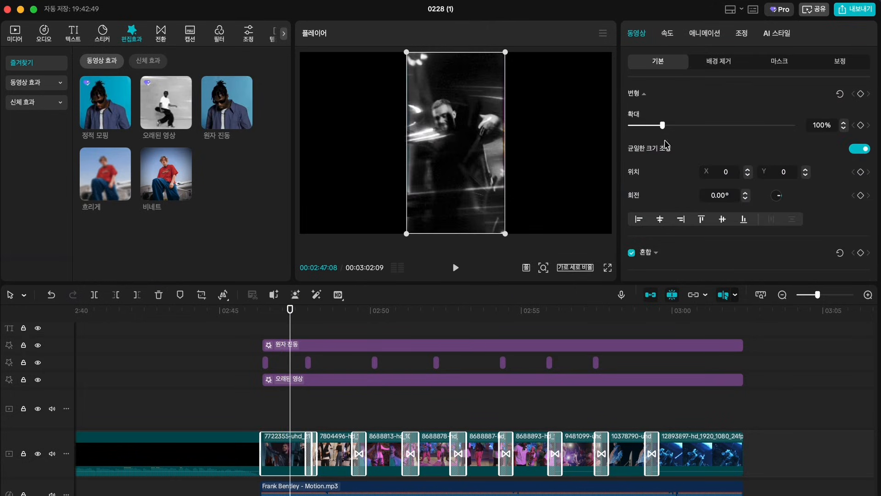
drag(662, 125, 737, 125)
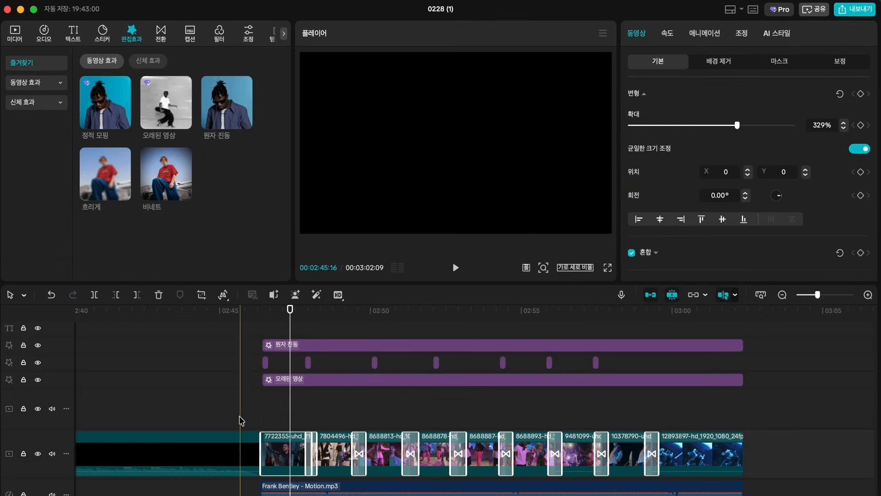
drag(276, 329, 749, 395)
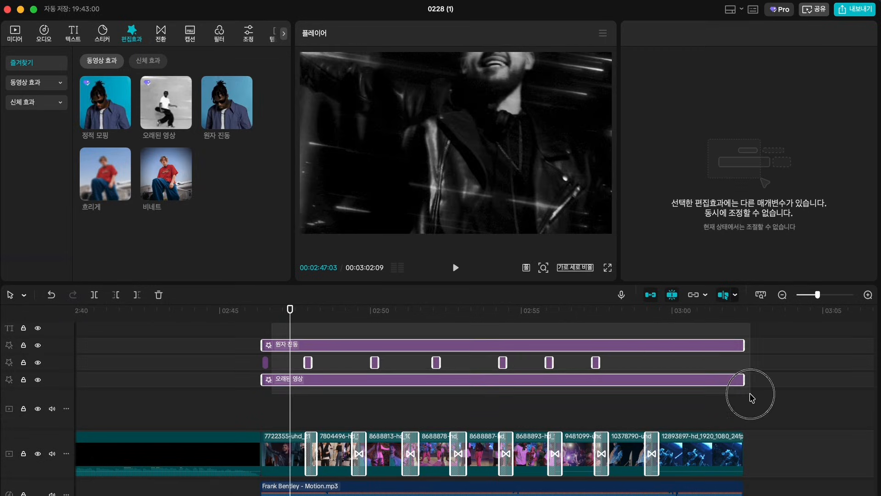
Step: Enlarge the second and third portrait B-roll clips to fill the frame and shift each picture downward
click(339, 453)
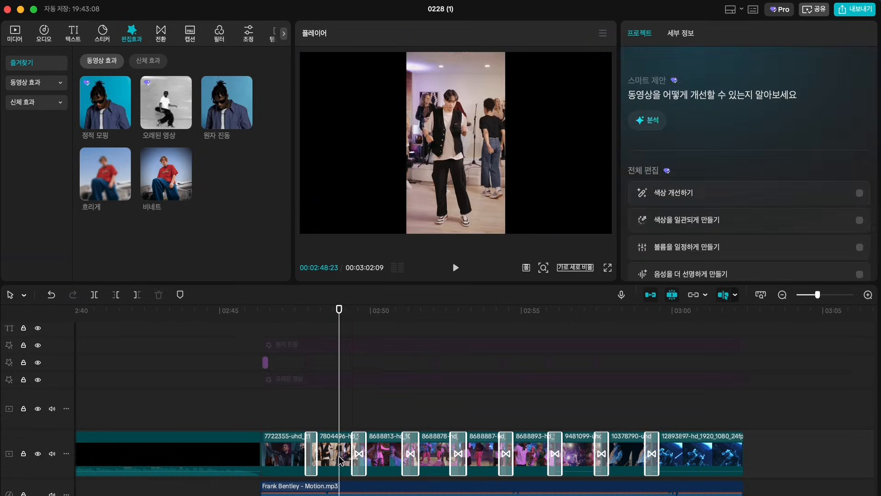
drag(662, 125, 746, 125)
drag(480, 126, 481, 168)
click(386, 427)
click(387, 450)
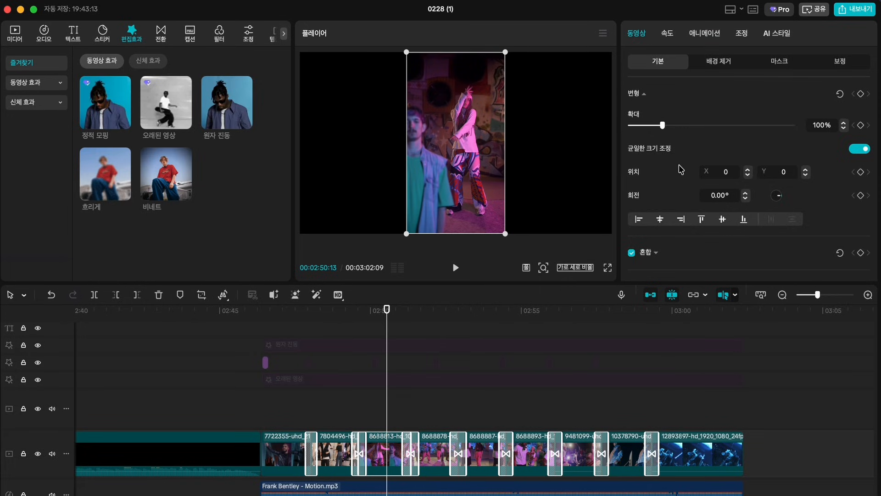
drag(663, 126, 744, 126)
drag(500, 193, 520, 250)
click(693, 451)
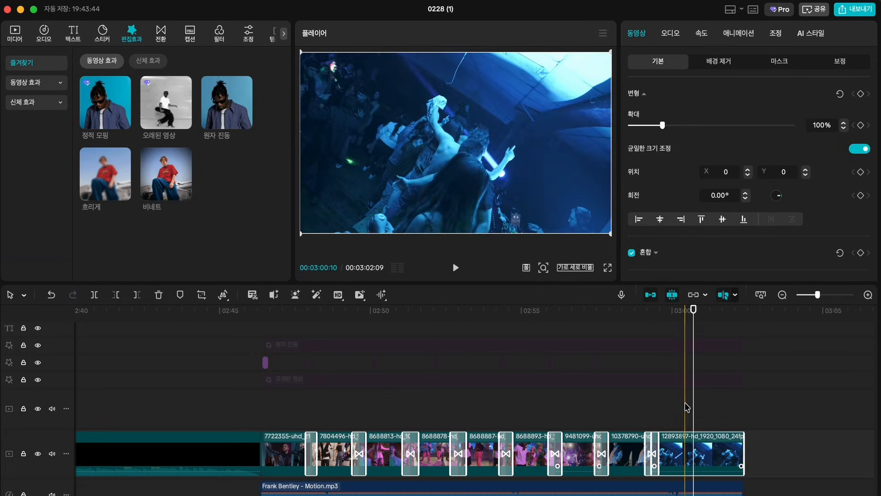
Step: Re-enable the effects over the B-roll and play the sequence from its start
click(774, 343)
drag(774, 343, 281, 399)
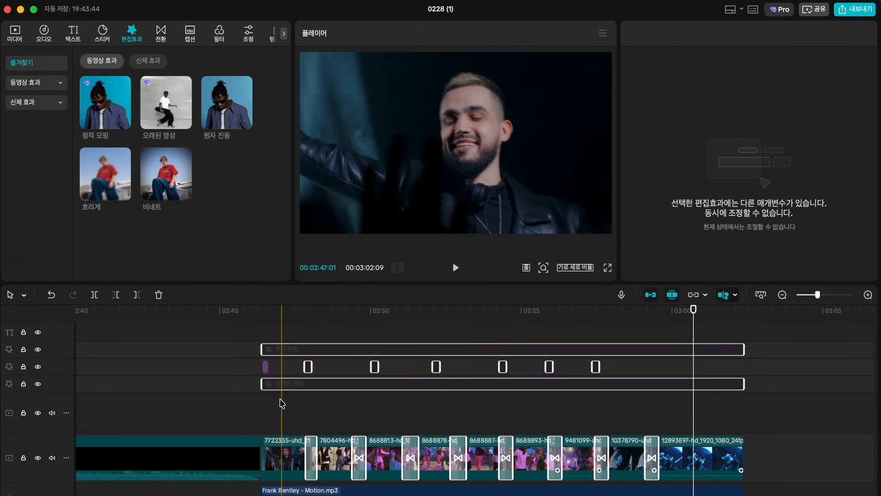
click(255, 403)
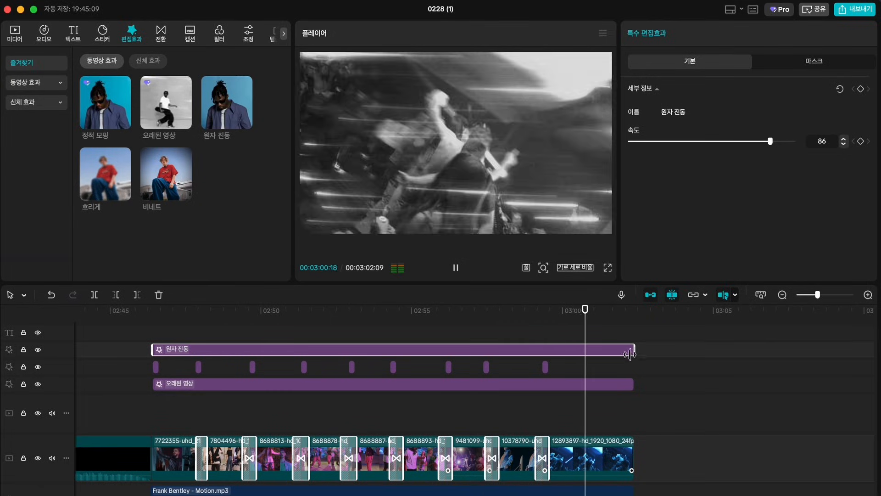
click(134, 339)
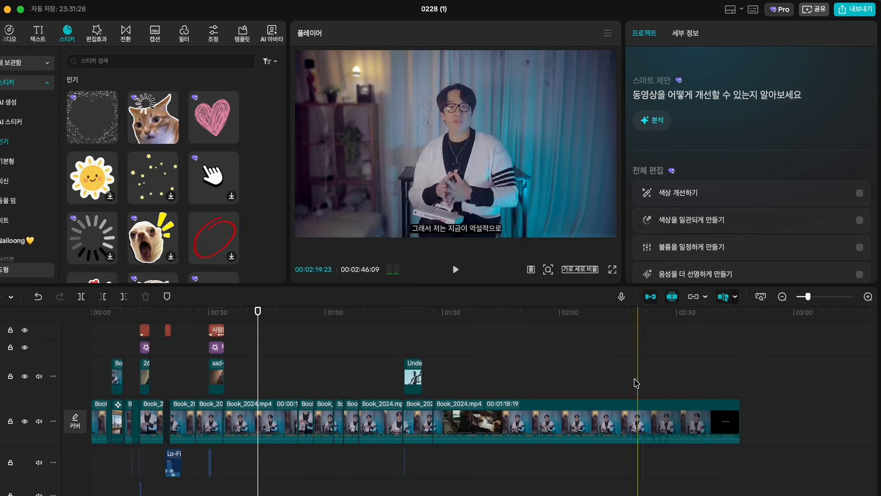
Step: Open the export settings from the end of the timeline, name the video Test_01 and check the save folder
click(741, 389)
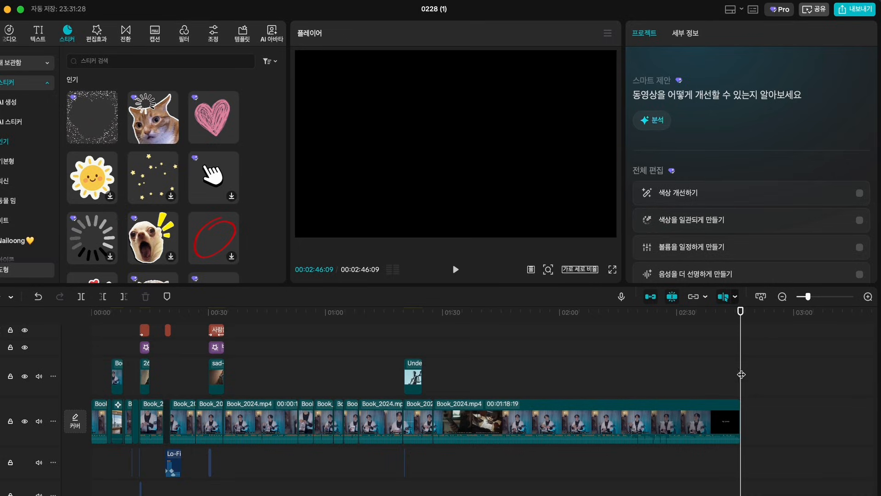
click(857, 11)
drag(548, 104, 469, 105)
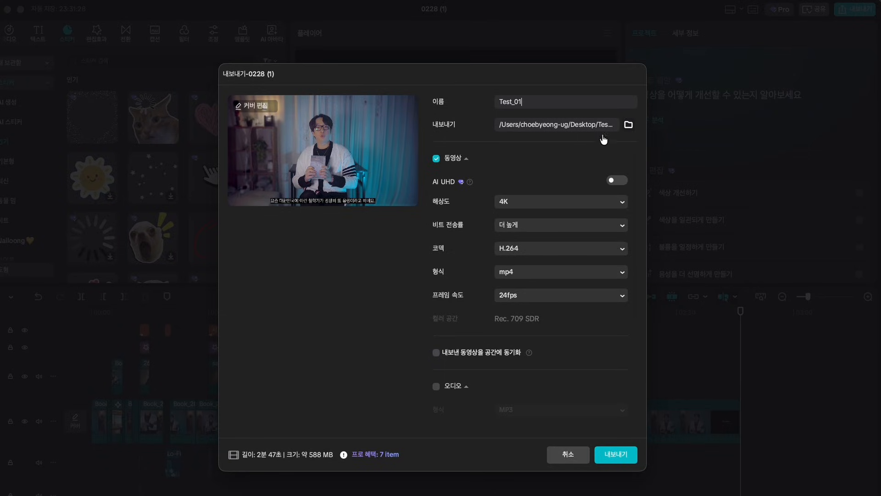
click(624, 127)
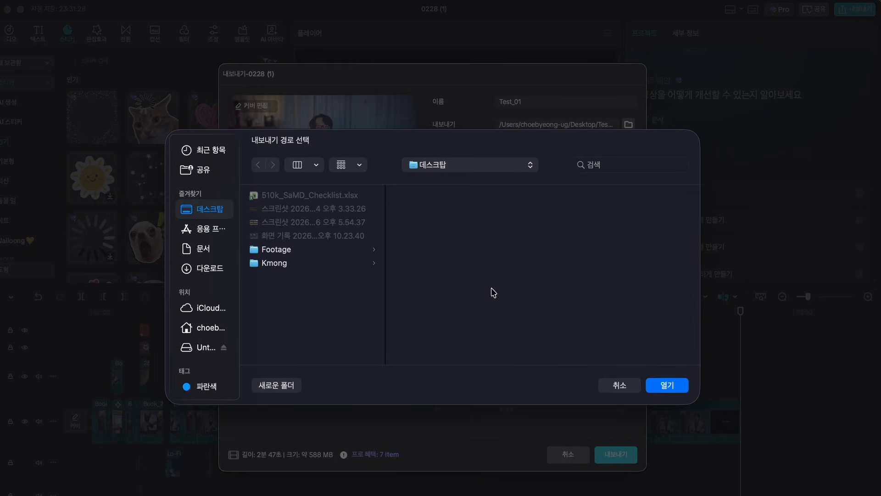
key(Escape)
Step: Try 1080P as the export resolution and set it back to 4K
click(524, 202)
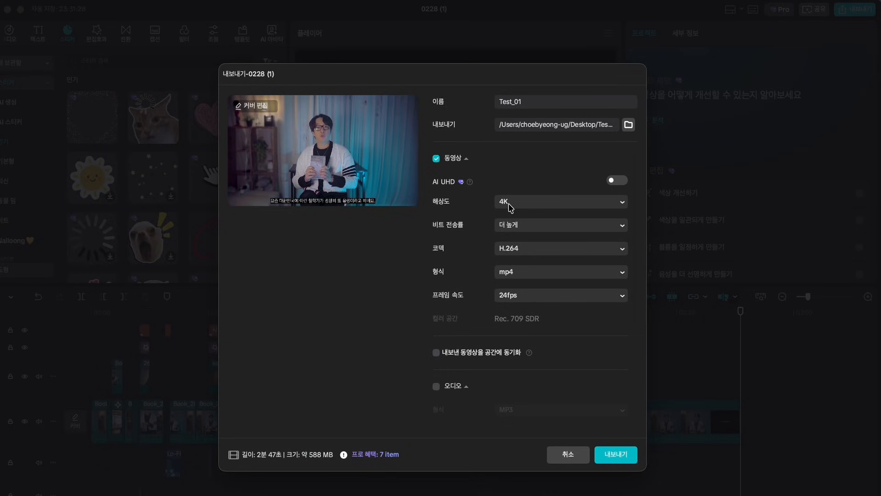
click(510, 207)
click(518, 238)
click(501, 204)
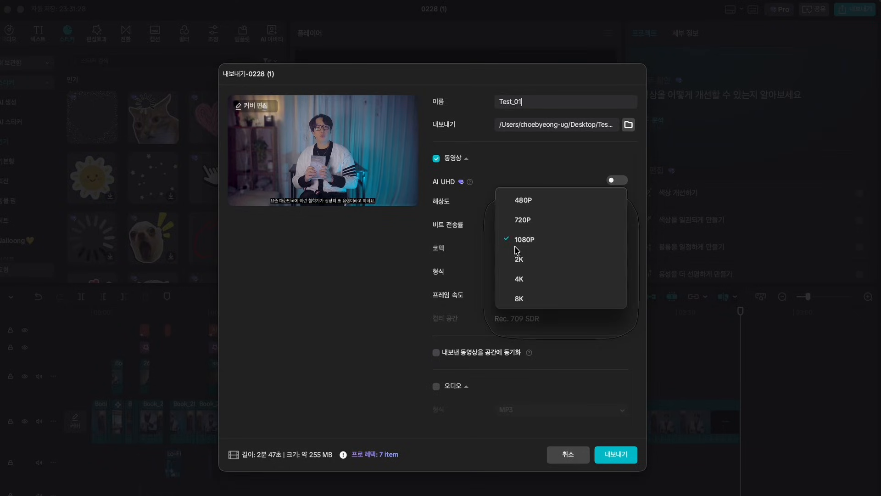
click(519, 278)
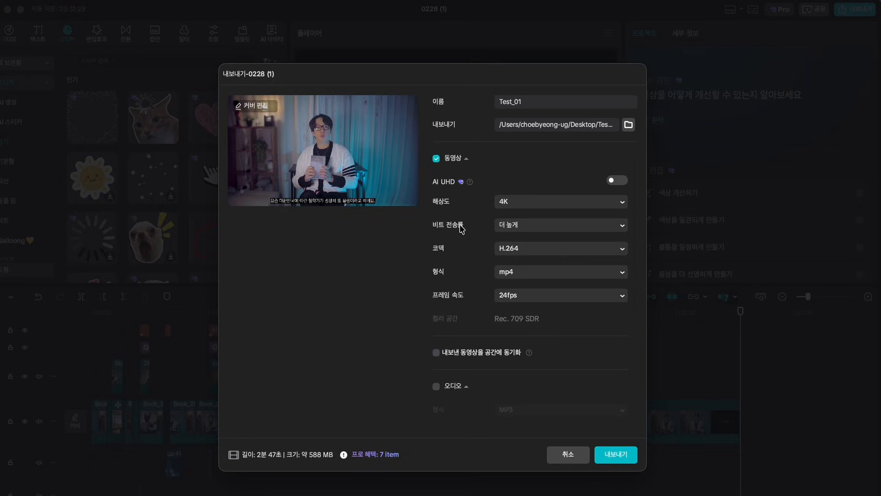
Step: Set the export bit rate to 더 높게 and the codec to H.264
click(521, 231)
click(521, 257)
click(508, 251)
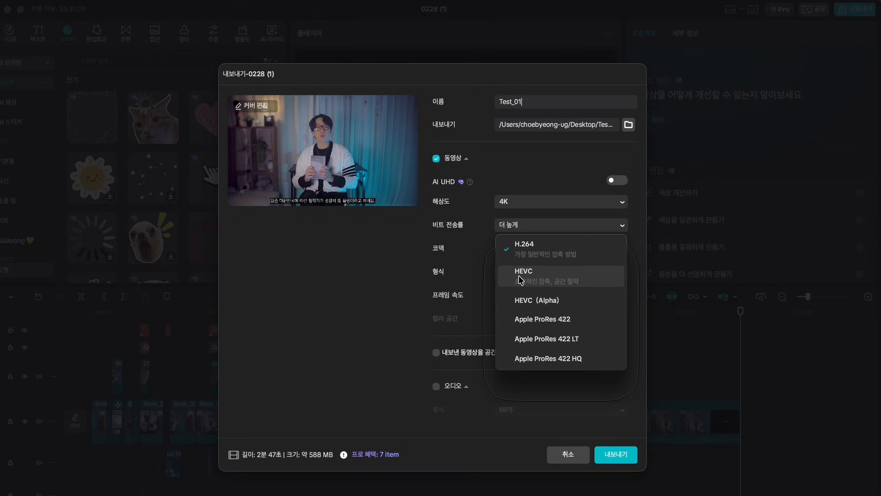
click(521, 246)
Step: Enable caption export in SRT format and start exporting the video
scroll(466, 301, down, 3)
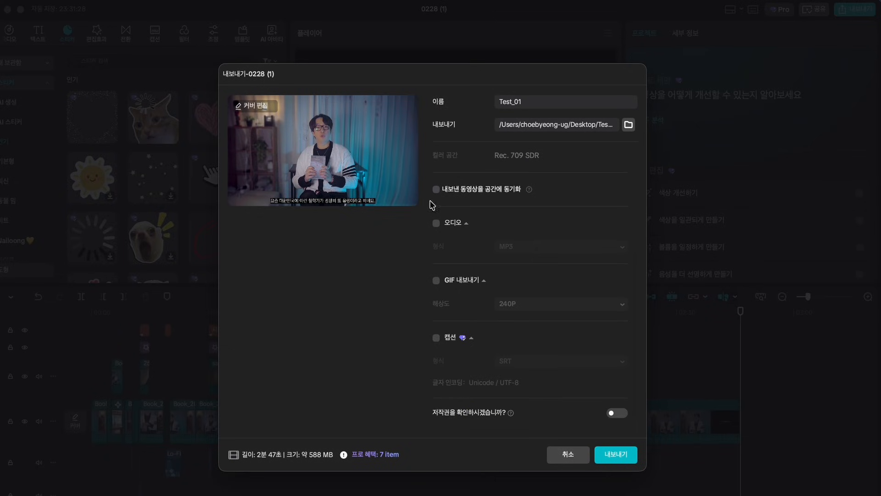
click(436, 340)
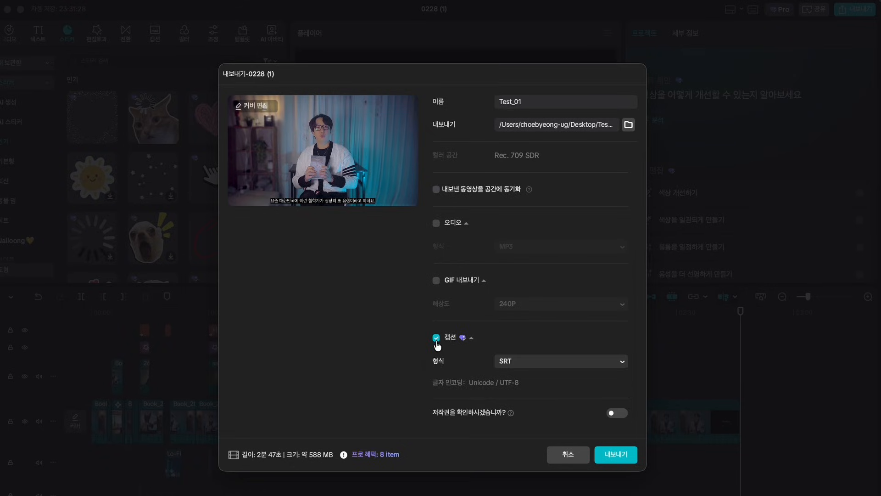
click(531, 366)
click(527, 361)
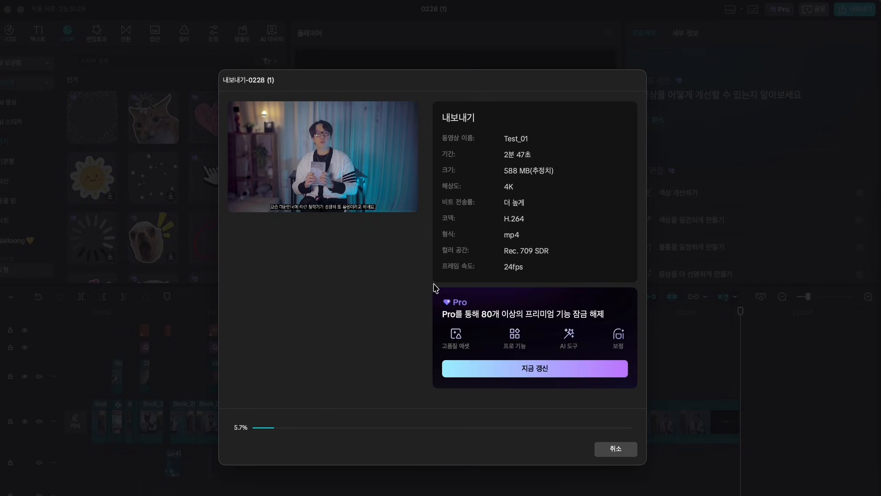